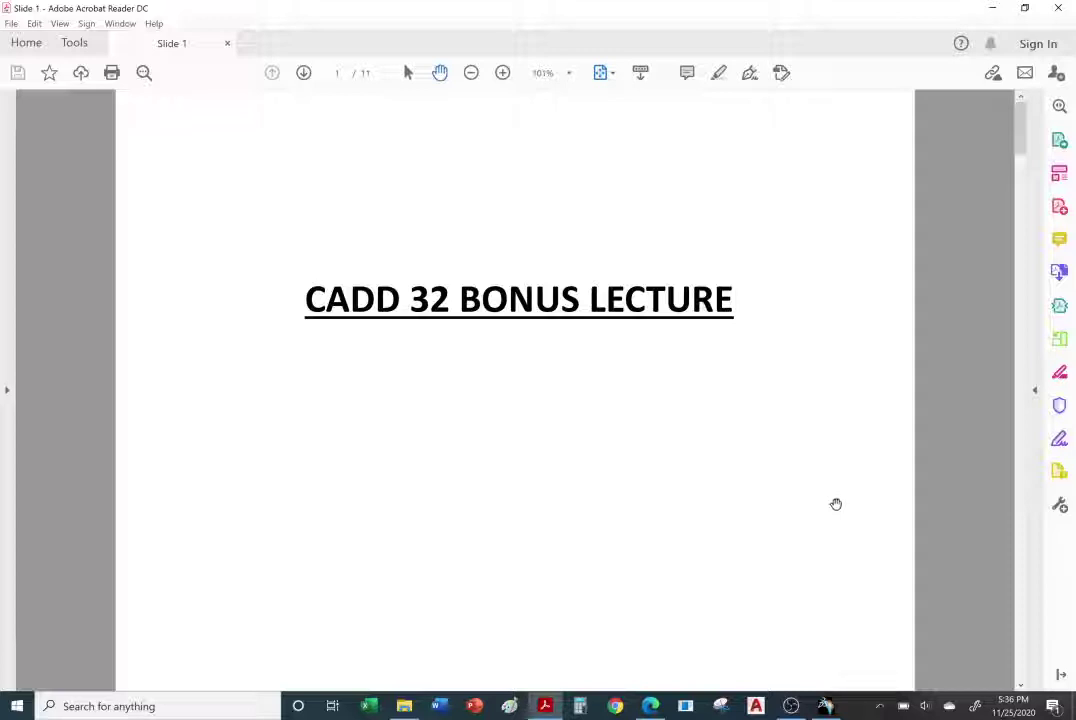
Switch to CATIA with the motor base assembly and move the floating Measure toolbar clear of the model.
scroll(782, 470, "down", 1)
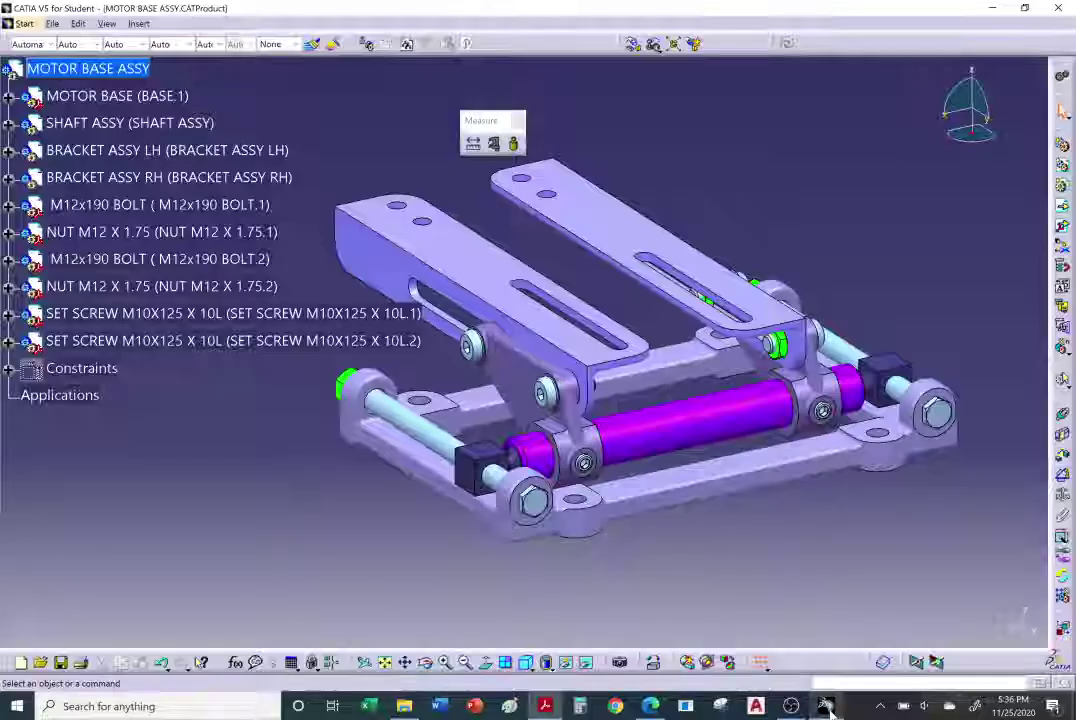
key("alt+Tab")
middle_click_drag(741, 408, 624, 384)
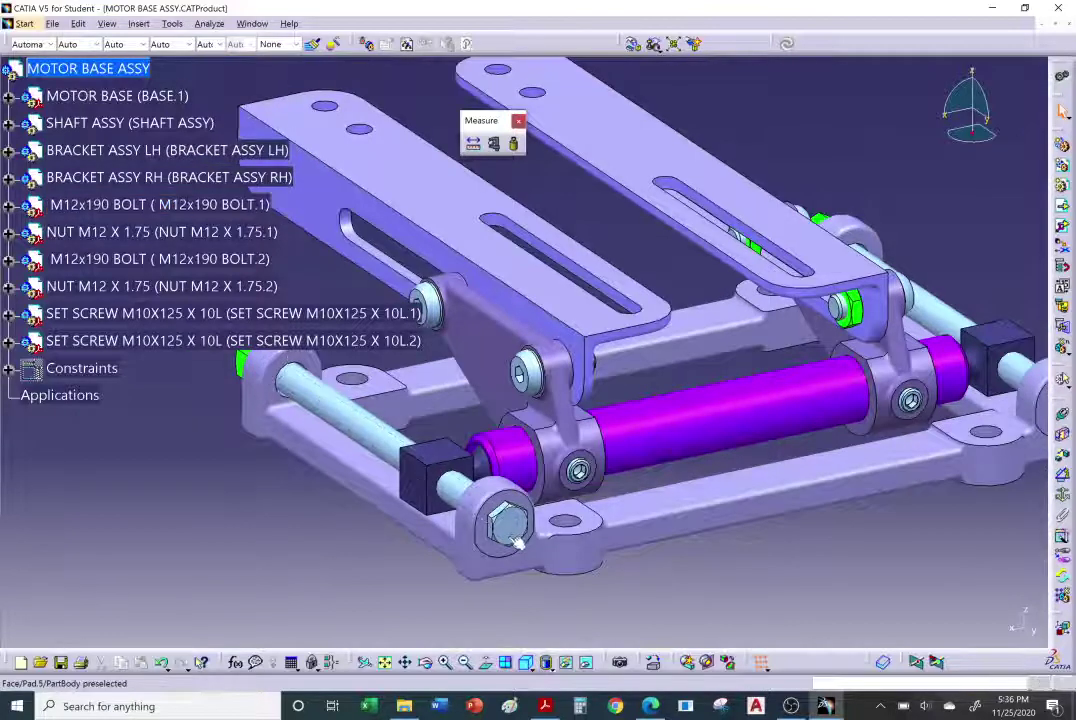
middle_click_drag(515, 540, 566, 569)
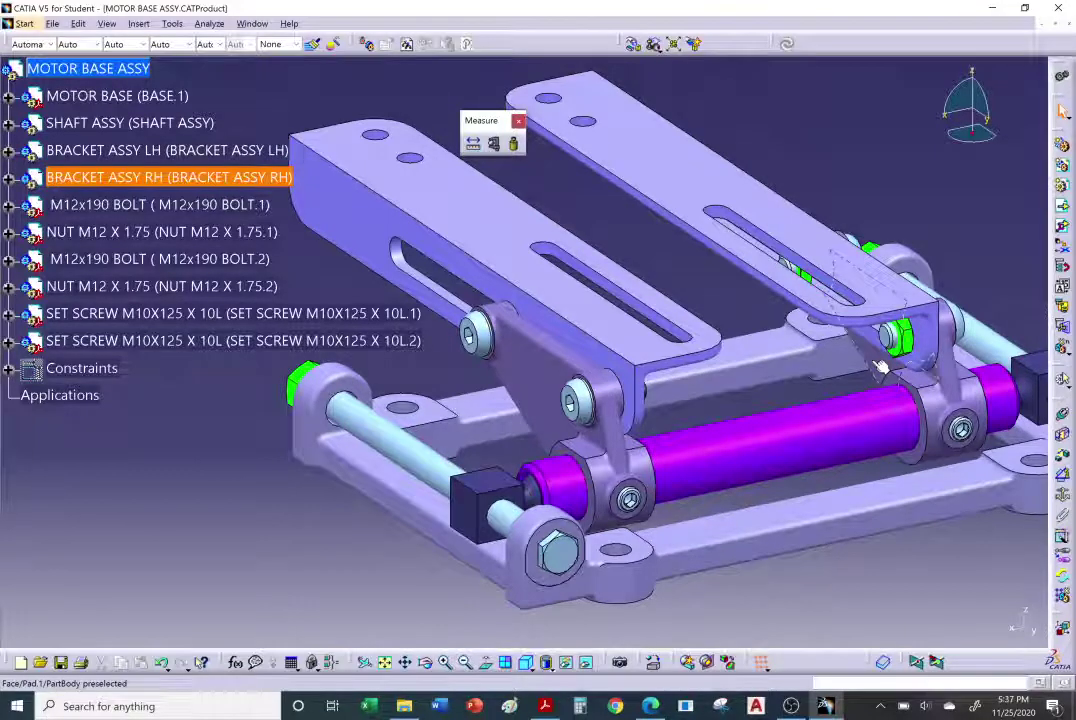
middle_click_drag(745, 318, 662, 336)
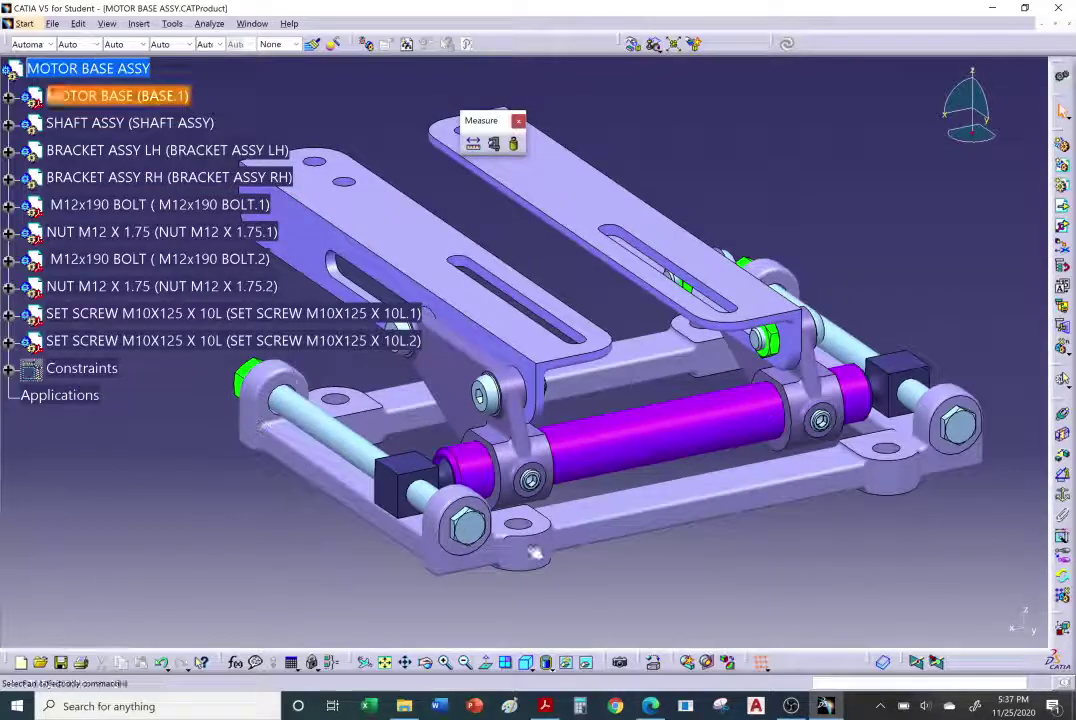
middle_click_drag(826, 283, 866, 295)
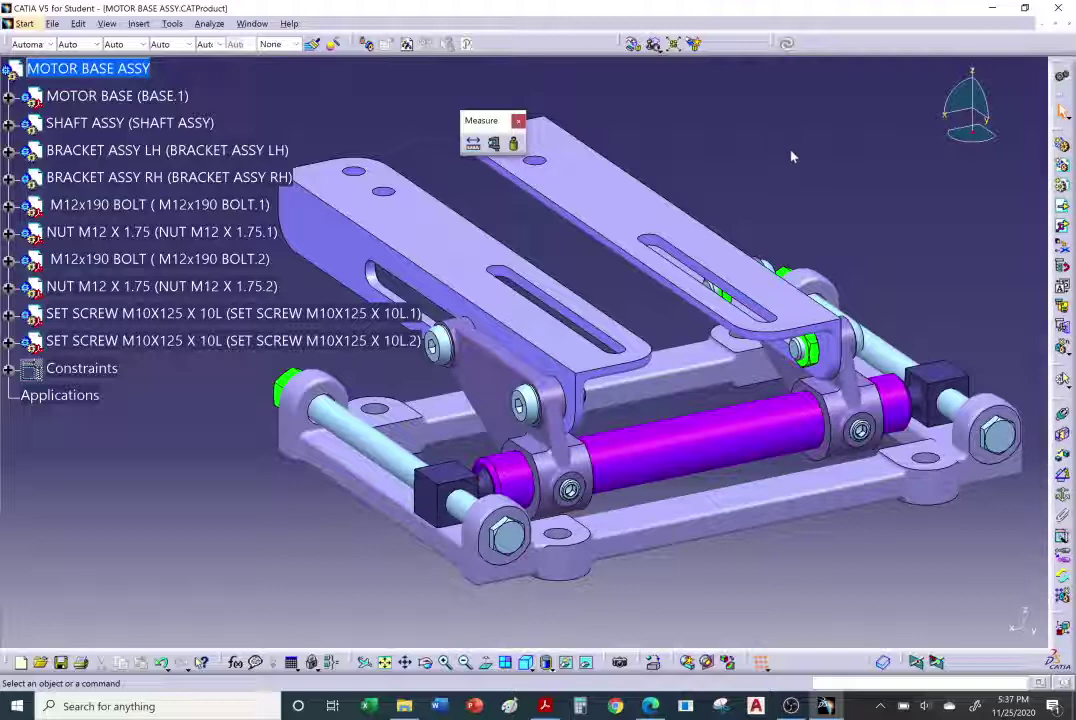
left_click_drag(500, 121, 948, 203)
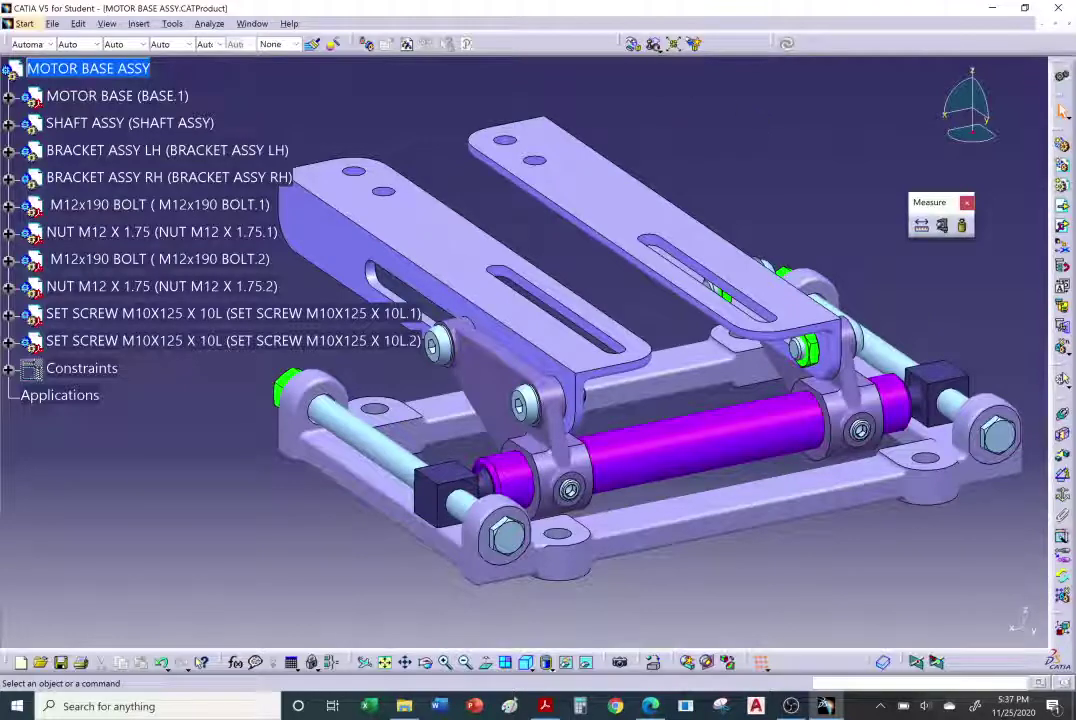
Start a Save As of MOTOR BASE ASSY.CATProduct through Save Management and create a Desktop folder named Motor Base Assy.
left_click(52, 24)
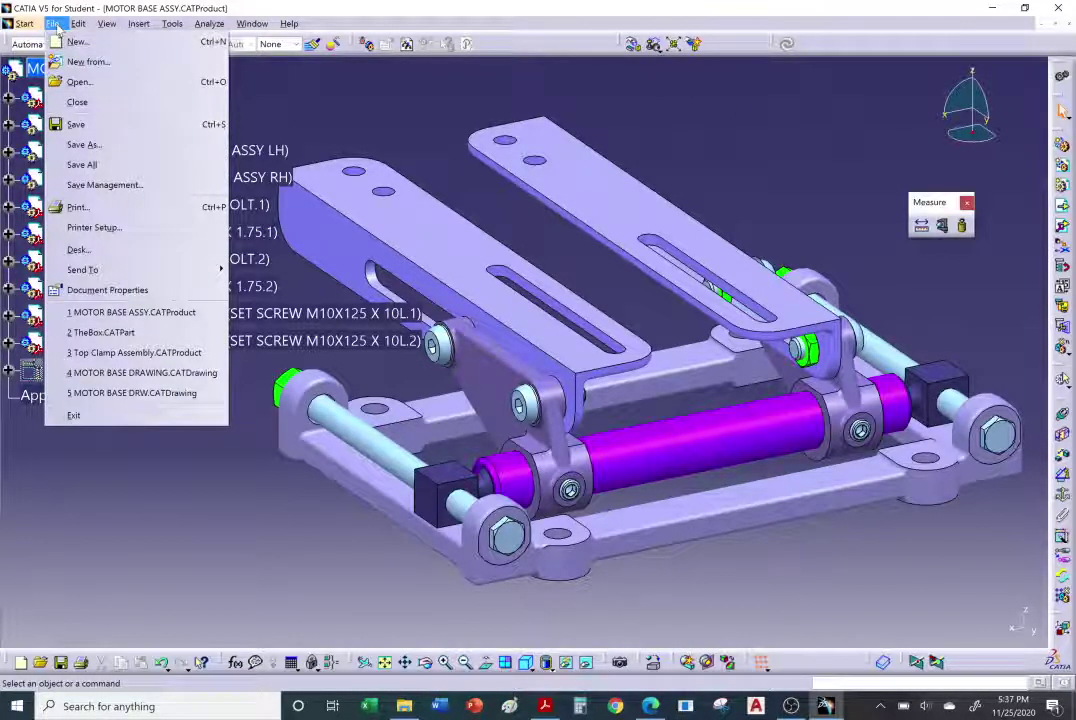
left_click(72, 187)
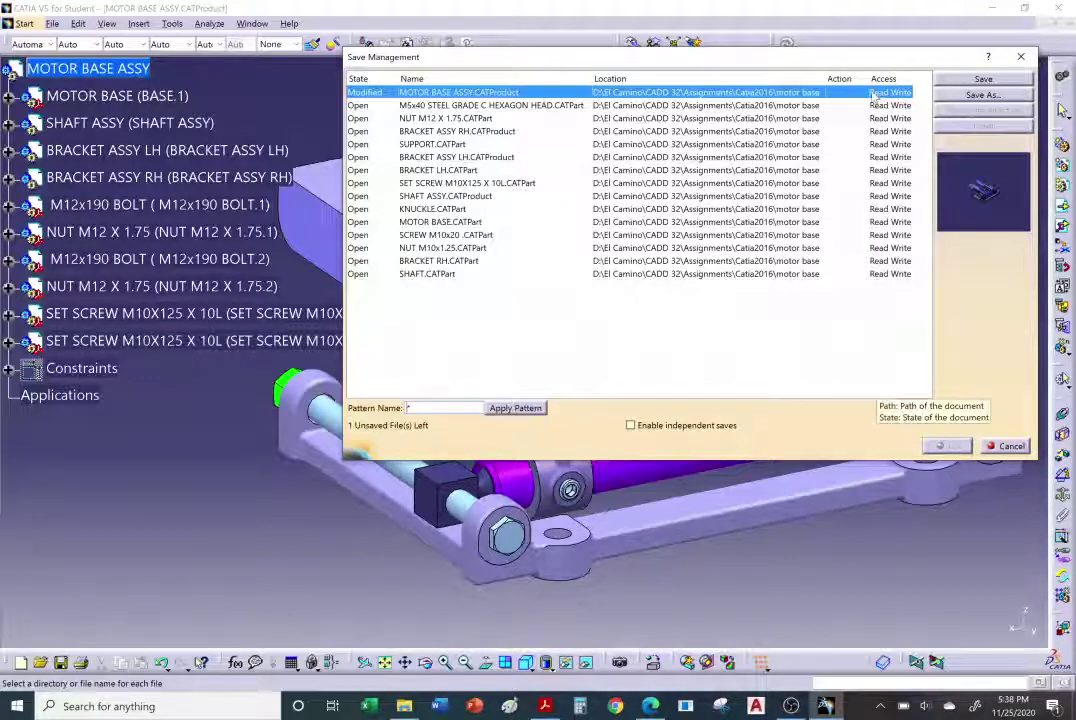
left_click(985, 95)
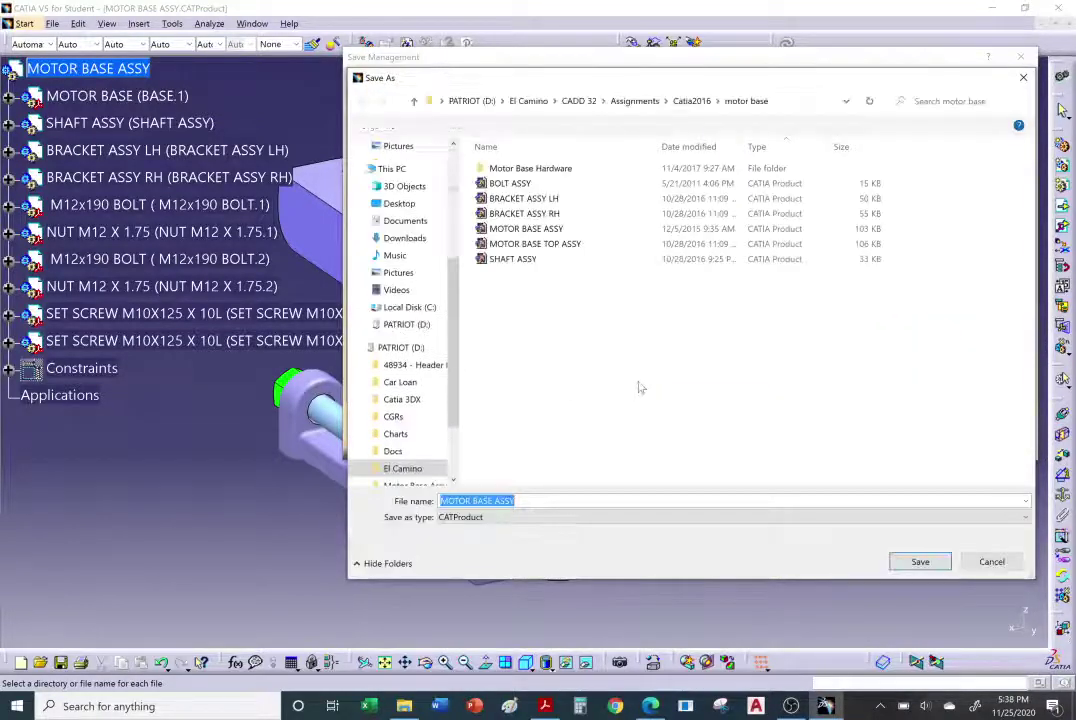
left_click(399, 203)
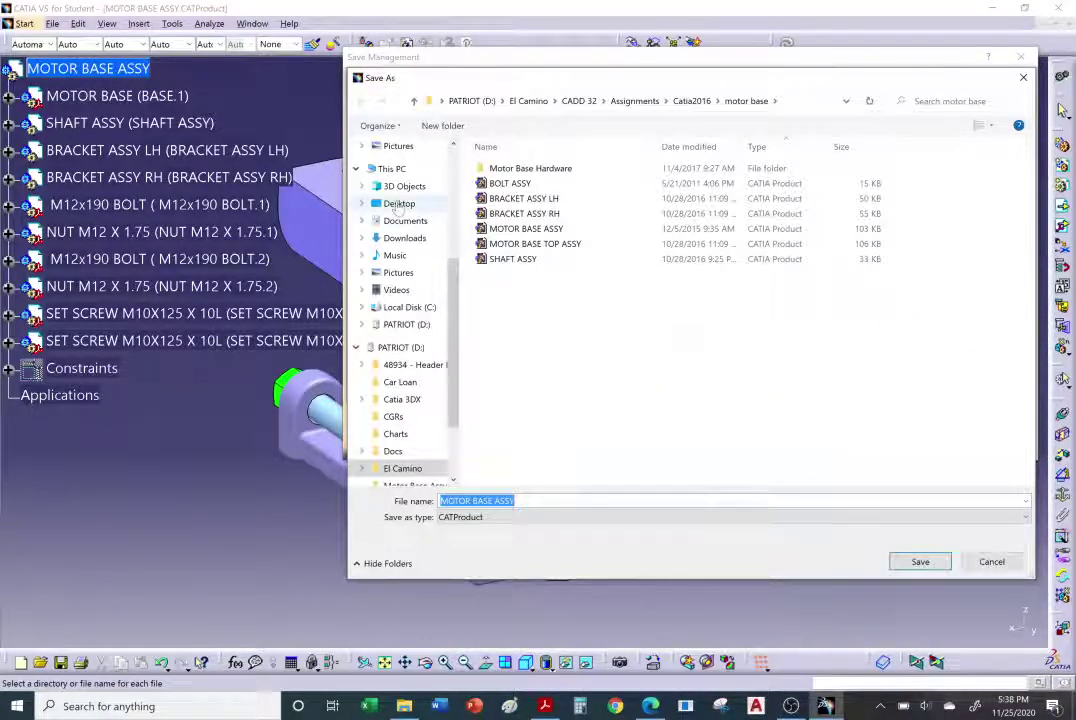
right_click(600, 314)
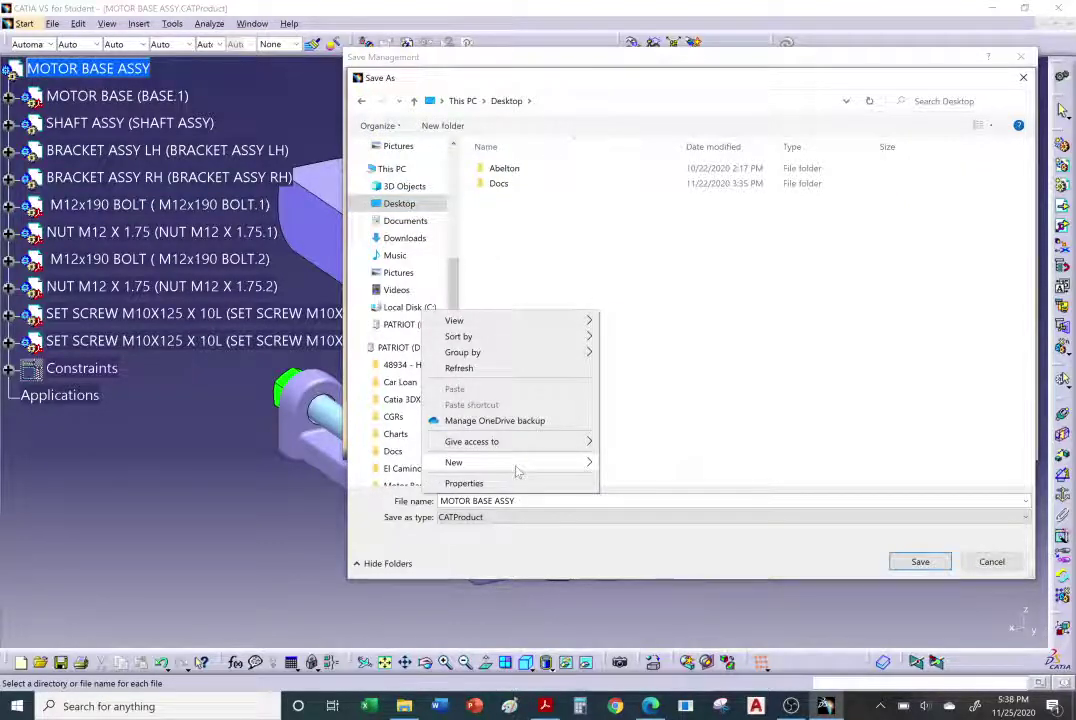
mouse_move(518, 471)
left_click(636, 463)
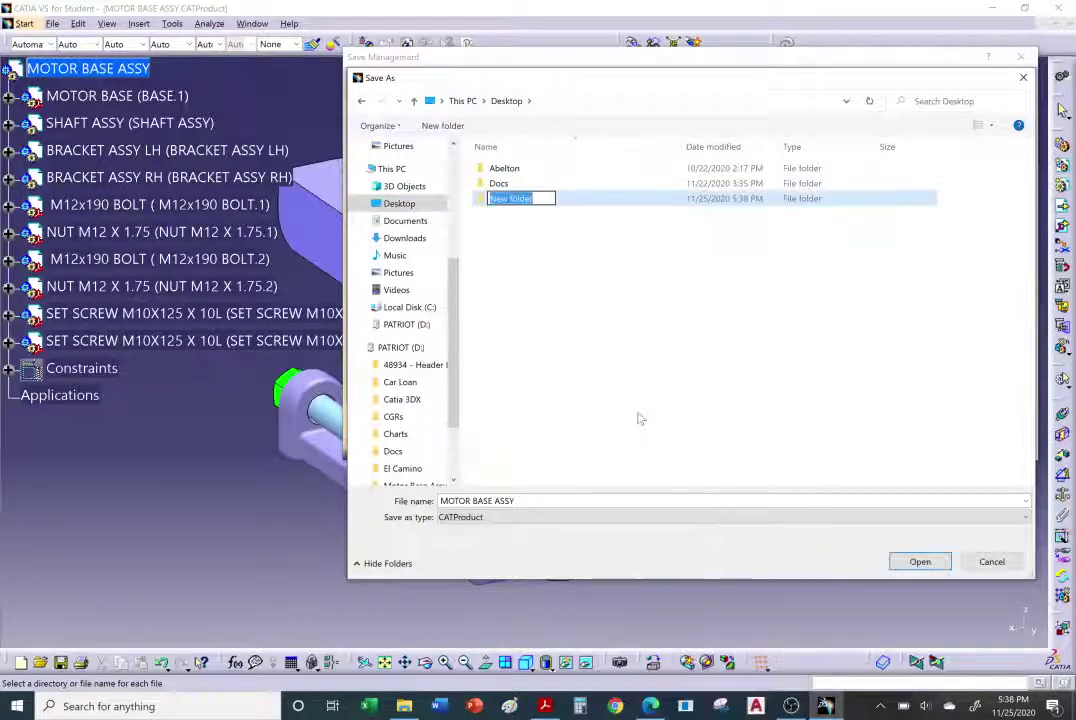
type("Motor Base Assy")
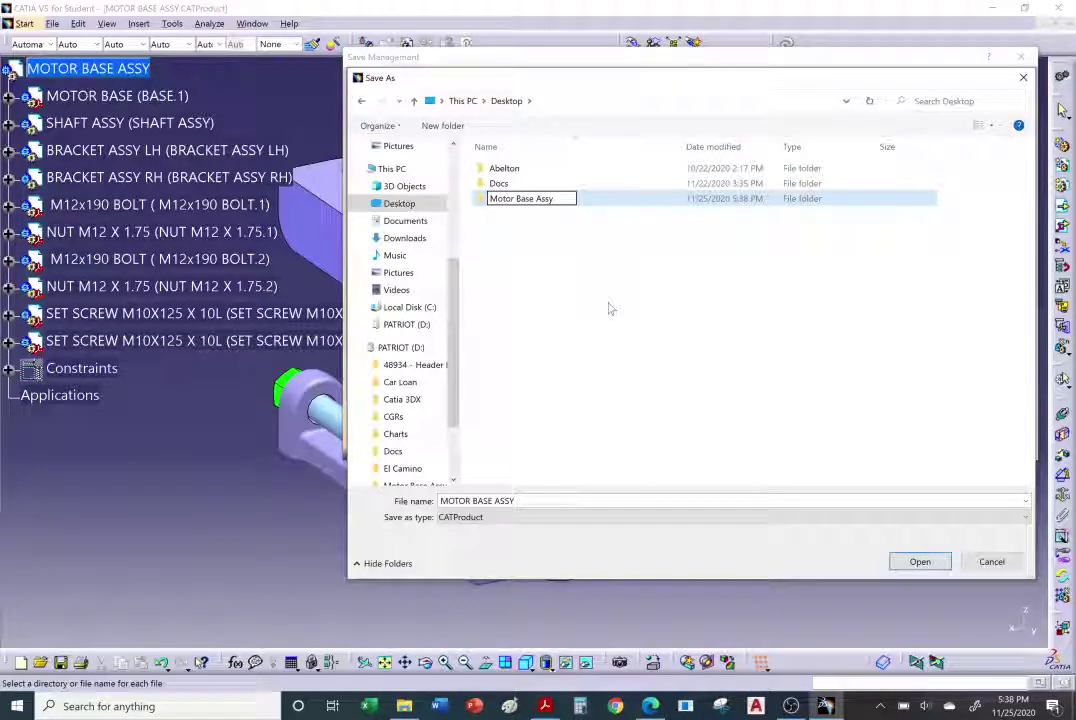
key("Return")
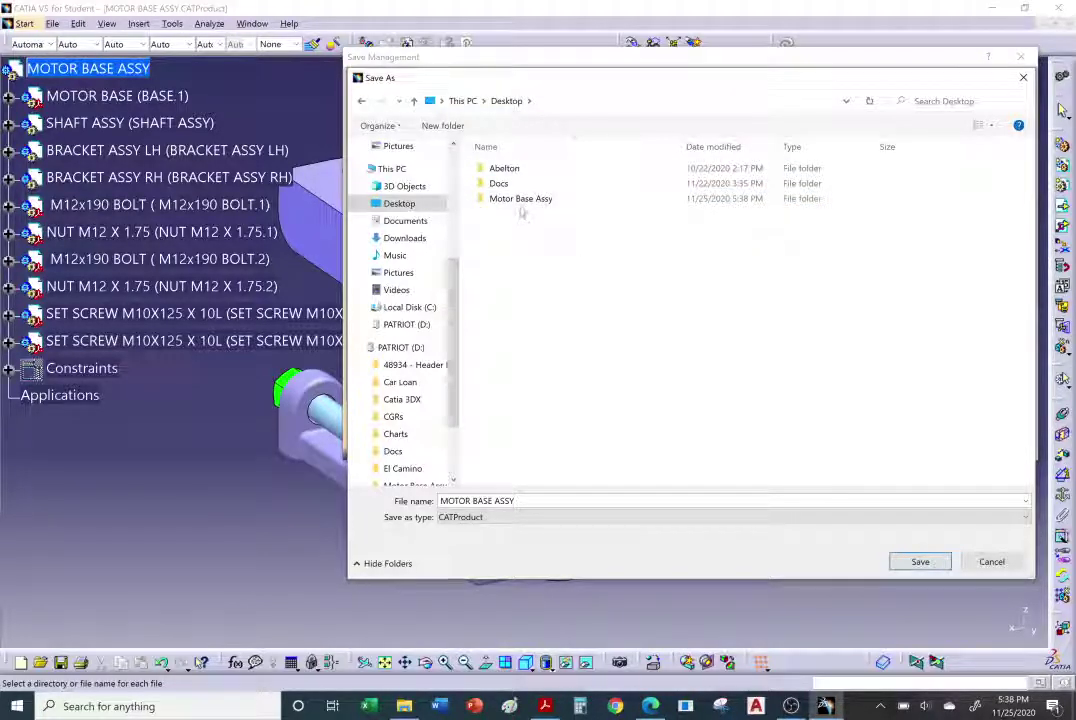
Save MOTOR BASE ASSY in the Motor Base Assy folder and propagate that directory to all component files.
key("Return")
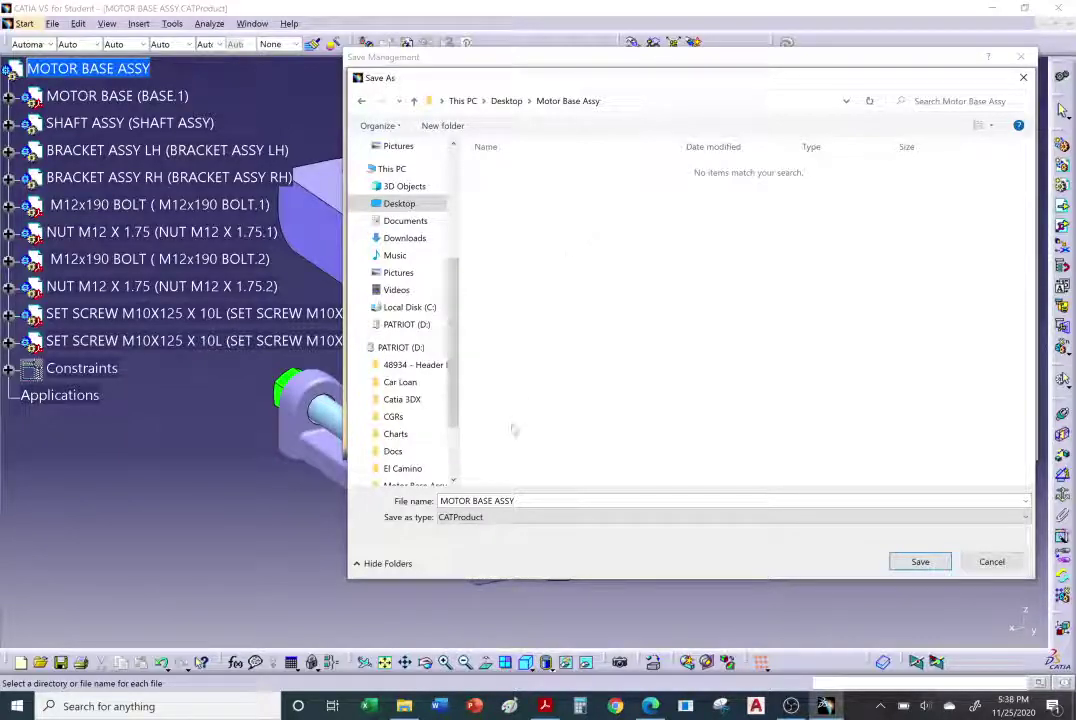
left_click(920, 563)
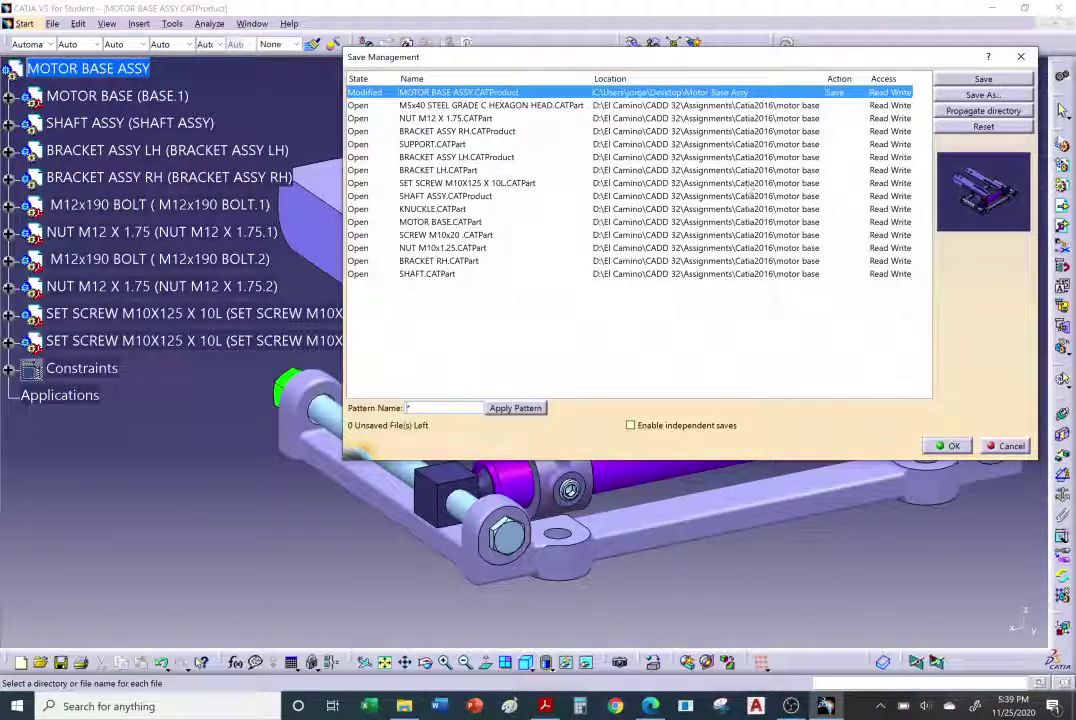
left_click(957, 112)
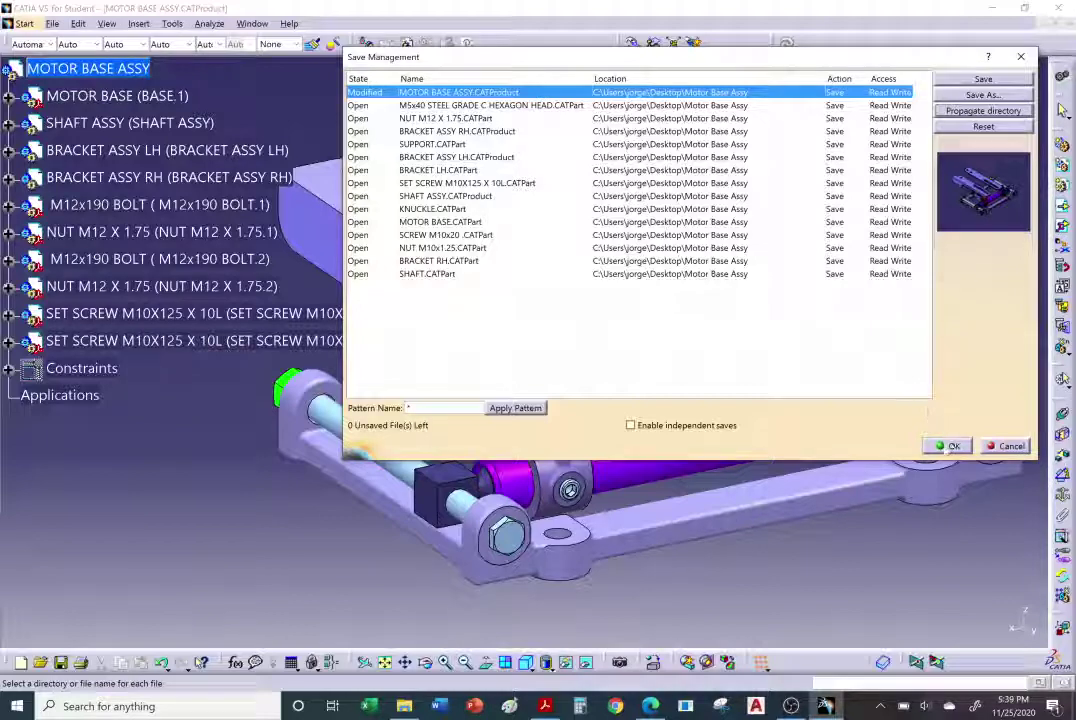
left_click(948, 447)
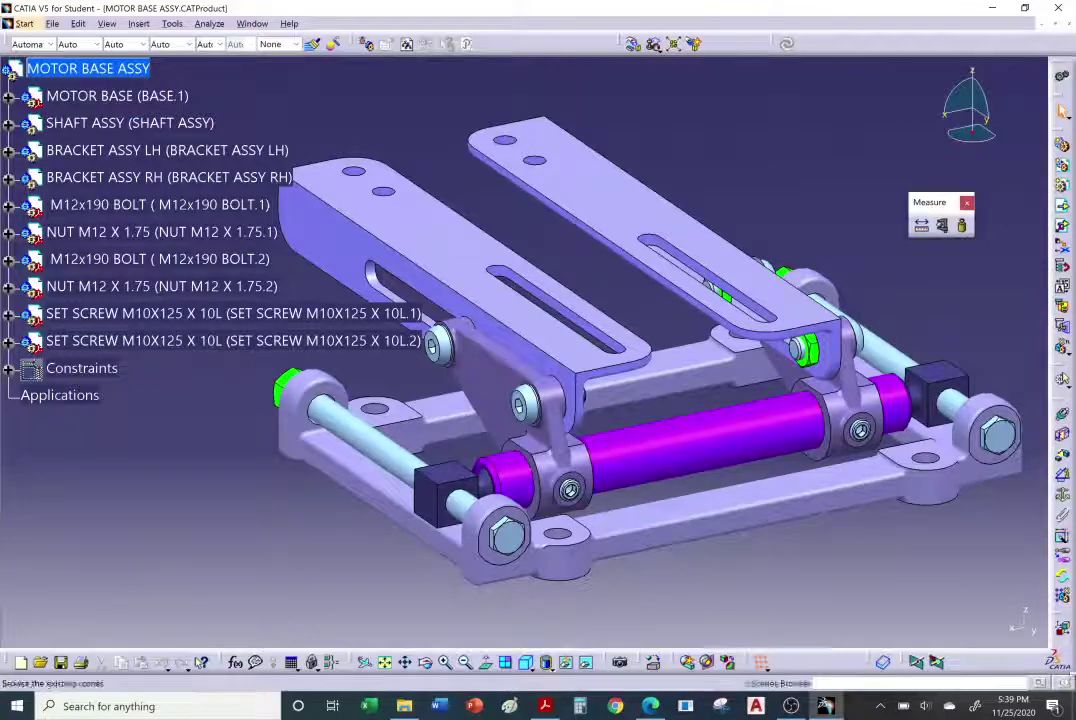
Compress the Motor Base Assy folder on the Windows desktop into a zip and place both in the open desktop area.
key("super+d")
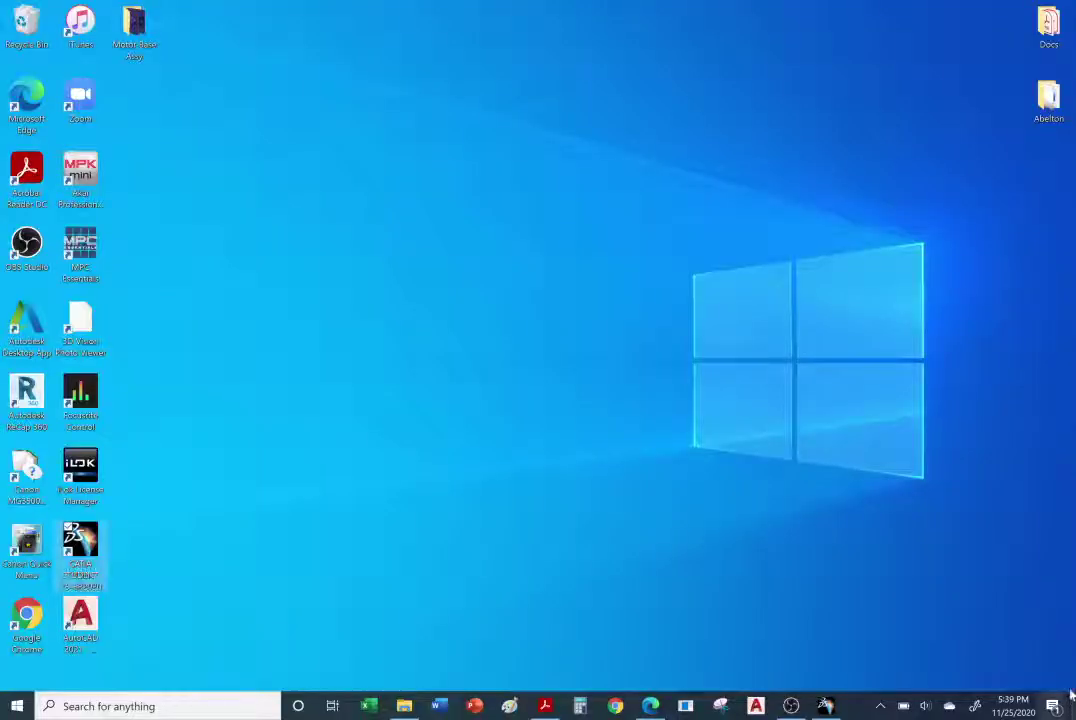
left_click_drag(134, 28, 565, 100)
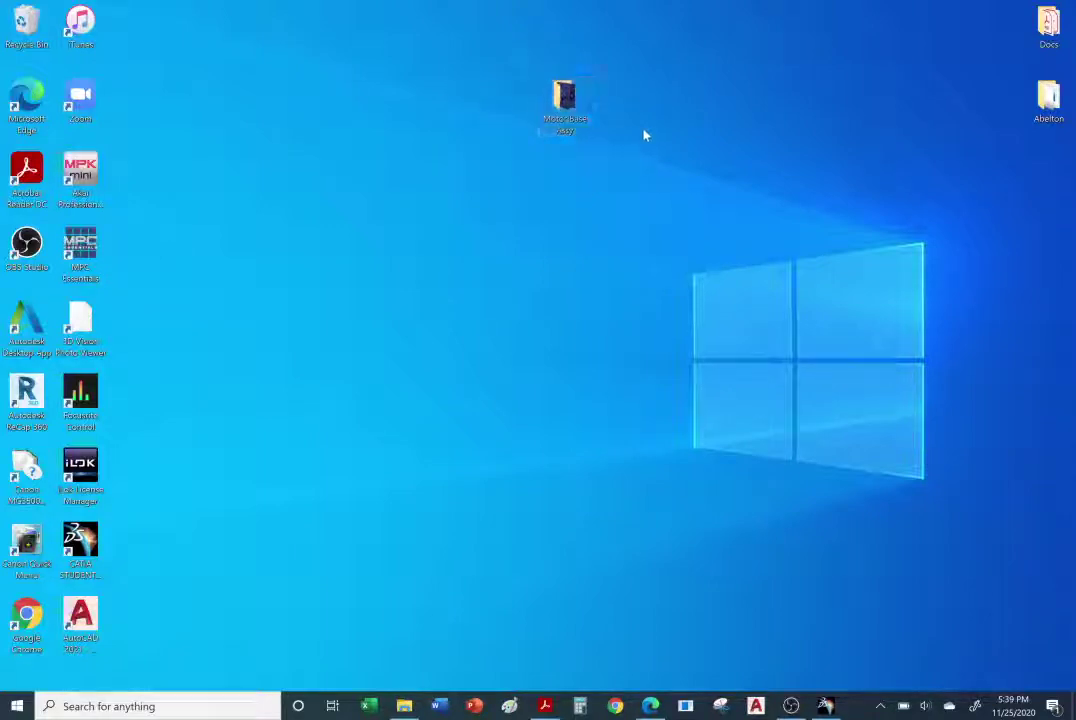
right_click(560, 95)
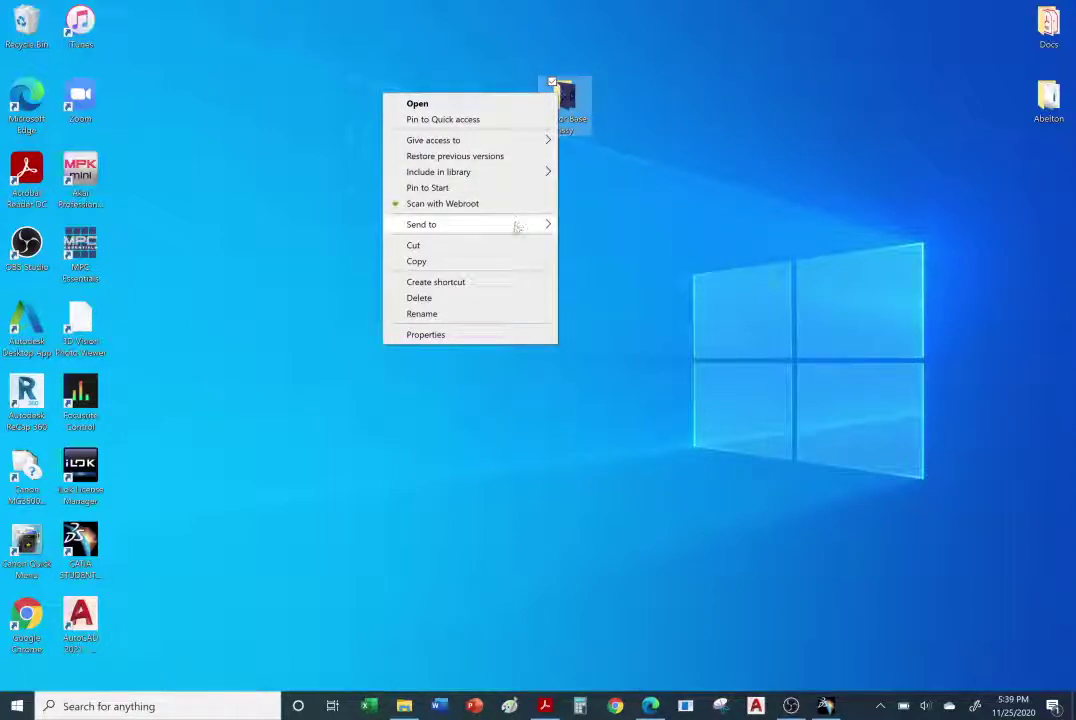
mouse_move(515, 229)
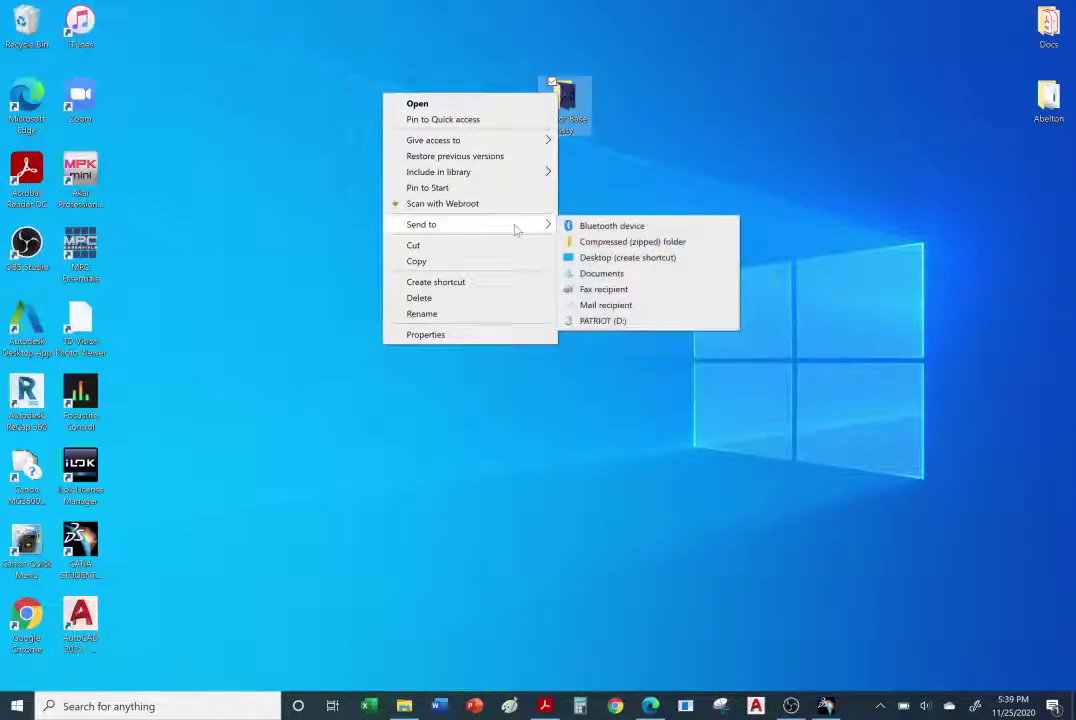
left_click(659, 247)
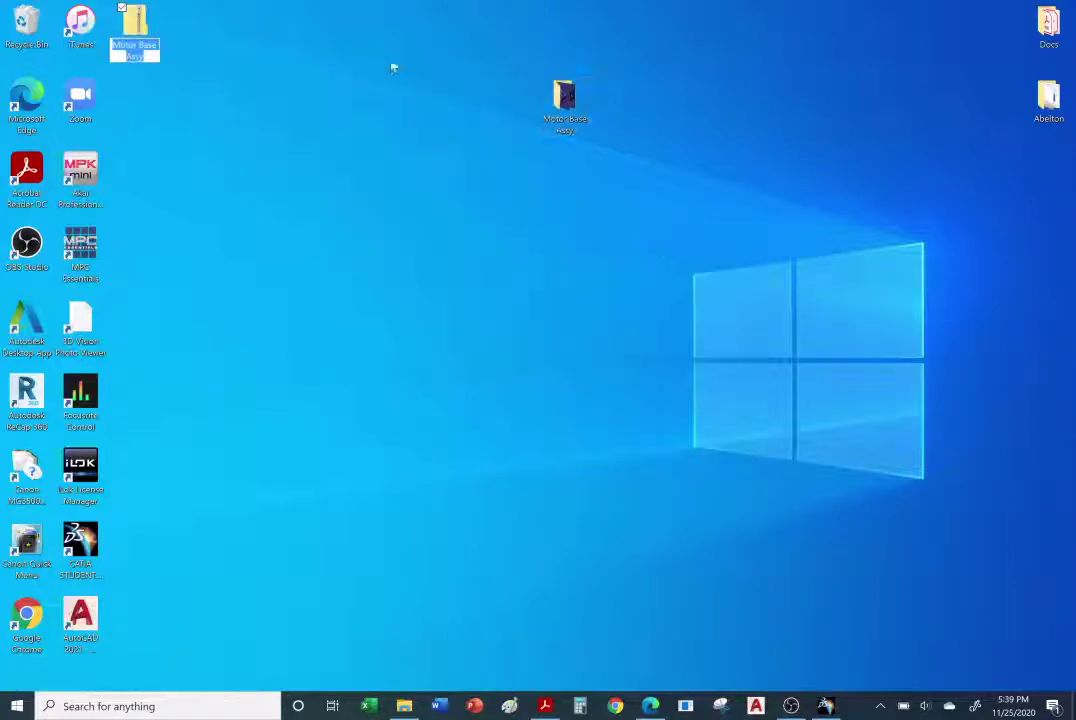
left_click_drag(135, 30, 618, 100)
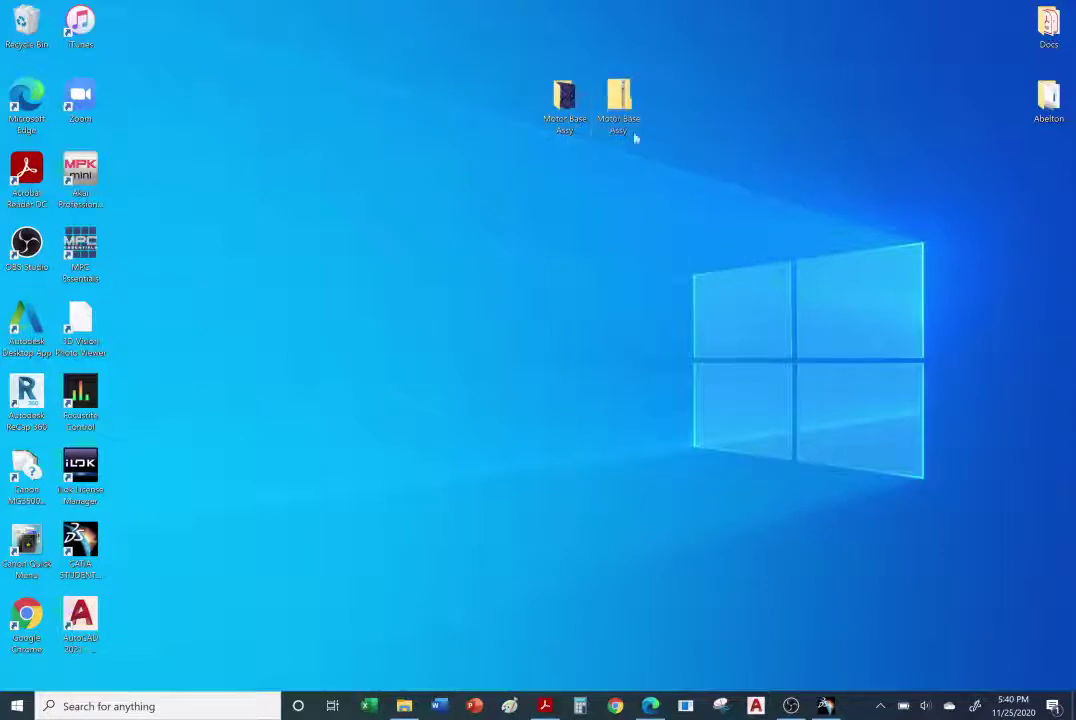
left_click_drag(620, 96, 681, 118)
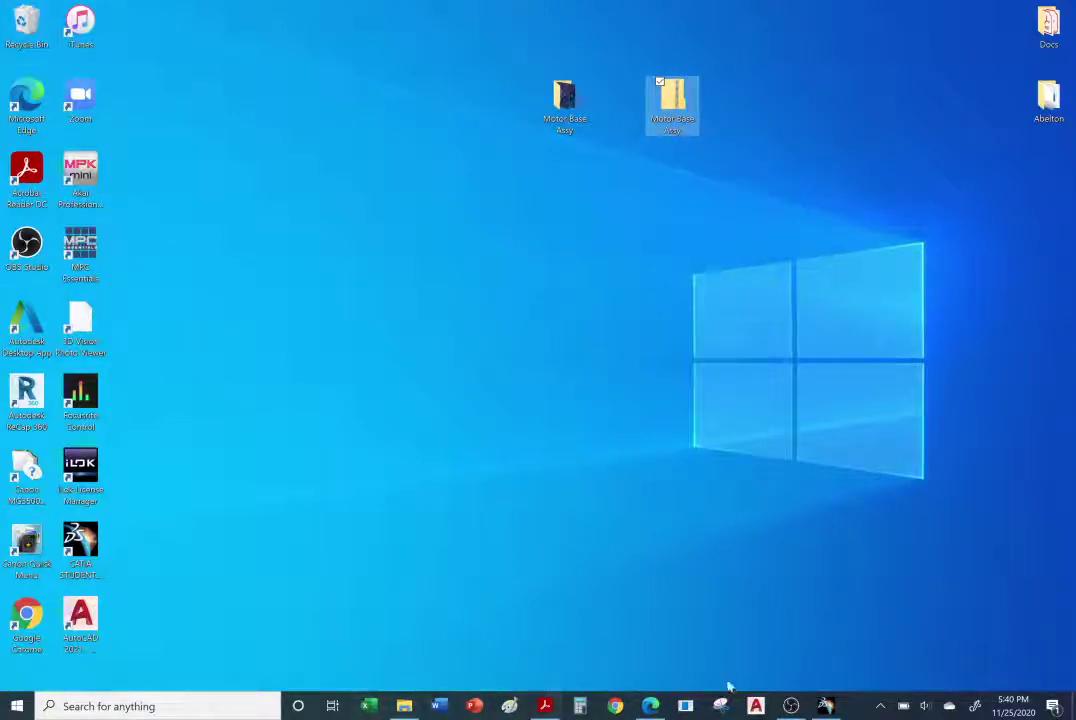
Switch to Acrobat Reader and review the slides on propagating, compressing and generating a CATPart from a product.
left_click(545, 706)
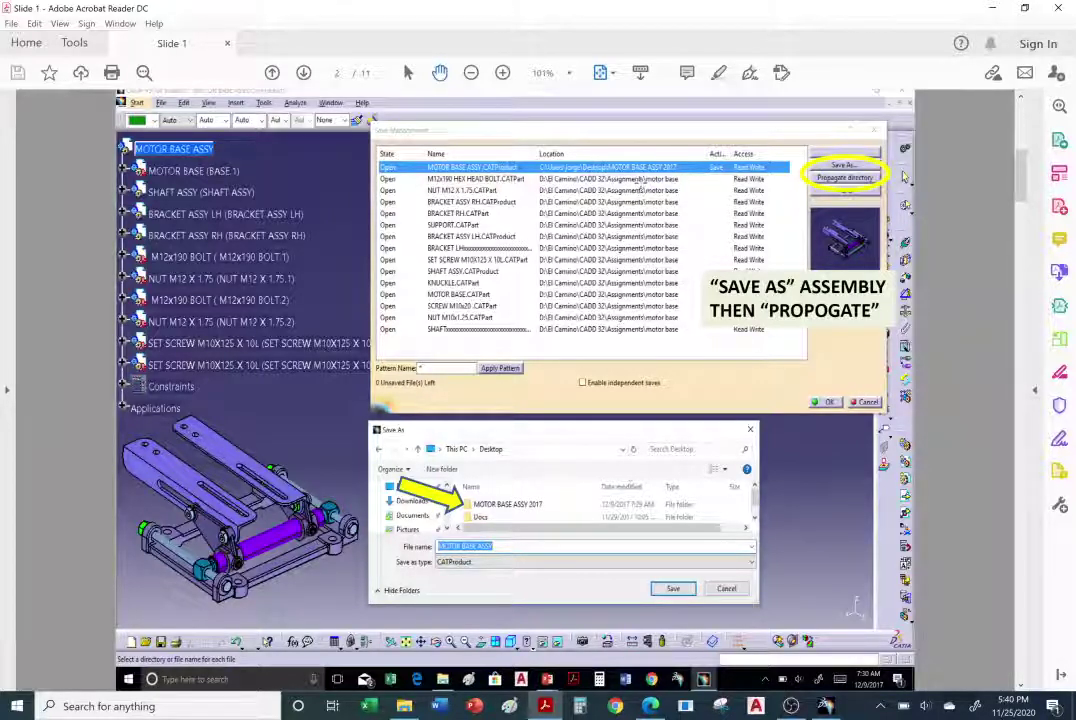
scroll(708, 369, "down", 1)
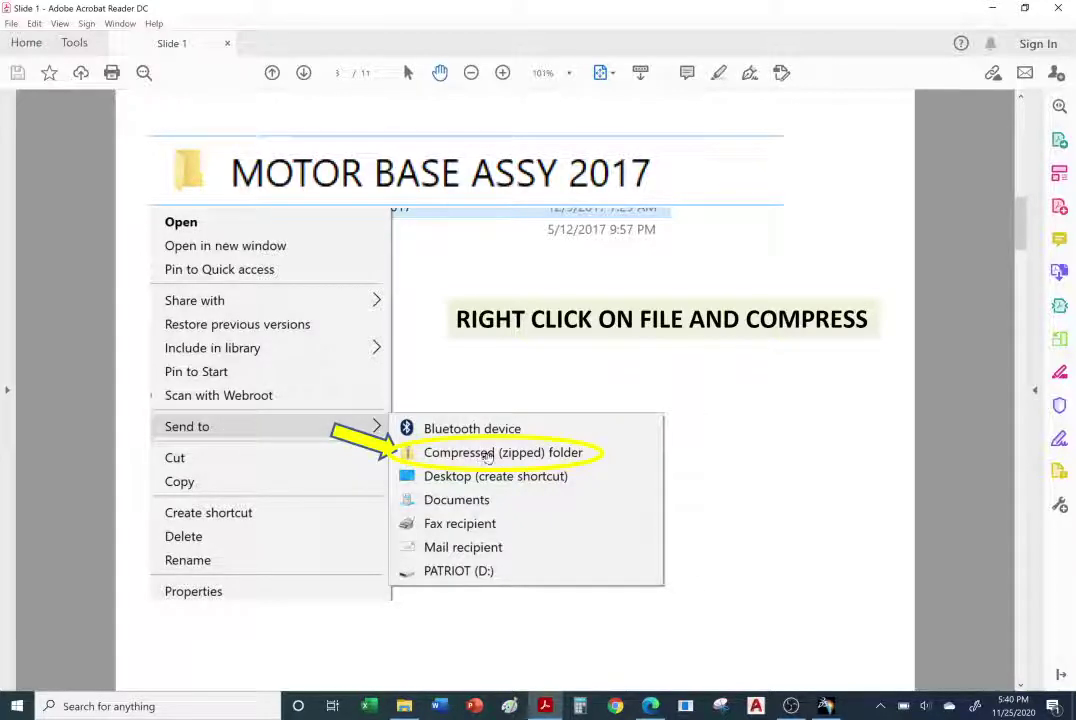
scroll(813, 480, "down", 2)
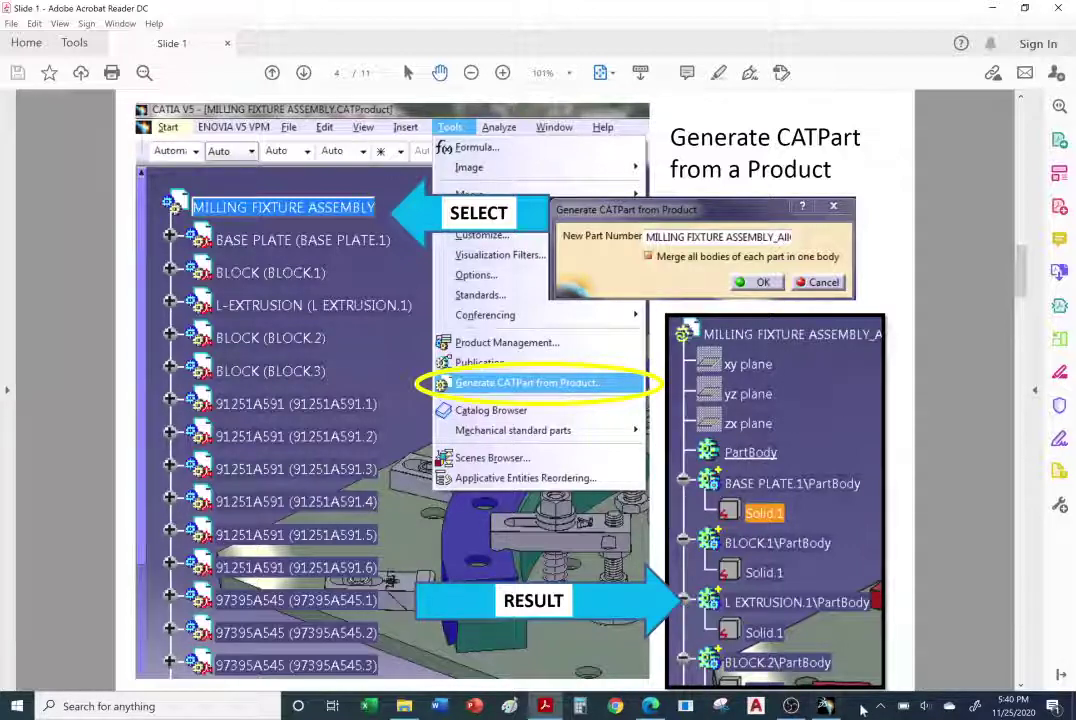
Examine the motor base assembly in CATIA and return to the Generate CATPart from a Product slide in Acrobat Reader.
key("alt+Tab")
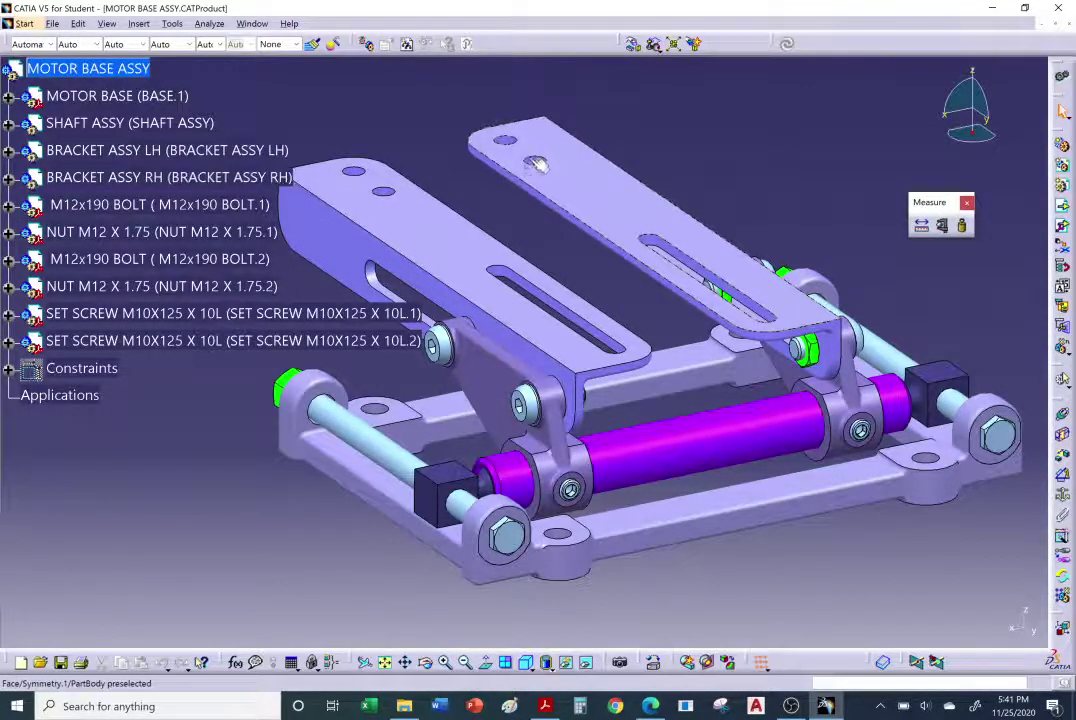
middle_click_drag(547, 236, 619, 241)
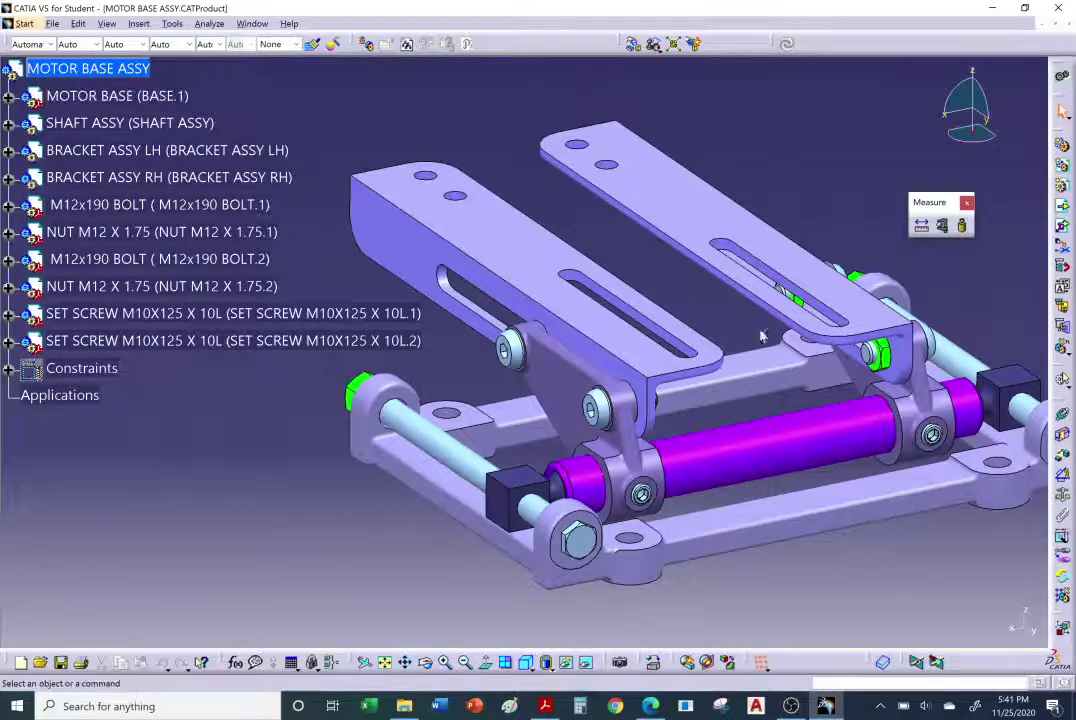
middle_click_drag(670, 297, 642, 277)
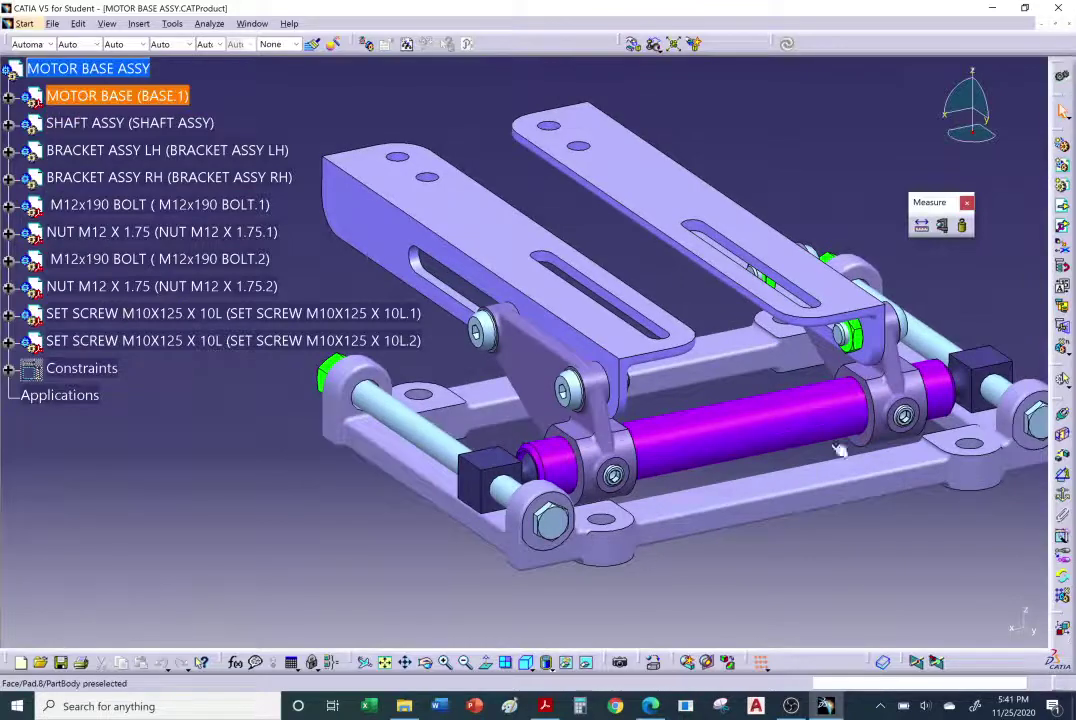
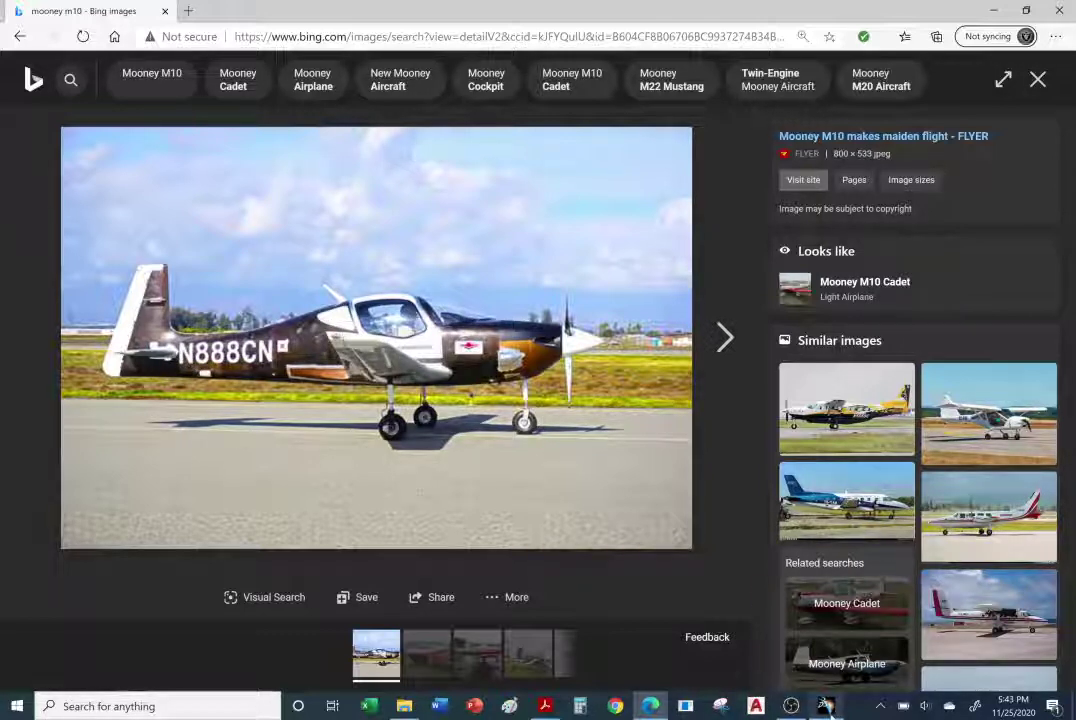
left_click(825, 706)
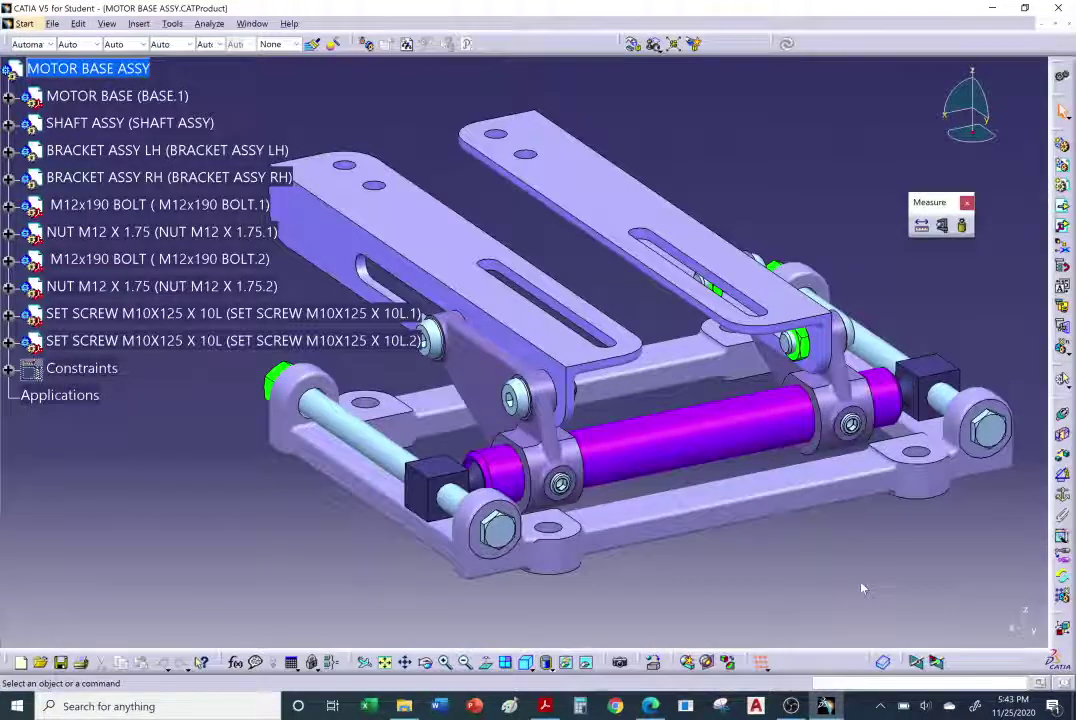
middle_click_drag(862, 588, 766, 561)
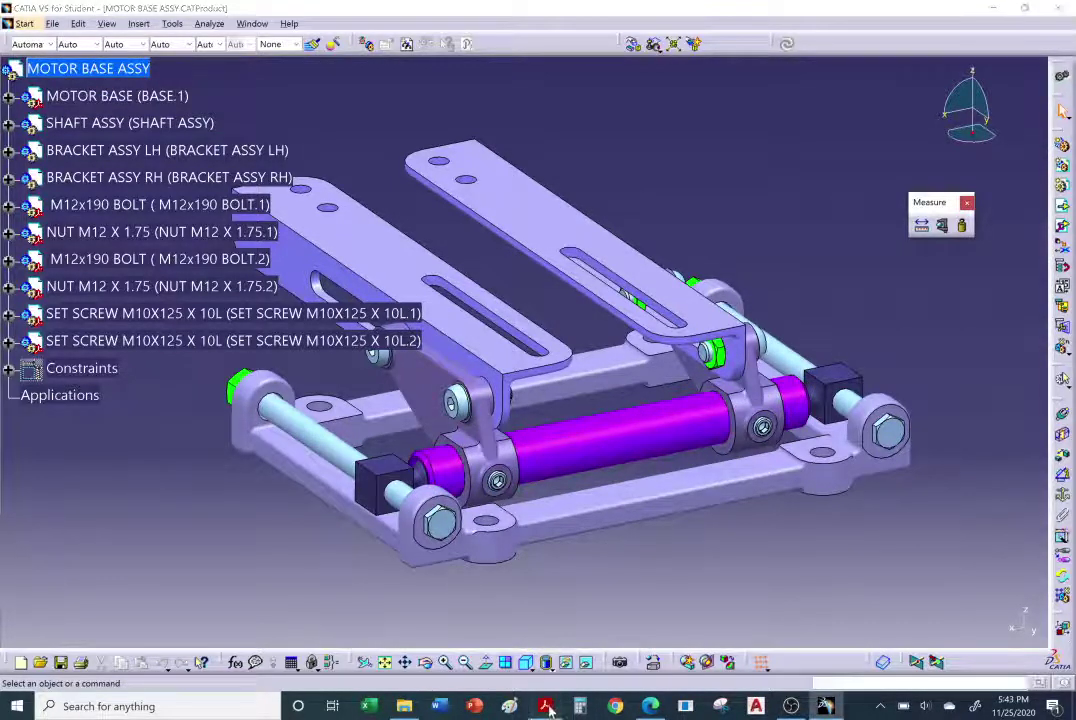
key("alt+Tab")
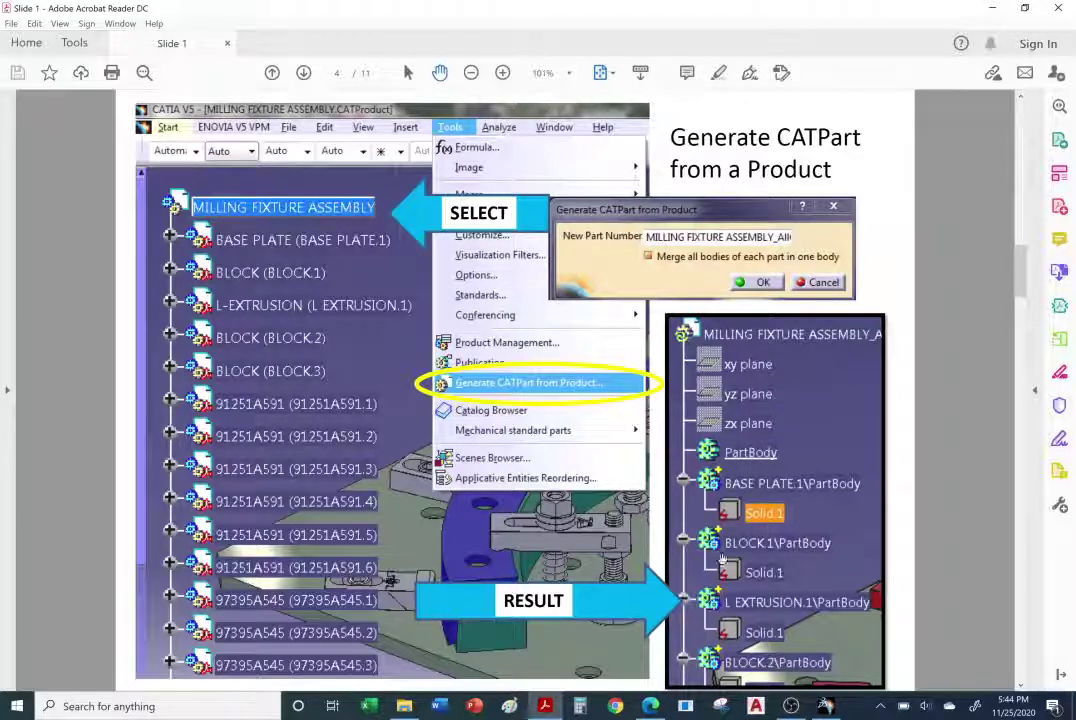
Switch to CATIA and generate a CATPart from the MOTOR BASE ASSY product with part number MOTOR BASE ASSY_AllCATPart.
left_click(826, 706)
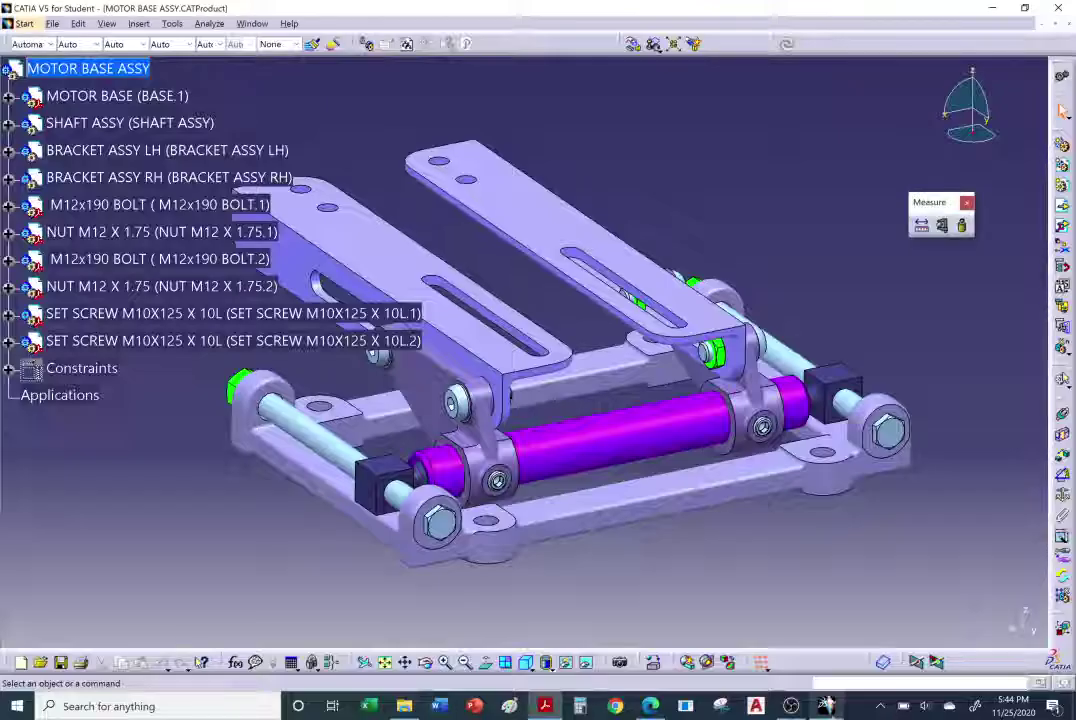
left_click(172, 23)
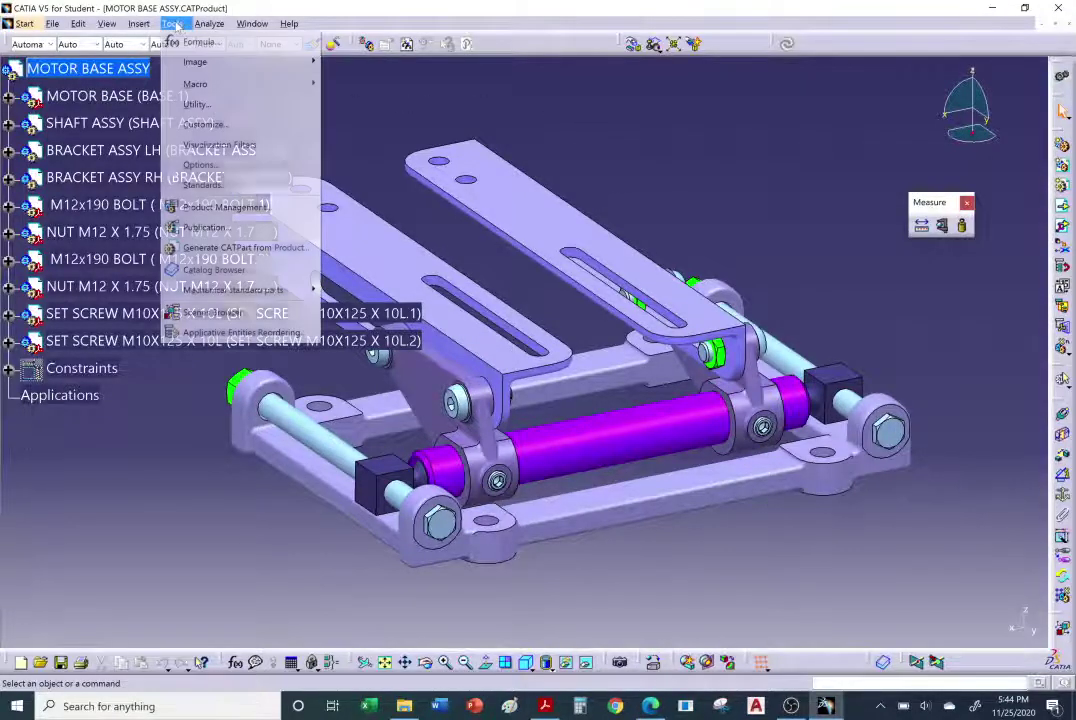
left_click(85, 68)
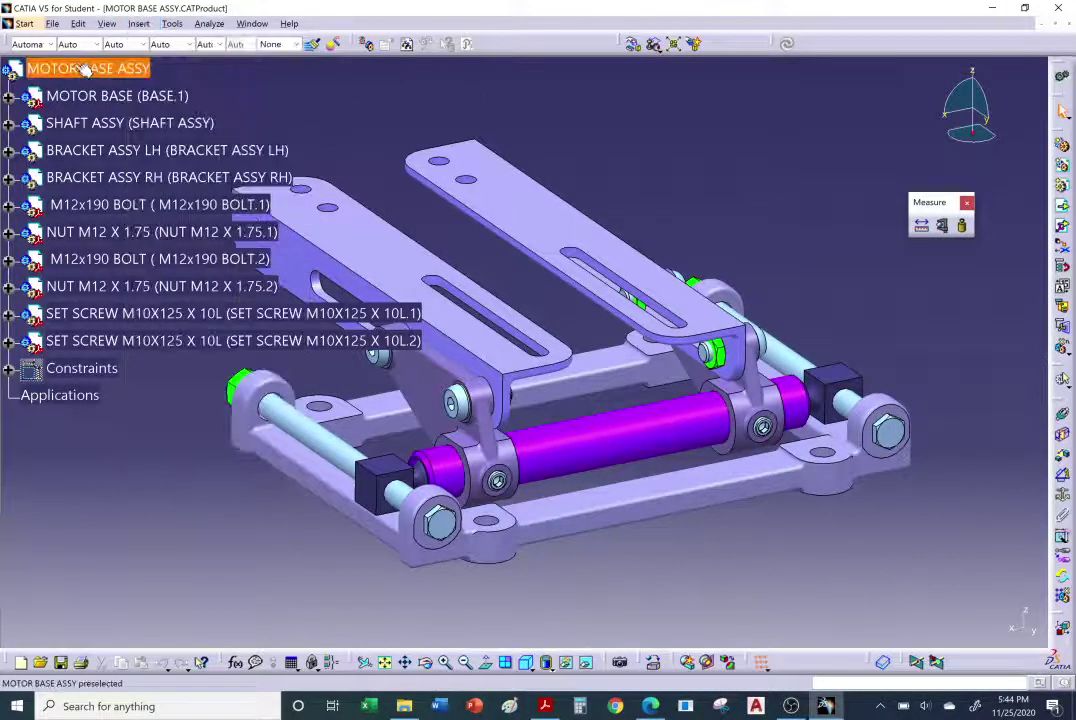
left_click(85, 68)
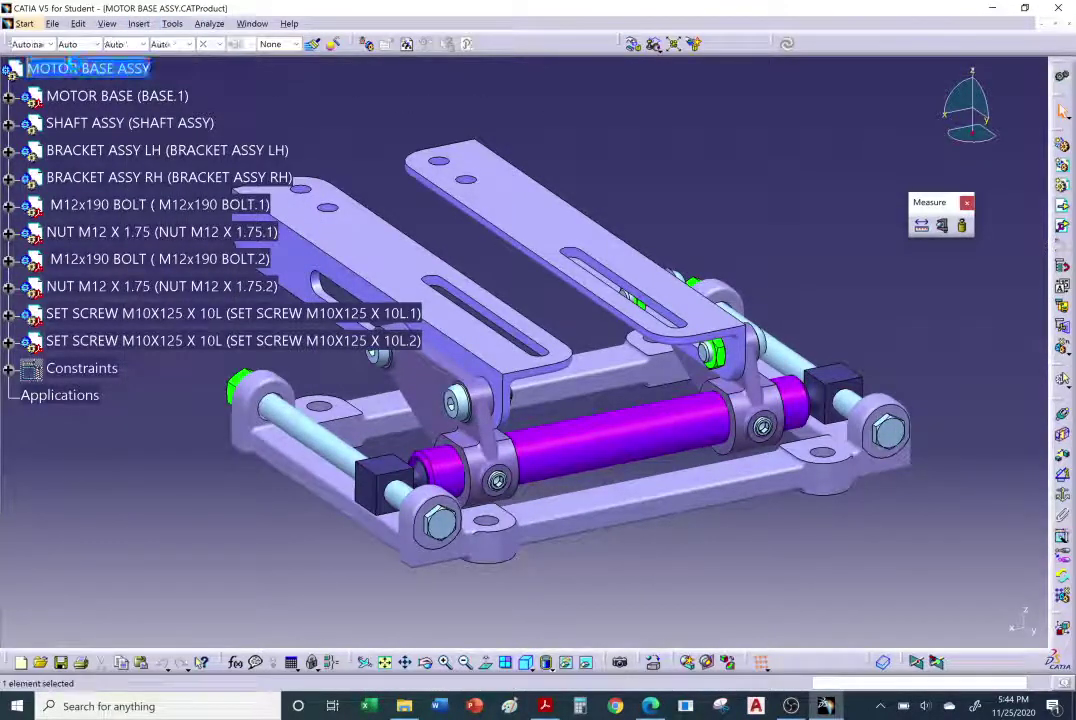
left_click(172, 23)
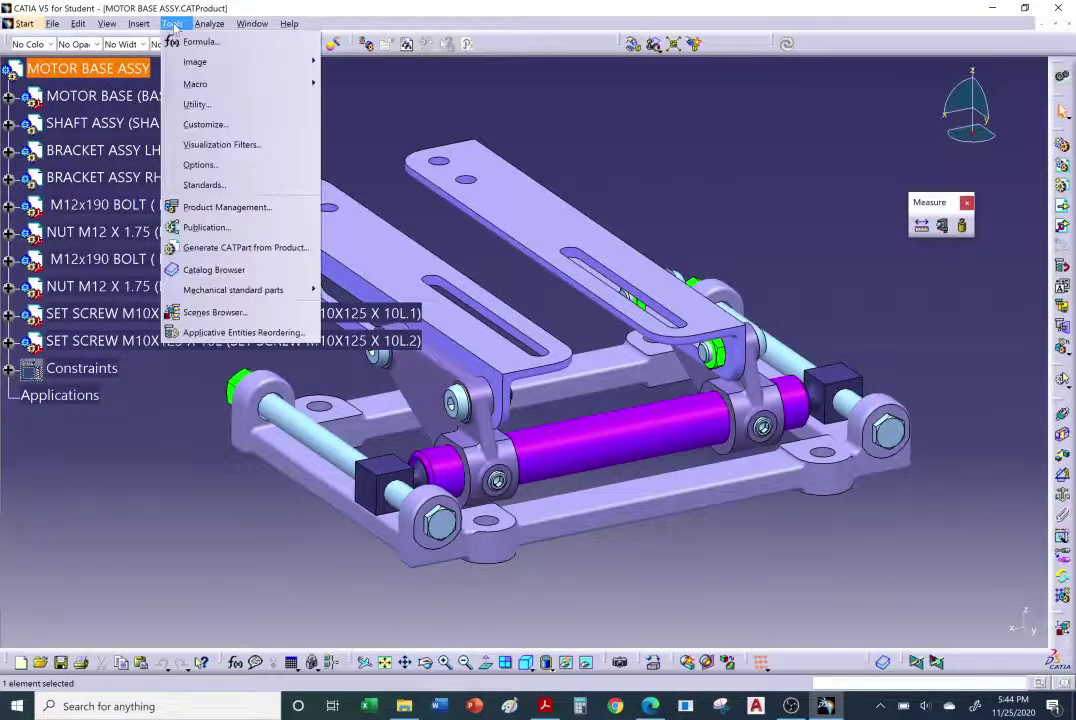
left_click(225, 254)
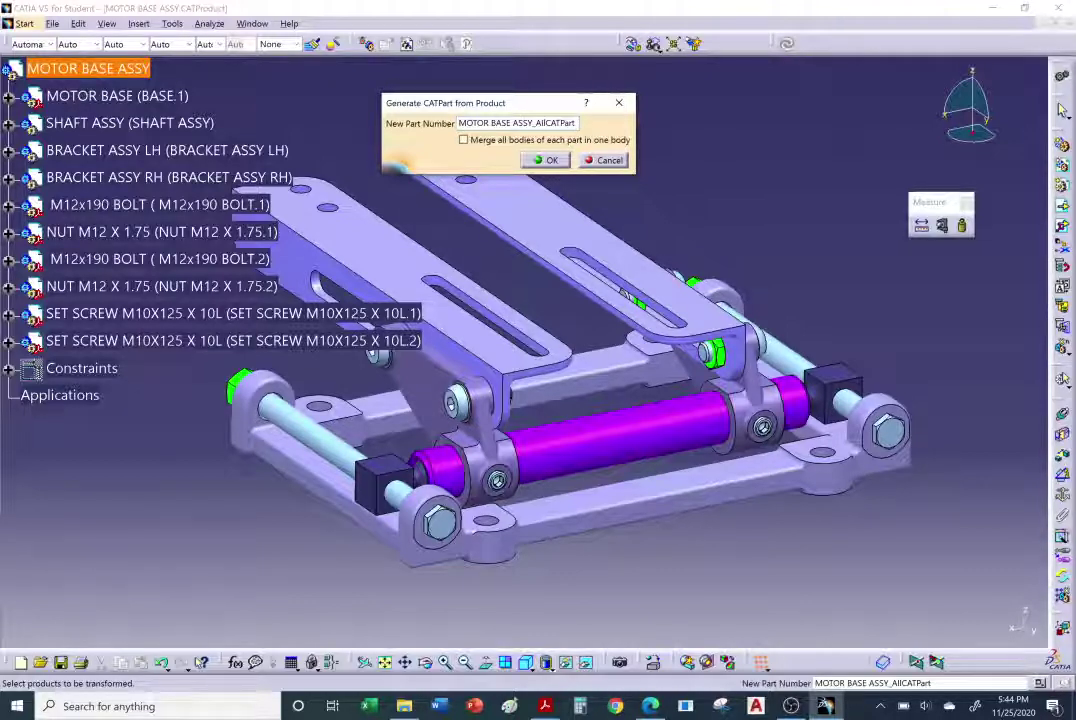
left_click(550, 161)
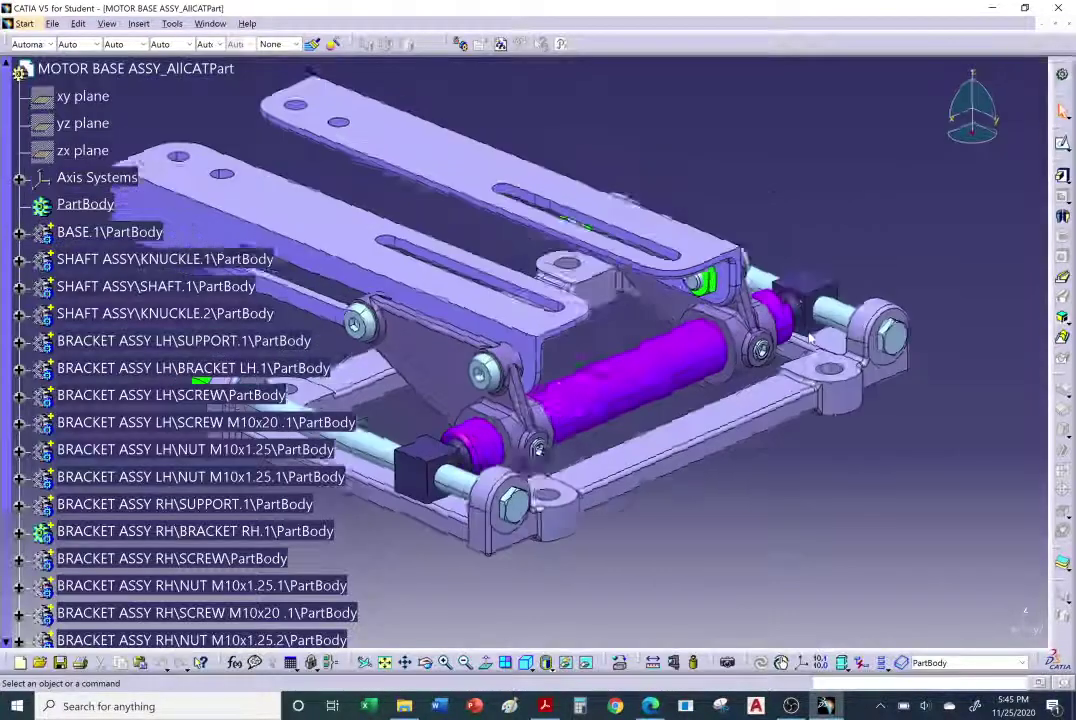
Examine the generated part's bodies by expanding the knuckle, shaft, LH support and LH bracket bodies in the tree.
left_click(138, 70)
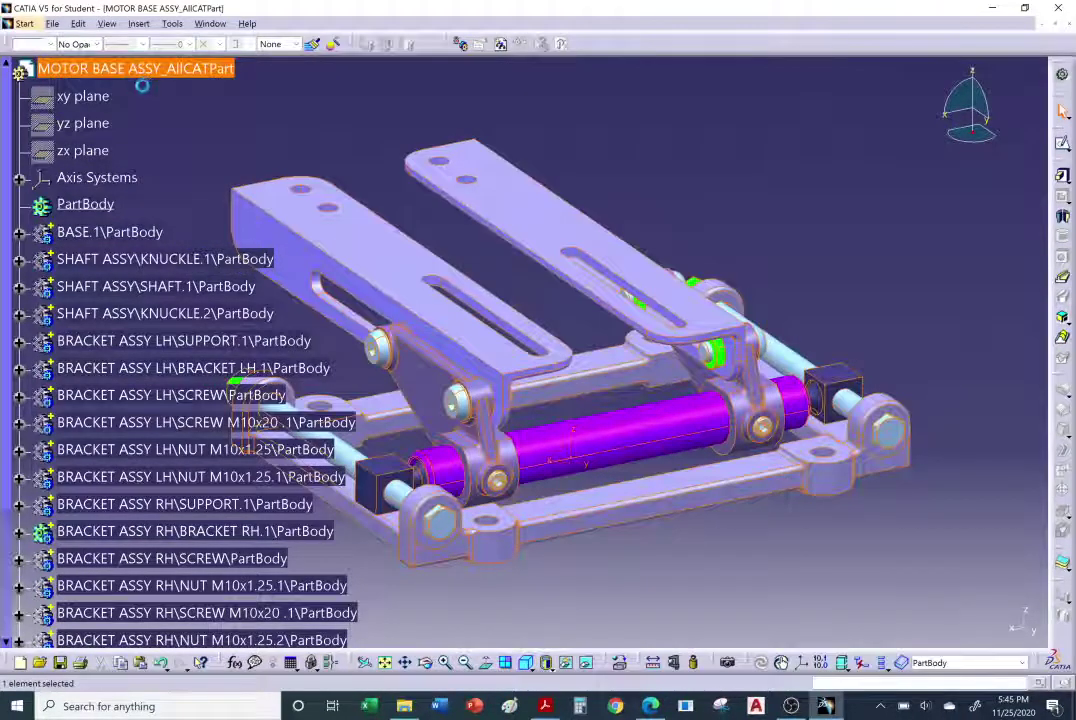
middle_click_drag(366, 268, 451, 246)
left_click(19, 259)
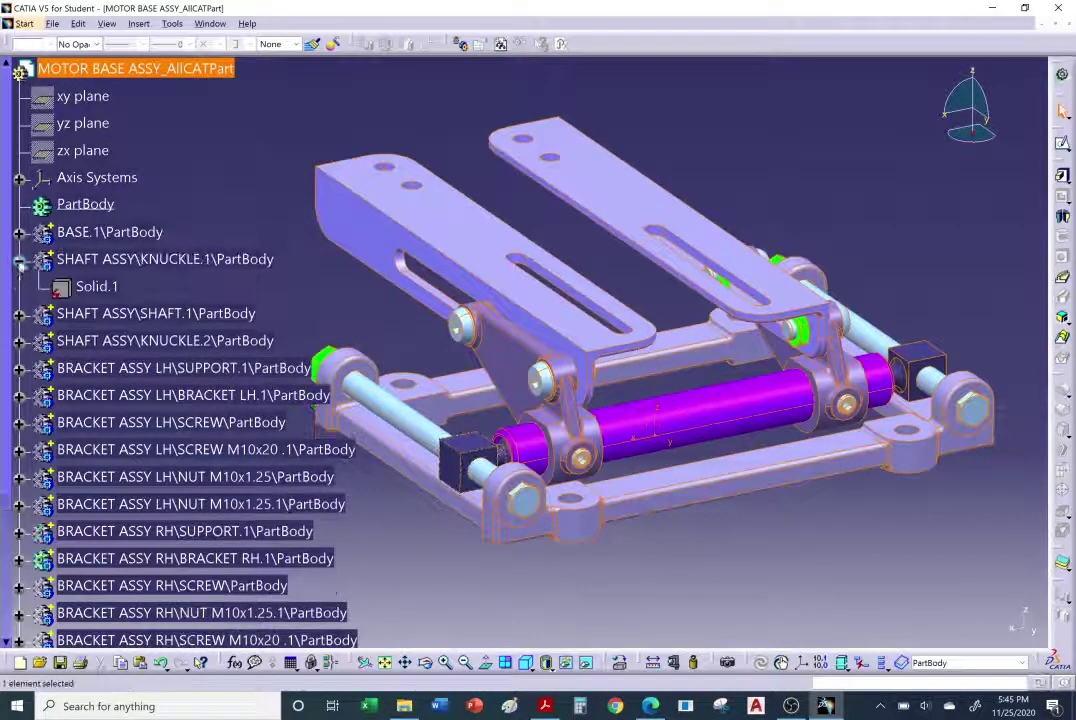
left_click(140, 259)
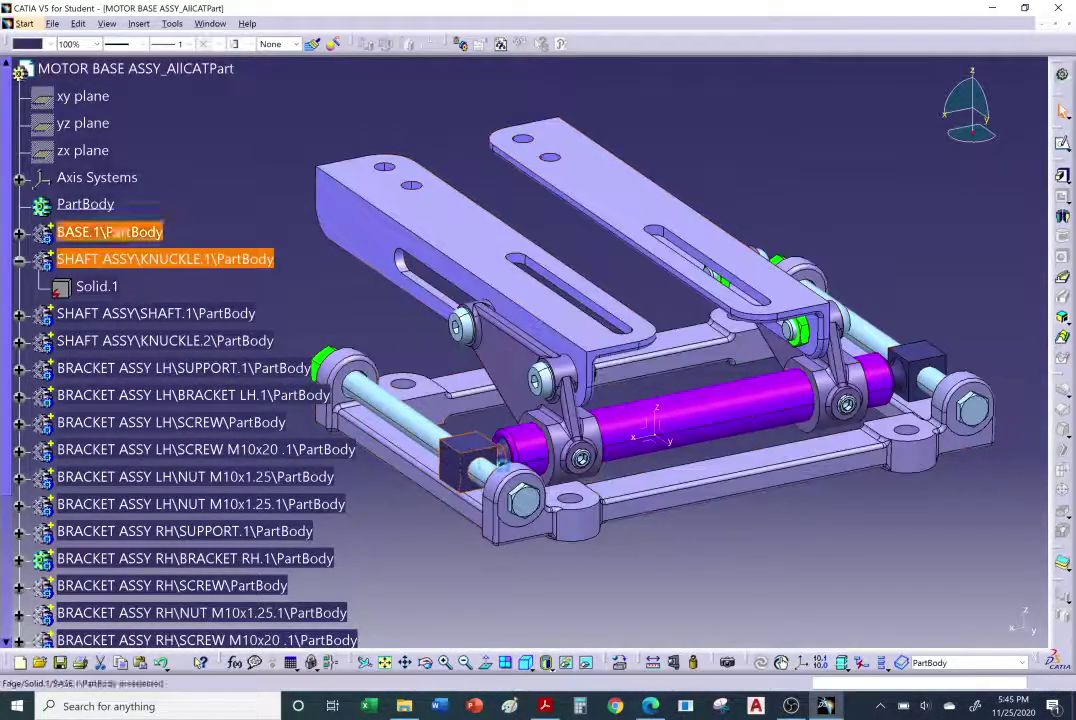
left_click(19, 313)
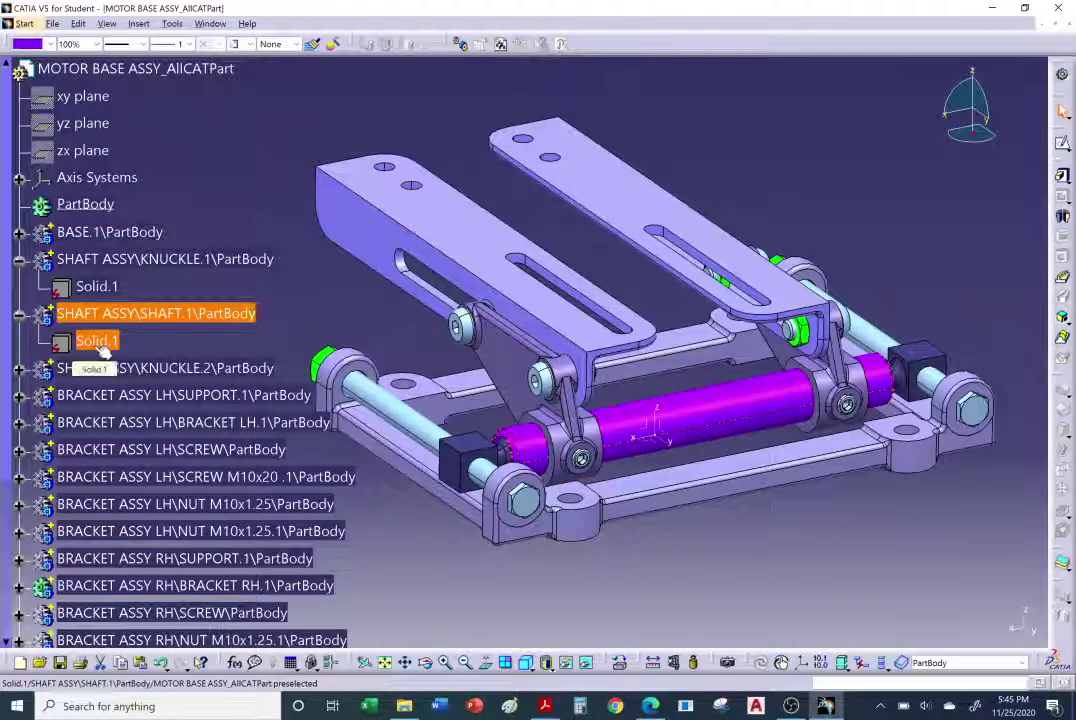
left_click(19, 370)
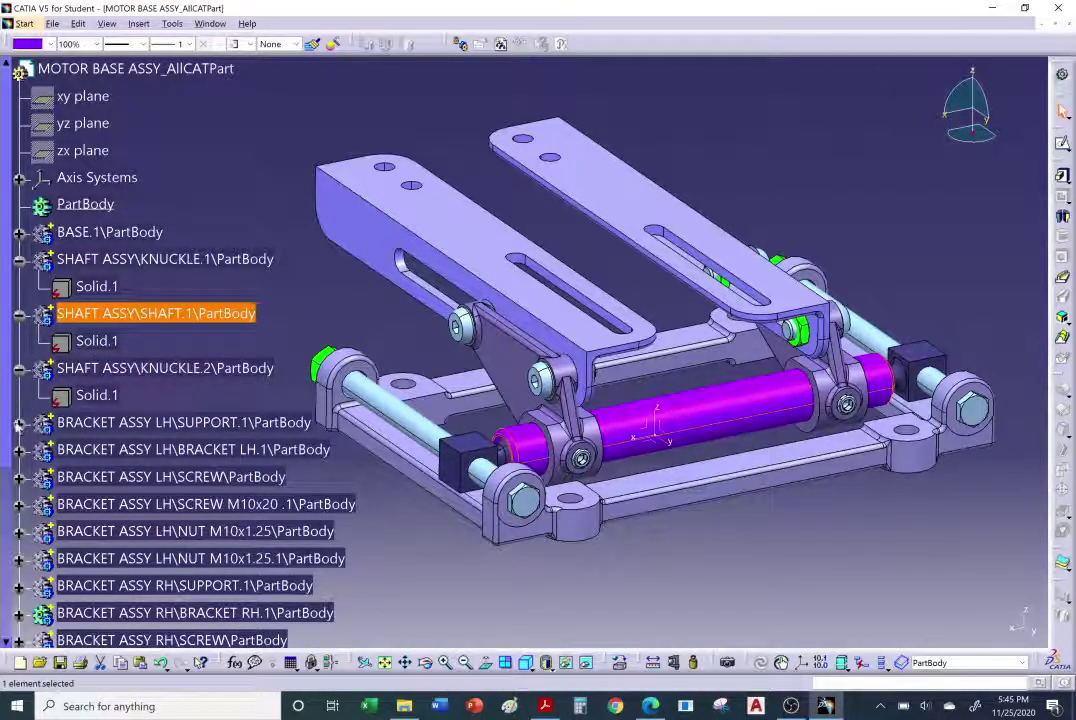
left_click(19, 424)
left_click(19, 477)
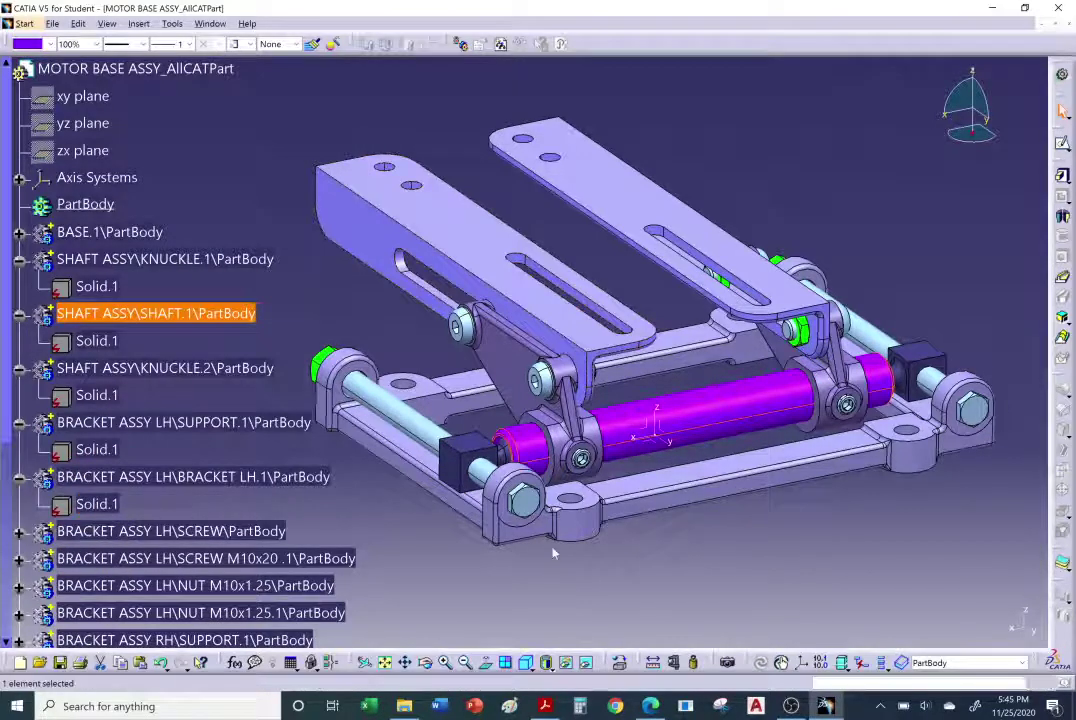
middle_click_drag(553, 552, 687, 540)
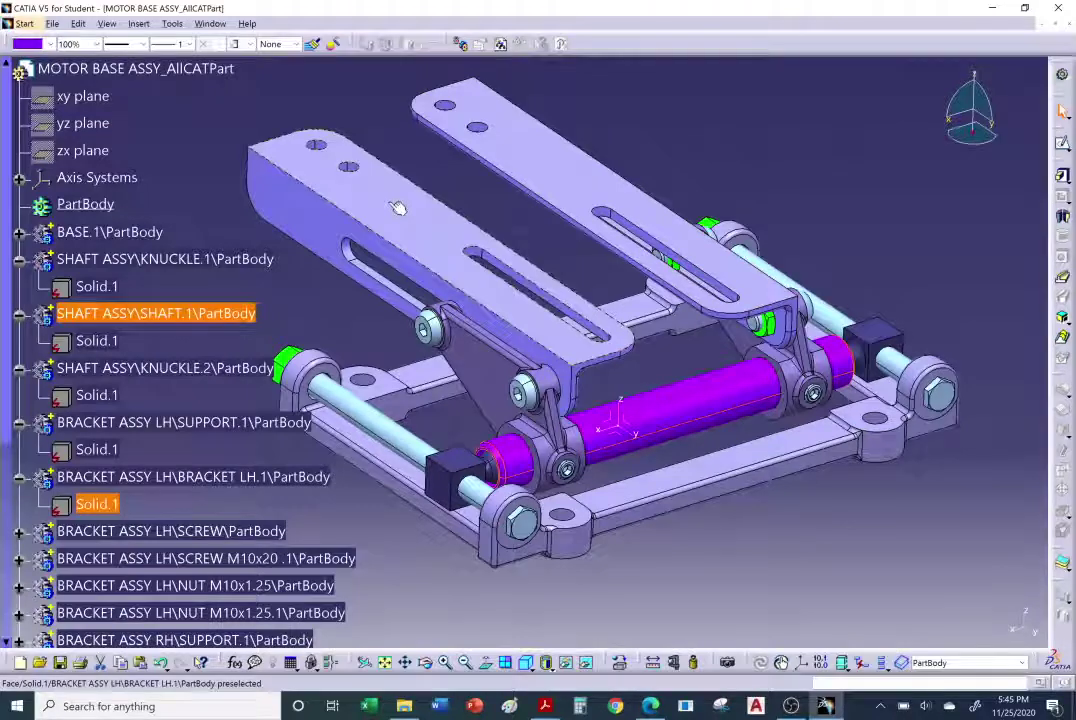
Define the BRACKET ASSY LH\BRACKET LH.1\PartBody body as the in-work object.
scroll(400, 212, "down", 4)
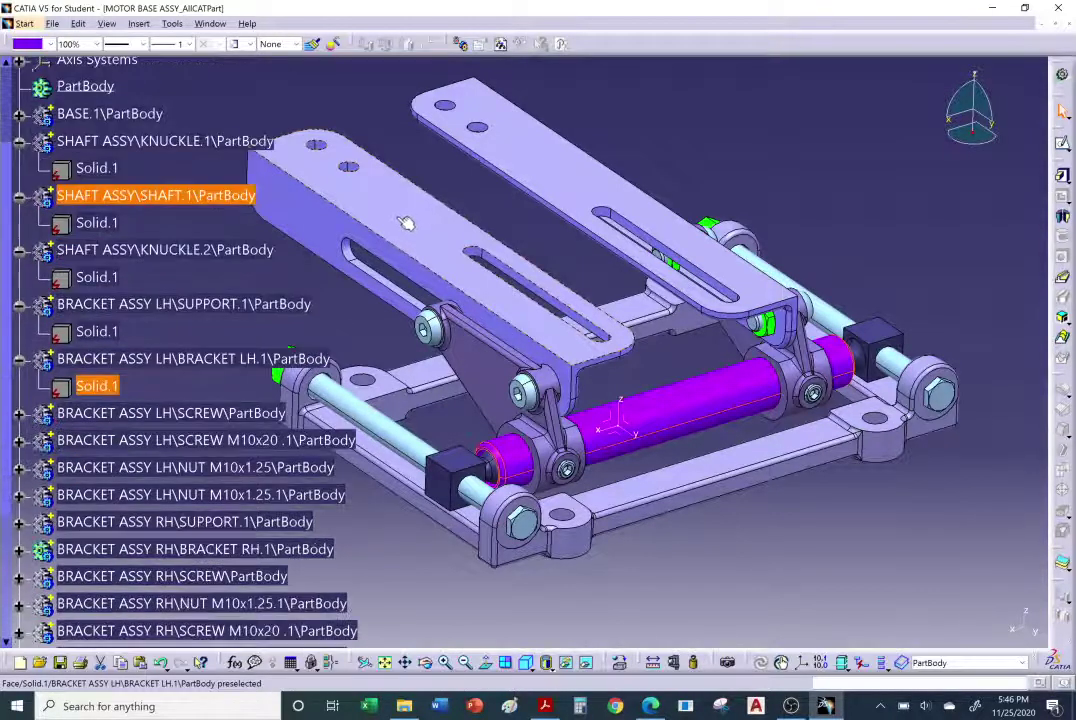
middle_click_drag(402, 221, 505, 236)
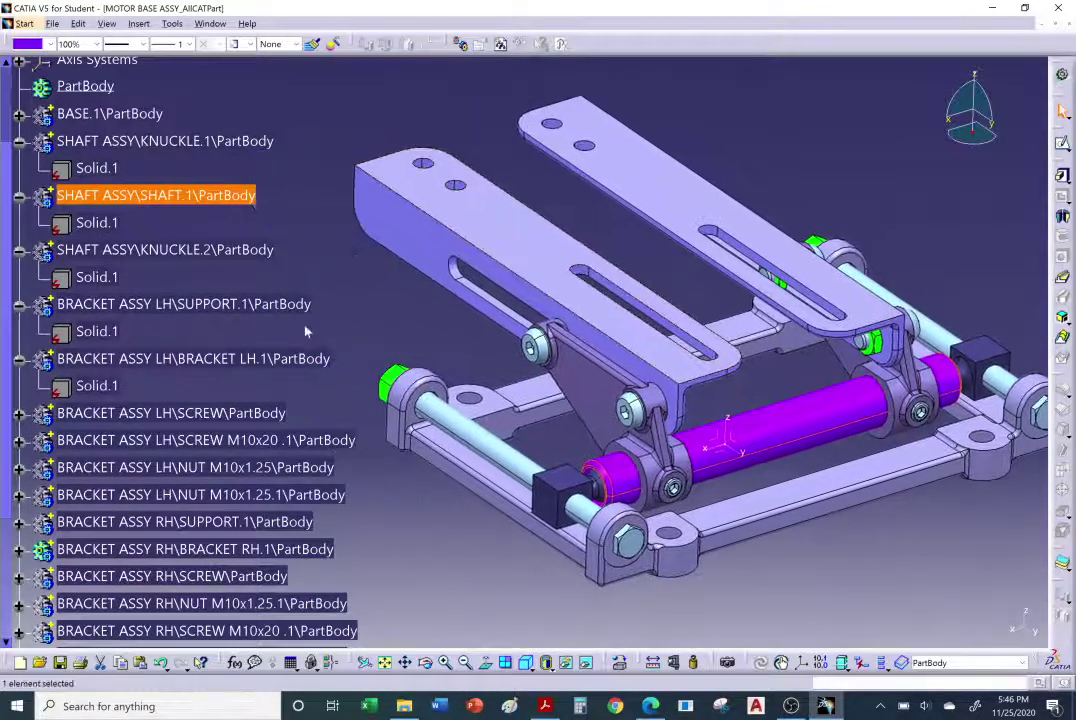
left_click(262, 357)
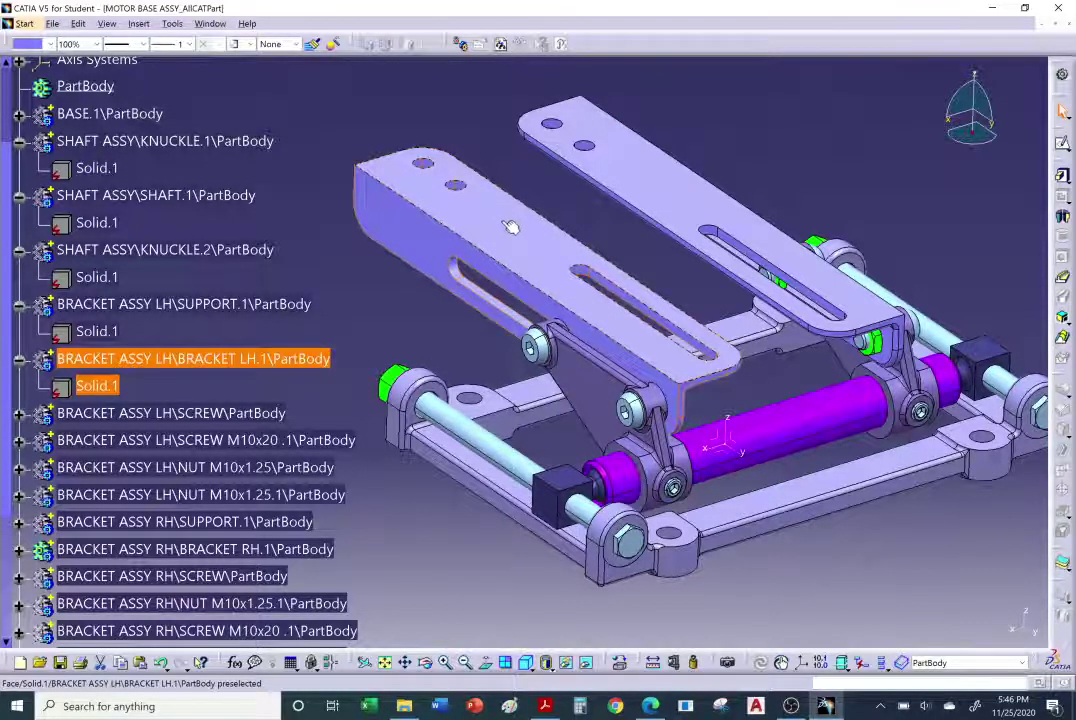
right_click(227, 358)
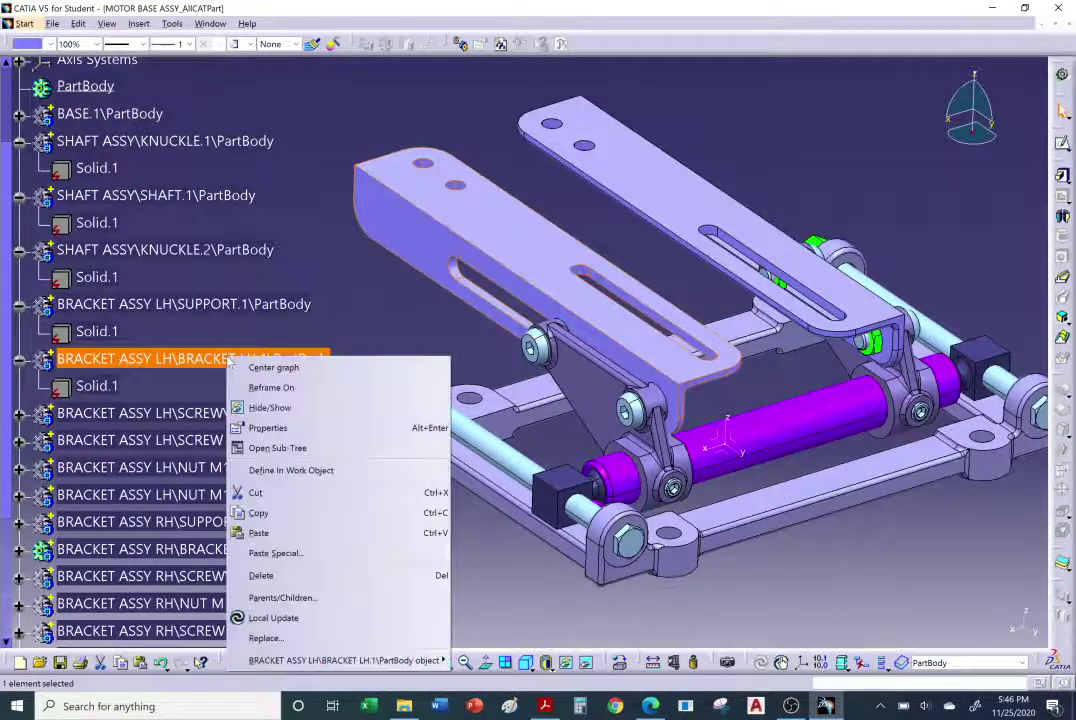
left_click(290, 470)
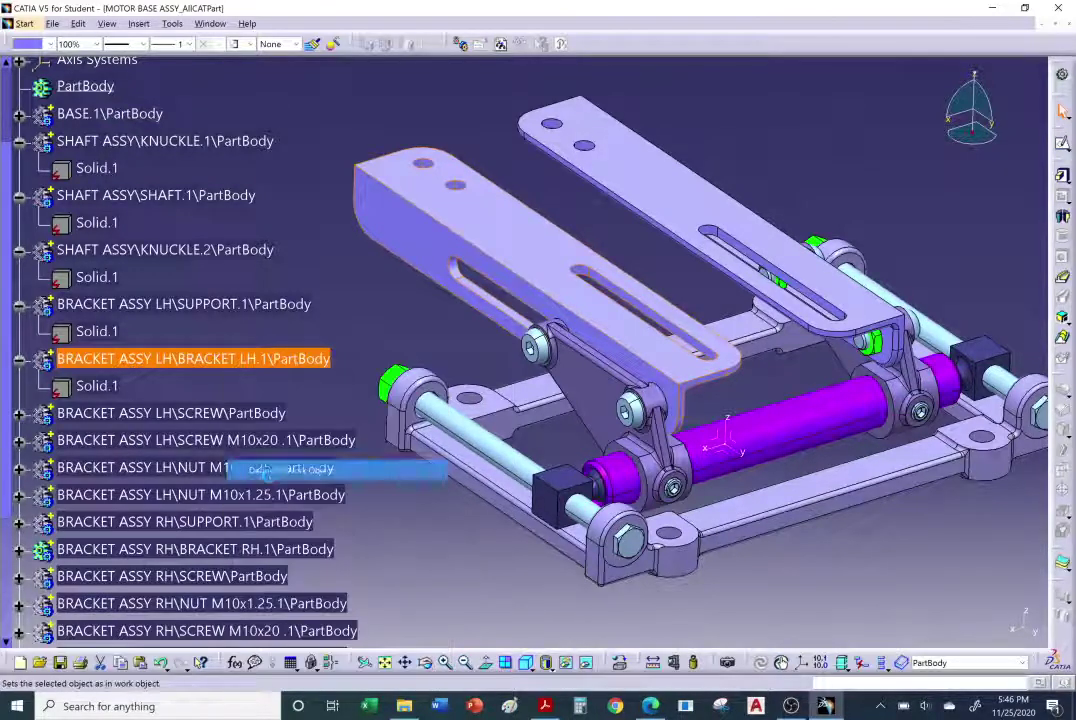
right_click(250, 361)
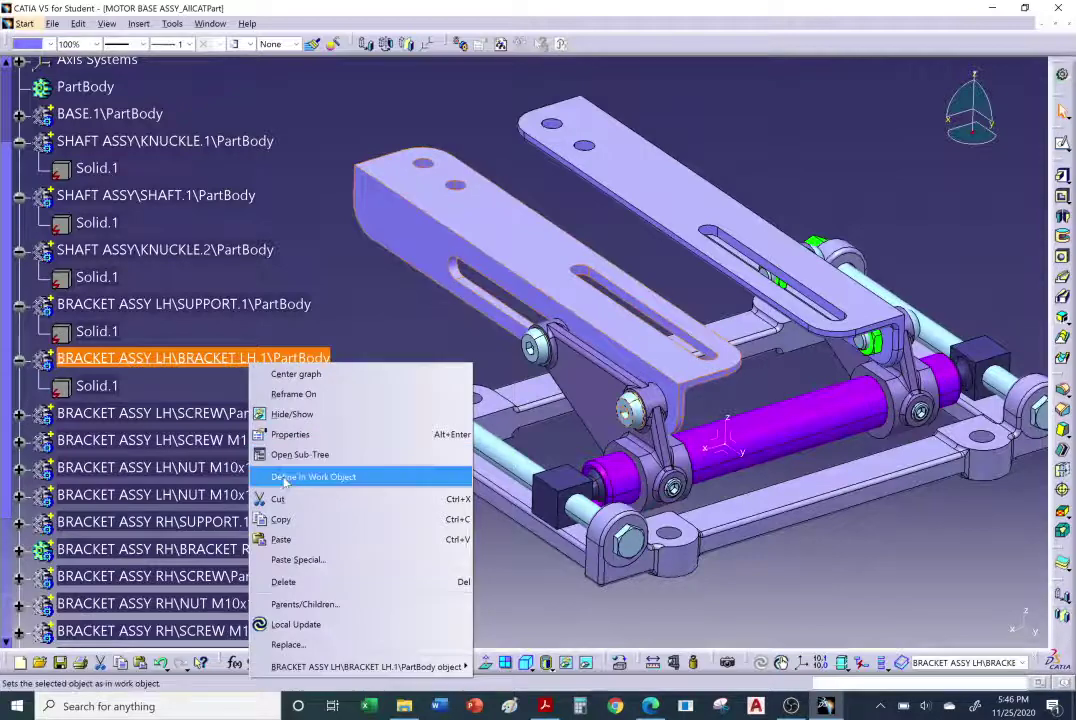
left_click(182, 372)
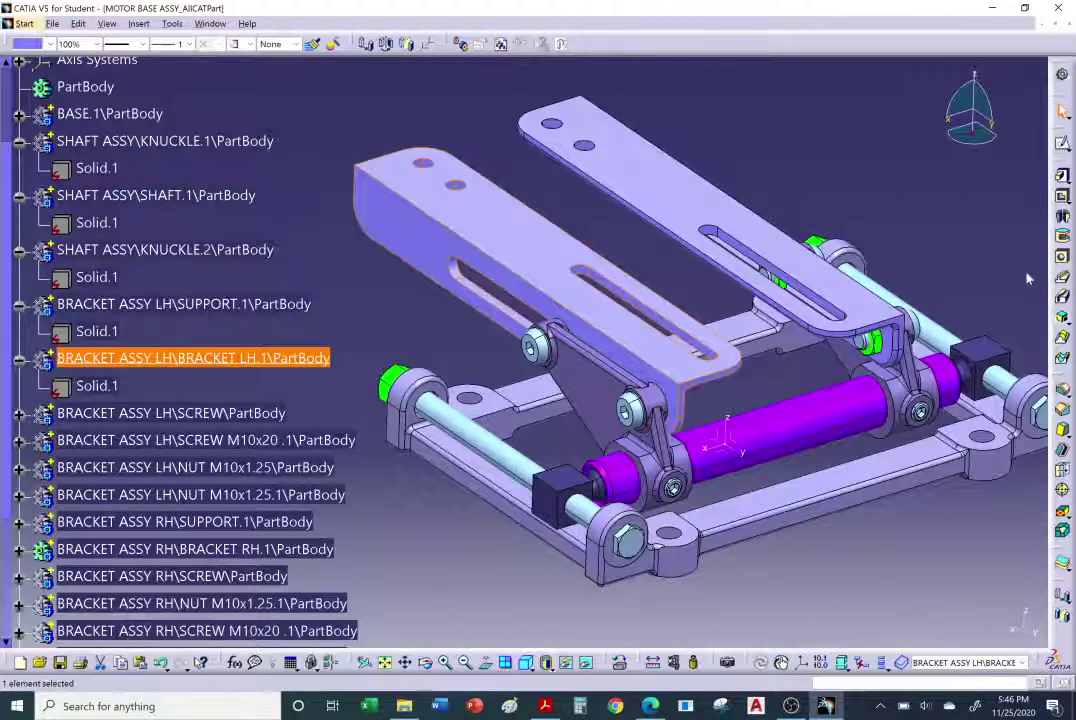
Create a blind V-bottom hole, 0.394 in diameter and 0.394 in deep, on the LH bracket's top face between the small holes and slot.
left_click(1062, 257)
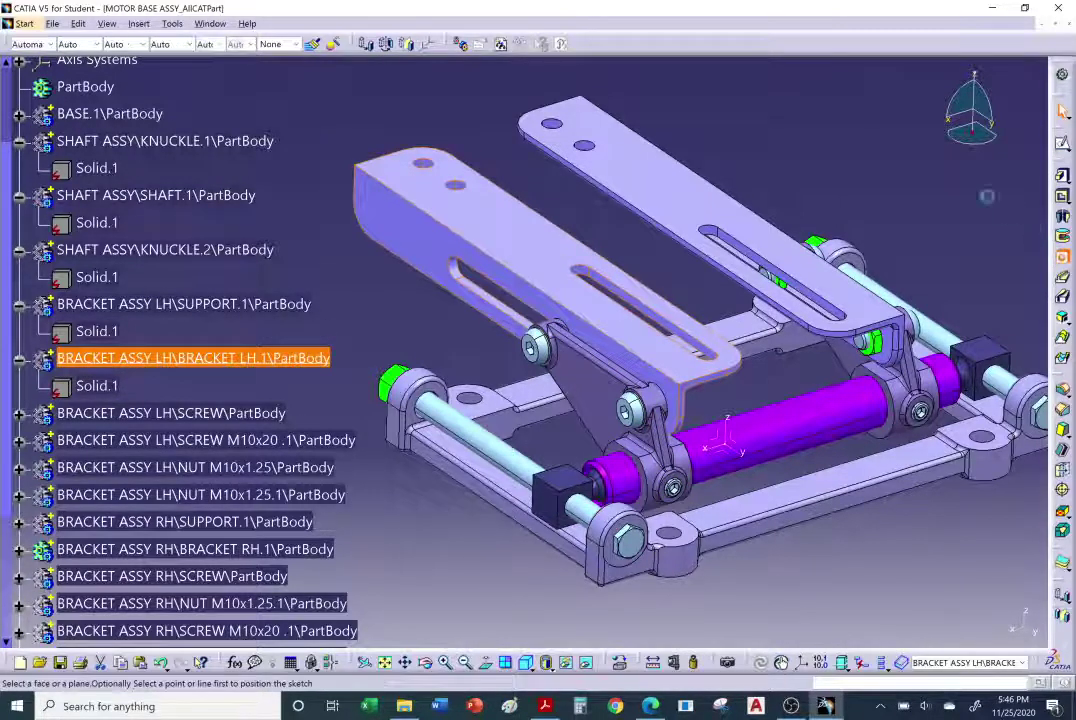
left_click(520, 229)
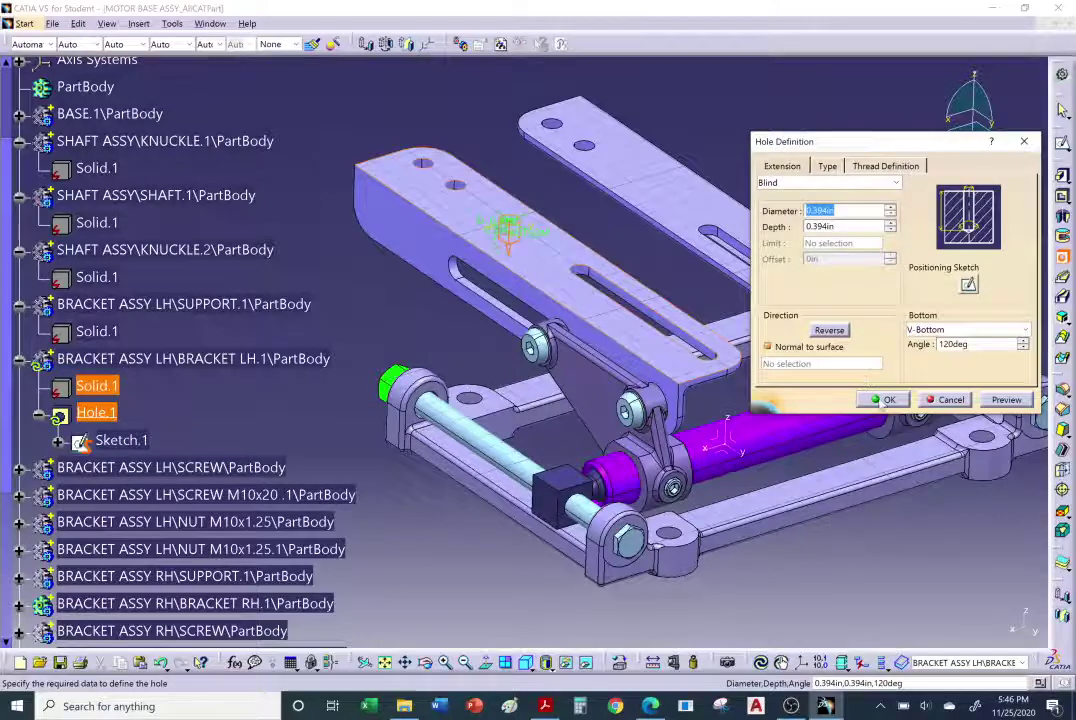
key("Return")
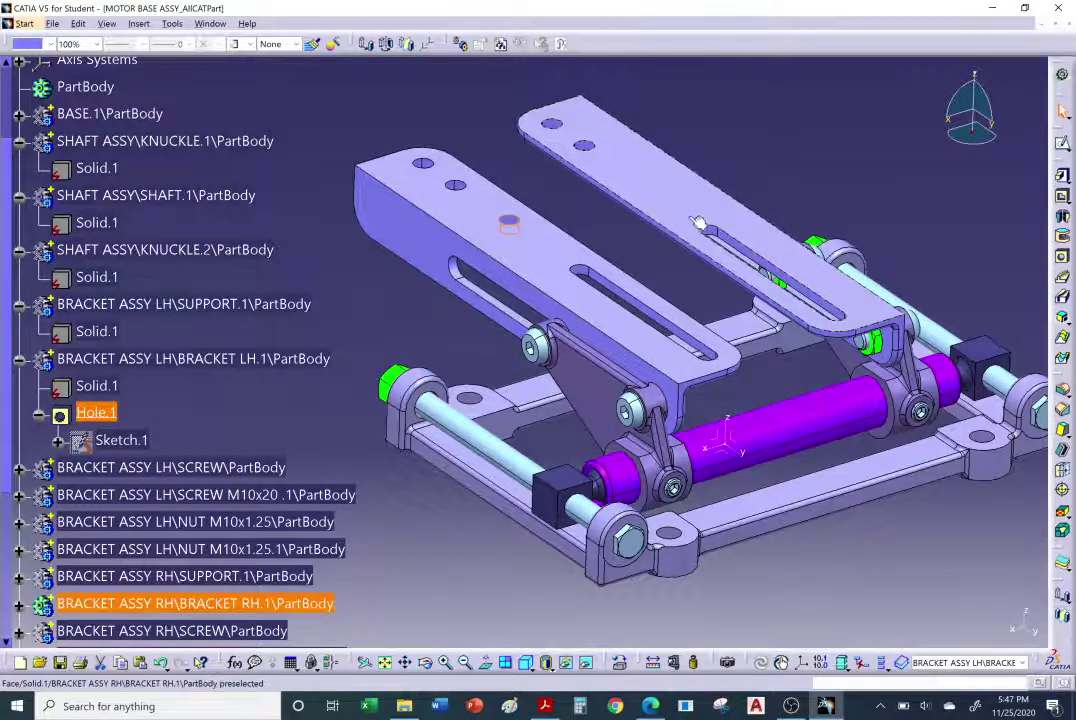
Locate the RH bracket's solid in the tree and define BRACKET ASSY RH\BRACKET RH.1\PartBody as the in-work object.
scroll(659, 172, "down", 6)
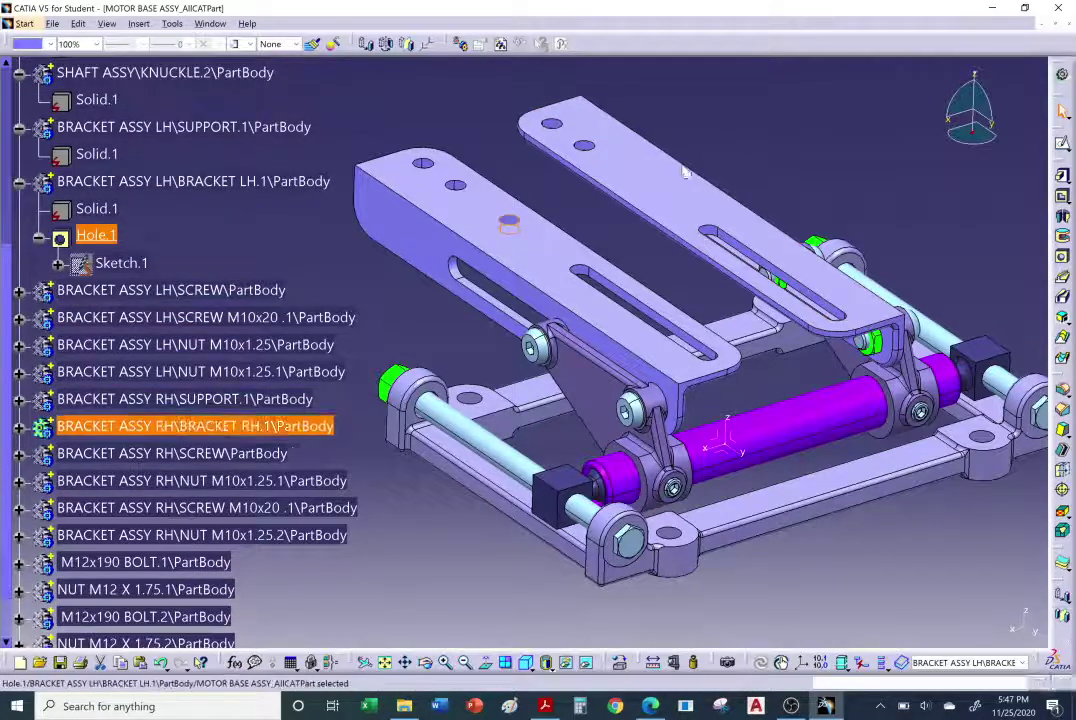
right_click(672, 176)
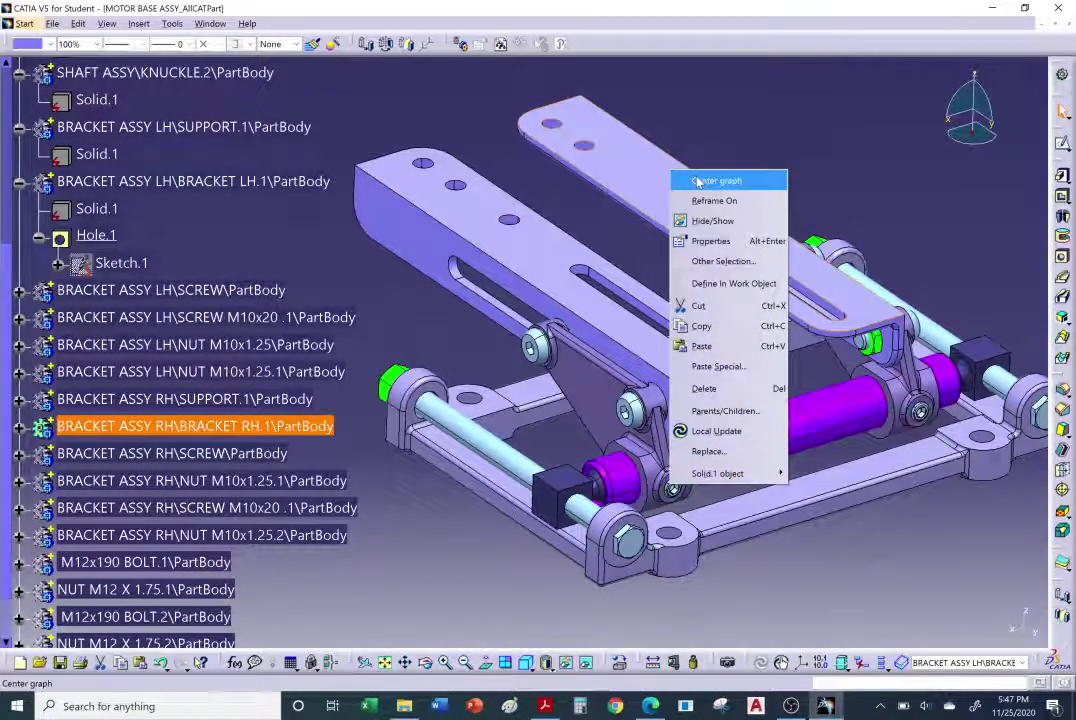
left_click(697, 181)
right_click(697, 183)
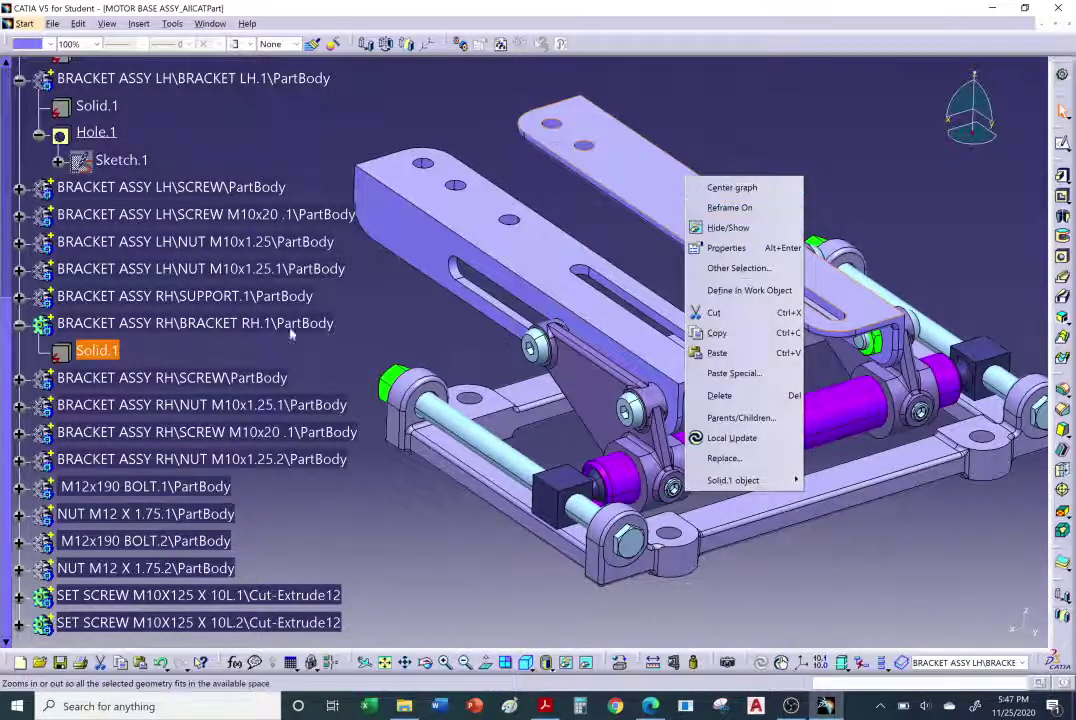
left_click(108, 353)
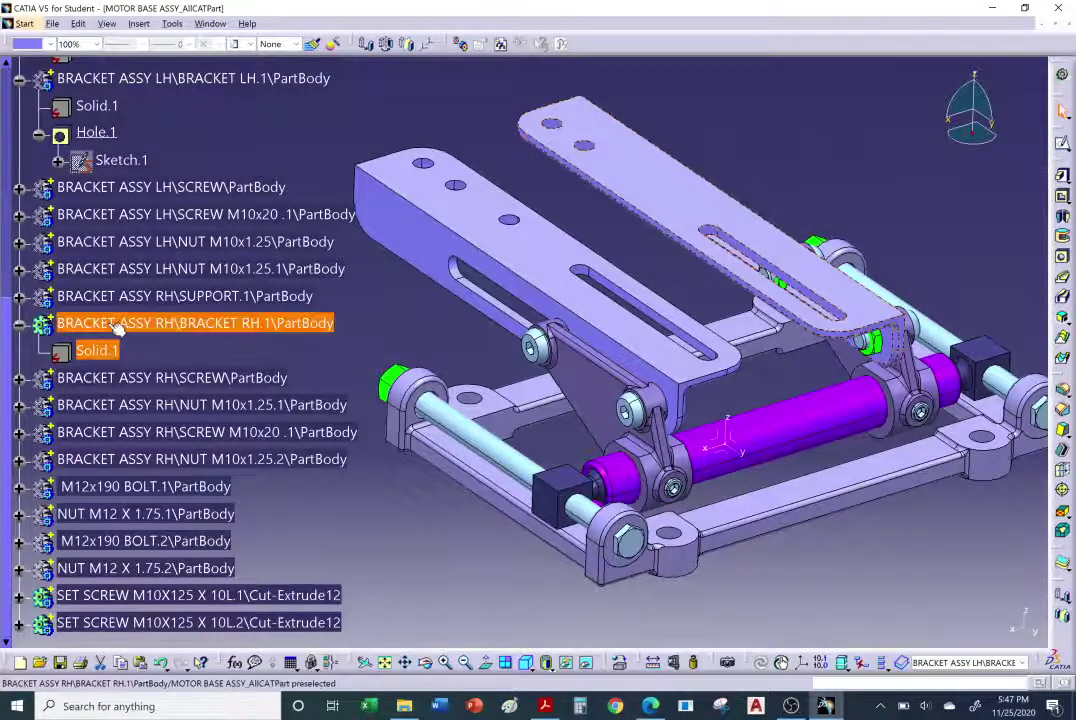
left_click(122, 337)
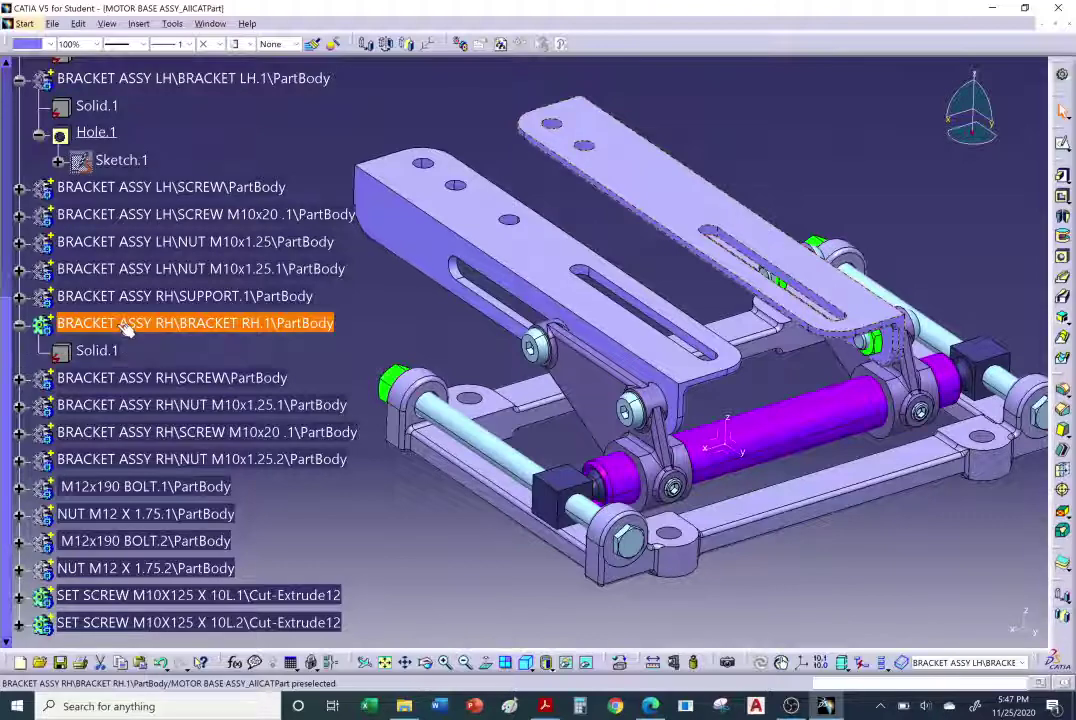
right_click(122, 327)
left_click(170, 439)
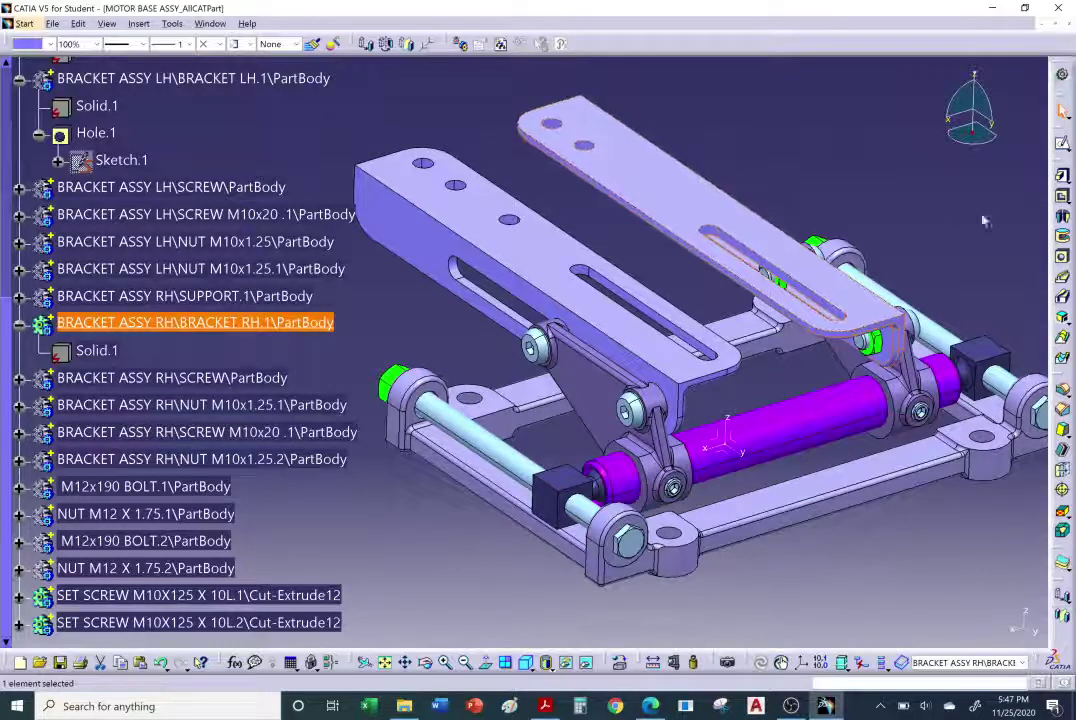
Create a blind hole on the RH bracket's top face between its small holes and the slot.
left_click(1062, 256)
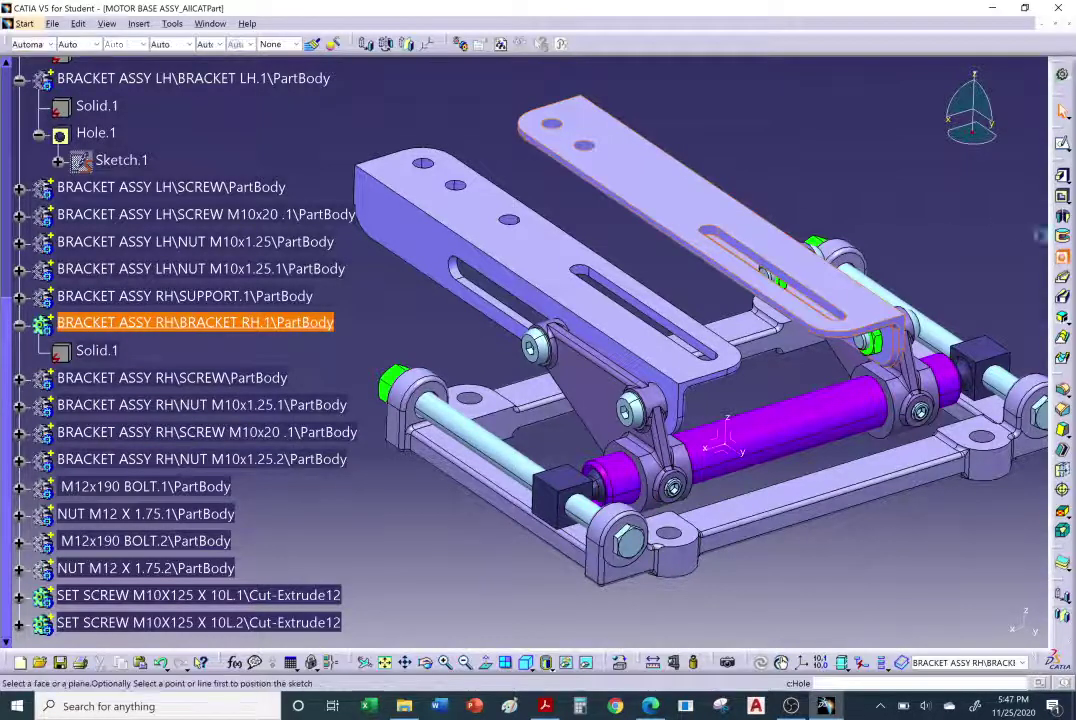
left_click(690, 206)
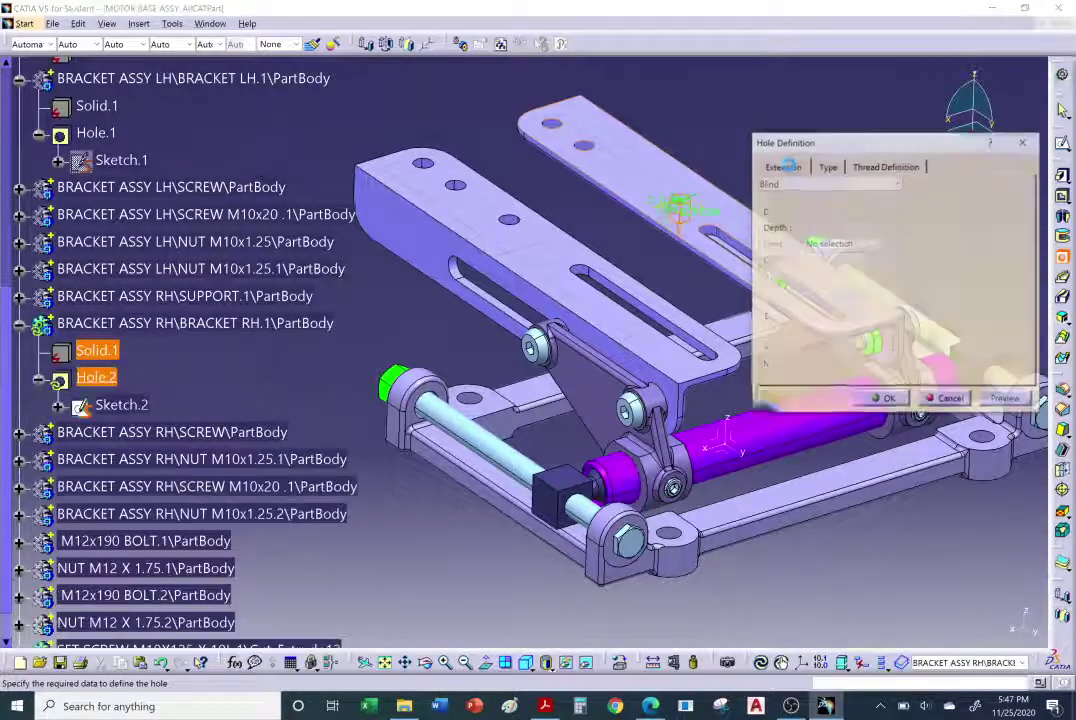
left_click(898, 401)
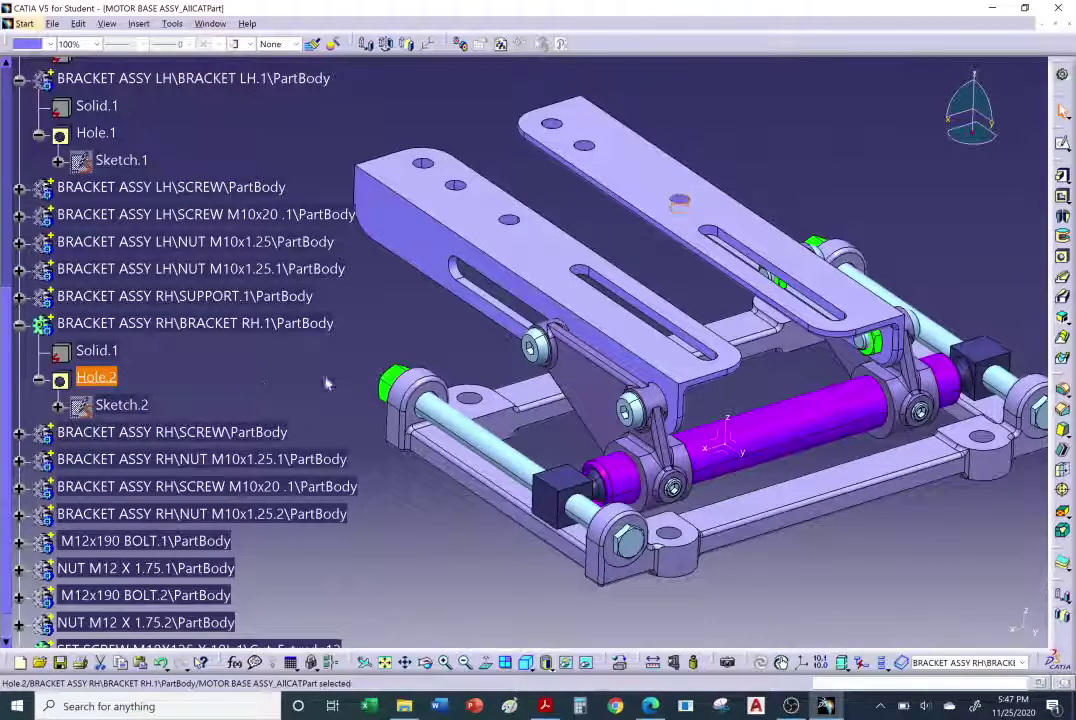
scroll(296, 375, "up", 5)
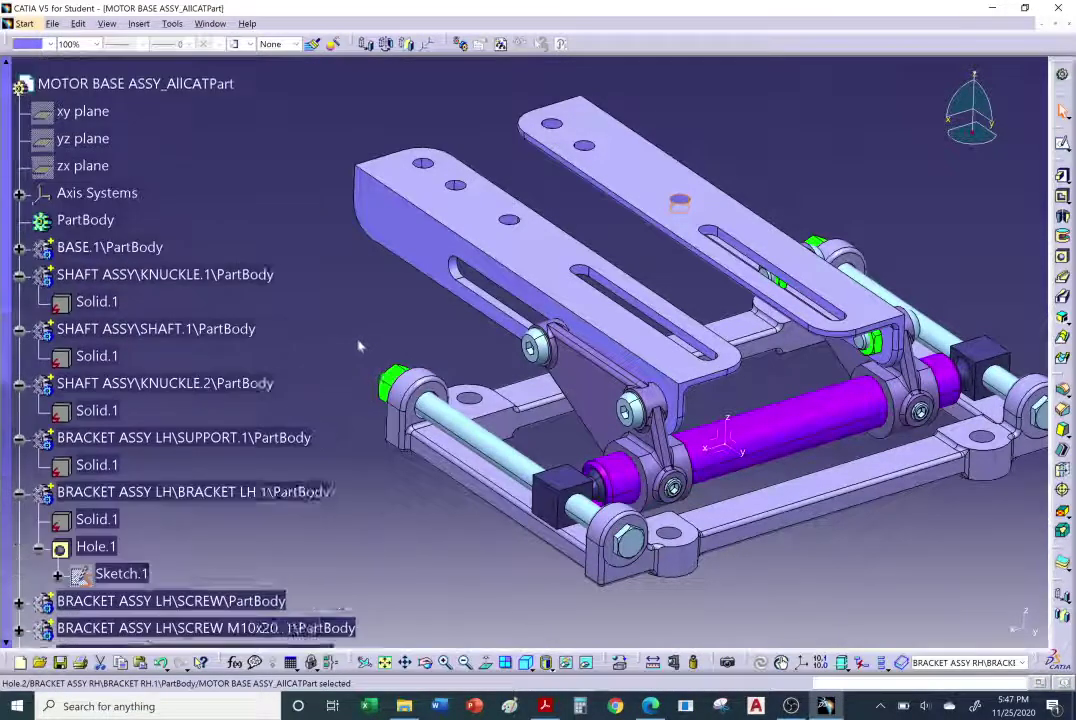
scroll(360, 345, "up", 1)
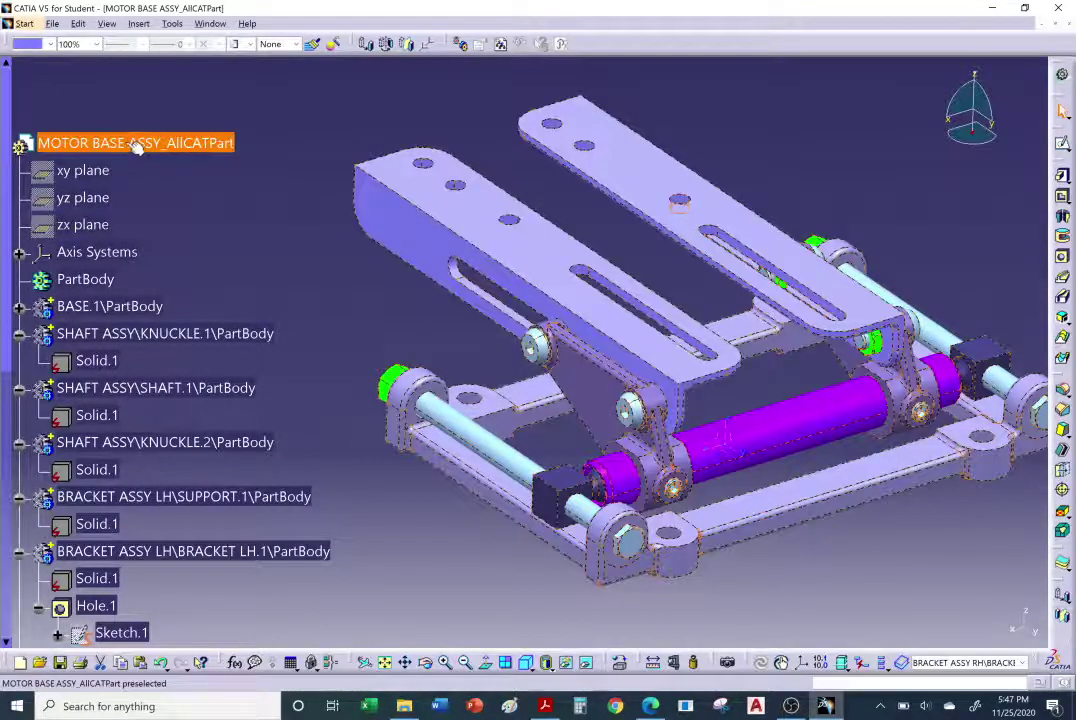
left_click(53, 23)
left_click(80, 140)
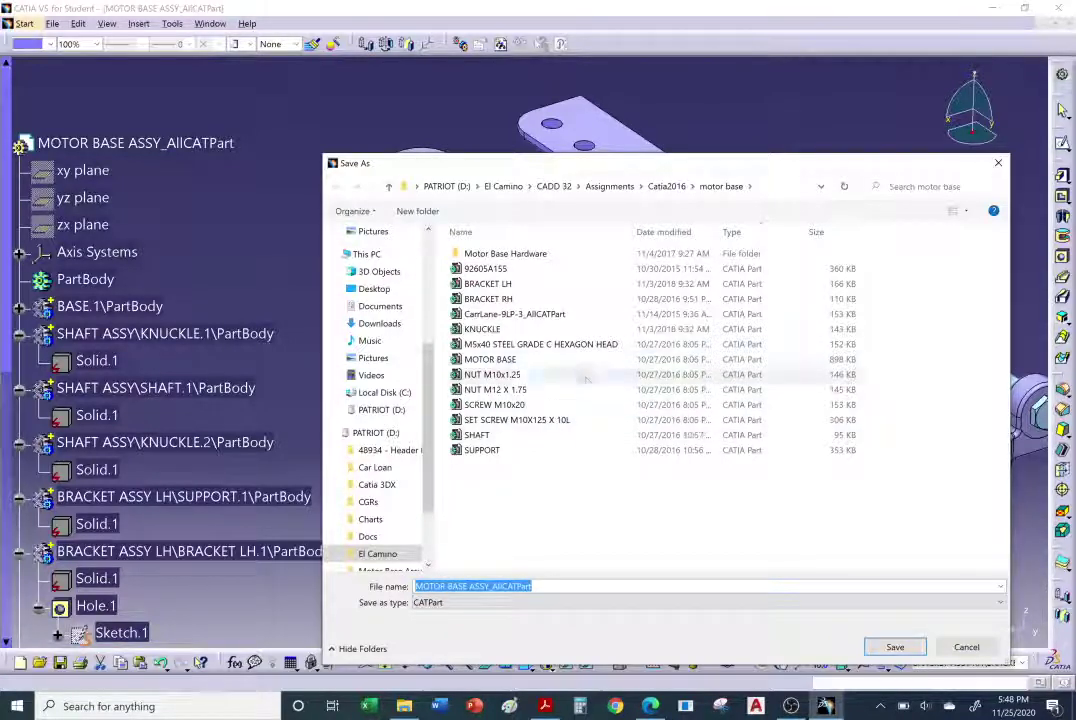
left_click(966, 647)
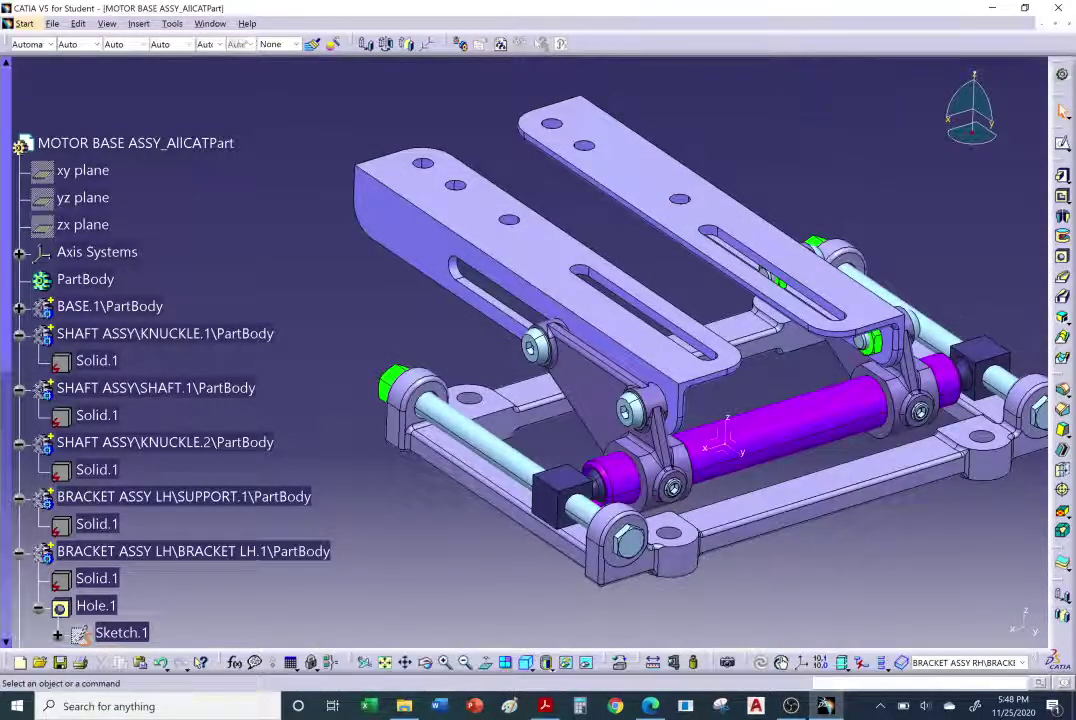
Tile the generated CATPart and the CATProduct windows vertically and make the MOTOR BASE ASSY product window active.
left_click(210, 23)
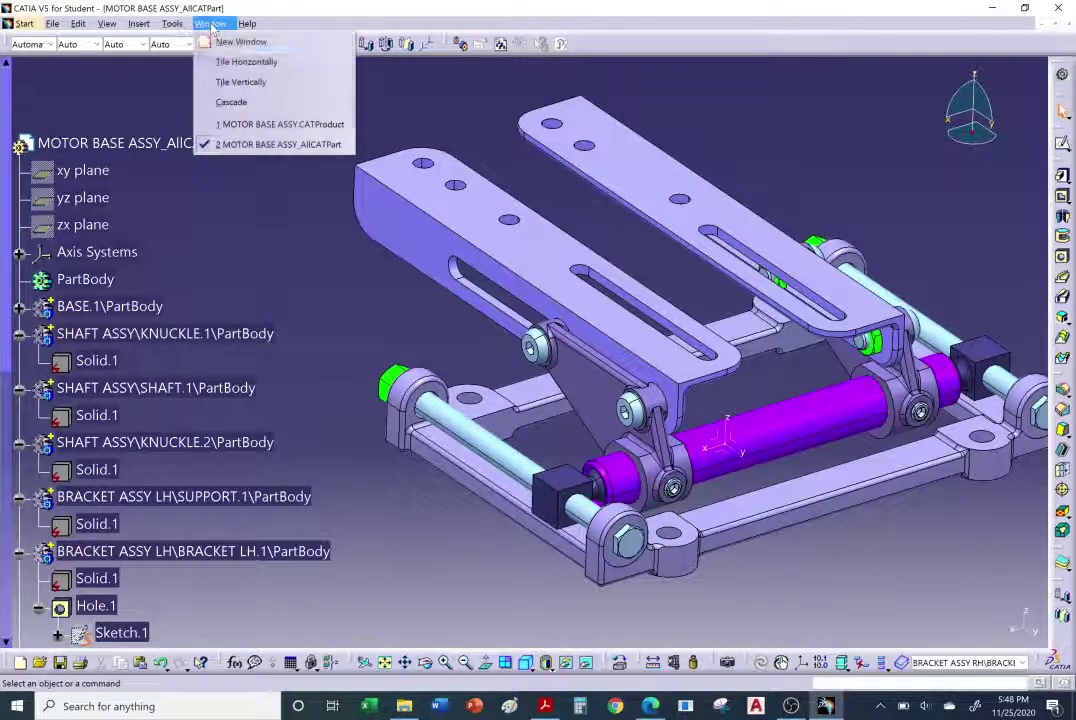
left_click(238, 82)
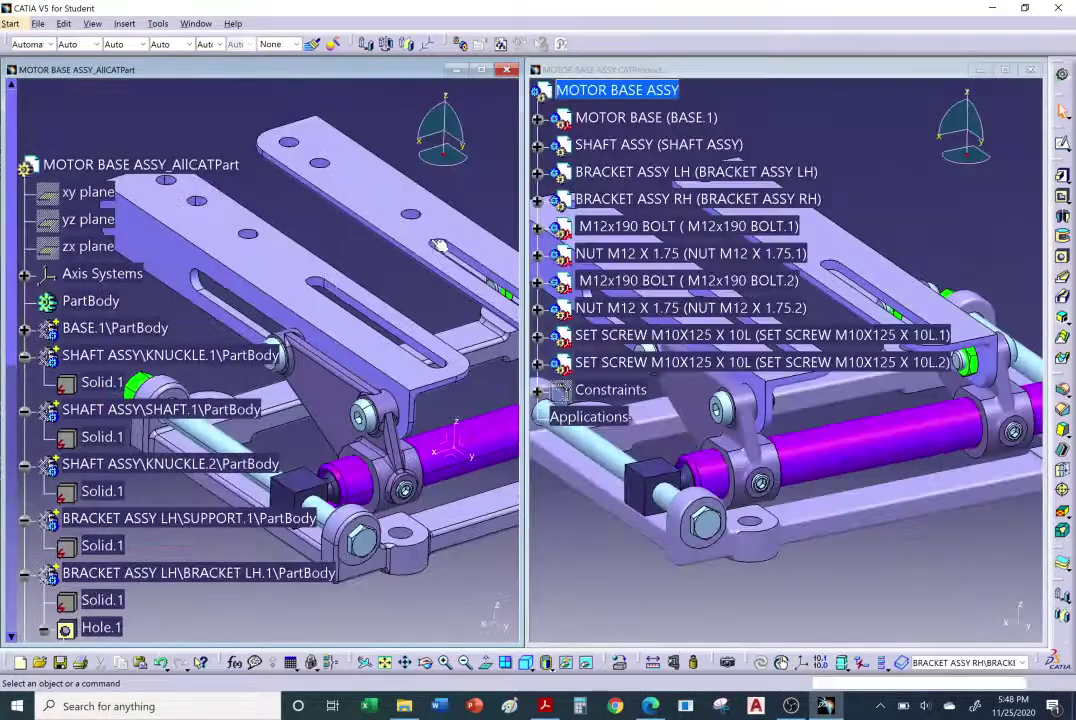
left_click(908, 209)
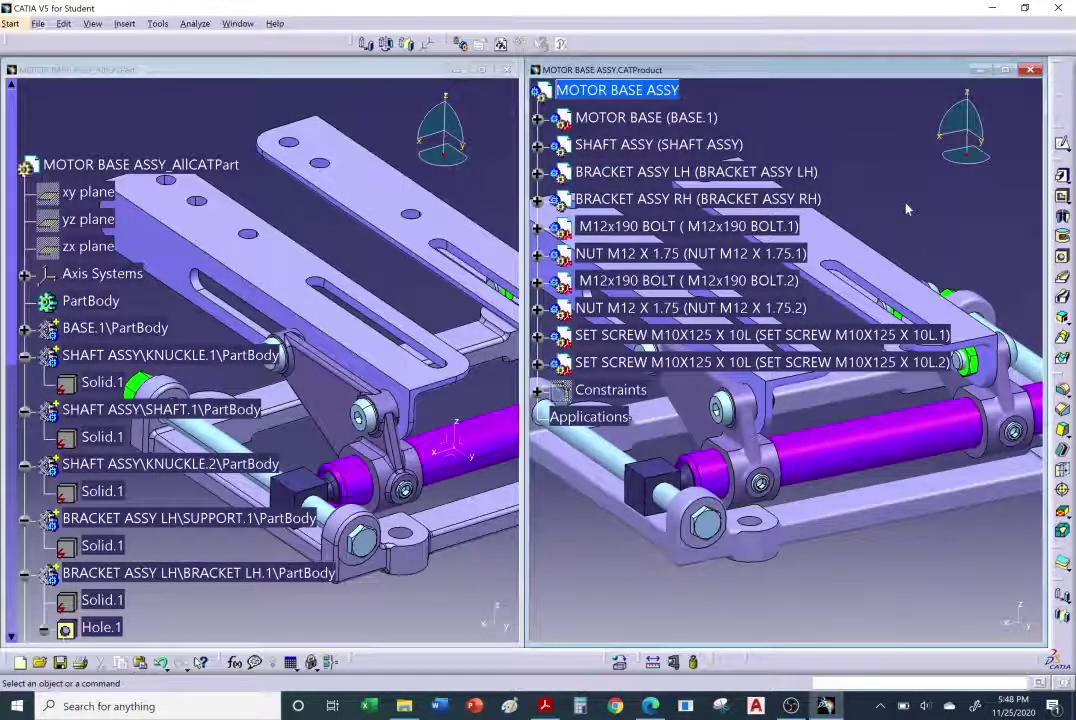
middle_click_drag(889, 262, 957, 261)
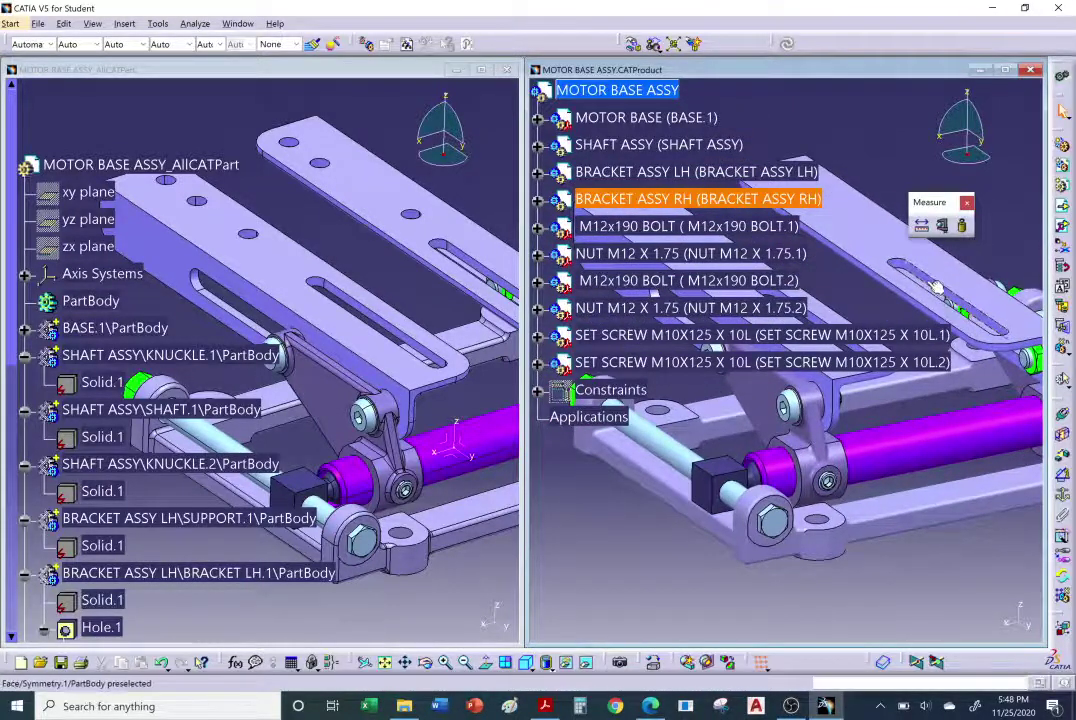
Locate the features of the RH bracket's slot and the LH bracket's slot in the product tree for comparison with the generated part.
right_click(937, 288)
left_click(980, 294)
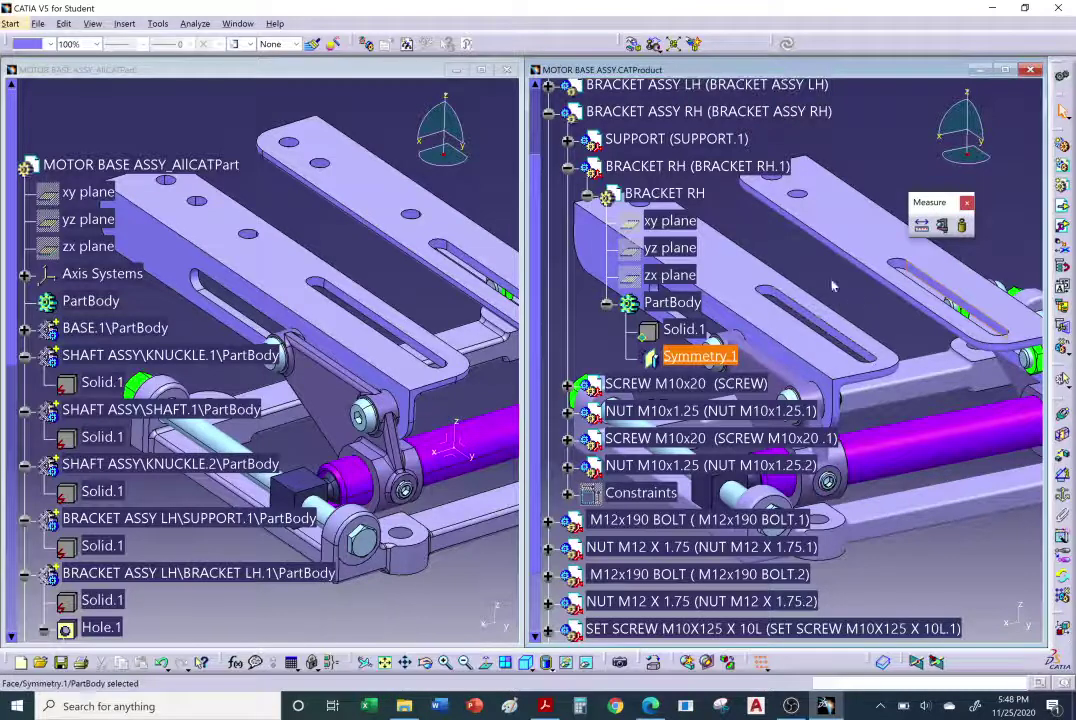
left_click(654, 352)
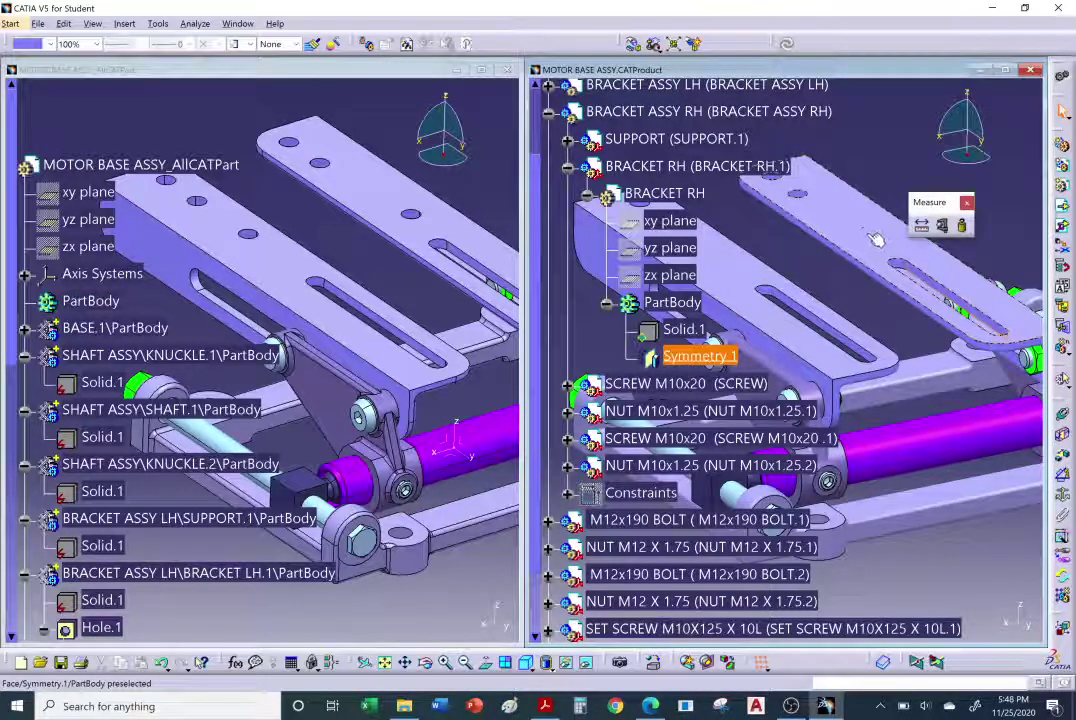
right_click(810, 316)
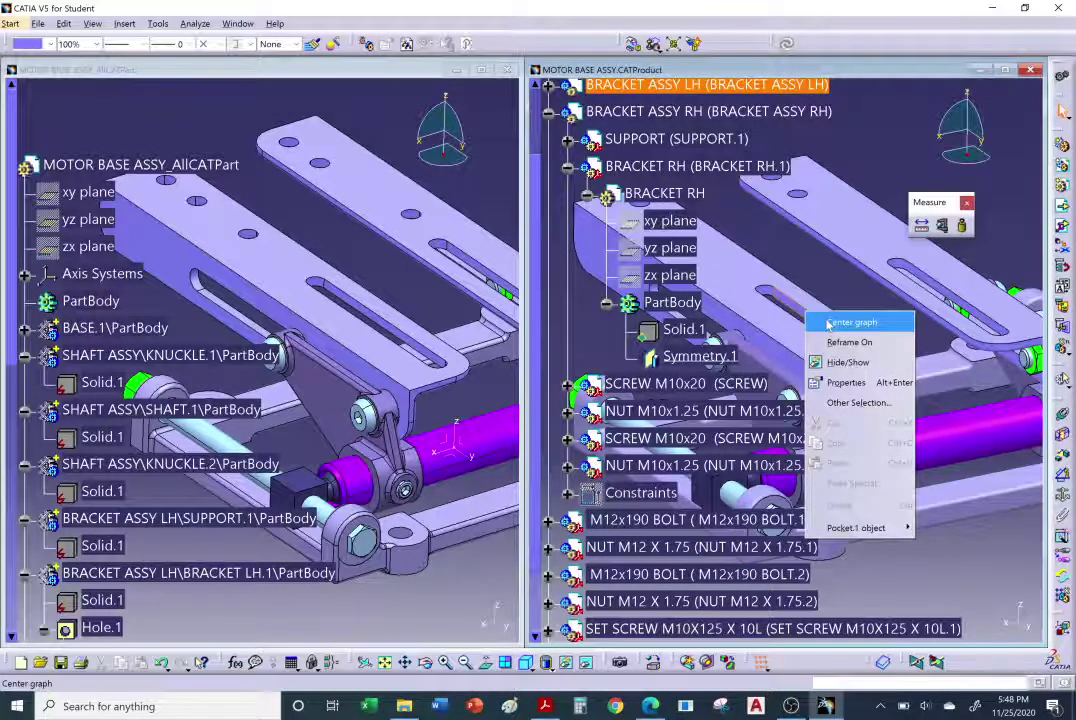
left_click(830, 322)
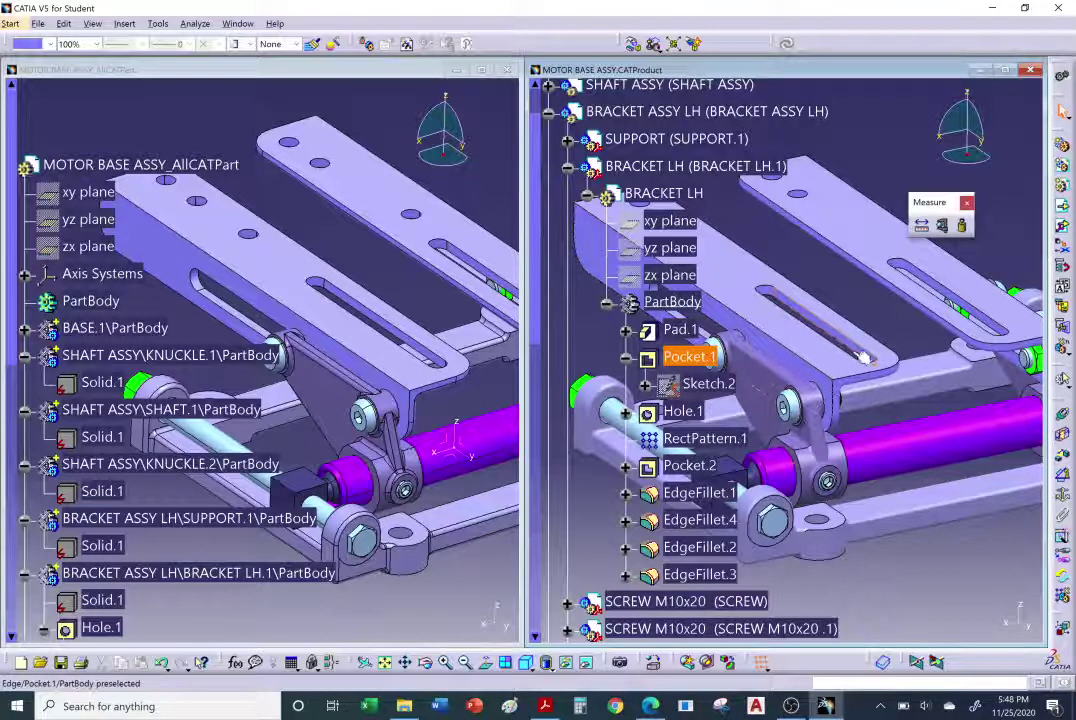
left_click(800, 305)
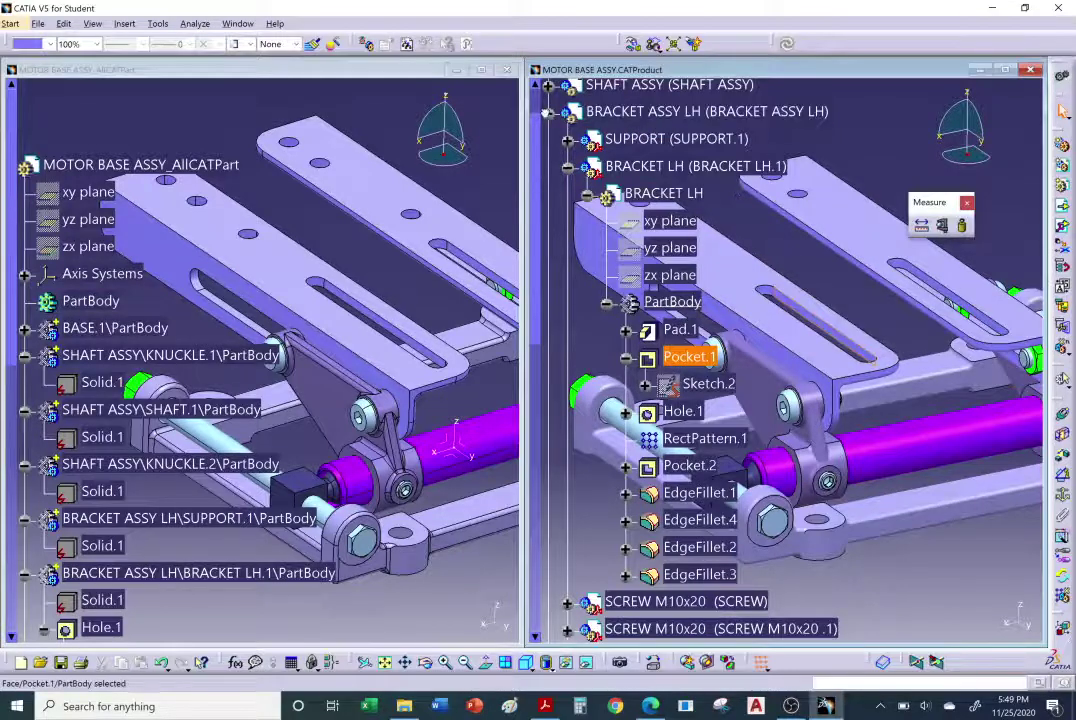
Collapse the BRACKET ASSY LH and BRACKET ASSY RH branches of the product tree.
left_click(547, 112)
left_click(548, 141)
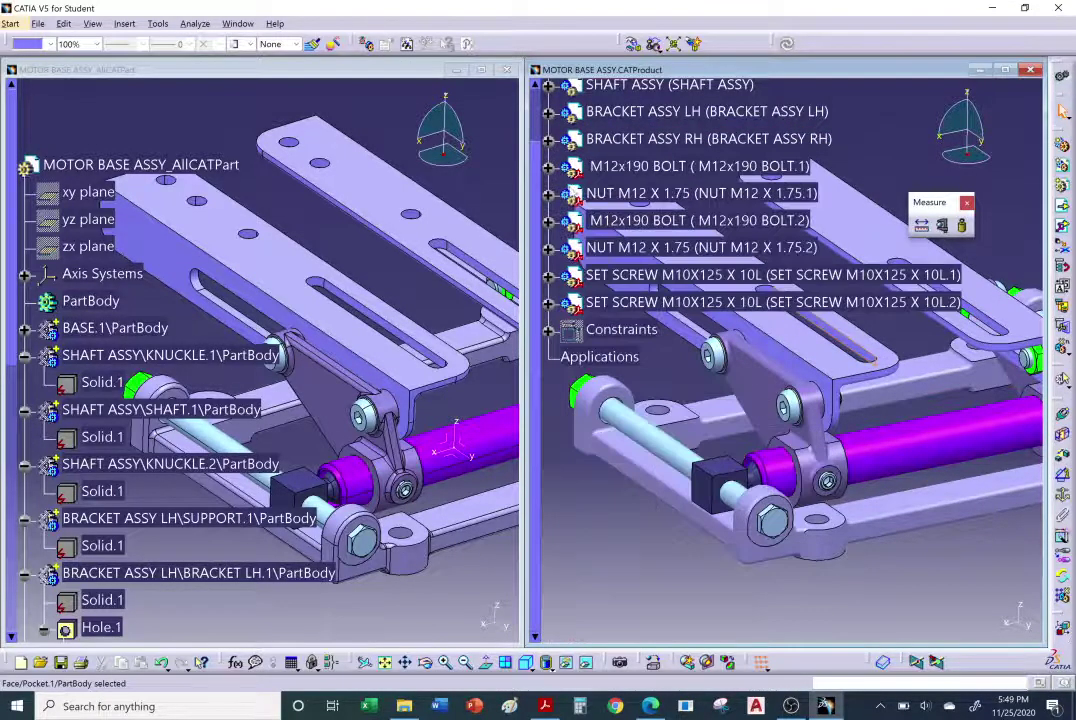
middle_click_drag(712, 420, 702, 512)
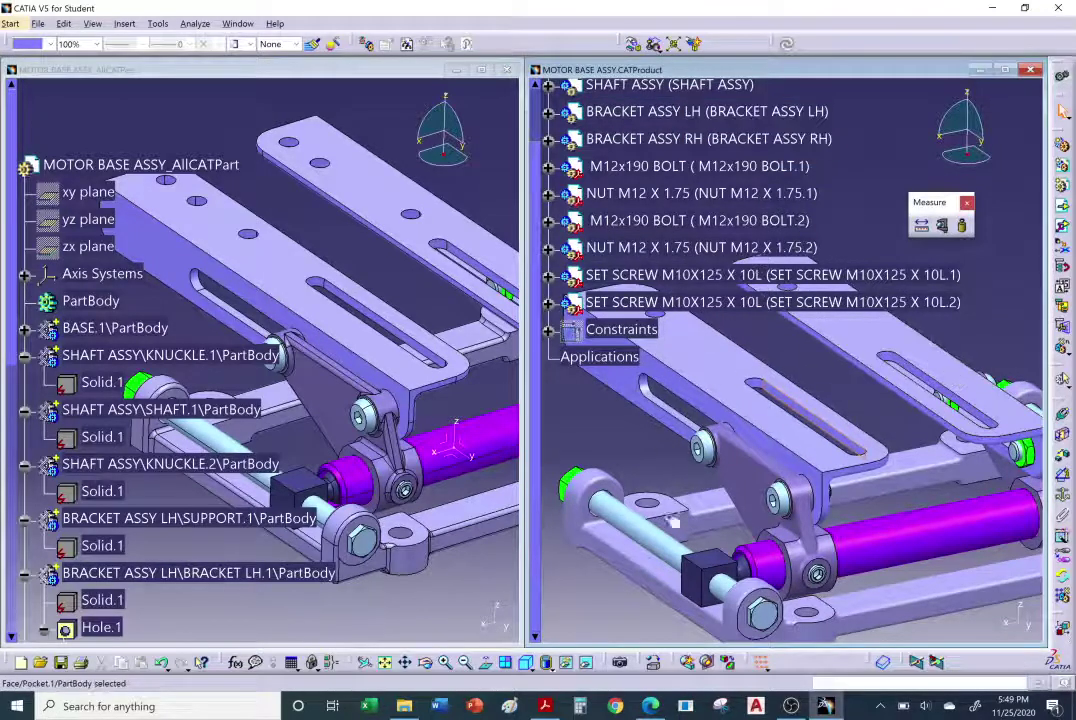
middle_click_drag(968, 447, 1018, 512)
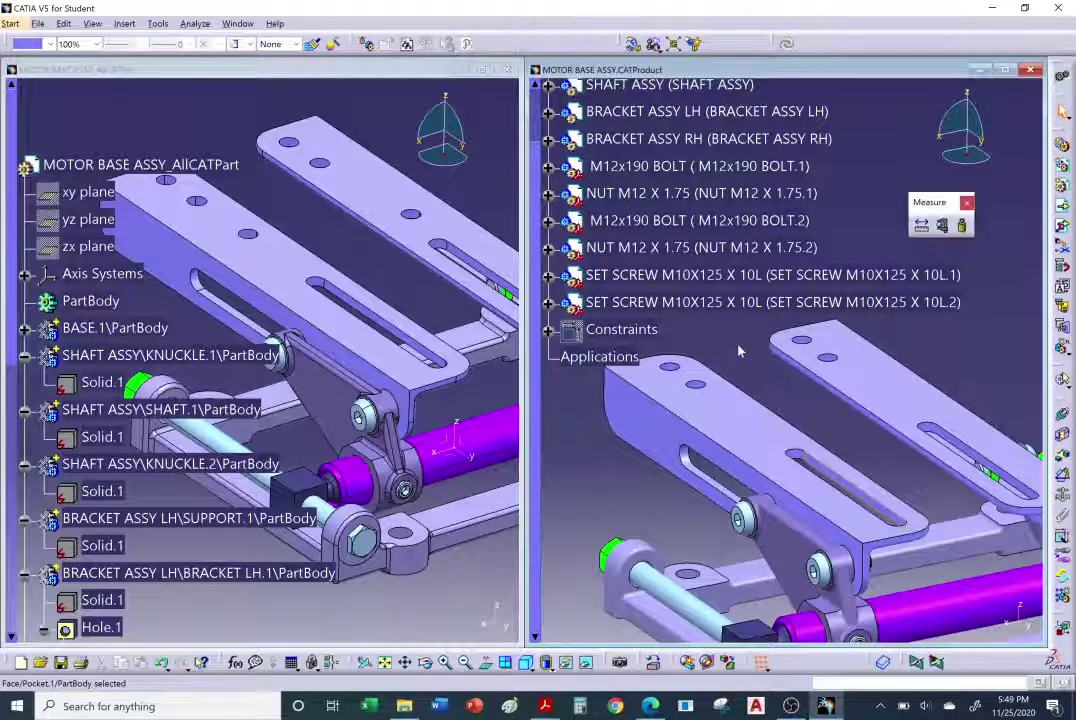
Close MOTOR BASE ASSY_AllCATPart without saving its changes and maximize the MOTOR BASE ASSY product window.
left_click(212, 172)
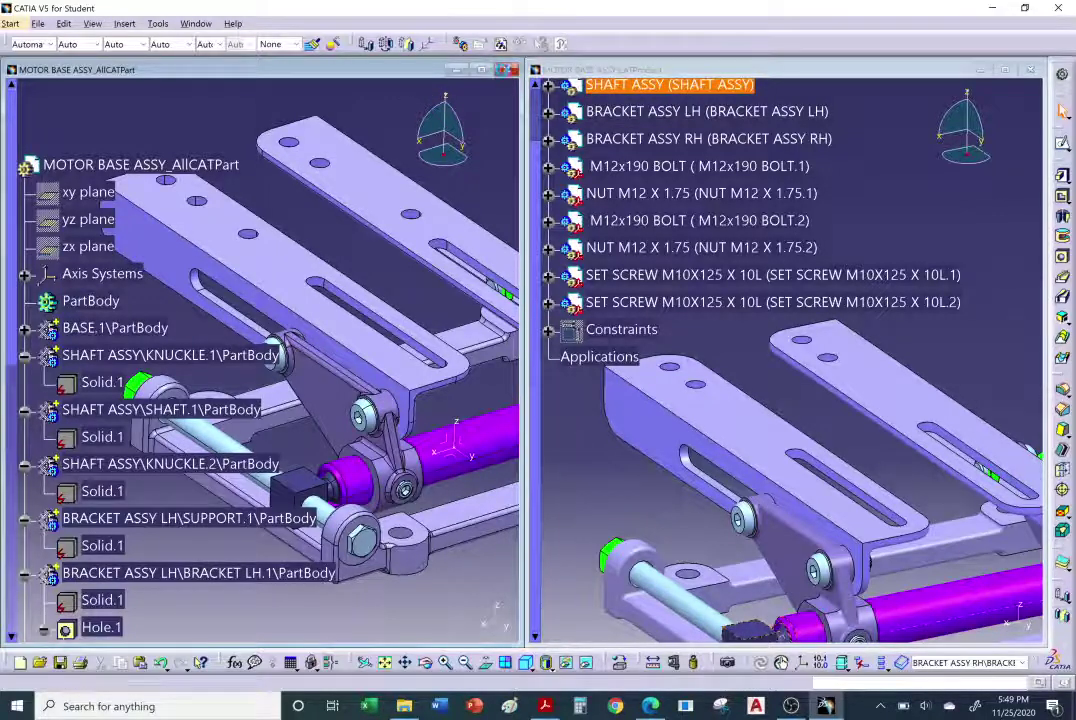
left_click(506, 71)
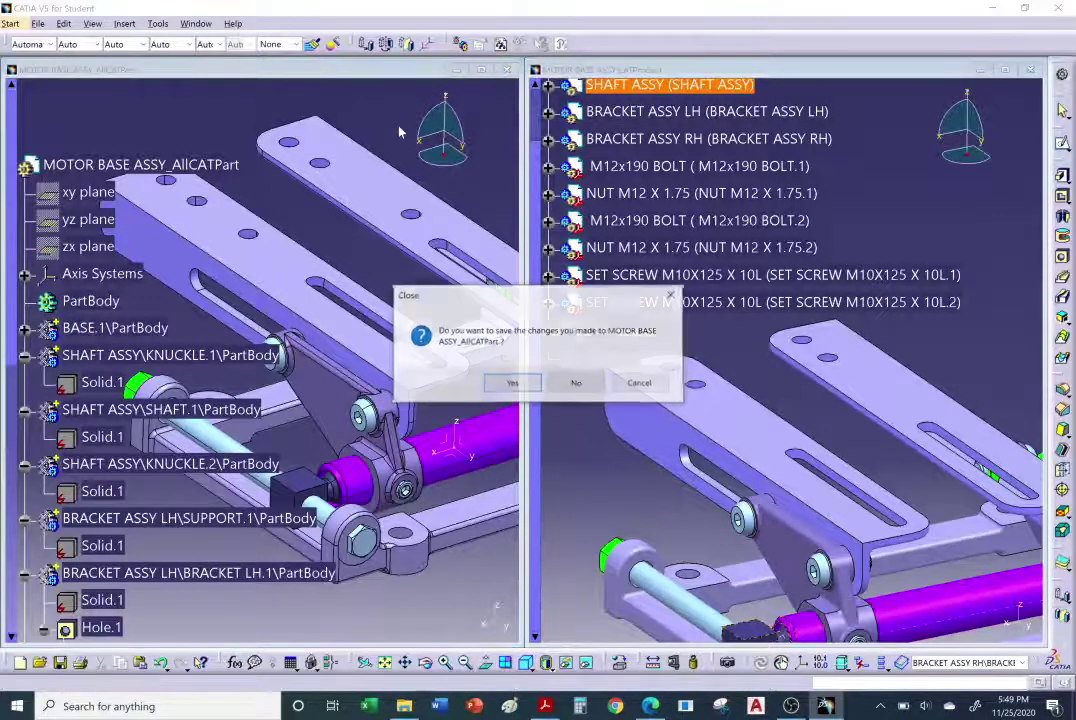
left_click(576, 388)
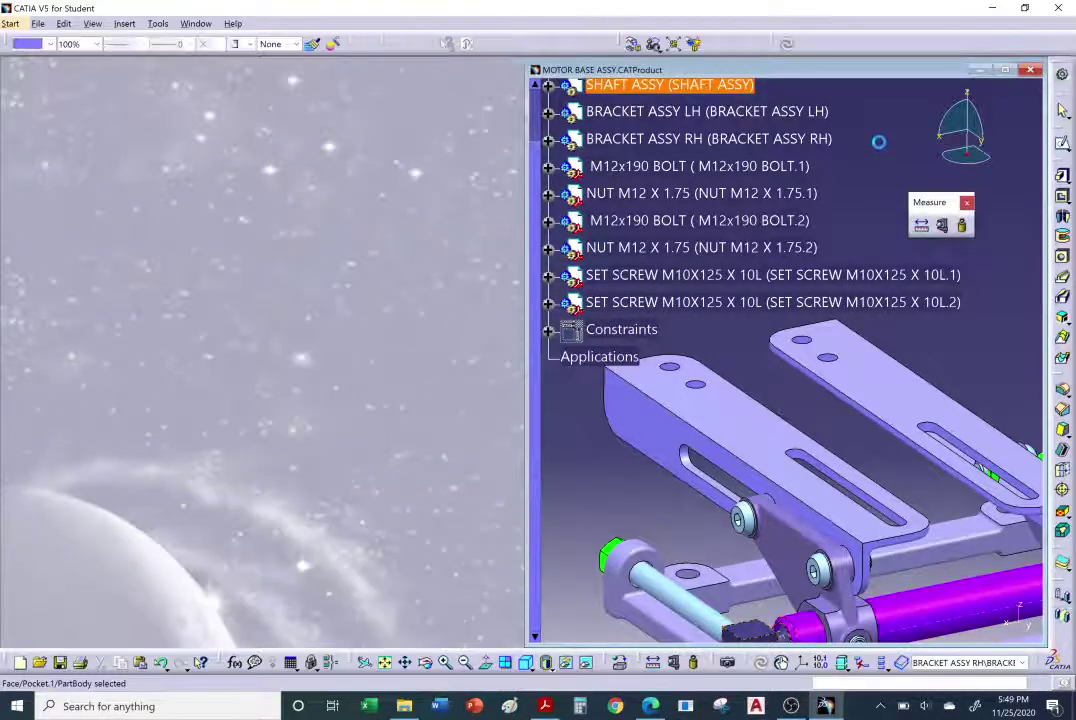
left_click(1005, 70)
middle_click_drag(636, 259, 596, 156)
Switch to Adobe Acrobat Reader, read the slide on STEP, IGES and CGR save formats, and return to CATIA.
left_click(542, 706)
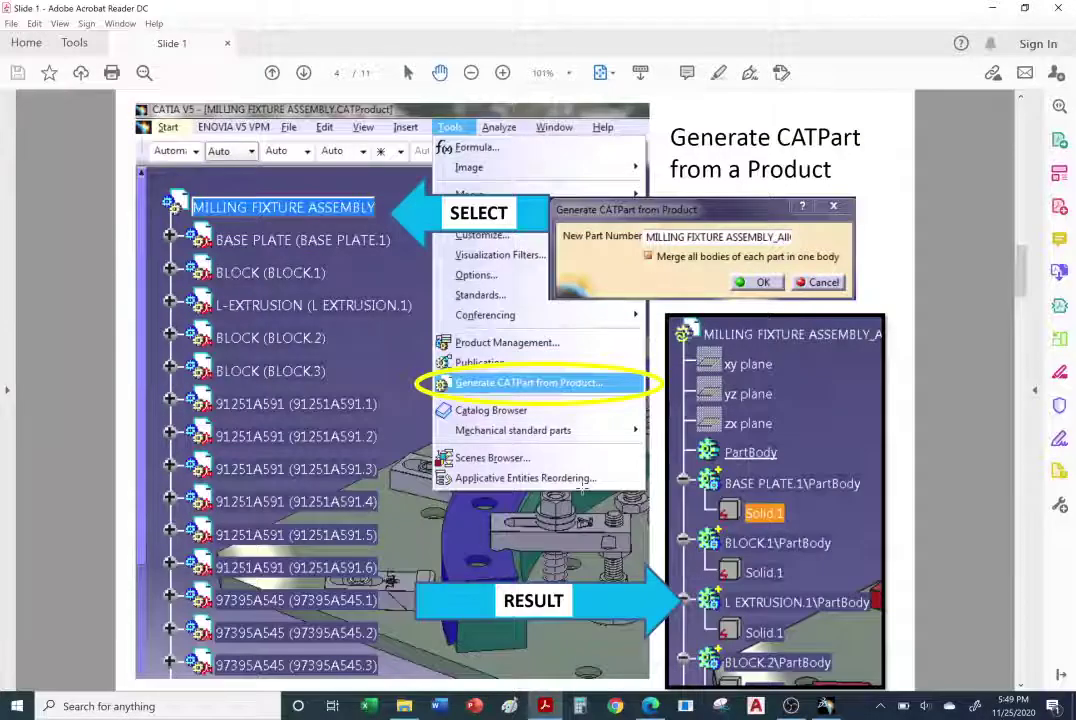
scroll(582, 488, "down", 3)
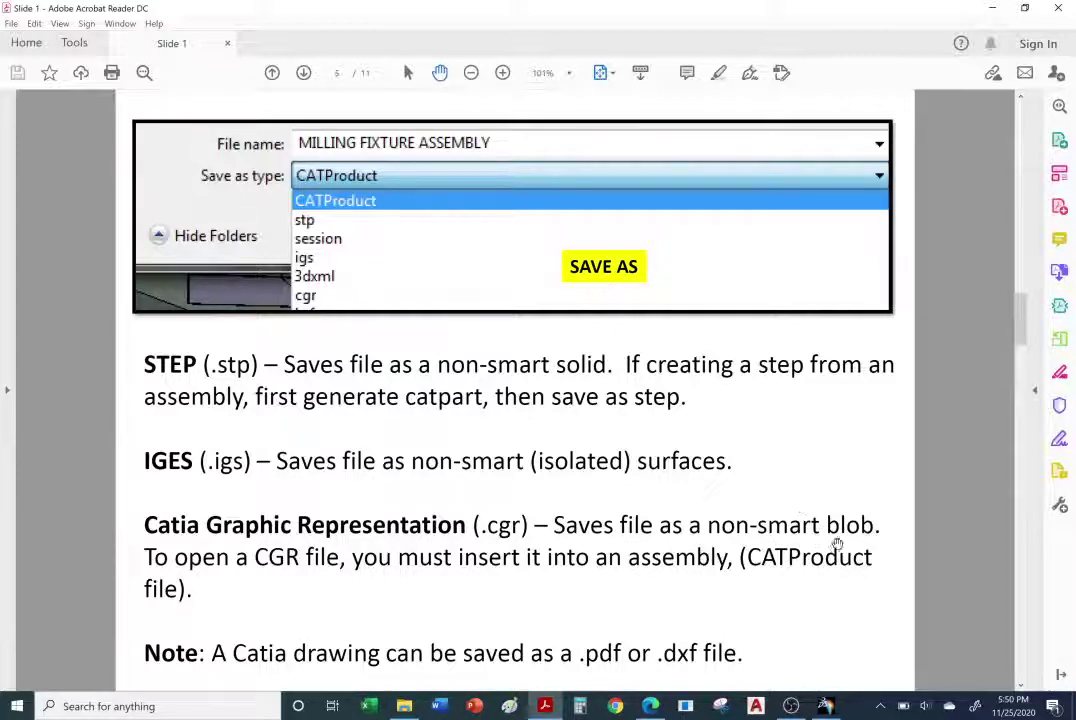
left_click(826, 708)
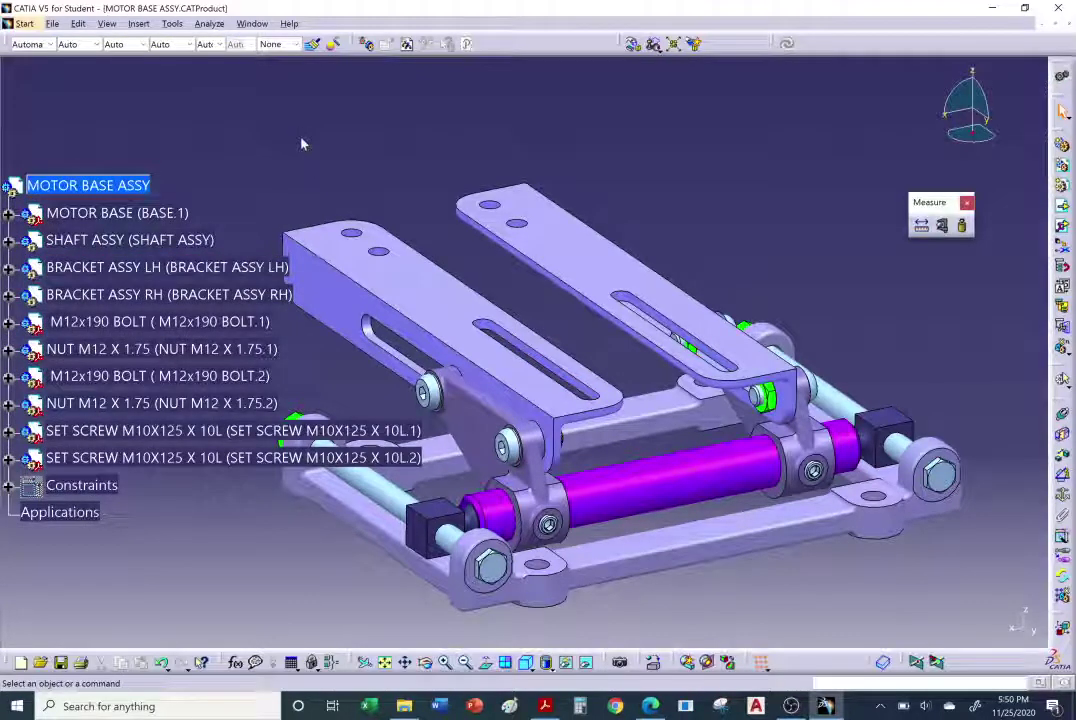
Save a copy of the MOTOR BASE ASSY product as a cgr file in the desktop's Motor Base Assy folder.
left_click(52, 24)
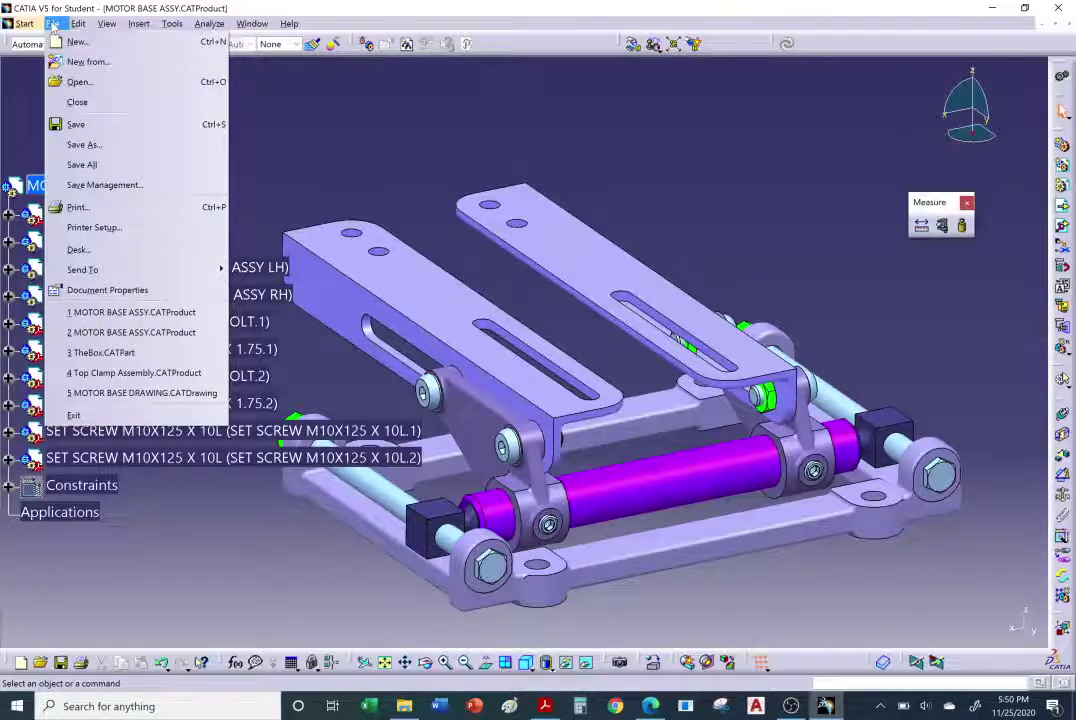
left_click(251, 136)
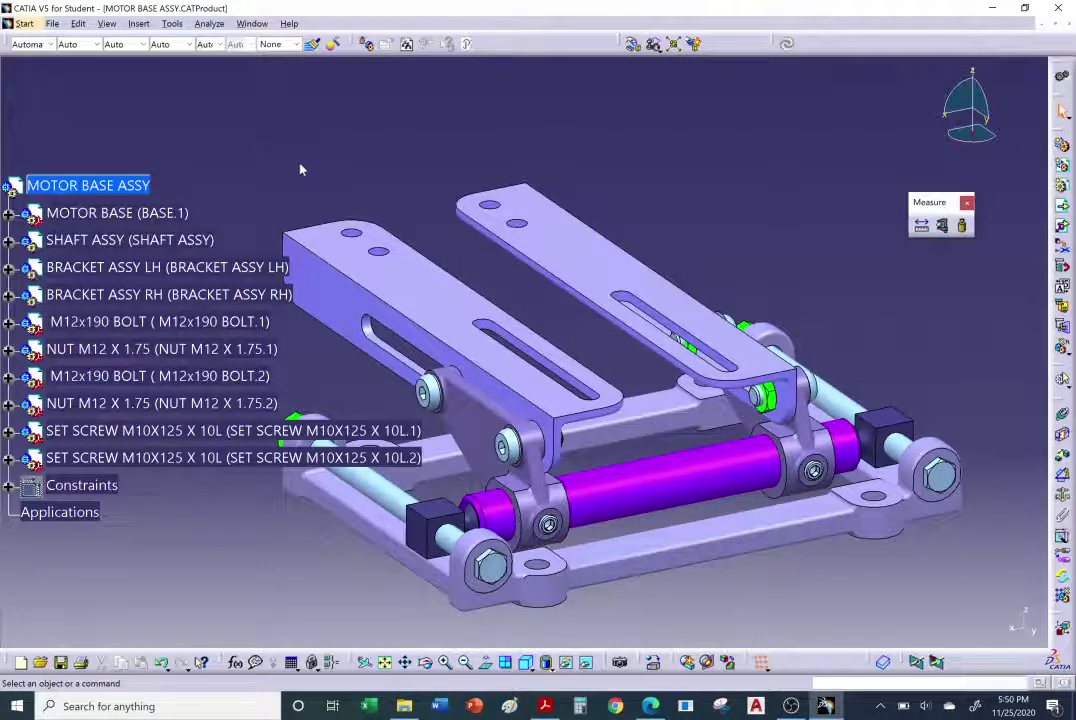
left_click(122, 183)
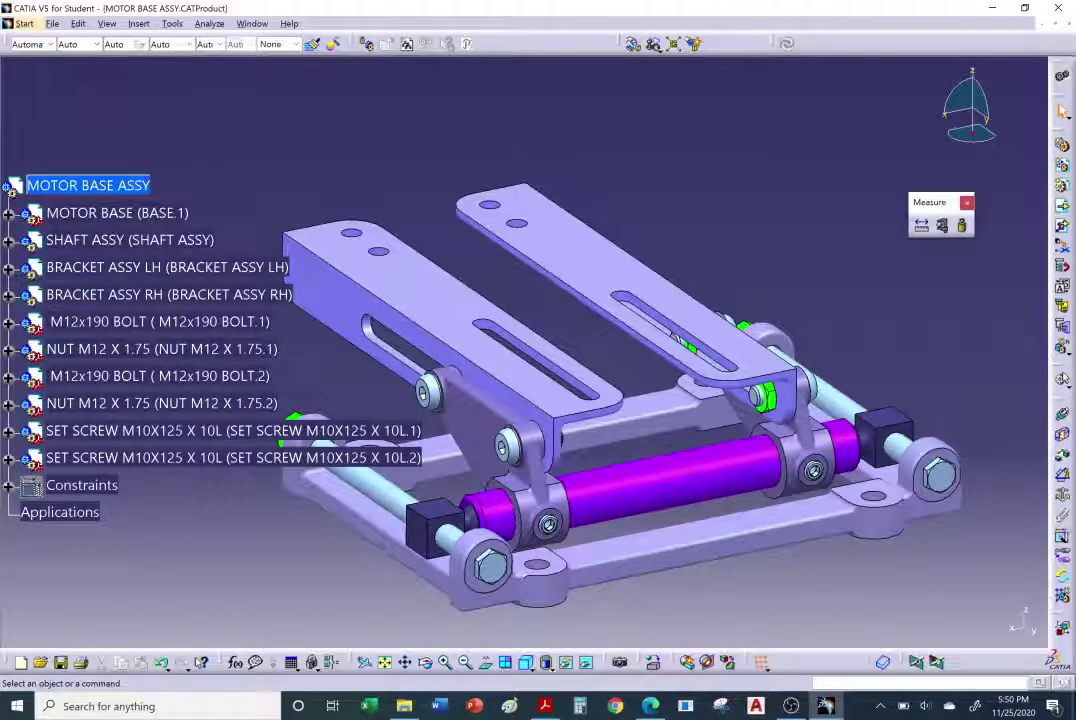
left_click(52, 23)
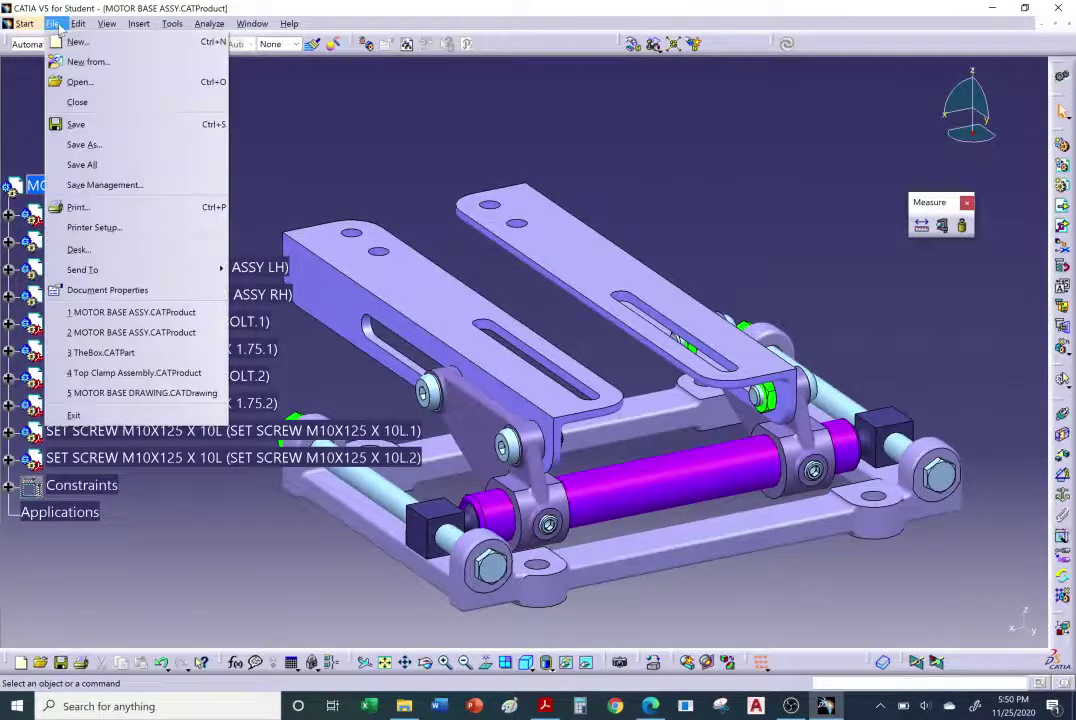
left_click(97, 147)
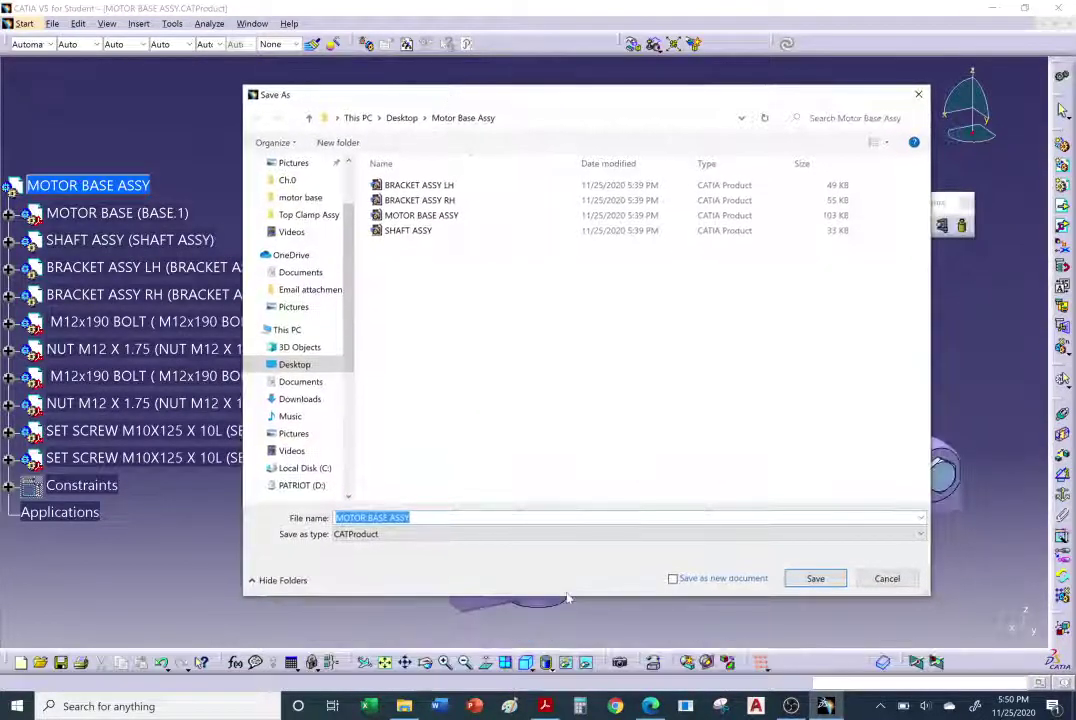
left_click_drag(562, 594, 562, 547)
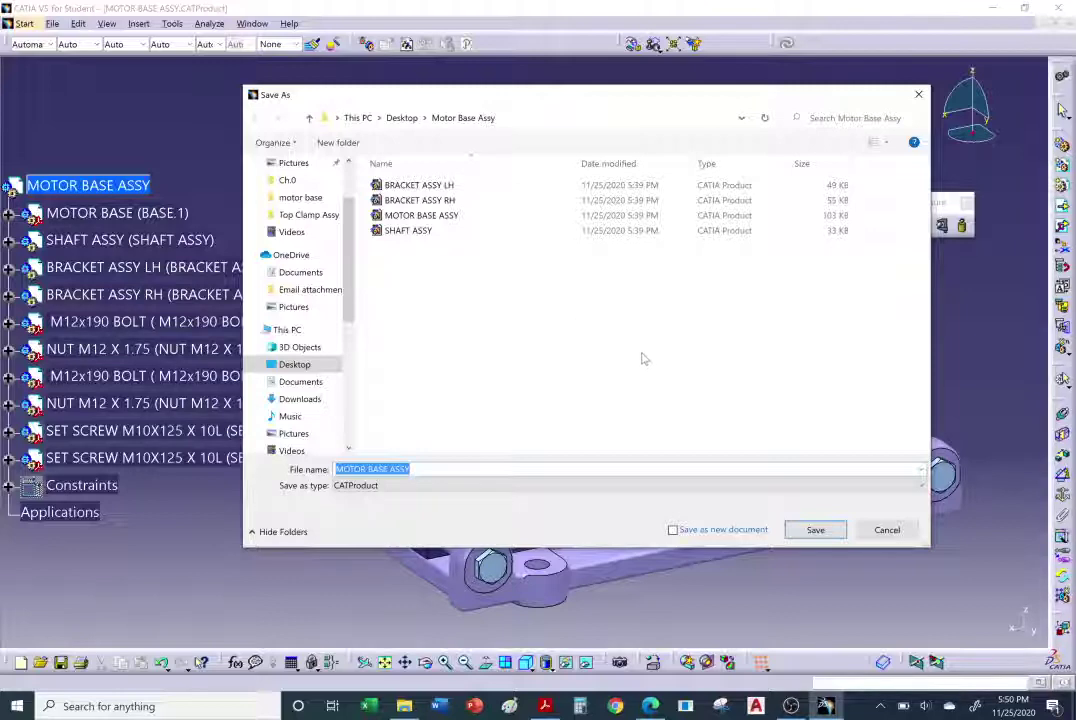
left_click(918, 487)
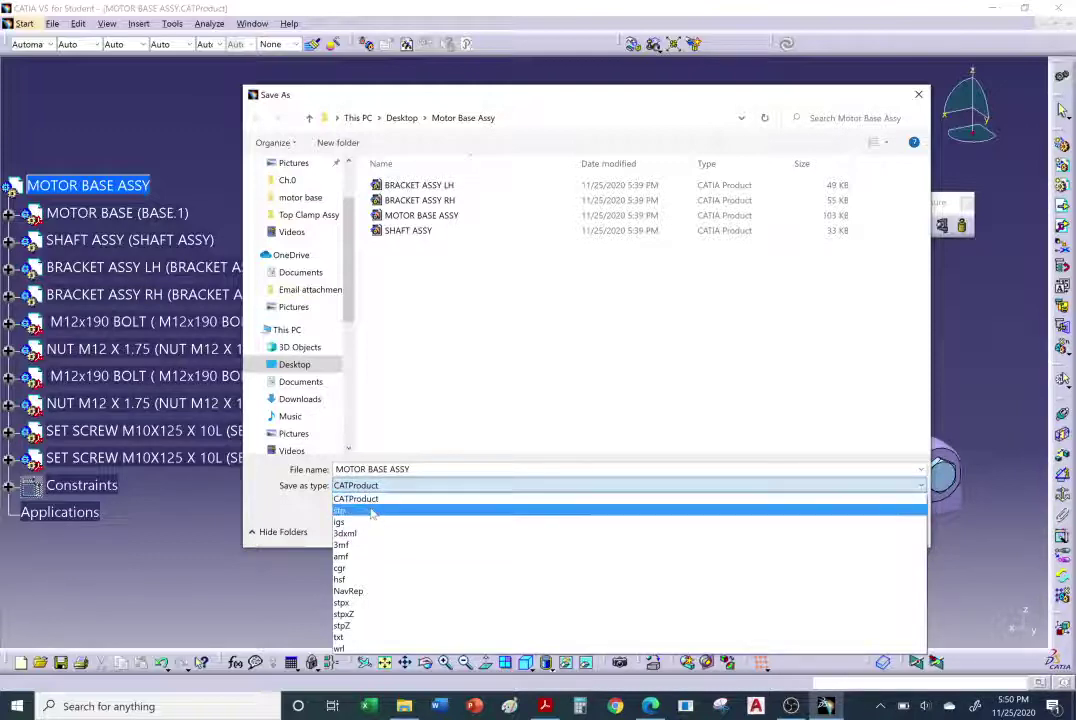
left_click(365, 569)
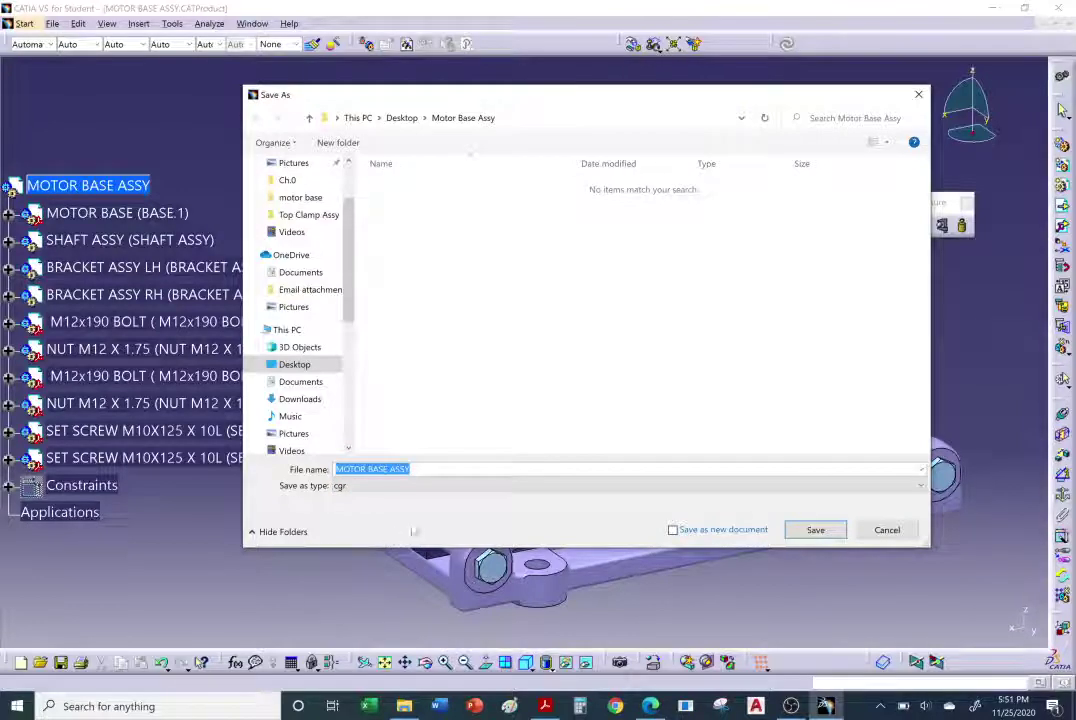
left_click(816, 531)
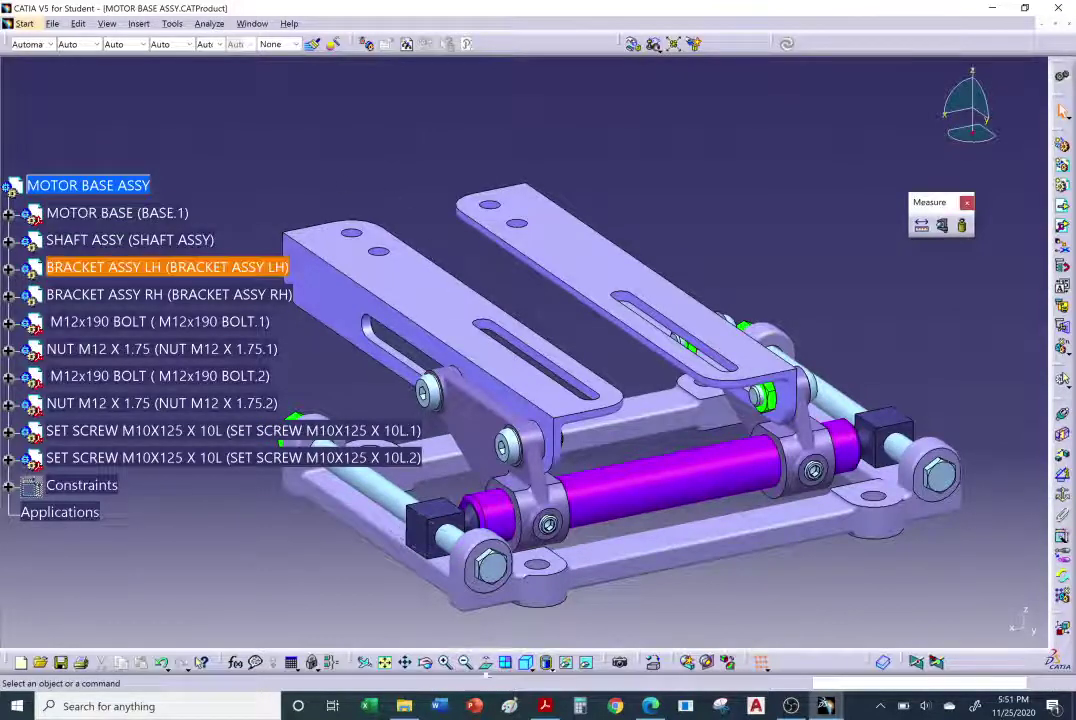
Check the desktop's Motor Base Assy folder in File Explorer for the saved cgr file and close the window.
left_click(404, 706)
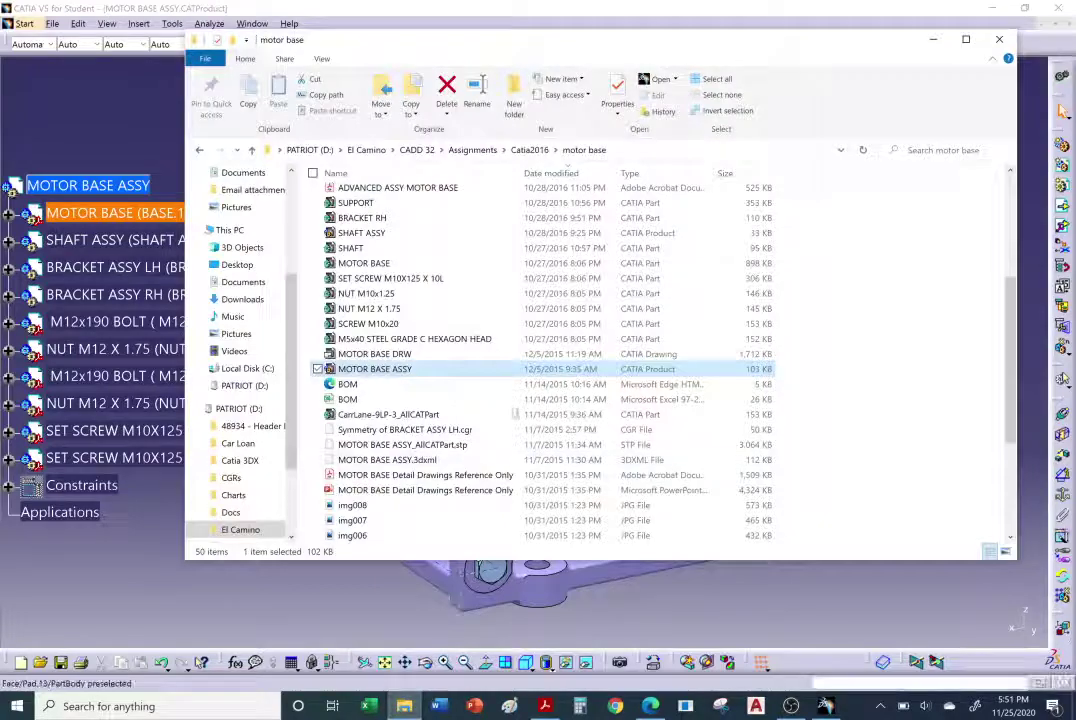
left_click(240, 264)
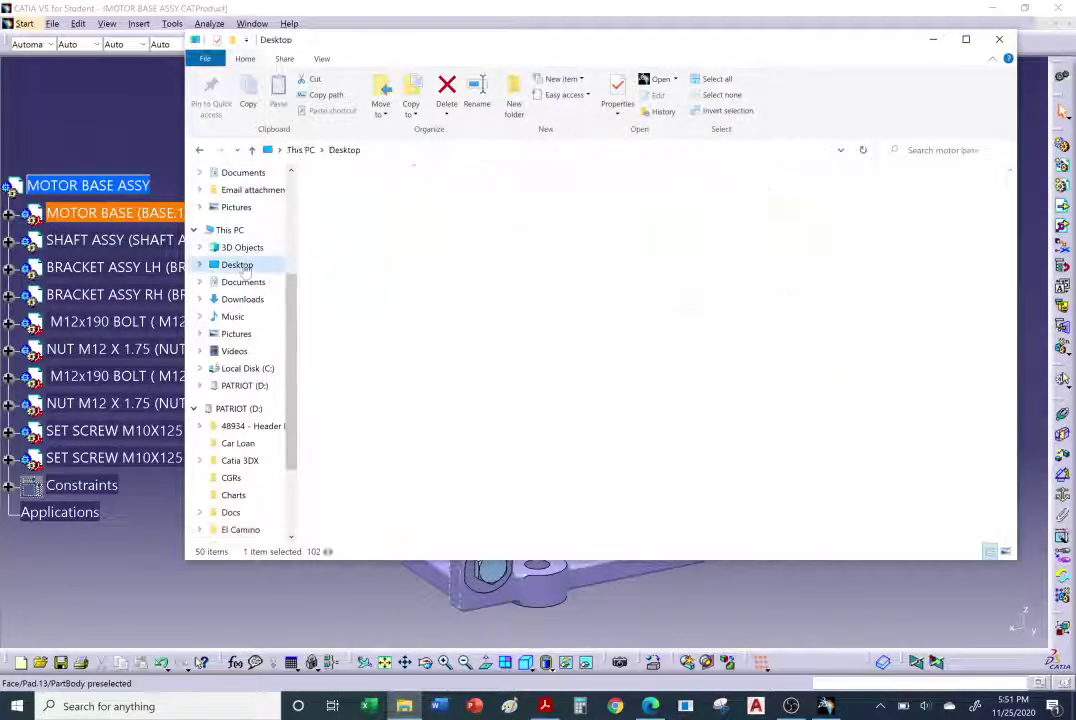
double_click(370, 226)
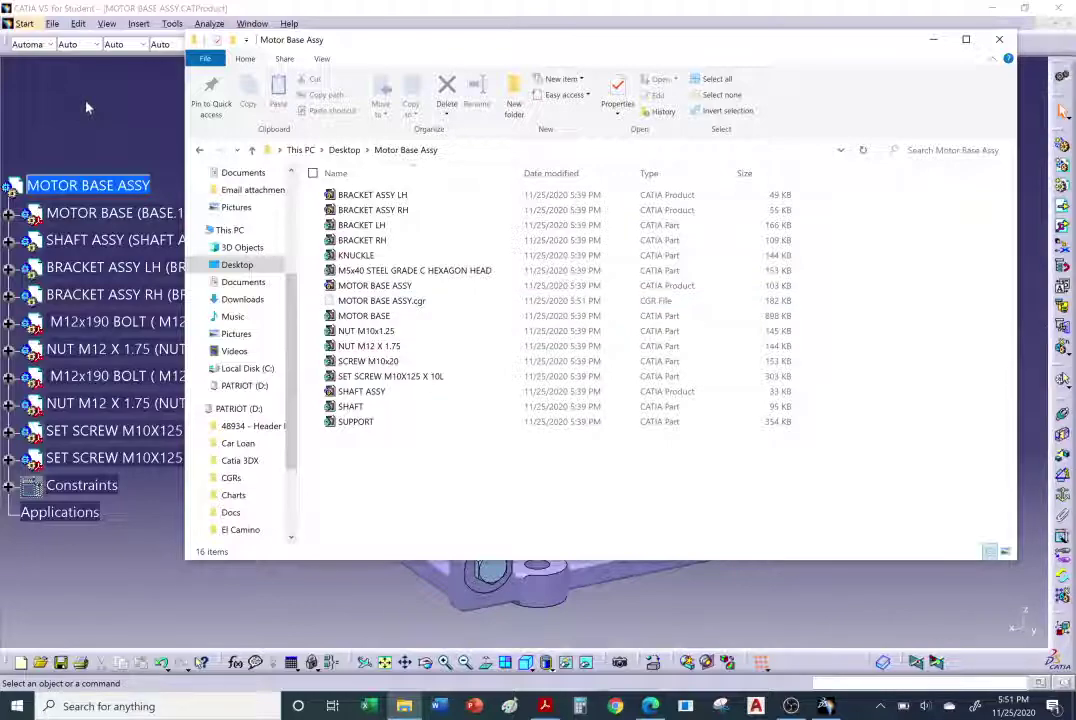
left_click(999, 39)
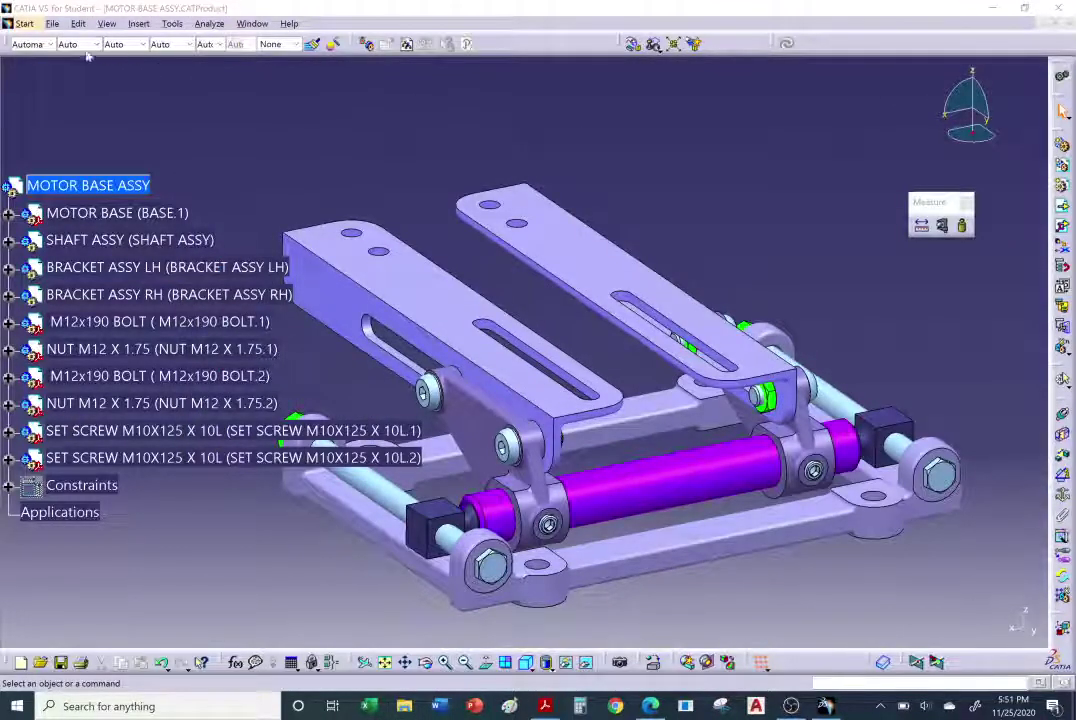
left_click(52, 23)
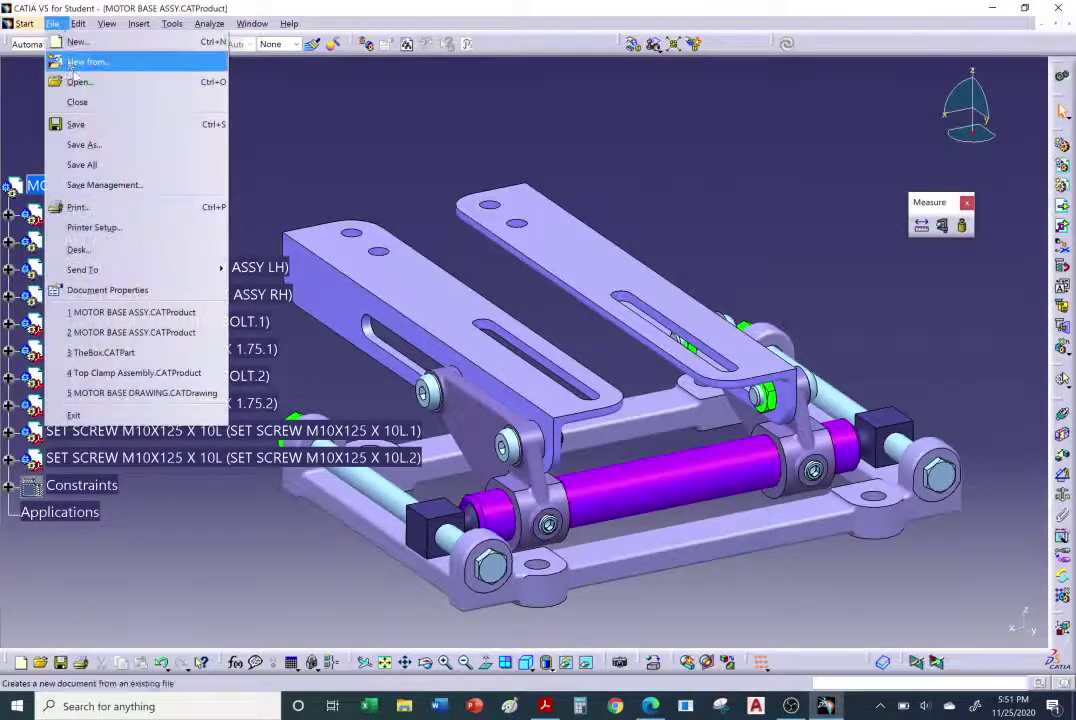
left_click(163, 125)
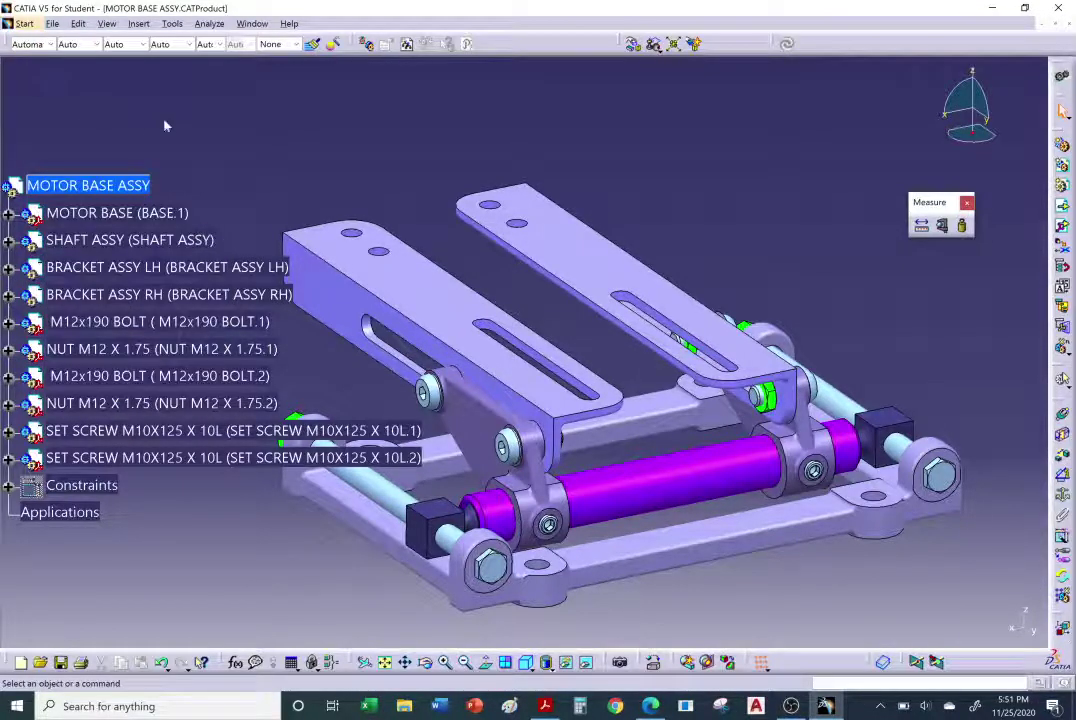
Try to open MOTOR BASE ASSY.cgr directly from the desktop's Motor Base Assy folder, then read and dismiss the incident report.
key("ctrl+o")
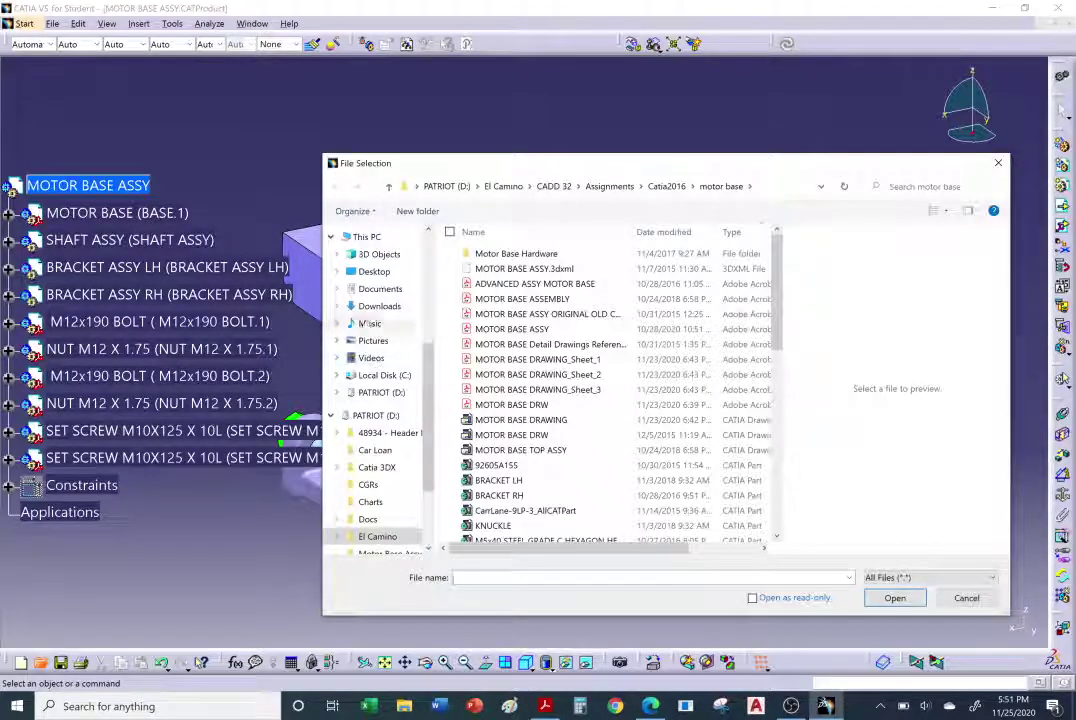
left_click(374, 272)
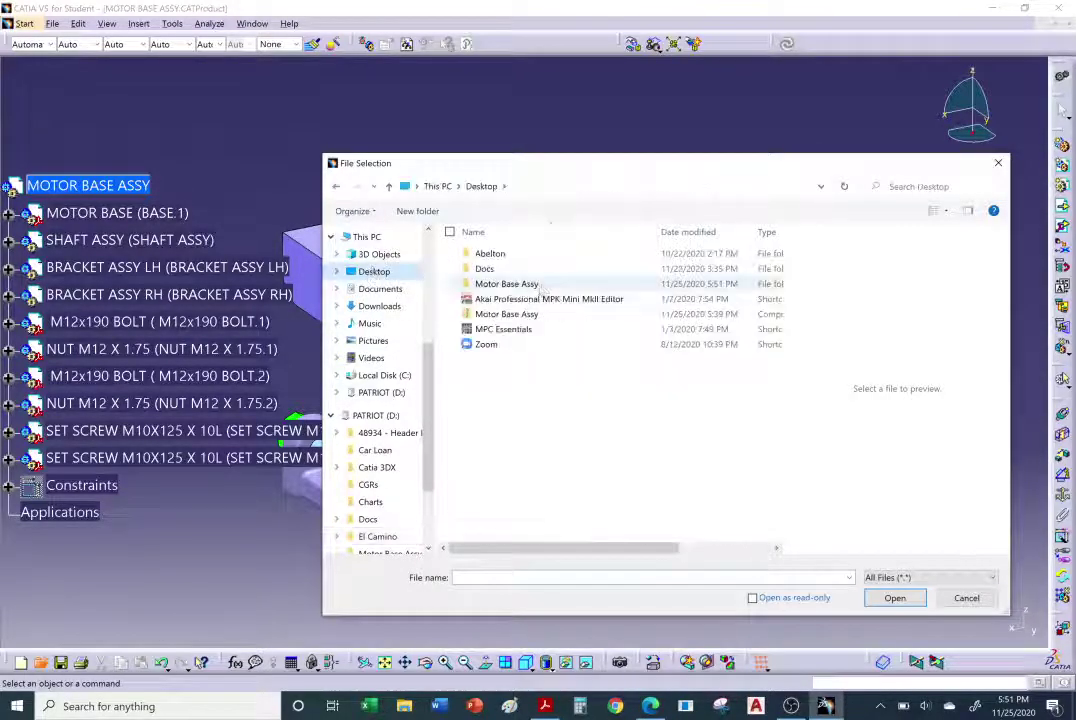
double_click(540, 285)
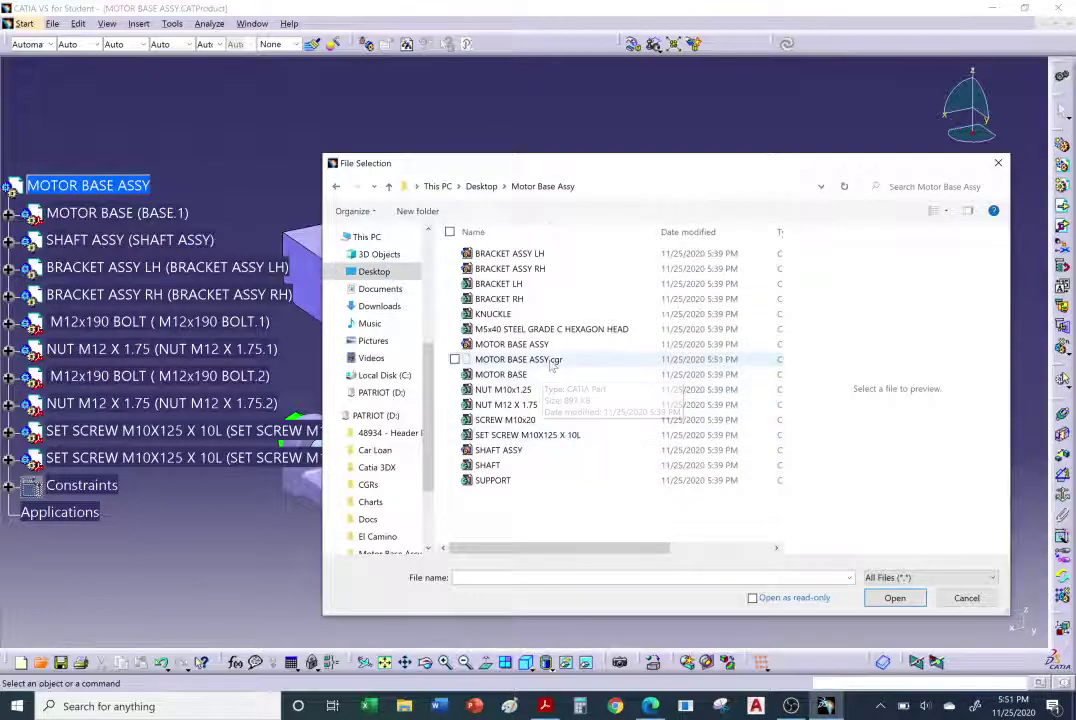
left_click(545, 360)
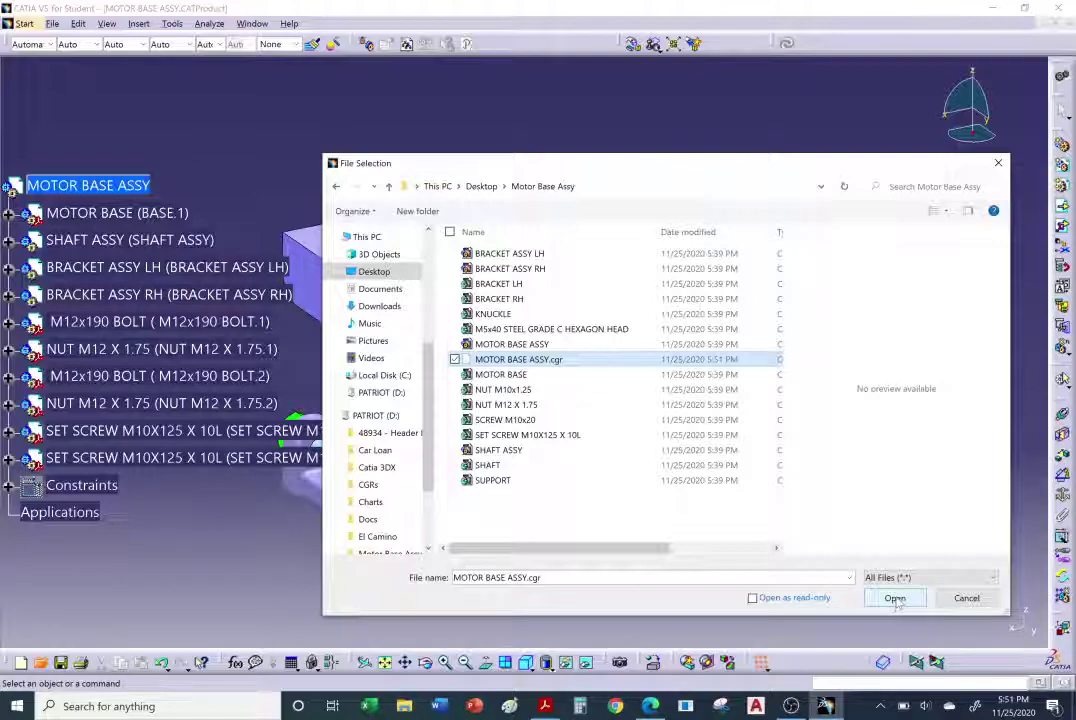
left_click(895, 598)
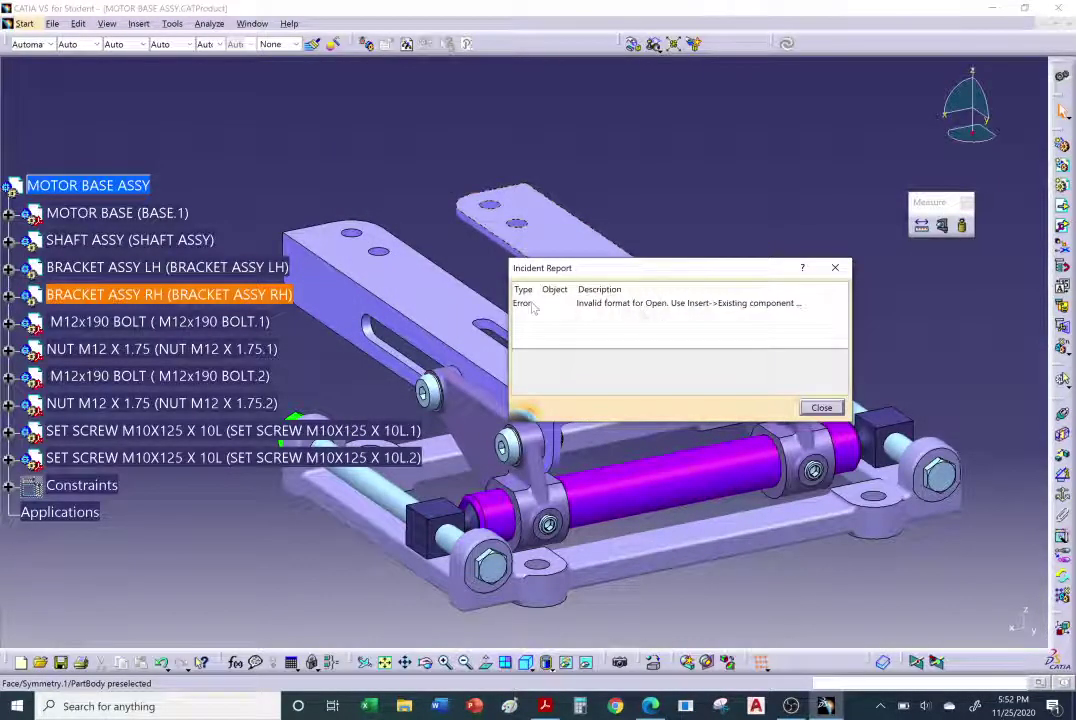
left_click(622, 304)
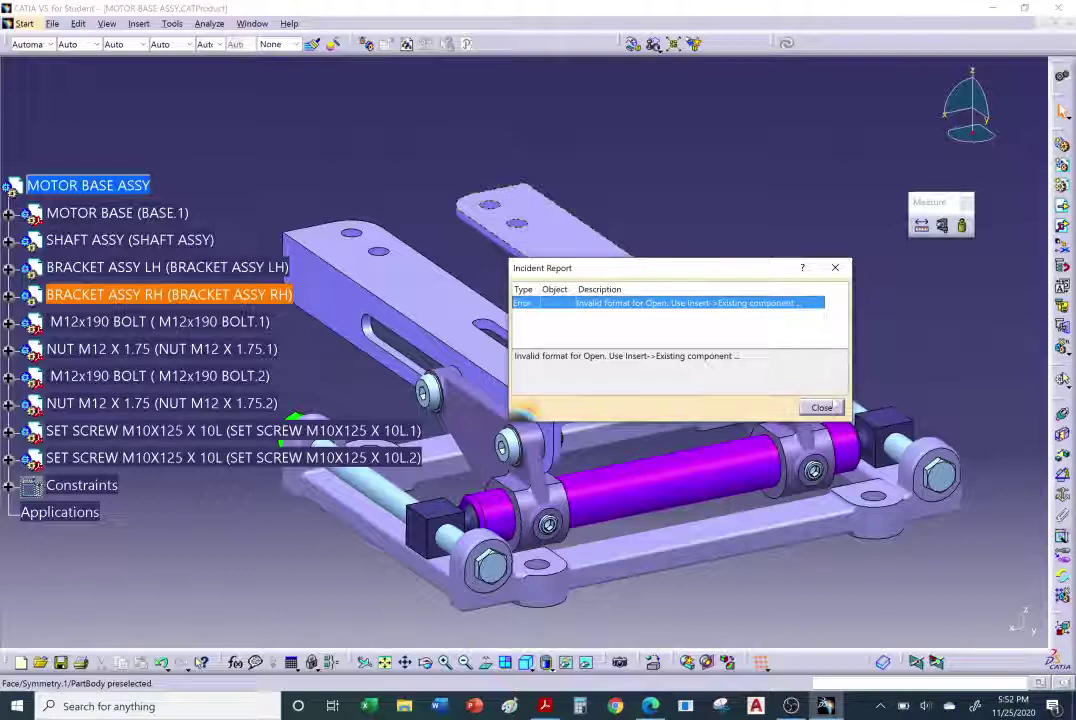
left_click(821, 407)
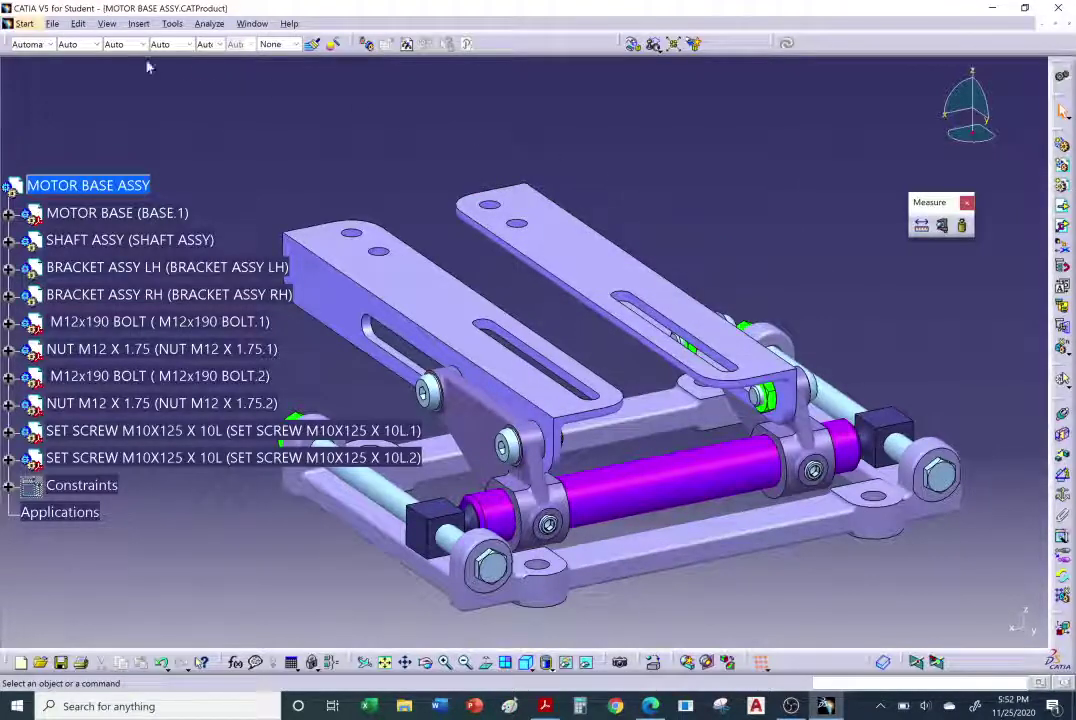
Create a new document of type Product.
left_click(54, 24)
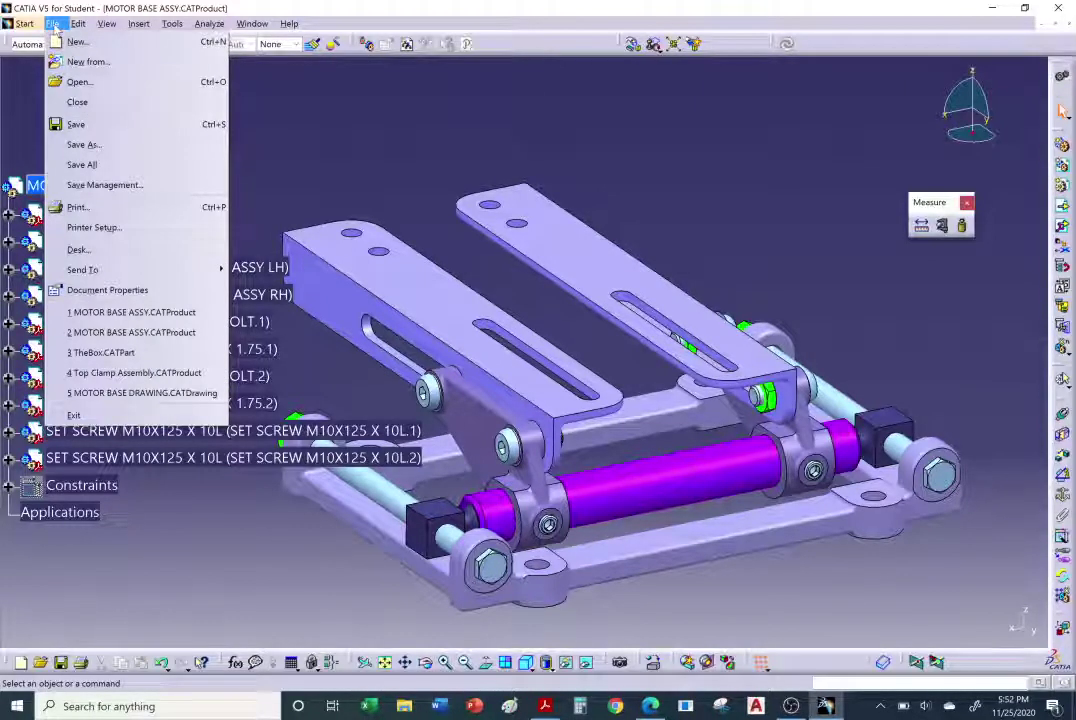
left_click(74, 43)
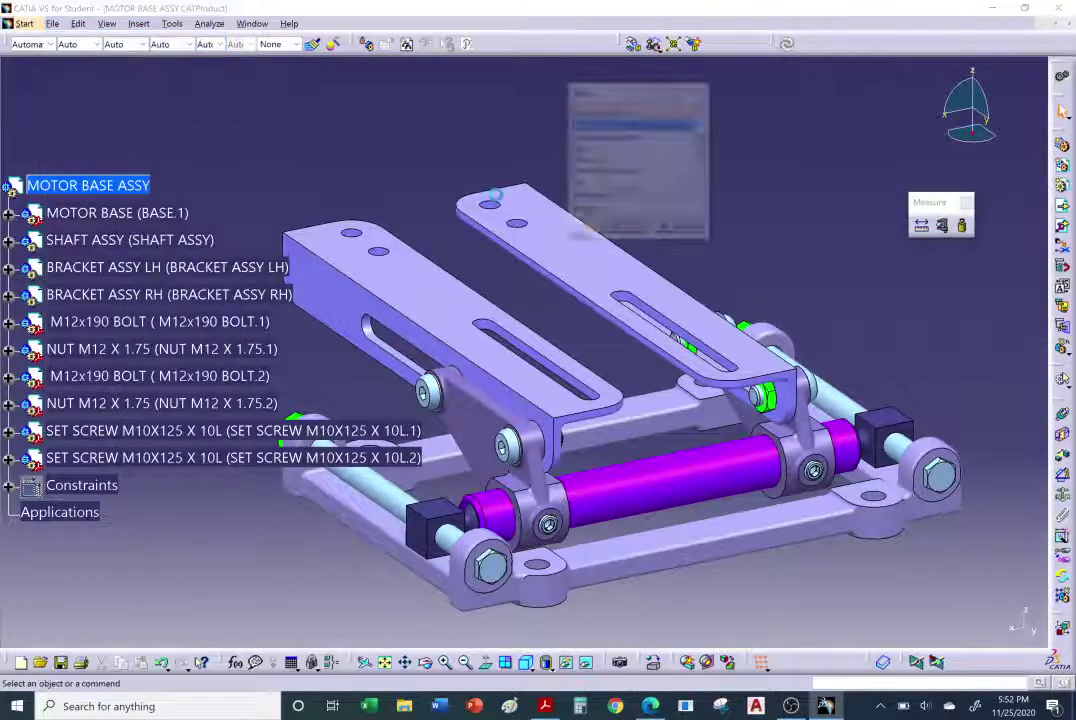
left_click(701, 184)
left_click(701, 184)
left_click(701, 184)
left_click(701, 184)
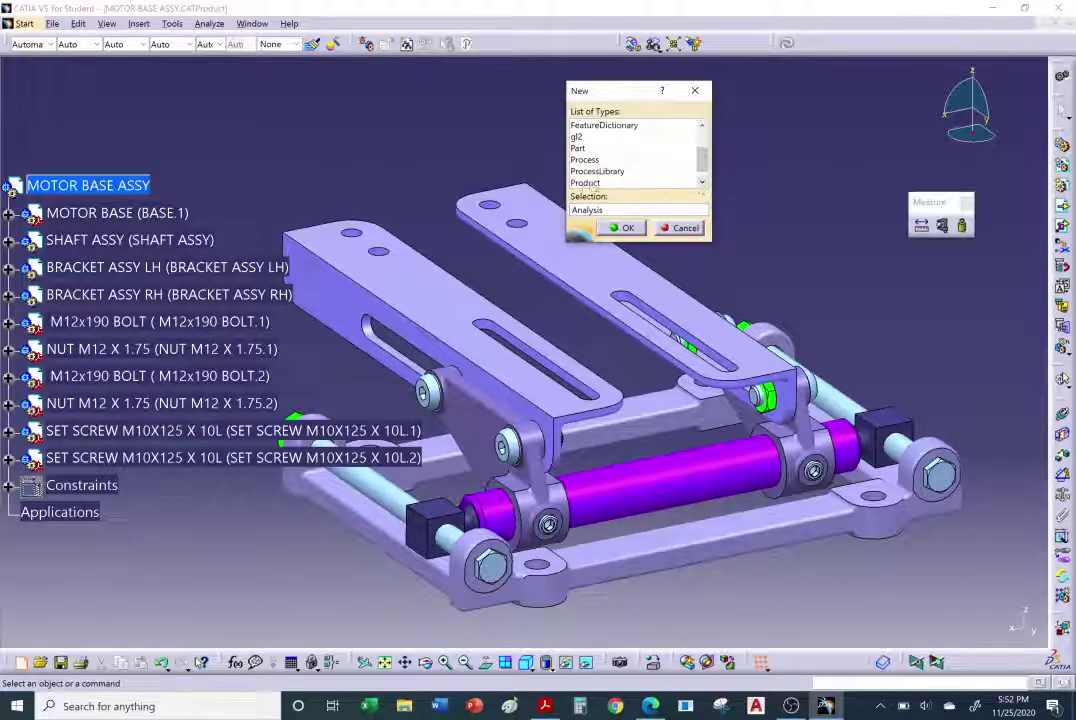
left_click(586, 183)
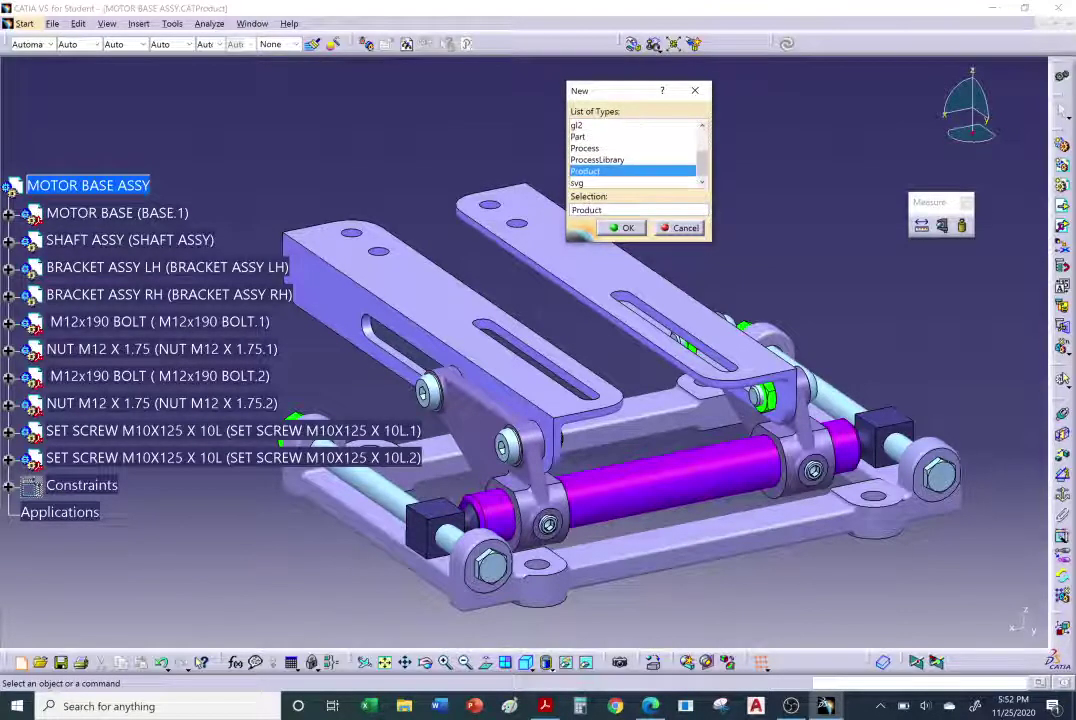
left_click(622, 229)
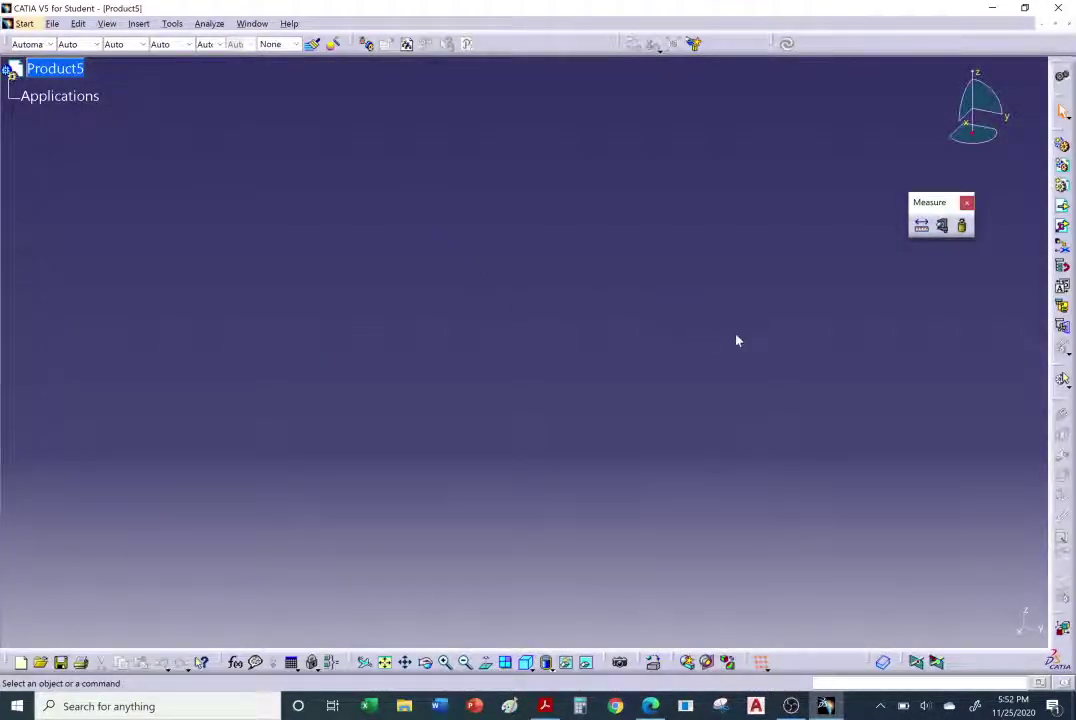
Insert MOTOR BASE ASSY.cgr from the desktop's Motor Base Assy folder into the new product as an existing component.
left_click(1062, 205)
left_click_drag(1060, 137, 742, 126)
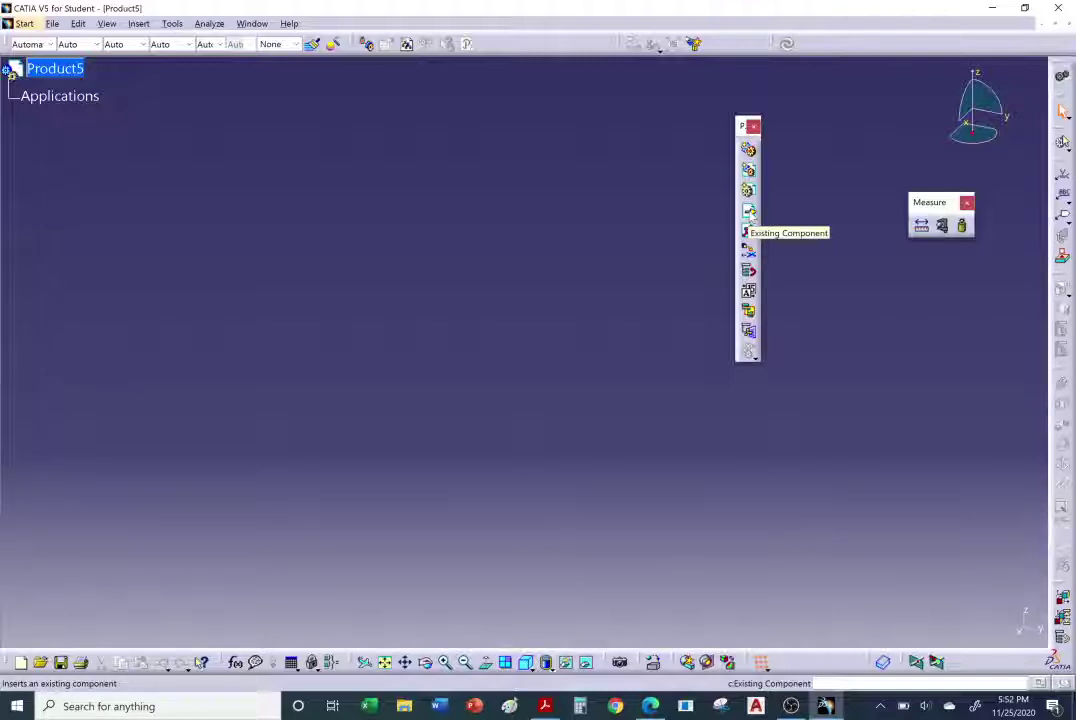
left_click(750, 211)
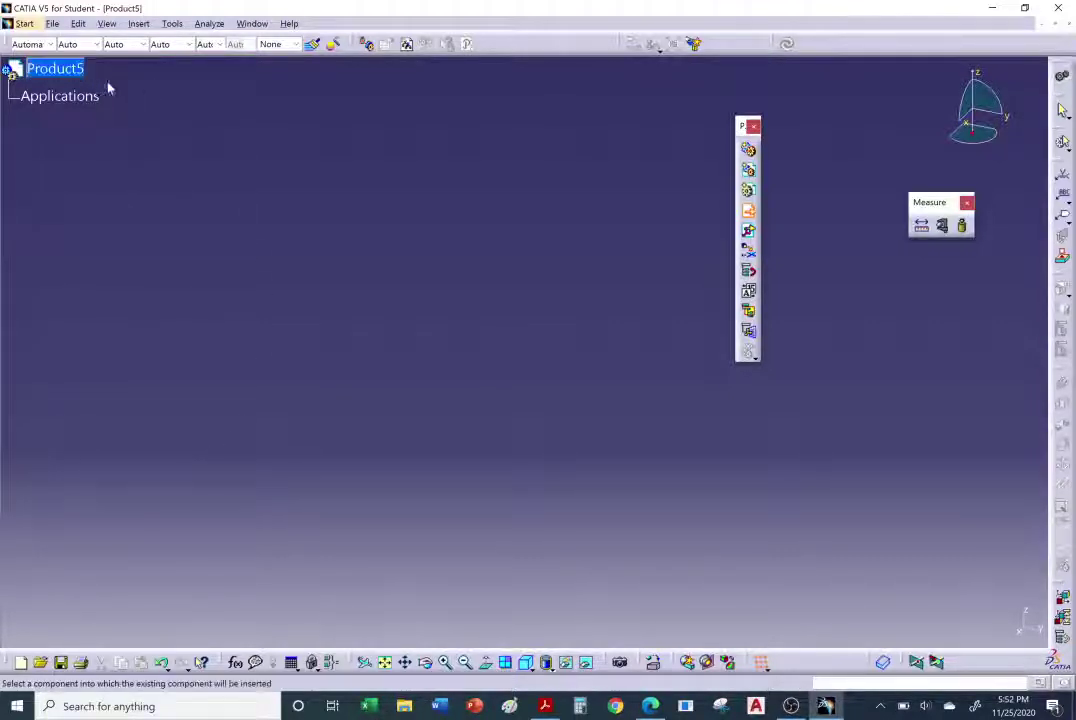
left_click(78, 70)
left_click(80, 70)
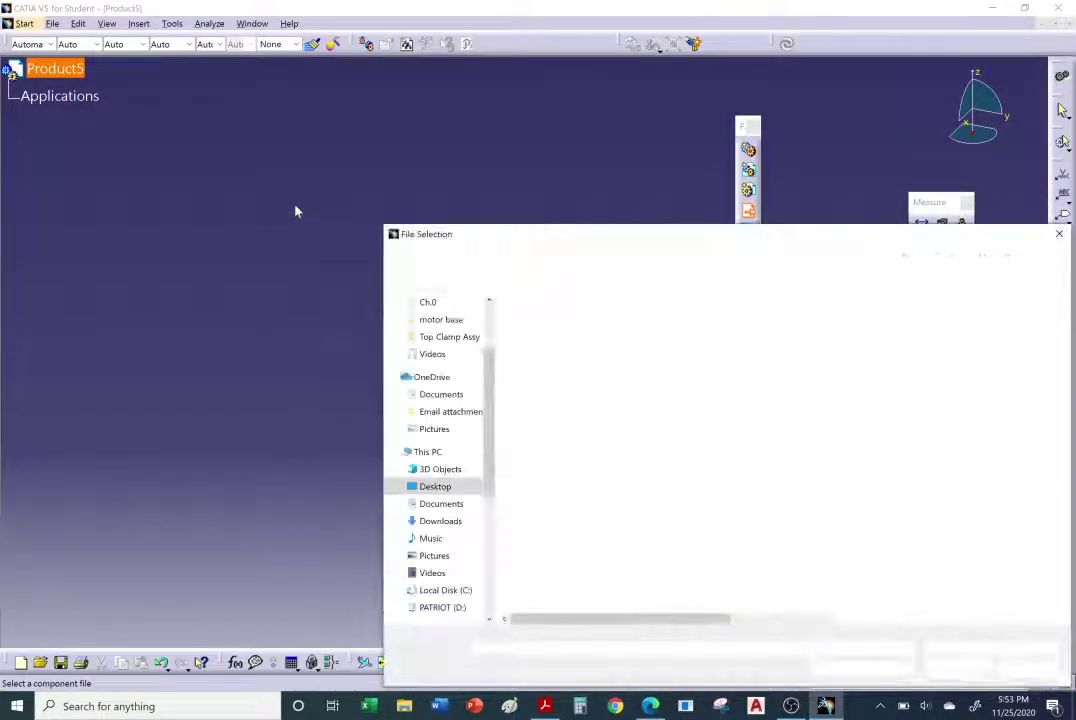
left_click_drag(518, 243, 309, 83)
left_click(411, 274)
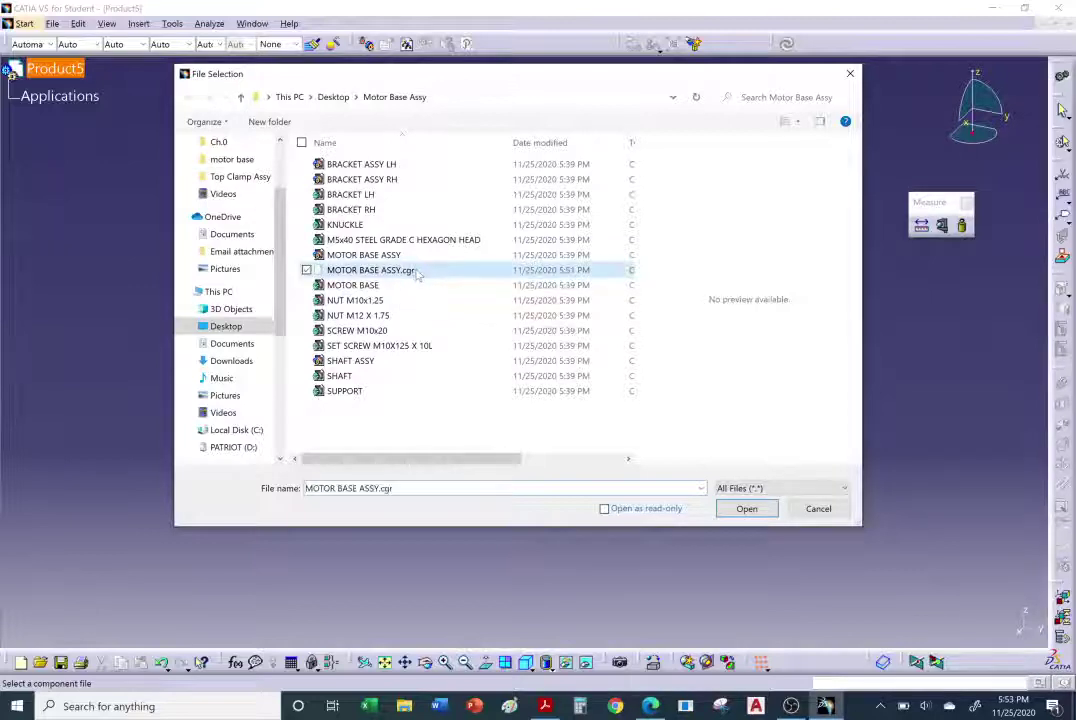
left_click(740, 511)
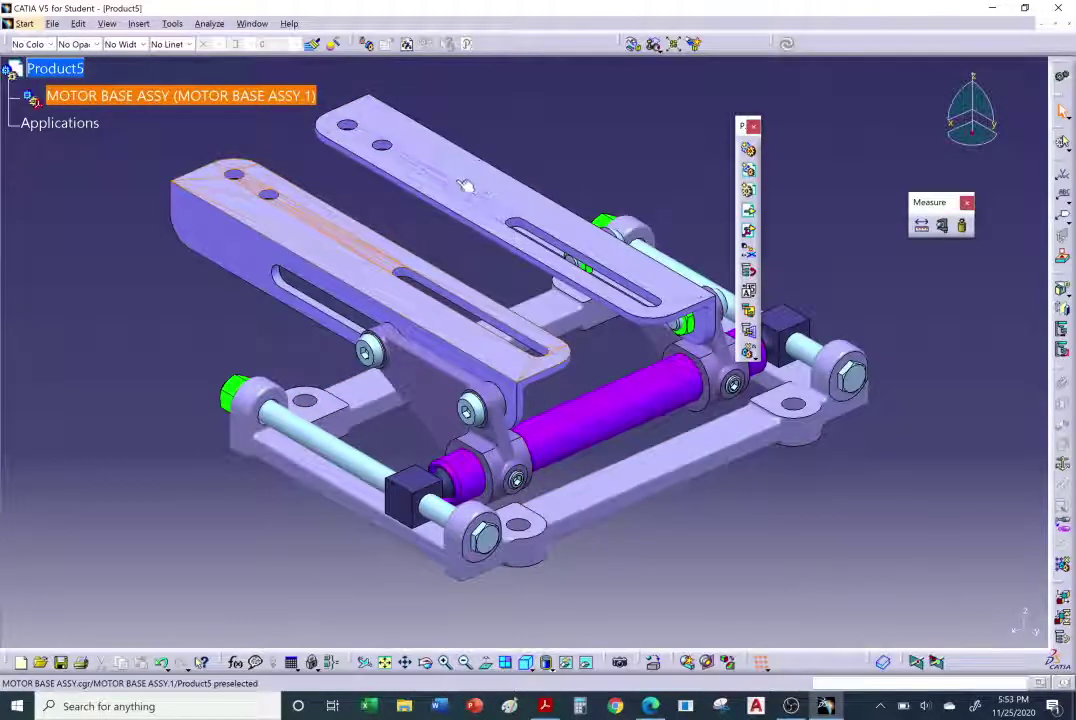
Inspect the inserted cgr model and measure the long top edge of its front bracket with Measure Item, without keeping the measurement.
left_click(367, 250)
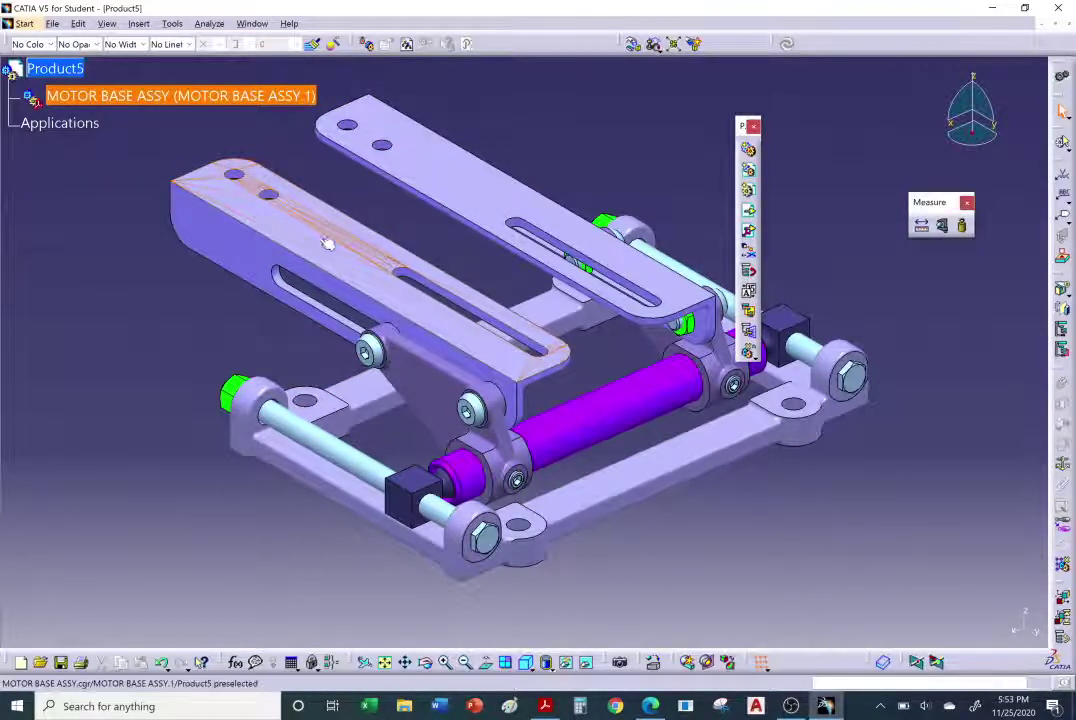
middle_click_drag(401, 268, 583, 402)
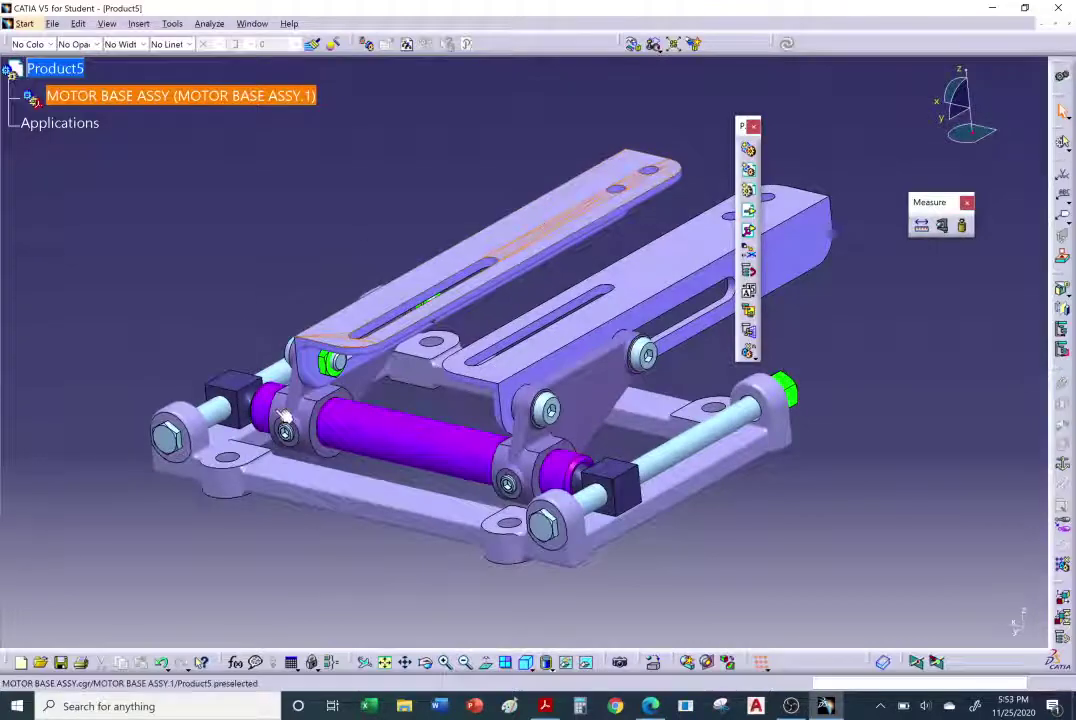
middle_click_drag(290, 396, 396, 440)
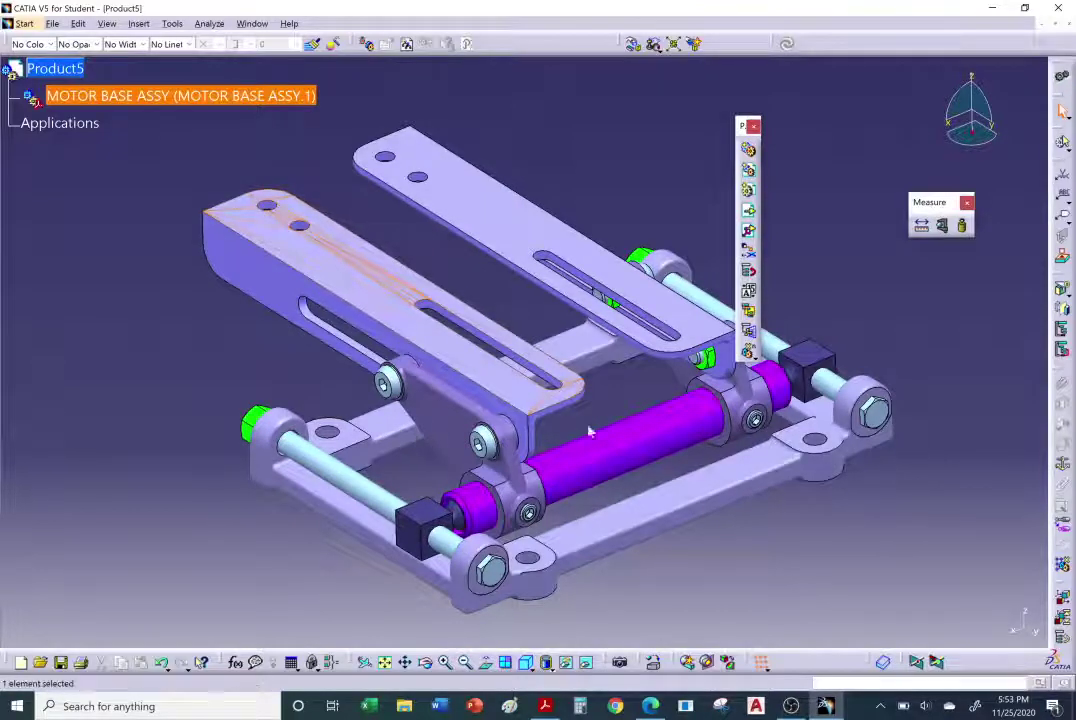
left_click(942, 227)
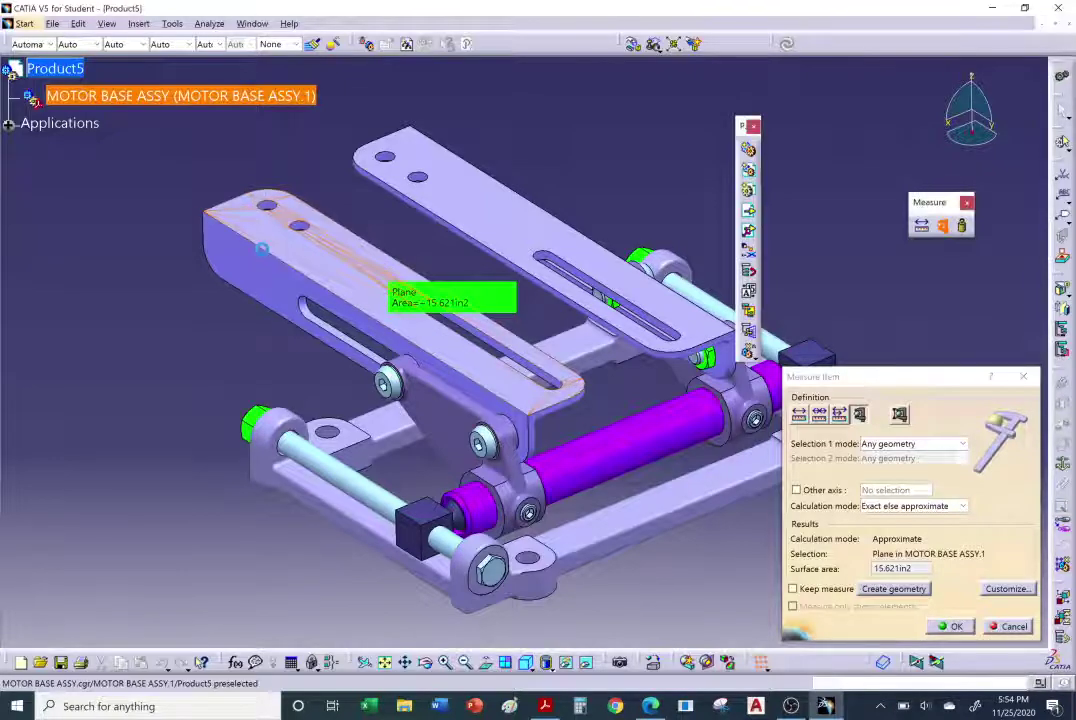
left_click(260, 241)
middle_click_drag(224, 328, 233, 359)
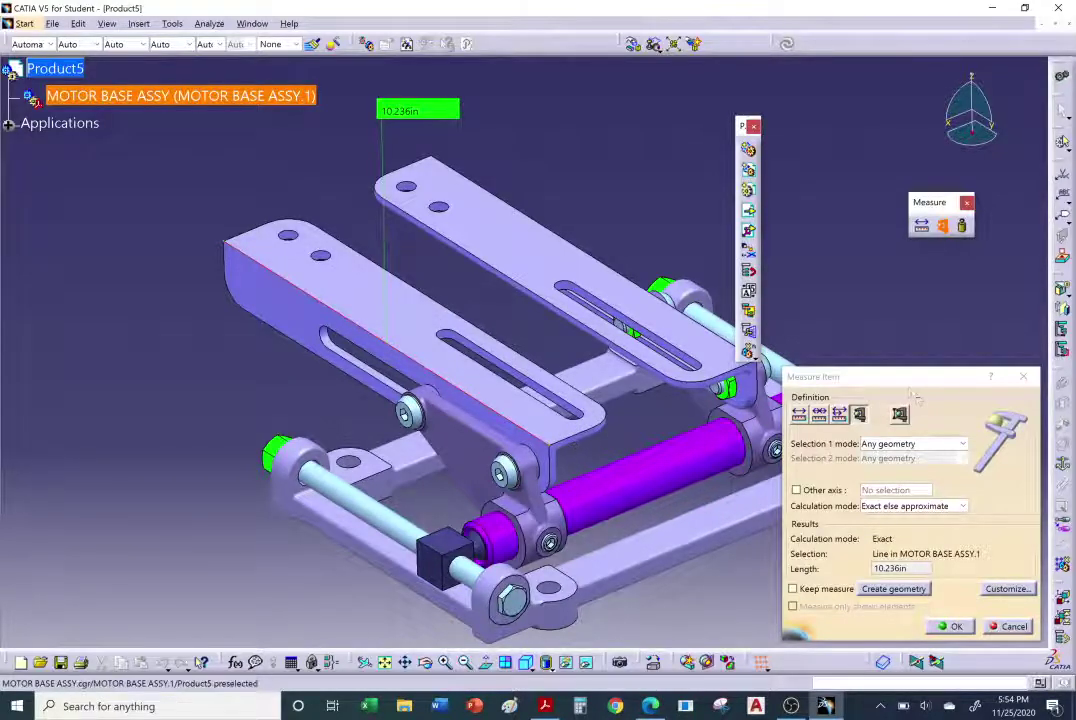
left_click_drag(898, 378, 813, 241)
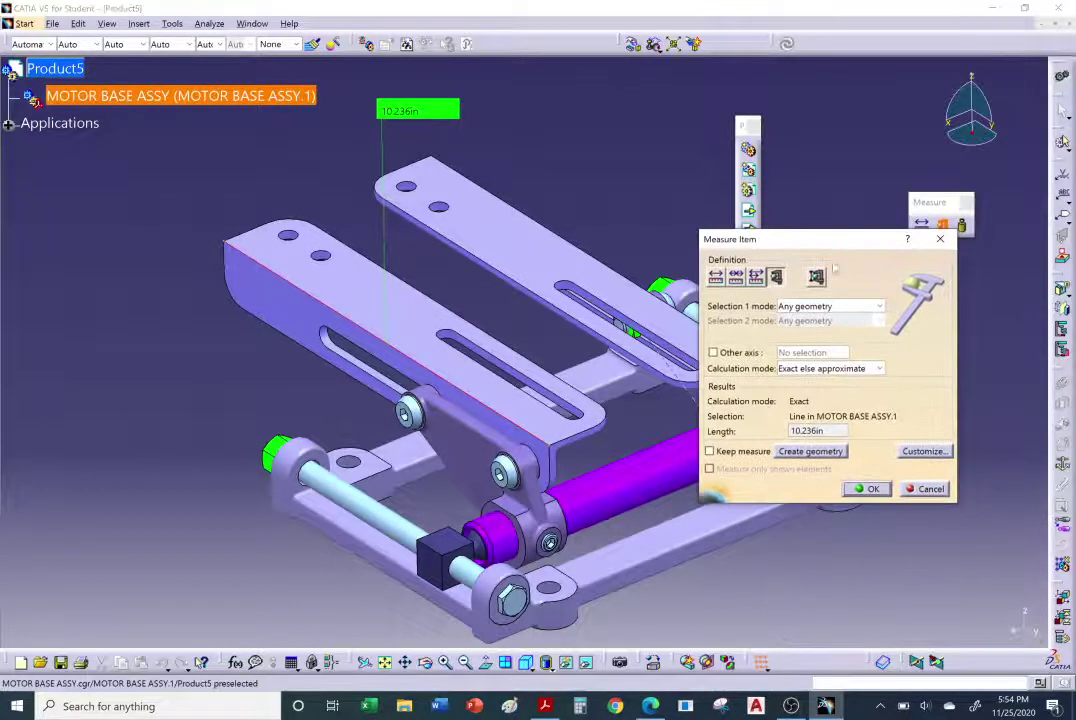
left_click(930, 489)
Tile the two product windows side by side and compare BRACKET LH's PartBody features in the original assembly with the cgr component.
middle_click_drag(540, 418, 615, 476)
middle_click_drag(517, 383, 506, 332)
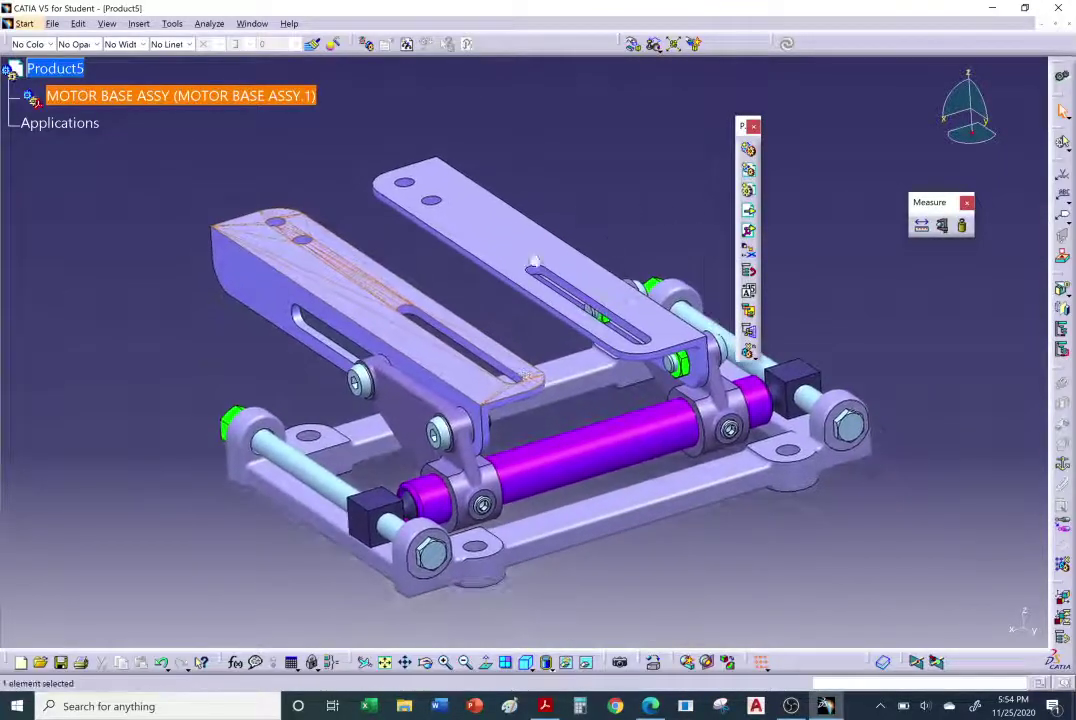
middle_click_drag(615, 236, 622, 238)
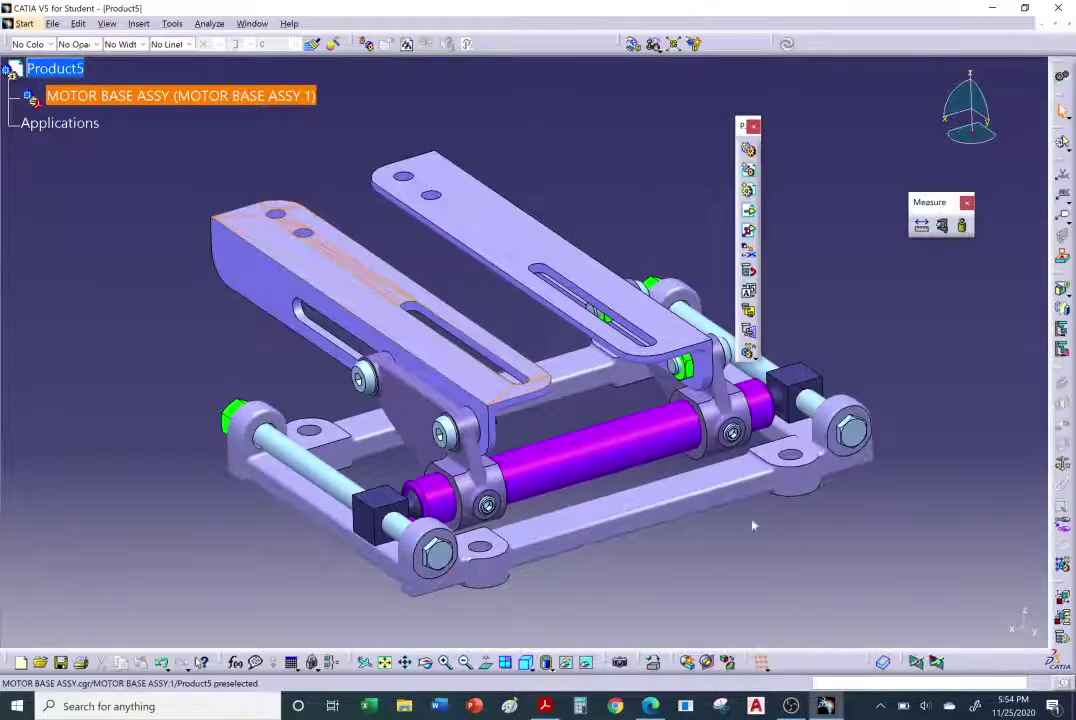
left_click(250, 24)
left_click(270, 79)
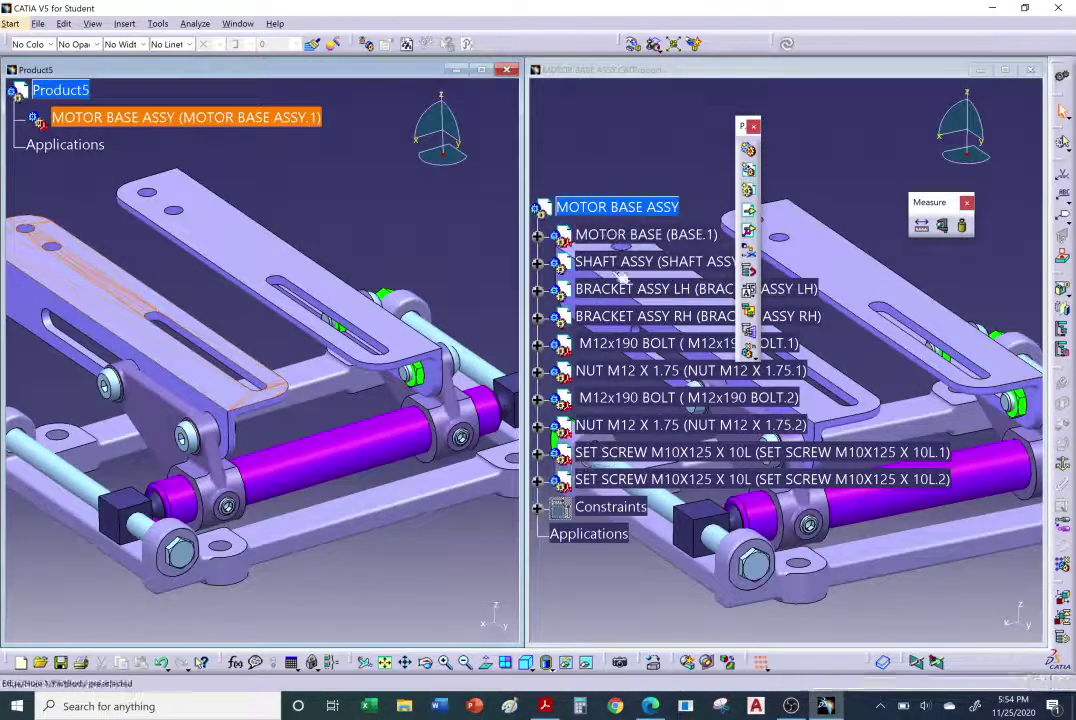
left_click(538, 290)
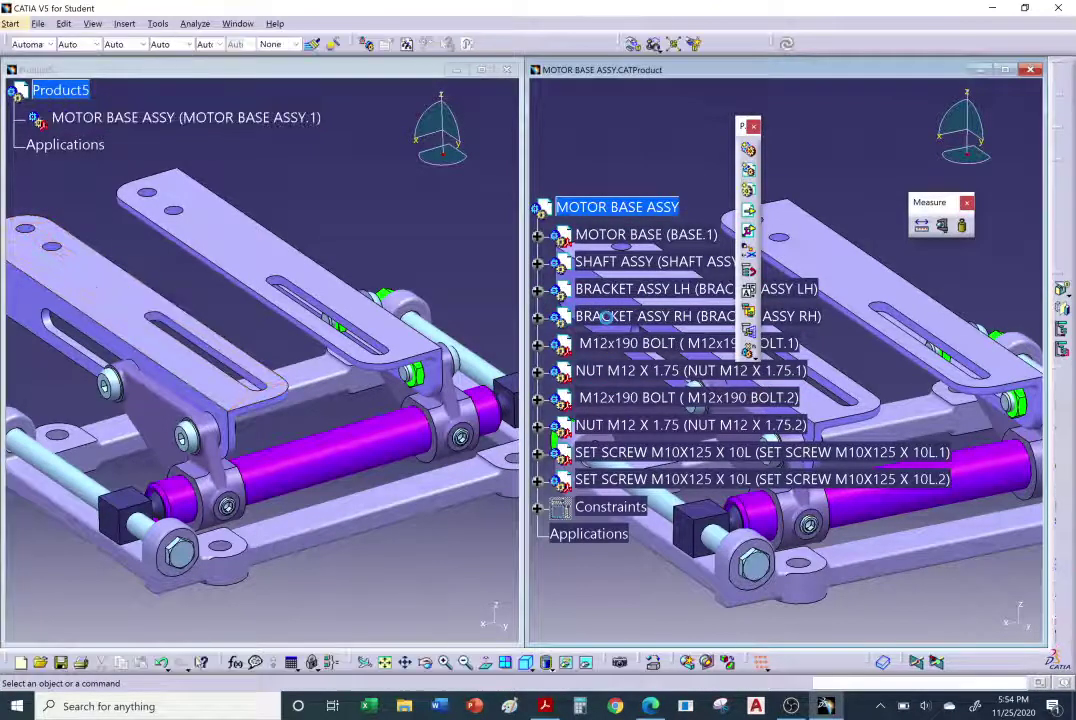
left_click(285, 186)
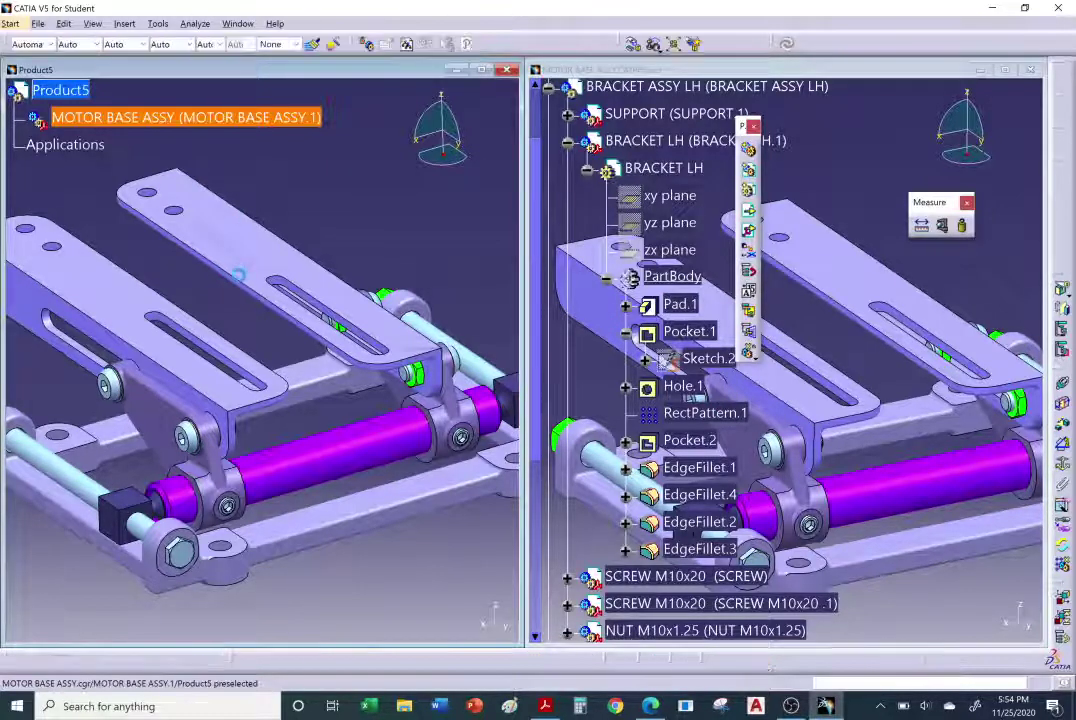
left_click(238, 275)
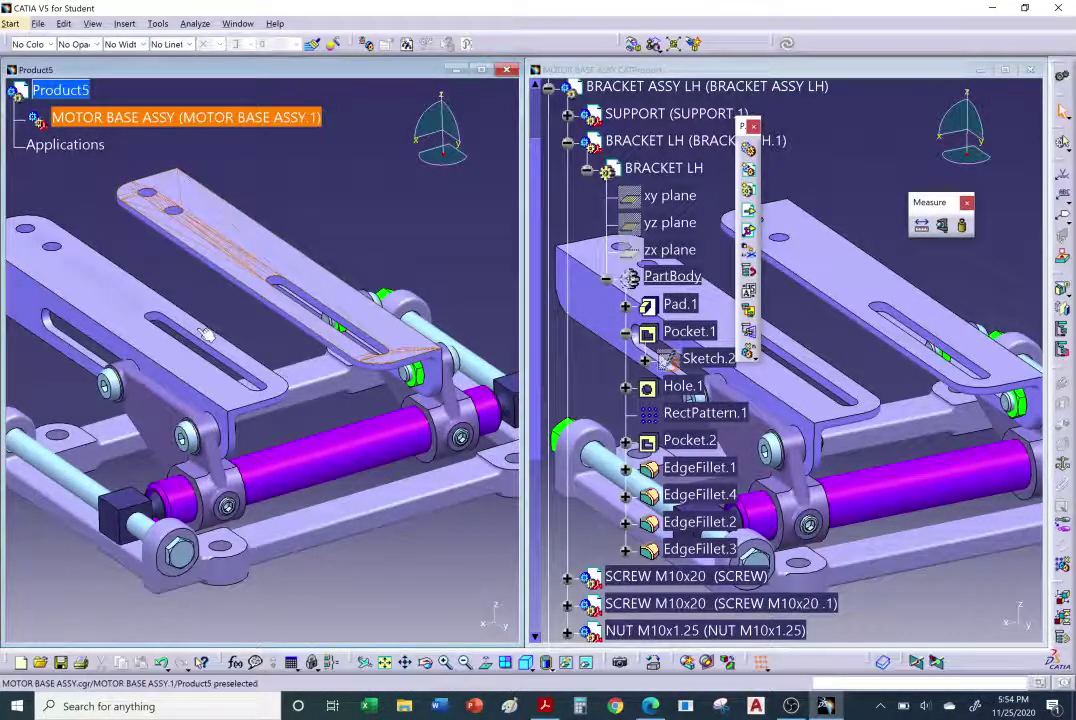
middle_click_drag(207, 335, 395, 321)
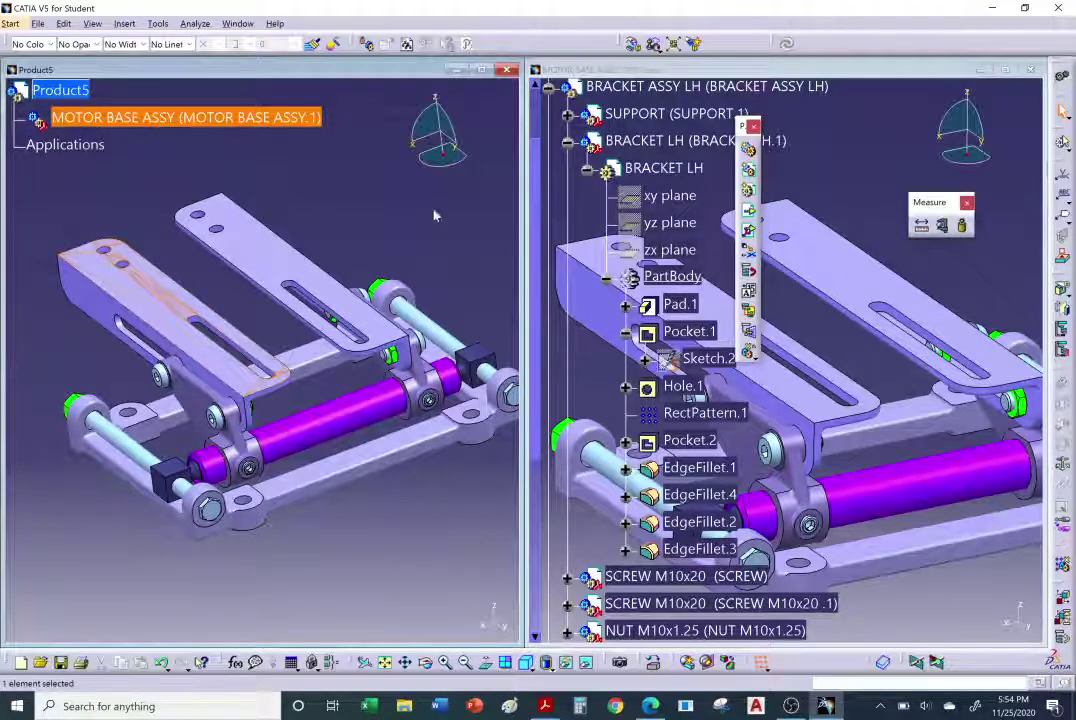
Close the new product containing the cgr without saving its changes and maximize the MOTOR BASE ASSY window.
left_click(507, 69)
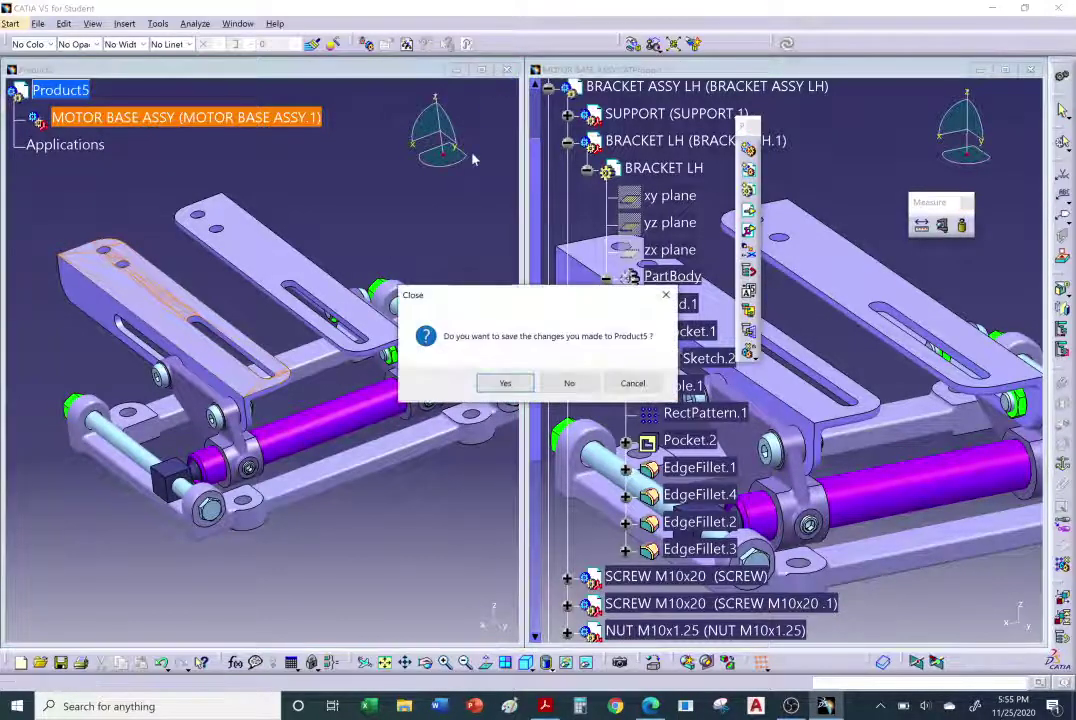
left_click(569, 383)
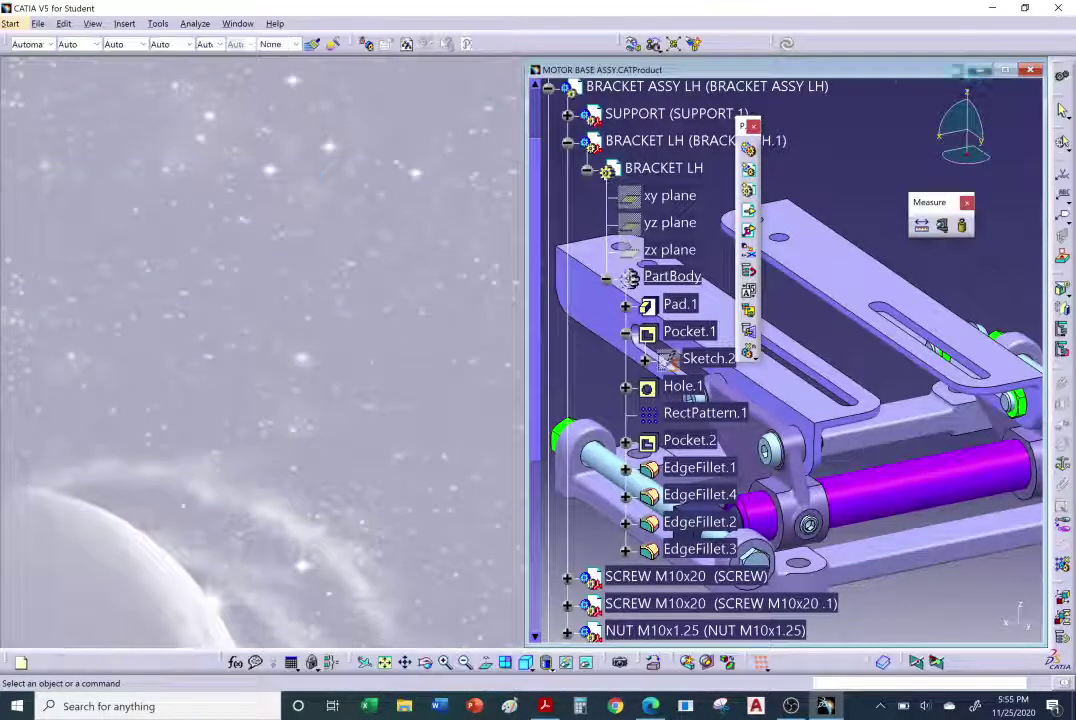
double_click(850, 68)
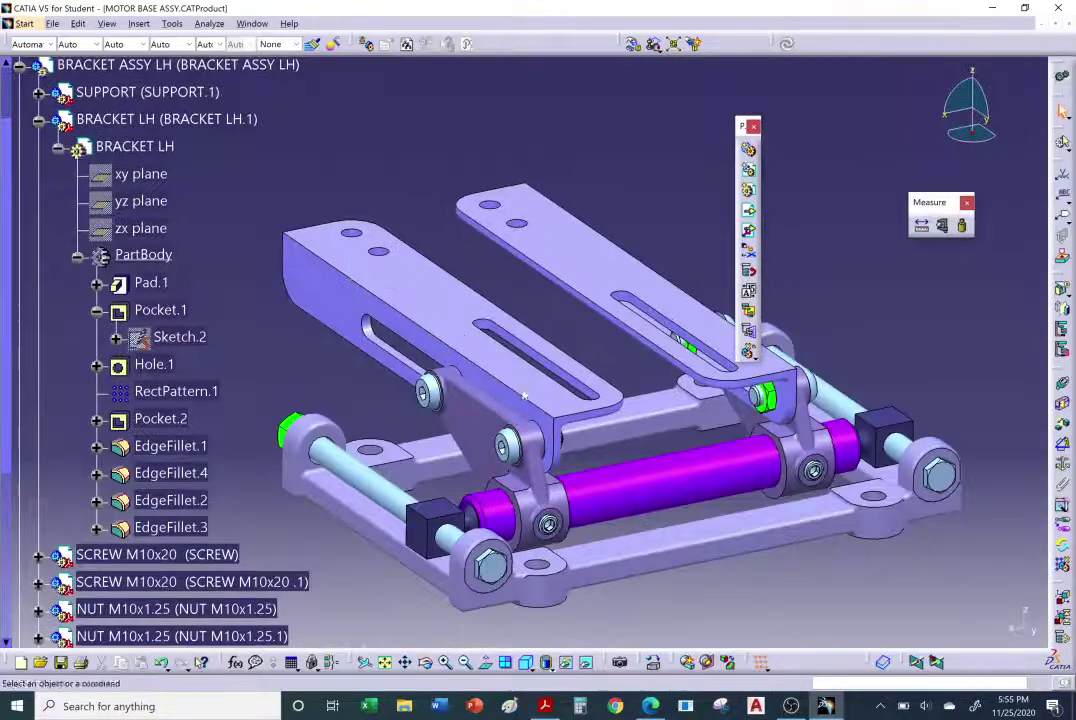
Switch to Adobe Acrobat Reader, review the slide's notes on STEP, IGES, CGR and drawing formats, and return to CATIA.
key("alt+Tab")
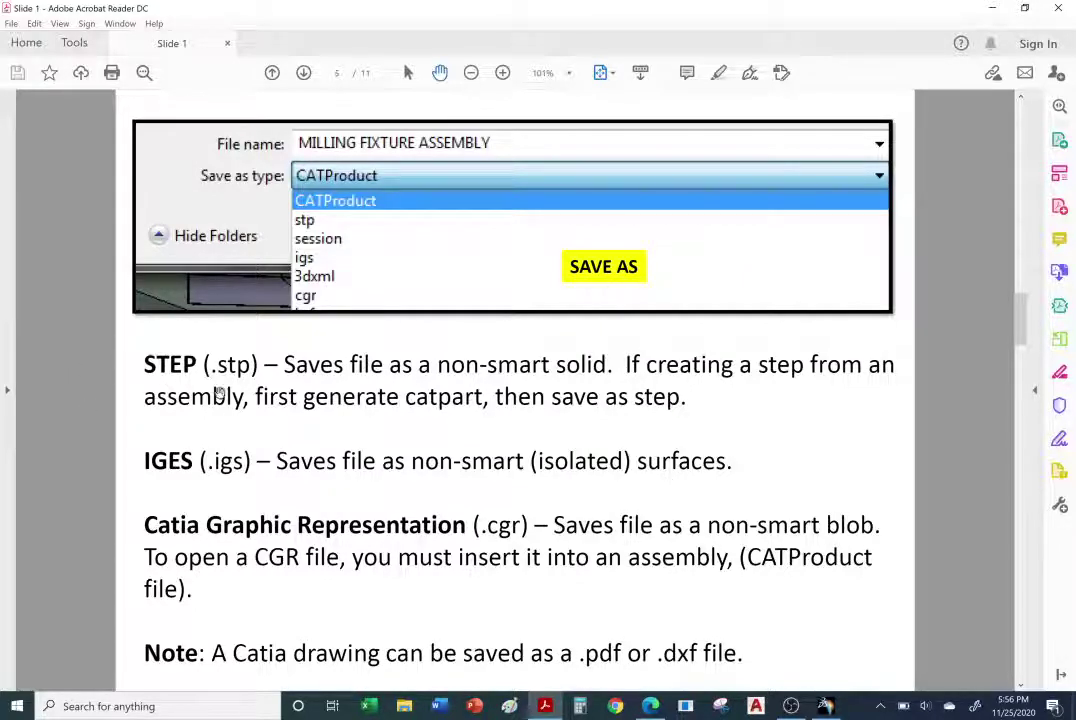
left_click(828, 707)
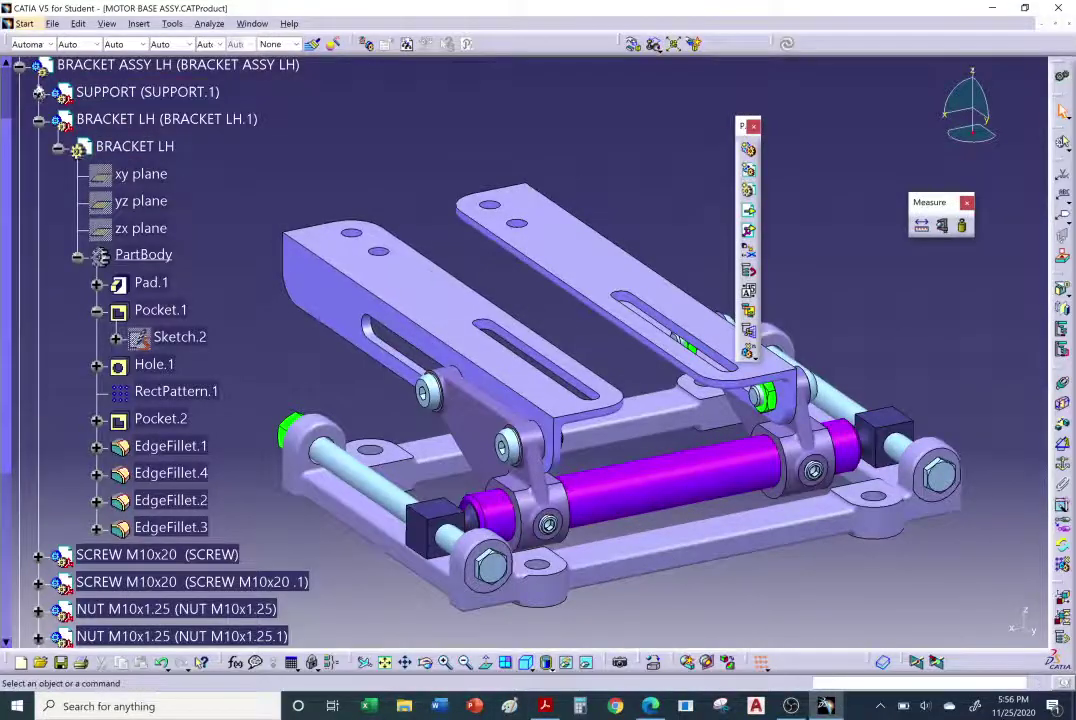
Collapse the expanded branches of the specification tree and select the top-level MOTOR BASE ASSY product.
left_click(19, 65)
scroll(115, 175, "up", 3)
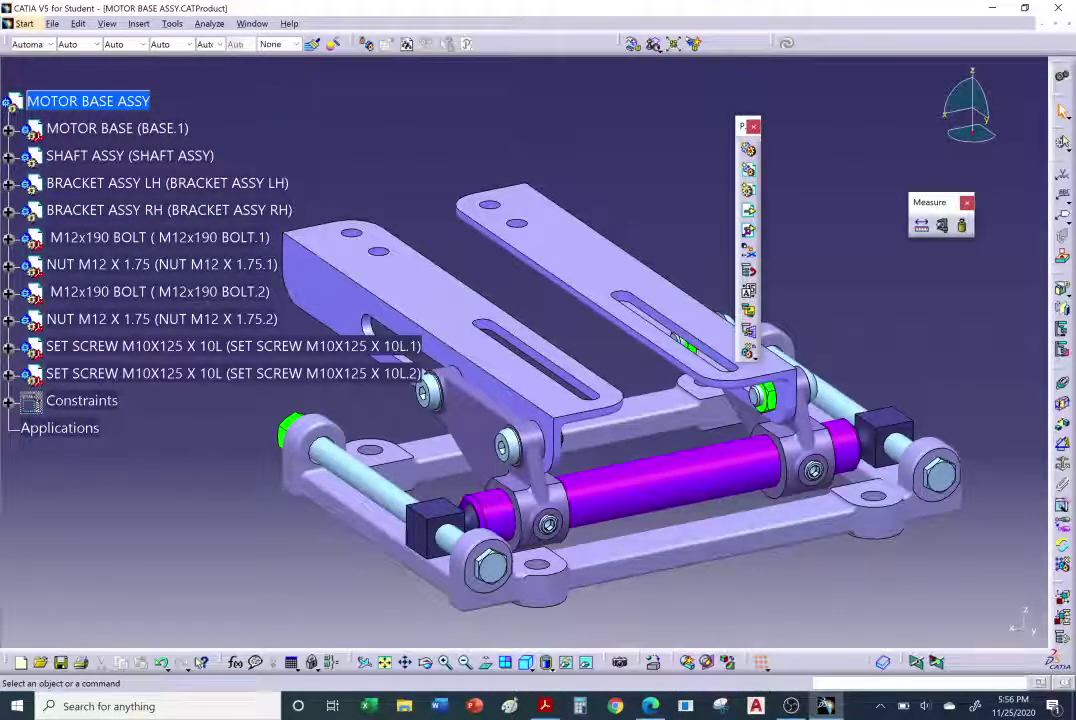
left_click(57, 25)
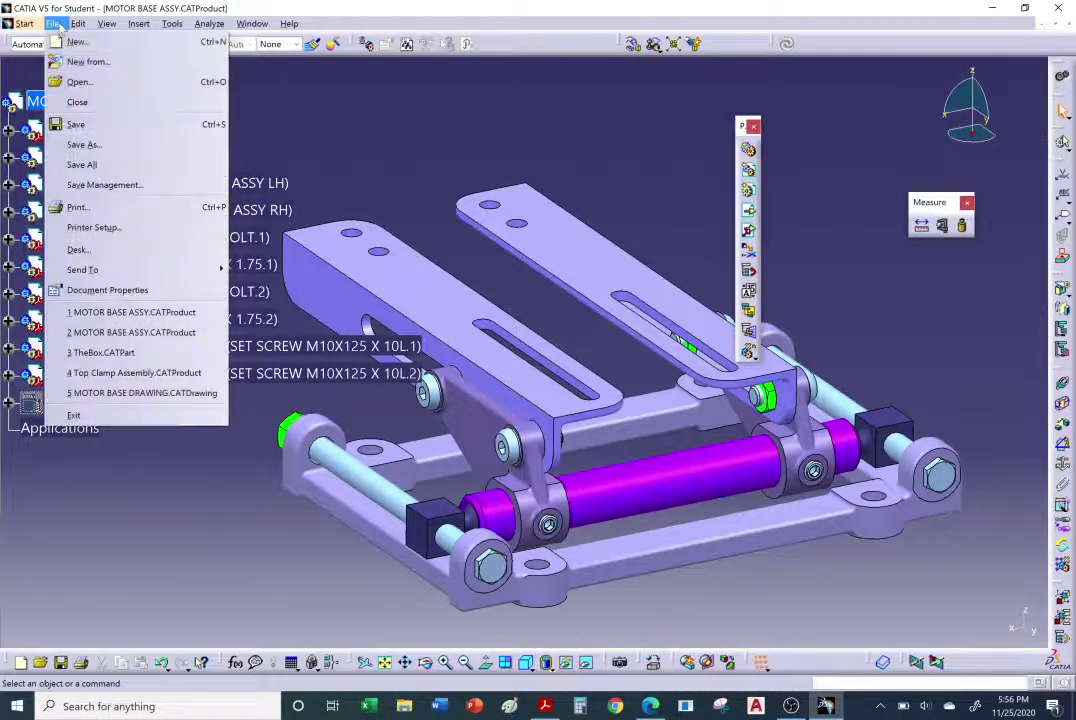
left_click(125, 101)
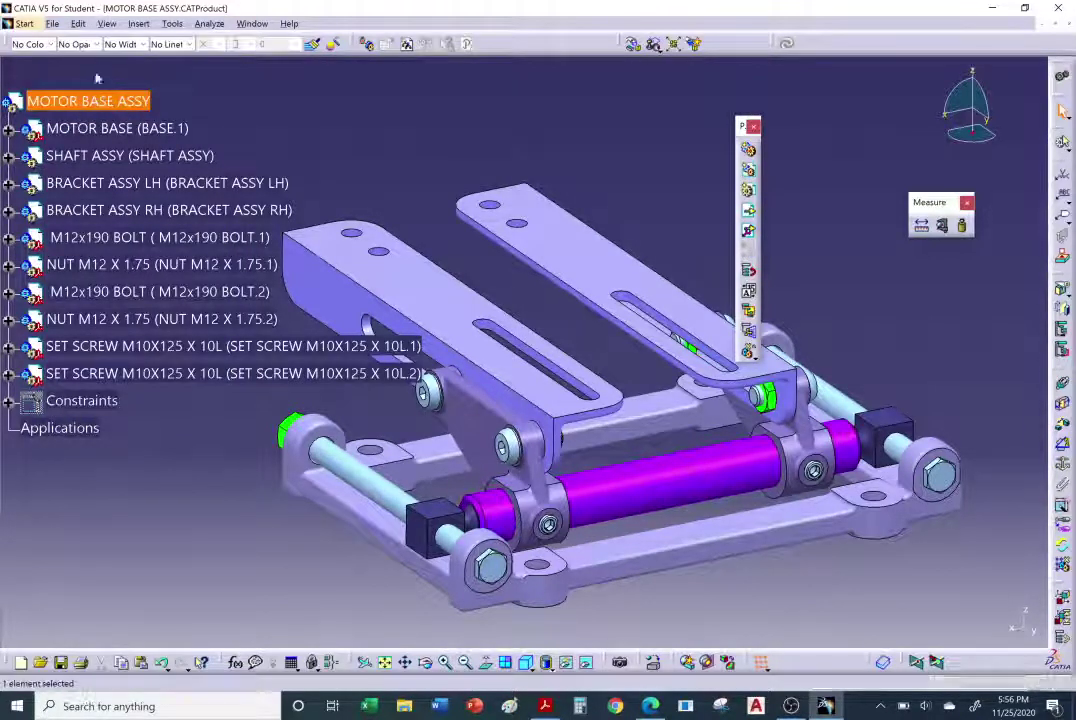
Try to save the MOTOR BASE ASSY product as an stp file in the Motor Base Assy folder.
left_click(53, 24)
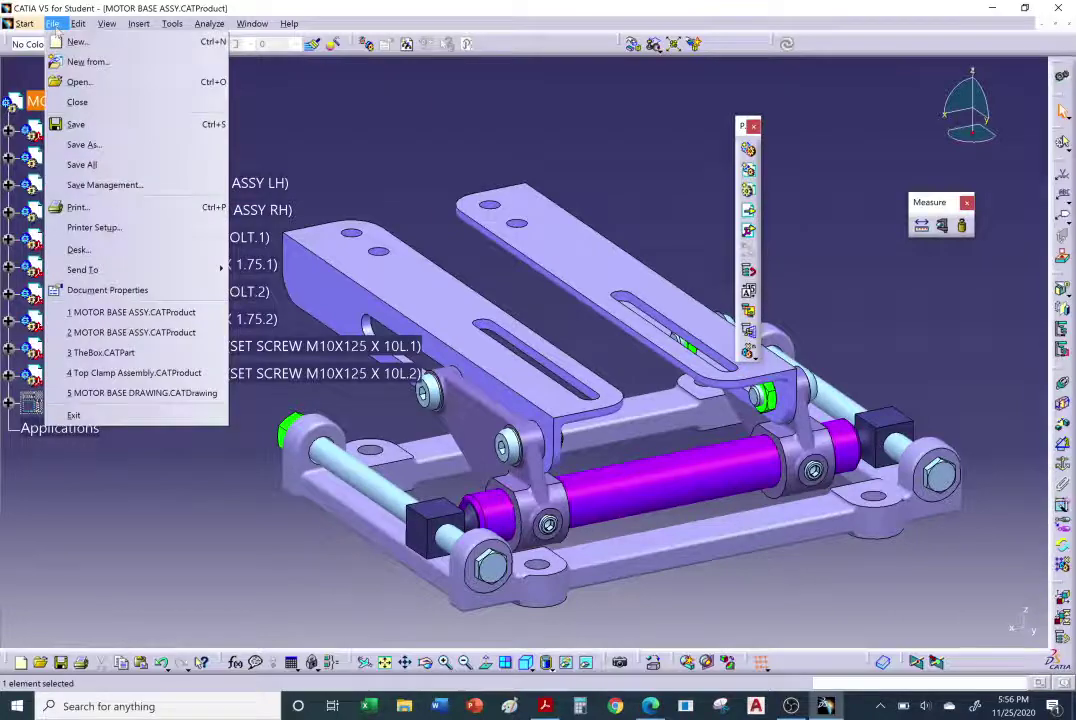
left_click(100, 144)
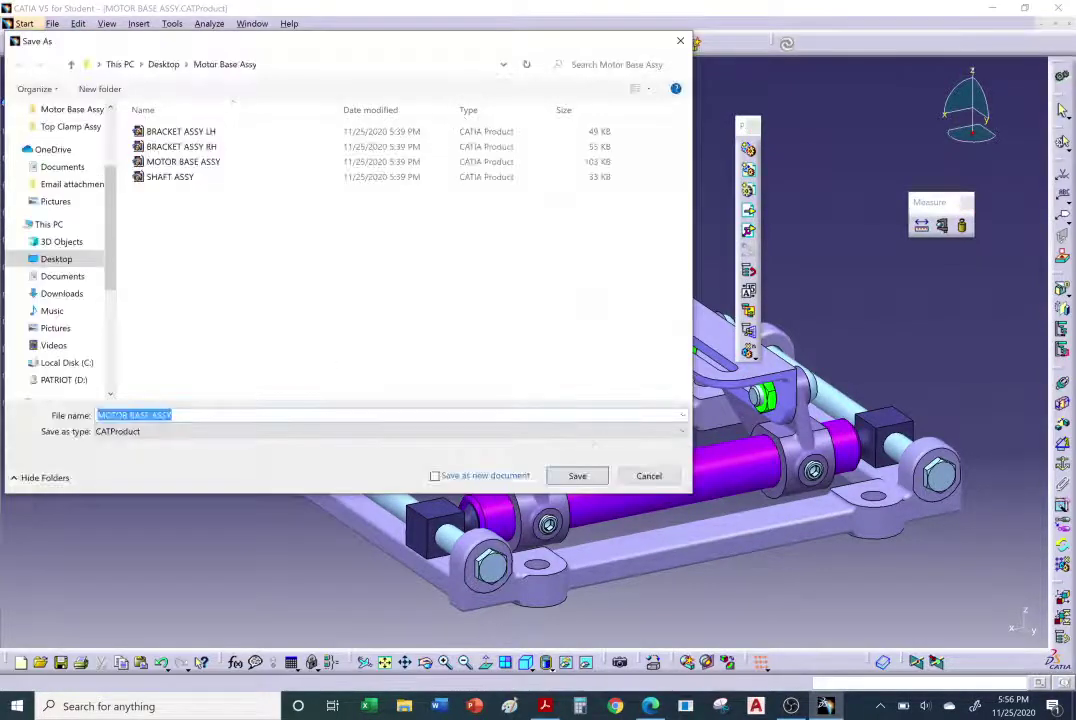
left_click(681, 432)
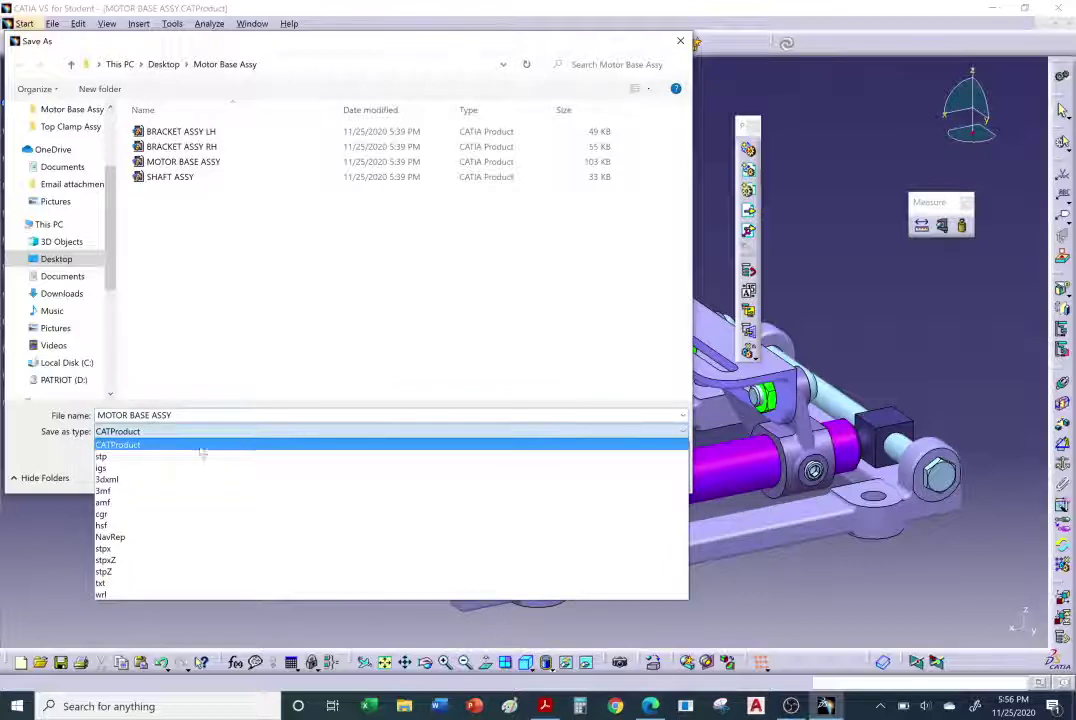
left_click(119, 458)
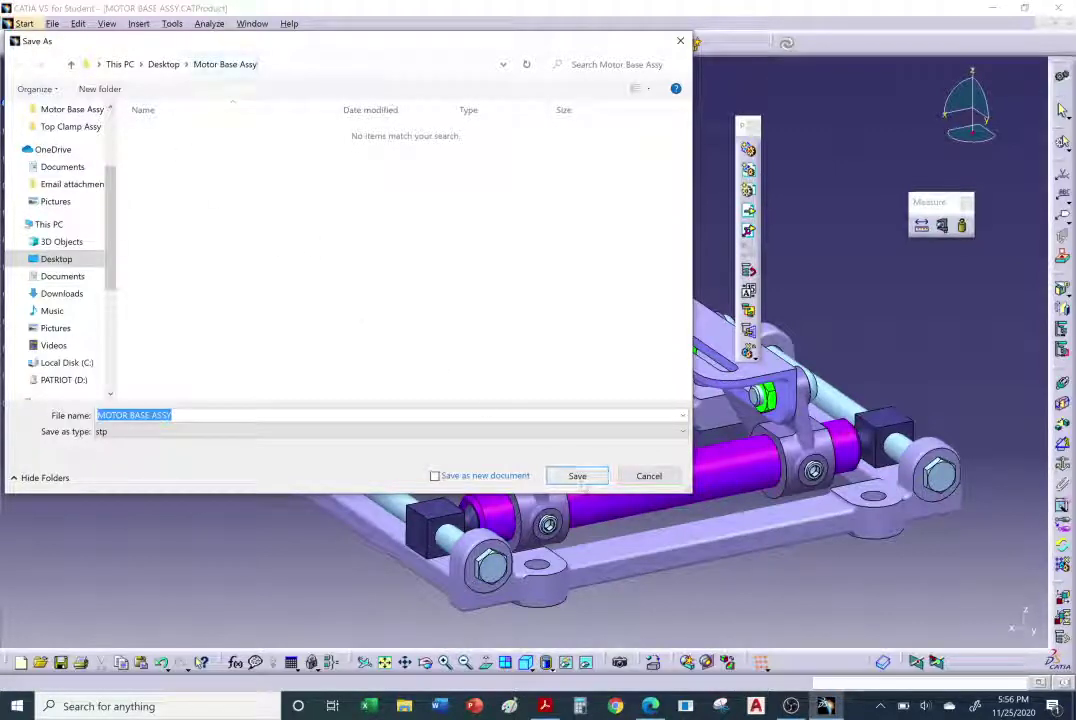
left_click(578, 476)
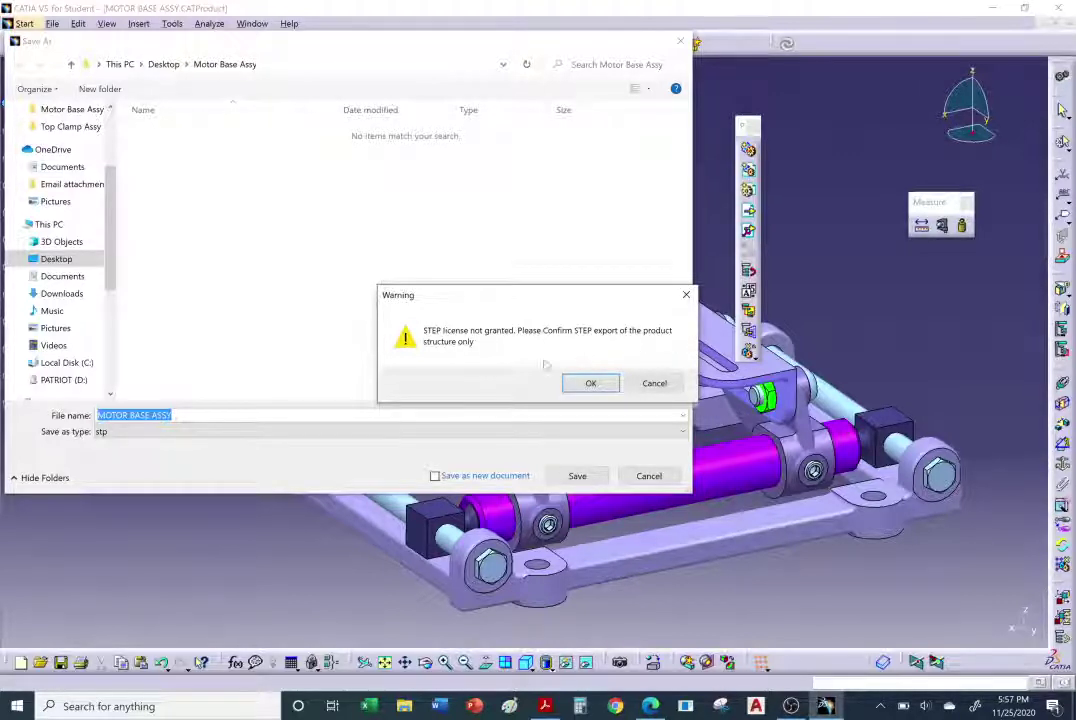
left_click(653, 383)
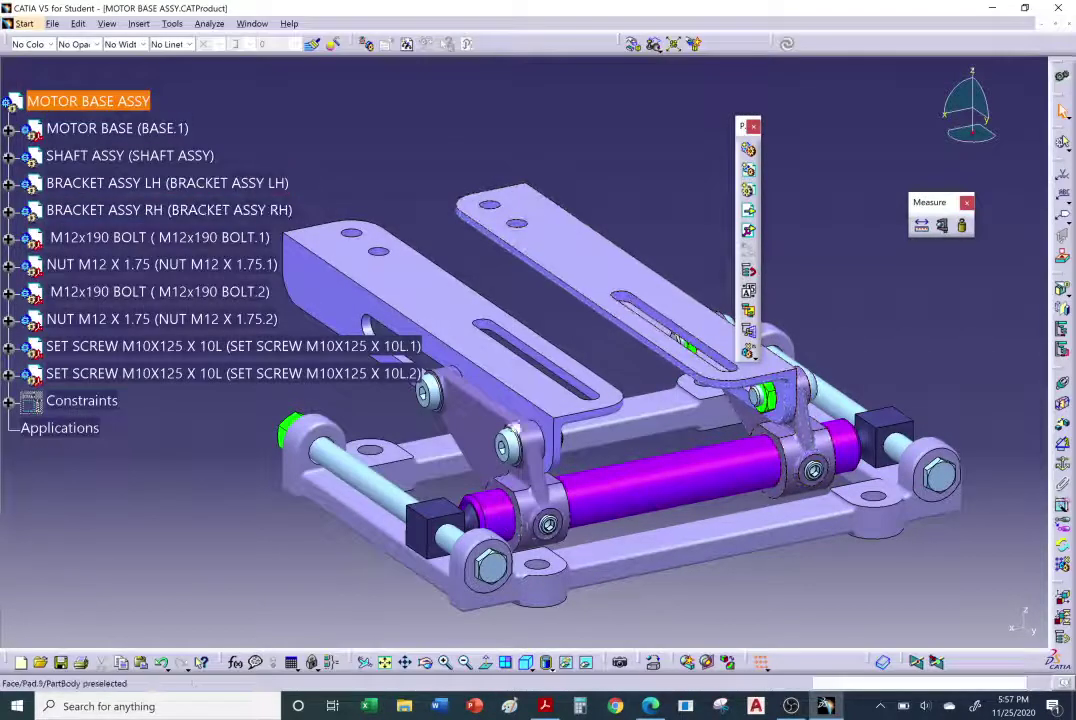
Check the STEP and IGES notes in Adobe Acrobat Reader, return to CATIA and open the MOTOR BASE part in a new window.
left_click(545, 706)
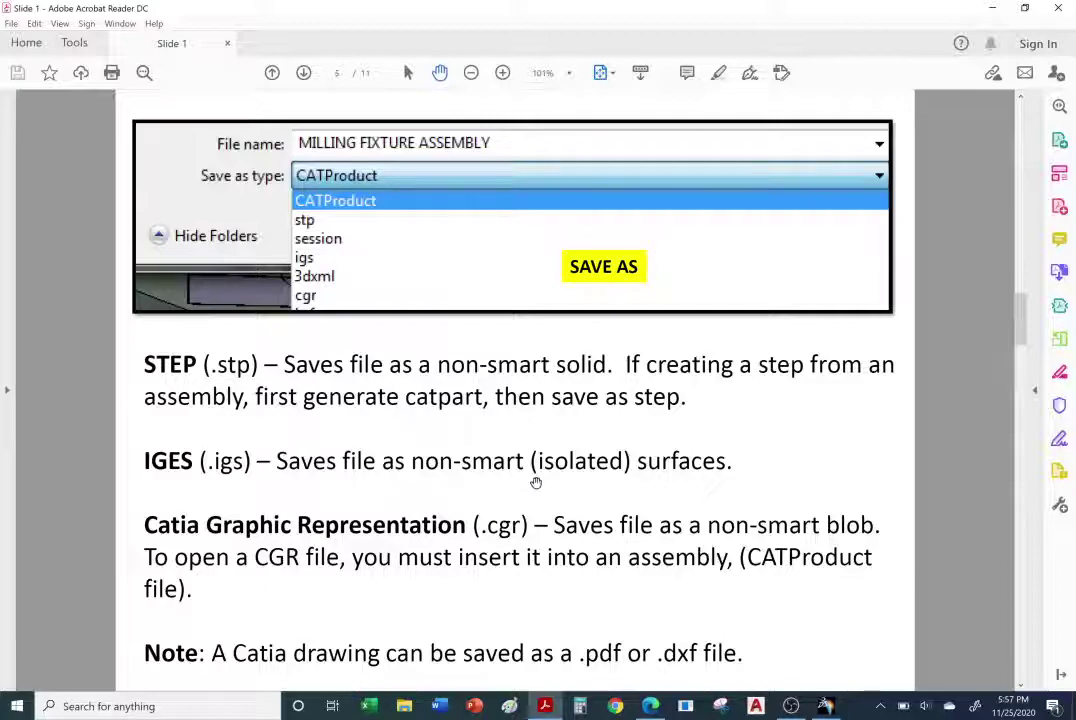
key("alt+Tab")
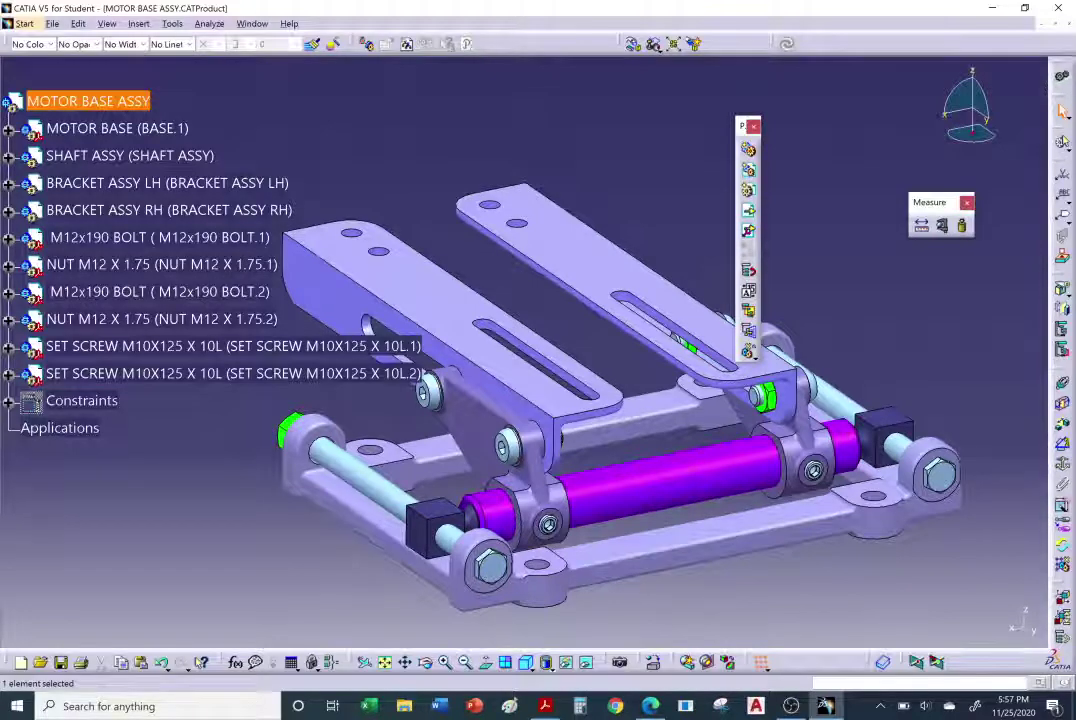
left_click(167, 183)
middle_click_drag(495, 470, 490, 430)
right_click(670, 533)
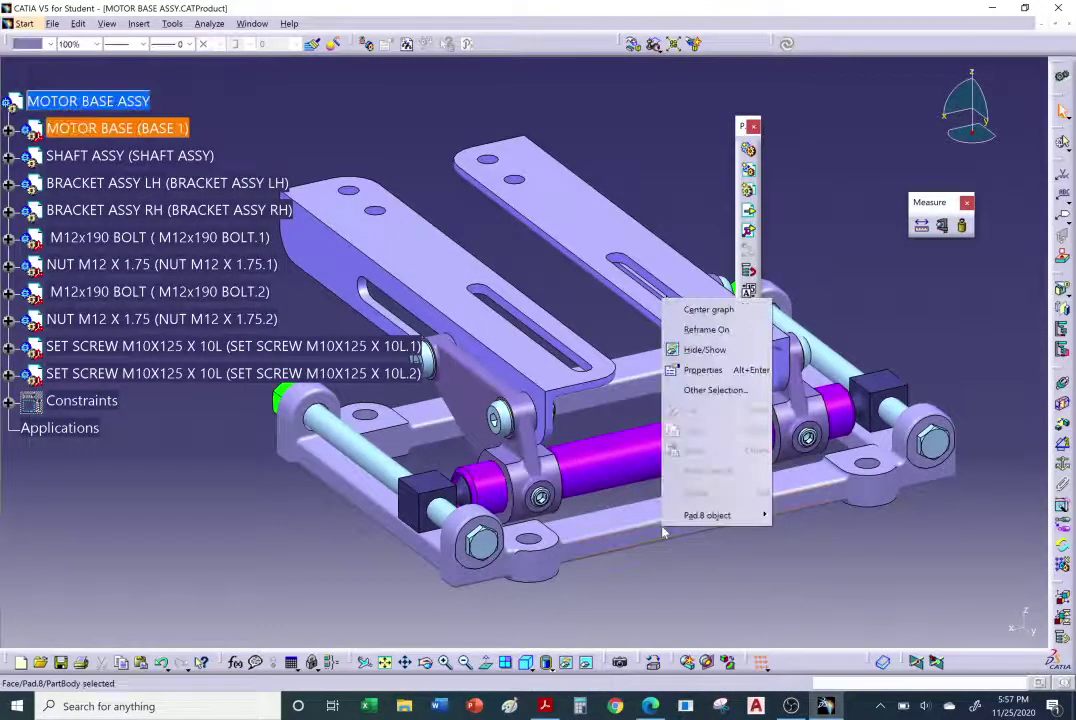
mouse_move(688, 521)
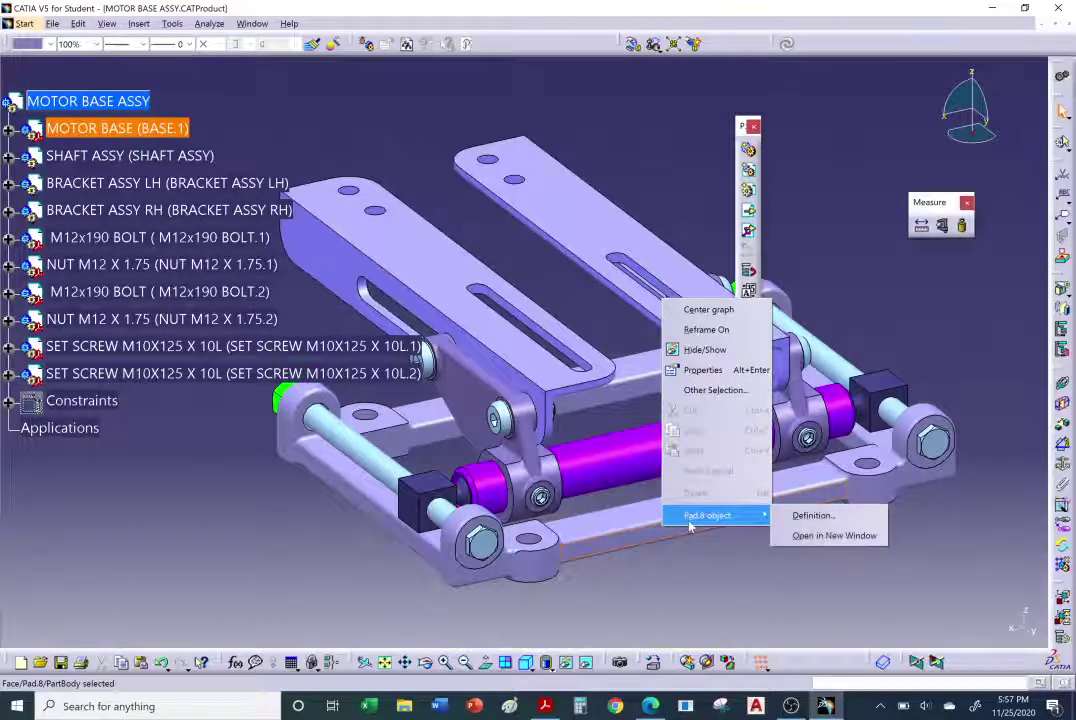
left_click(840, 535)
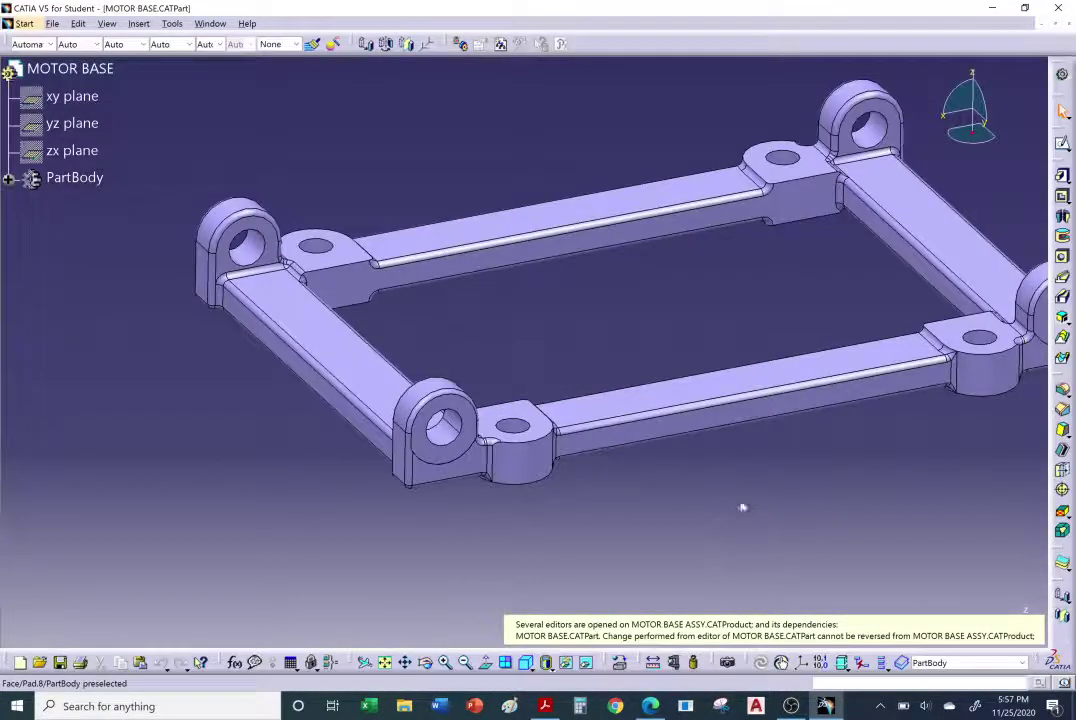
middle_click_drag(742, 507, 586, 370)
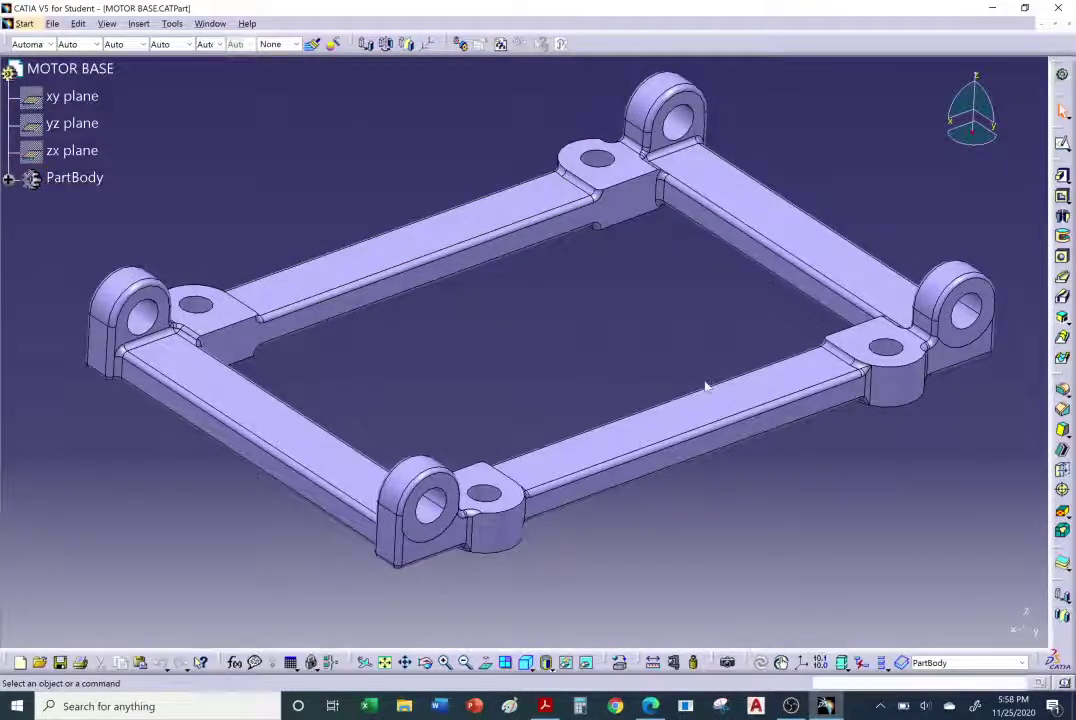
middle_click_drag(502, 432, 385, 291)
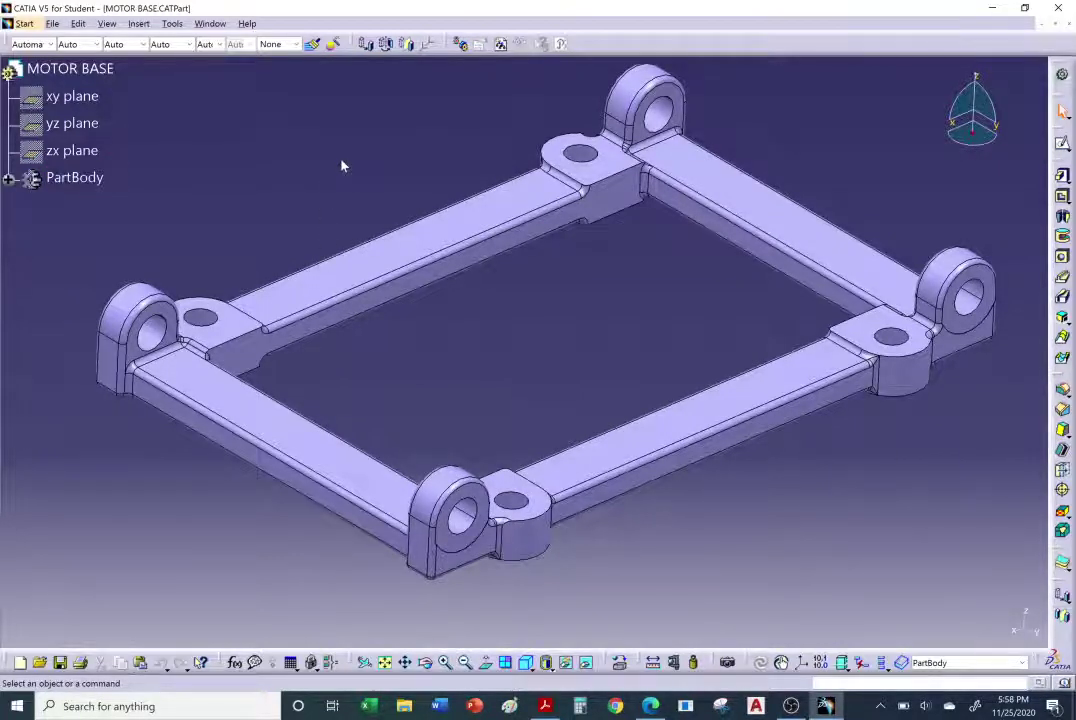
Save the MOTOR BASE part as an igs file named MOTOR BASE in the Motor Base Assy folder.
left_click(52, 23)
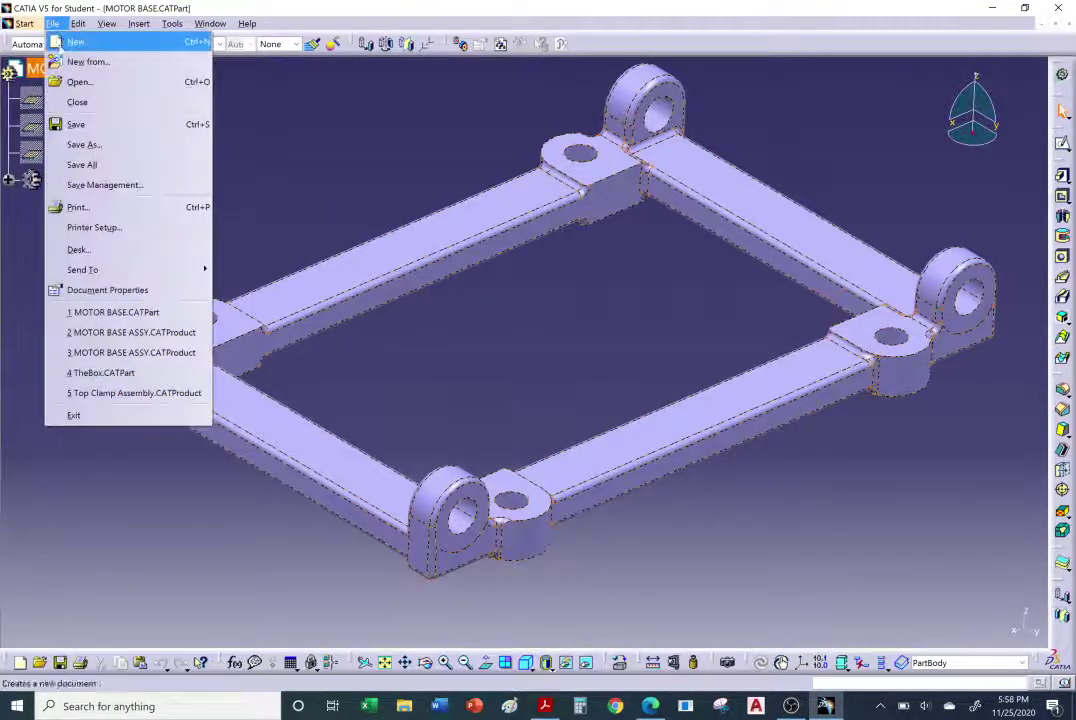
left_click(88, 145)
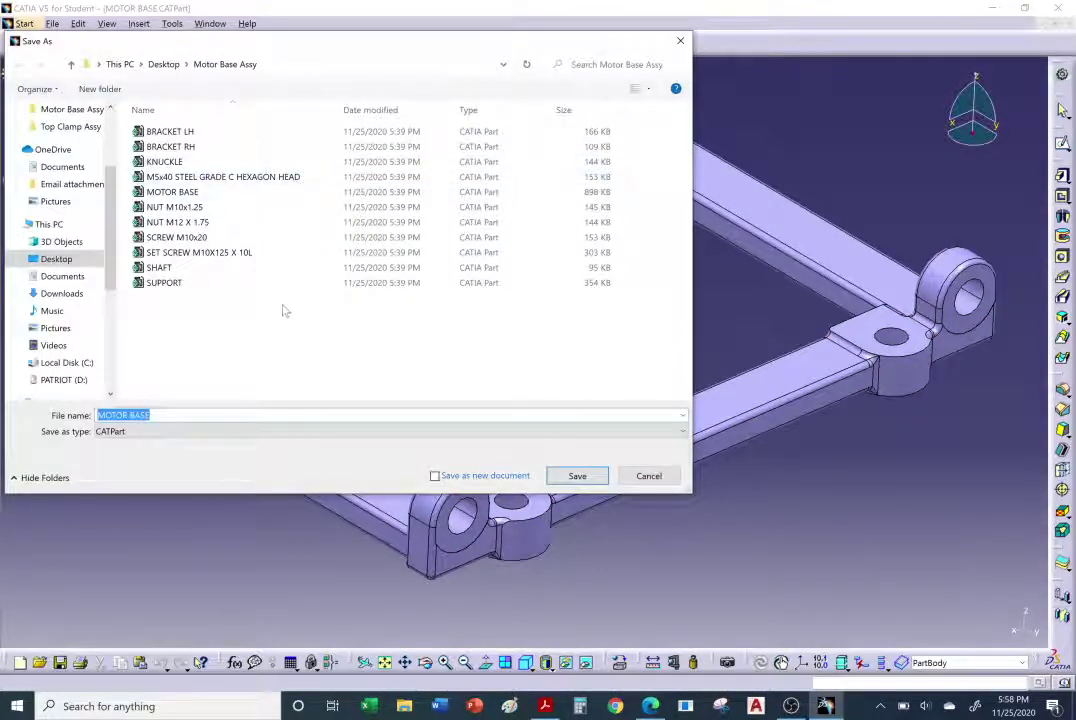
left_click(555, 432)
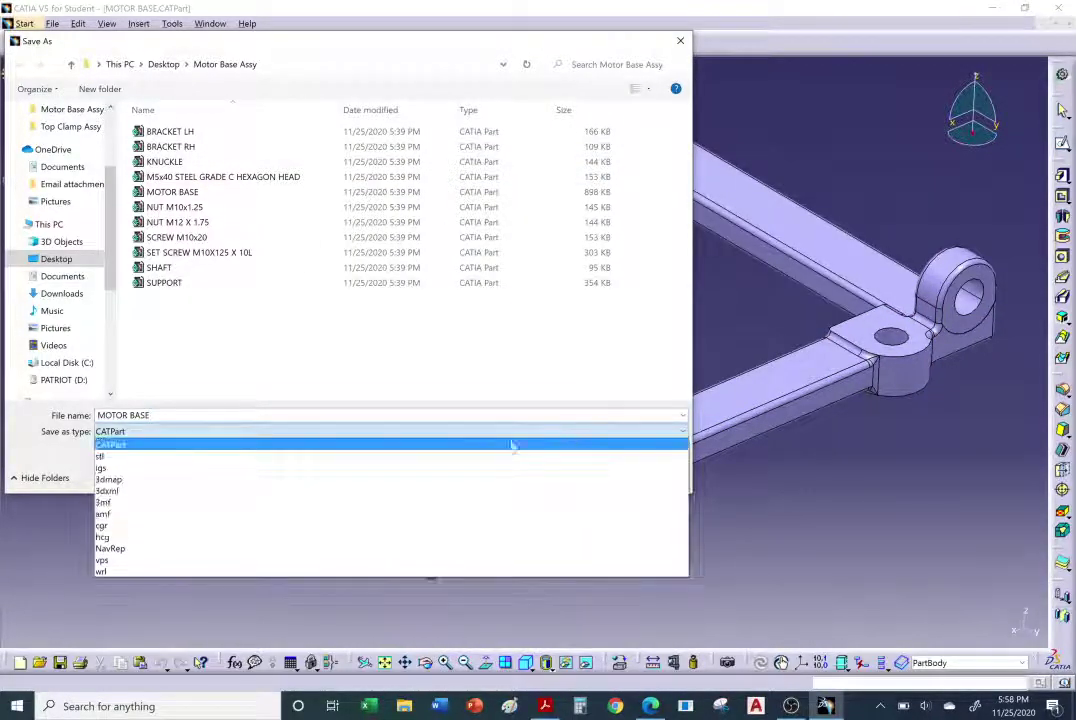
left_click(131, 470)
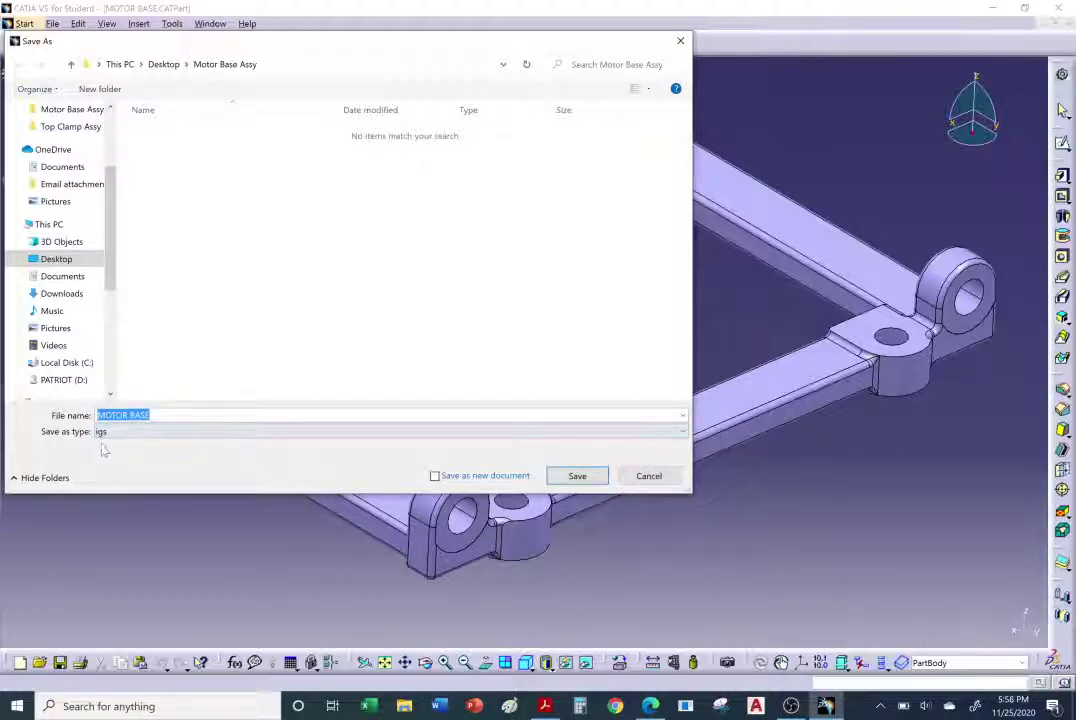
left_click(577, 476)
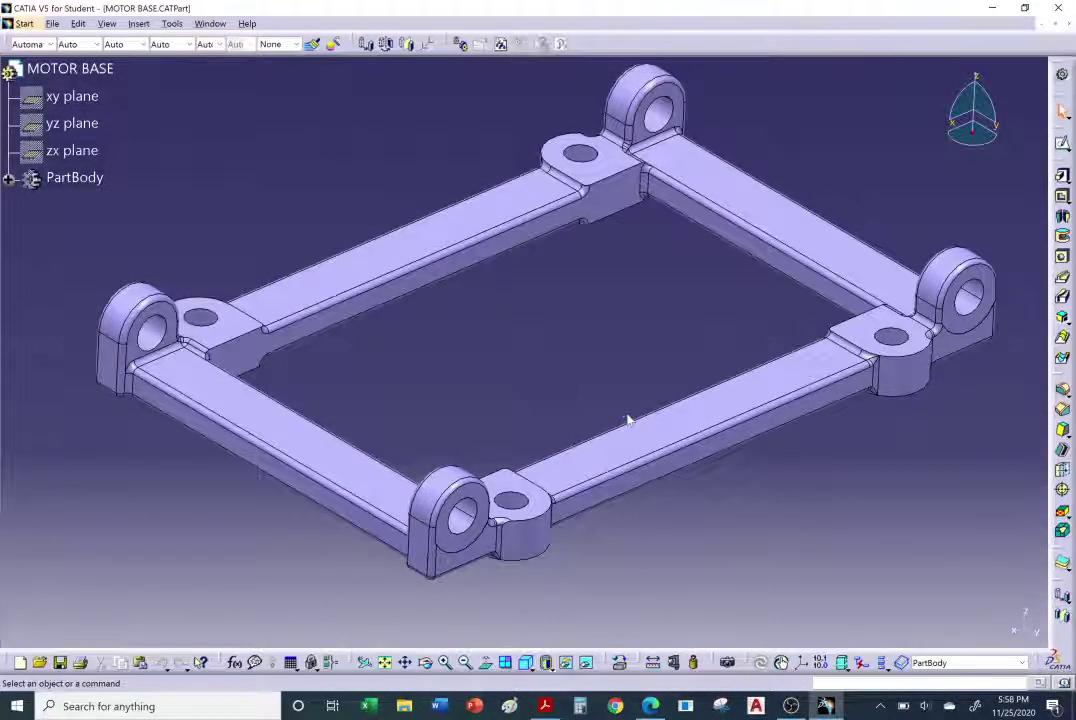
Open the MOTOR BASE.igs file from the Motor Base Assy folder.
left_click(53, 24)
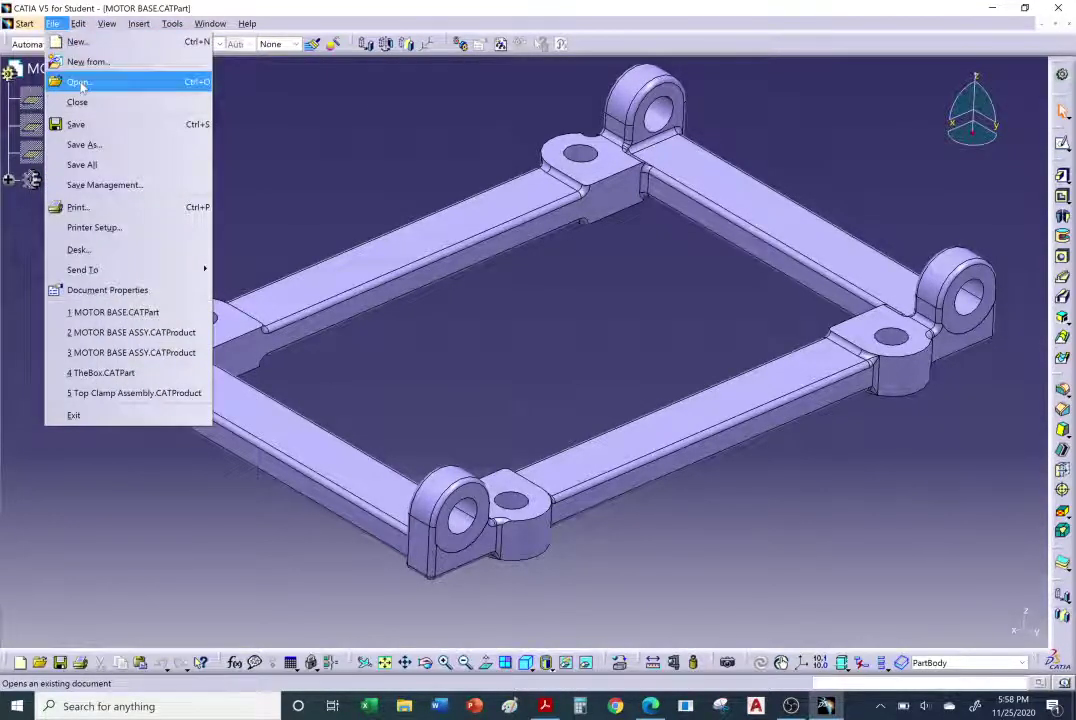
left_click(218, 148)
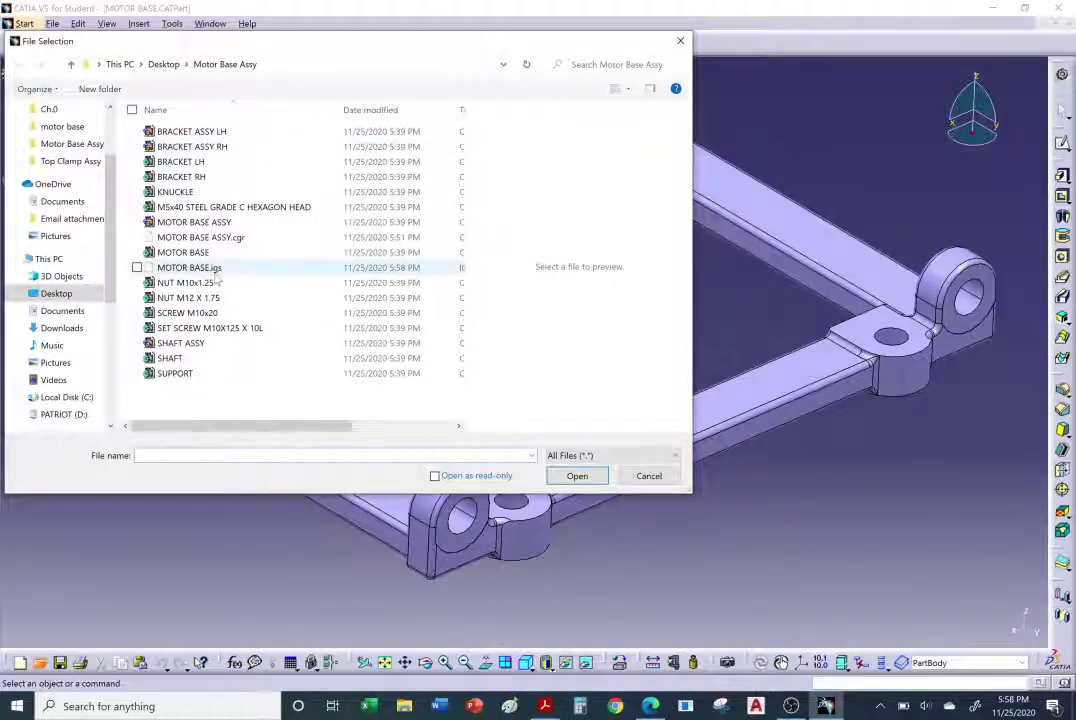
left_click(205, 268)
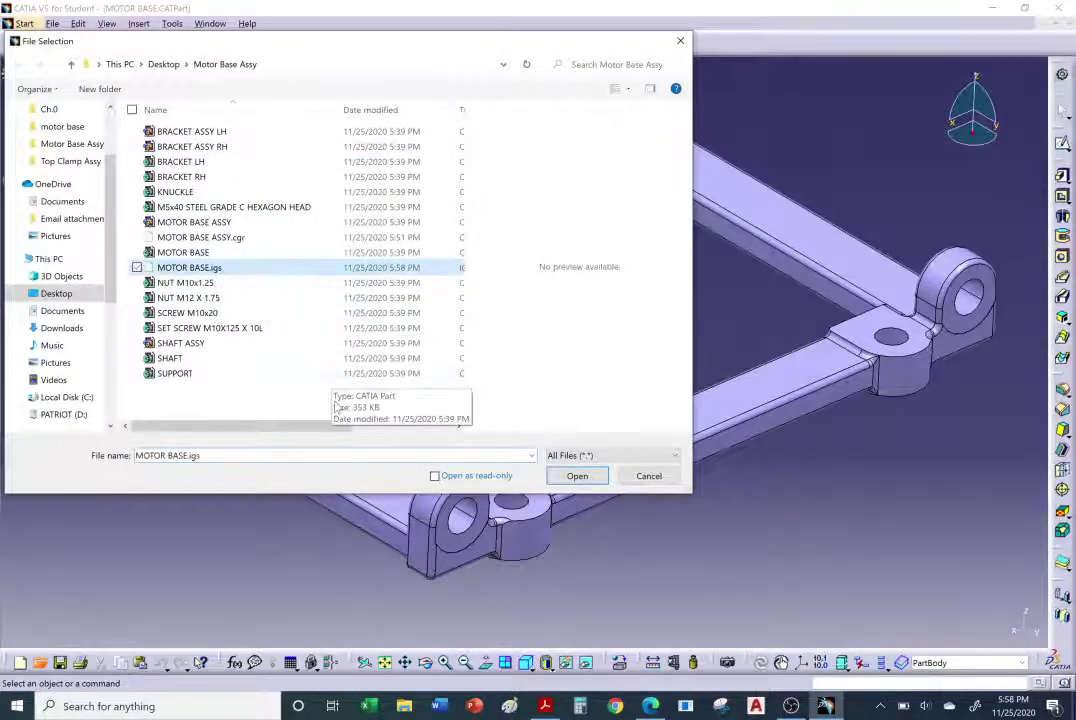
left_click(575, 478)
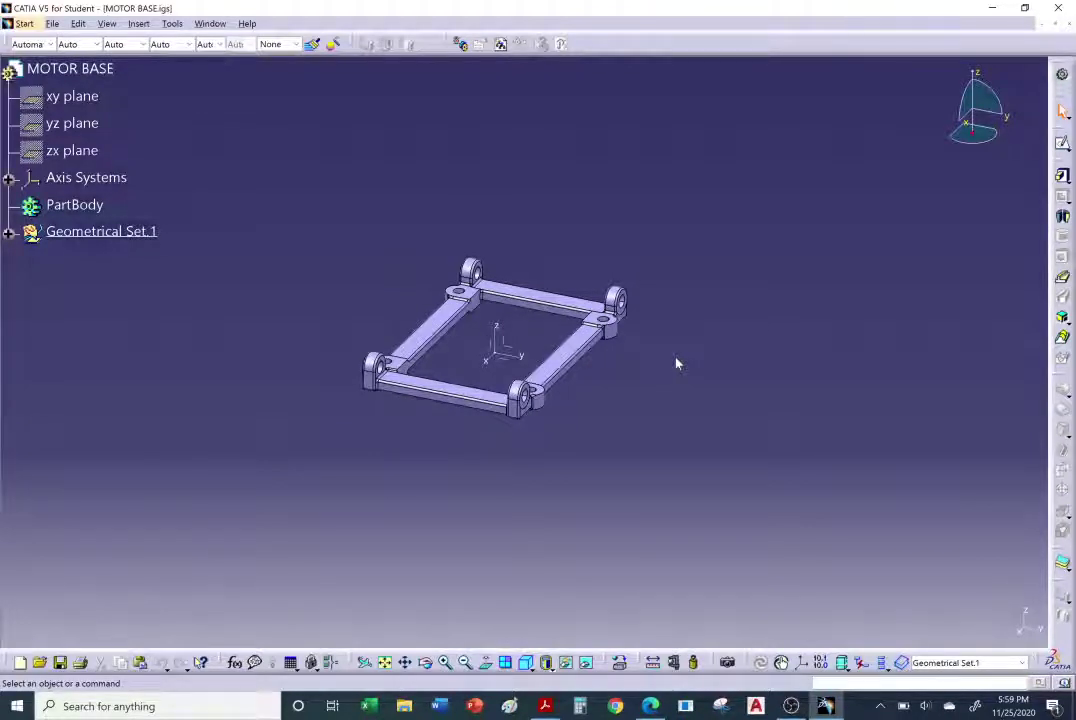
middle_click_drag(639, 389, 476, 398)
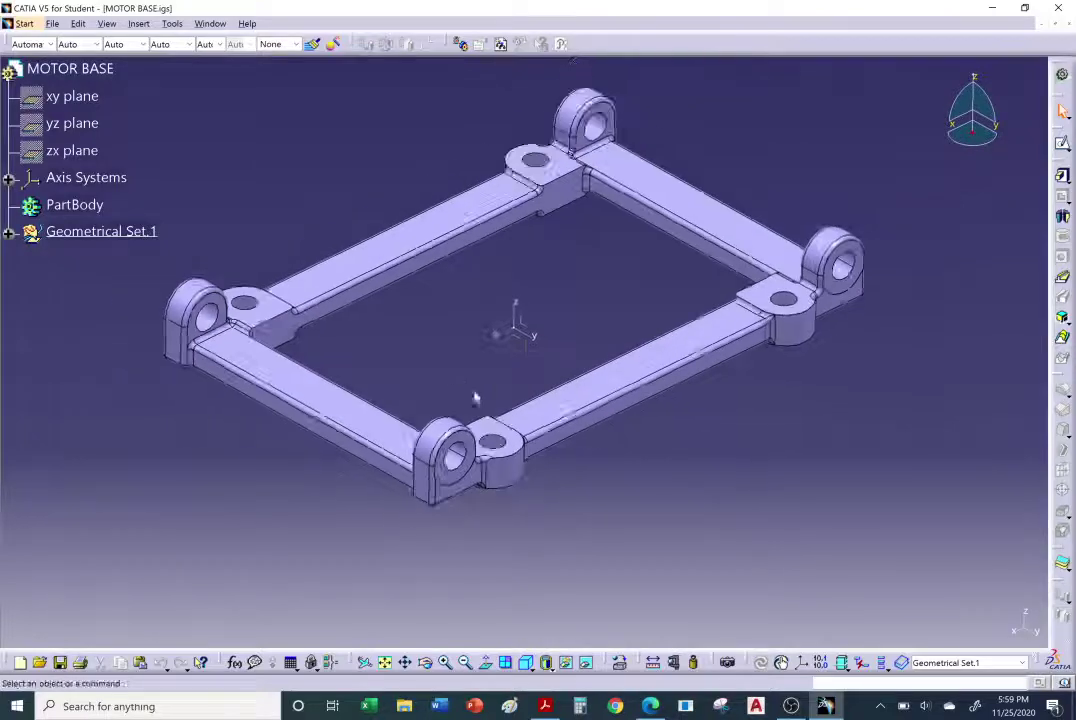
Expand Geometrical Set.1, hide the top surface around a corner mounting pad's hole and inspect the inside of the surface model.
left_click(9, 234)
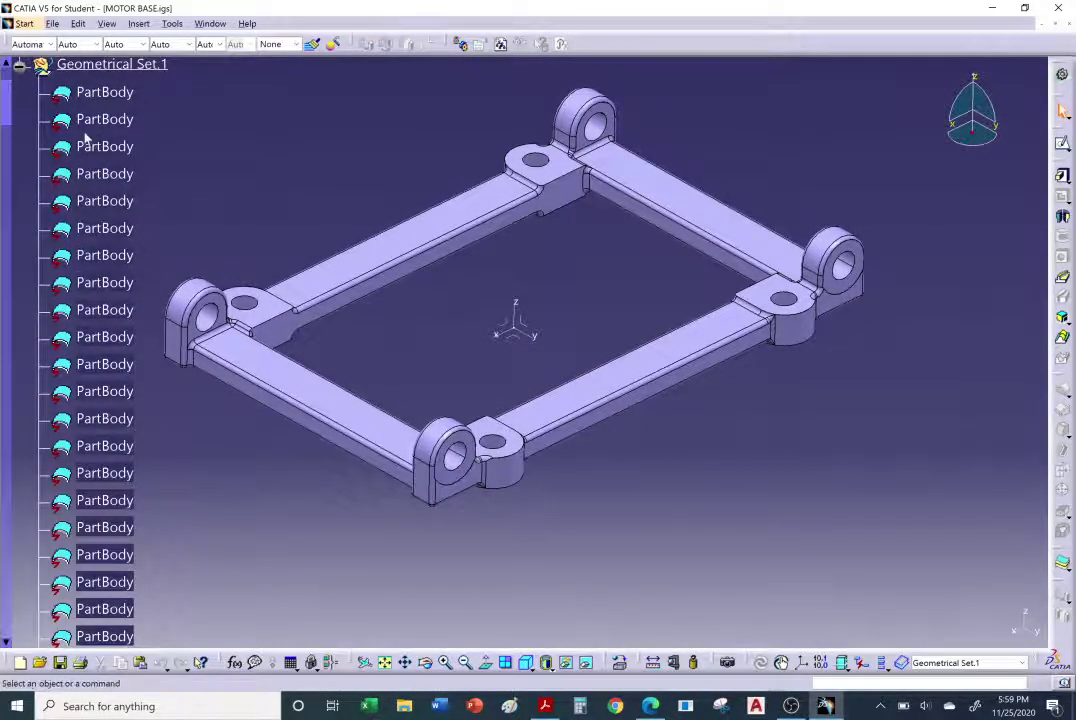
middle_click_drag(405, 490, 455, 330)
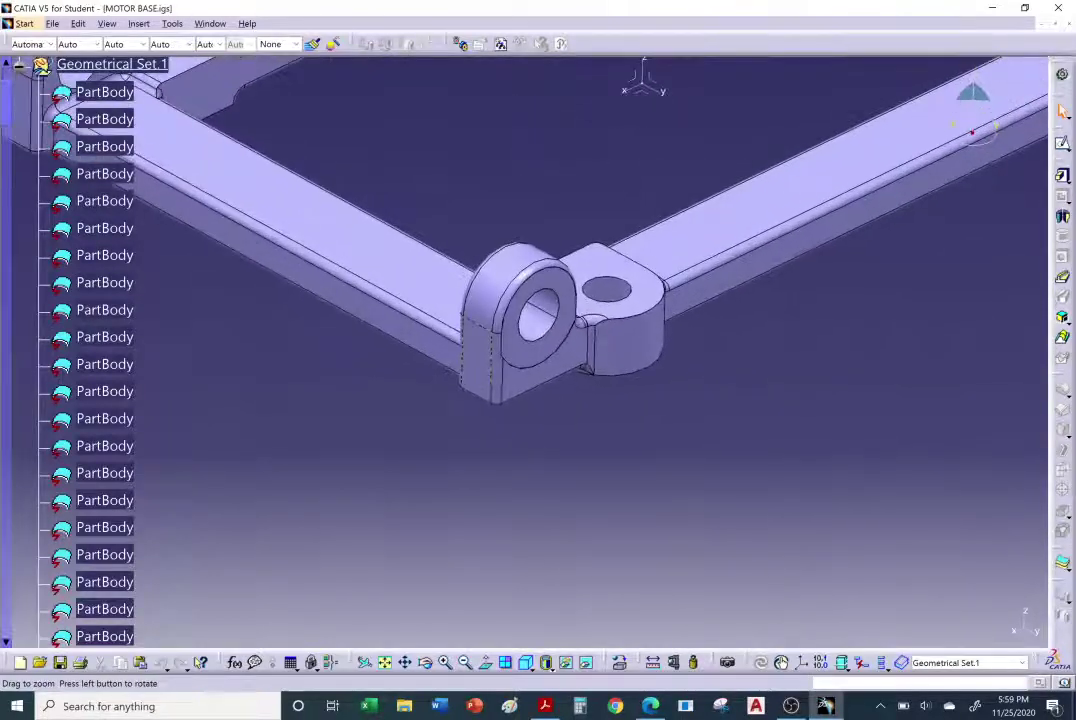
middle_click_drag(584, 449, 564, 391)
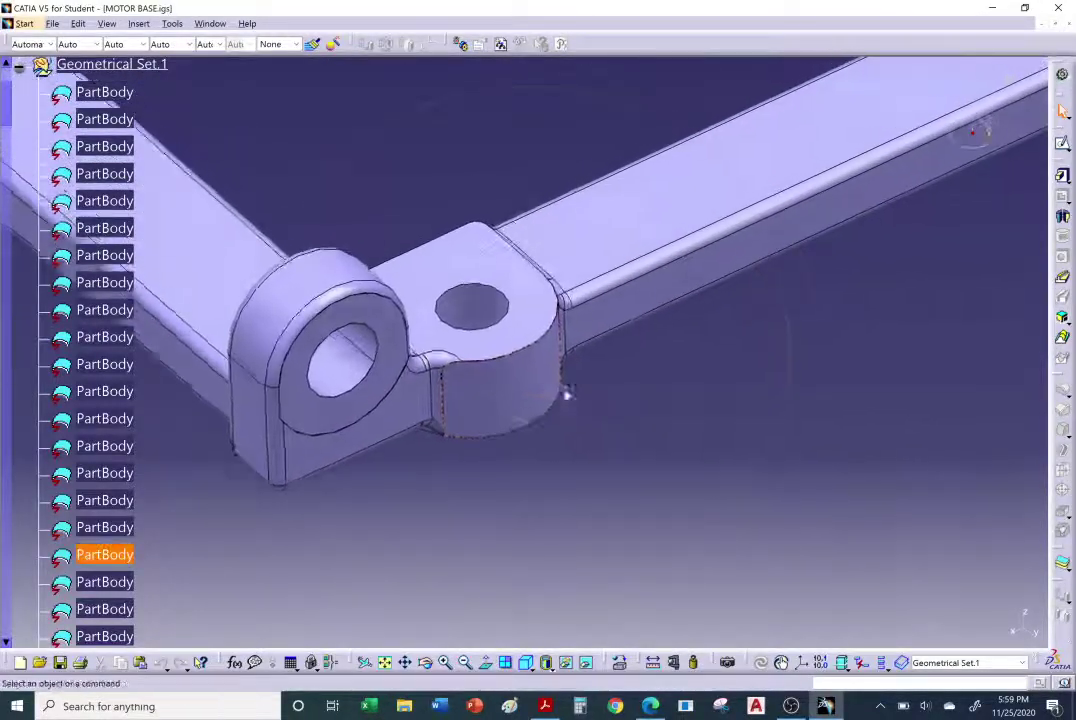
right_click(476, 260)
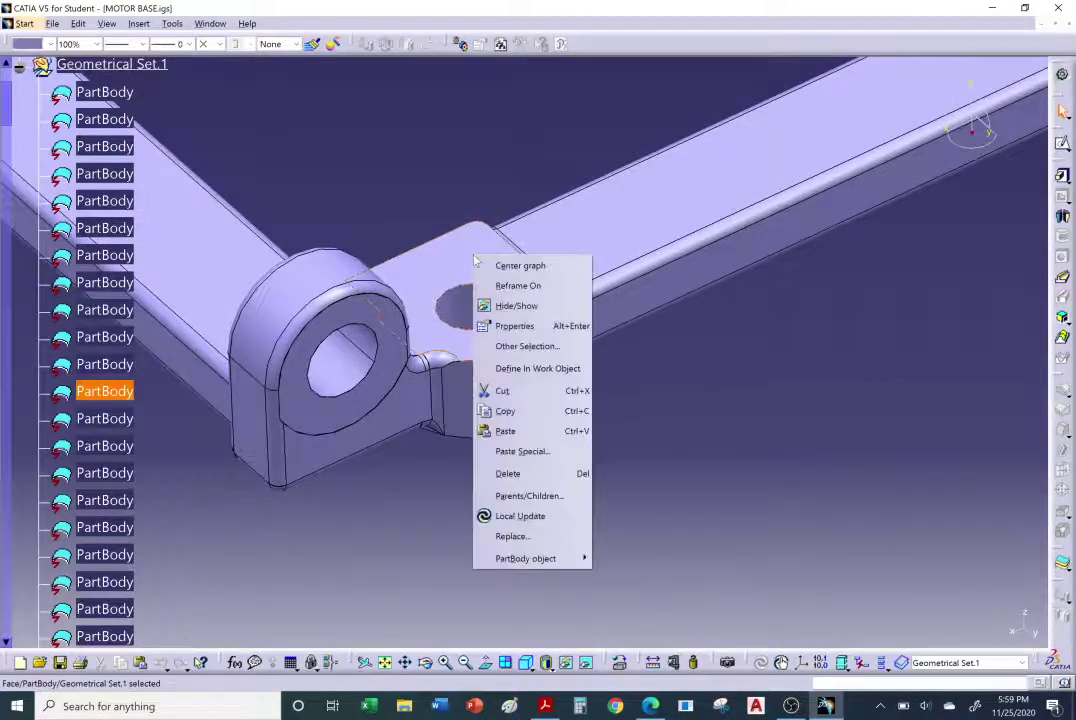
left_click(512, 294)
mouse_move(516, 305)
middle_mouse_down()
mouse_move(528, 300)
mouse_move(413, 390)
mouse_move(528, 288)
mouse_move(480, 384)
mouse_move(348, 432)
mouse_move(607, 341)
mouse_move(787, 362)
mouse_move(480, 348)
mouse_move(670, 391)
mouse_move(623, 463)
mouse_move(456, 435)
mouse_move(418, 322)
mouse_move(730, 365)
mouse_move(744, 420)
mouse_move(588, 324)
mouse_move(737, 408)
mouse_move(759, 403)
mouse_move(711, 319)
mouse_move(720, 298)
mouse_move(533, 298)
middle_mouse_up()
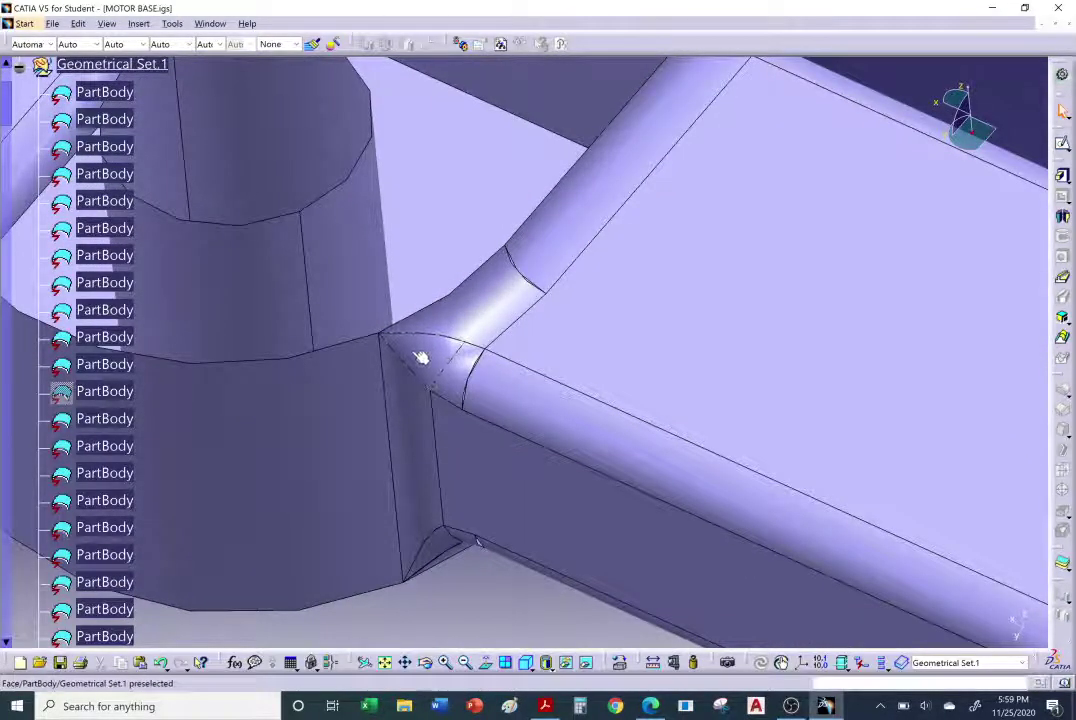
middle_click_drag(498, 353, 509, 391, "ctrl")
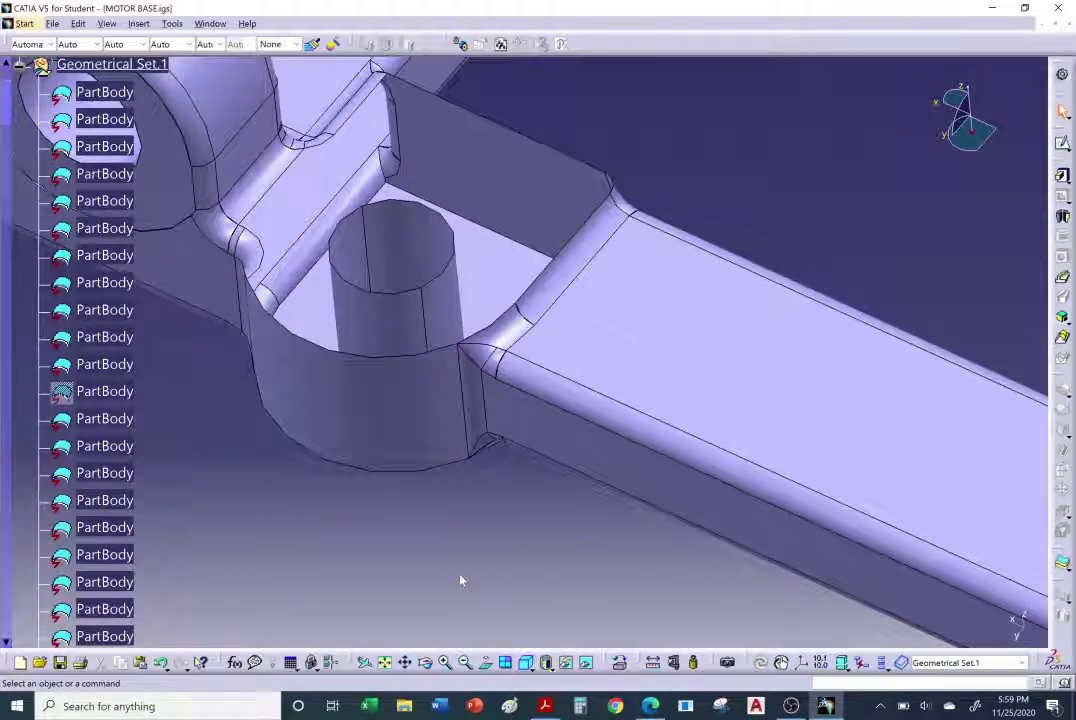
Switch to Microsoft Edge to view the Mooney M10 aircraft image, and return to the MOTOR BASE.igs model in CATIA.
left_click(650, 706)
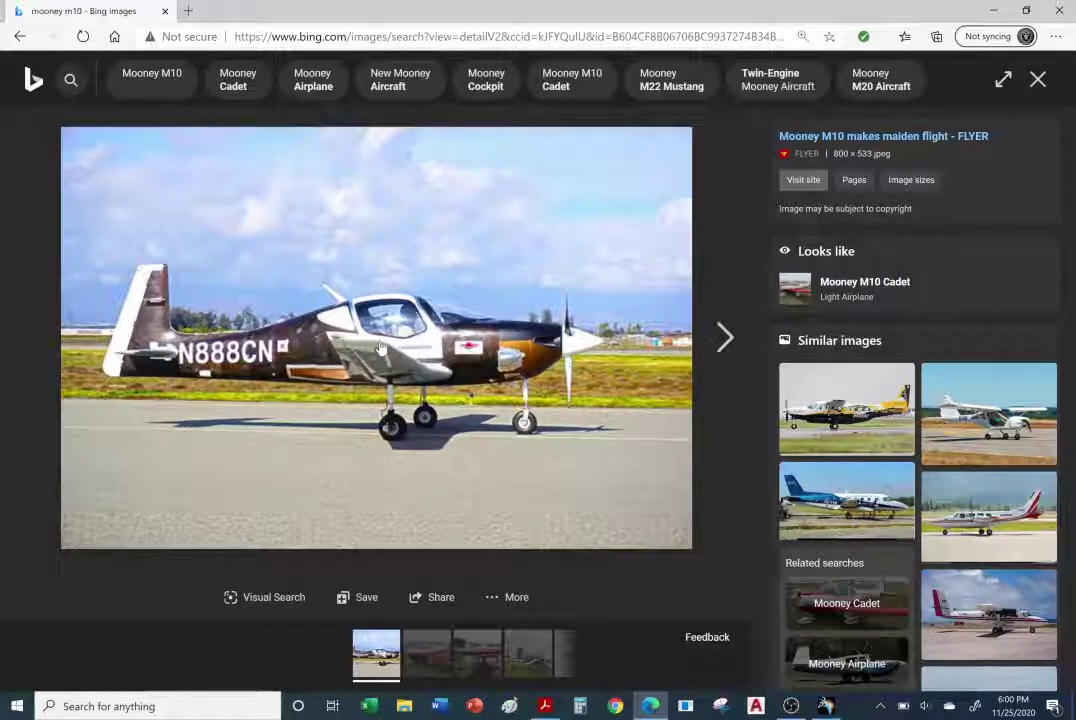
left_click(826, 706)
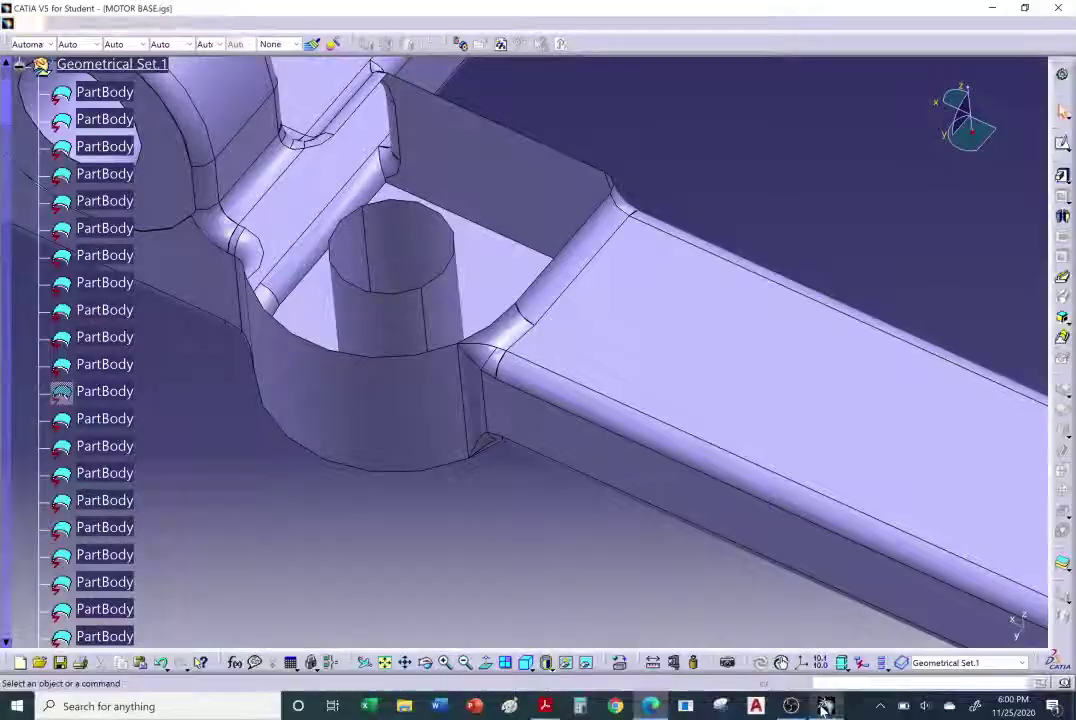
middle_click_drag(673, 517, 521, 442)
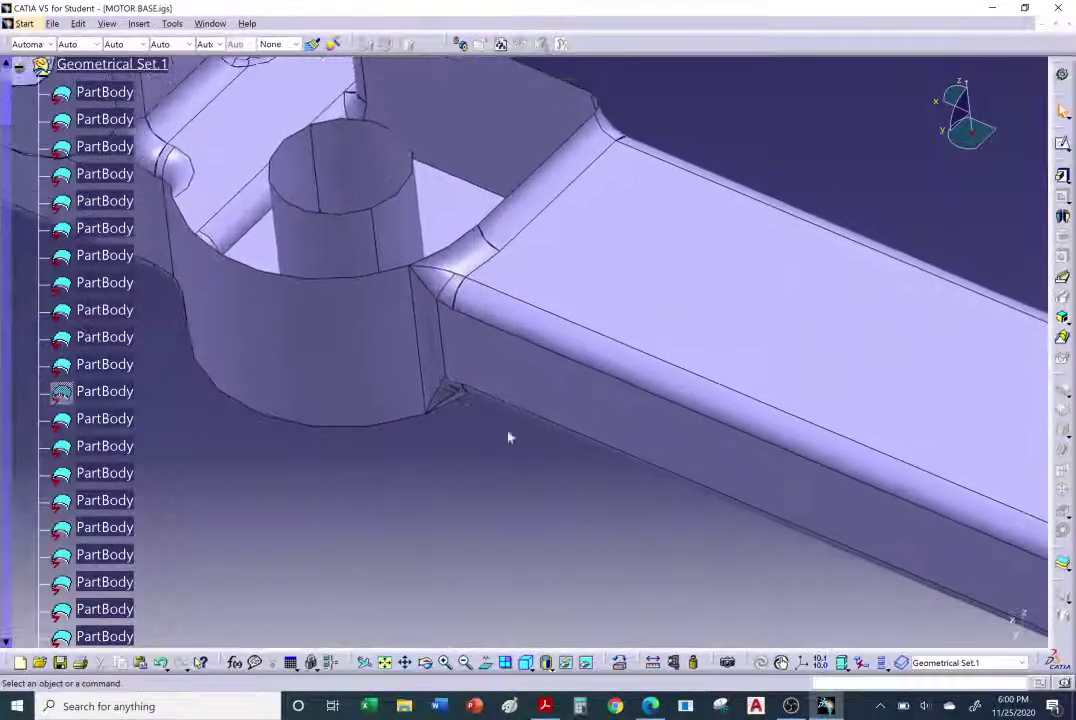
Show the hidden top surface around the corner mounting pad's hole again.
right_click(130, 395)
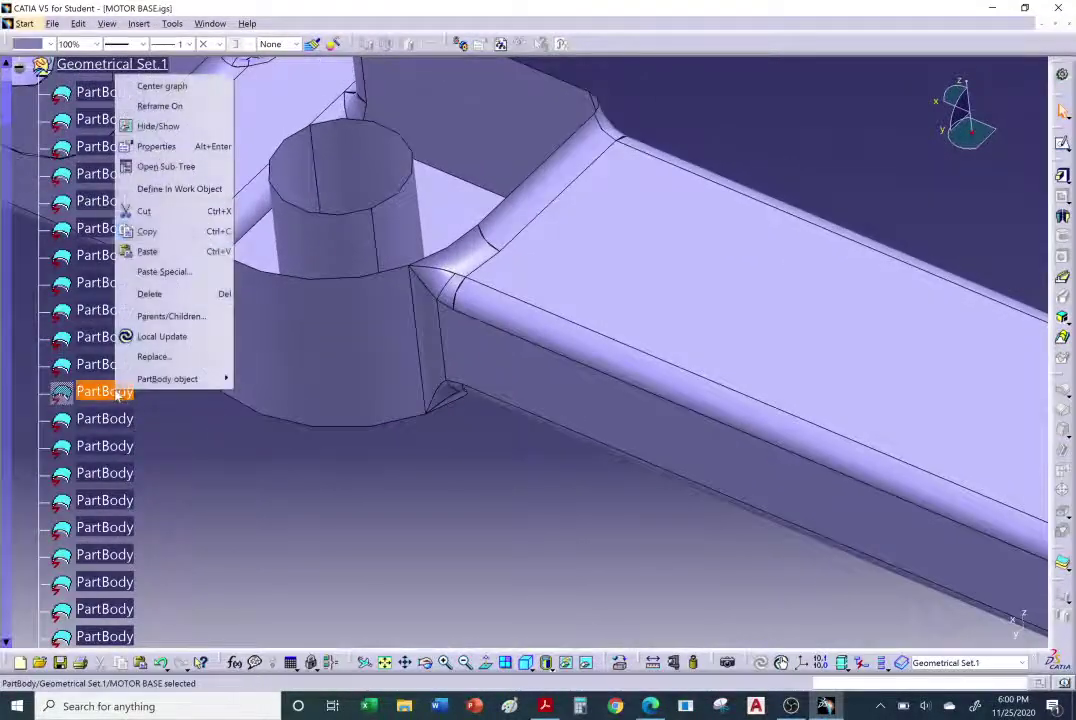
left_click(150, 125)
middle_click_drag(203, 258, 516, 286)
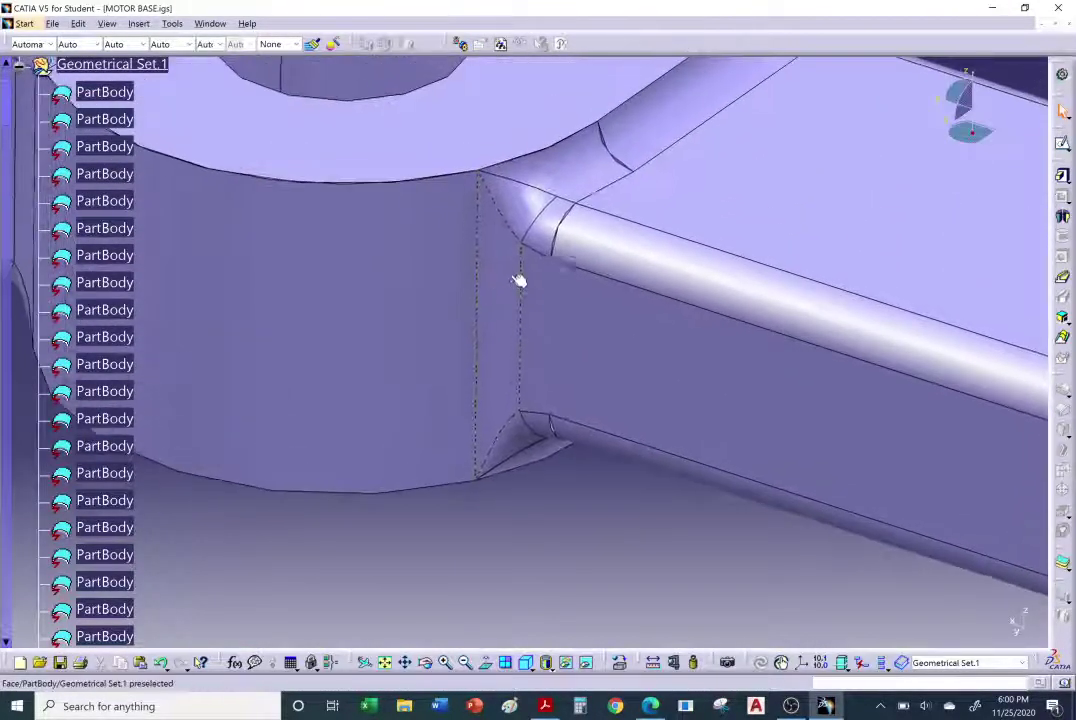
Hide the small upper and lower fillet surfaces where the mounting pad meets the side rail, and inspect the gaps.
right_click(519, 217)
left_click(535, 263)
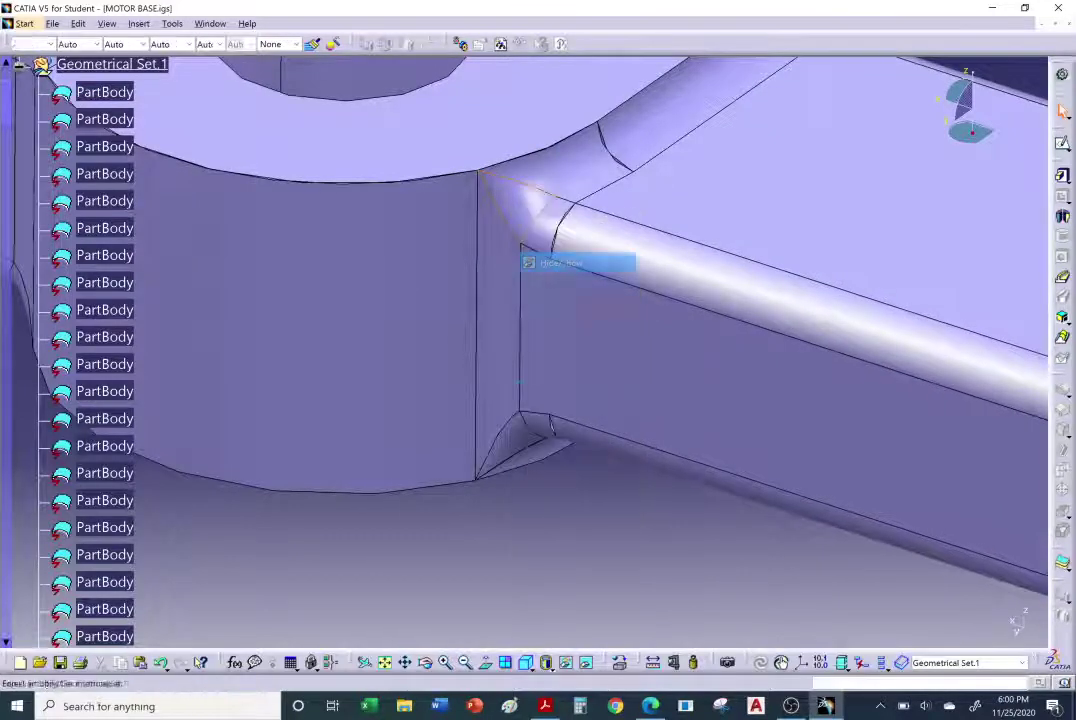
right_click(516, 435)
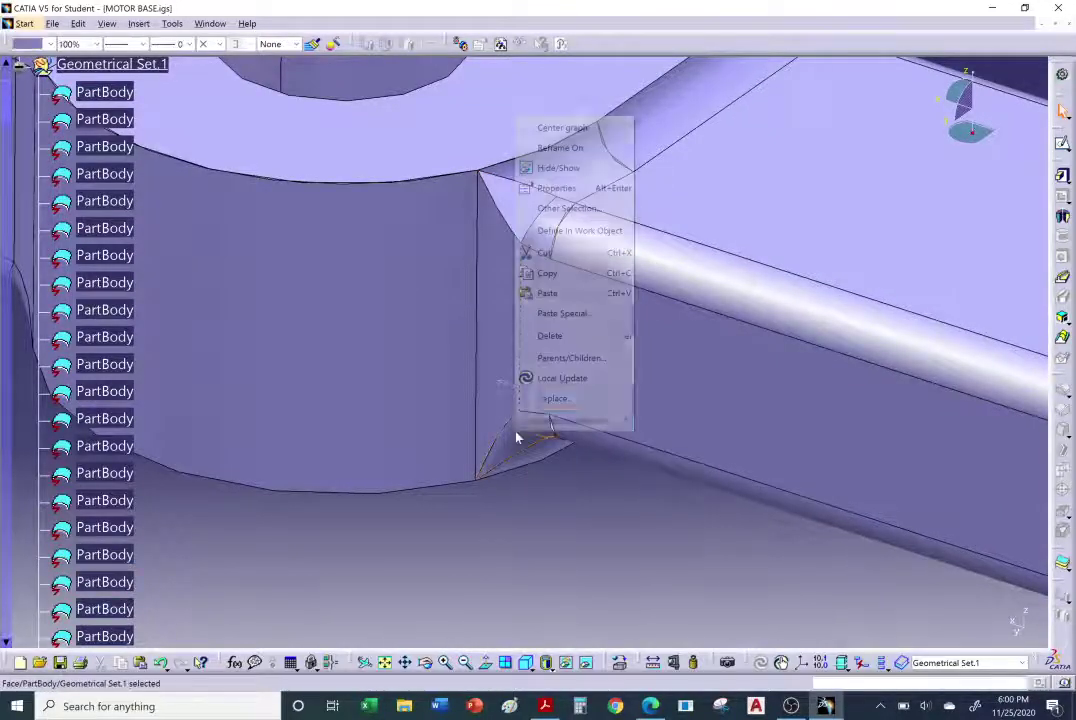
left_click(548, 185)
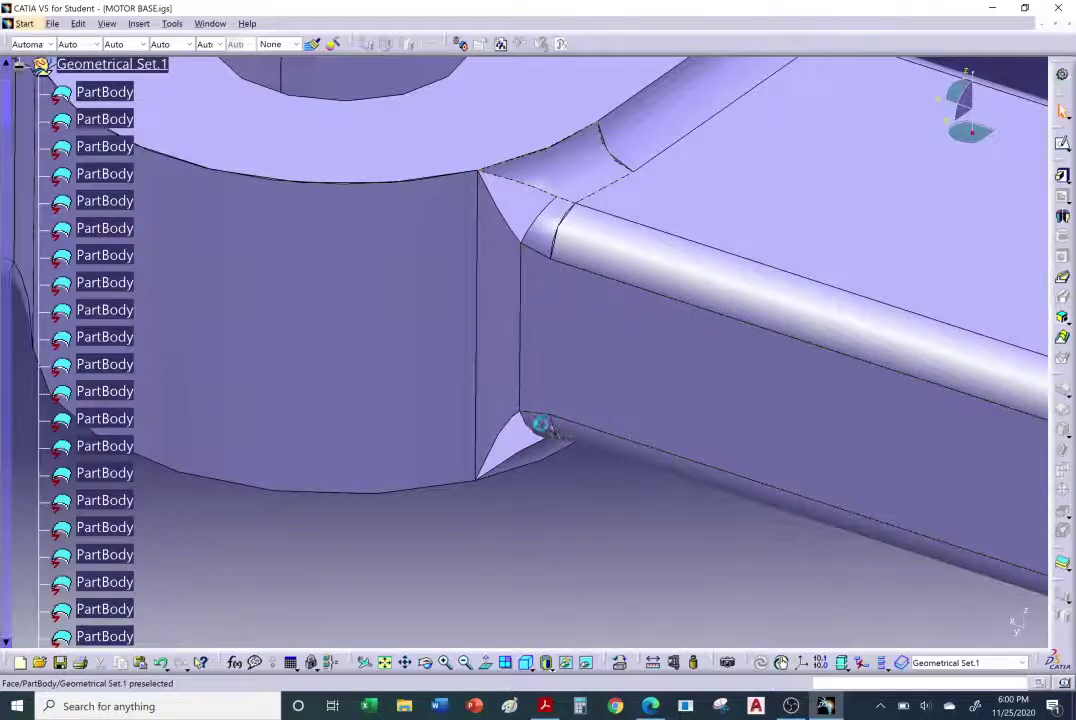
right_click(543, 435)
left_click(585, 161)
middle_click_drag(590, 350, 528, 312)
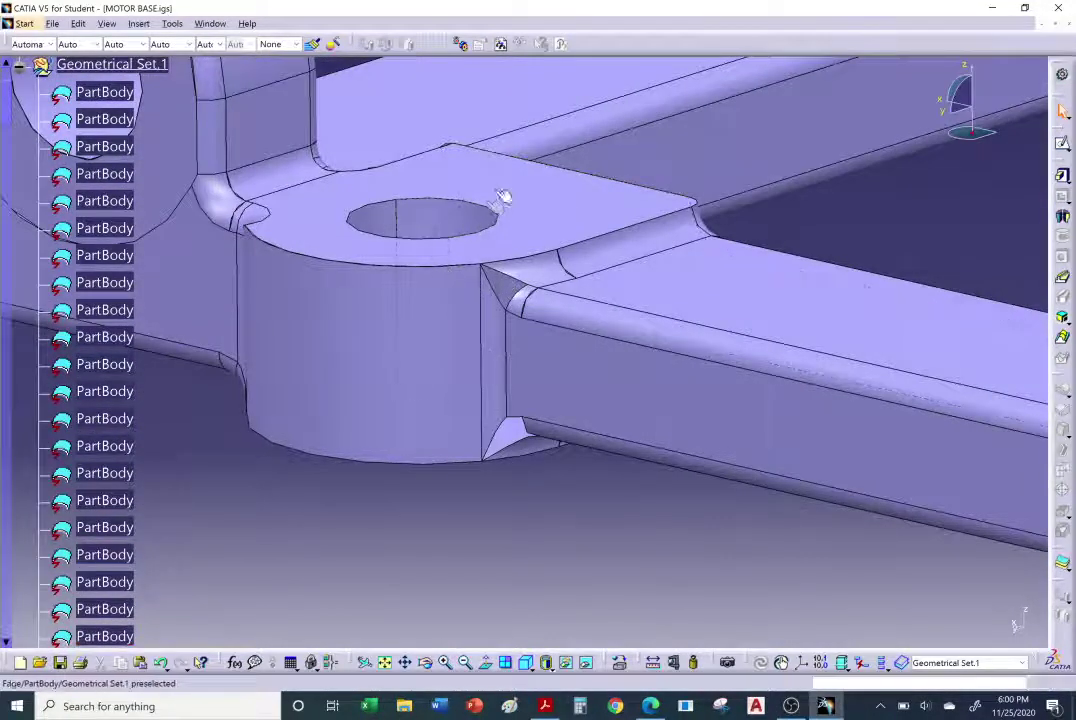
middle_click_drag(493, 346, 509, 324)
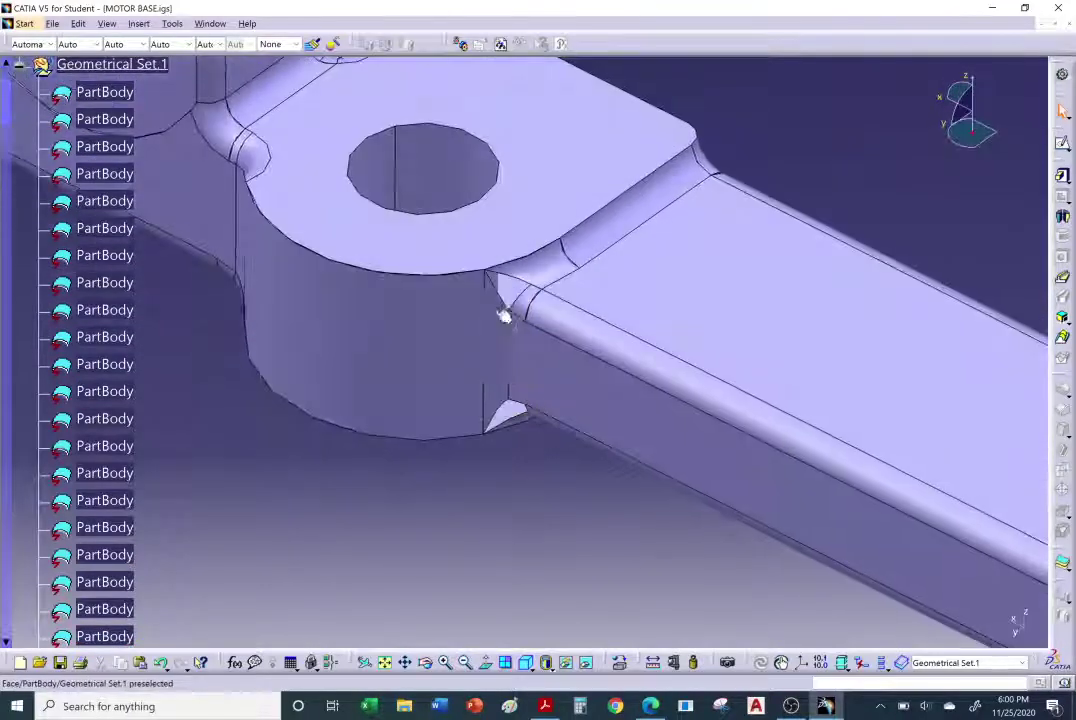
middle_click_drag(286, 475, 319, 484, "ctrl")
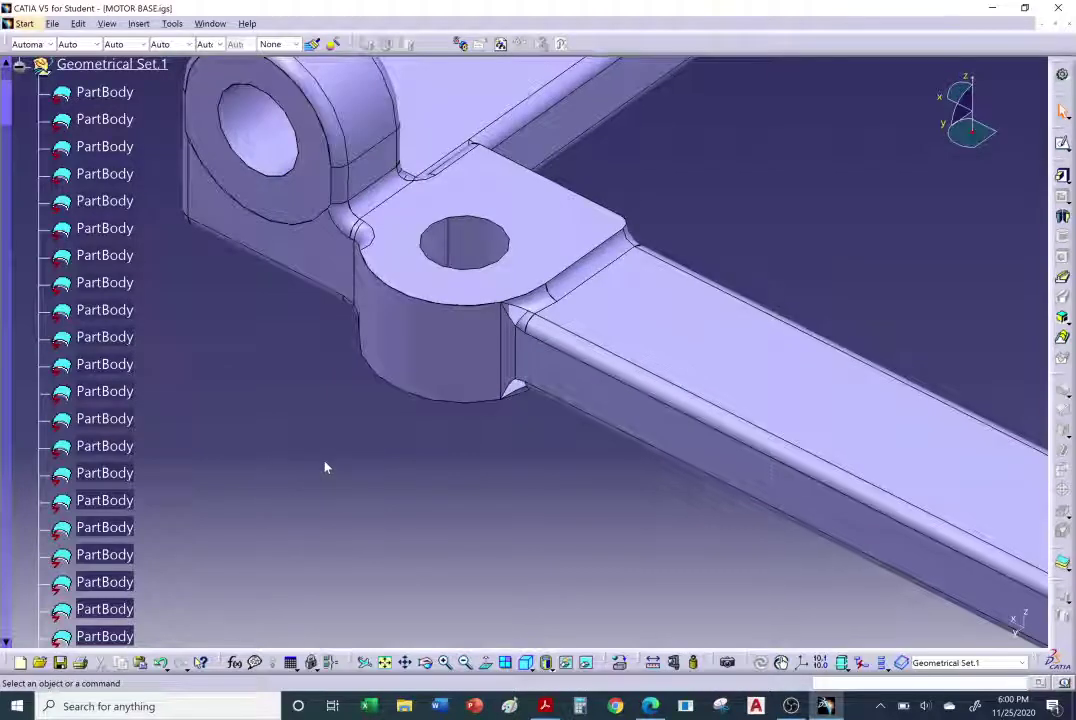
Collapse Geometrical Set.1 and bring the whole motor base into view.
left_click(19, 66)
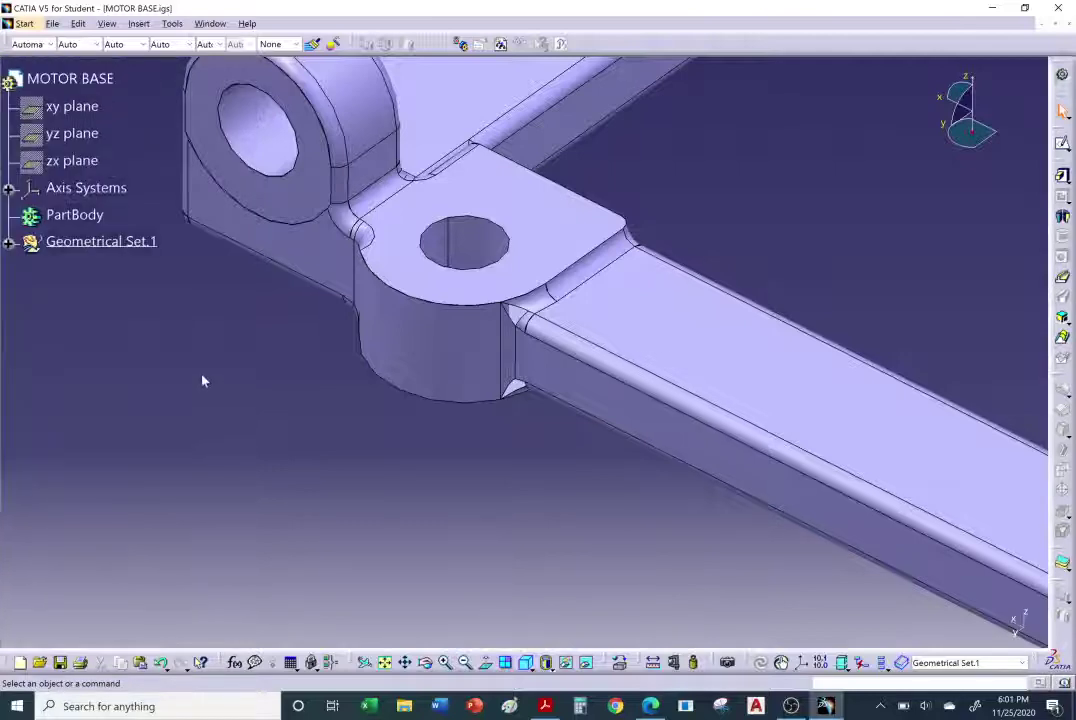
middle_click_drag(298, 320, 532, 352, "ctrl")
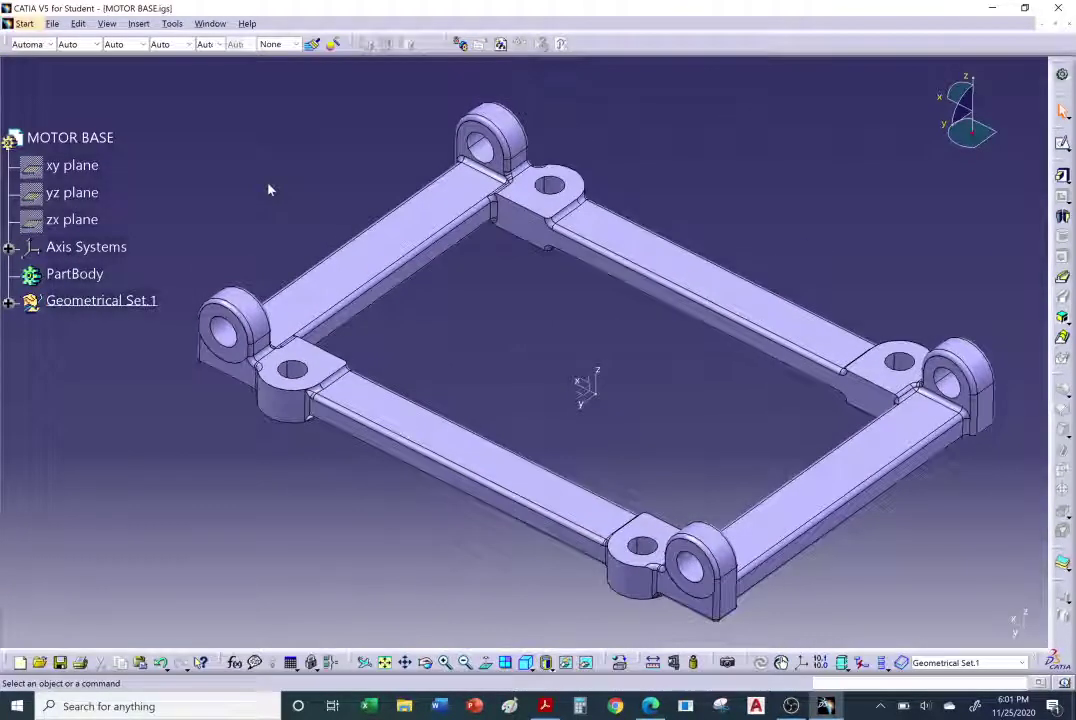
middle_click_drag(268, 190, 256, 155)
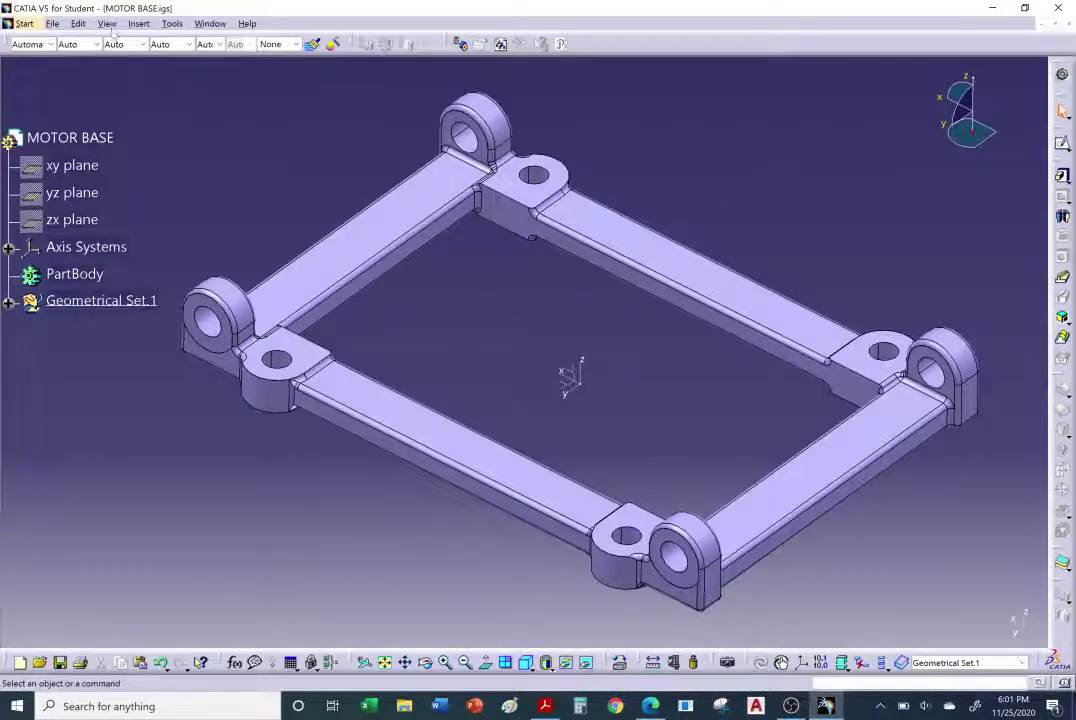
Open the lighting settings and compare the one-light and no-light modes on the motor base, finishing with two lights.
left_click(110, 24)
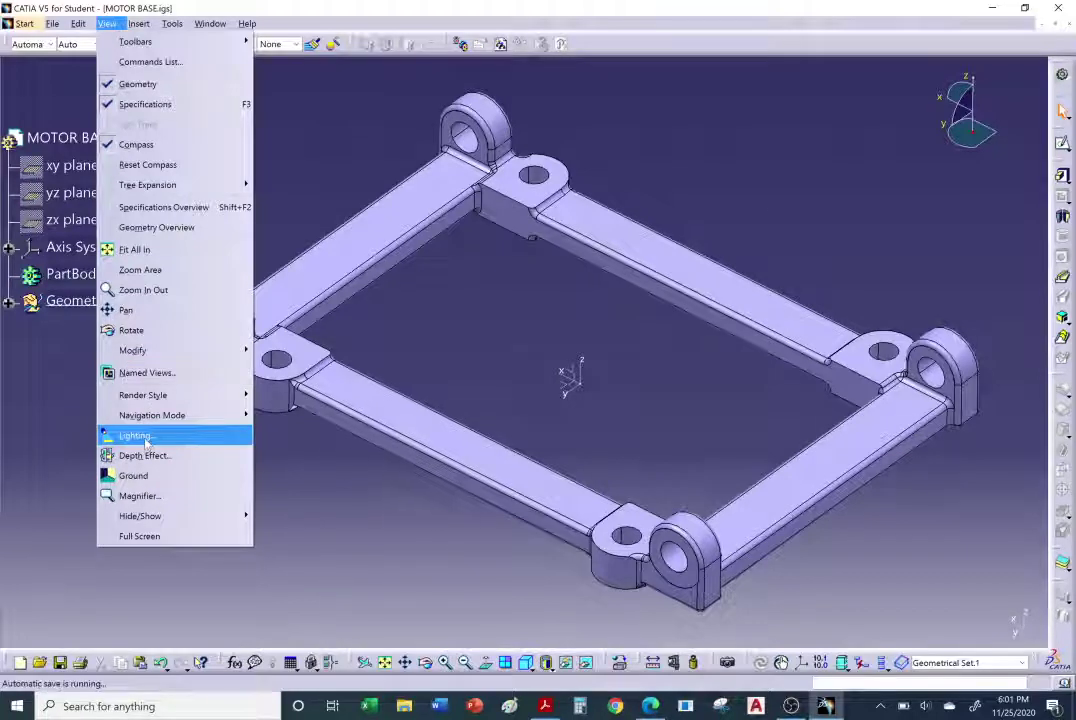
left_click(147, 437)
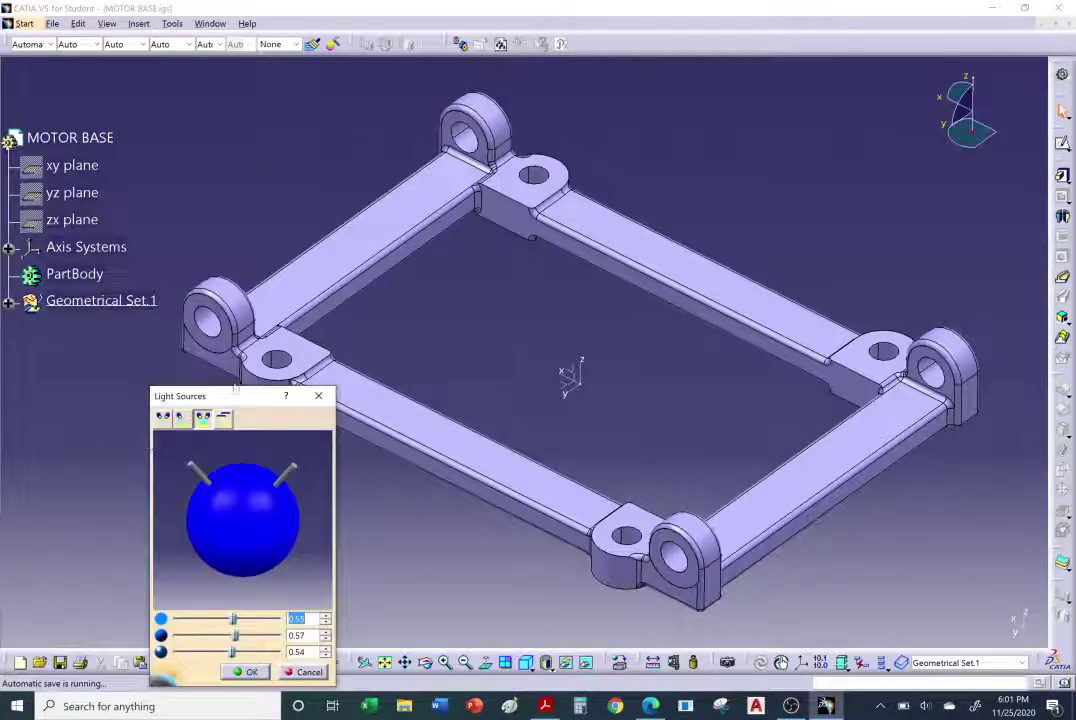
left_click_drag(284, 408, 894, 116)
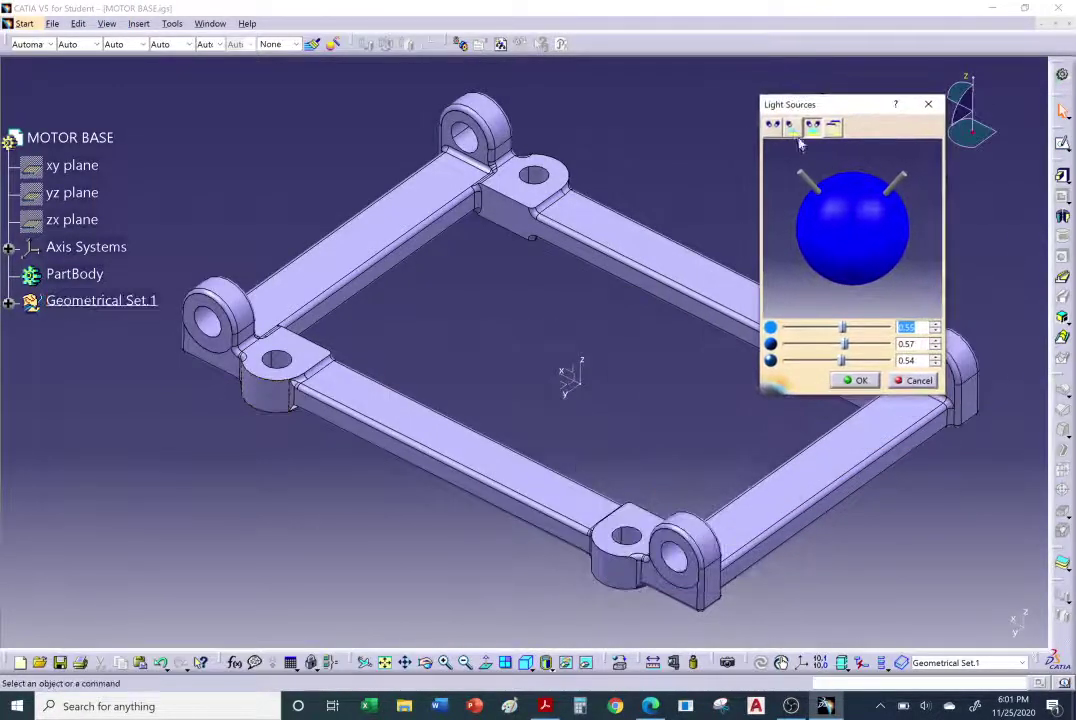
left_click(792, 127)
mouse_move(512, 403)
middle_mouse_down()
mouse_move(516, 250)
mouse_move(560, 209)
mouse_move(504, 383)
middle_mouse_up()
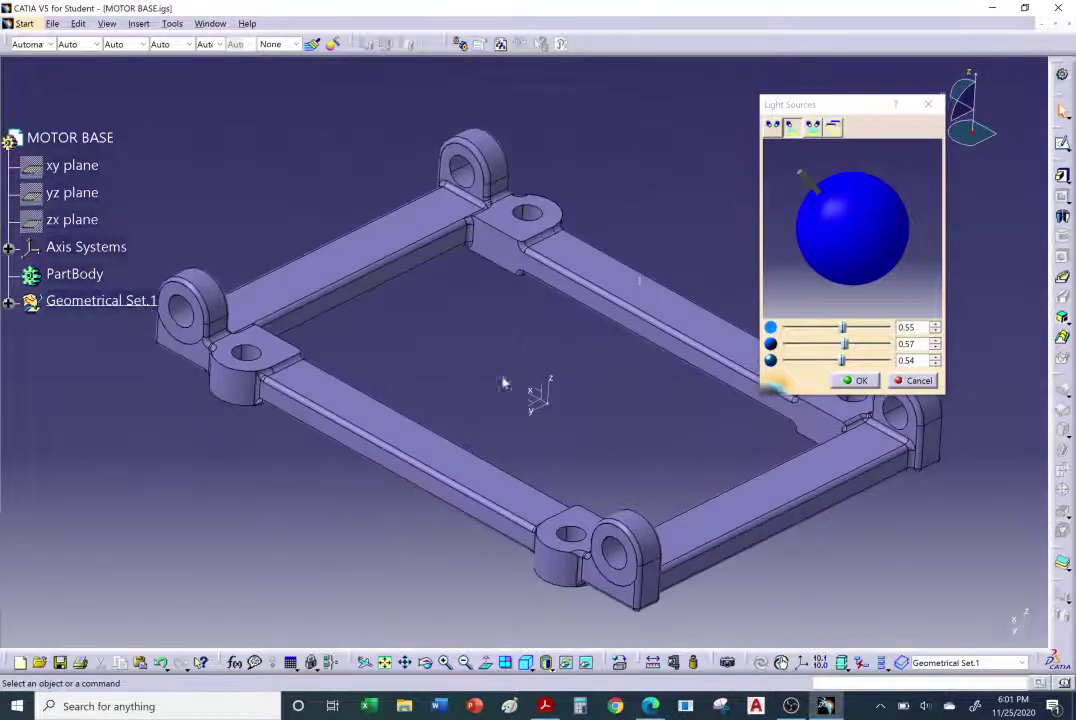
left_click(772, 126)
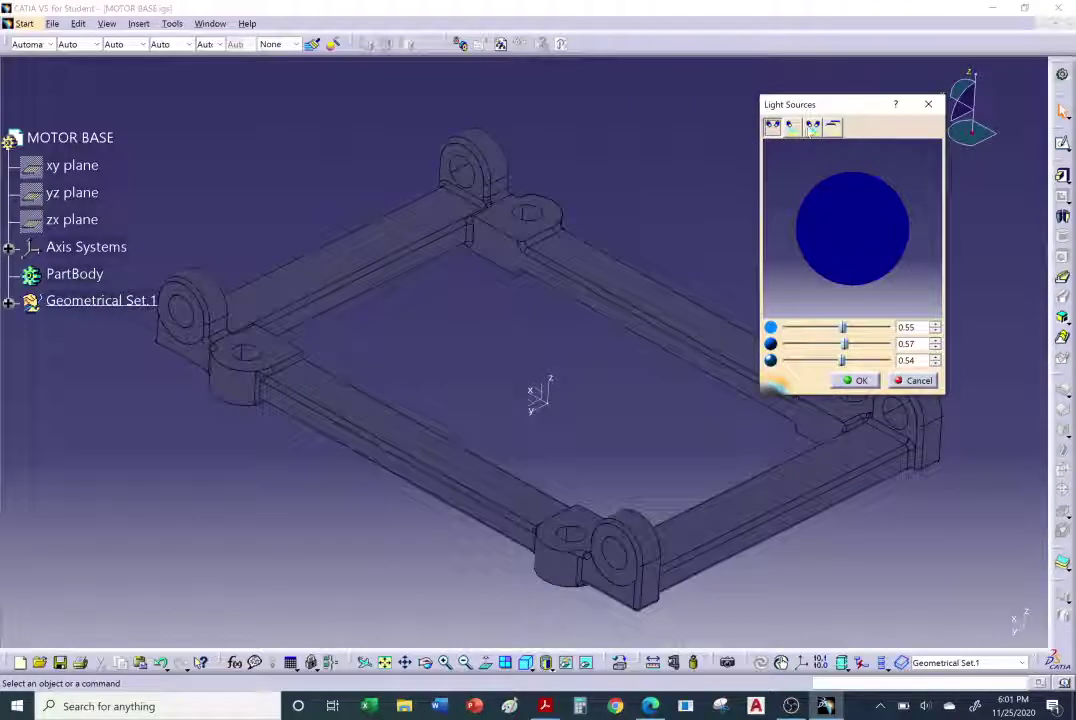
left_click(792, 127)
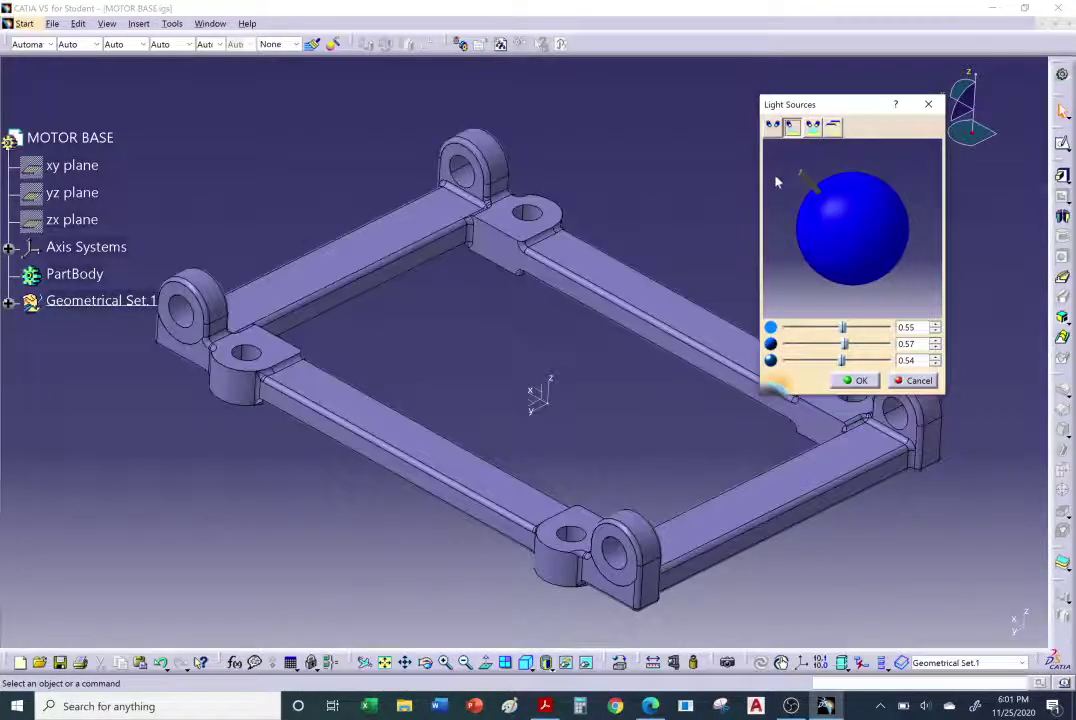
left_click(813, 127)
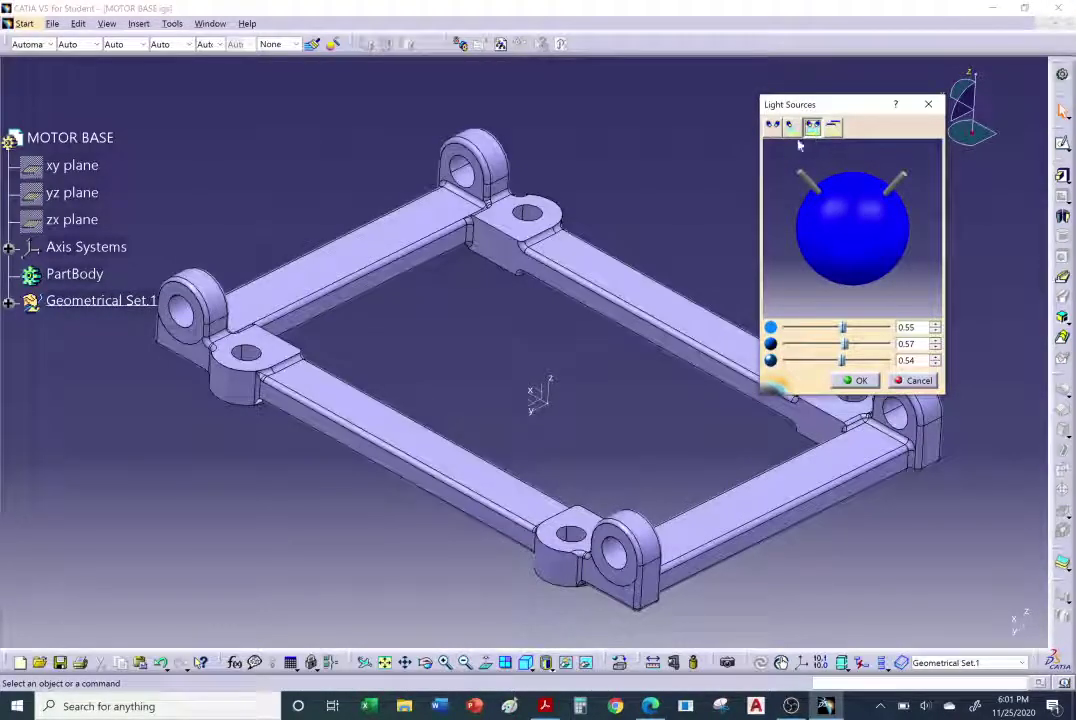
Set the ambient light to 0.59 and the diffuse and specular values to 0.56, and slightly reorient both light sources.
mouse_move(843, 328)
left_mouse_down()
mouse_move(893, 328)
mouse_move(825, 328)
mouse_move(852, 328)
mouse_move(846, 364)
left_mouse_up()
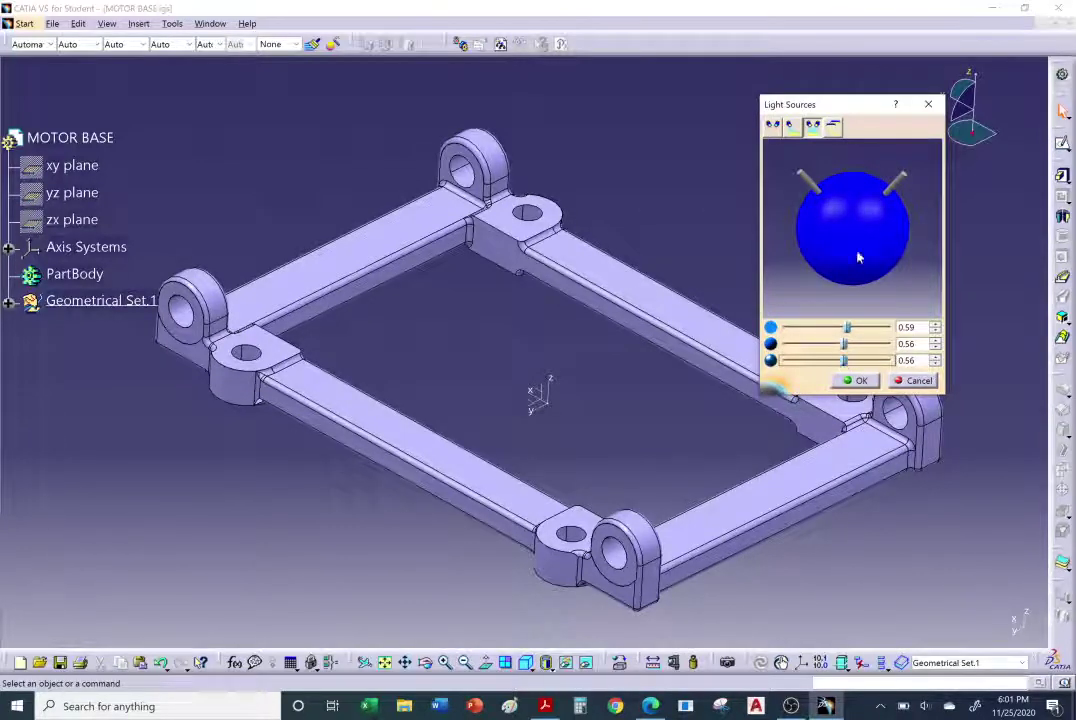
mouse_move(906, 186)
left_mouse_down()
mouse_move(896, 240)
mouse_move(850, 262)
mouse_move(818, 272)
mouse_move(780, 245)
mouse_move(770, 180)
mouse_move(785, 175)
mouse_move(848, 222)
mouse_move(905, 223)
mouse_move(920, 161)
mouse_move(906, 177)
left_mouse_up()
mouse_move(810, 180)
left_mouse_down()
mouse_move(945, 265)
mouse_move(848, 165)
mouse_move(796, 174)
mouse_move(766, 194)
mouse_move(805, 176)
left_mouse_up()
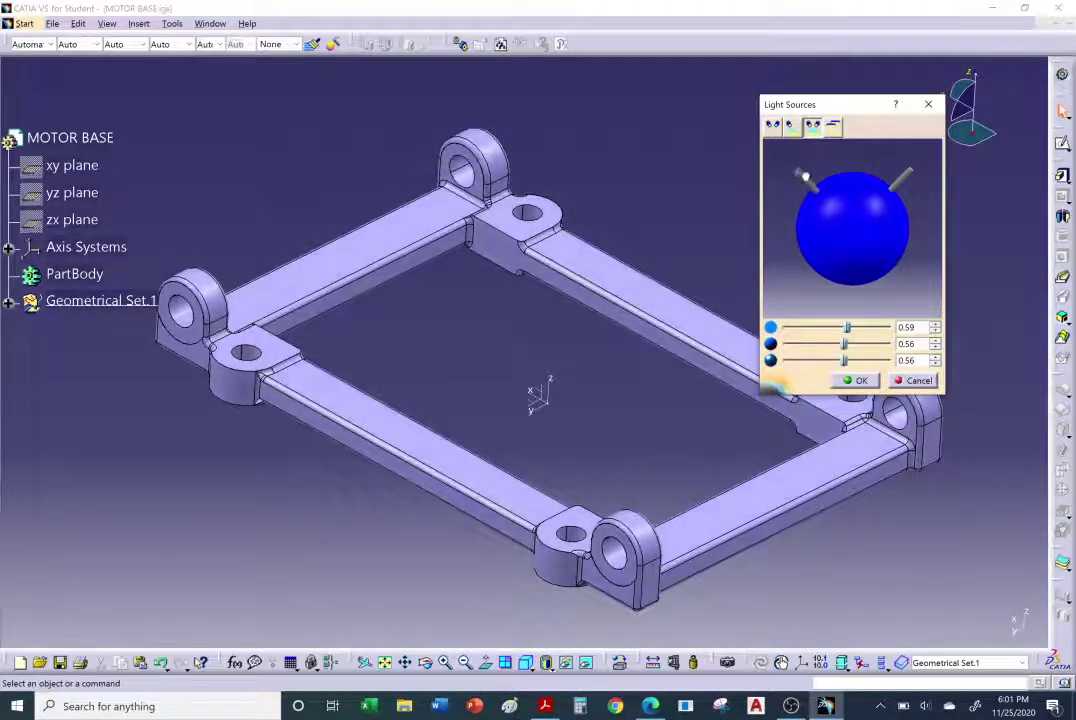
Apply neon lighting and examine the reflection stripes on the mounting lug's curved surfaces.
left_click(833, 128)
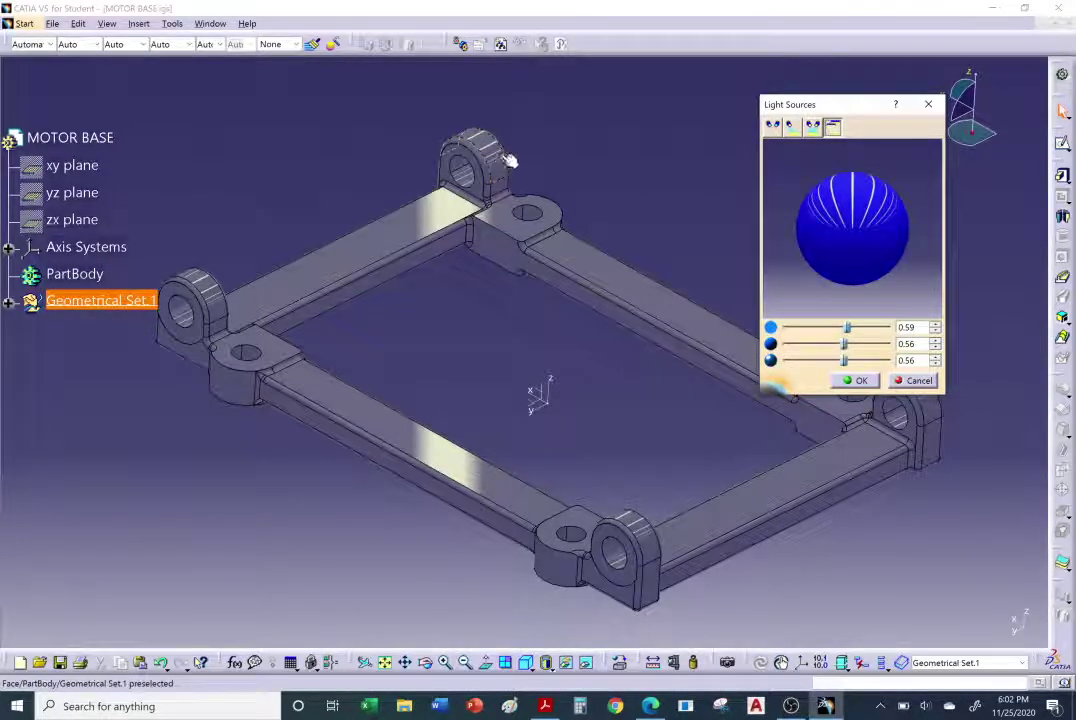
middle_click_drag(505, 168, 466, 254, "ctrl")
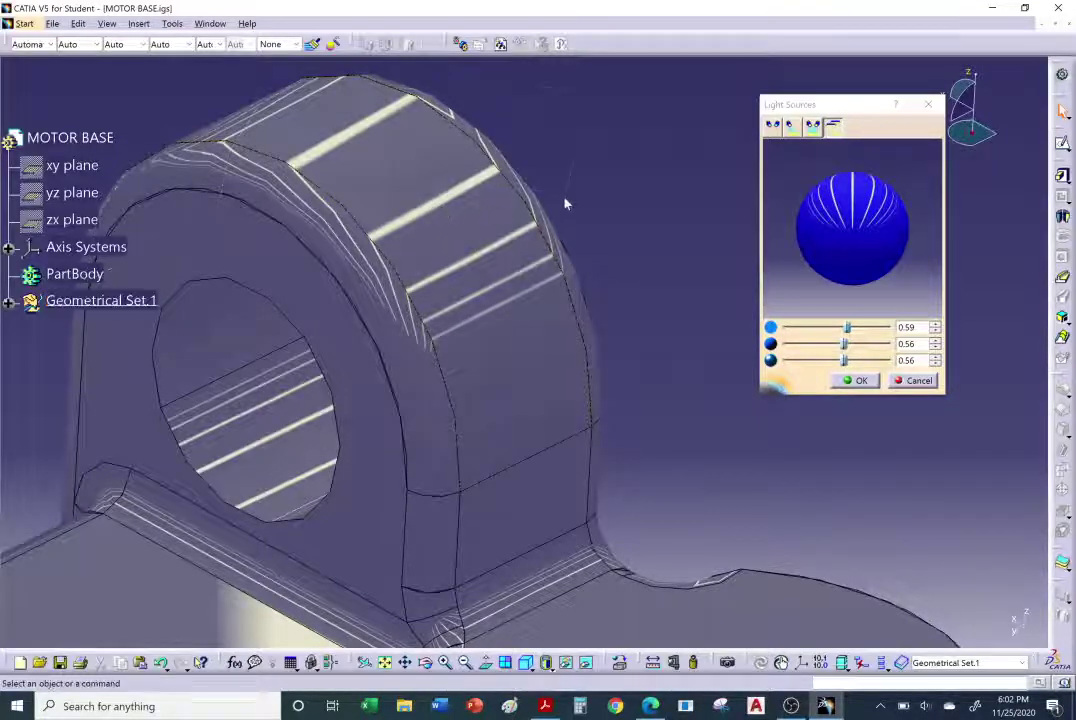
middle_click_drag(474, 166, 601, 204)
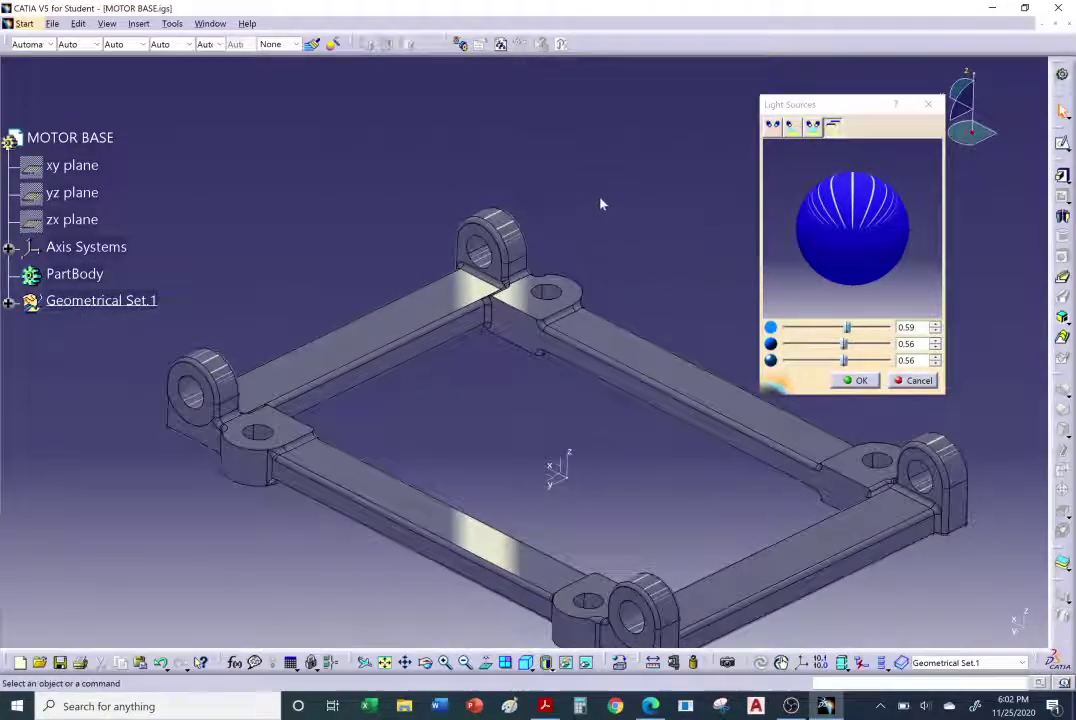
Switch the lighting back to two light sources and accept the lighting settings.
left_click(812, 126)
left_click(856, 380)
middle_click_drag(697, 259, 640, 186)
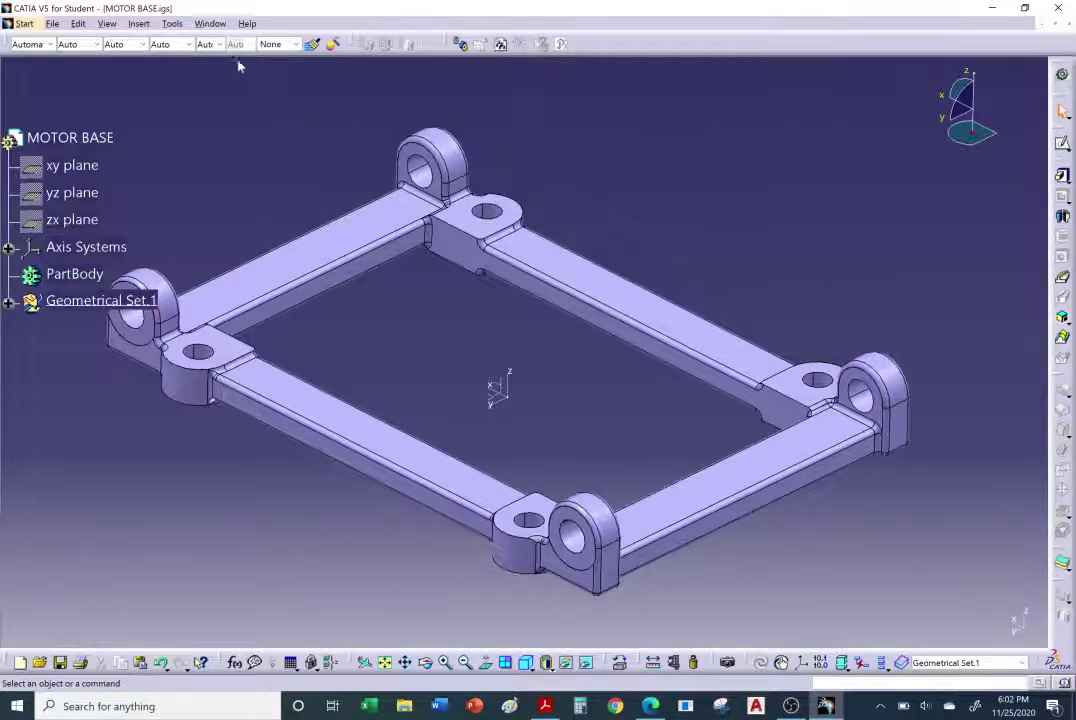
Close the MOTOR BASE.igs model without saving, and close the MOTOR BASE part to return to the assembly.
left_click(210, 24)
left_click(985, 62)
left_click(1068, 25)
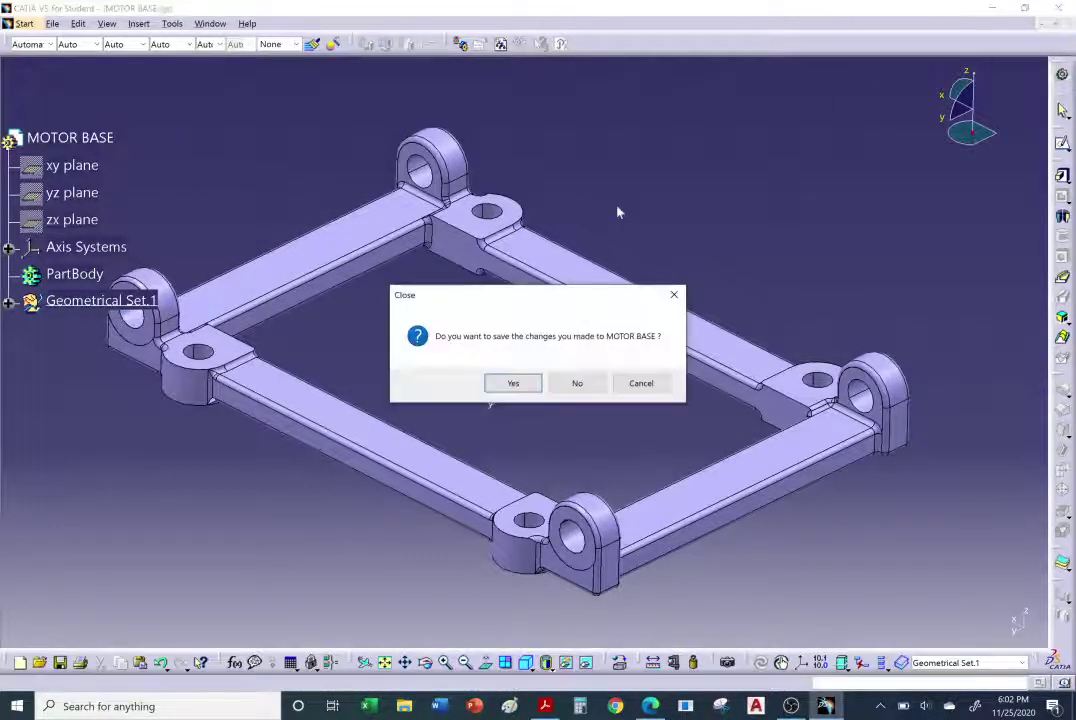
left_click(578, 385)
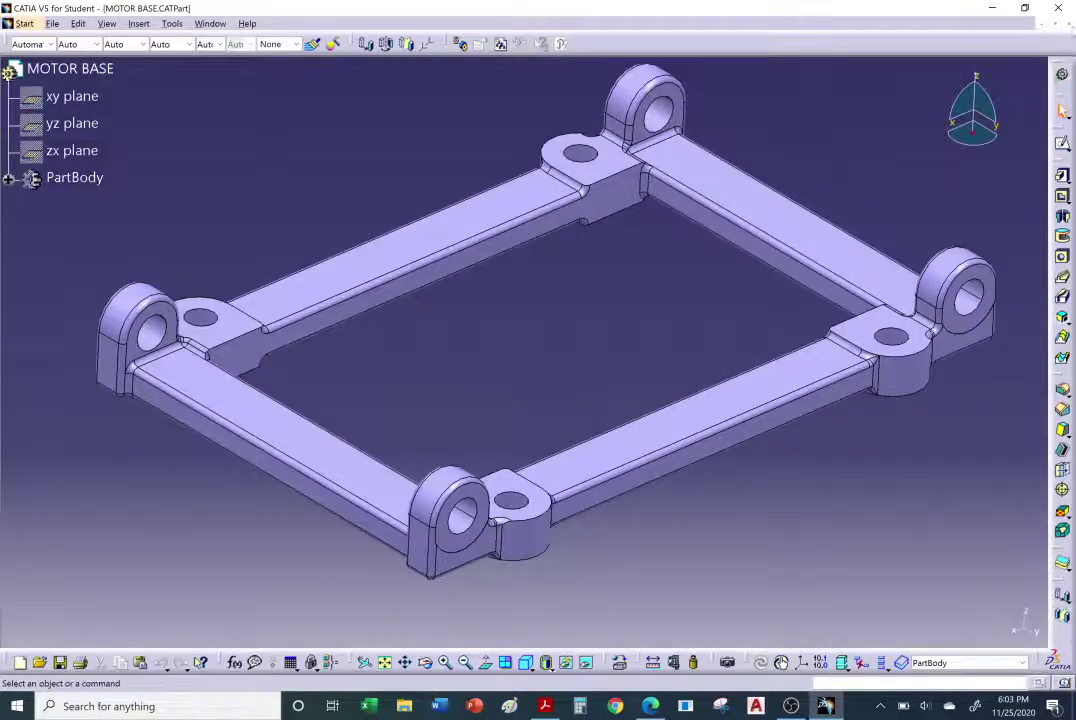
left_click(1069, 28)
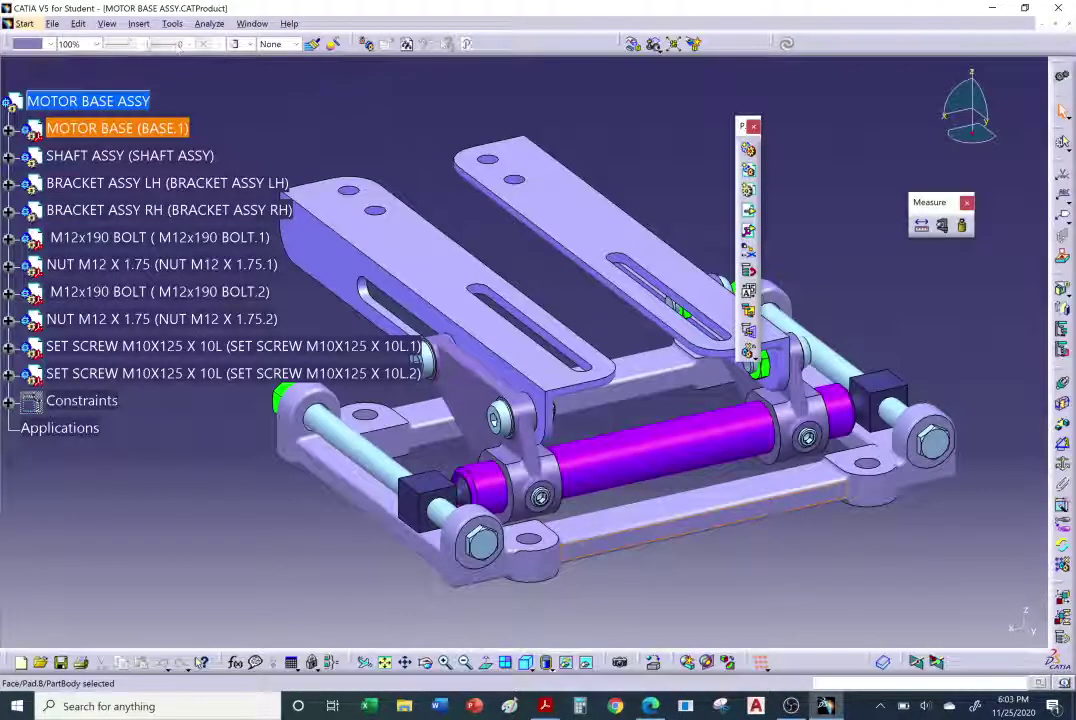
Display the motor base assembly in perspective and inspect the left-hand bracket's bolt and green nut up close.
left_click(107, 25)
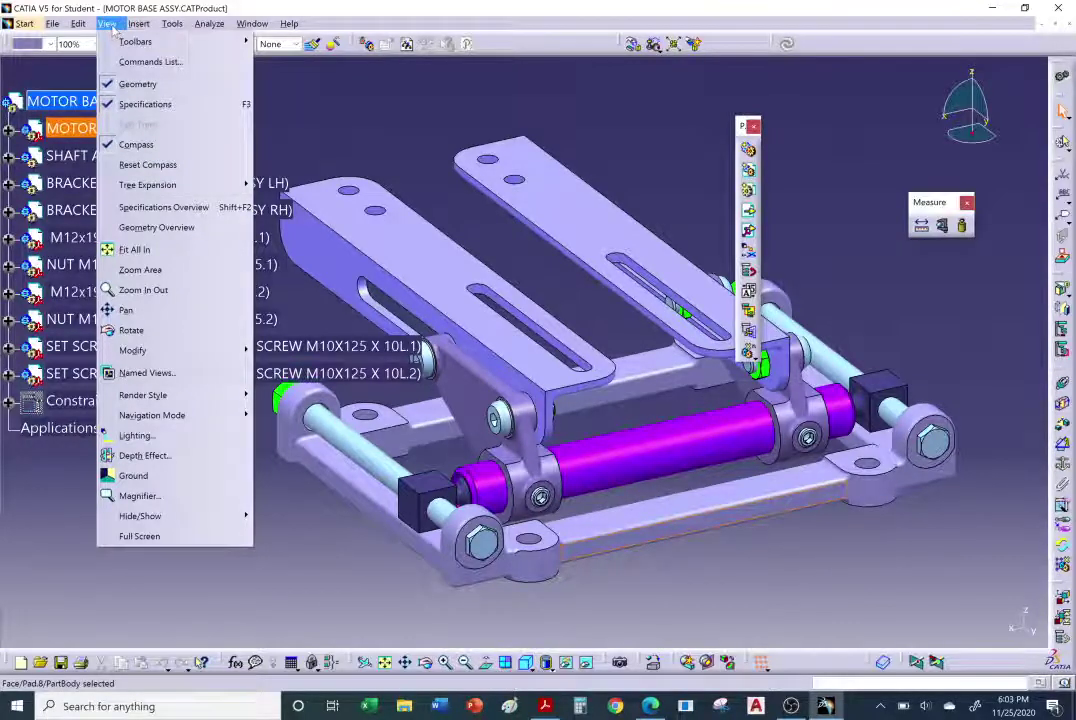
mouse_move(138, 399)
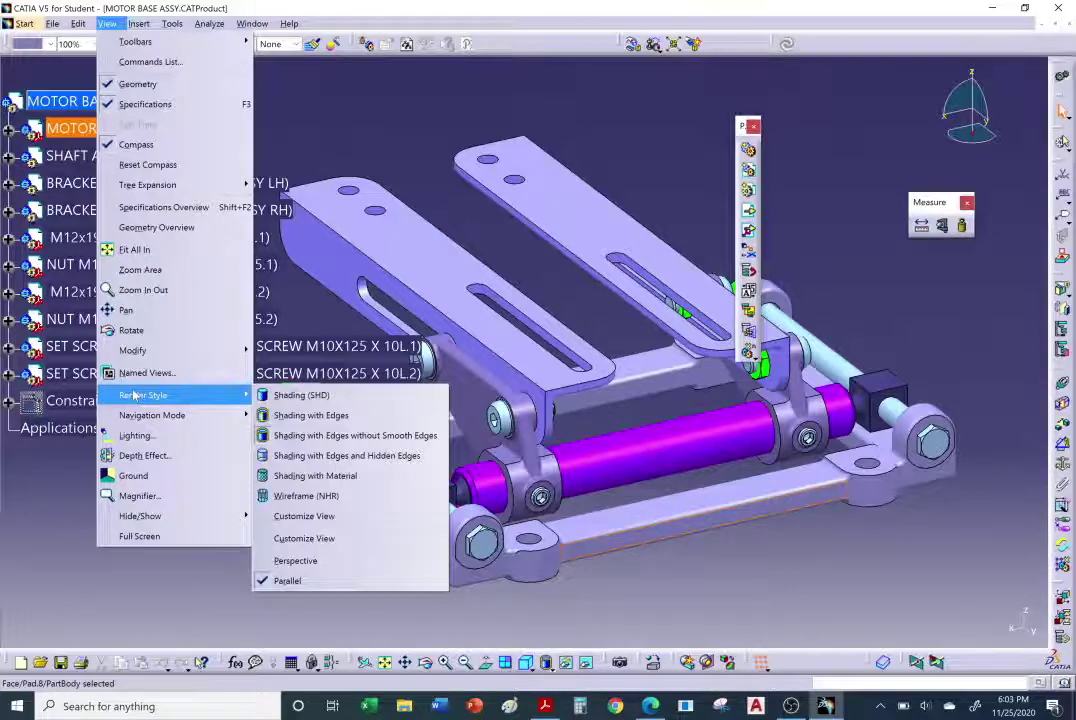
left_click(311, 567)
middle_click_drag(312, 567, 528, 365)
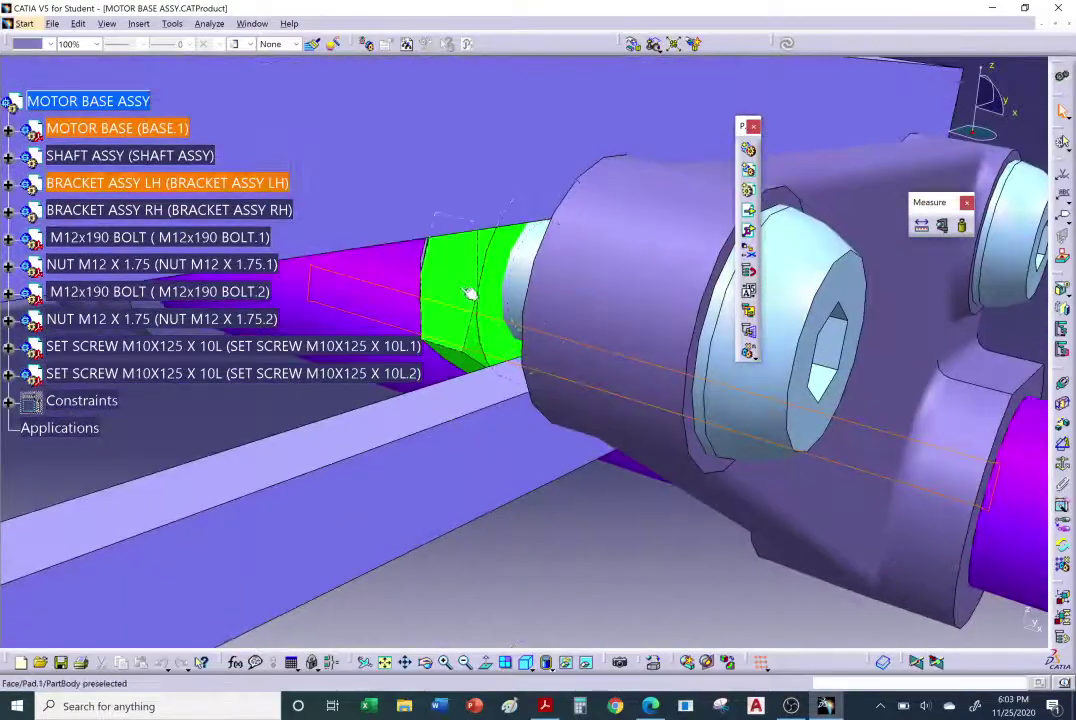
middle_click_drag(508, 299, 553, 253)
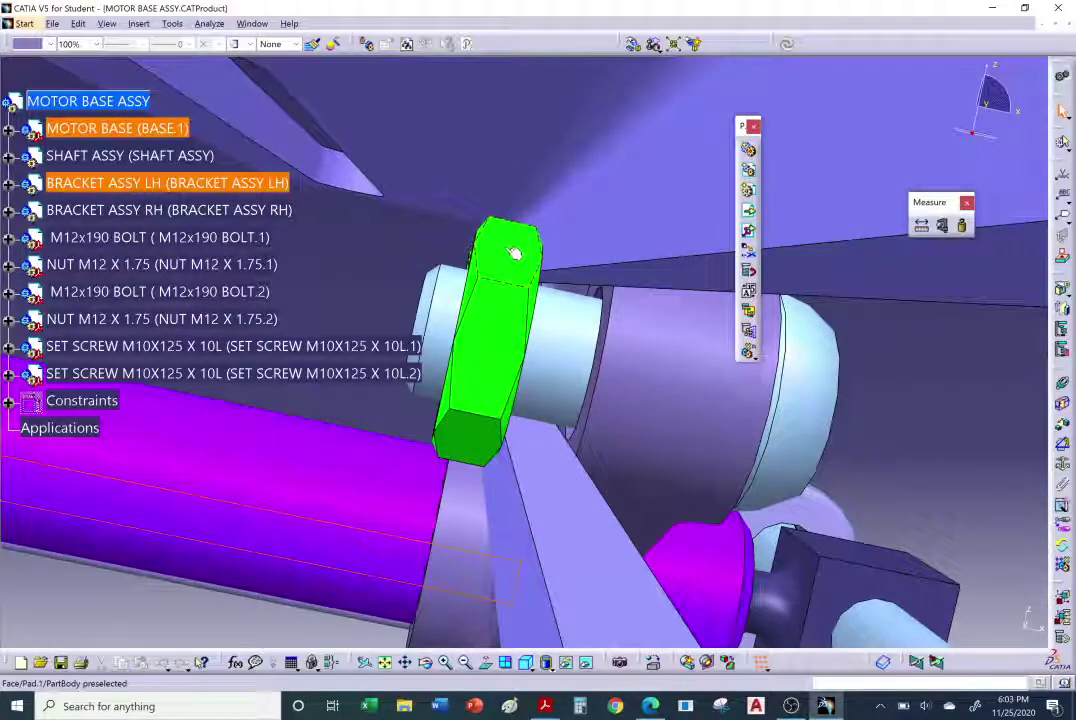
middle_click_drag(585, 247, 480, 264)
Set the assembly's view projection to parallel and bring the whole assembly into view.
left_click(106, 23)
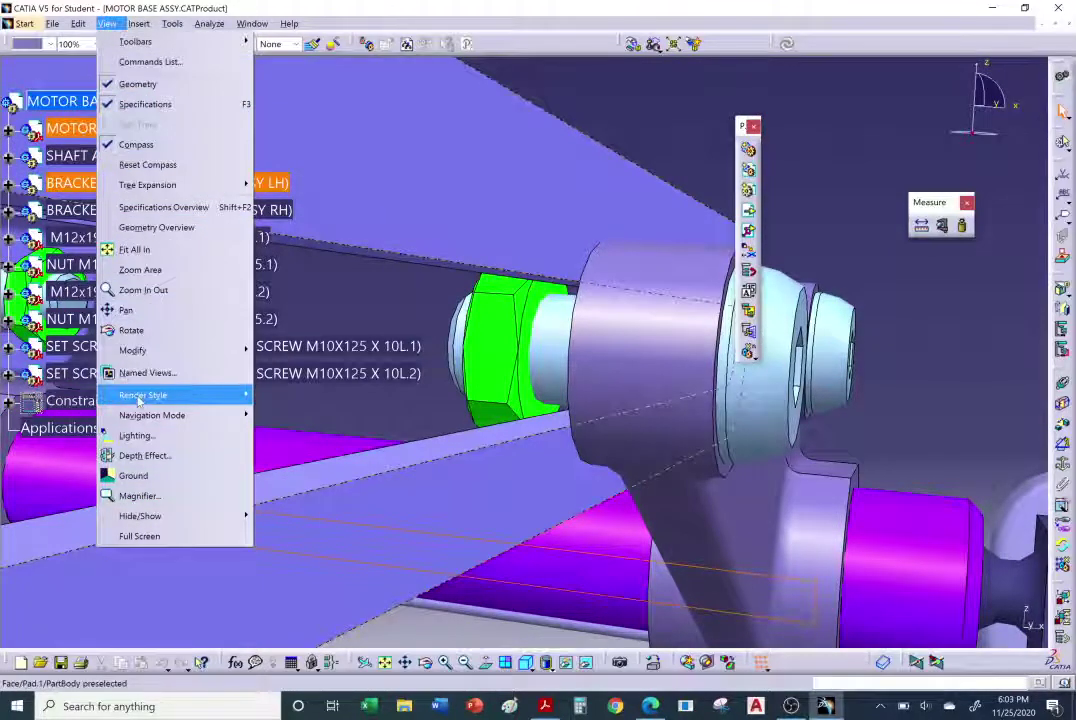
mouse_move(190, 395)
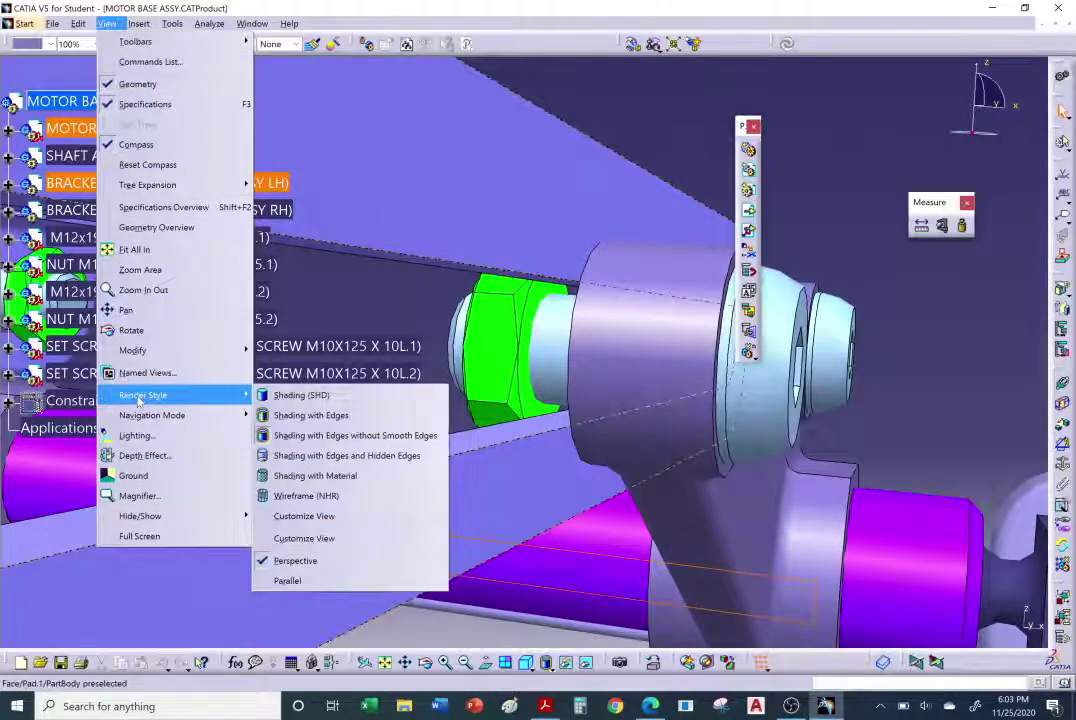
left_click(292, 581)
middle_click_drag(301, 581, 631, 503)
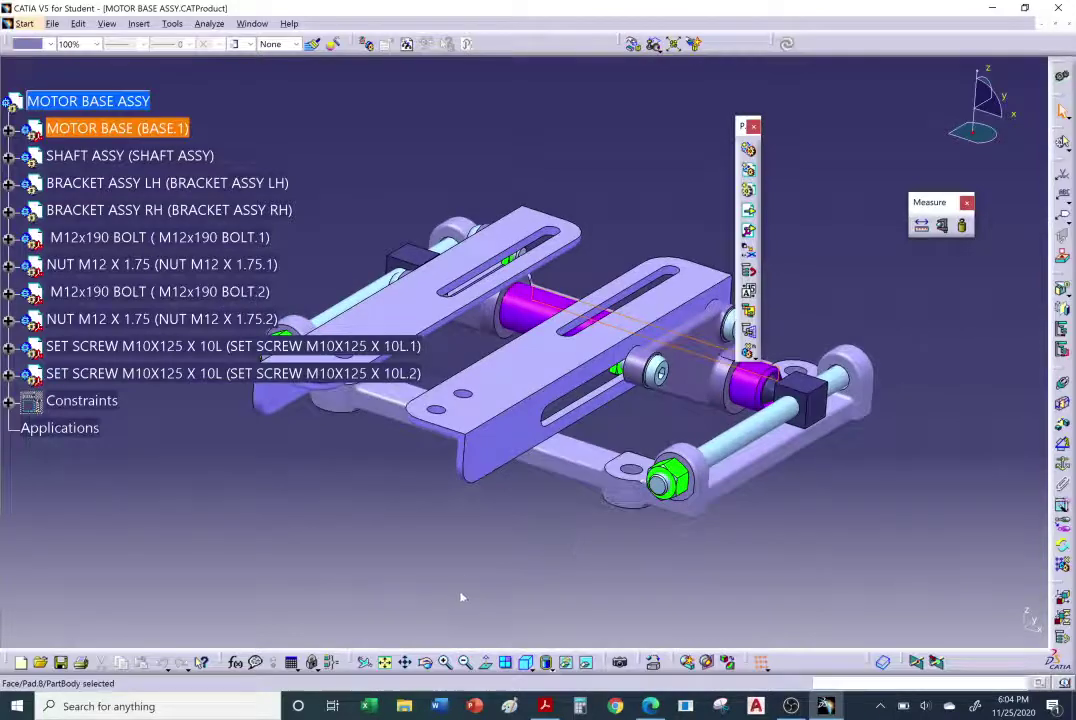
Switch to the Slide 1 PDF in Adobe Acrobat Reader and read the instructions on creating a nonsmart solid with Paste Special.
mouse_move(548, 706)
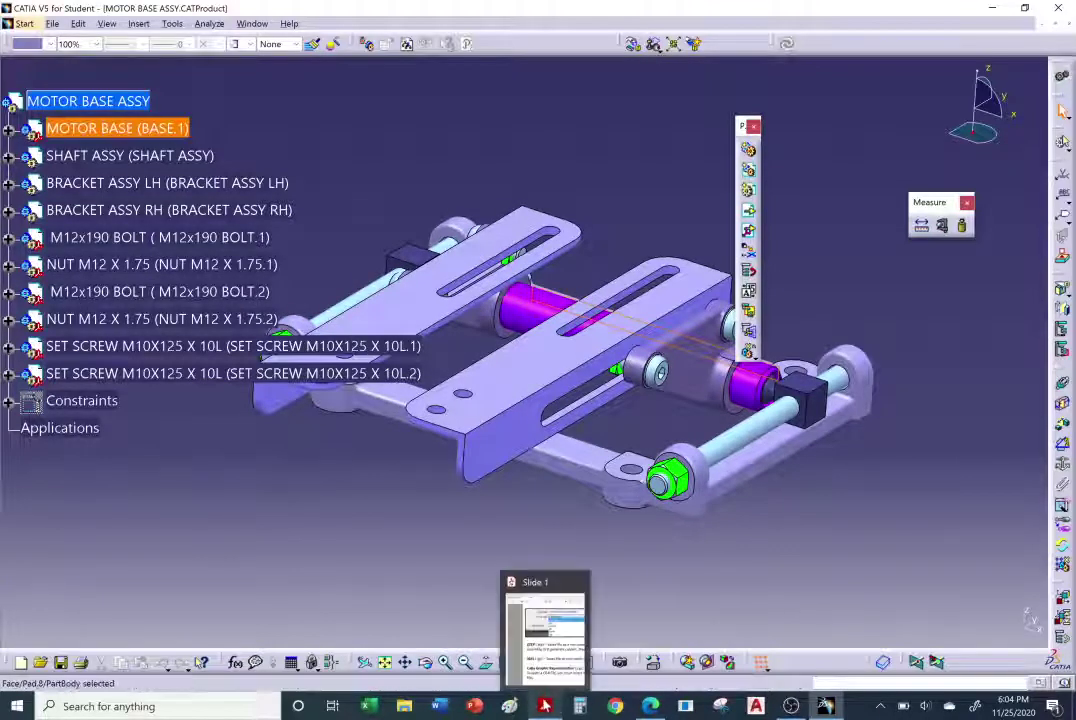
left_click(552, 627)
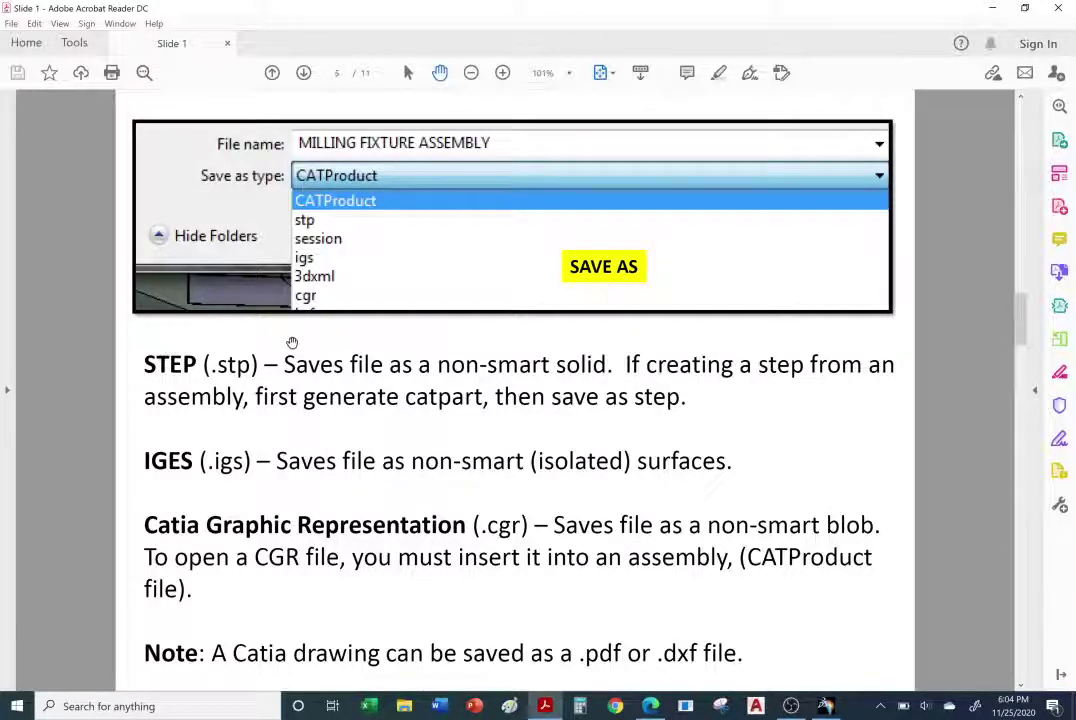
scroll(292, 342, "down", 1)
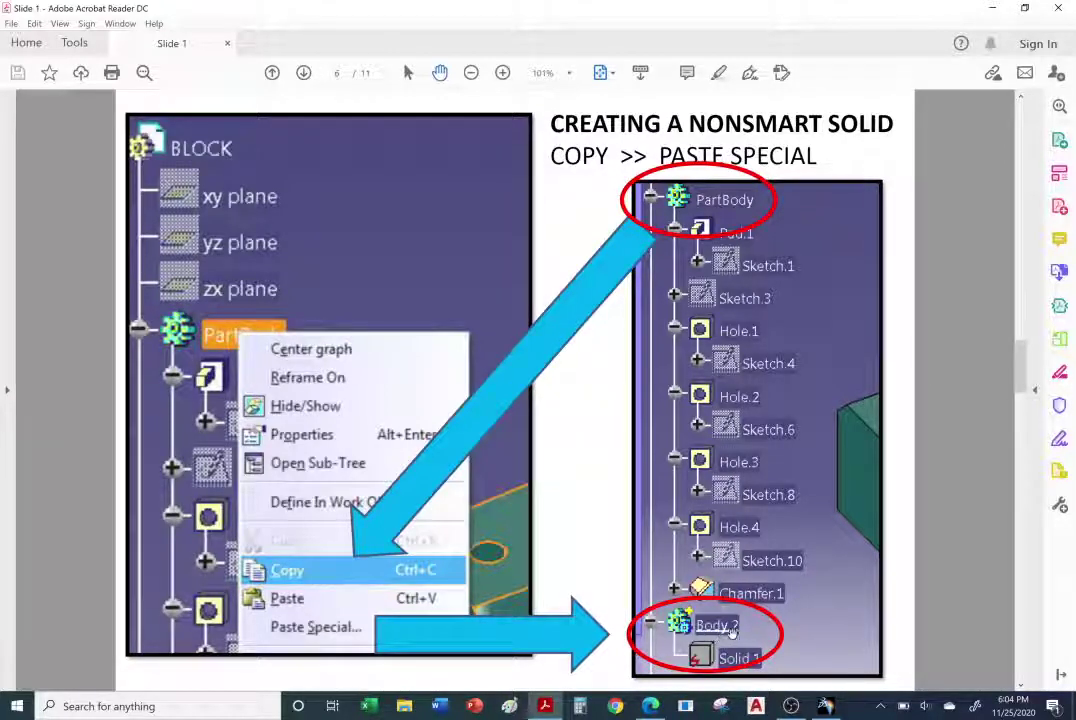
Switch back to CATIA and open the motor base part from the assembly in a new window.
left_click(826, 706)
middle_click_drag(530, 420, 517, 468)
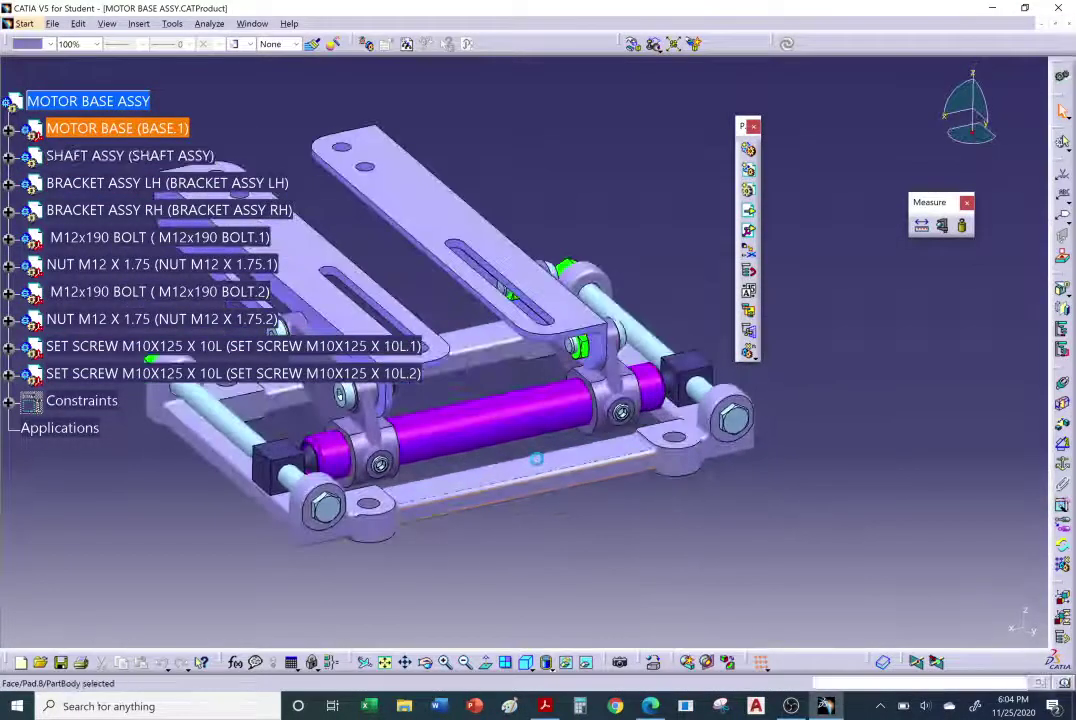
right_click(536, 462)
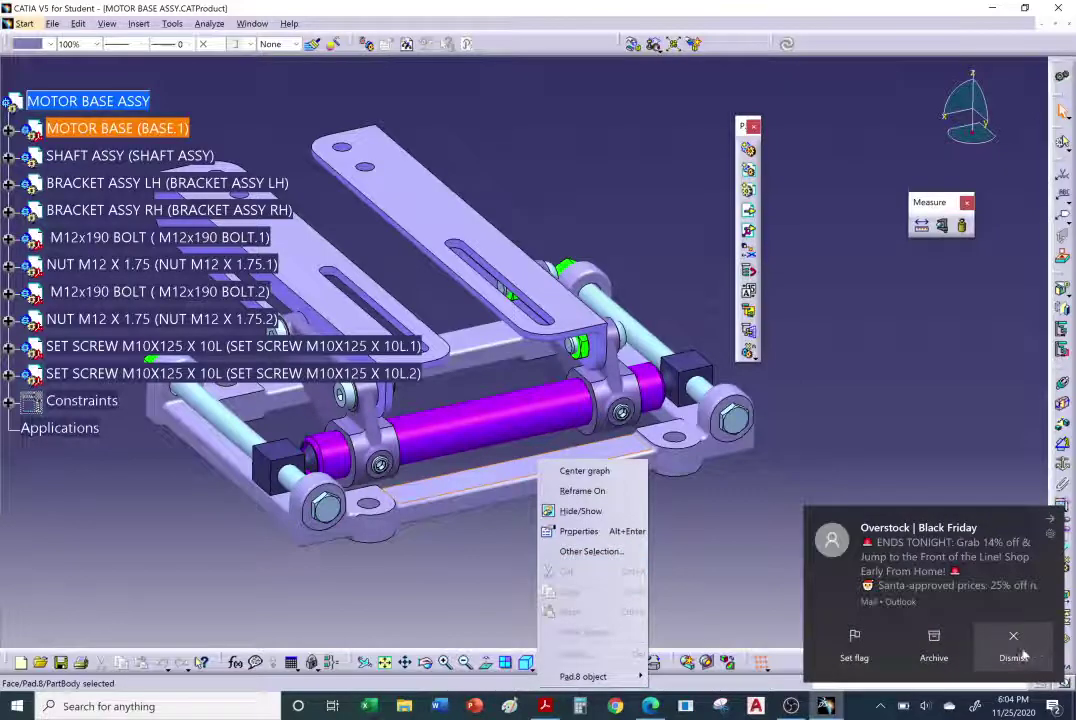
left_click(1013, 642)
right_click(558, 478)
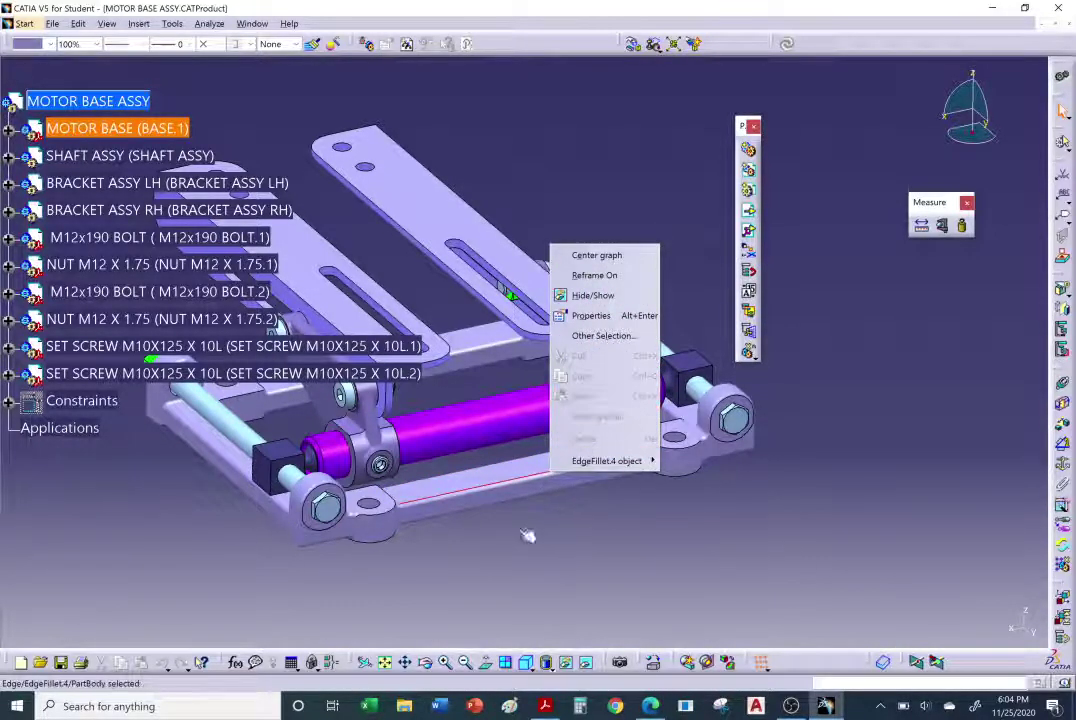
right_click(530, 478)
right_click(528, 480)
mouse_move(575, 477)
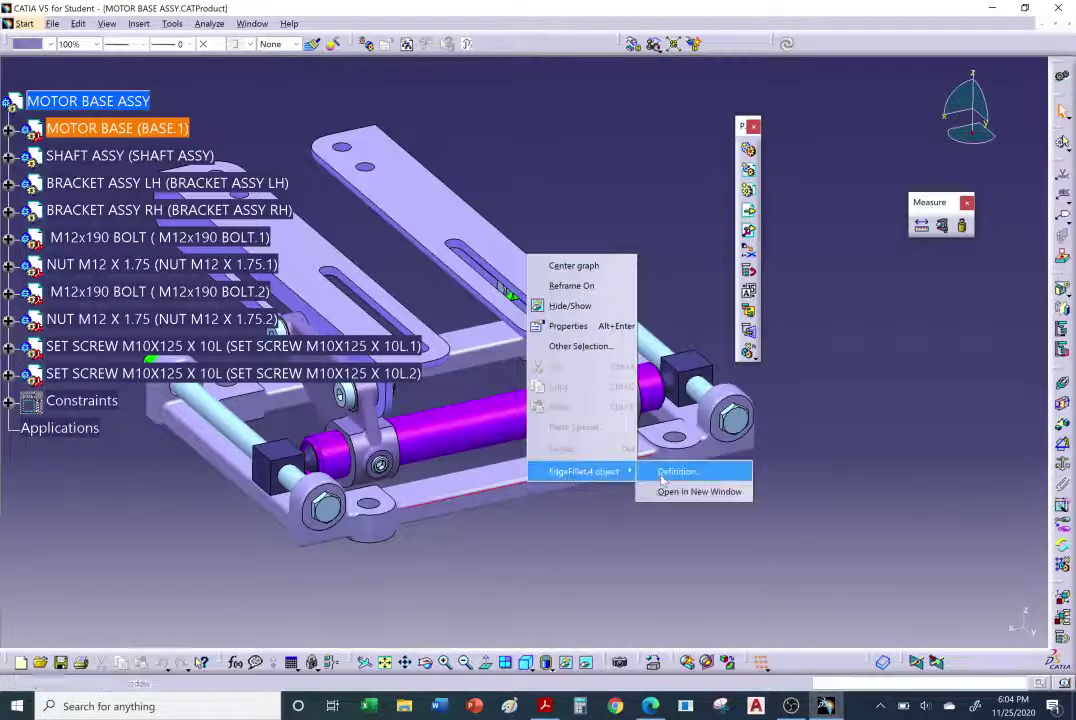
left_click(701, 492)
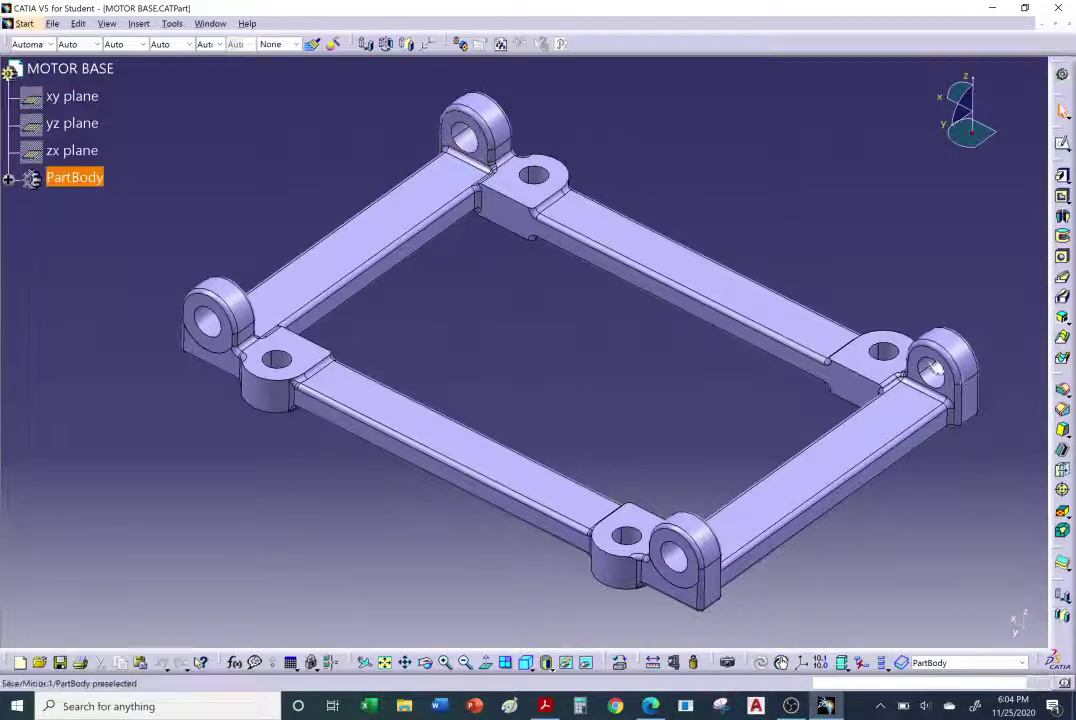
Expand the MOTOR BASE part's PartBody to examine its pads, holes, fillets and patterns, and collapse it again.
middle_click_drag(596, 375, 566, 385)
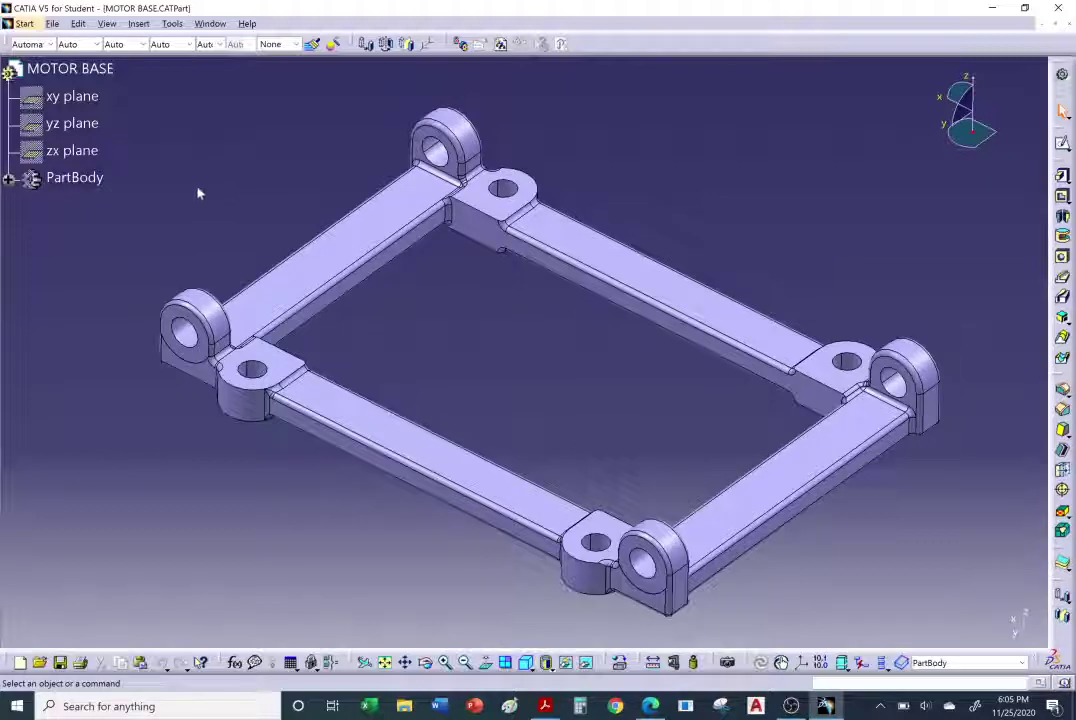
left_click(9, 178)
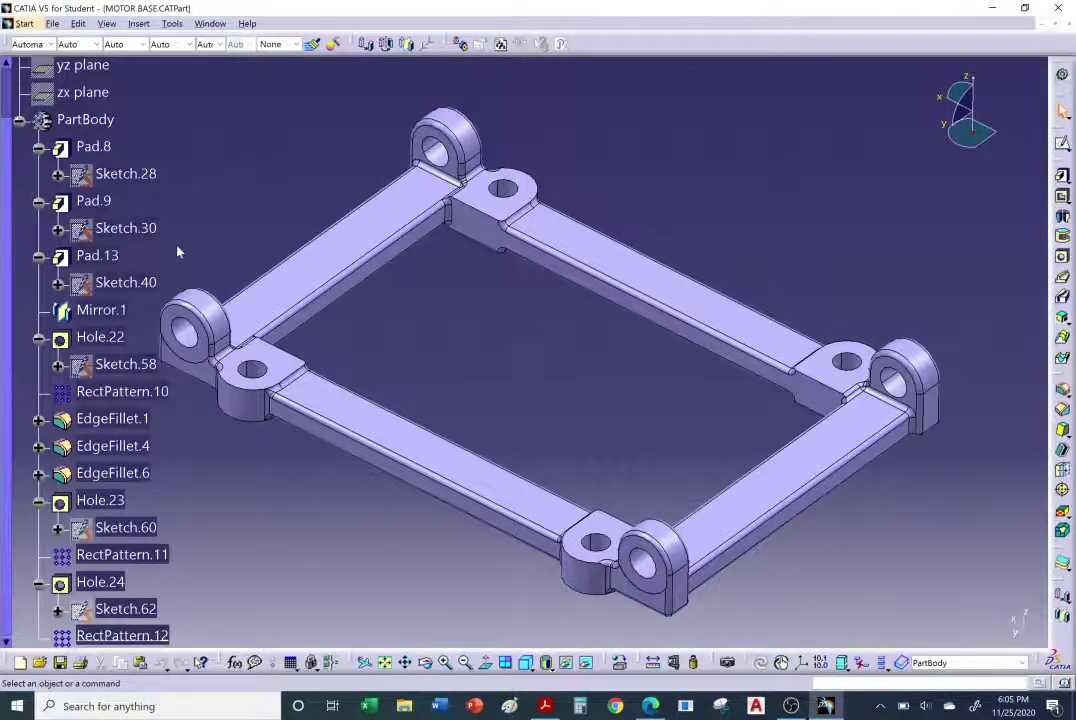
middle_click_drag(178, 252, 259, 247)
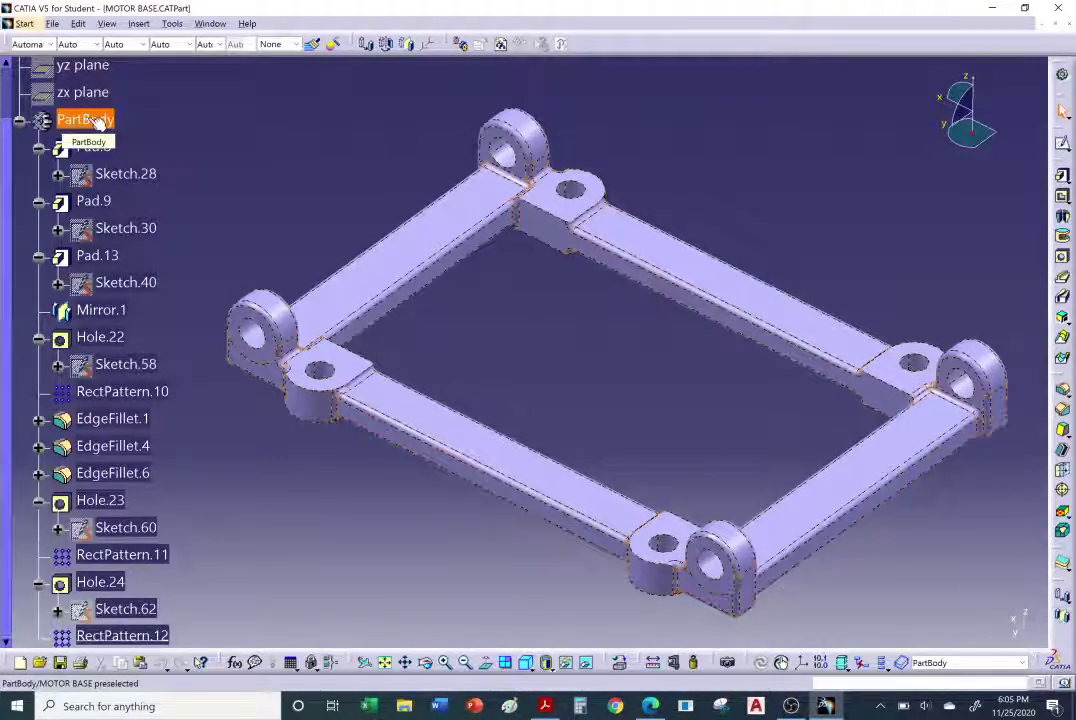
left_click(19, 120)
Copy the PartBody, paste it into MOTOR BASE with Paste Special set to As Result, and expand the pasted body.
right_click(90, 187)
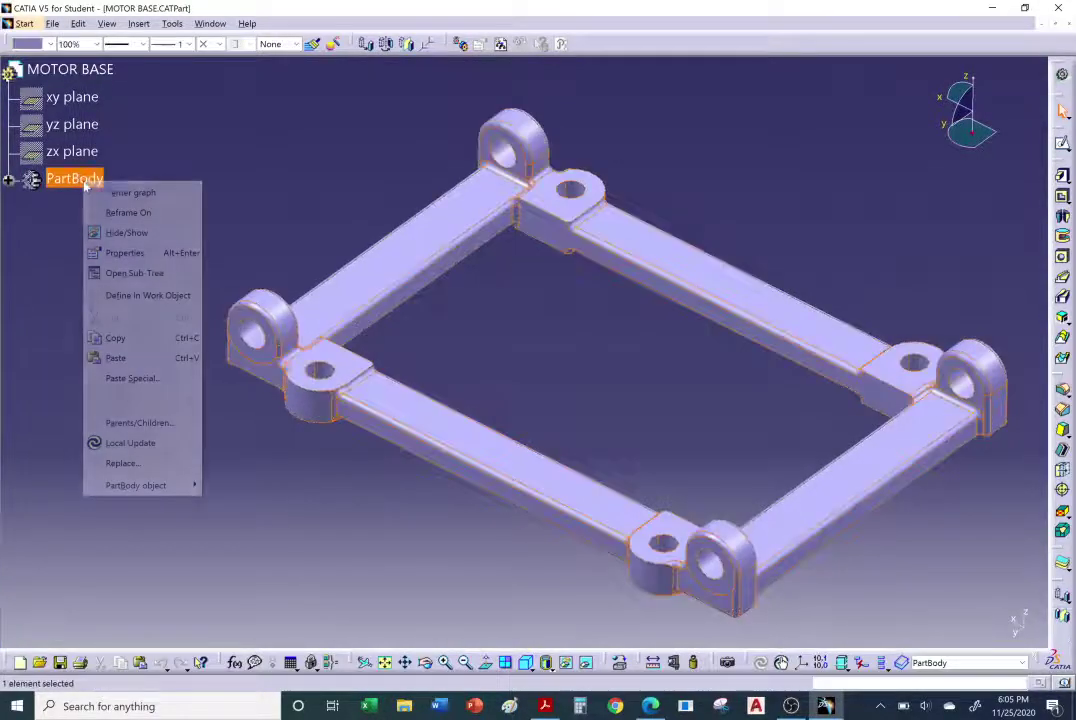
left_click(116, 339)
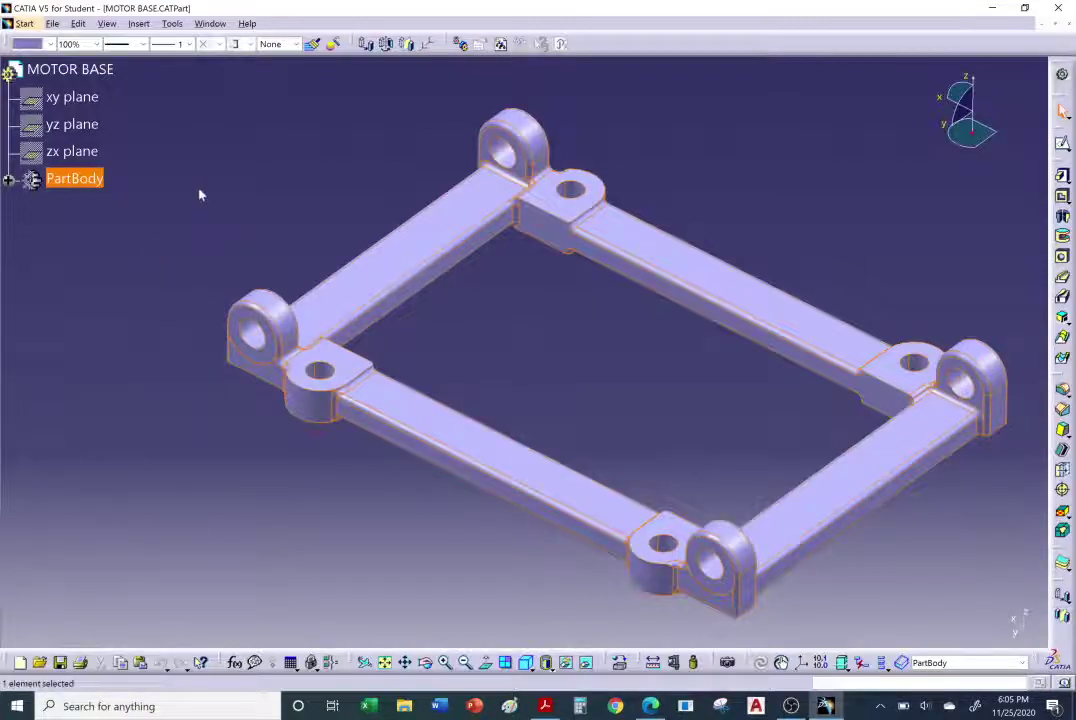
right_click(100, 72)
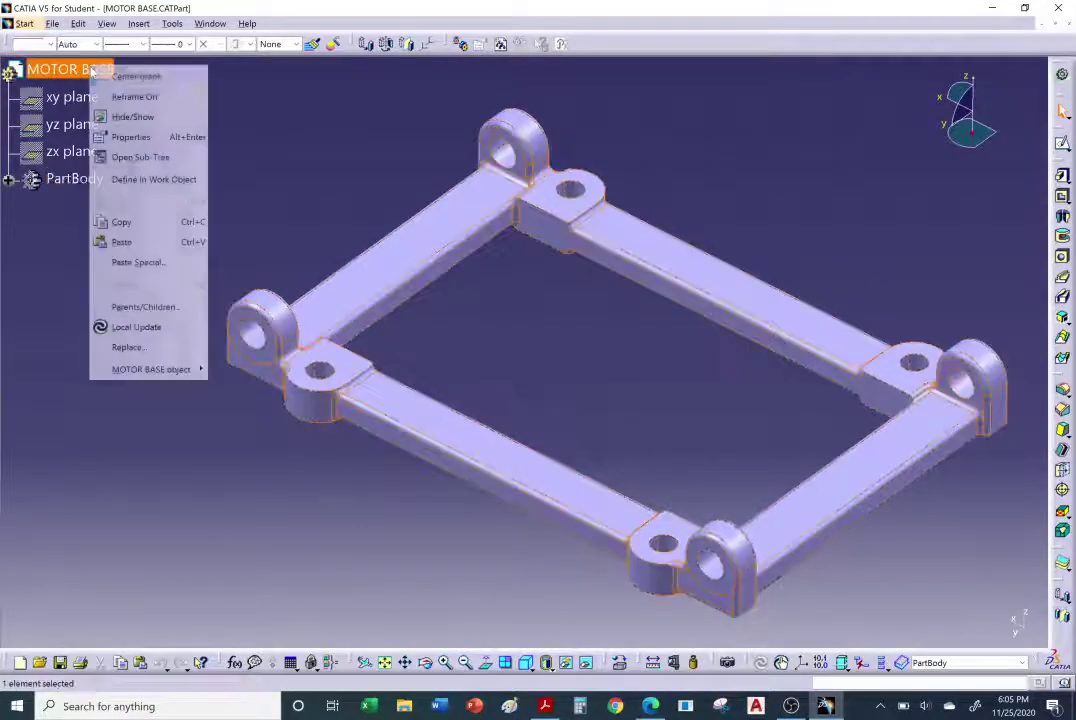
left_click(140, 265)
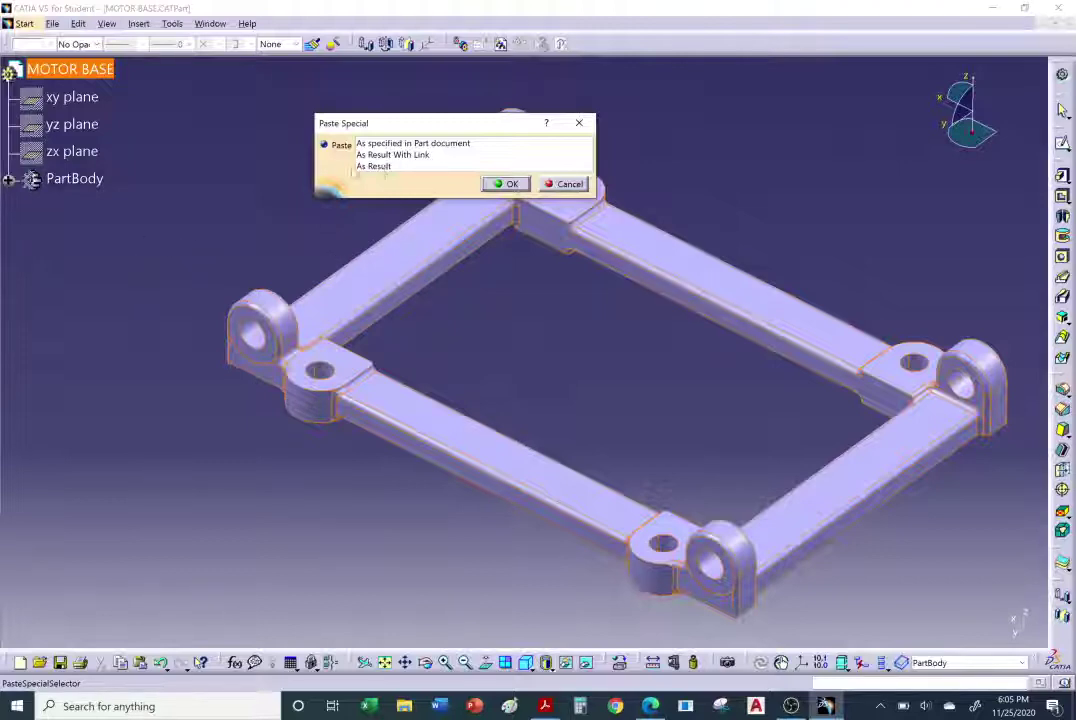
left_click(378, 166)
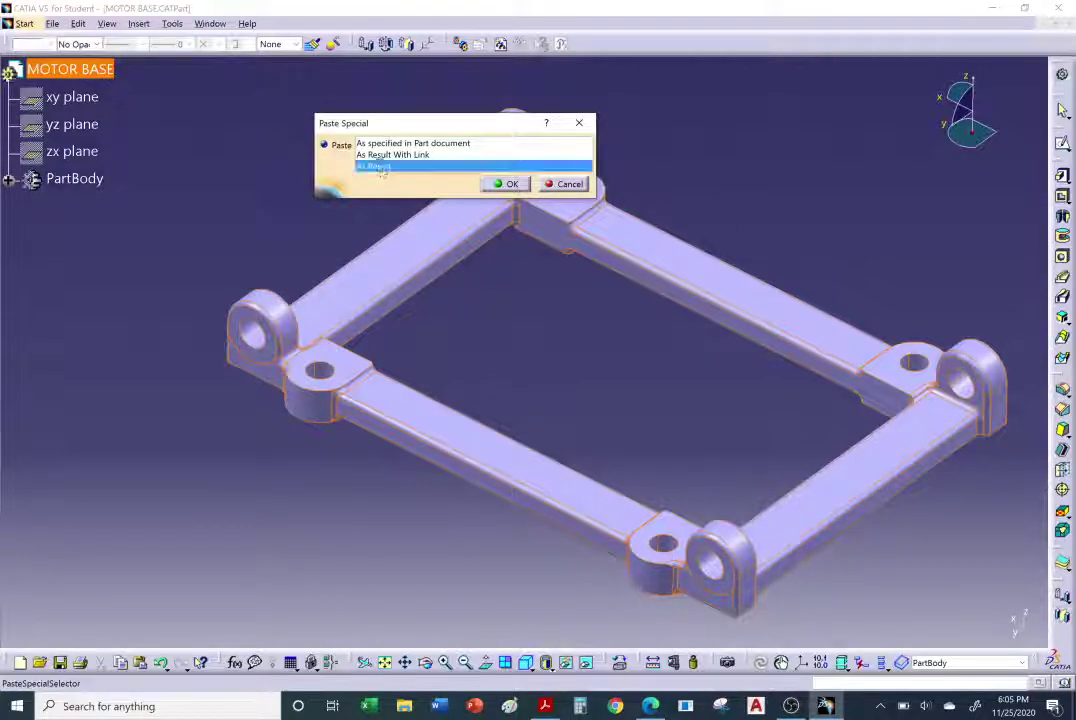
left_click(507, 184)
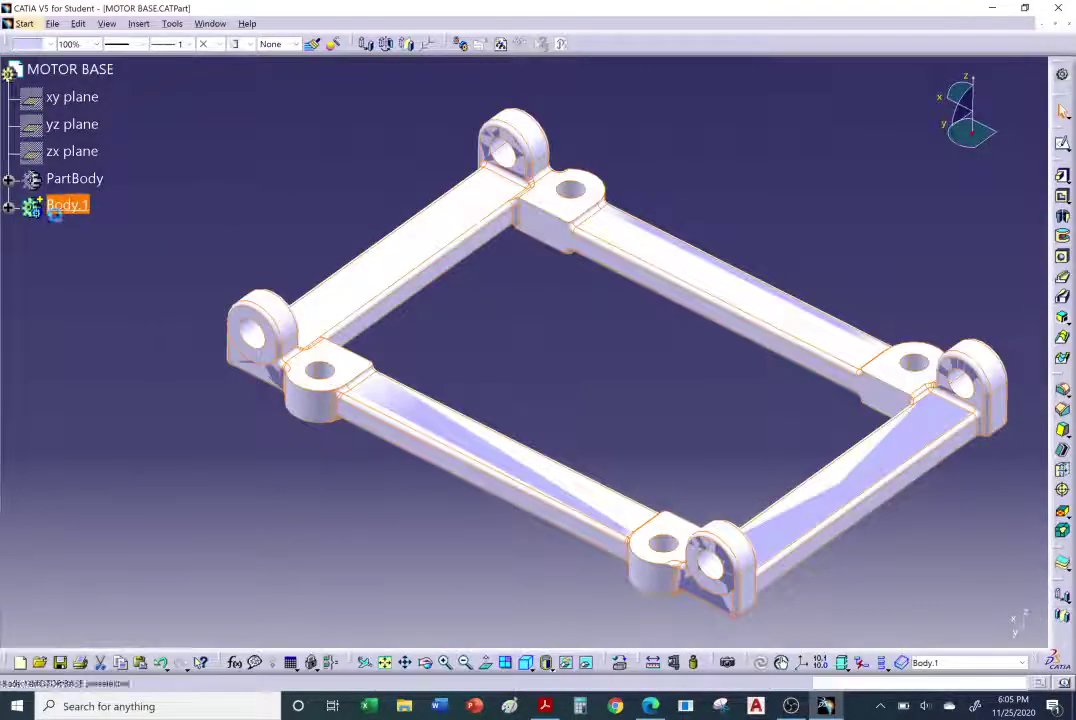
left_click(8, 207)
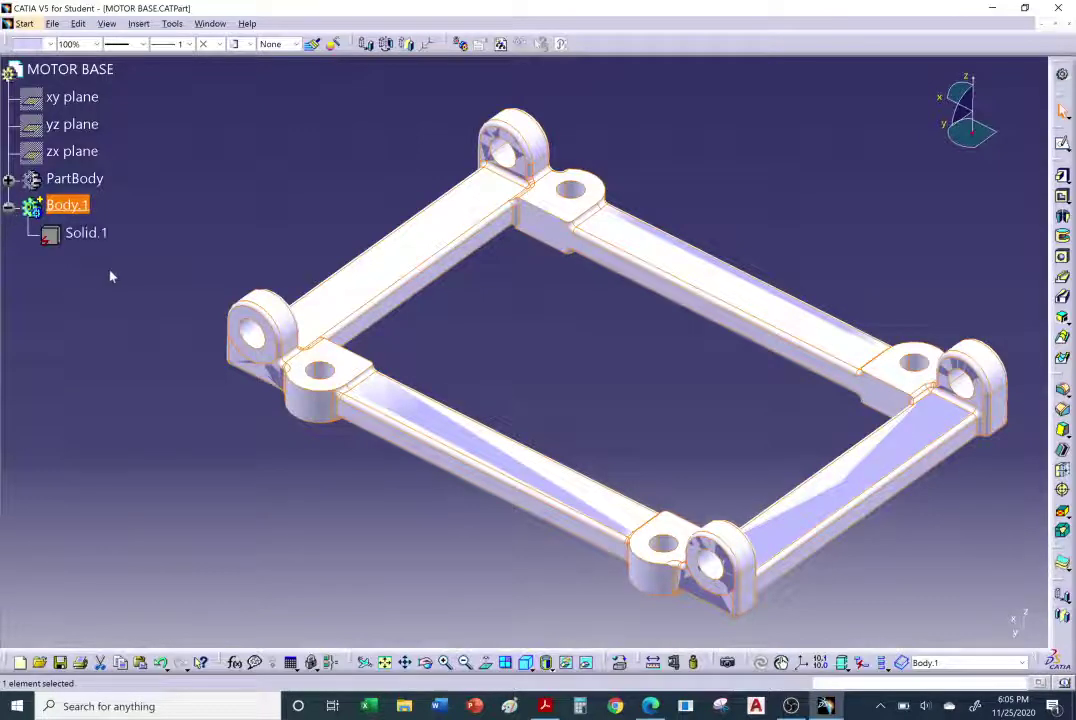
Hide the original PartBody to view the pasted solid body on its own.
right_click(79, 181)
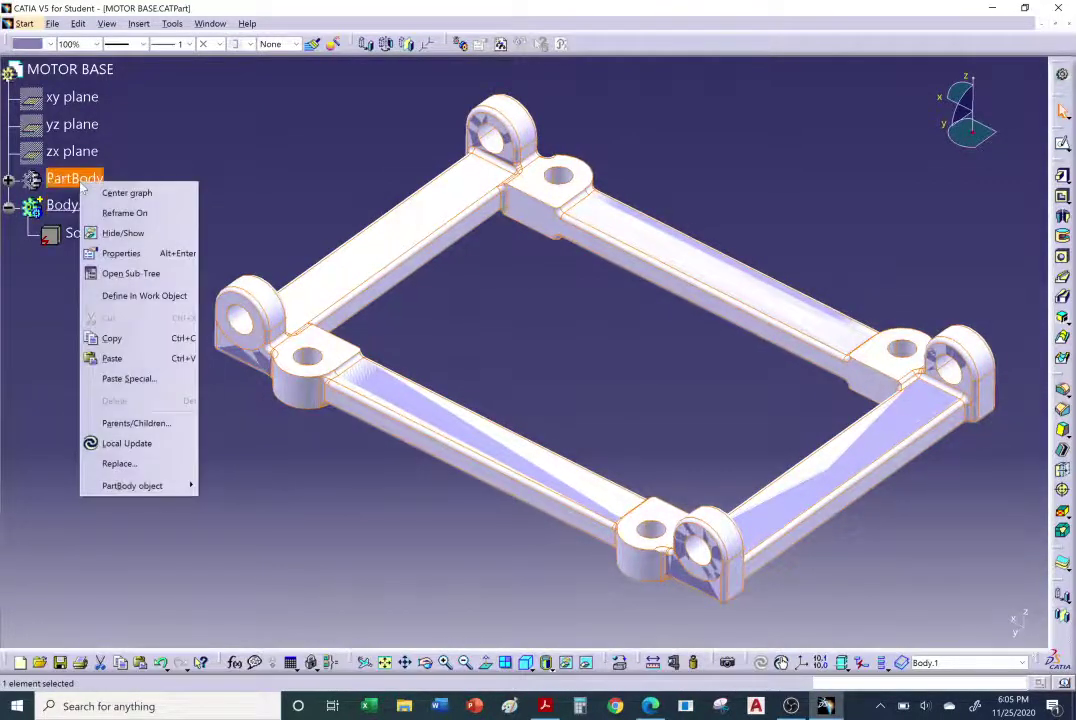
left_click(117, 233)
middle_click_drag(408, 312, 473, 319)
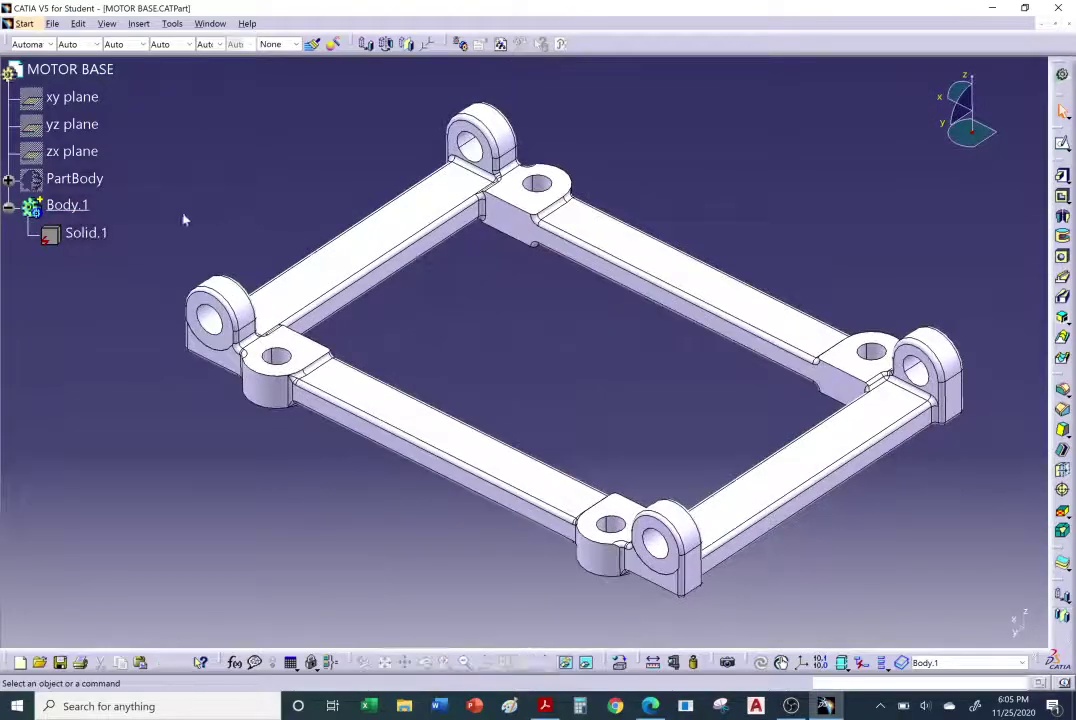
Hide the pasted Body.1 and show the original PartBody again.
left_click(66, 204)
right_click(66, 204)
left_click(115, 253)
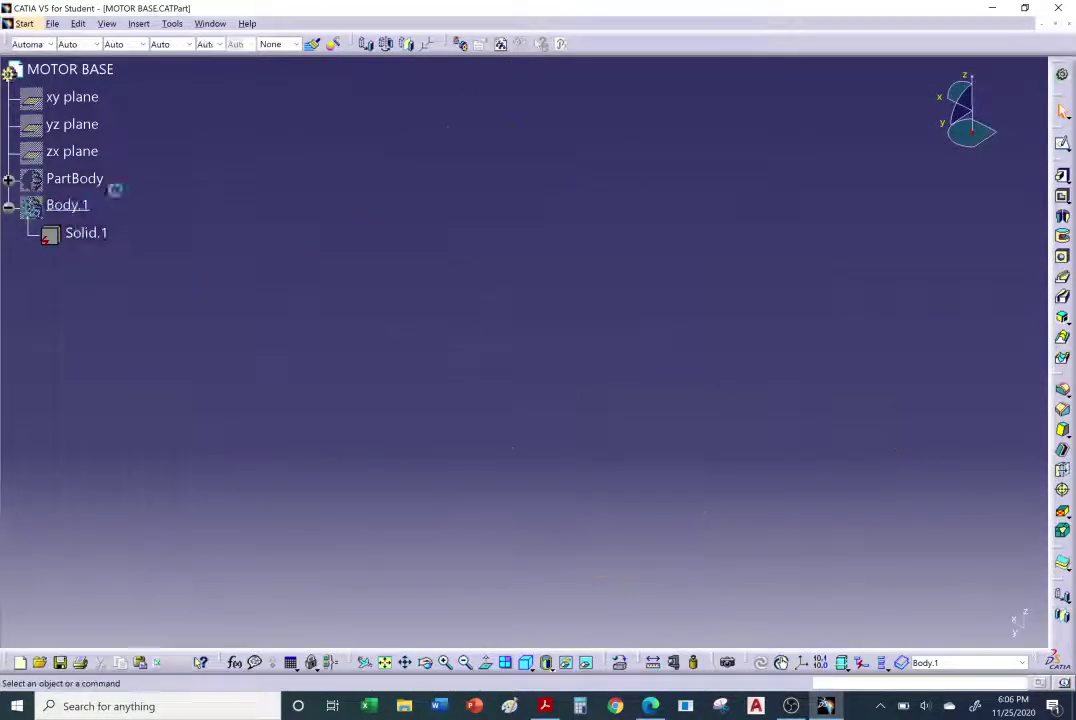
left_click(75, 178)
right_click(77, 180)
left_click(118, 230)
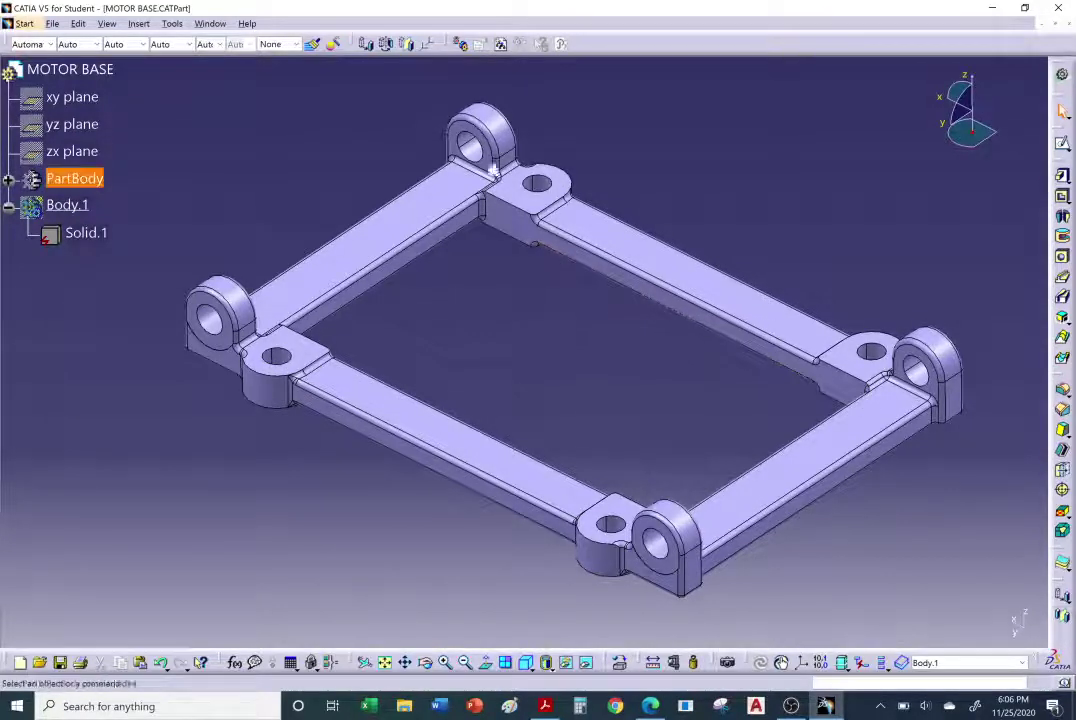
Show the pasted Body.1 again and delete it from the MOTOR BASE part.
right_click(67, 205)
left_click(94, 256)
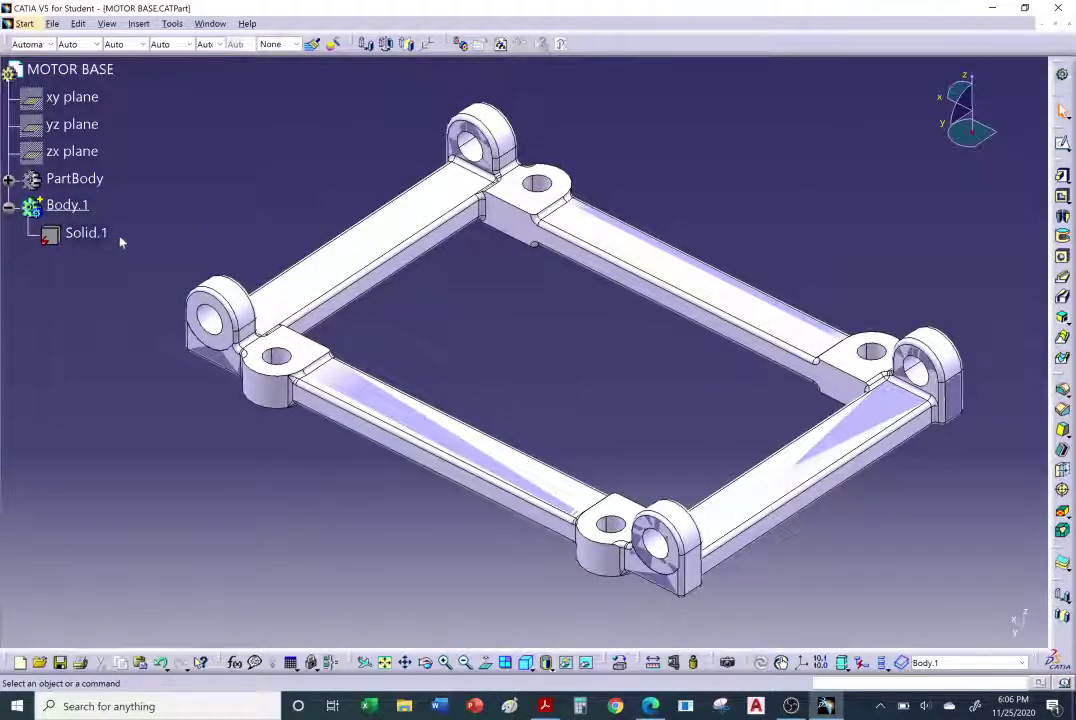
middle_click_drag(523, 320, 506, 347)
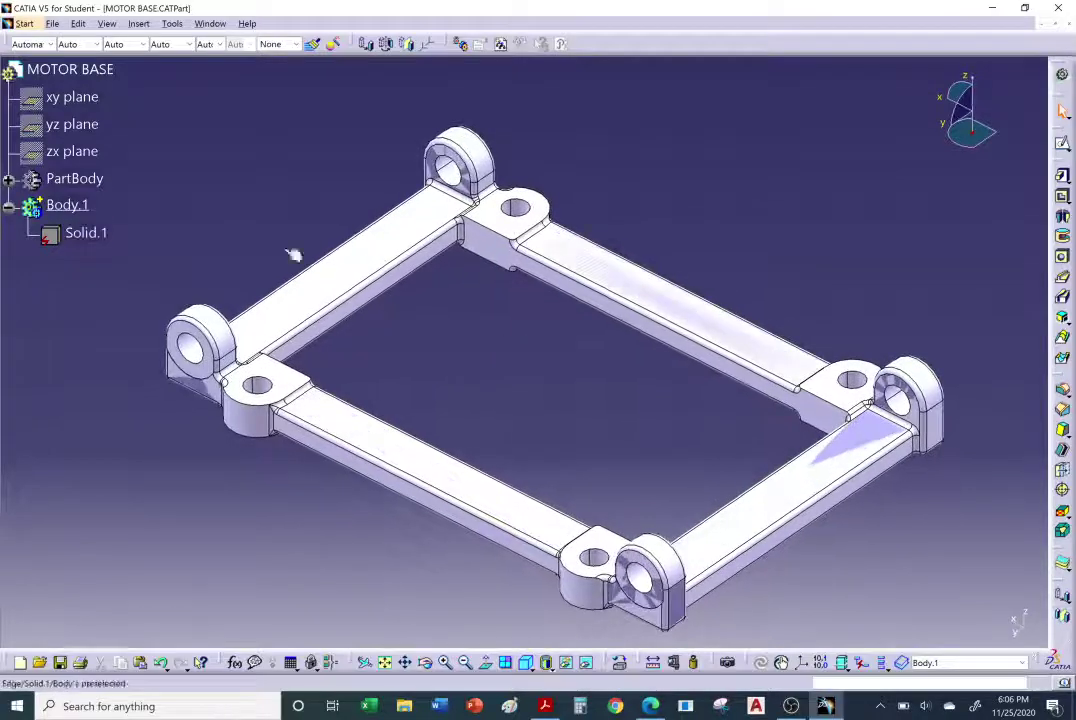
right_click(78, 206)
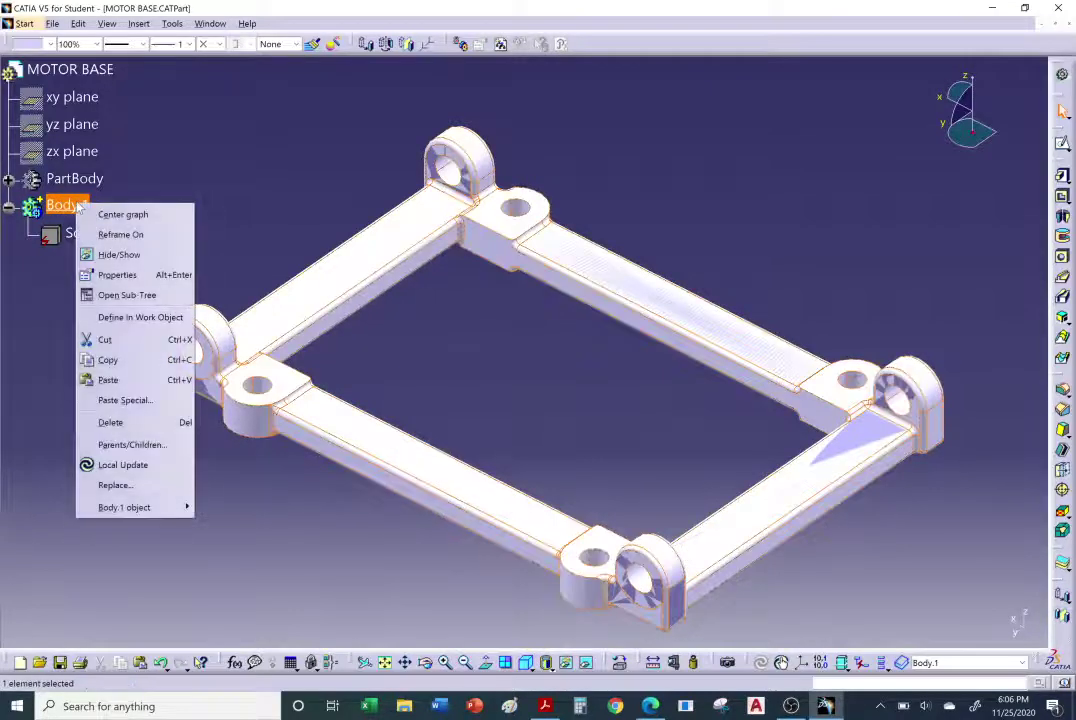
left_click(121, 426)
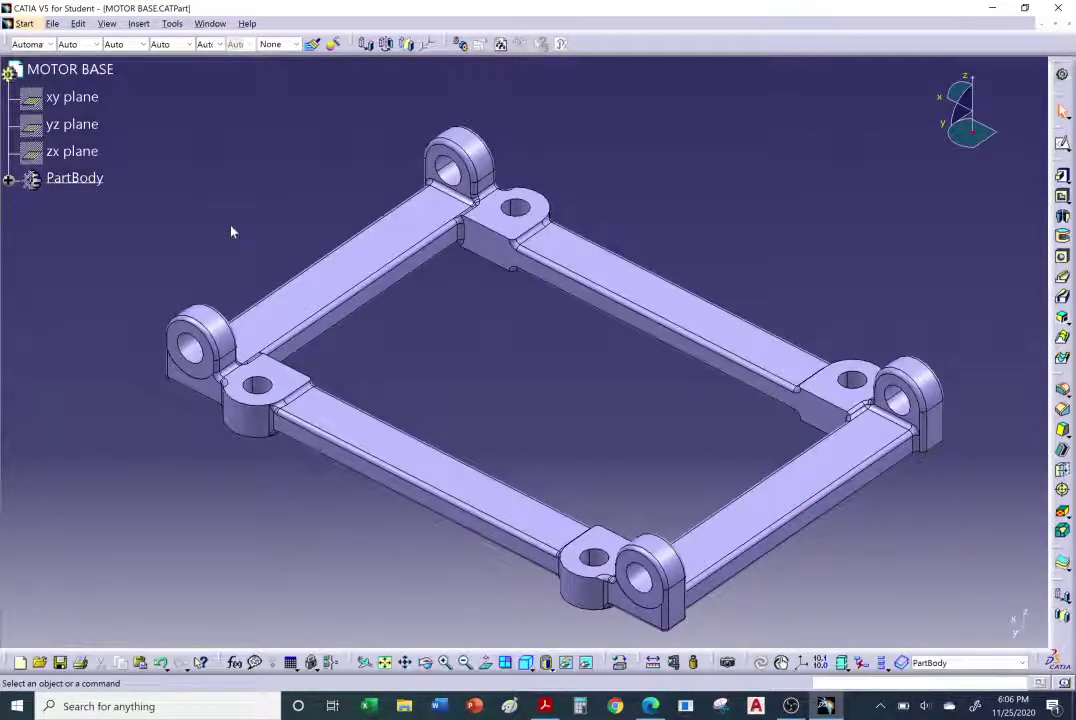
Read the PDF page on re-linking ghost files with the Desk command in Adobe Acrobat Reader, and return to CATIA.
left_click(545, 707)
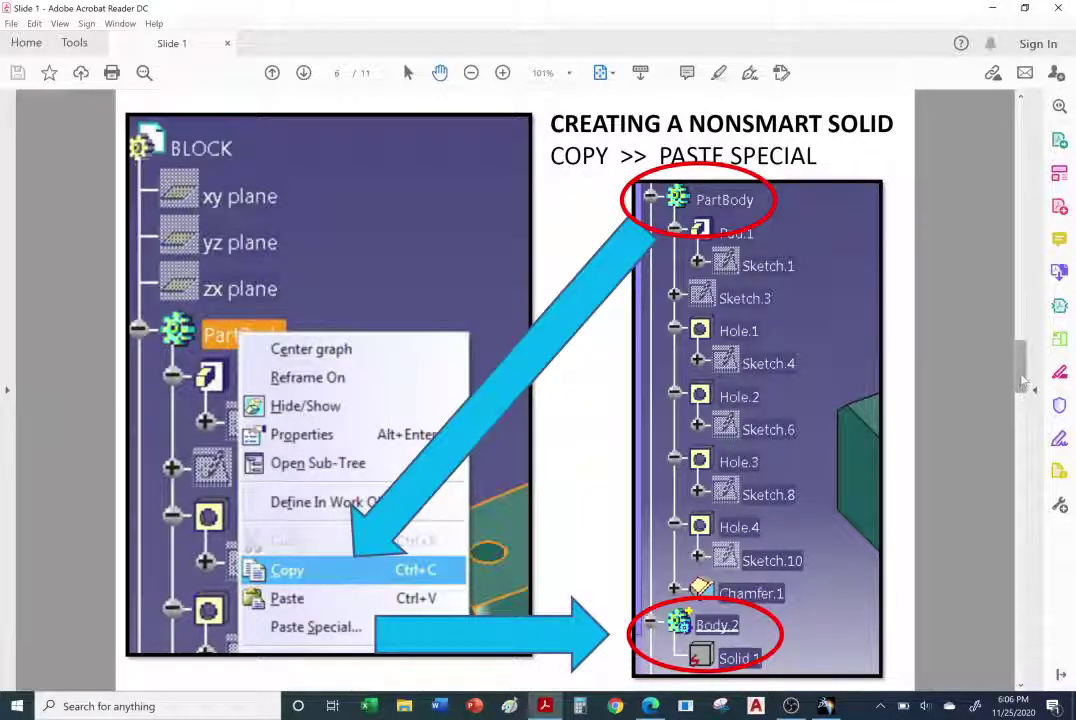
left_click(1022, 673)
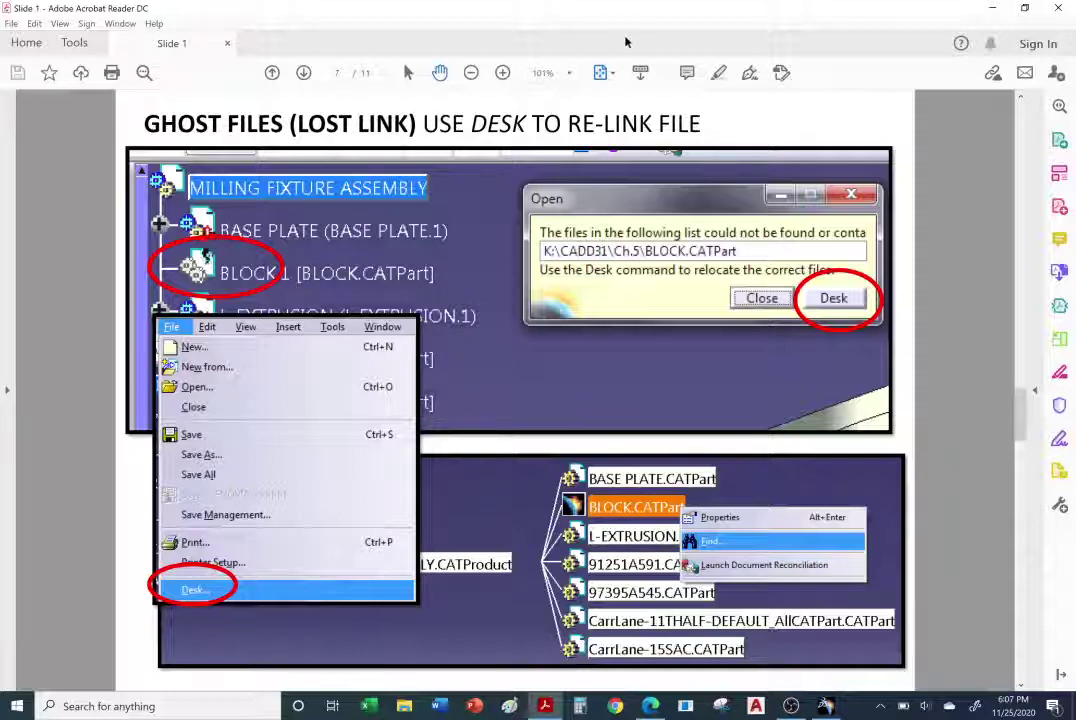
left_click(993, 8)
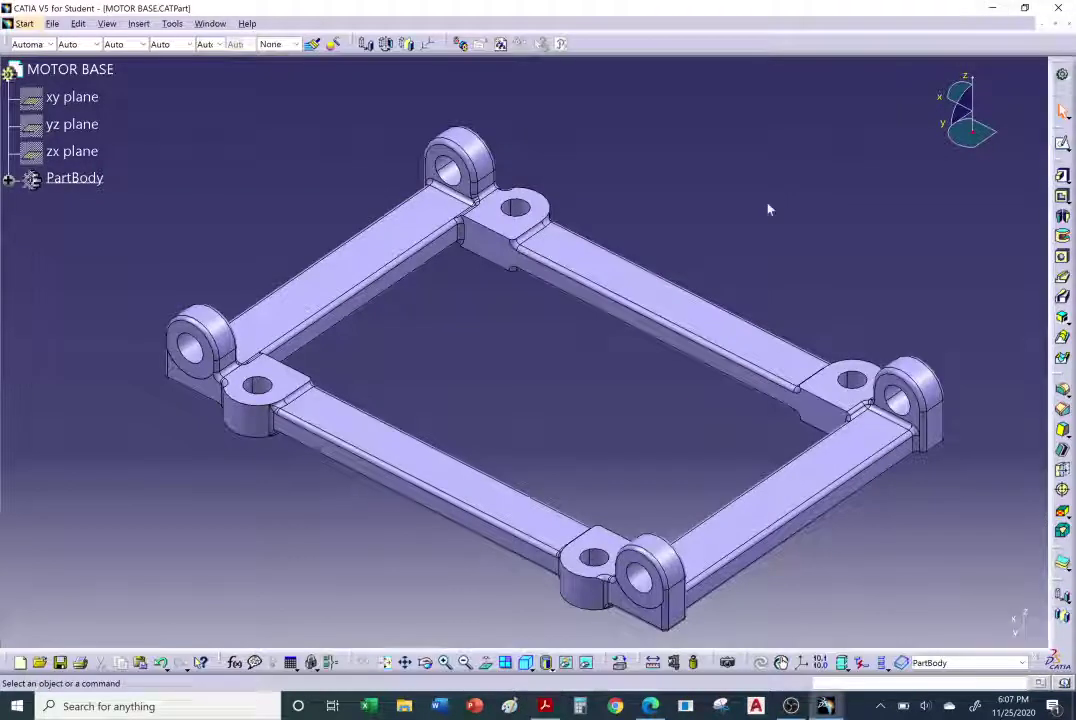
Close the MOTOR BASE part without saving, and clear the selection in the assembly.
left_click(1066, 27)
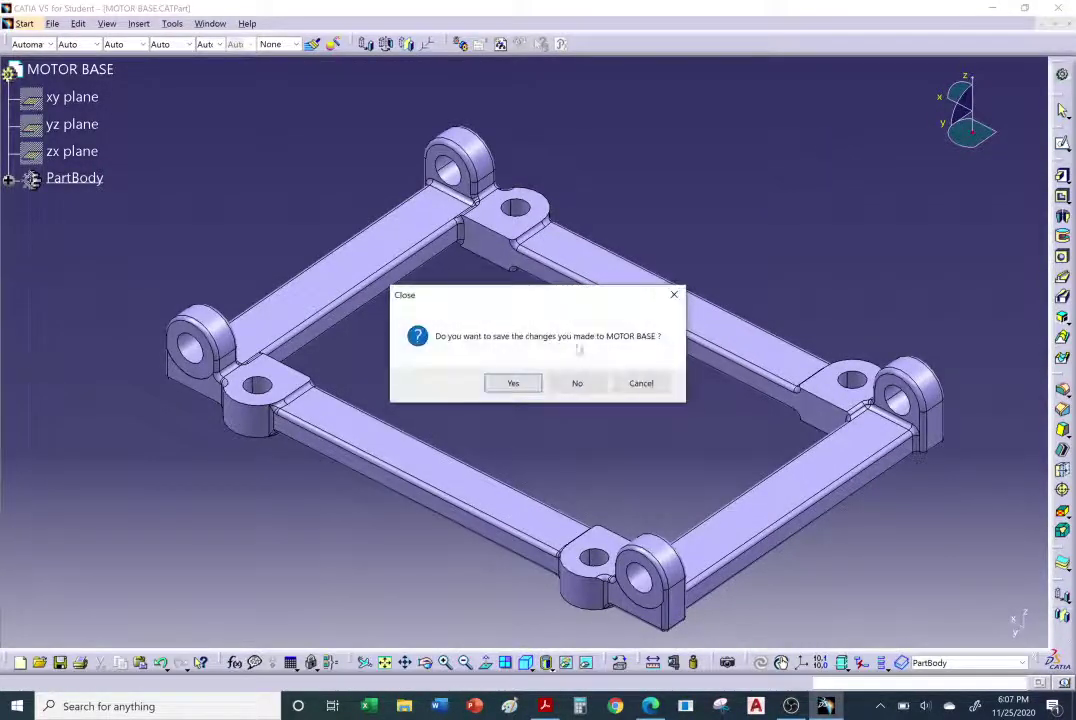
left_click(576, 382)
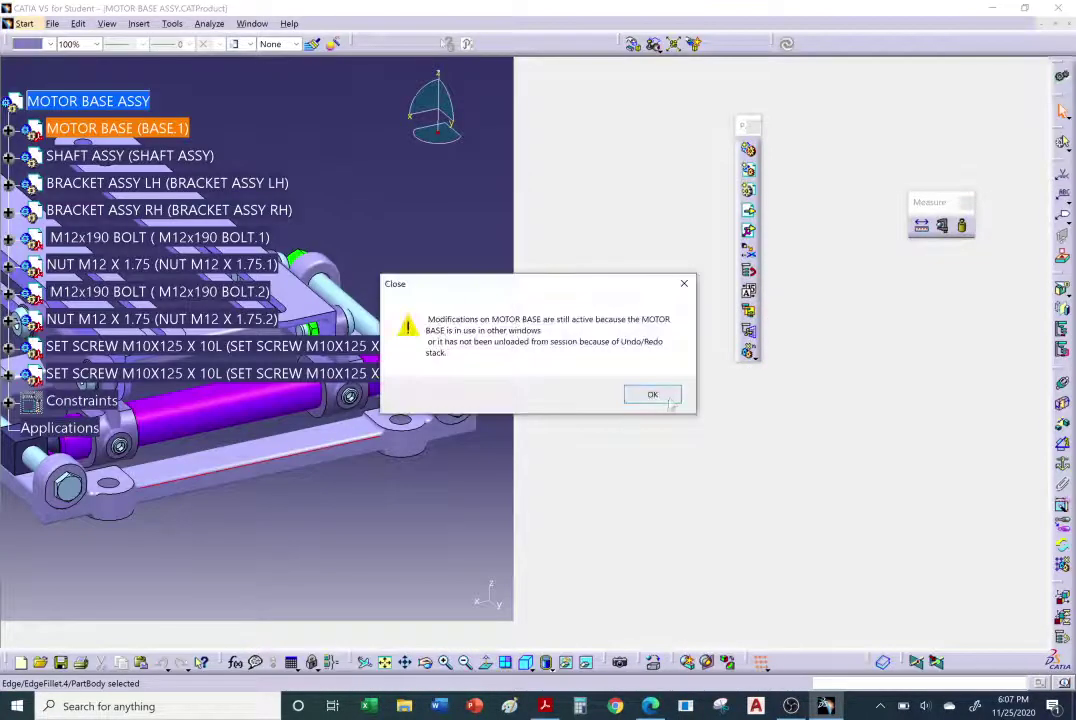
left_click(668, 400)
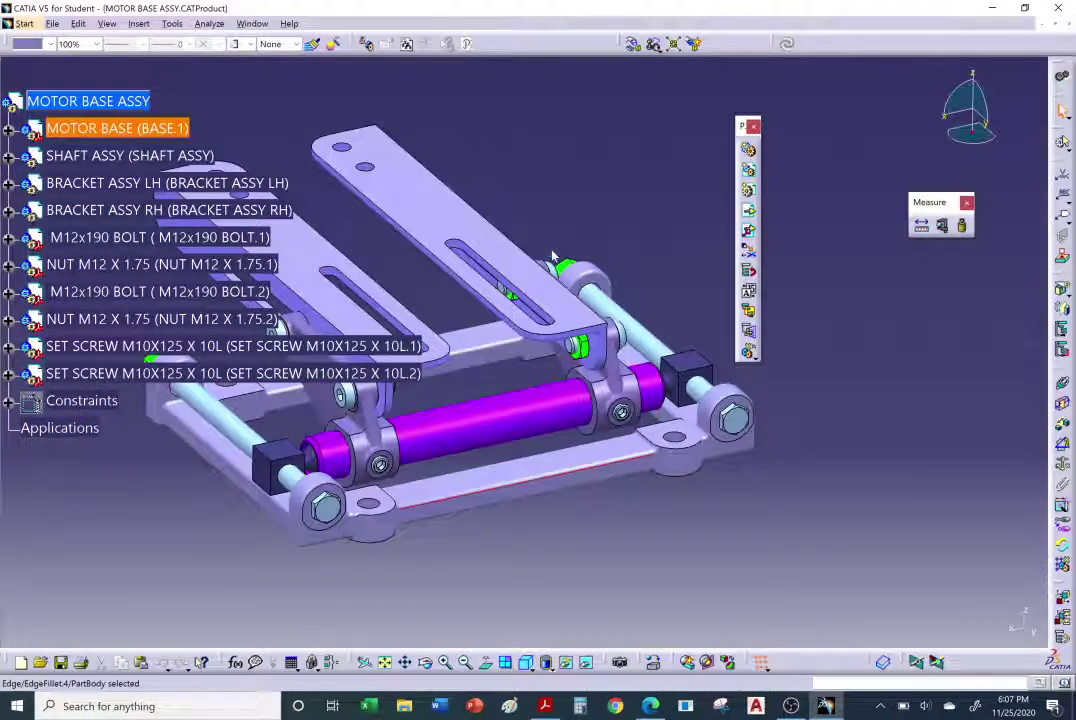
left_click(600, 122)
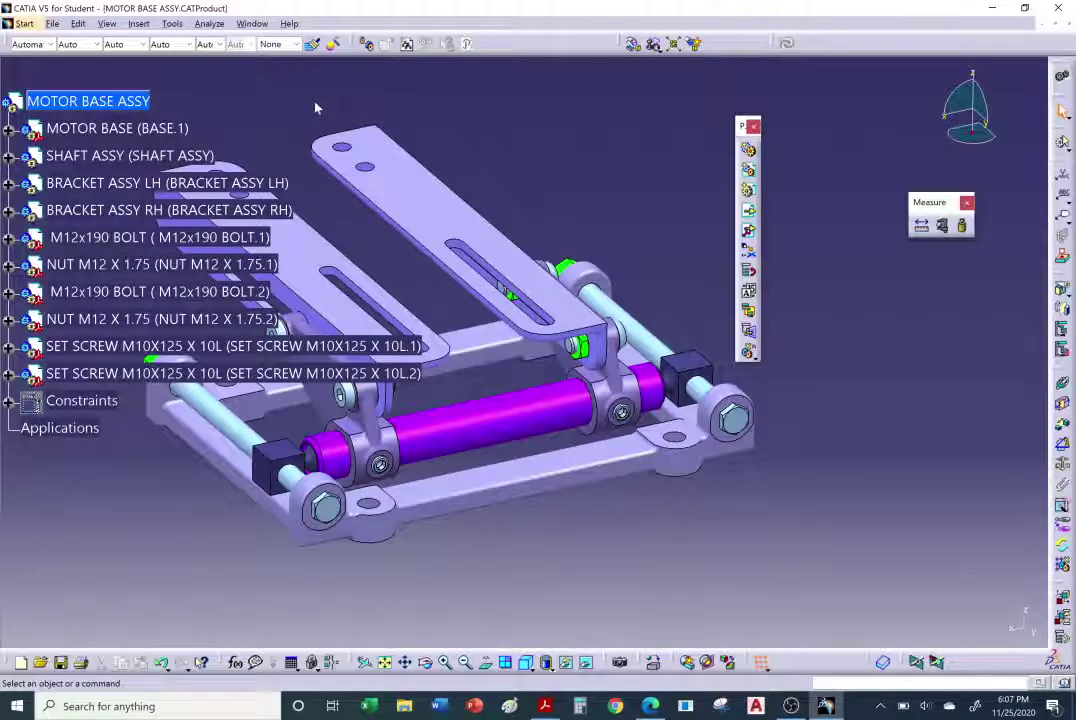
Open the Top Clamp Assembly product from the Top Clamp Assy folder.
left_click(53, 24)
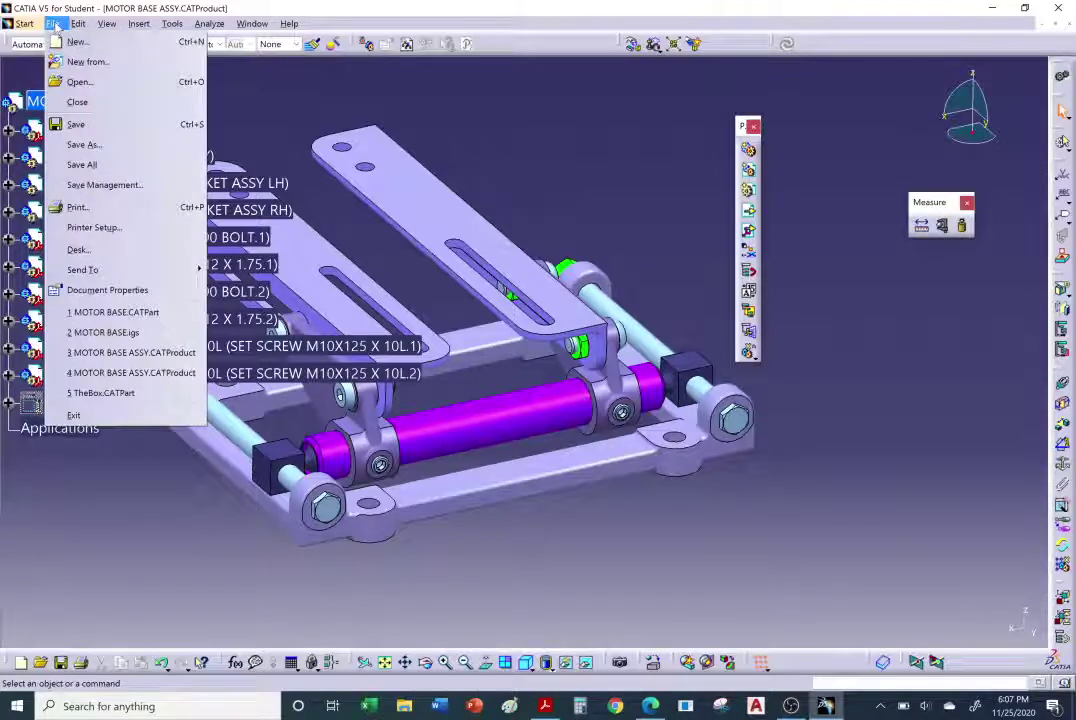
left_click(401, 107)
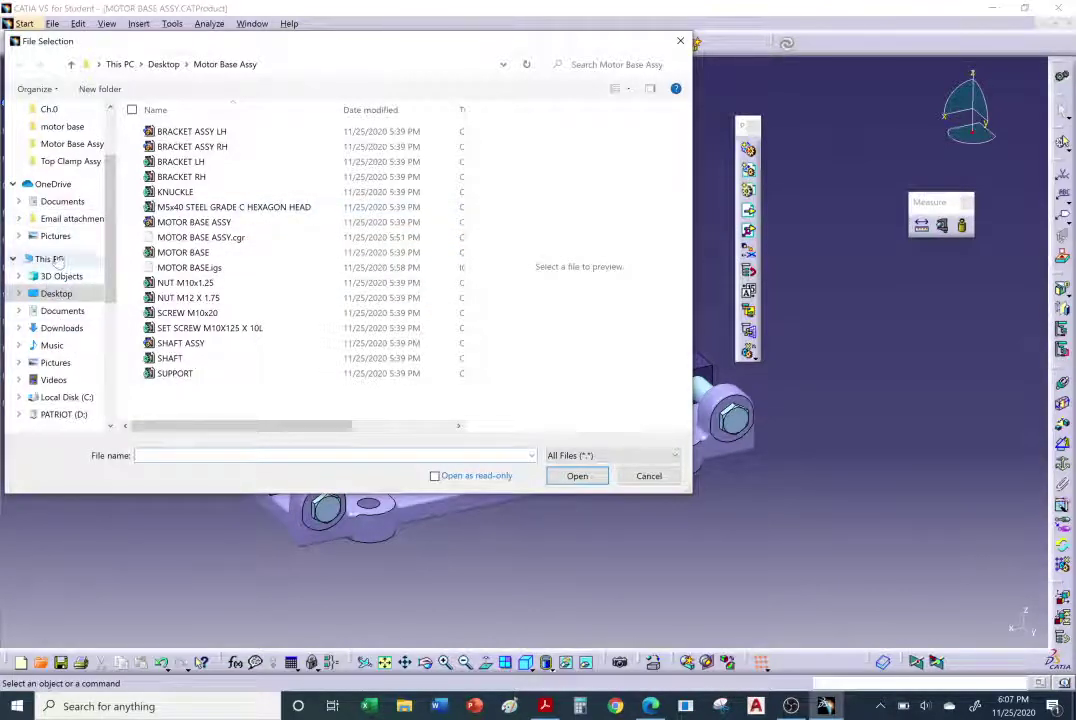
left_click(76, 180)
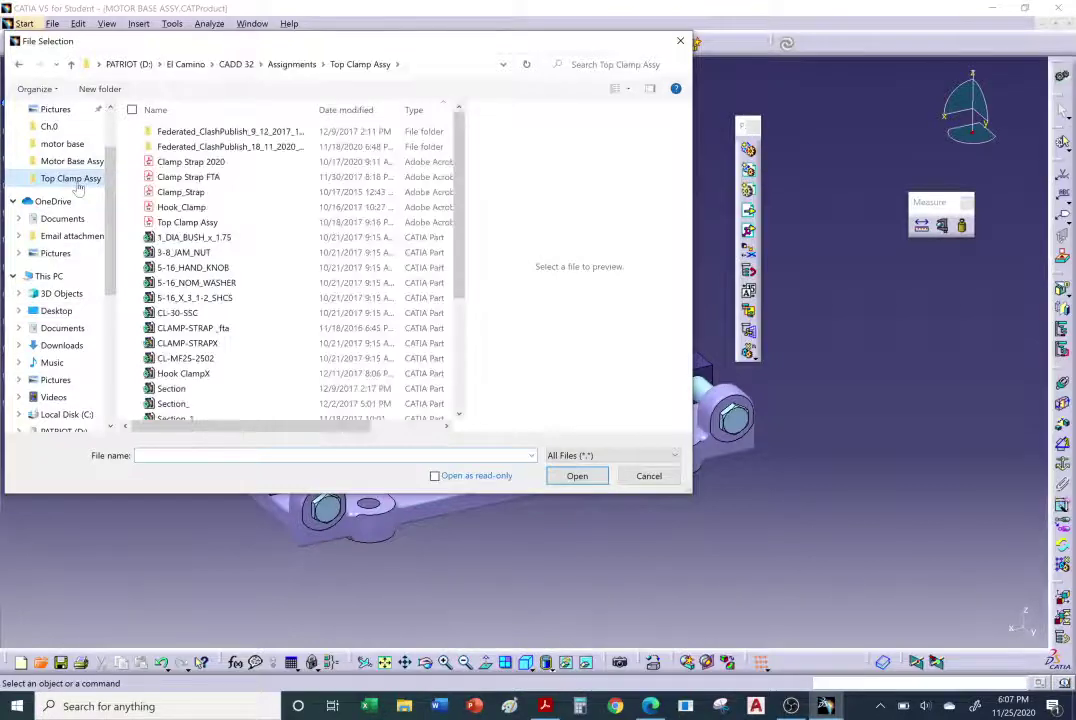
scroll(201, 306, "down", 4)
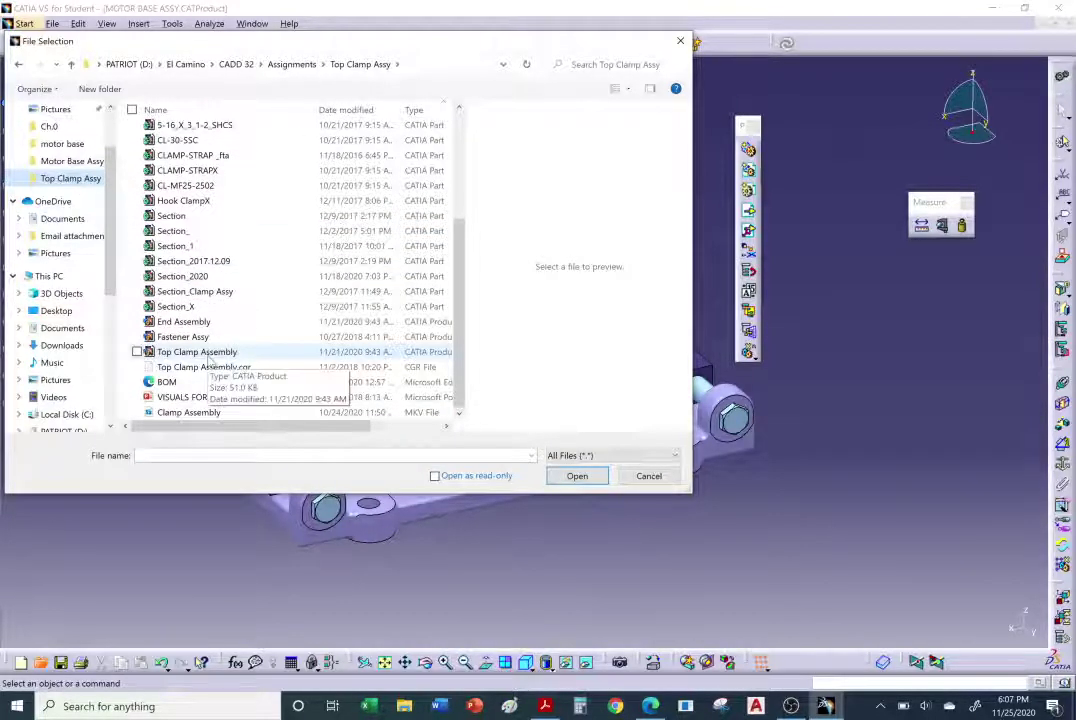
double_click(207, 352)
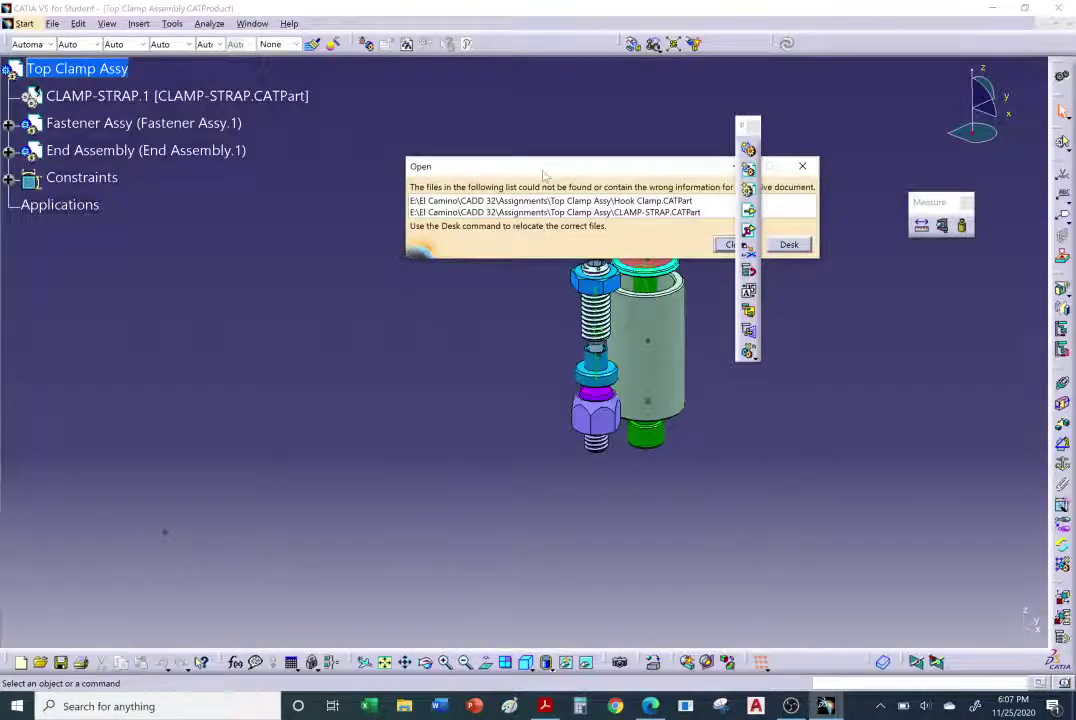
Move the missing-files message clear of the model and expand End Assembly in the specification tree.
left_click_drag(545, 175, 205, 262)
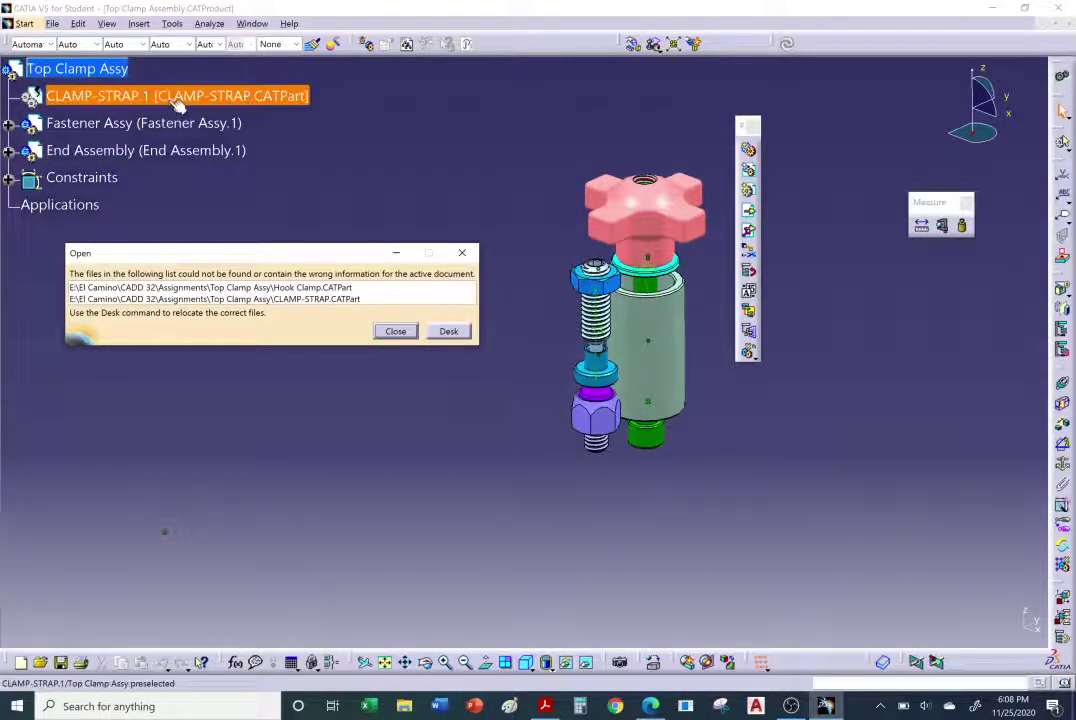
left_click(8, 150)
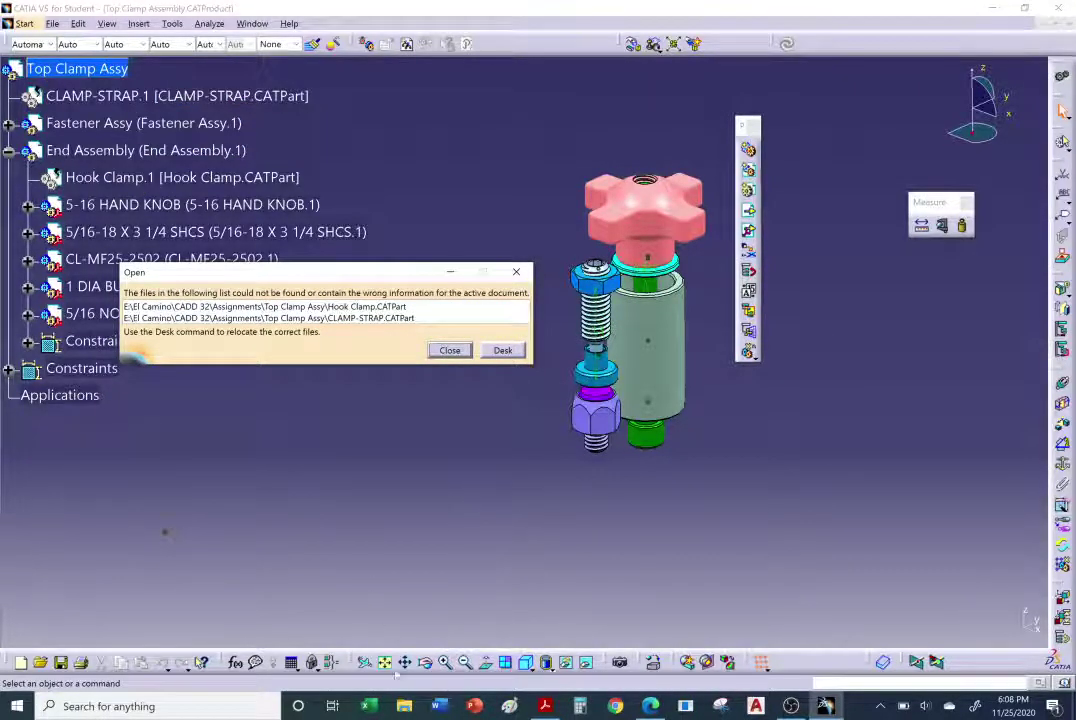
left_click(489, 541)
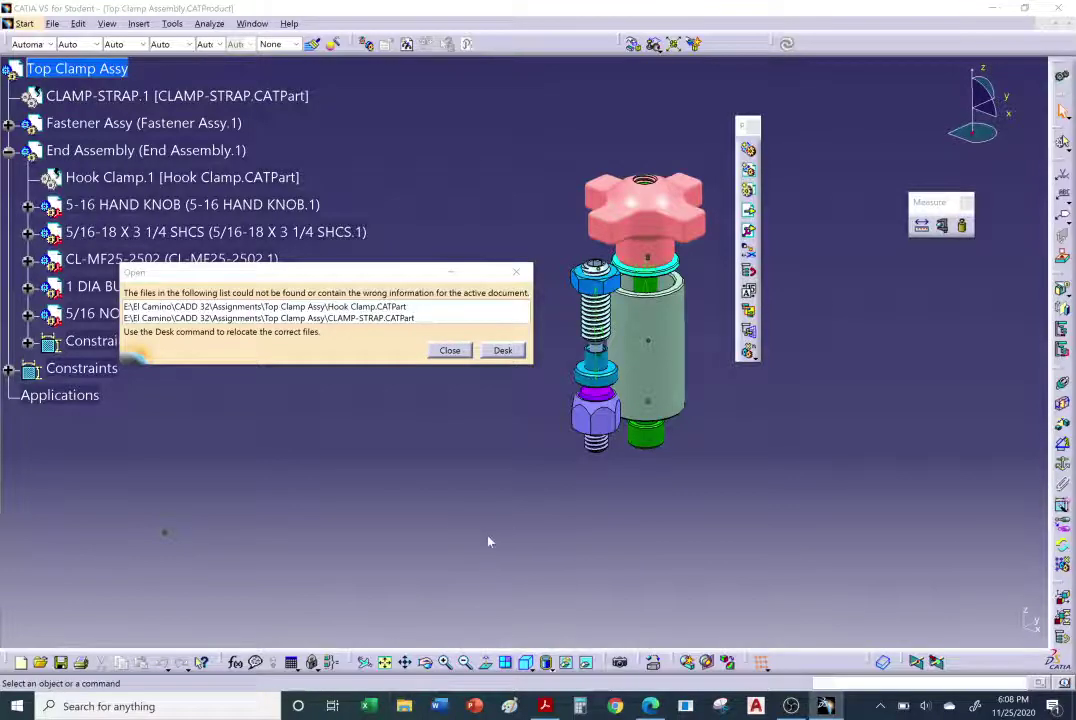
In File Explorer, show the Top Clamp Assy folder sorted by type and locate the Hook ClampX part.
key("super+e")
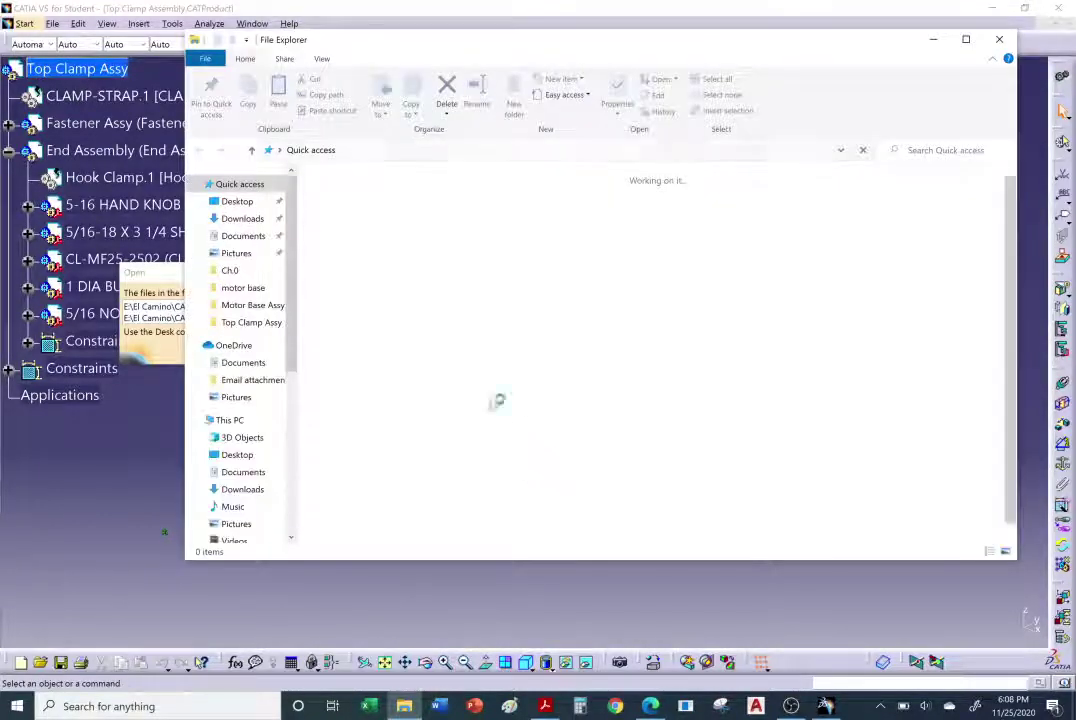
left_click(262, 324)
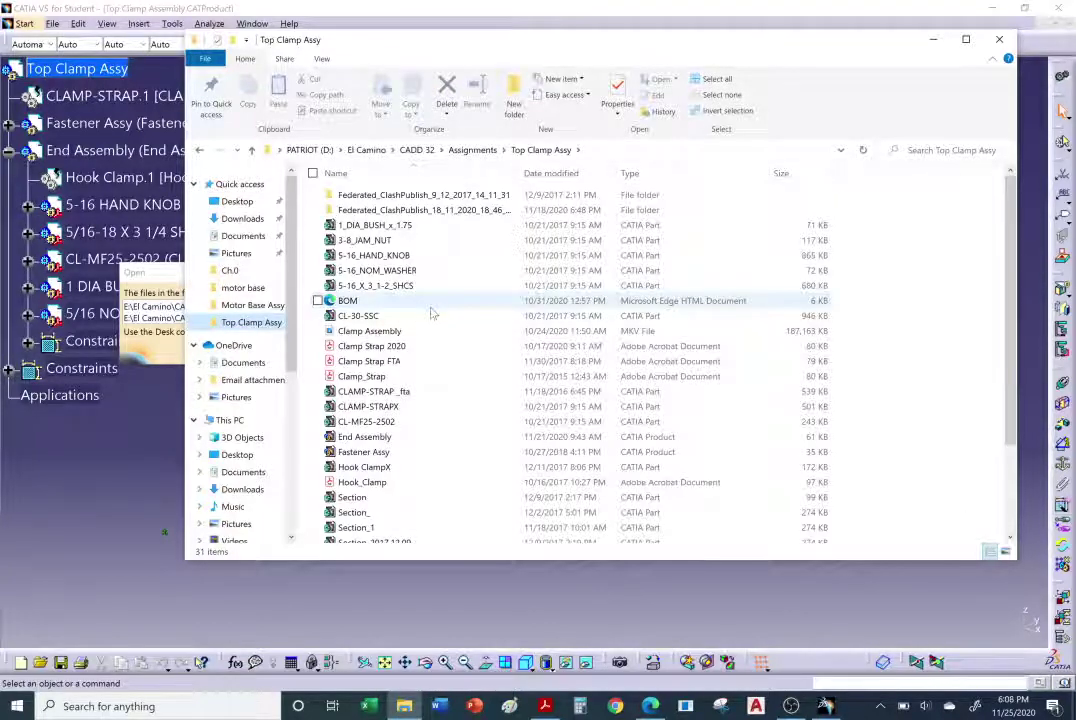
left_click(655, 181)
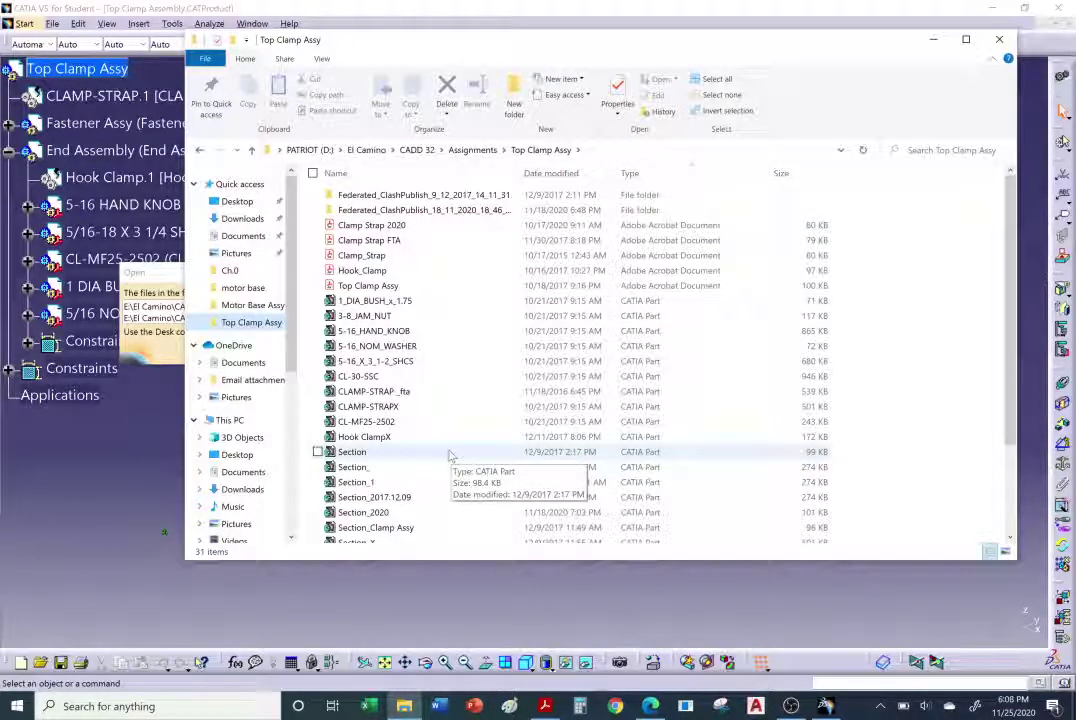
left_click(420, 438)
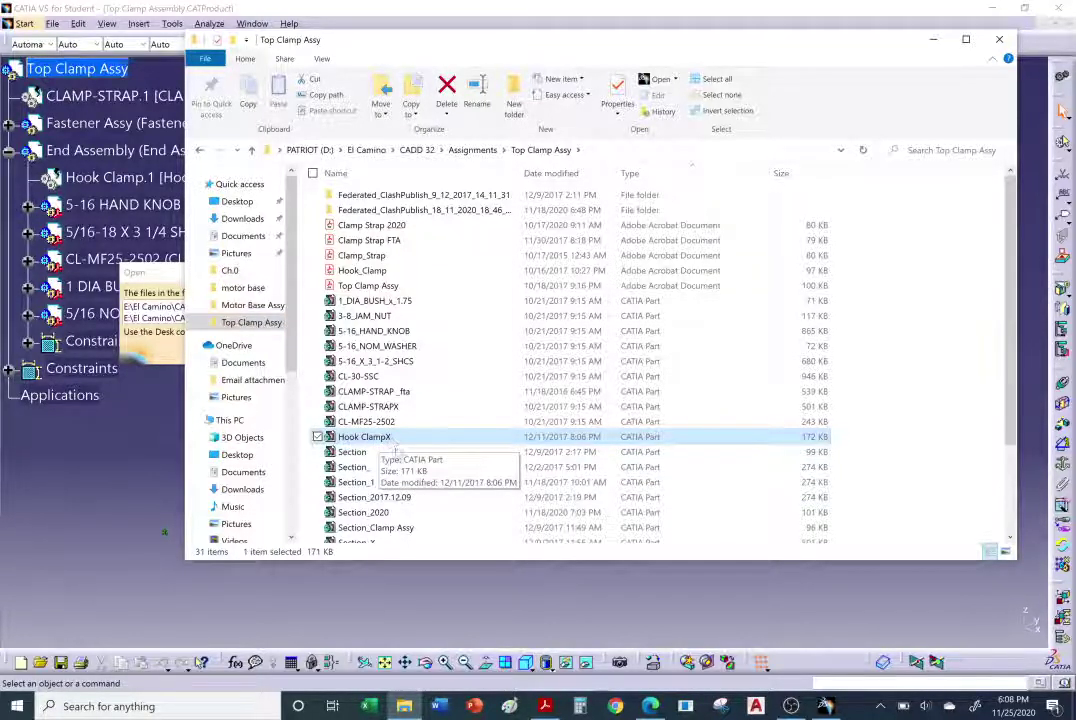
scroll(421, 480, "down", 1)
scroll(425, 479, "down", 2)
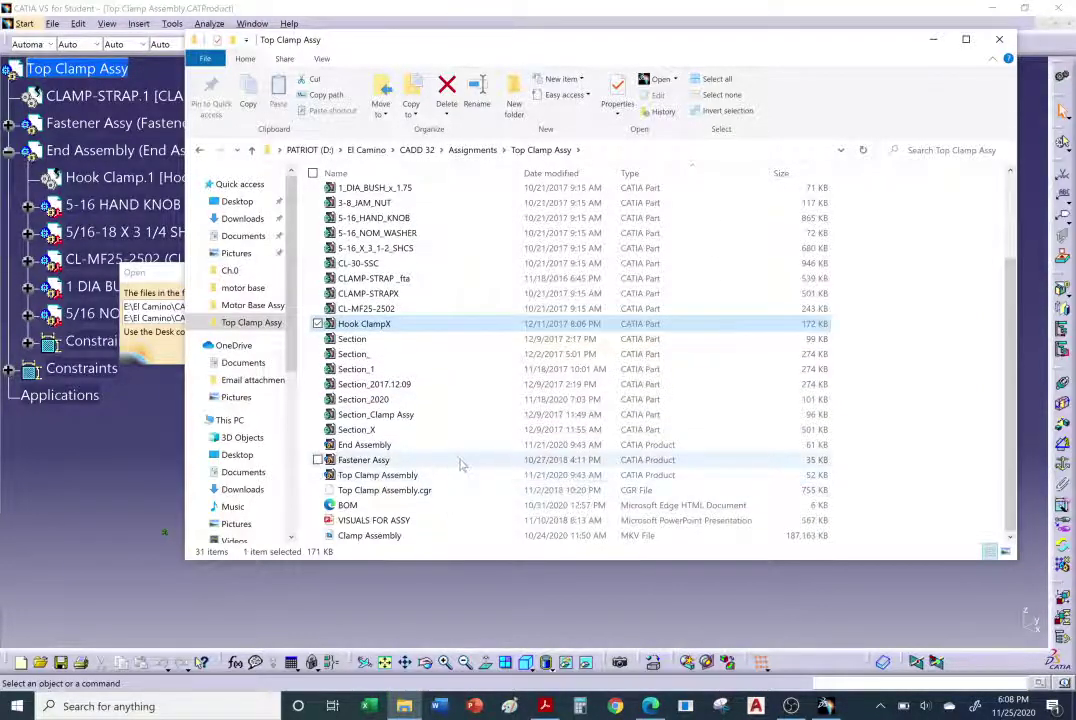
Rename the CLAMP-STRAPX part file as CLAMP-STRAP.
left_click(379, 296)
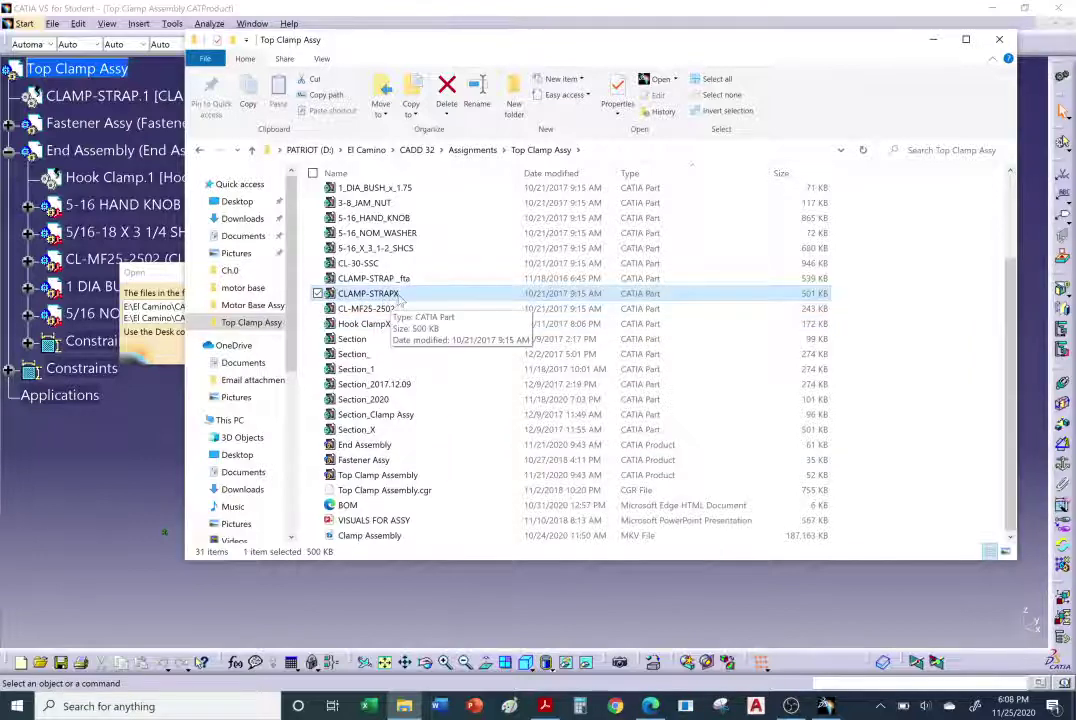
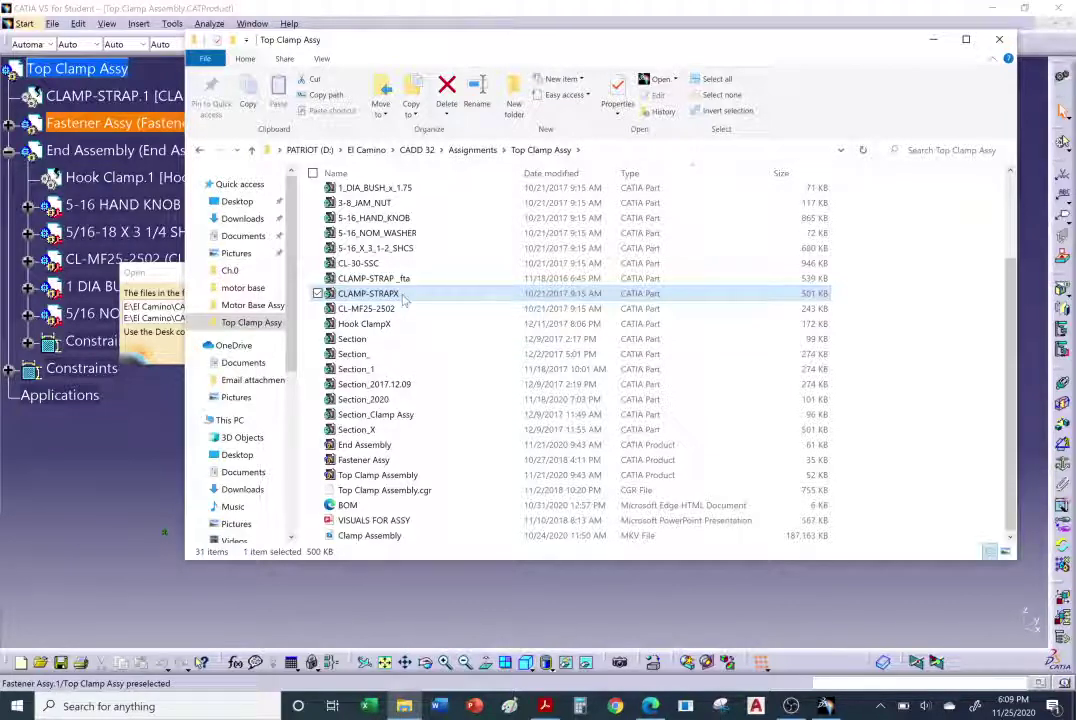
key("F2")
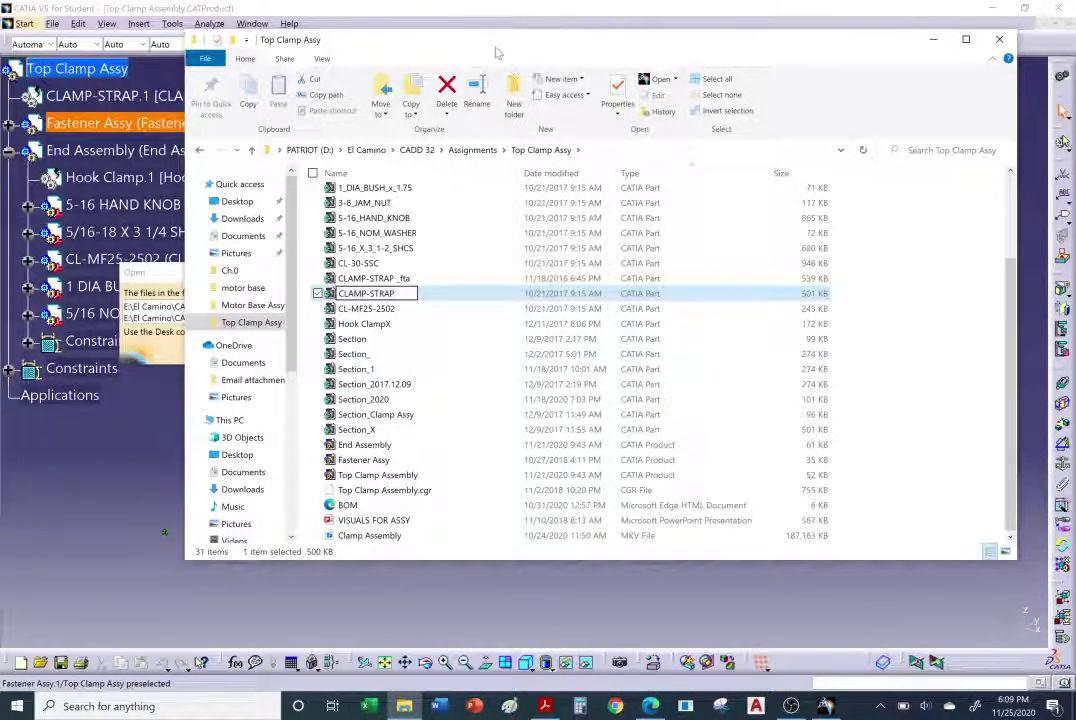
key("Return")
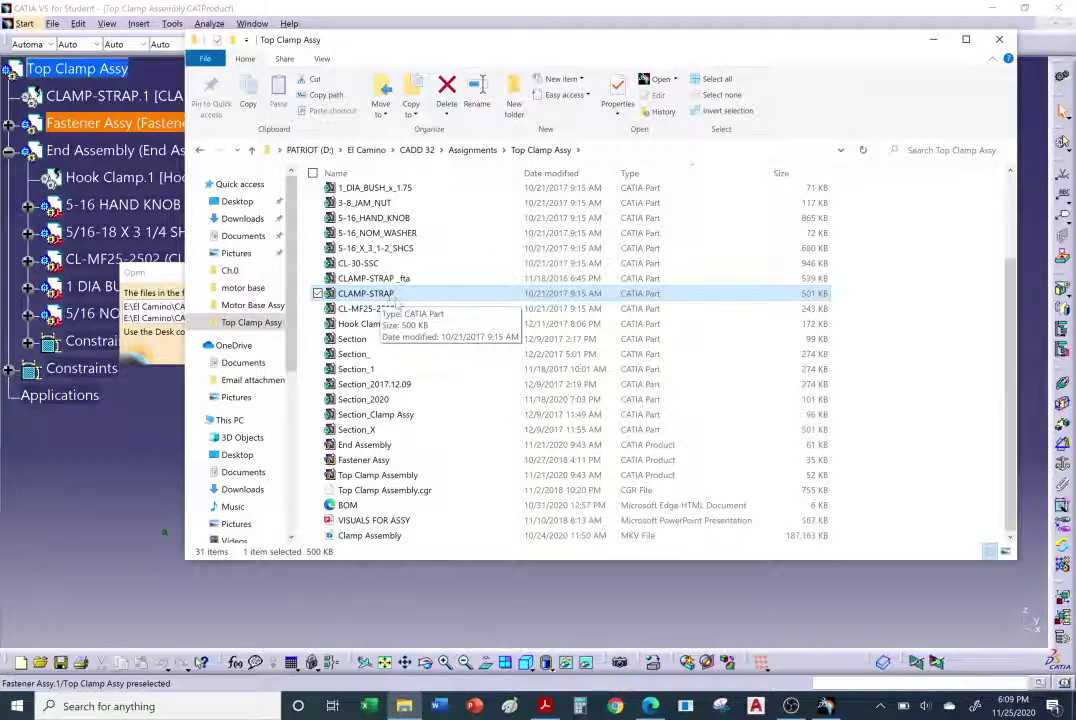
left_click_drag(84, 76, 33, 90)
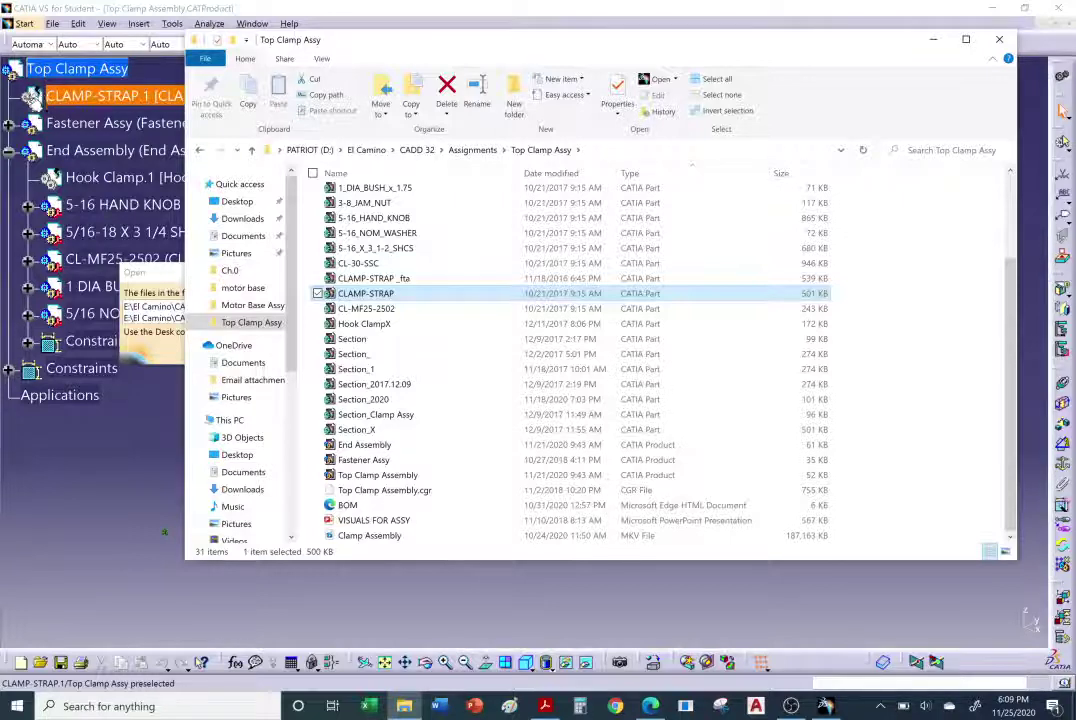
Open the CLAMP-STRAP part in CATIA from File Explorer and return to the Top Clamp Assembly window.
double_click(390, 295)
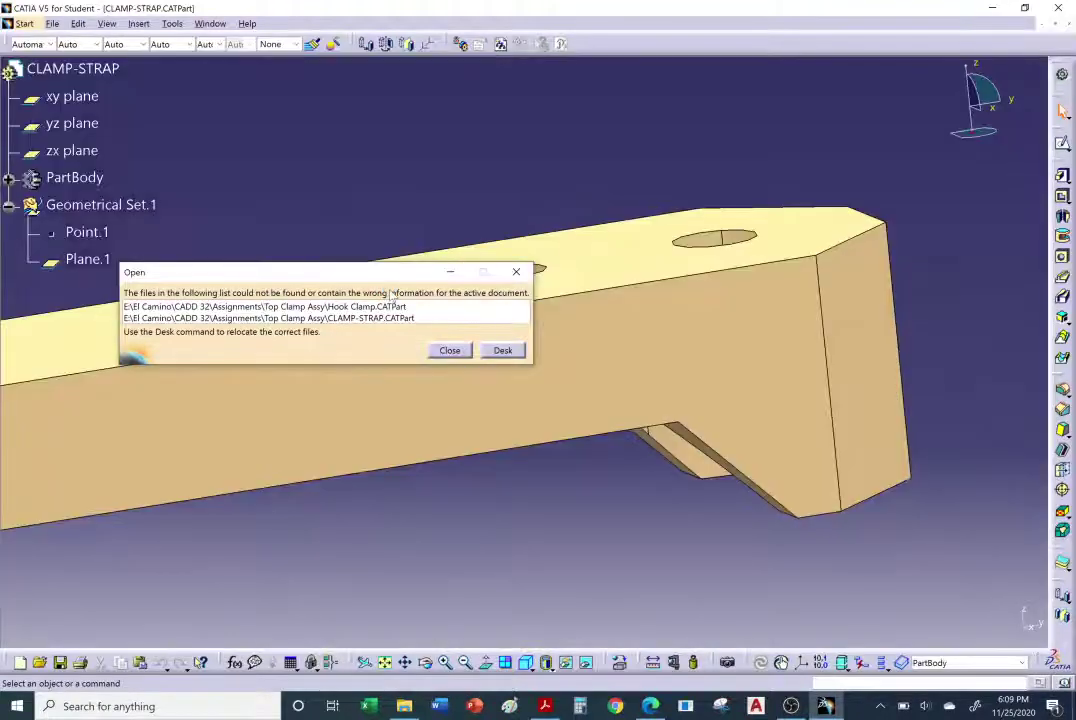
middle_click_drag(392, 292, 677, 252)
left_click(210, 23)
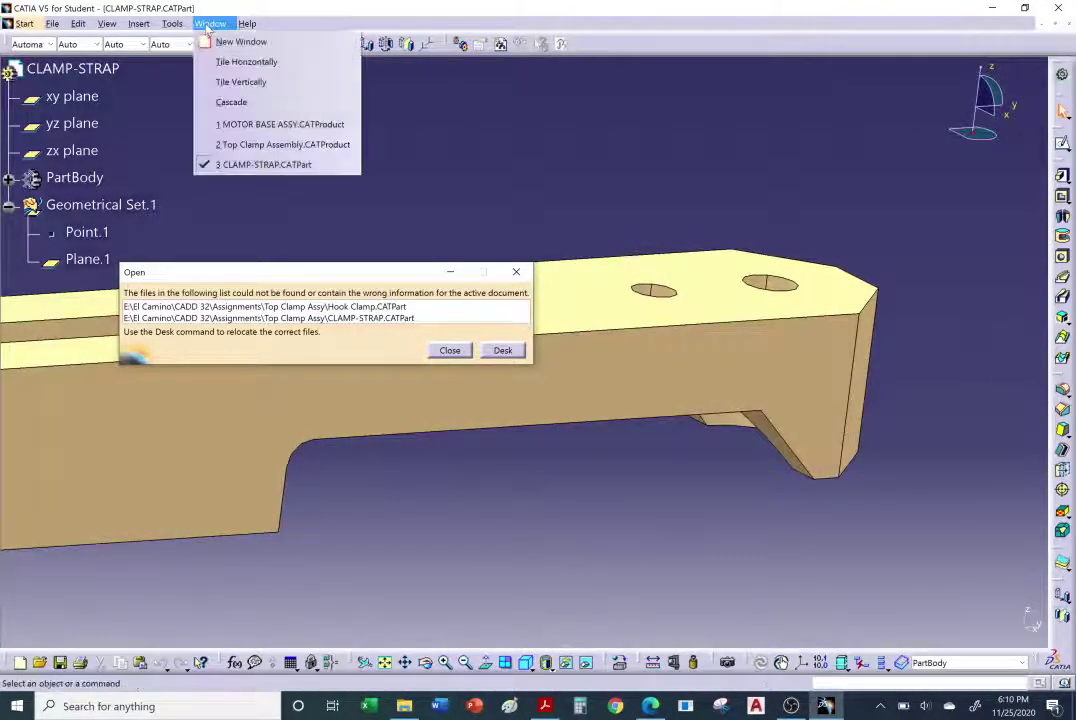
left_click(249, 146)
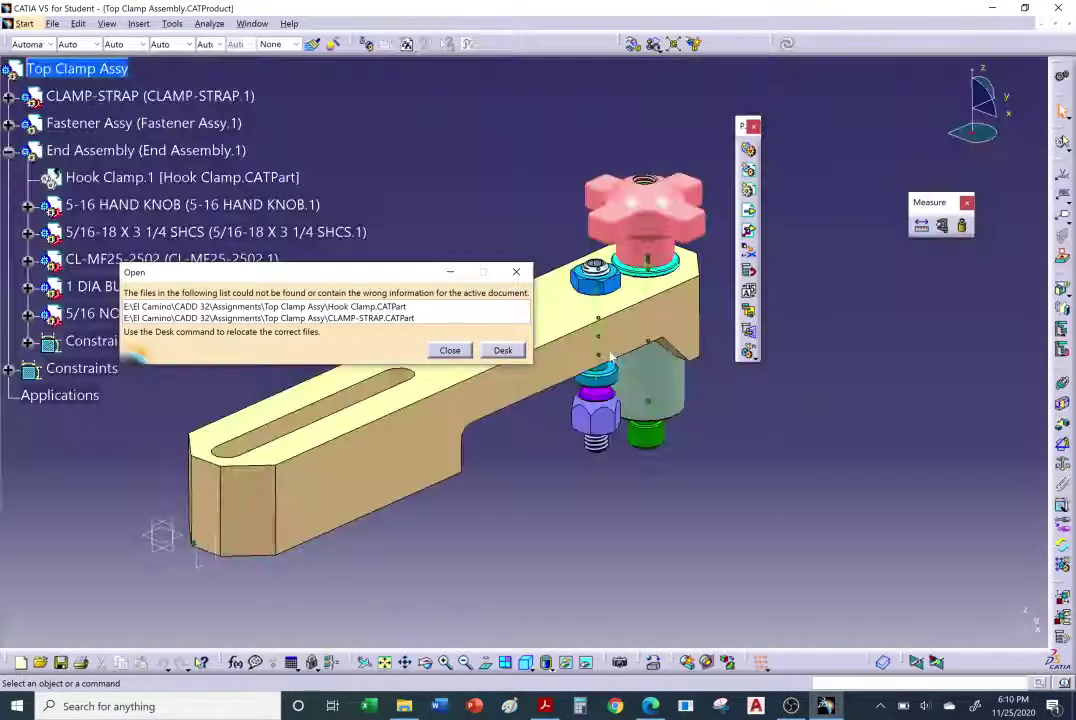
middle_click_drag(602, 472, 269, 432)
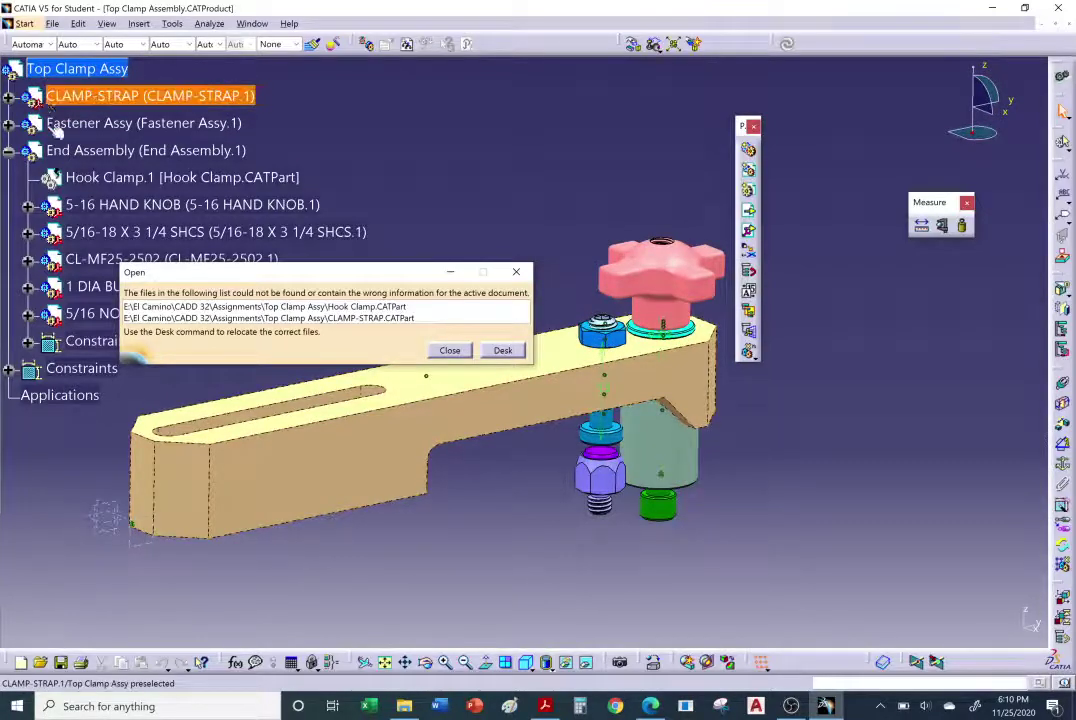
Review the ghost-files page in Adobe Acrobat Reader, and inspect the document links with CATIA's Desk command.
left_click(545, 706)
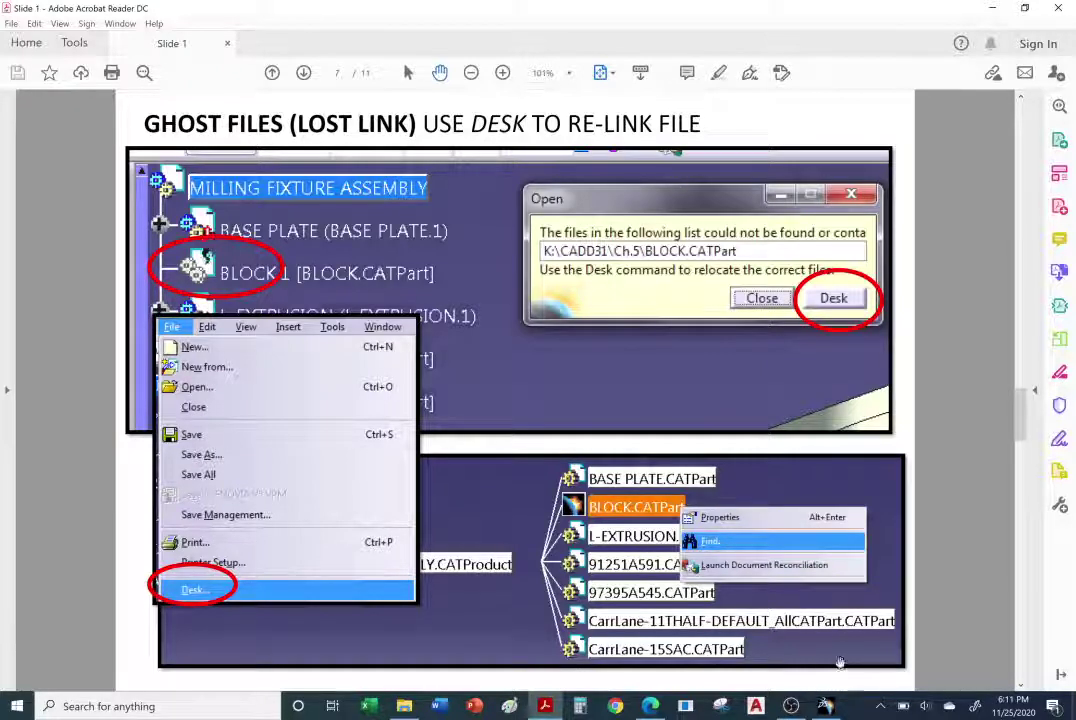
left_click(826, 706)
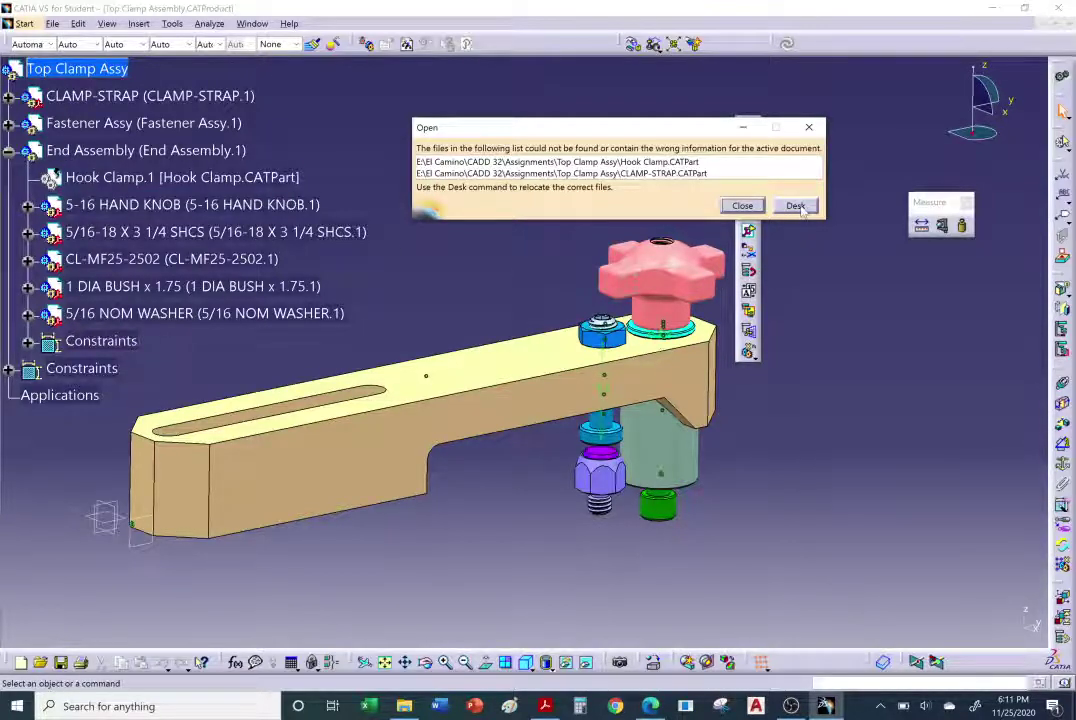
left_click(51, 23)
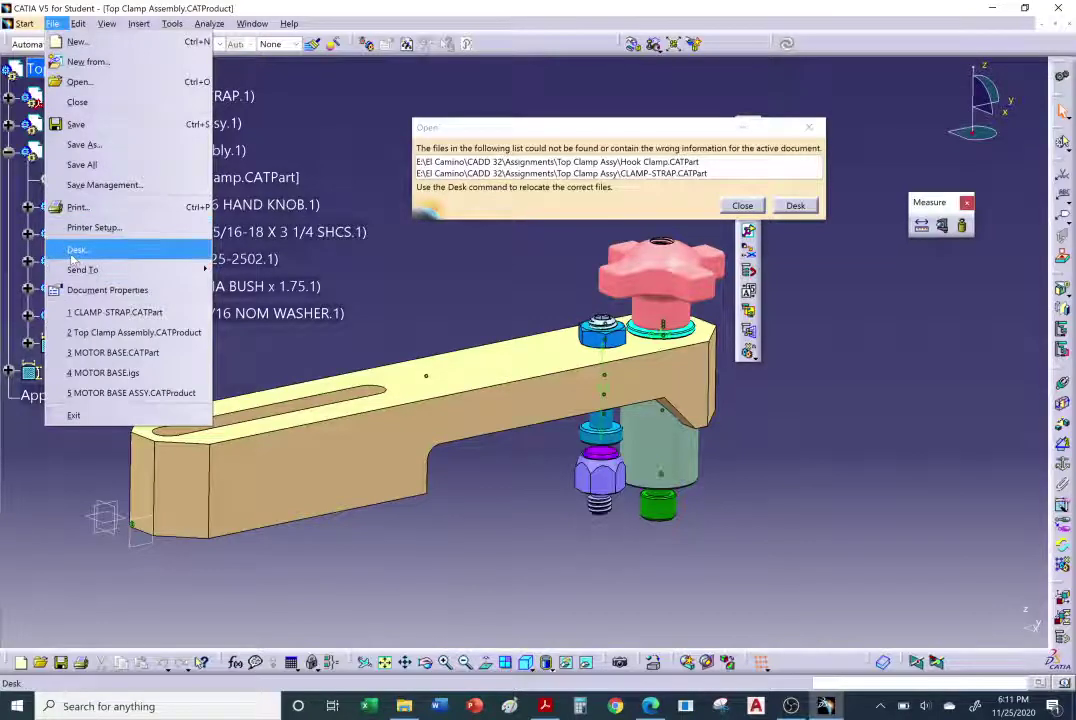
left_click(807, 210)
left_click(800, 206)
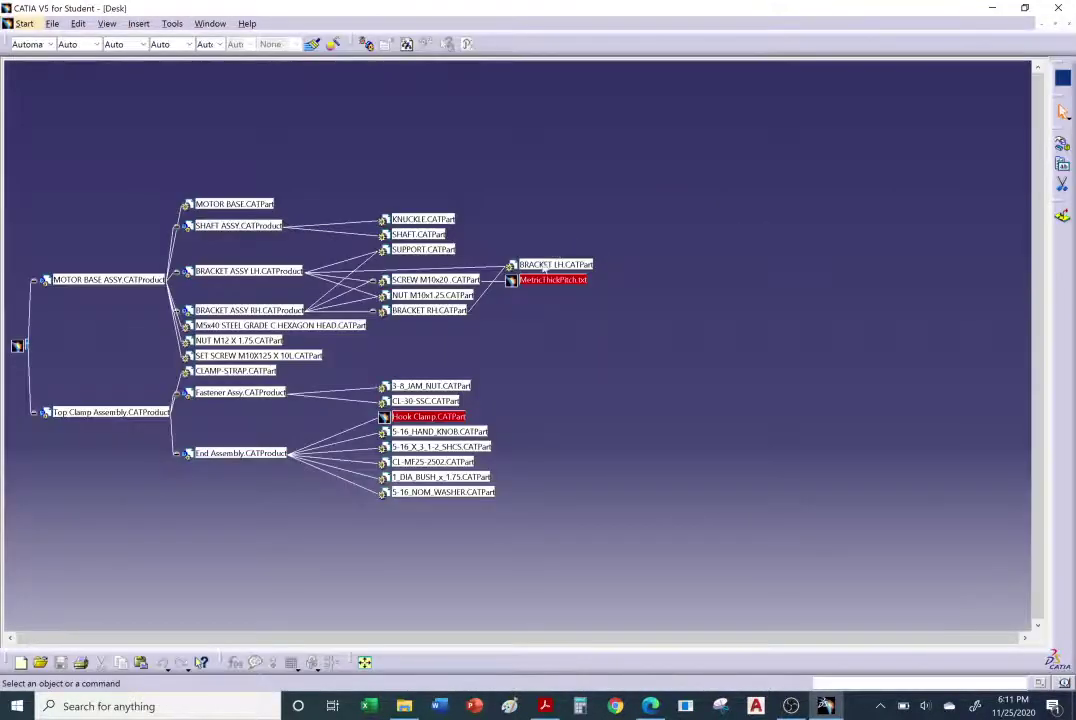
middle_click_drag(85, 255, 226, 247)
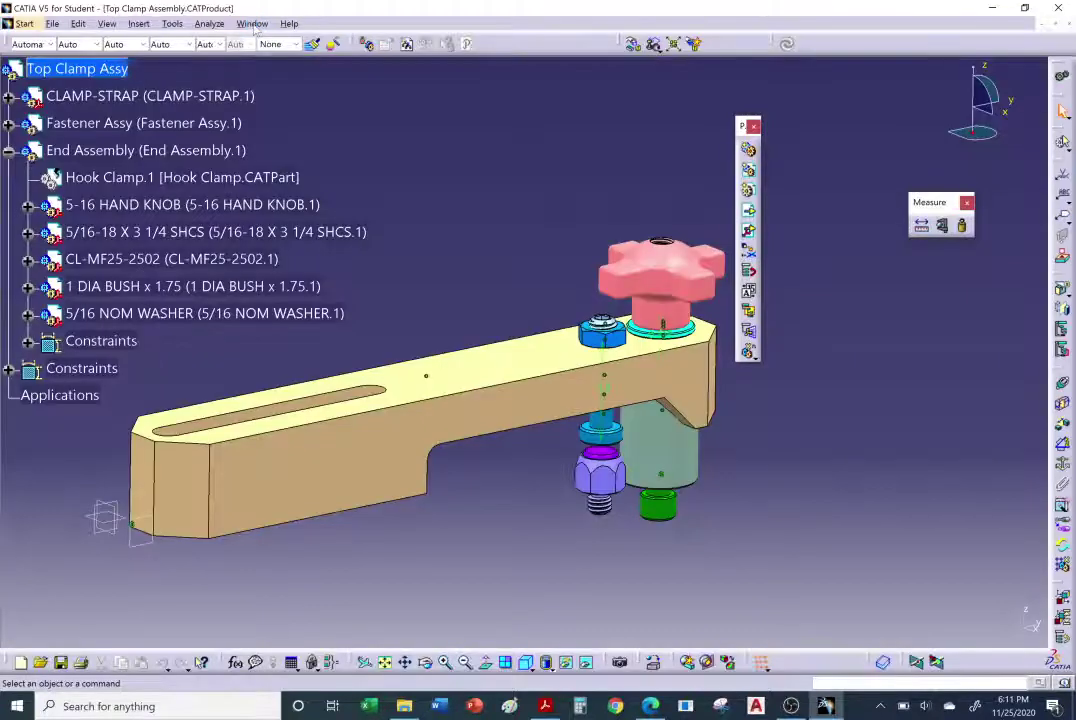
Switch to the MOTOR BASE ASSY product and close it without saving the modified MOTOR BASE part.
left_click(254, 24)
left_click(305, 124)
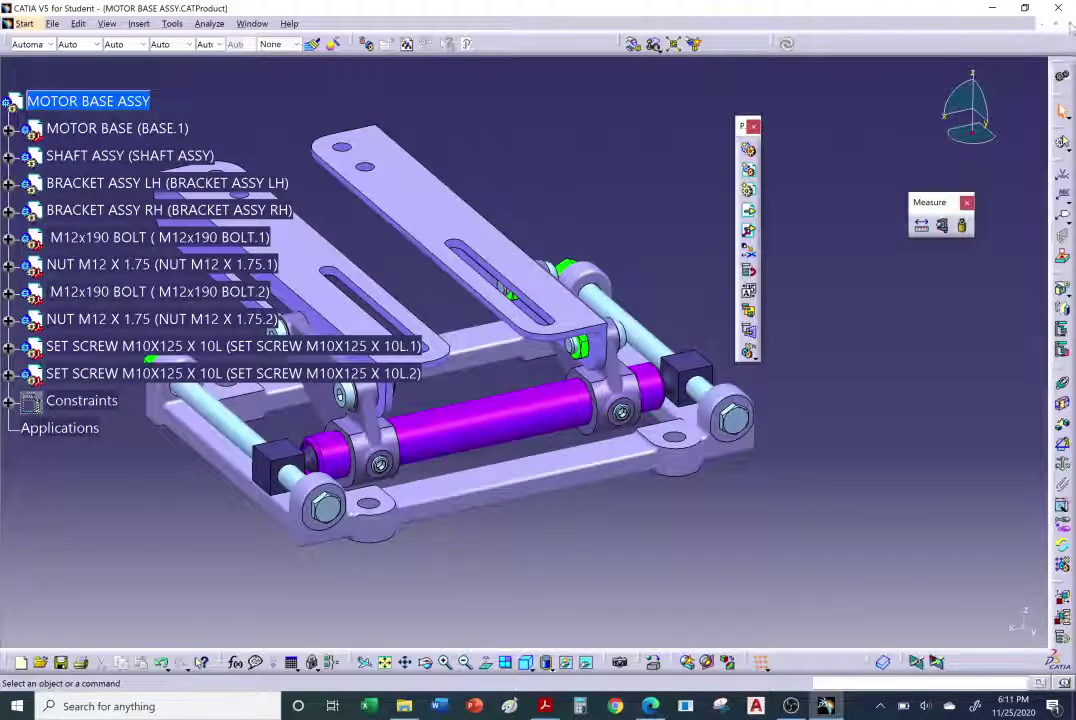
left_click(1069, 27)
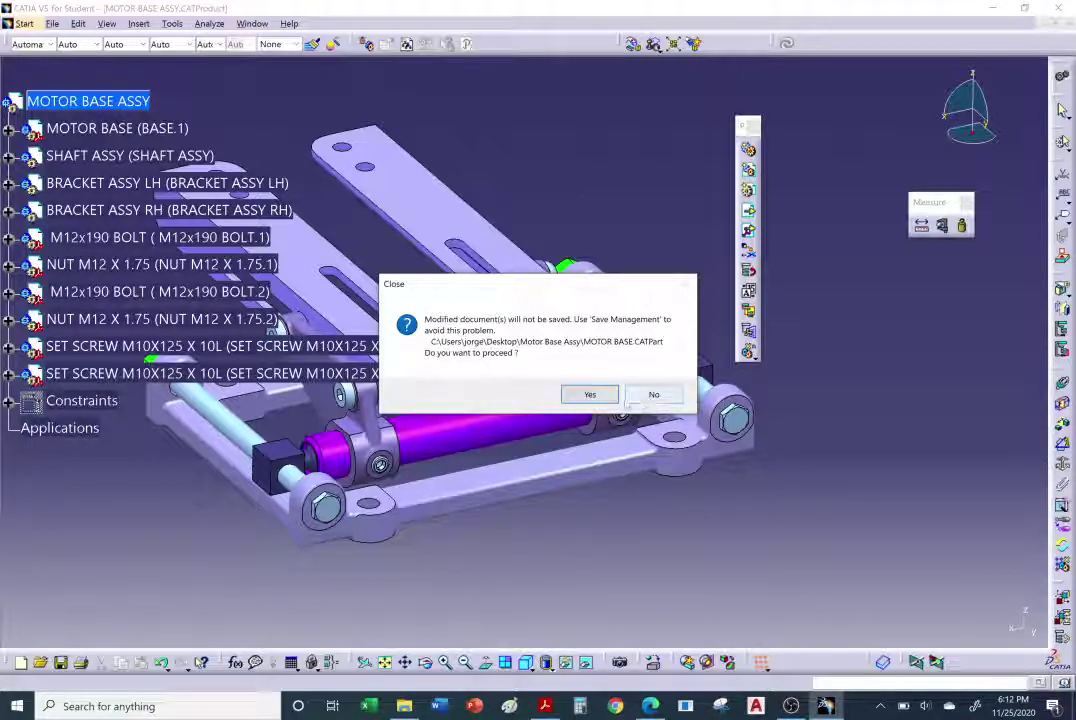
left_click(589, 395)
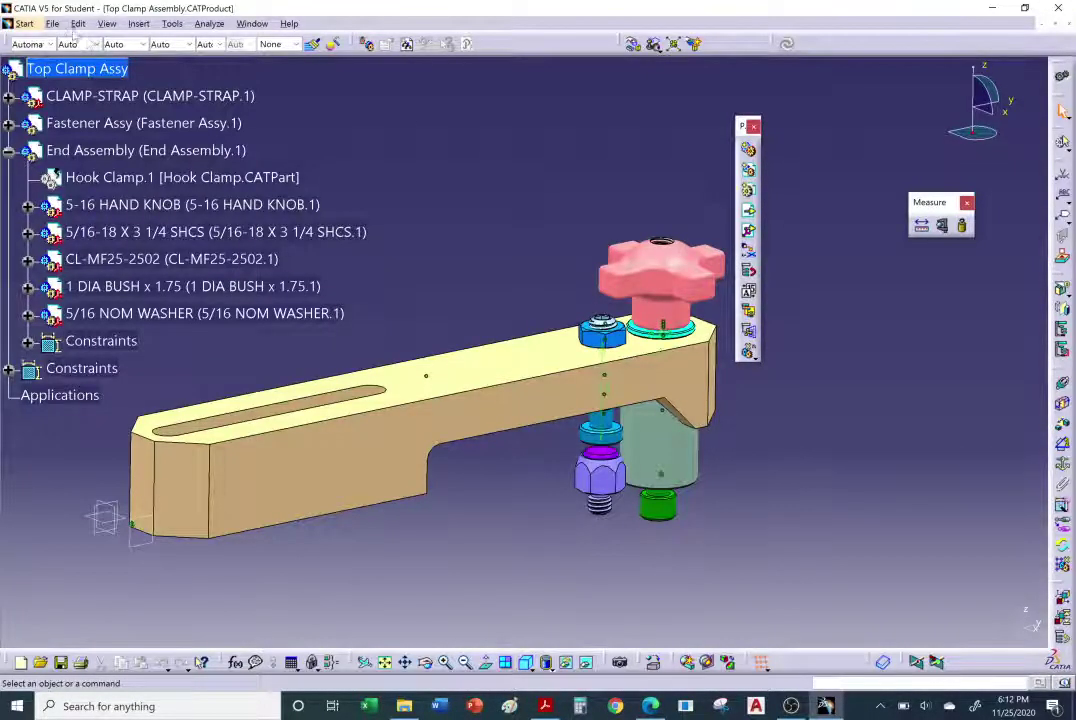
Open Desk for Top Clamp Assembly and enlarge its document link tree.
left_click(55, 24)
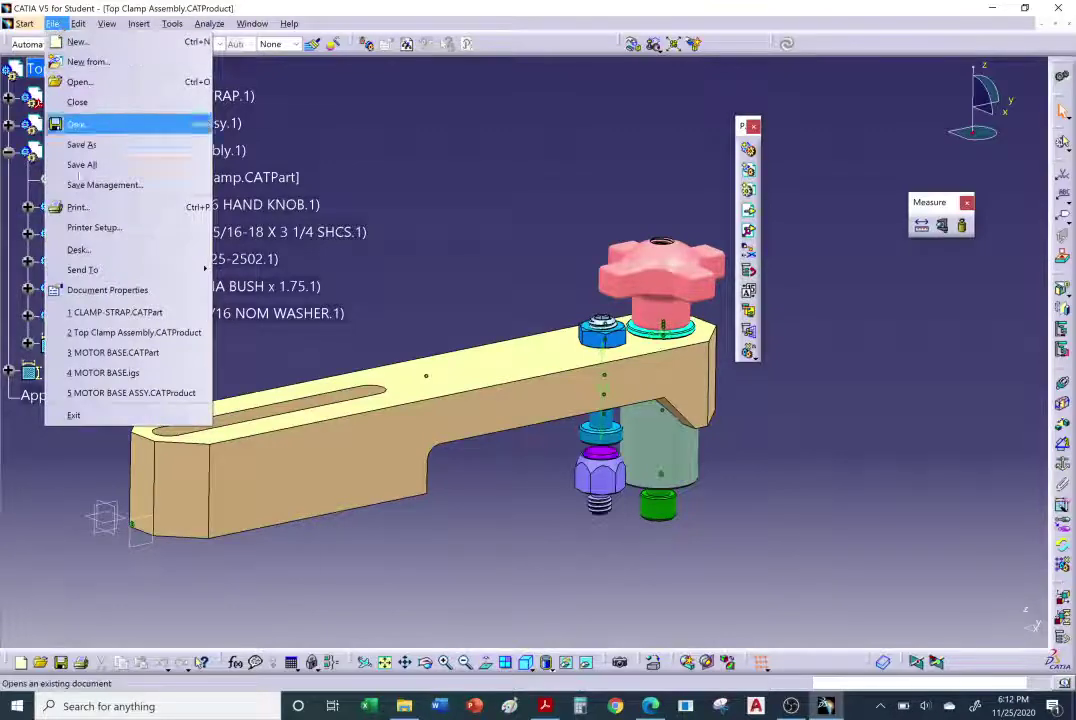
left_click(80, 249)
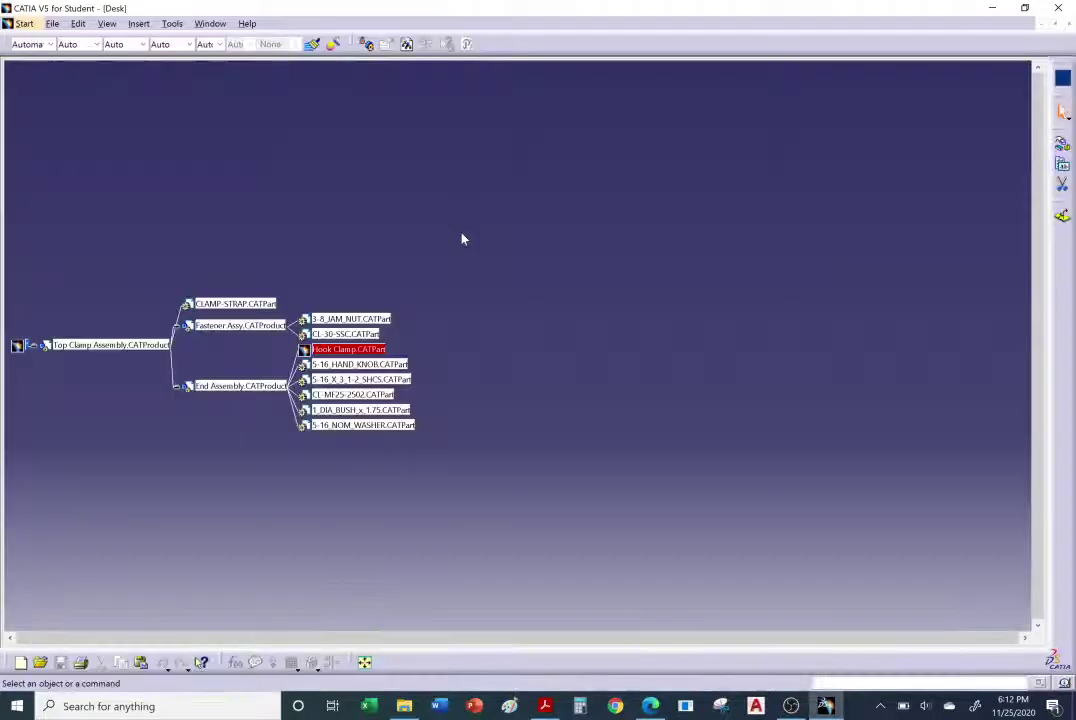
middle_click_drag(449, 228, 605, 190)
middle_click_drag(264, 341, 283, 364, "ctrl")
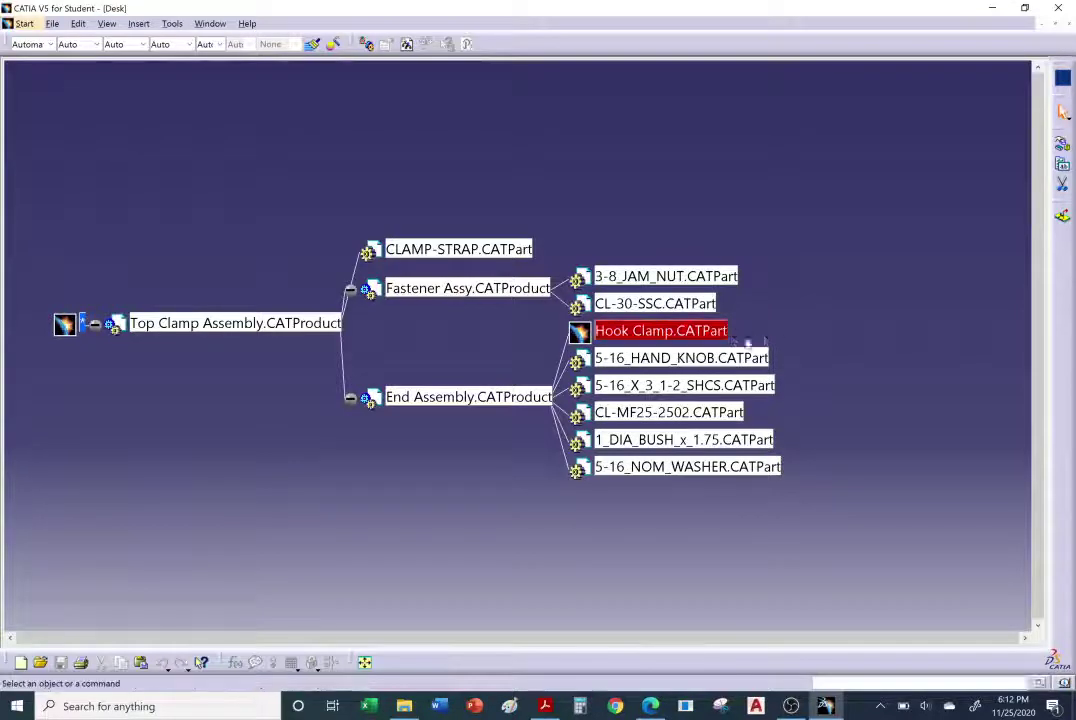
Start the Find command on the missing Hook Clamp.CATPart to browse for its replacement file.
left_click(676, 336)
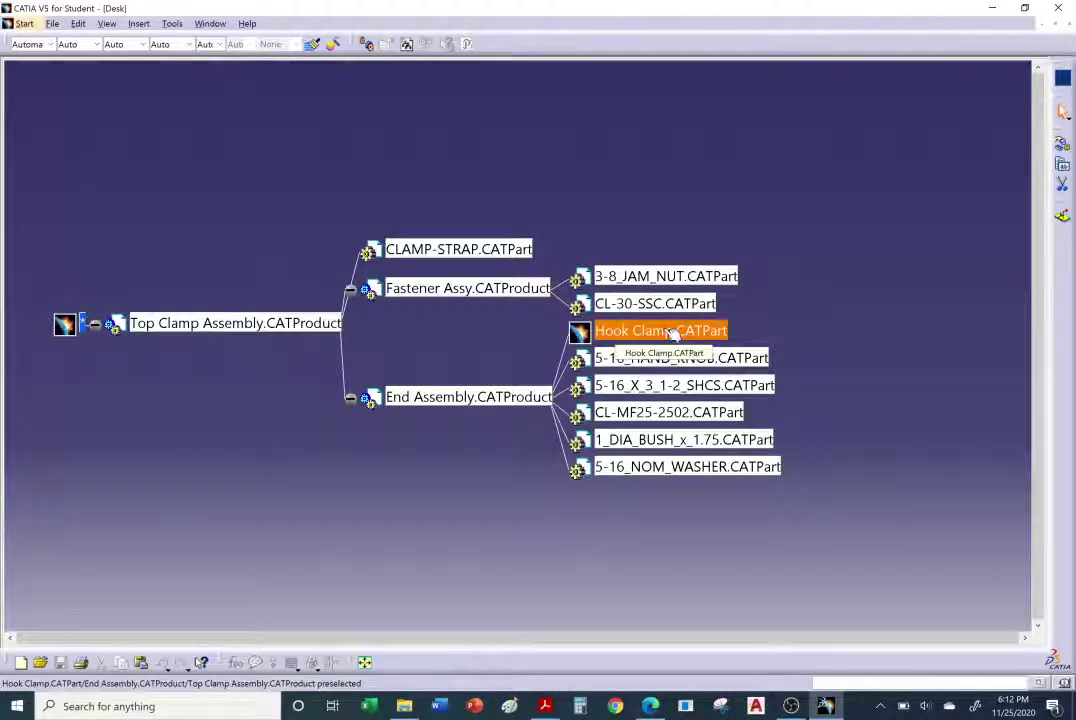
right_click(667, 331)
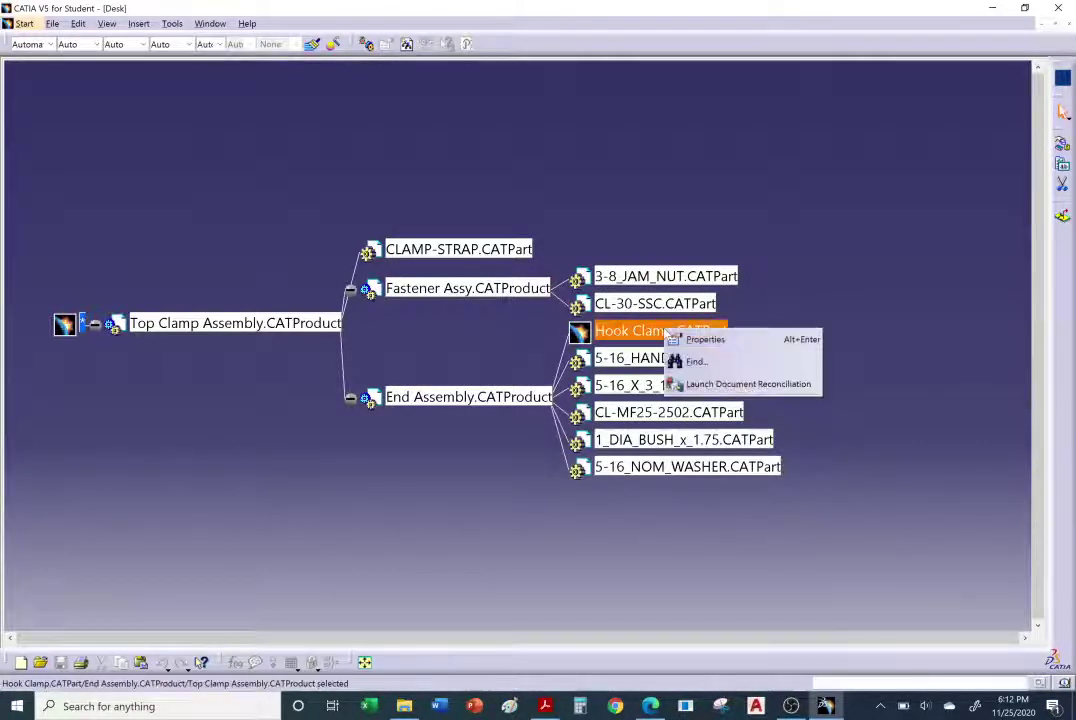
left_click(693, 363)
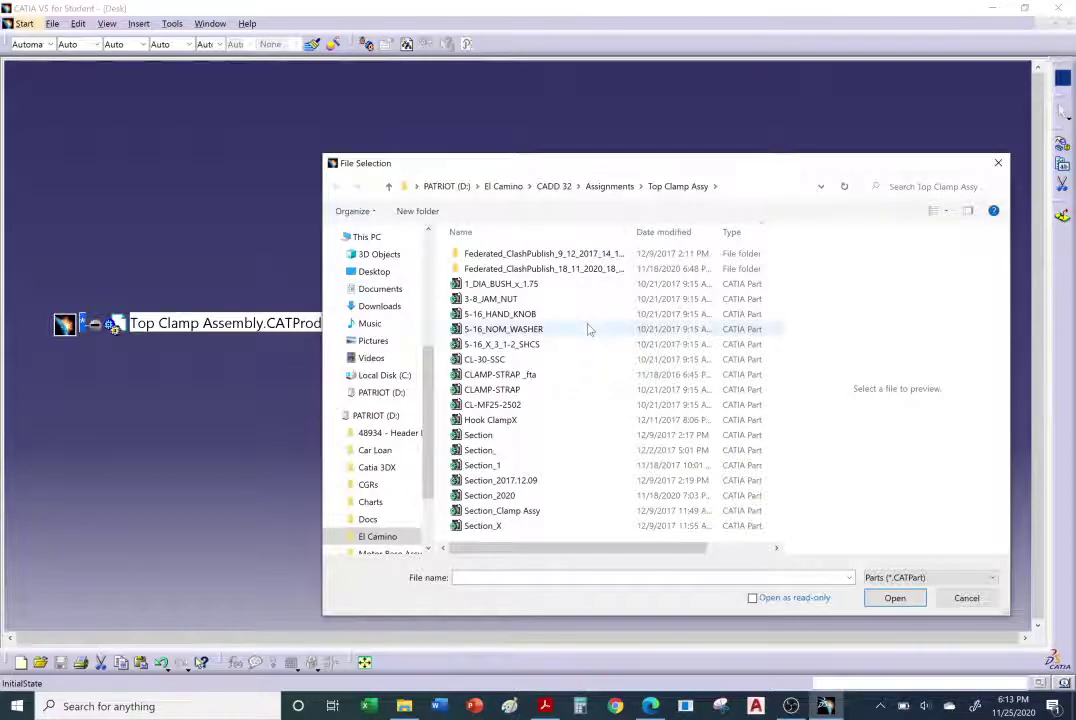
Relink the missing hook clamp part to Hook ClampX in the Desk and return to the Top Clamp Assembly window.
left_click(527, 421)
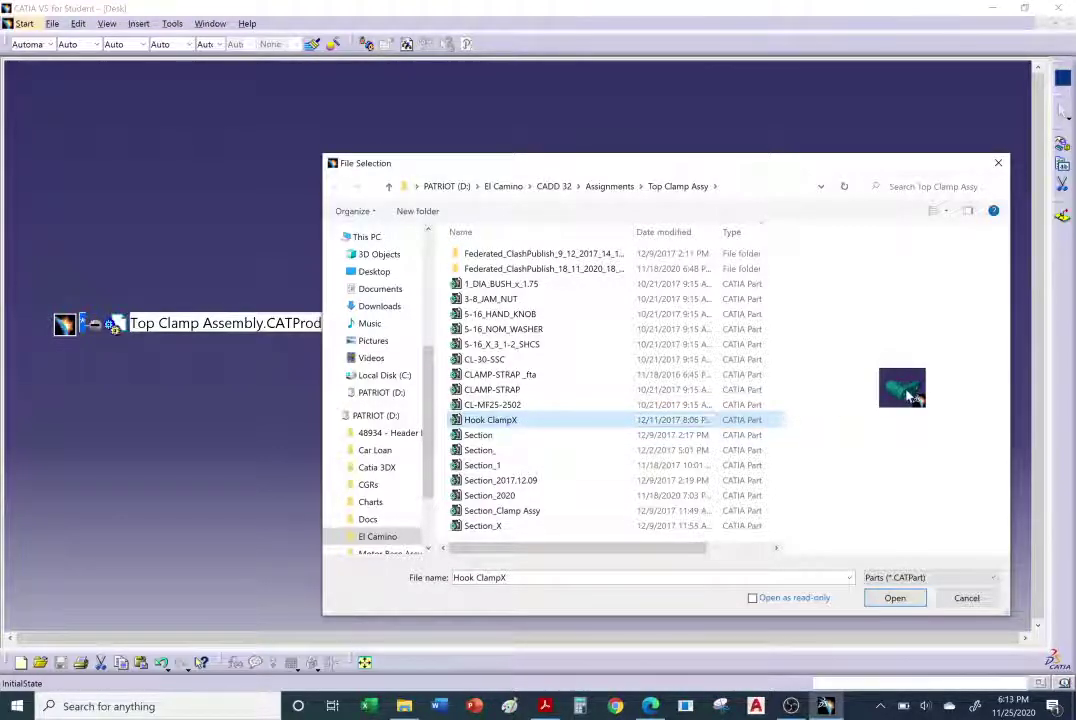
left_click(894, 598)
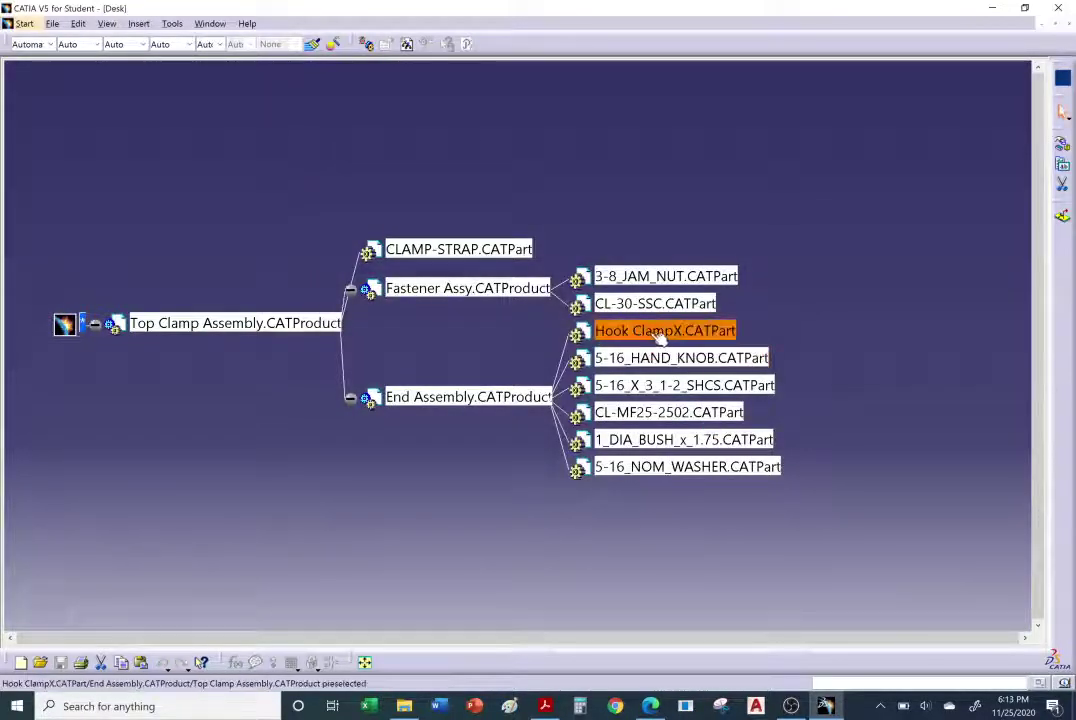
left_click(211, 24)
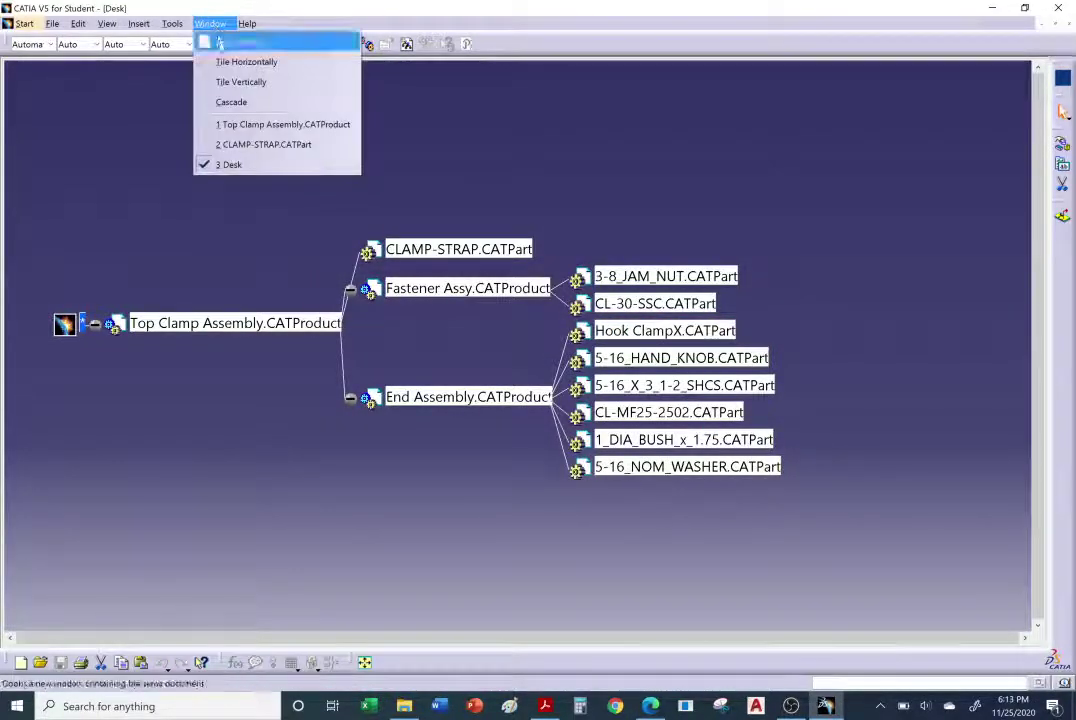
left_click(253, 125)
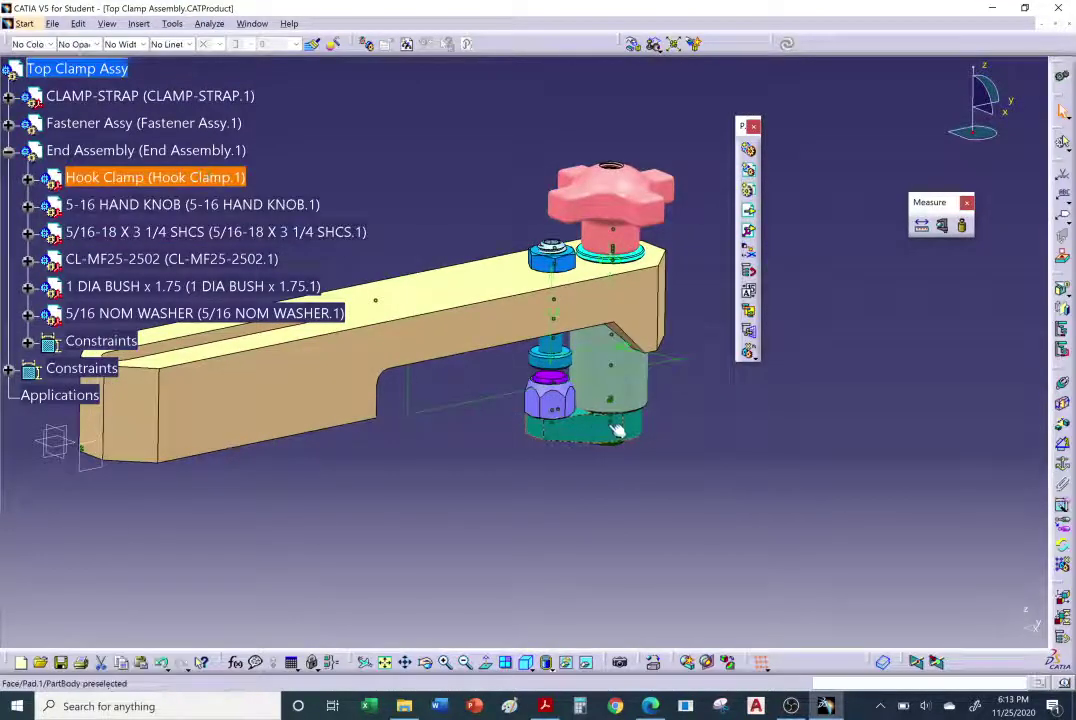
Inspect the relinked hook clamp in the assembly and collapse the End Assembly branch in the tree.
mouse_move(605, 425)
middle_mouse_down()
mouse_move(616, 413)
mouse_move(640, 440)
mouse_move(620, 430)
middle_mouse_up()
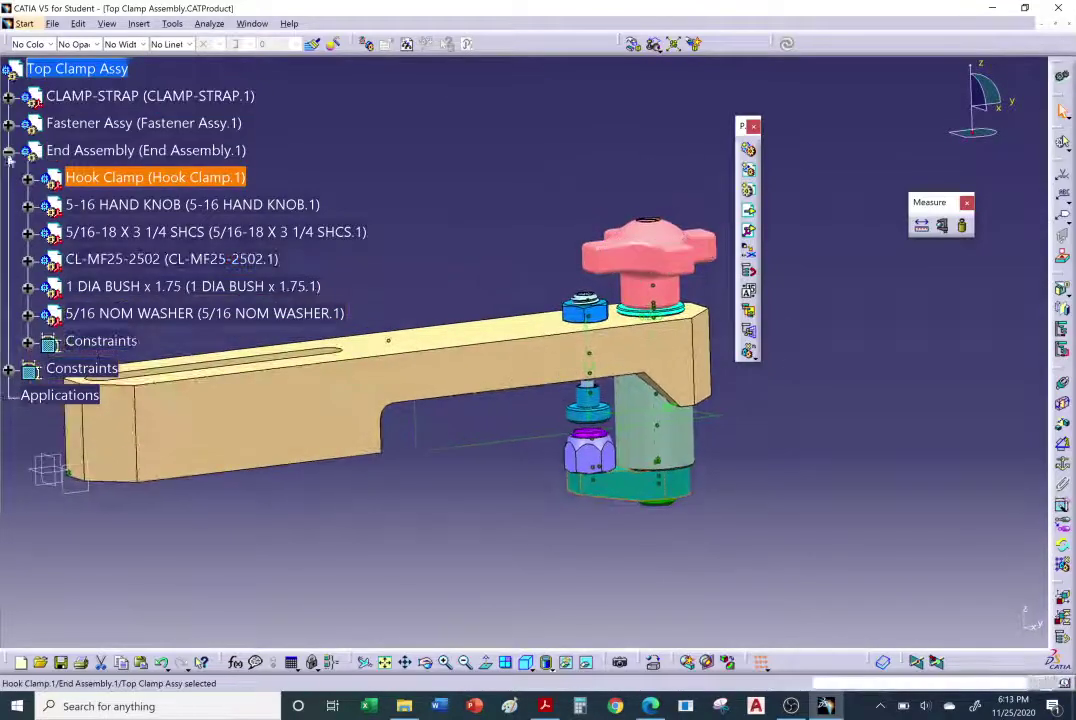
left_click(9, 150)
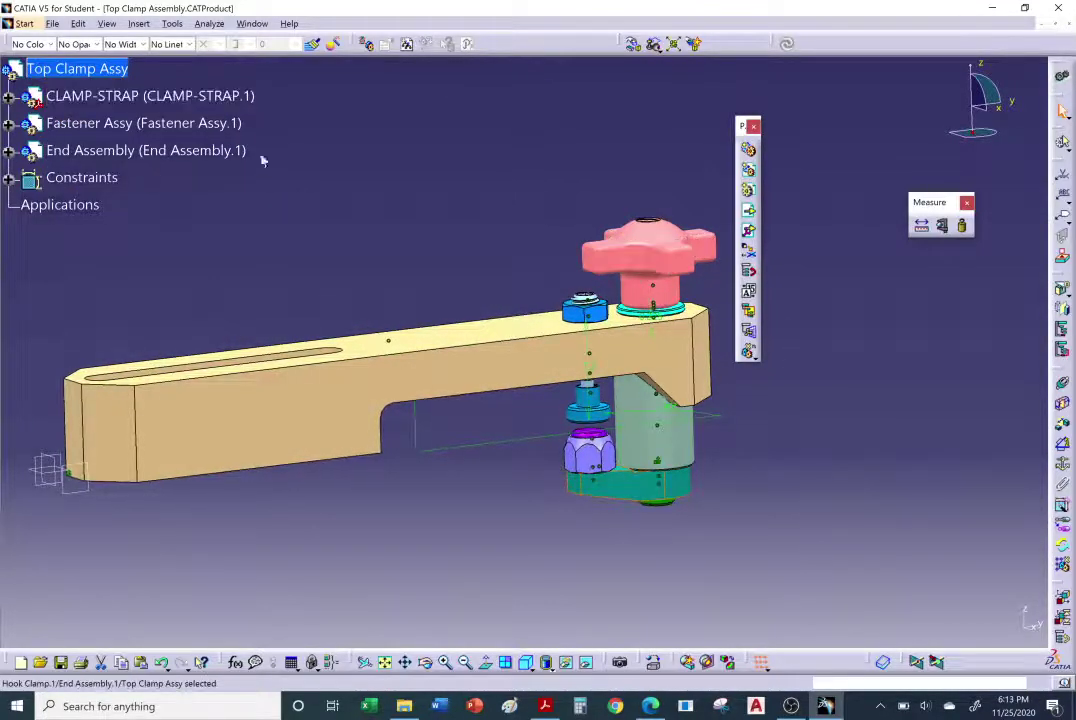
left_click(136, 75)
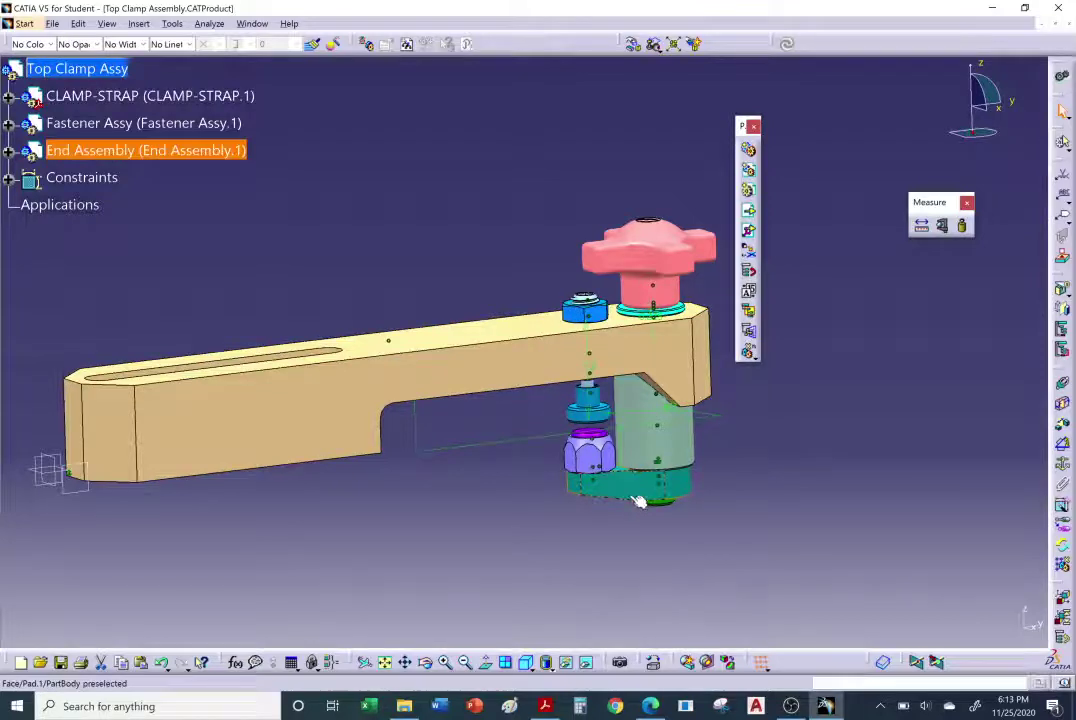
middle_click_drag(545, 400, 530, 200)
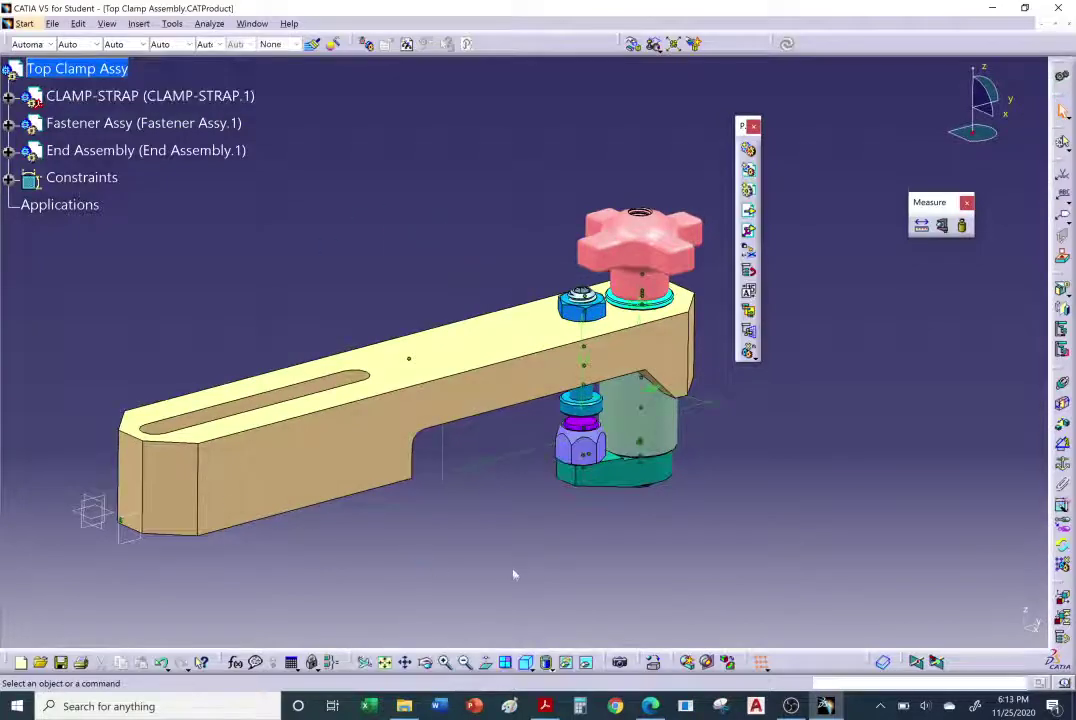
Switch to Adobe Acrobat Reader, review the slides on ghost files and link status colours, and return to the assembly in CATIA.
left_click(545, 706)
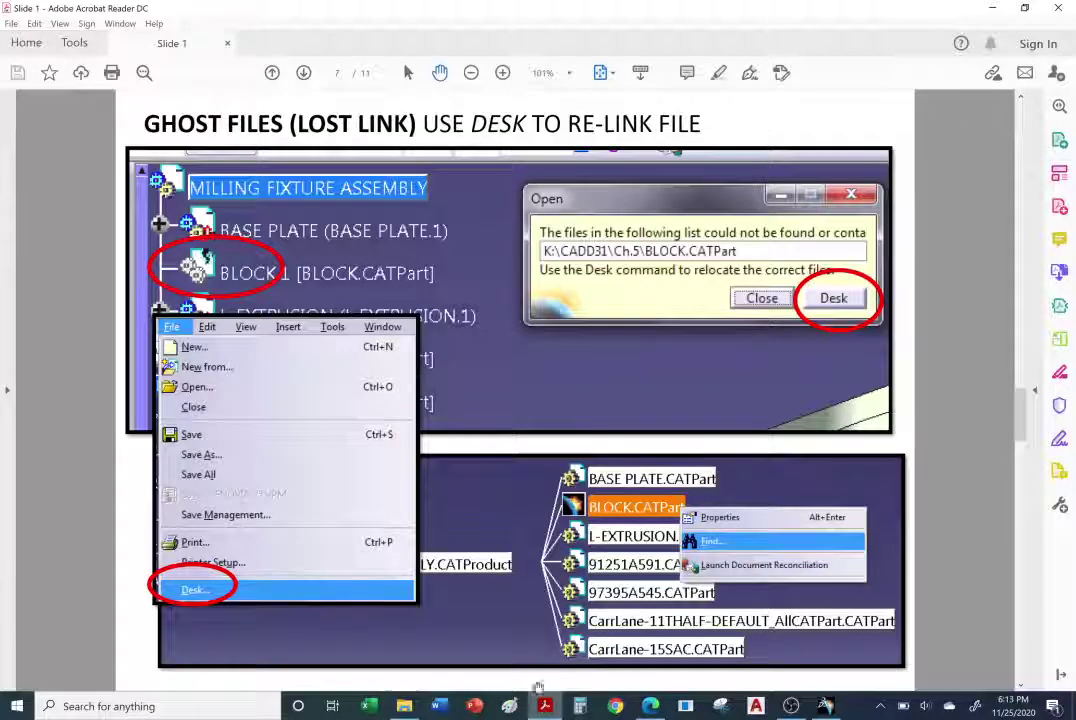
scroll(502, 484, "down", 1)
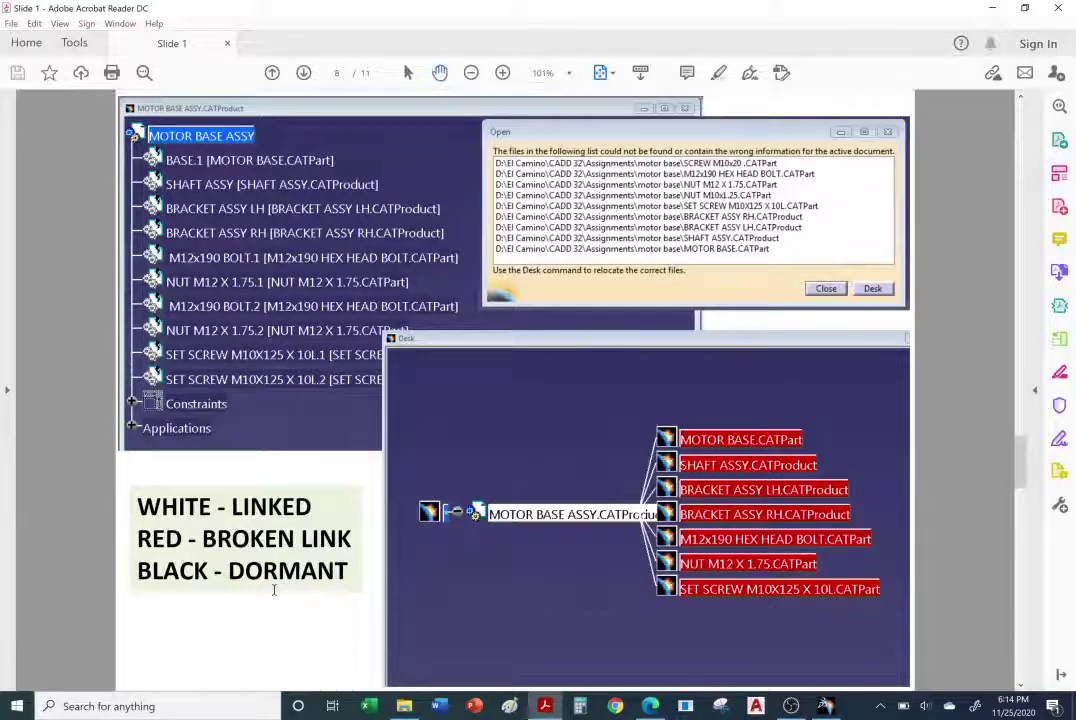
key("alt+Tab")
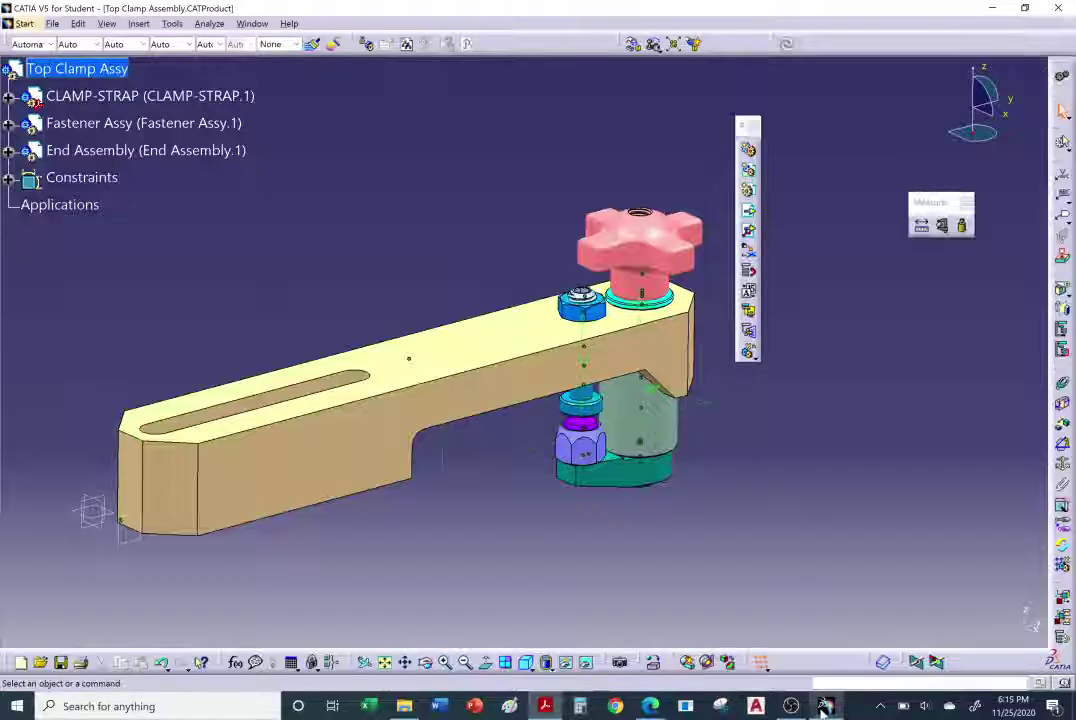
middle_click_drag(560, 440, 367, 271)
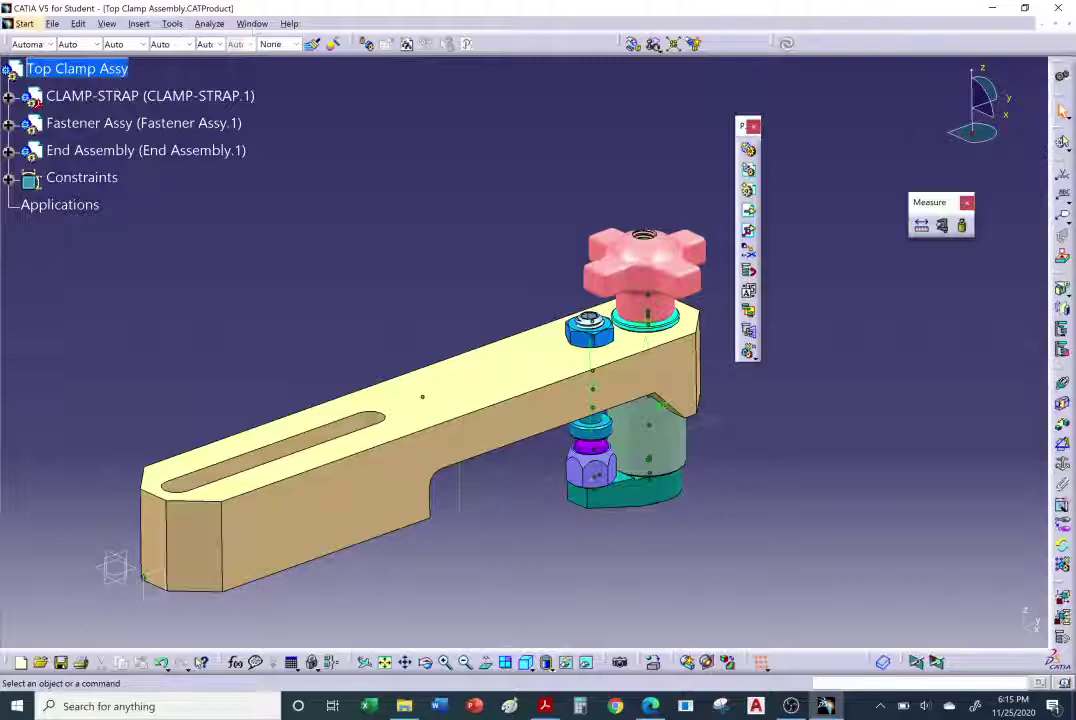
Open the program options and look through the Compatibility categories for the cache settings.
left_click(168, 24)
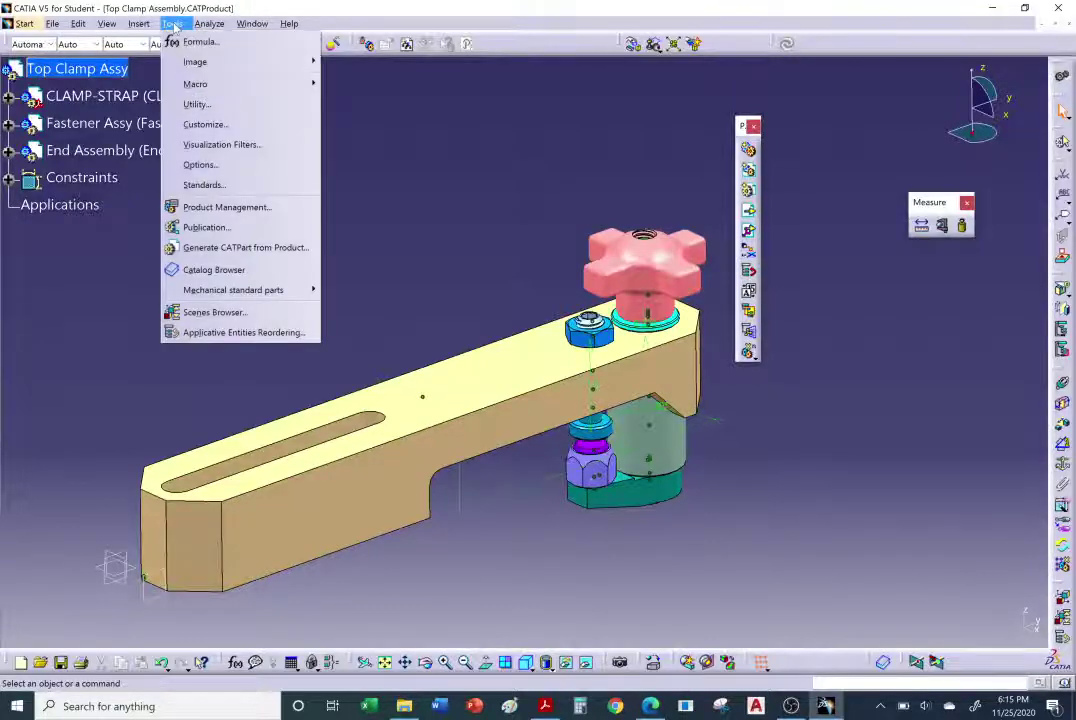
left_click(191, 168)
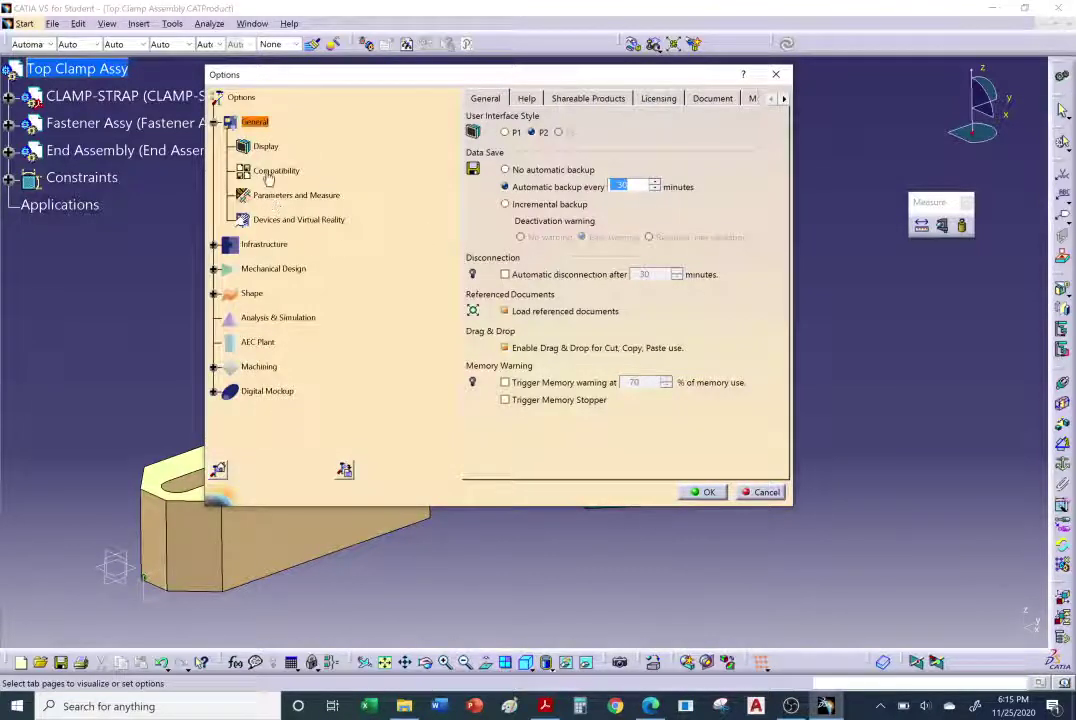
left_click(268, 174)
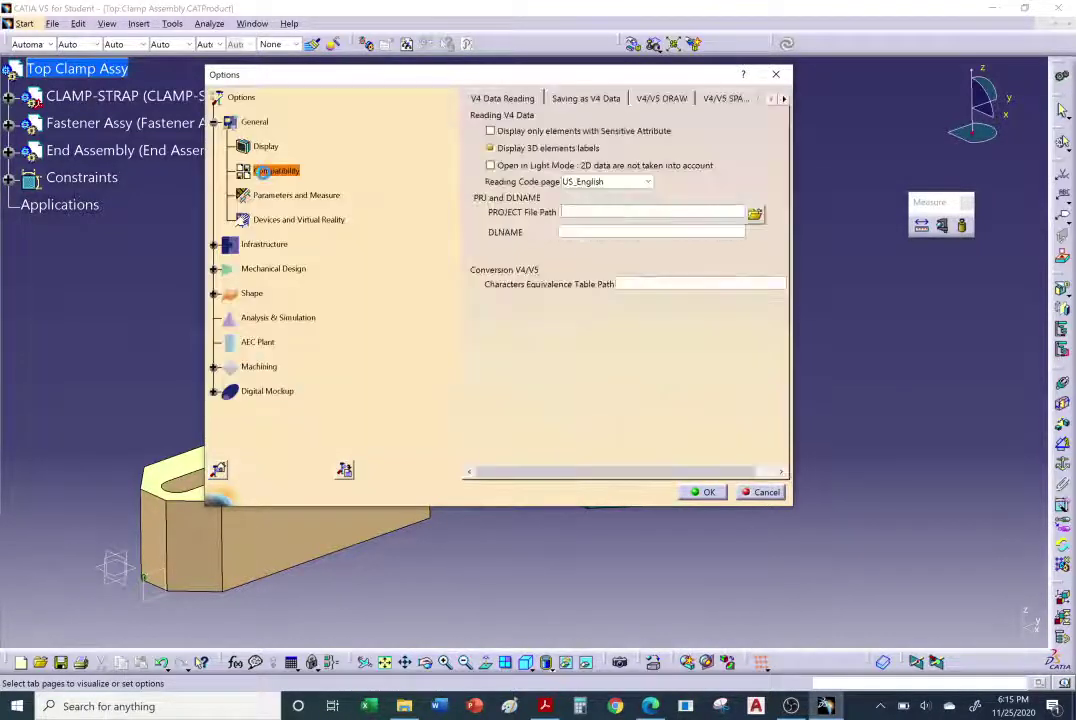
left_click(784, 99)
left_click(784, 99)
left_click(784, 99)
left_click(784, 99)
left_click(784, 99)
left_click(784, 99)
left_click(784, 99)
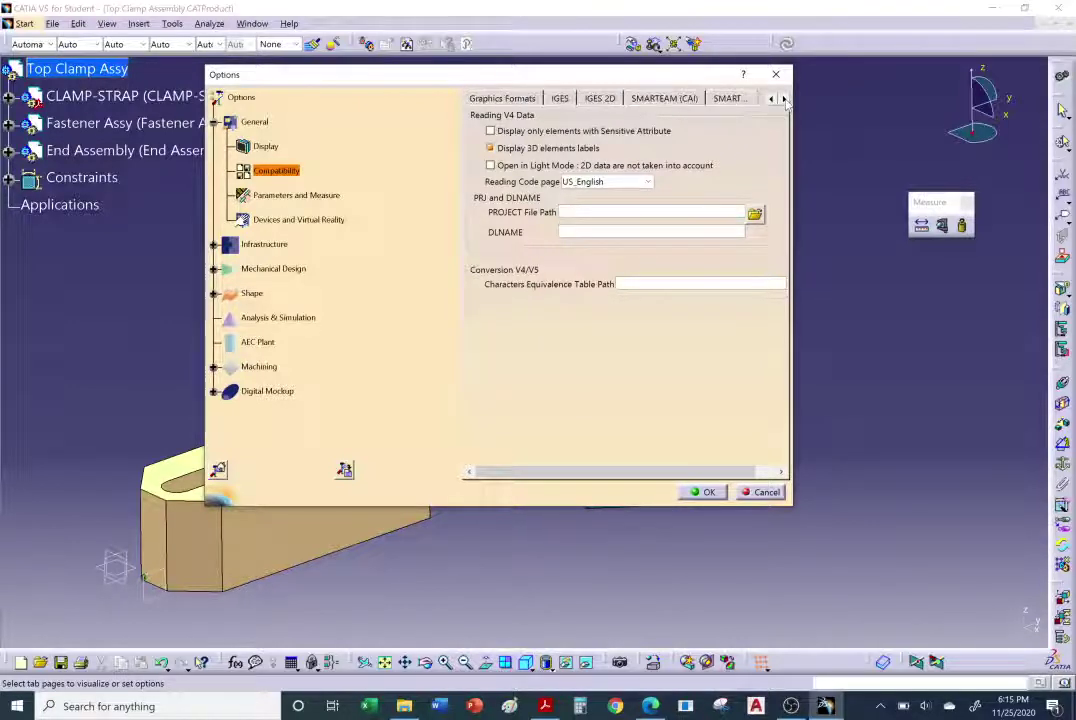
Look through the General option categories, including Shareable Products, Help, Licensing and Document, for the cache settings.
left_click(255, 124)
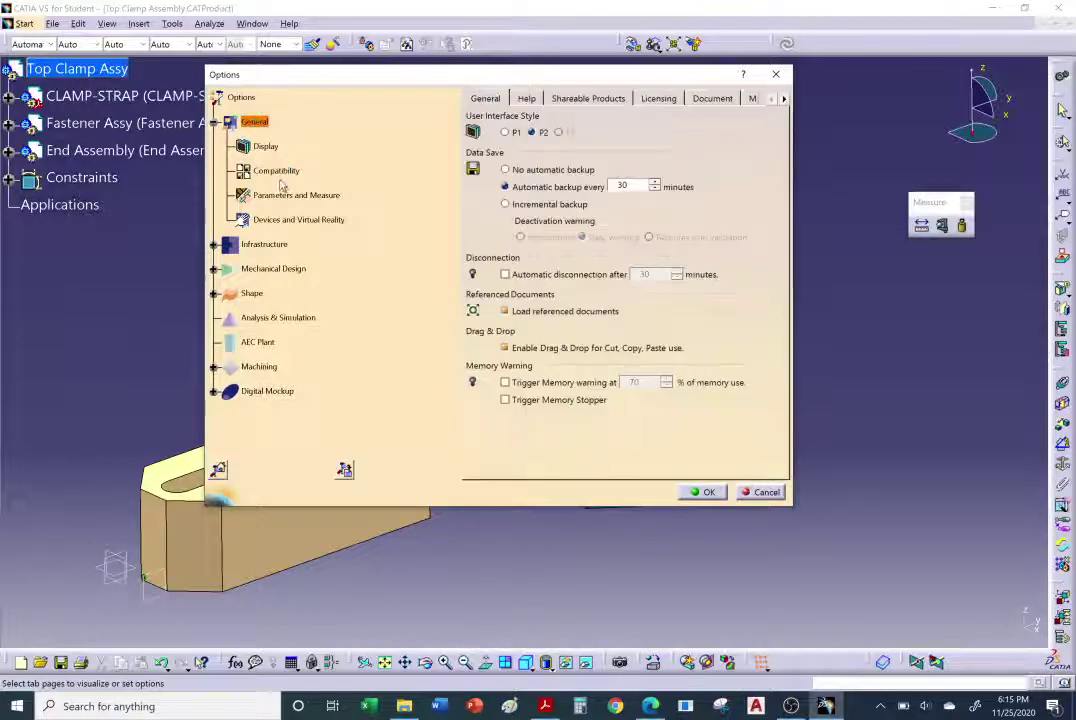
left_click(784, 99)
left_click(784, 99)
left_click(784, 99)
left_click(784, 99)
left_click(772, 99)
left_click(772, 99)
left_click(772, 99)
left_click(772, 99)
left_click(588, 98)
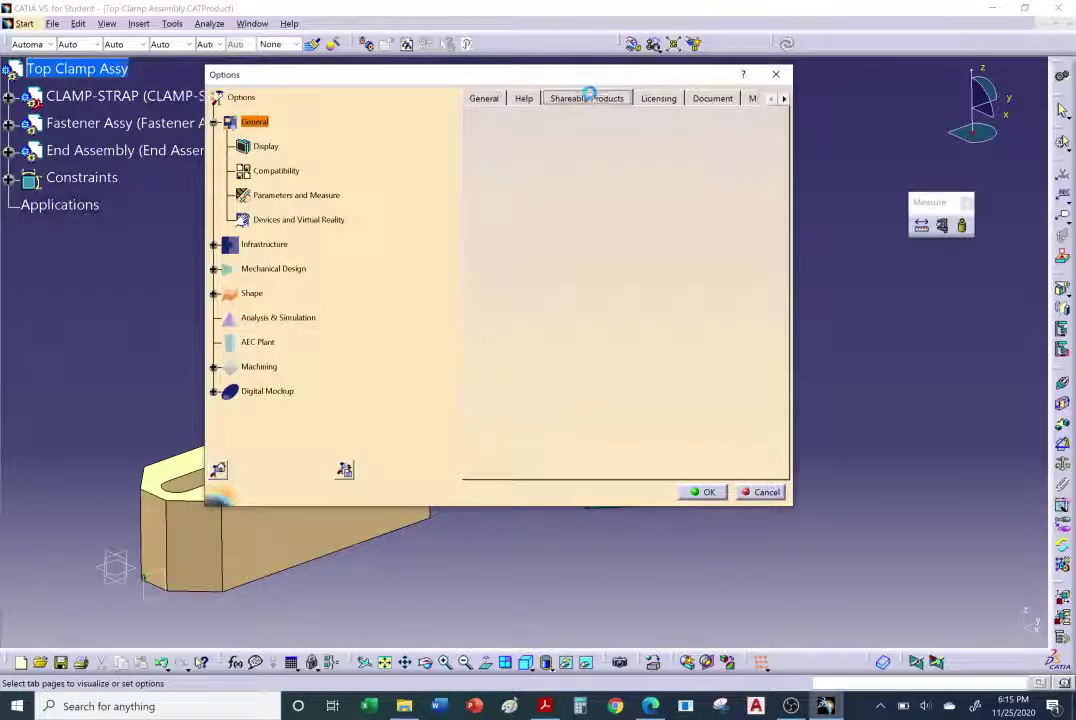
left_click(525, 98)
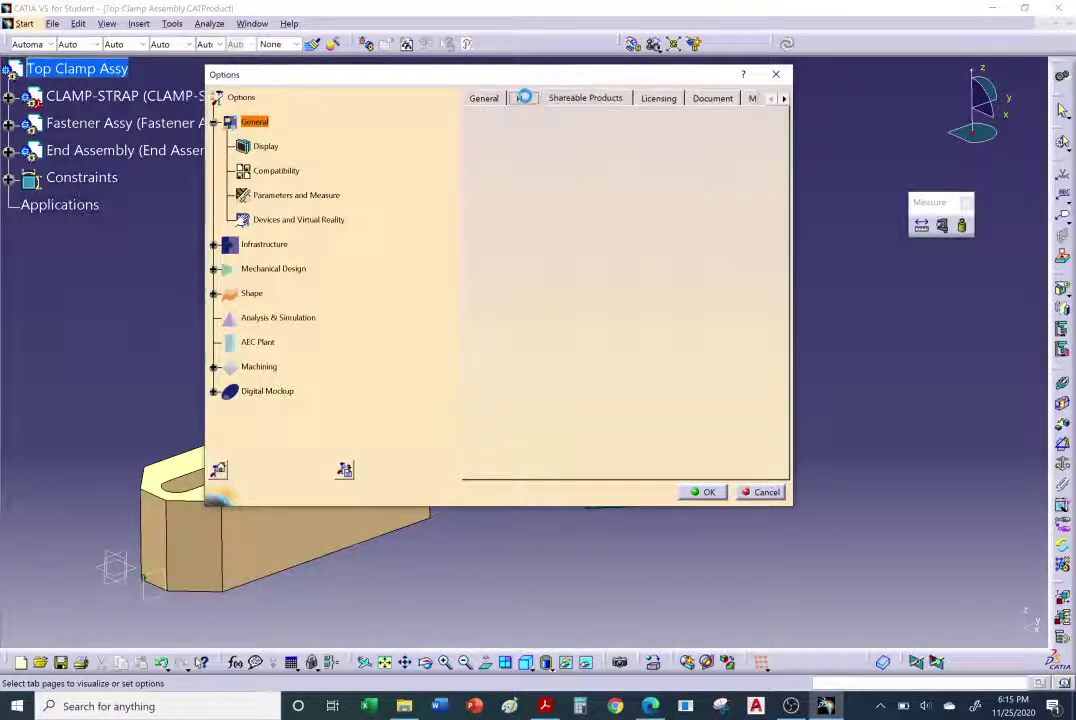
left_click(658, 98)
left_click(708, 98)
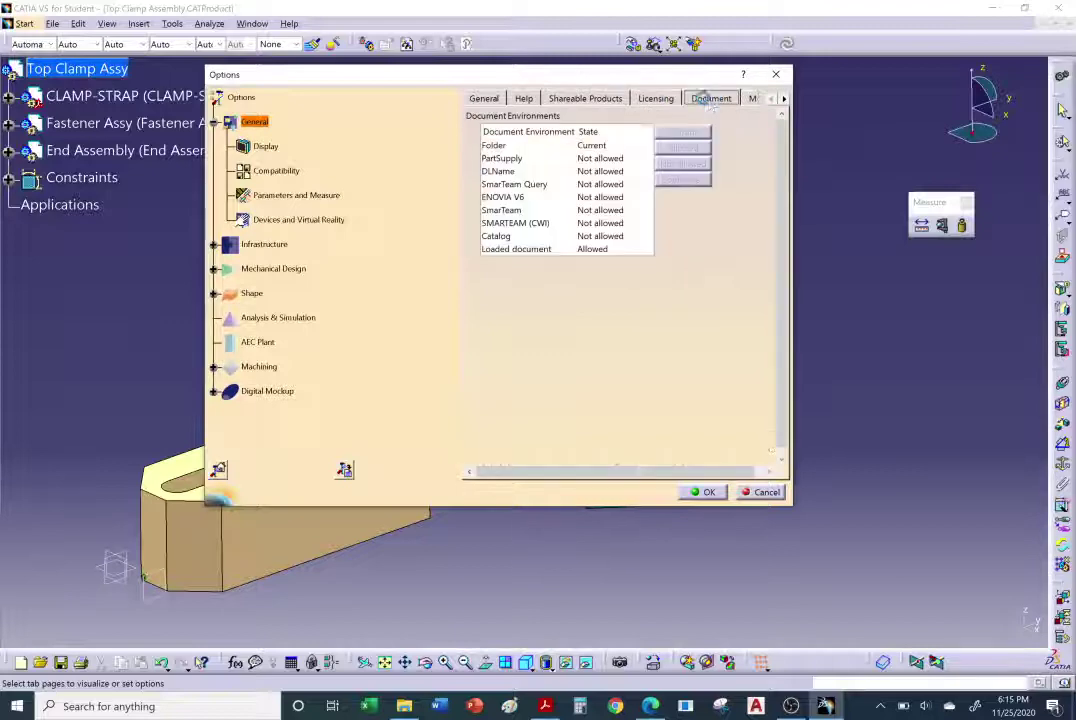
left_click(784, 98)
left_click(784, 98)
left_click(784, 98)
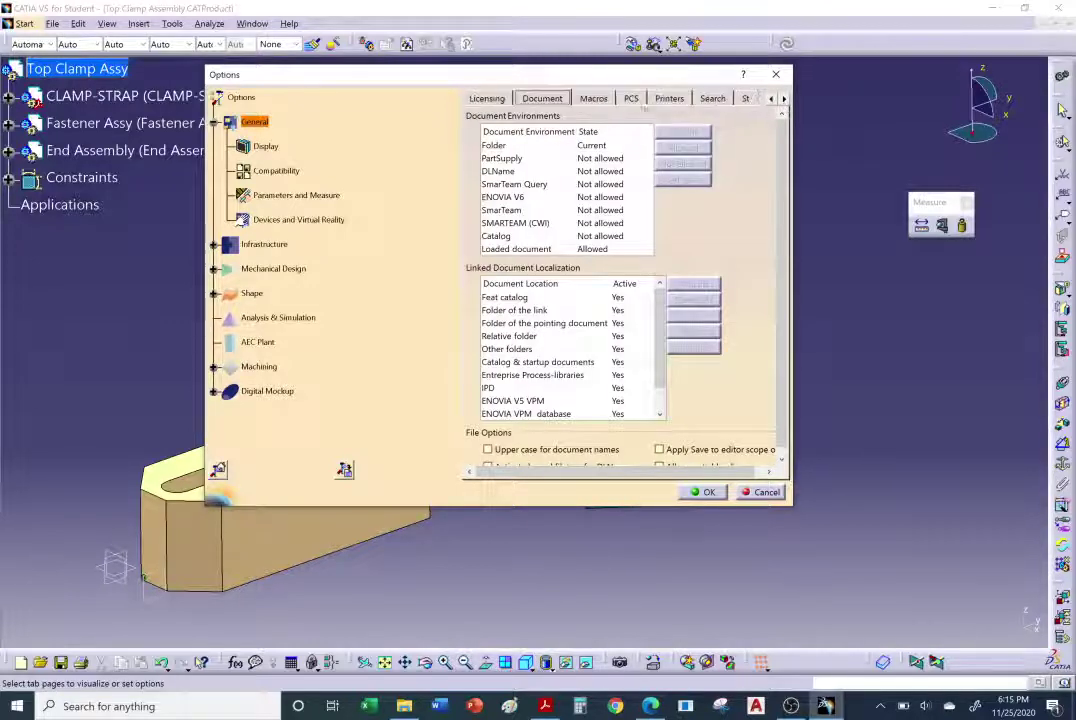
left_click(785, 99)
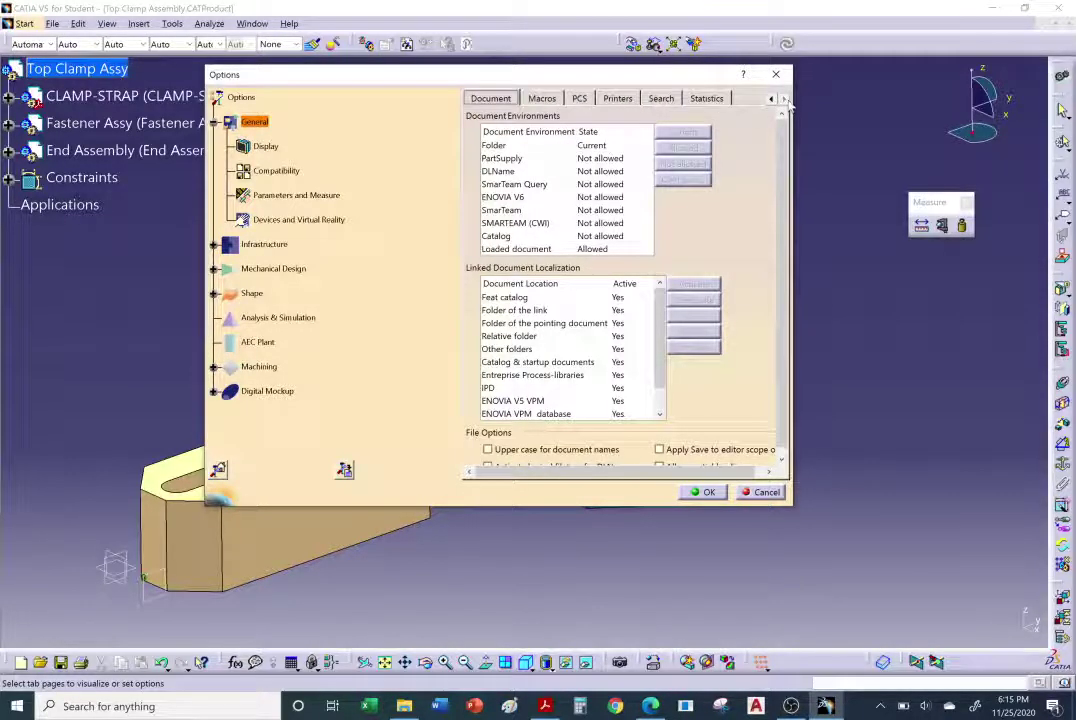
Check the Devices and Virtual Reality and Display options, and search all the Compatibility categories again for the cache settings.
left_click(328, 221)
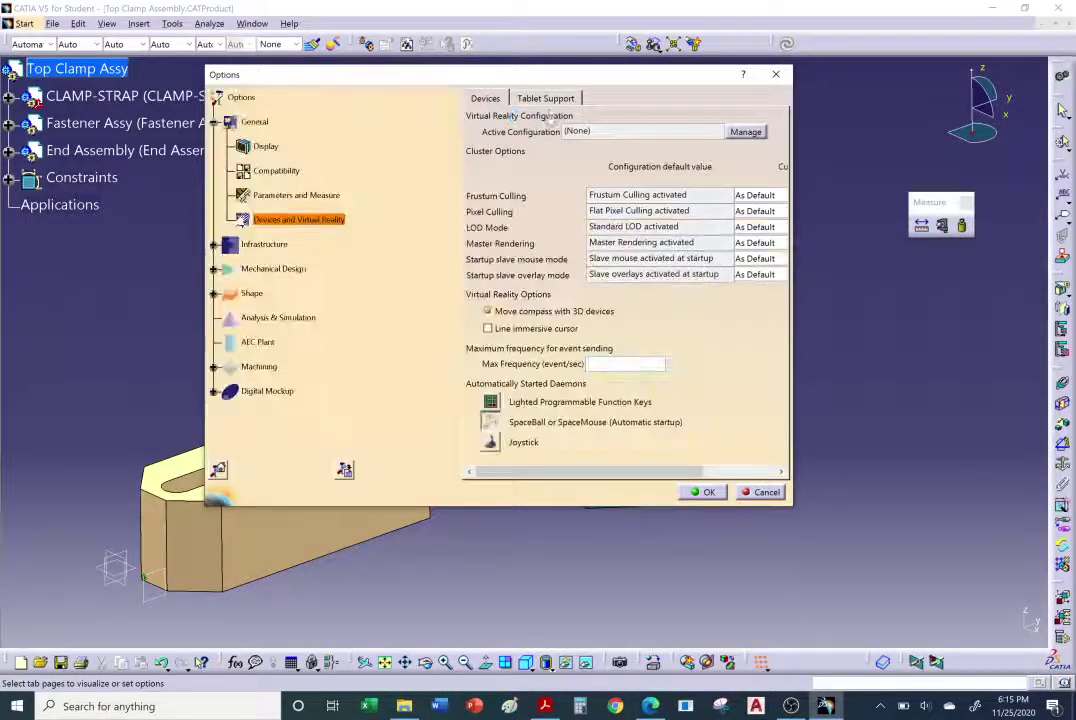
left_click(547, 98)
left_click(480, 98)
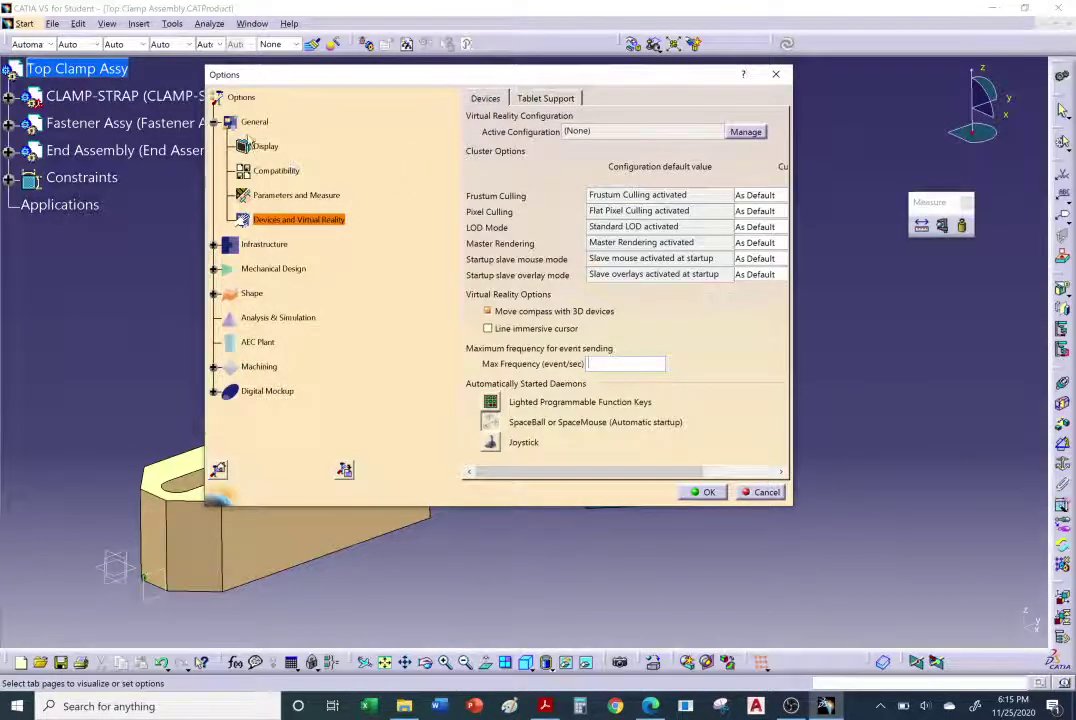
left_click(265, 146)
left_click(268, 170)
left_click(783, 98)
left_click(783, 98)
left_click(783, 98)
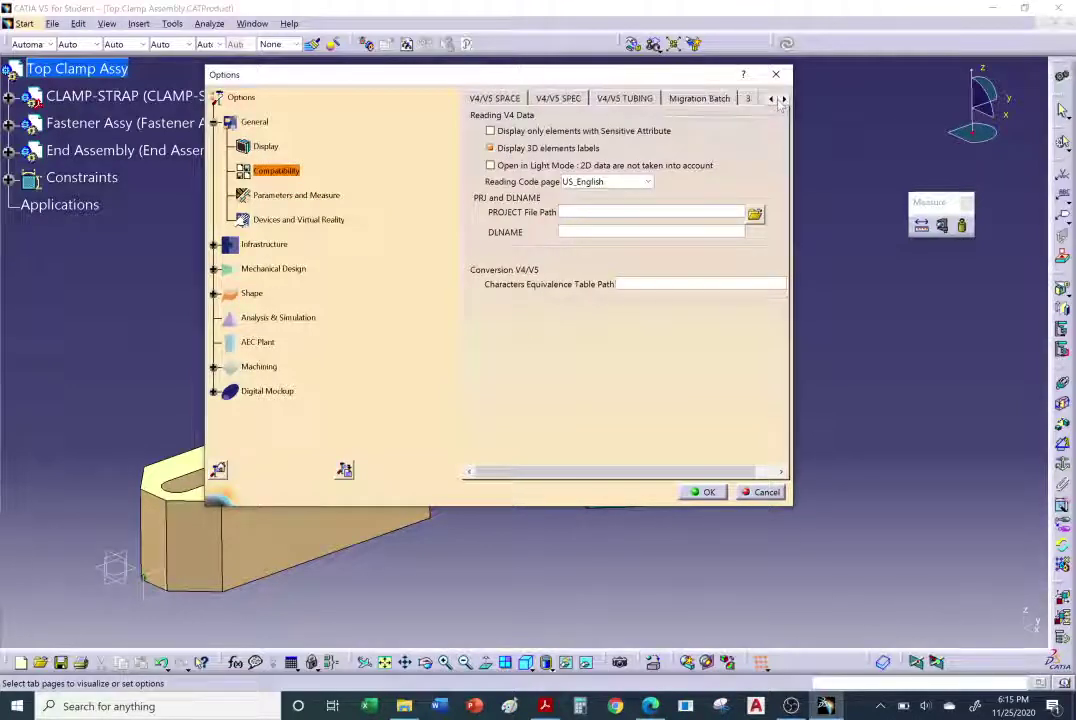
left_click(783, 98)
left_click(783, 98)
left_click(783, 98)
left_click(783, 98)
left_click(783, 98)
left_click(783, 98)
left_click(783, 98)
left_click(784, 99)
left_click(784, 99)
left_click(784, 99)
left_click(784, 99)
left_click(784, 99)
left_click(784, 99)
left_click(784, 99)
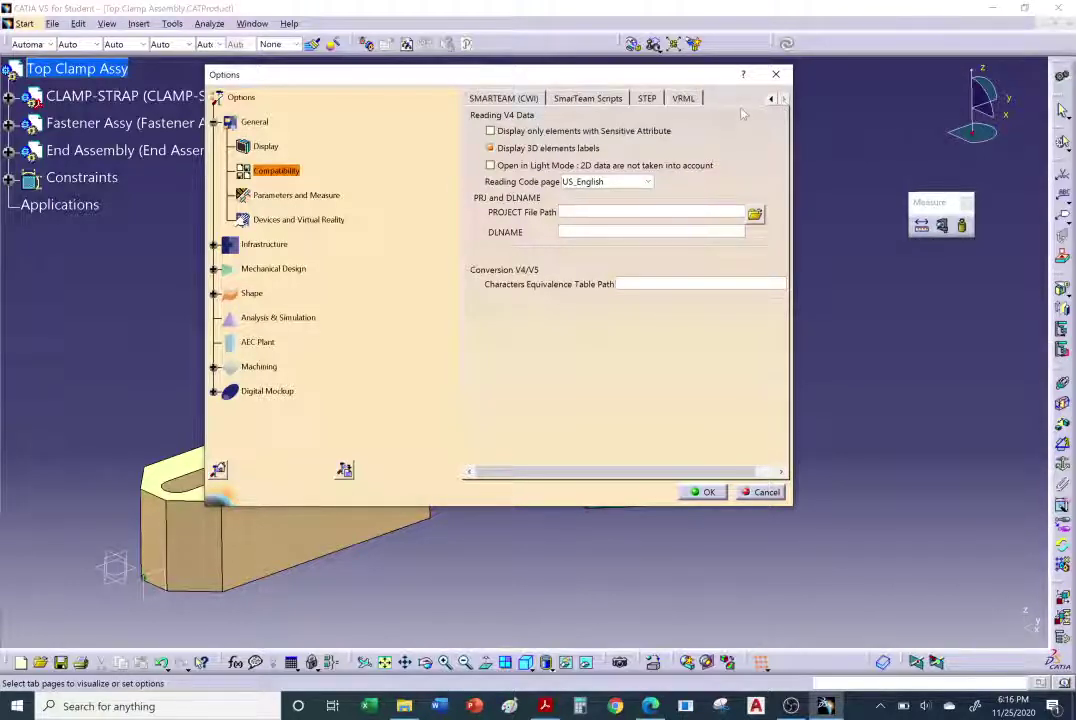
Switch to File Explorer and open the Assemblies Lecture 1 PDF from the CADD 32 Lecture folder.
left_click(404, 706)
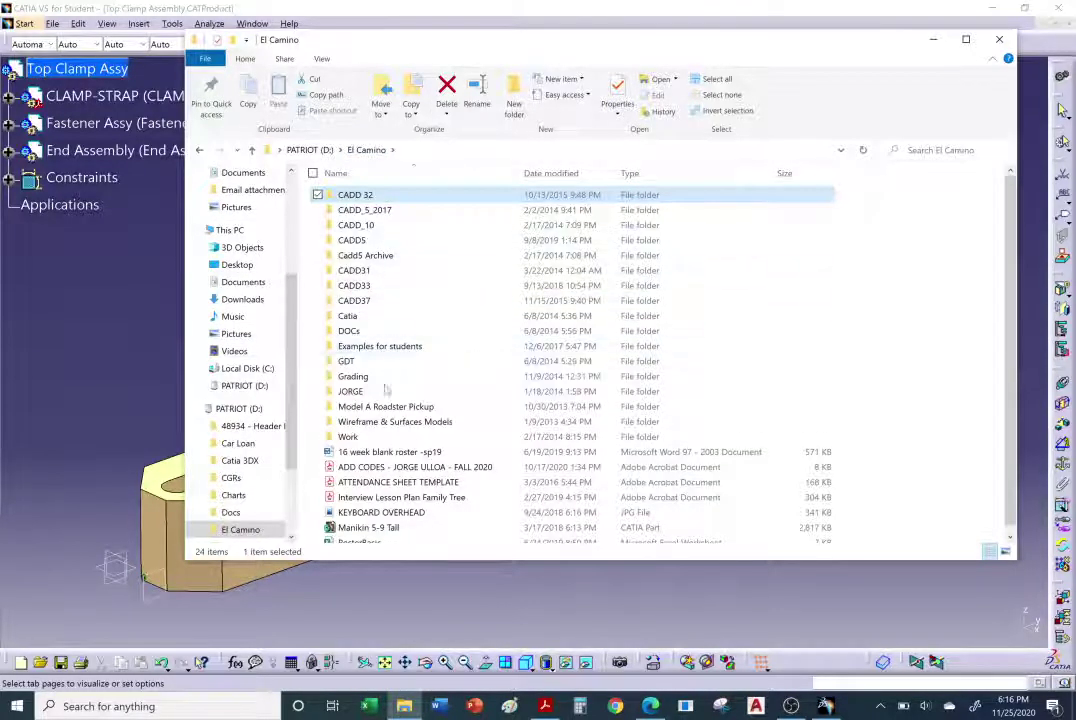
double_click(355, 197)
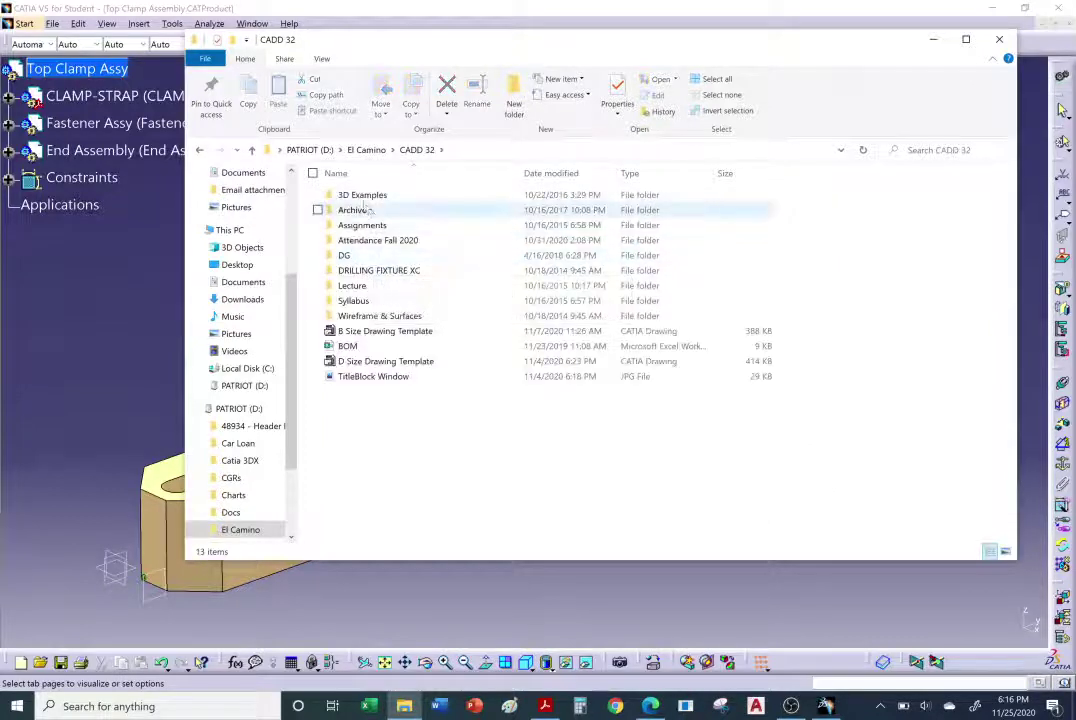
left_click(360, 286)
double_click(360, 286)
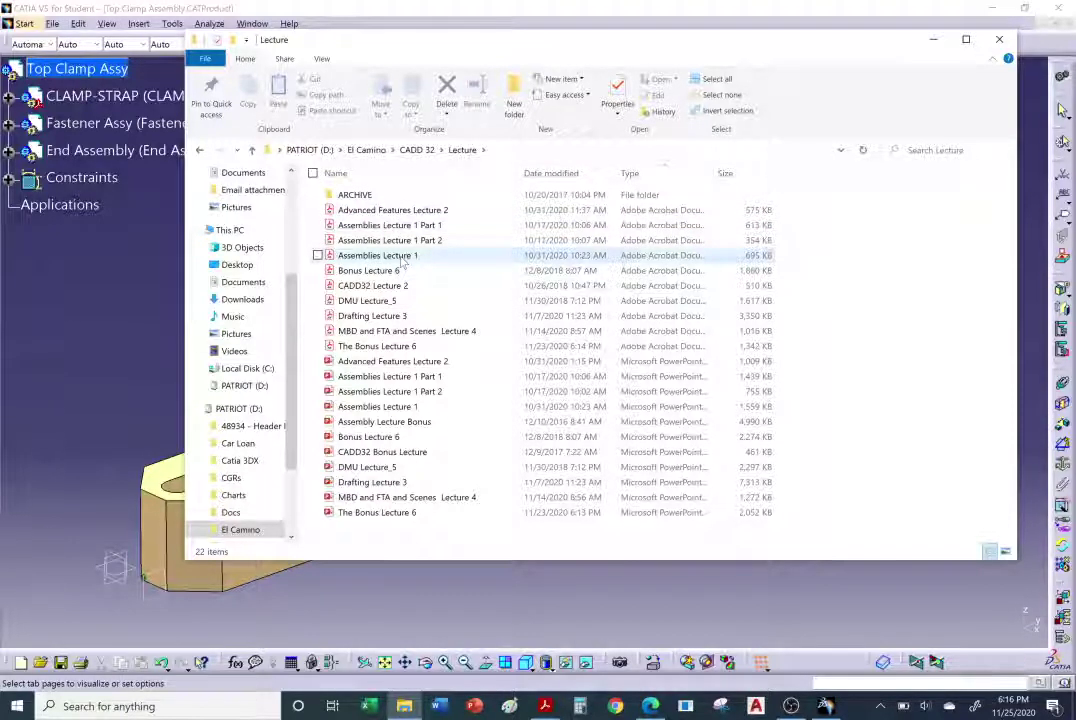
left_click(403, 257)
key("Return")
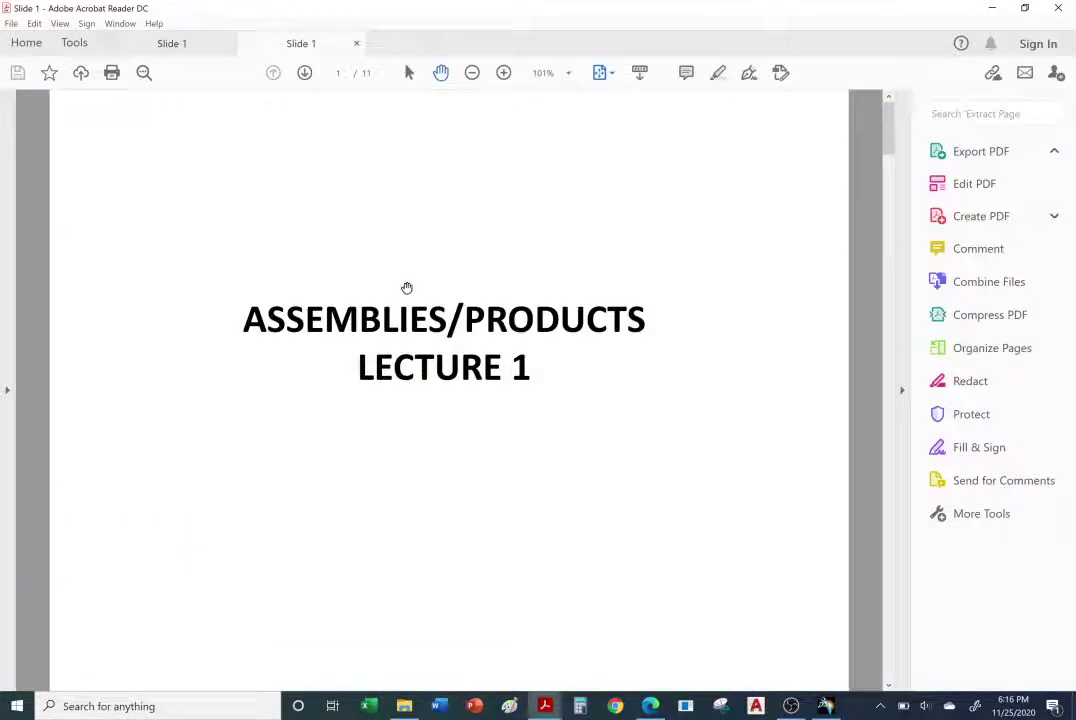
Read the Large Assemblies slide on activating the cache at the end of the lecture PDF.
scroll(408, 287, "down", 3)
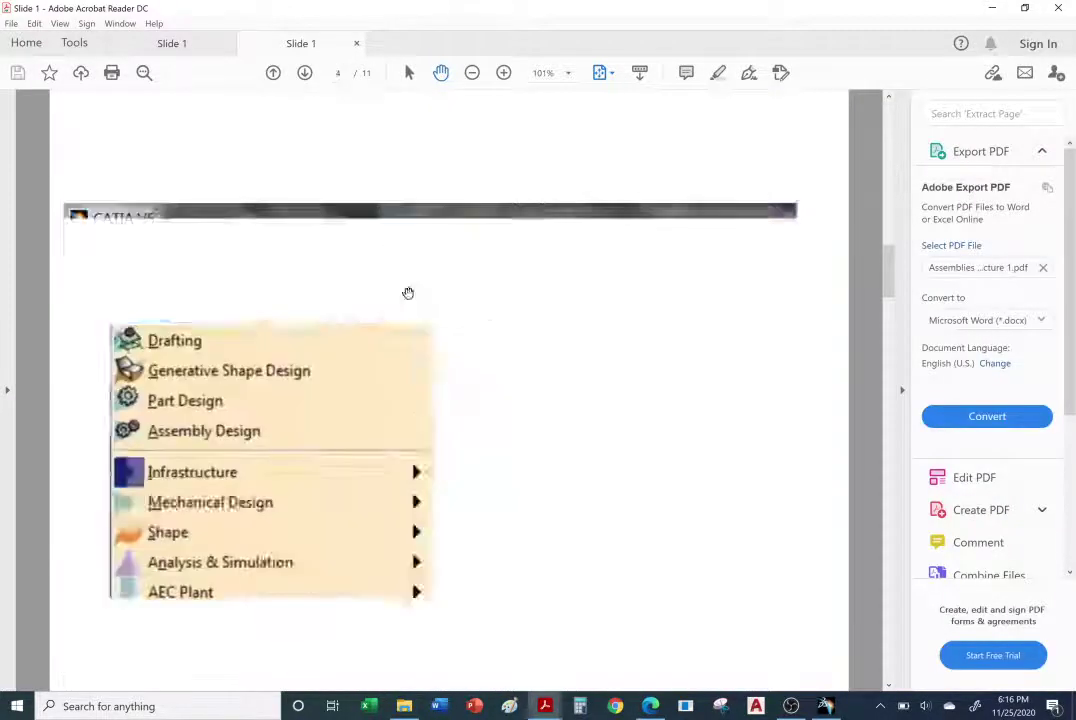
scroll(408, 292, "down", 5)
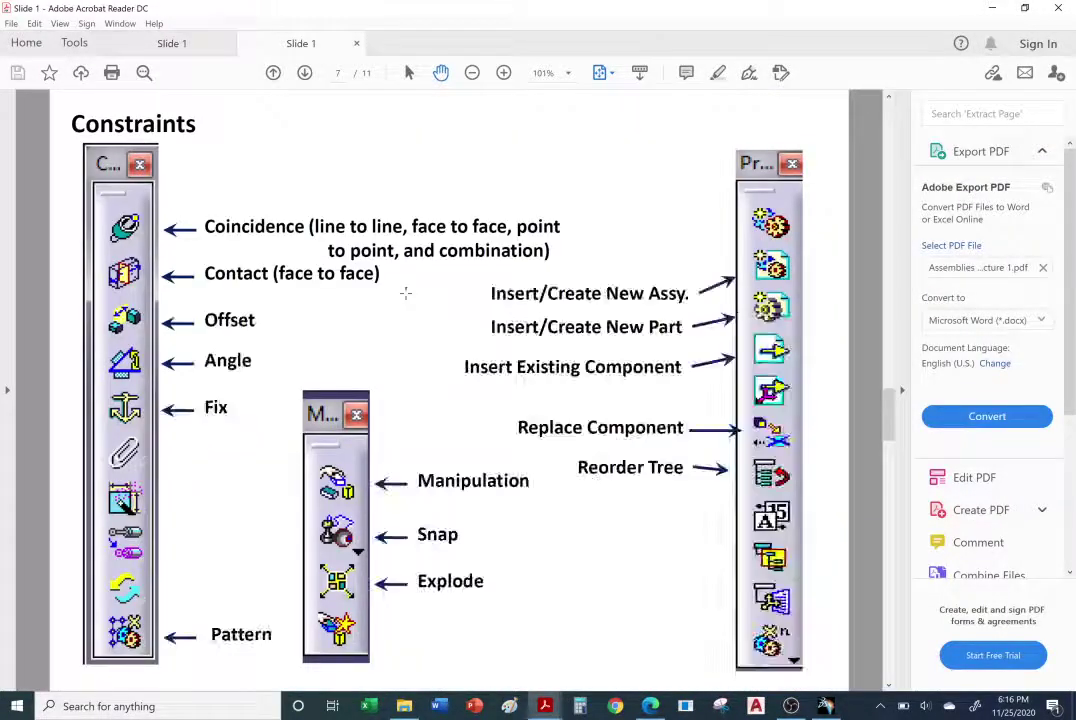
scroll(405, 292, "down", 6)
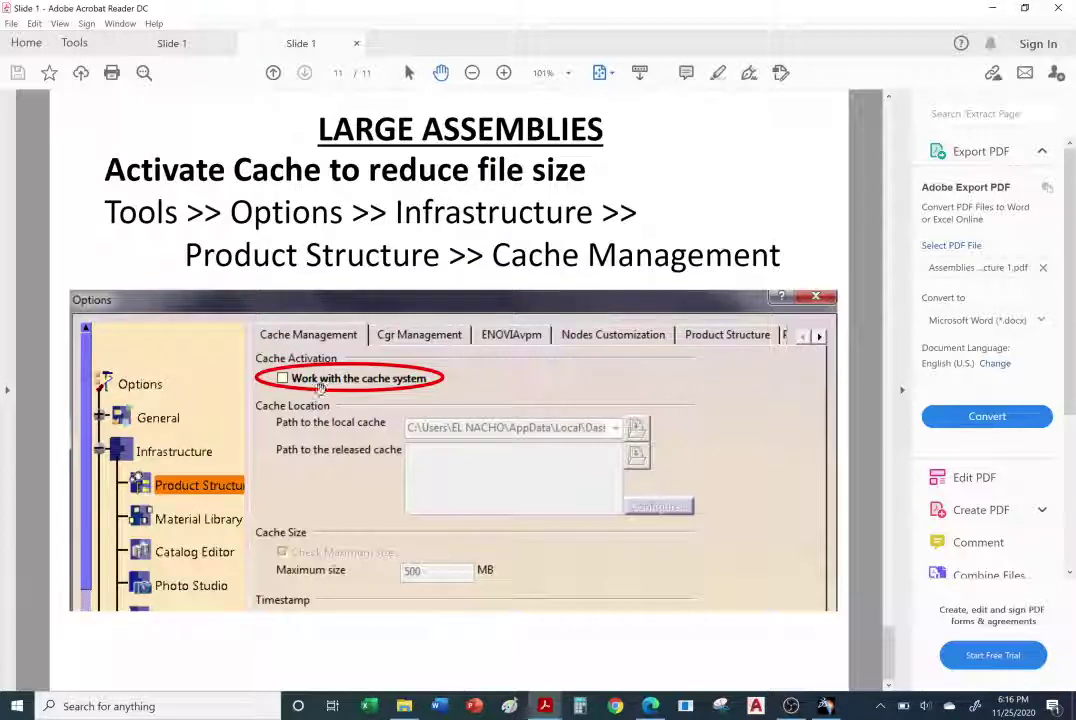
Switch back to CATIA and enable working with the cache system in the Product Structure cache management options.
left_click(822, 708)
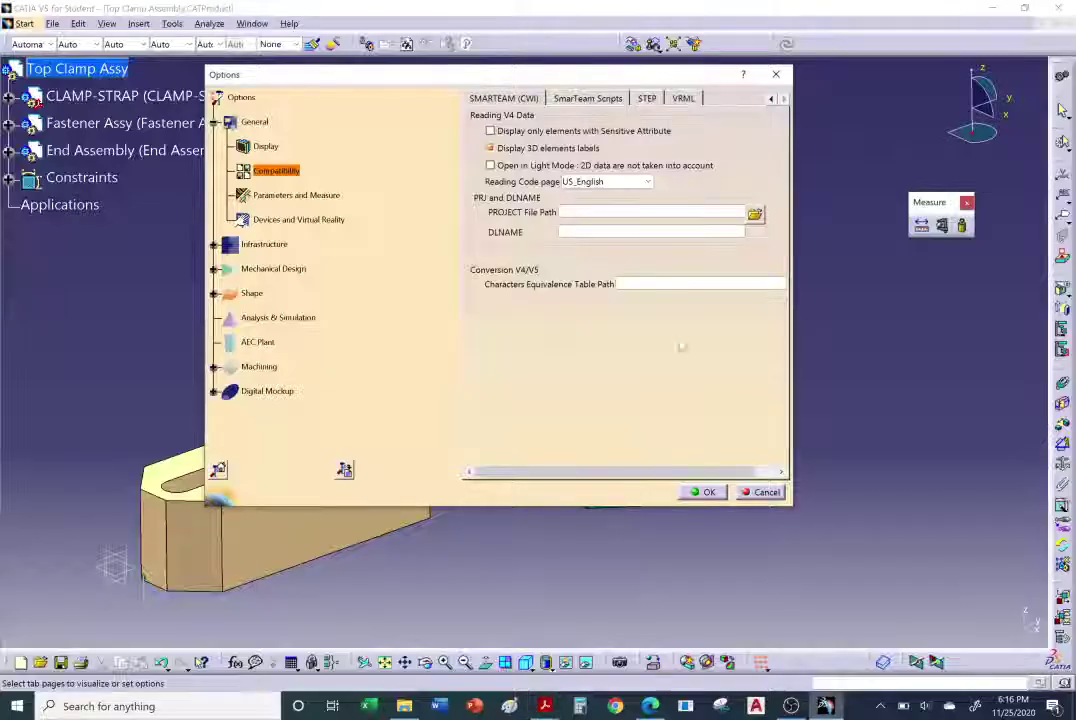
left_click(250, 244)
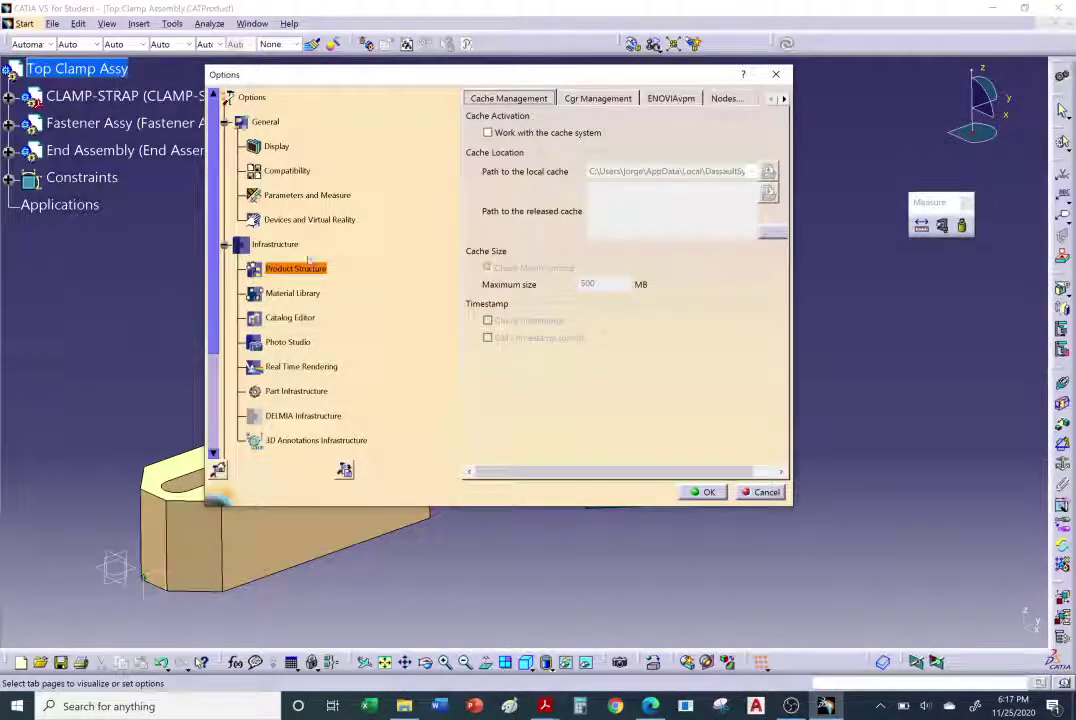
left_click(488, 133)
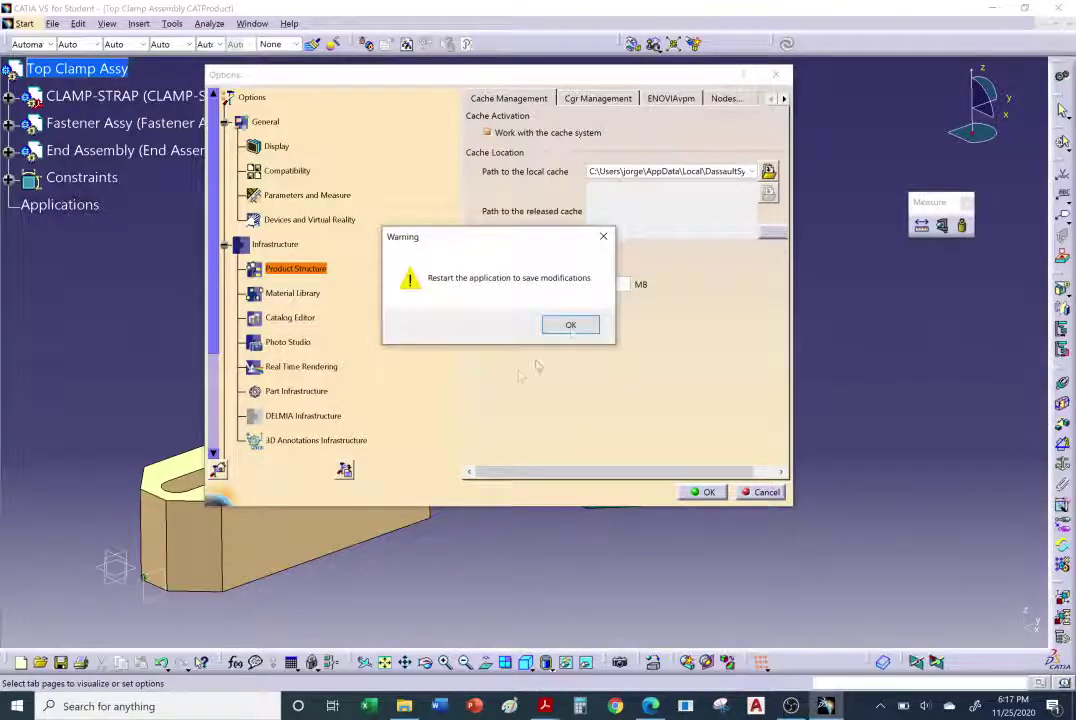
left_click(570, 325)
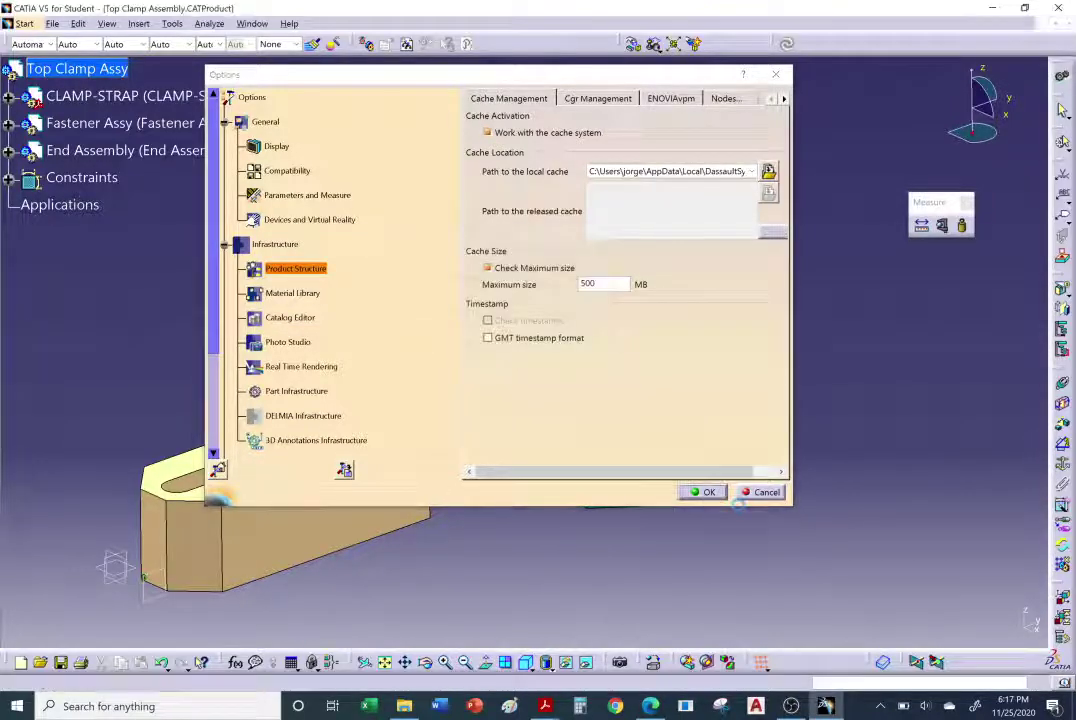
left_click(705, 492)
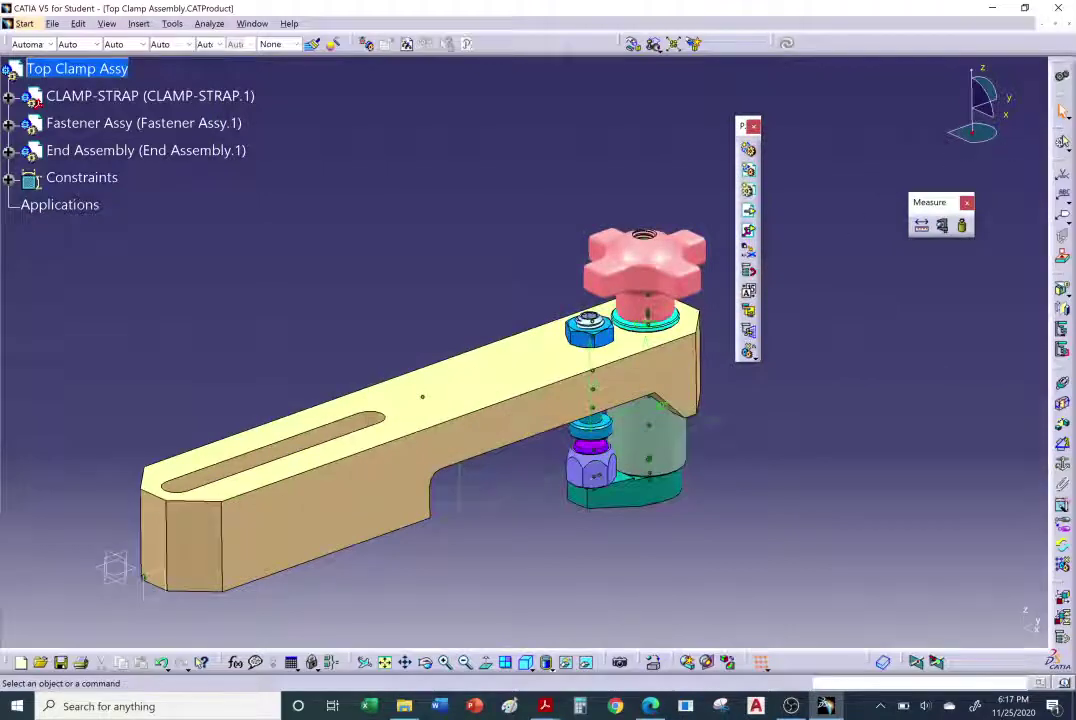
Close the Top Clamp Assembly without saving, close the remaining open documents, and exit CATIA.
left_click(1058, 8)
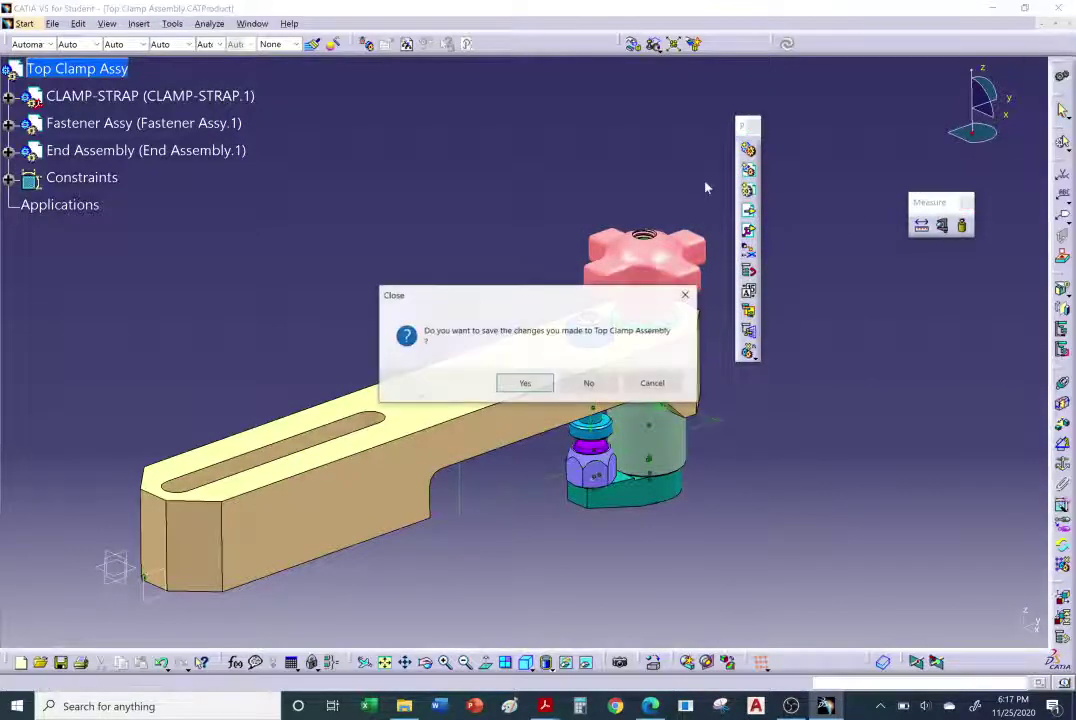
left_click(594, 386)
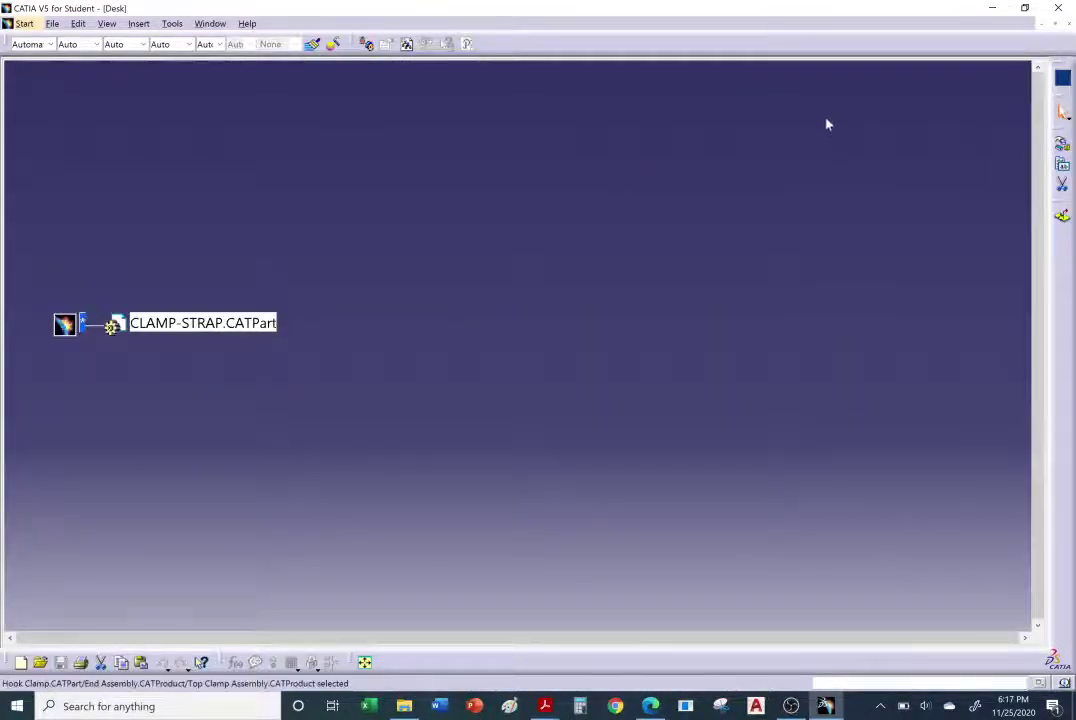
left_click(1069, 24)
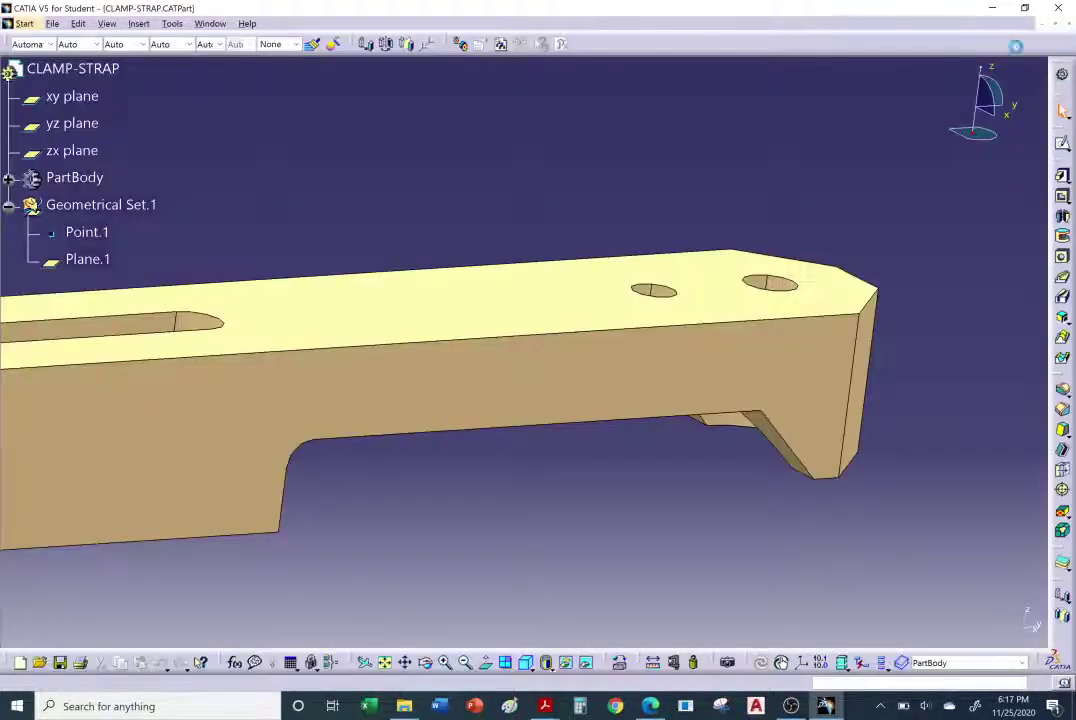
left_click(1069, 27)
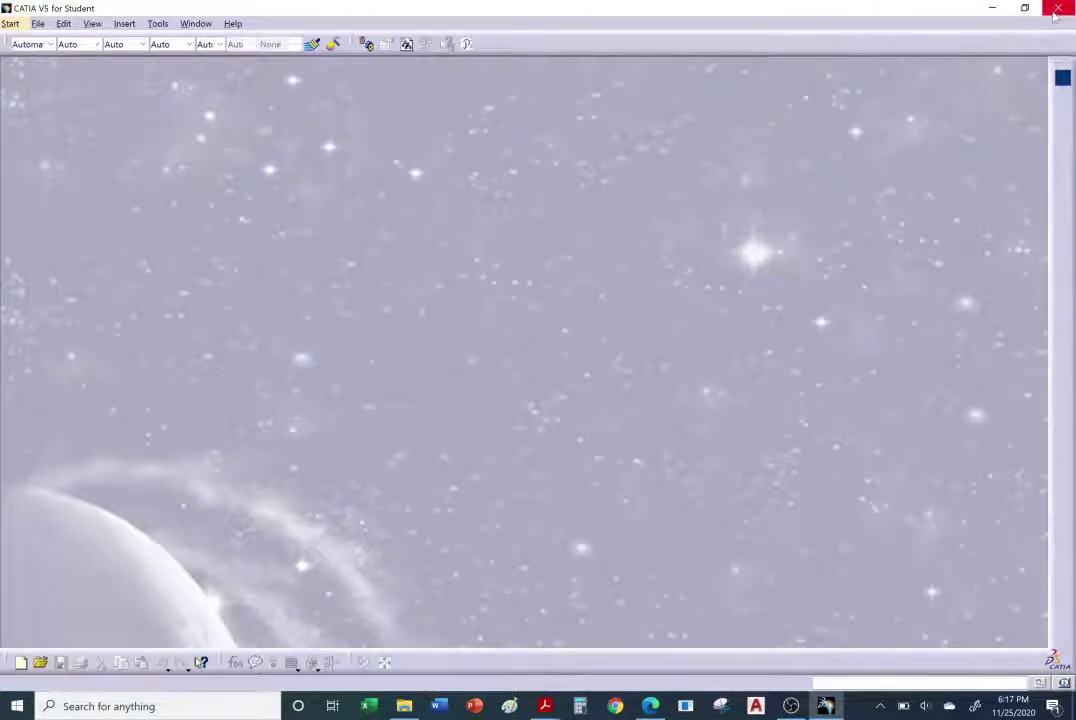
left_click(1024, 8)
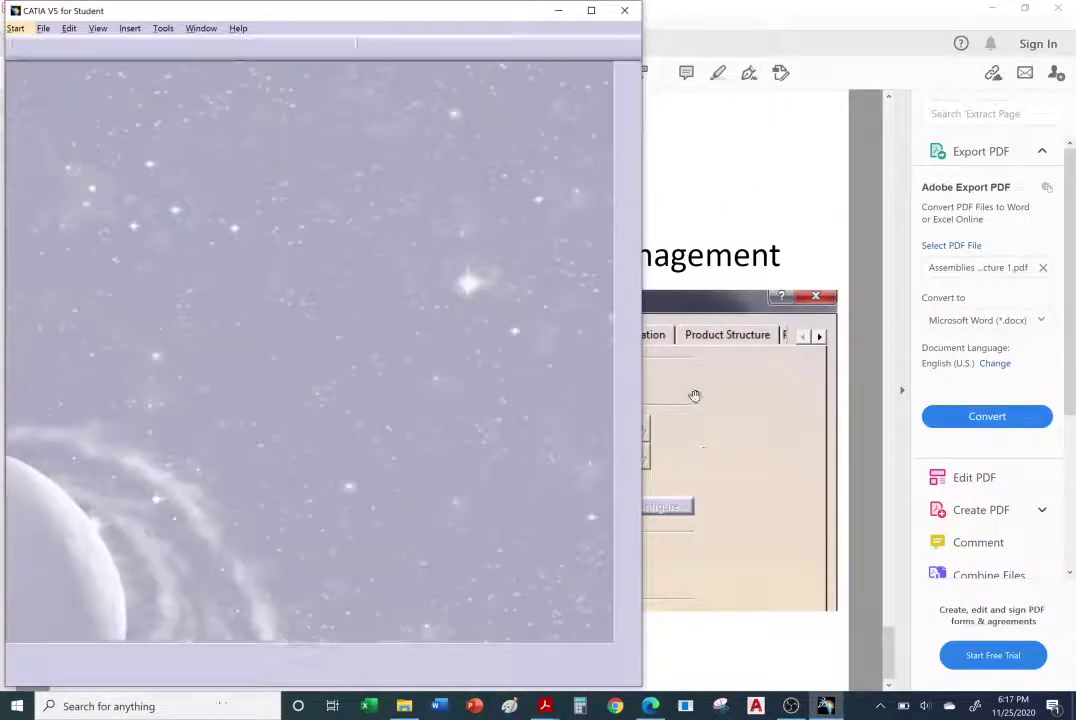
left_click(702, 216)
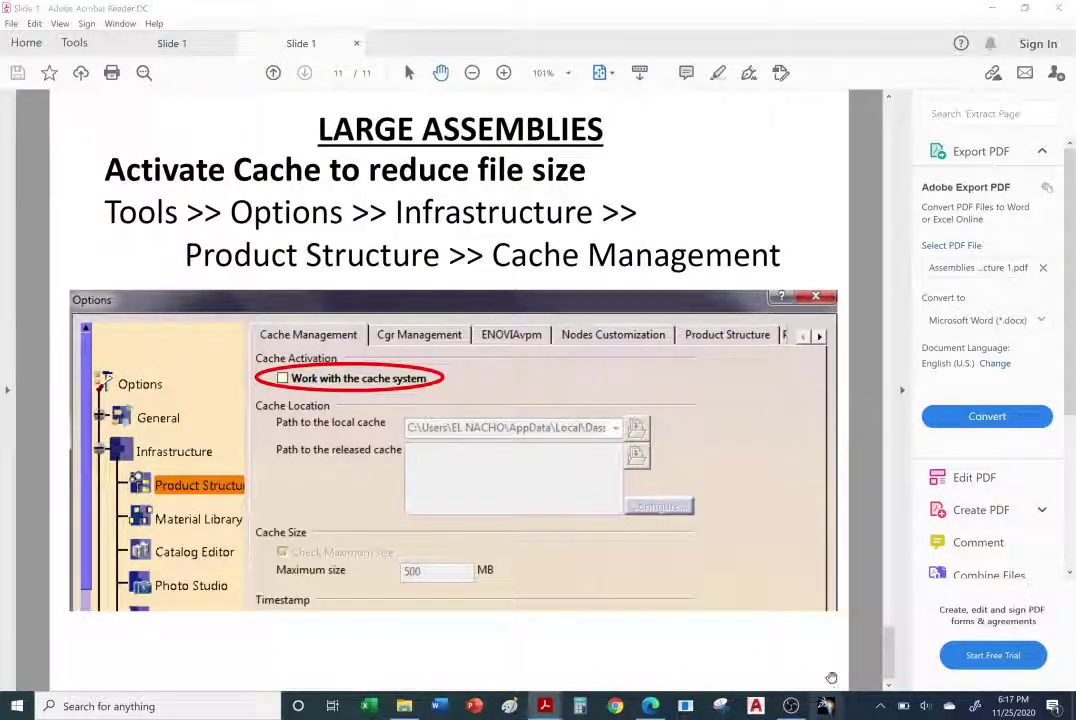
Restart CATIA and open the recent MOTOR BASE ASSY.CATProduct.
left_click(790, 706)
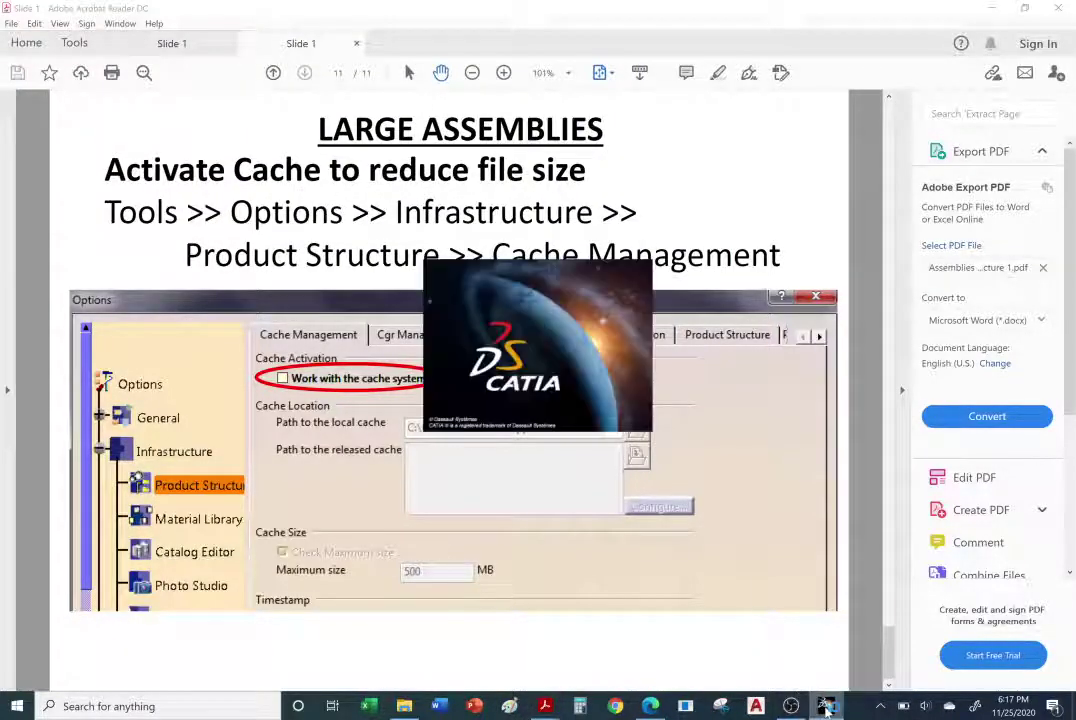
mouse_move(826, 706)
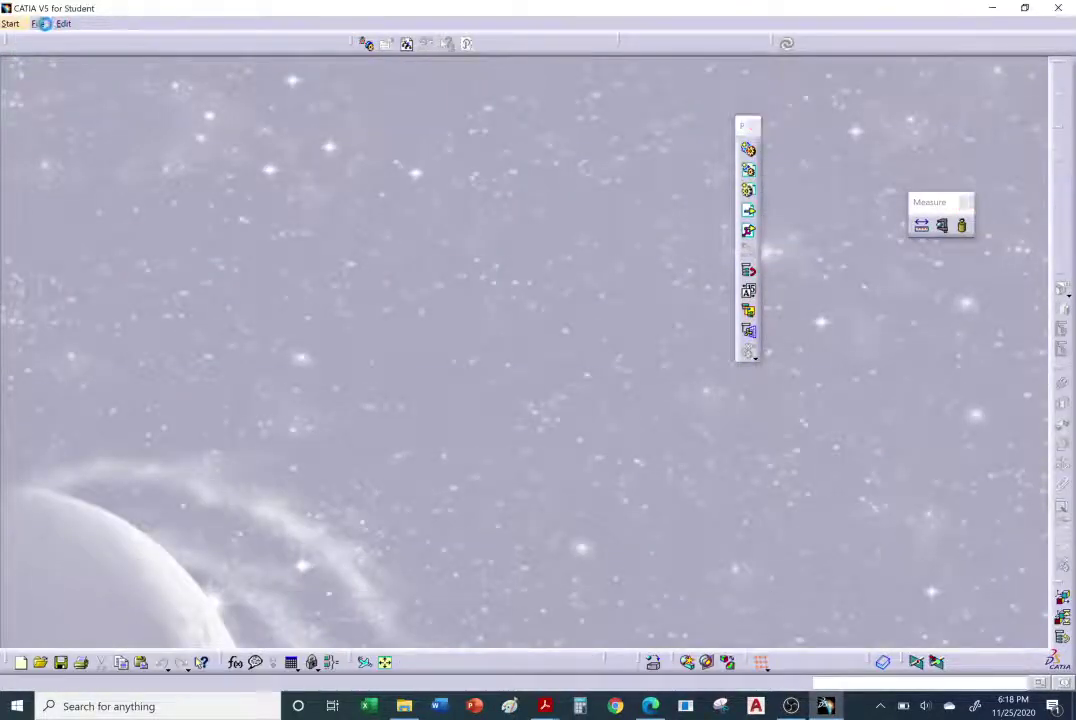
left_click(40, 24)
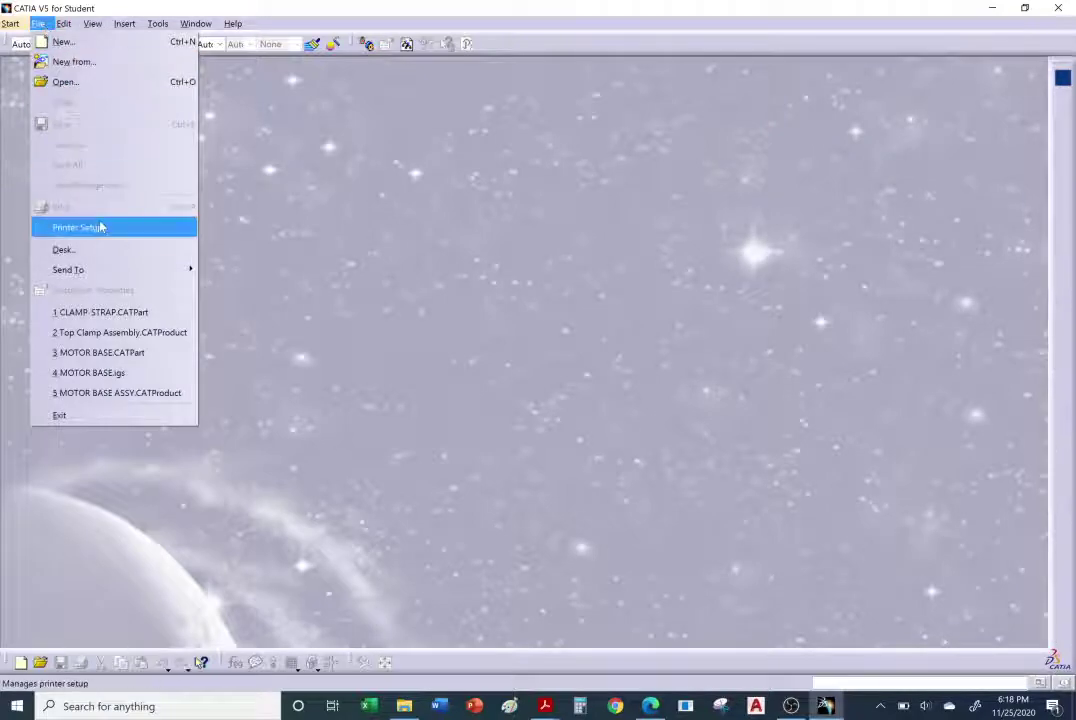
left_click(113, 393)
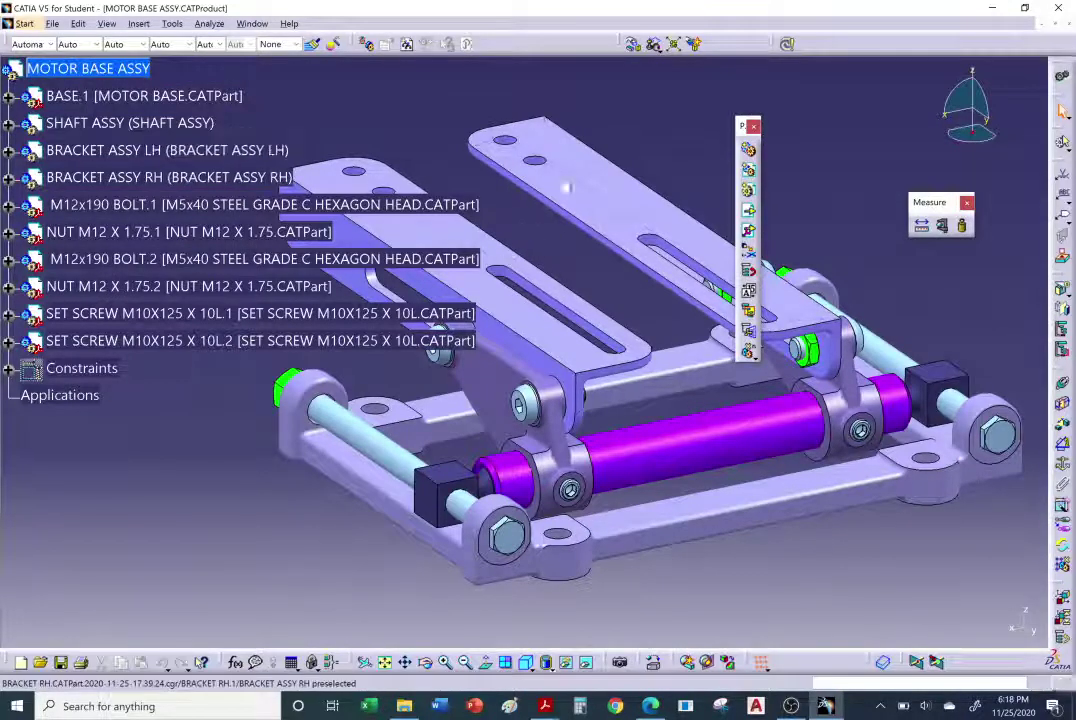
Load the MOTOR BASE part from the cache by expanding it down to its PartBody features, and collapse it again.
middle_click_drag(543, 368, 647, 268)
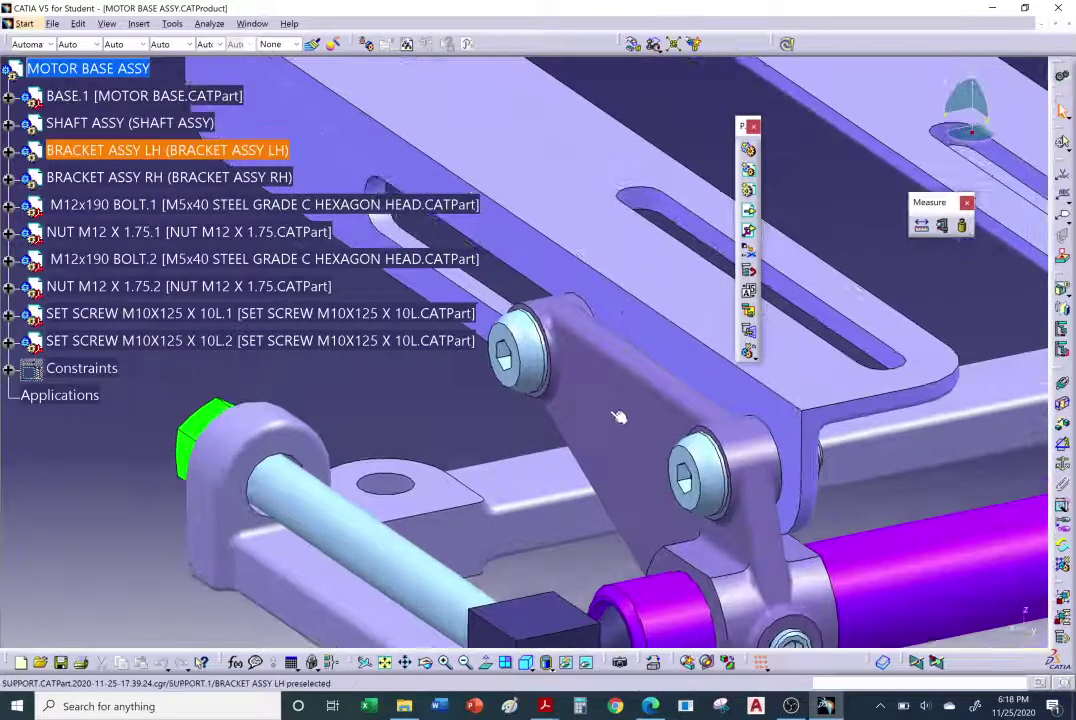
middle_click_drag(520, 352, 600, 331)
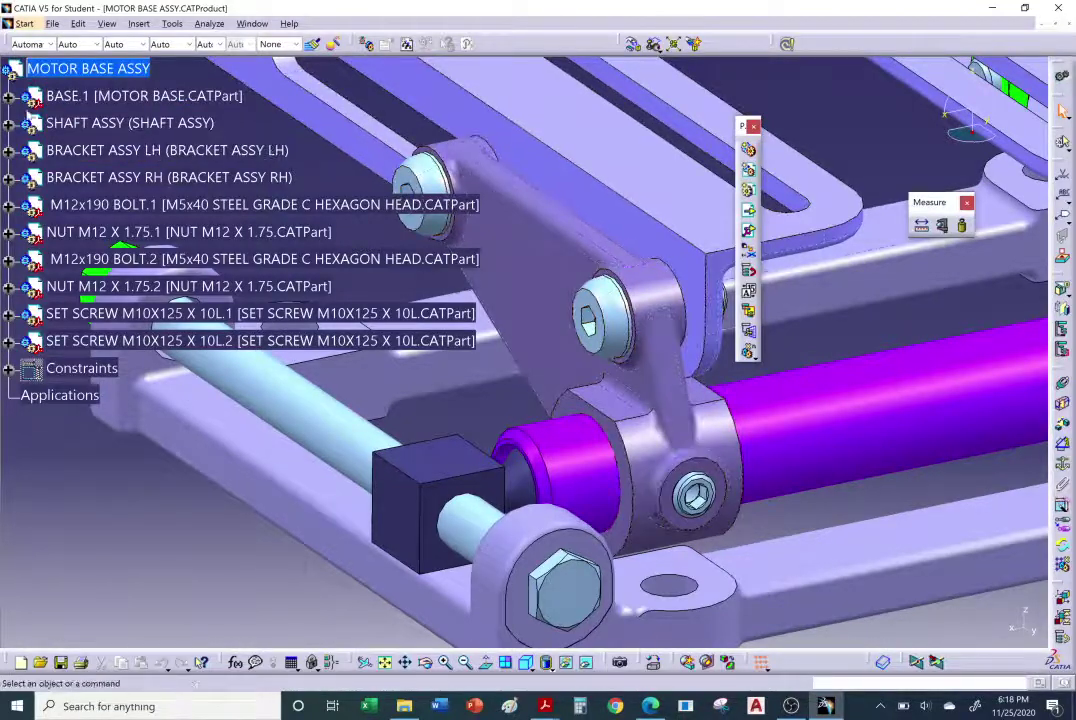
middle_click_drag(495, 525, 725, 470)
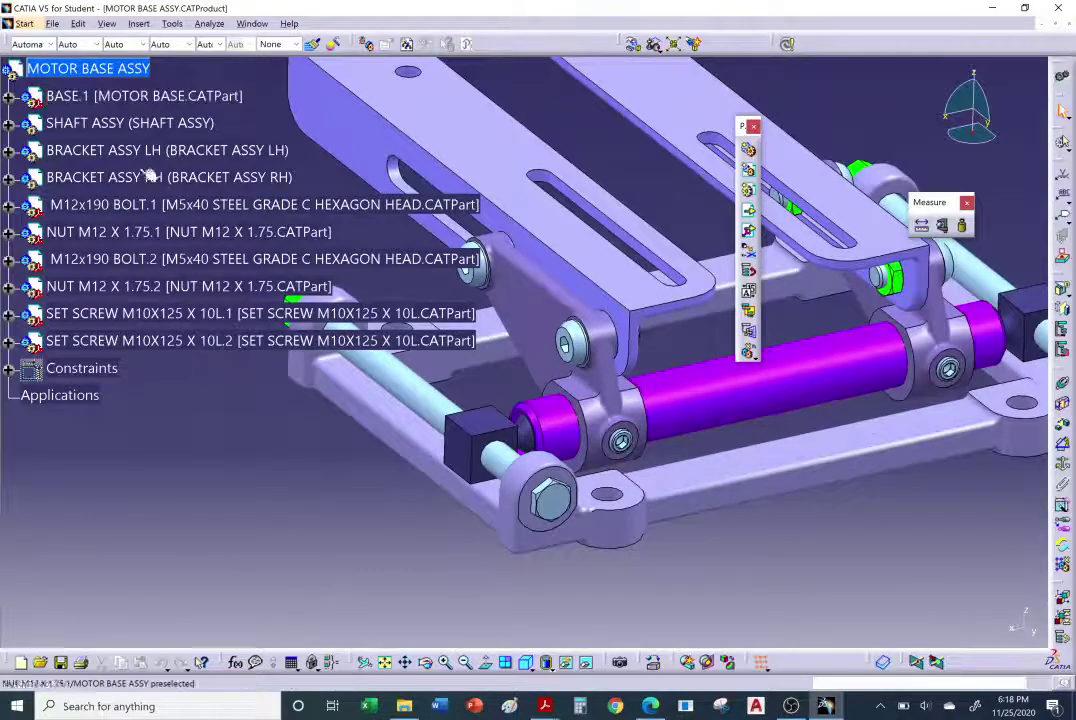
left_click(9, 96)
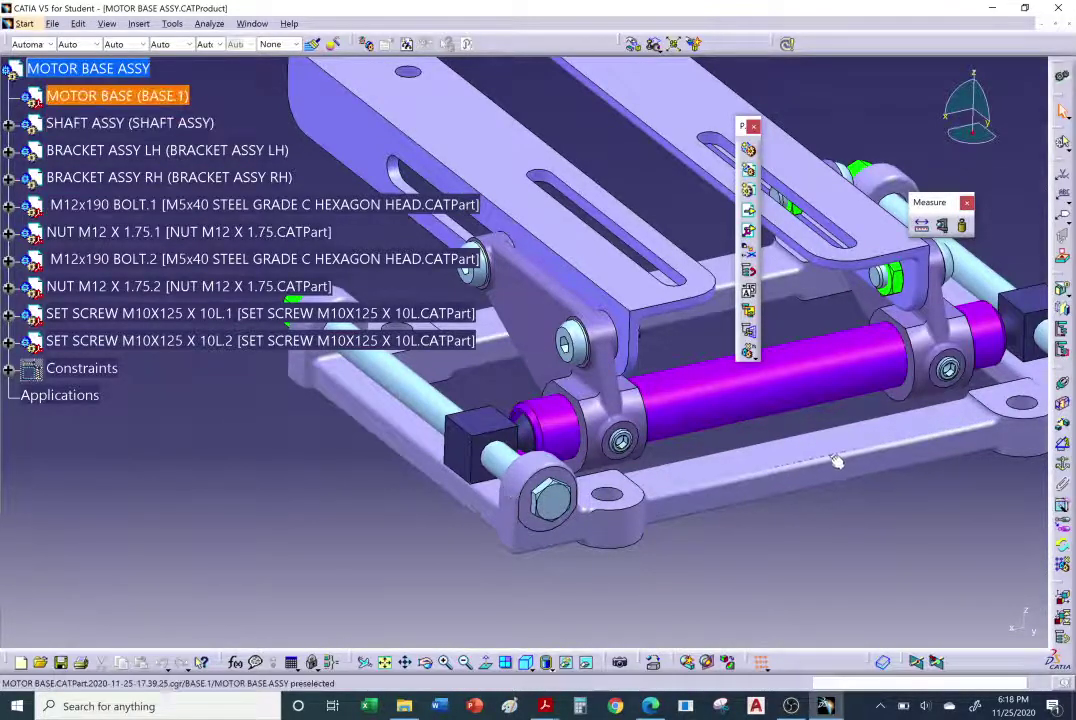
middle_click_drag(872, 574, 690, 483)
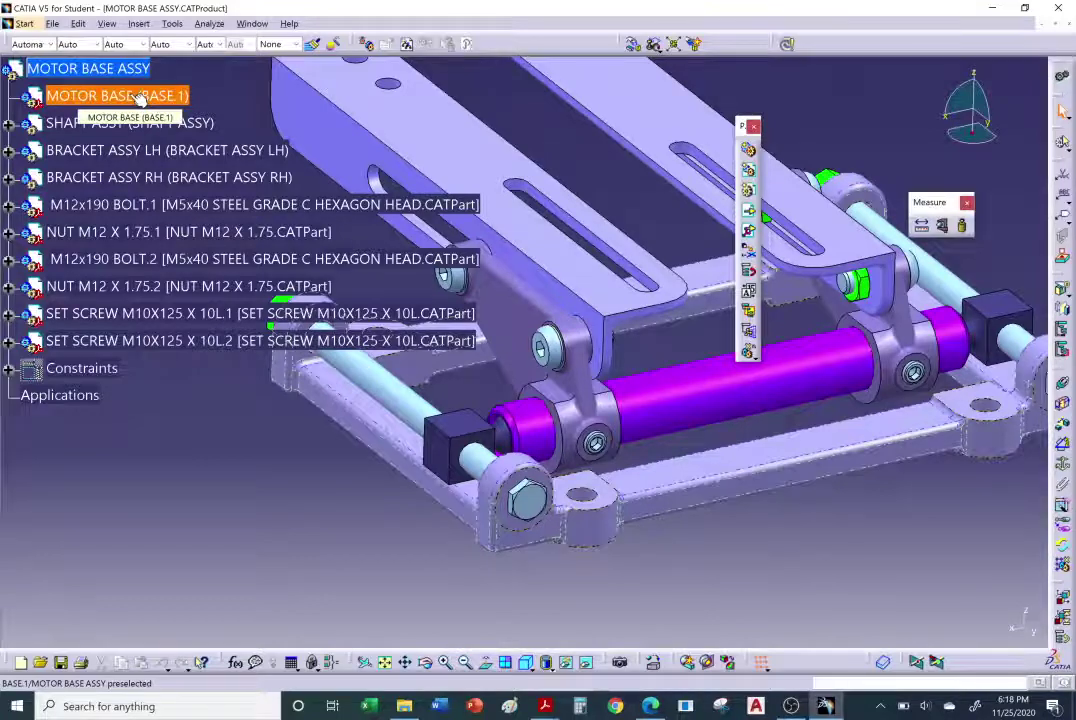
left_click(705, 473)
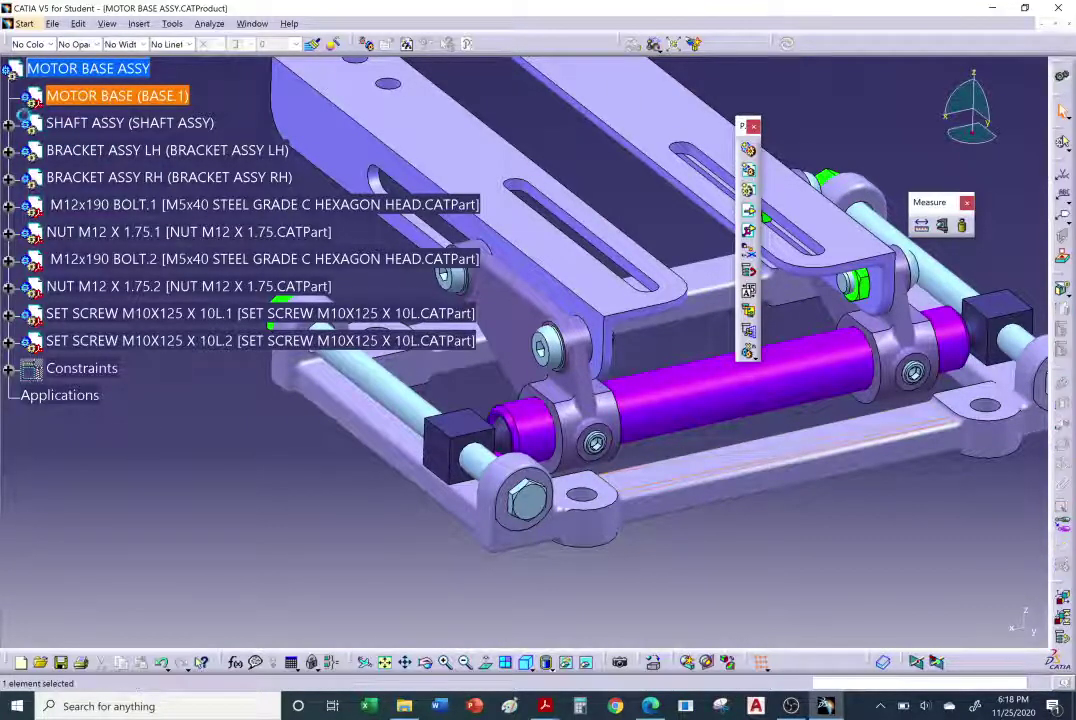
left_click(24, 97)
left_click(28, 125)
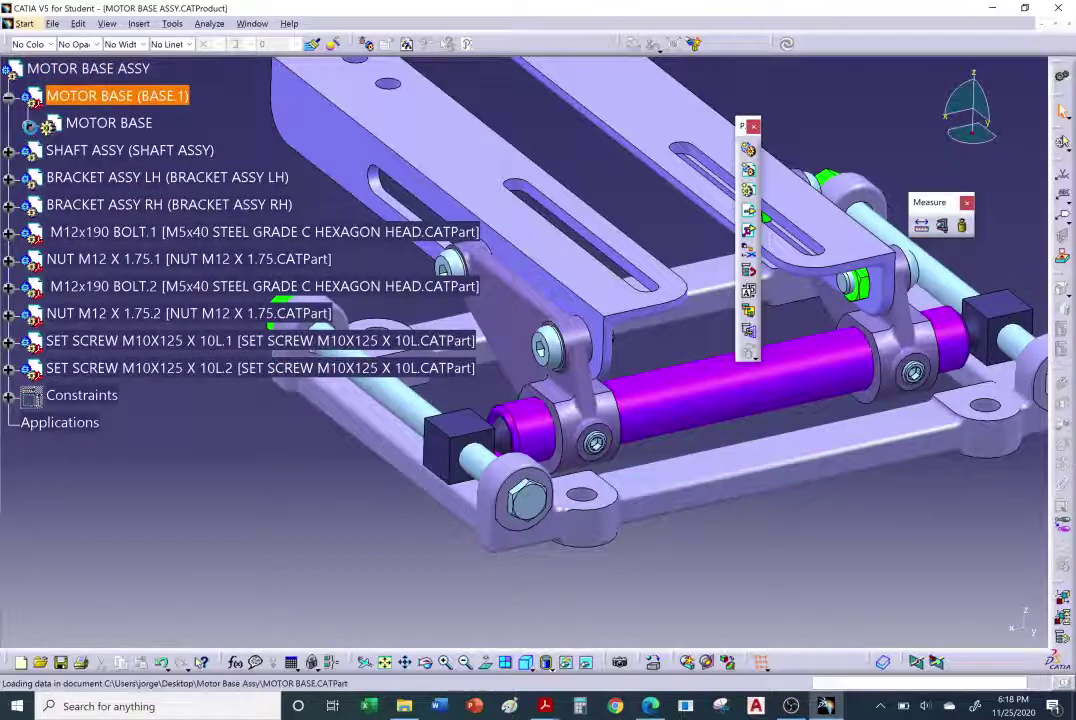
left_click(47, 233)
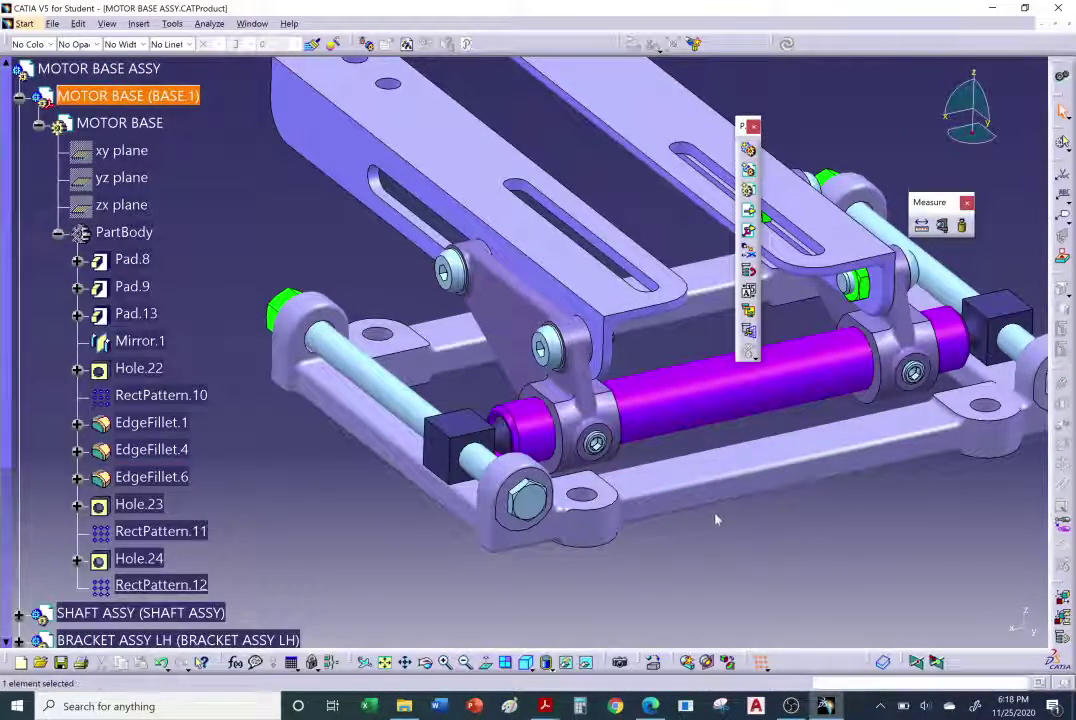
left_click(19, 96)
Expand BRACKET ASSY LH and load its BRACKET LH part down to the PartBody features.
middle_click_drag(645, 425, 568, 418)
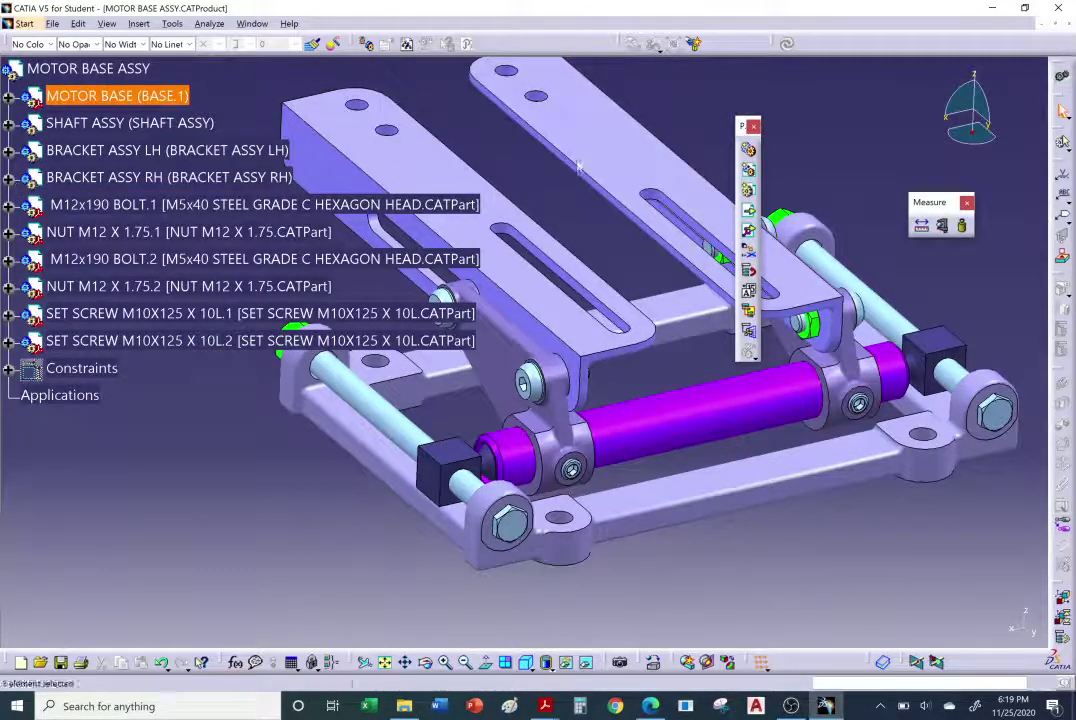
middle_click_drag(545, 168, 575, 222)
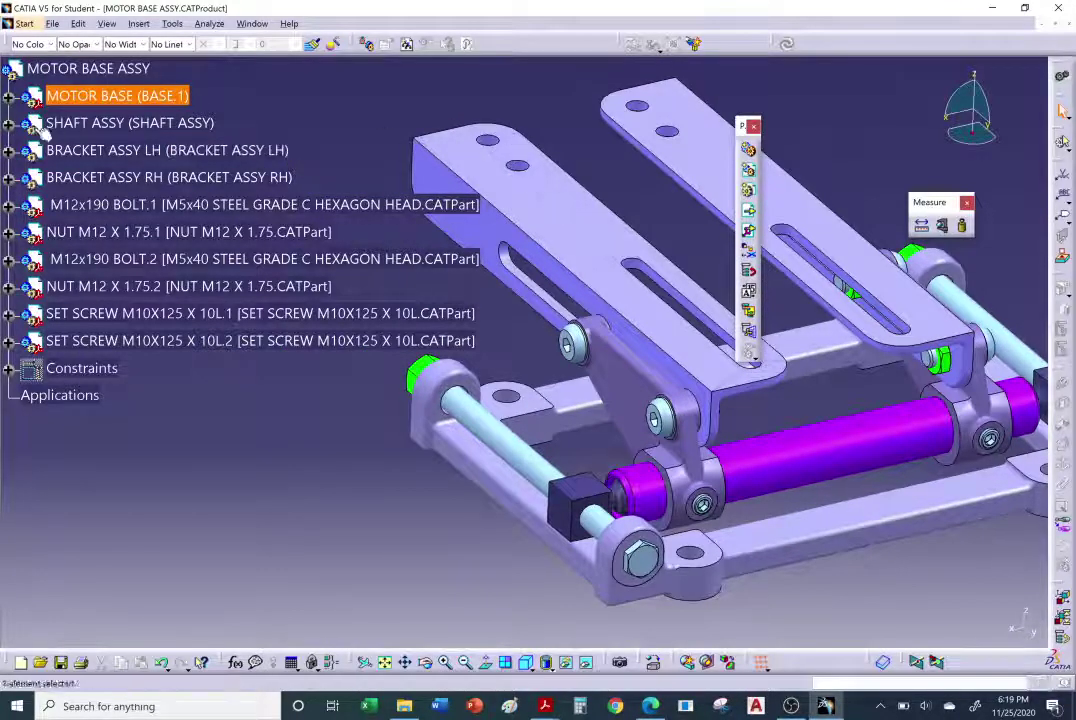
left_click(9, 150)
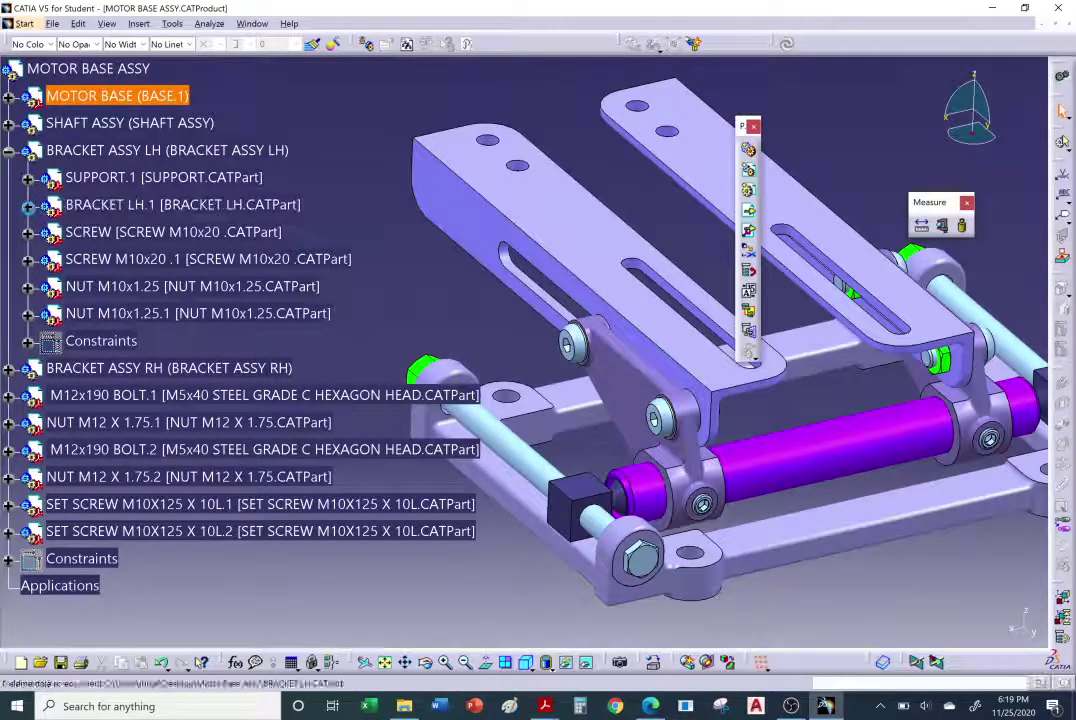
left_click(29, 207)
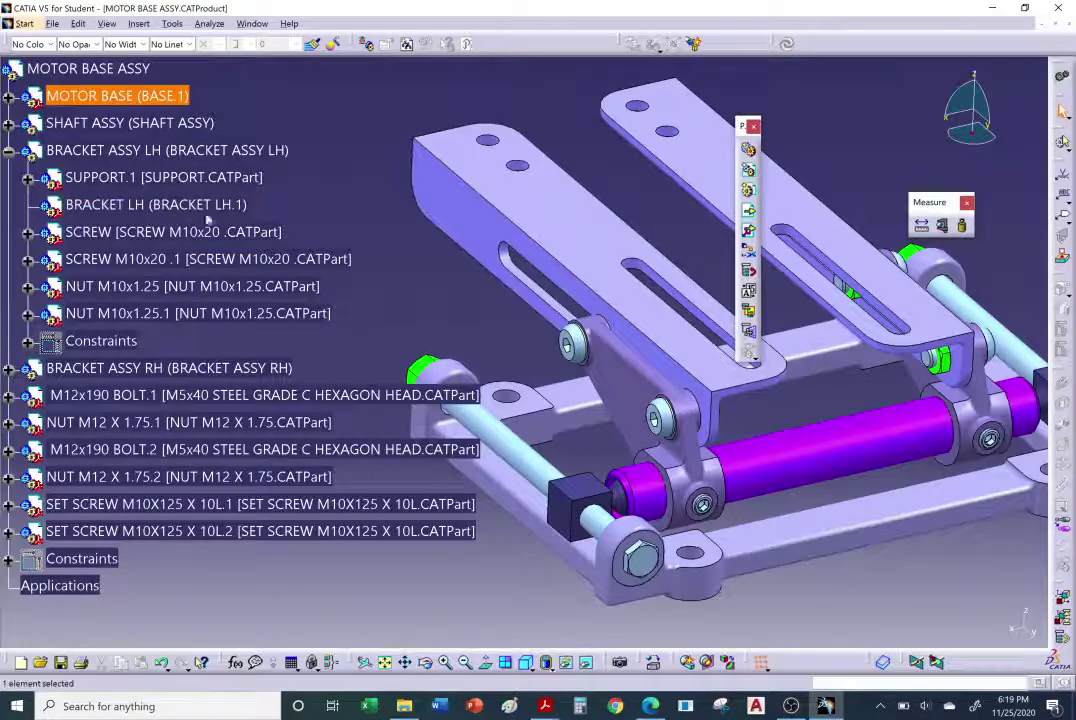
left_click(187, 207)
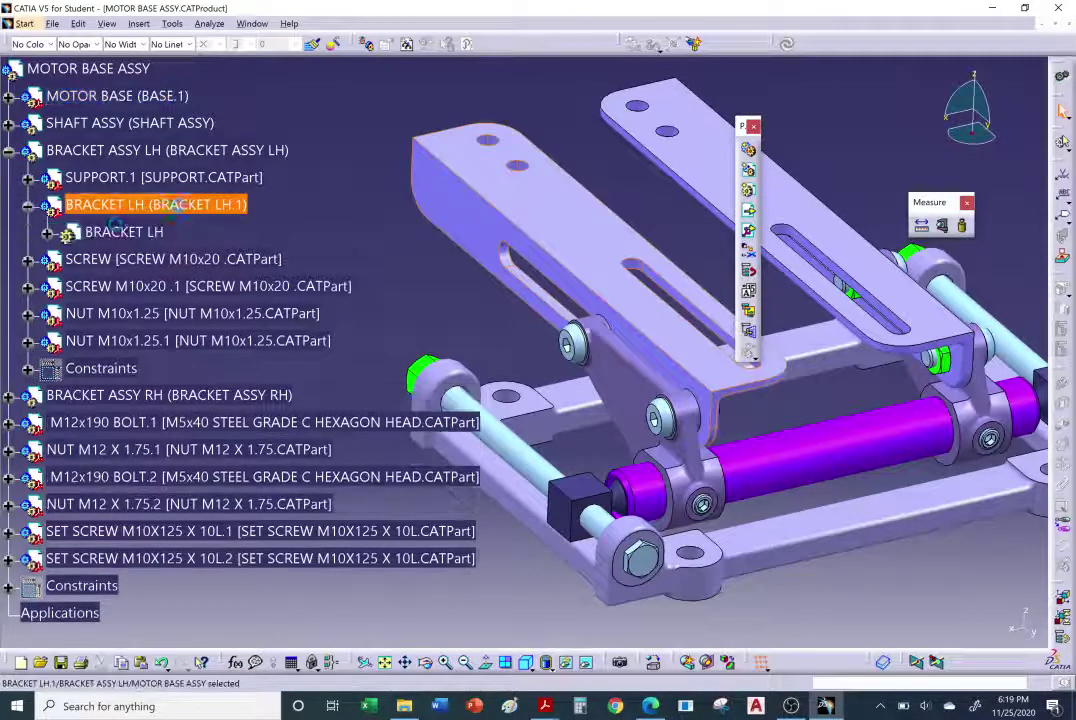
left_click(47, 231)
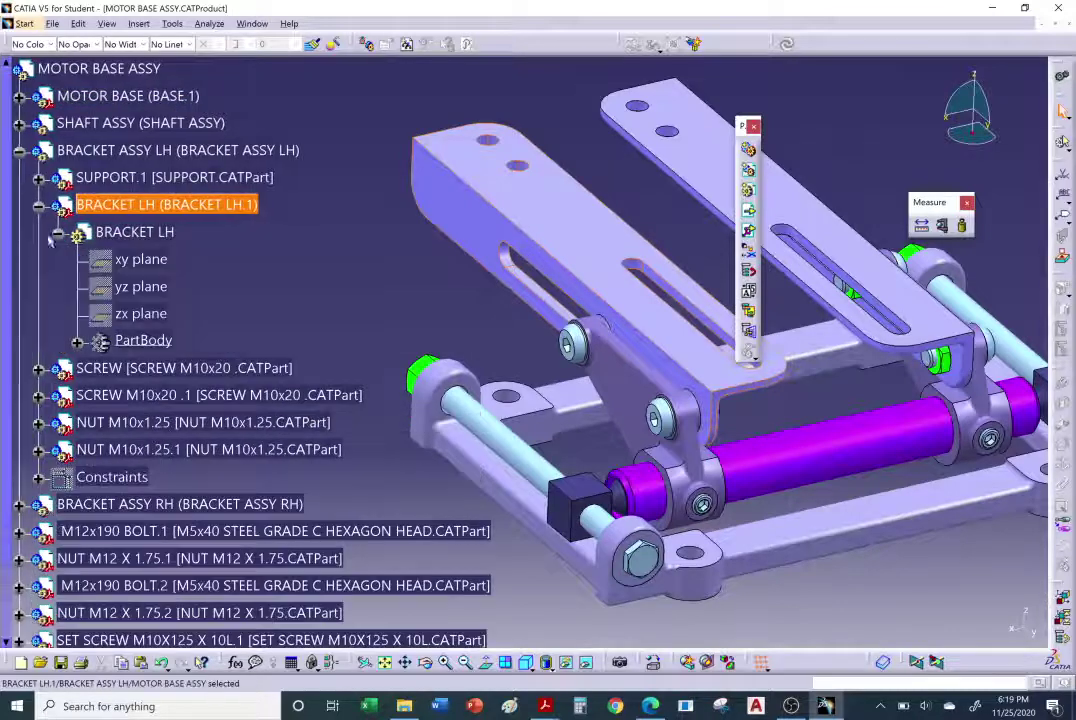
left_click(76, 342)
middle_click_drag(356, 385, 318, 342)
scroll(194, 235, "up", 2)
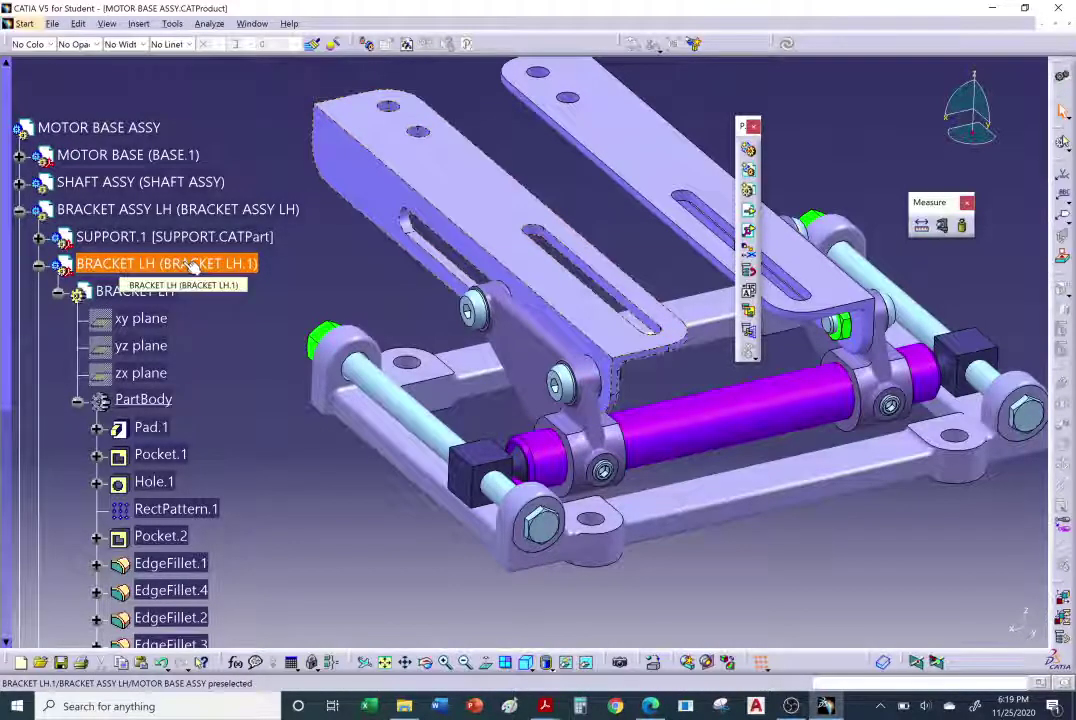
Look through the representation options of the BRACKET LH component, including Design Mode and Visualization Mode.
left_click(422, 178)
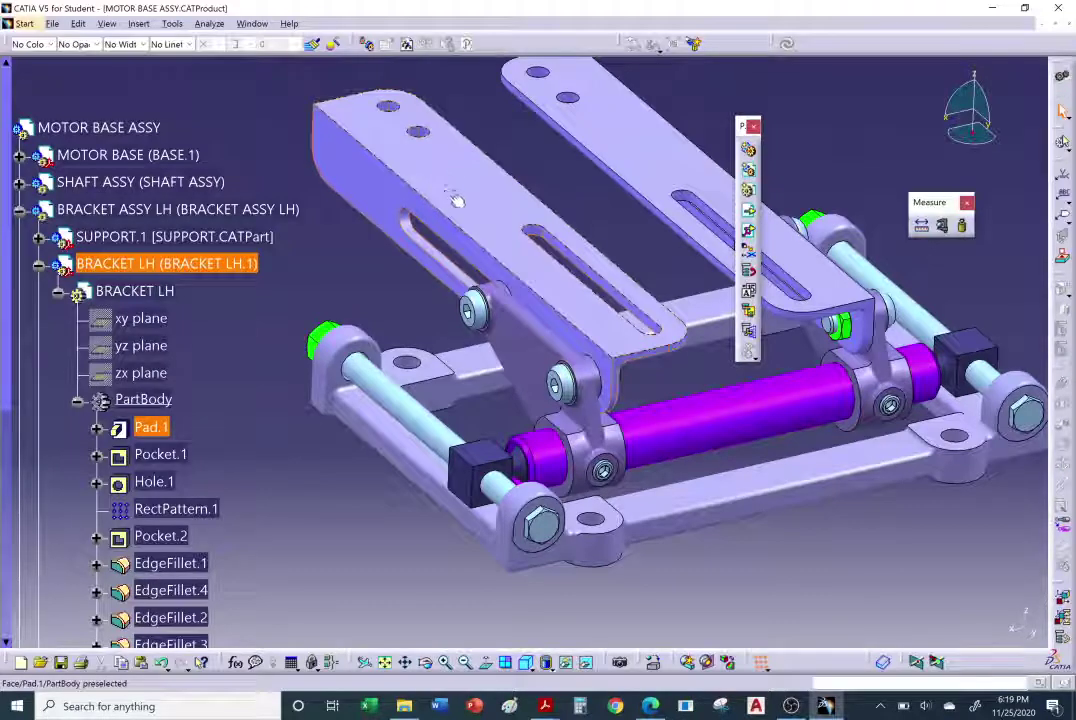
right_click(242, 268)
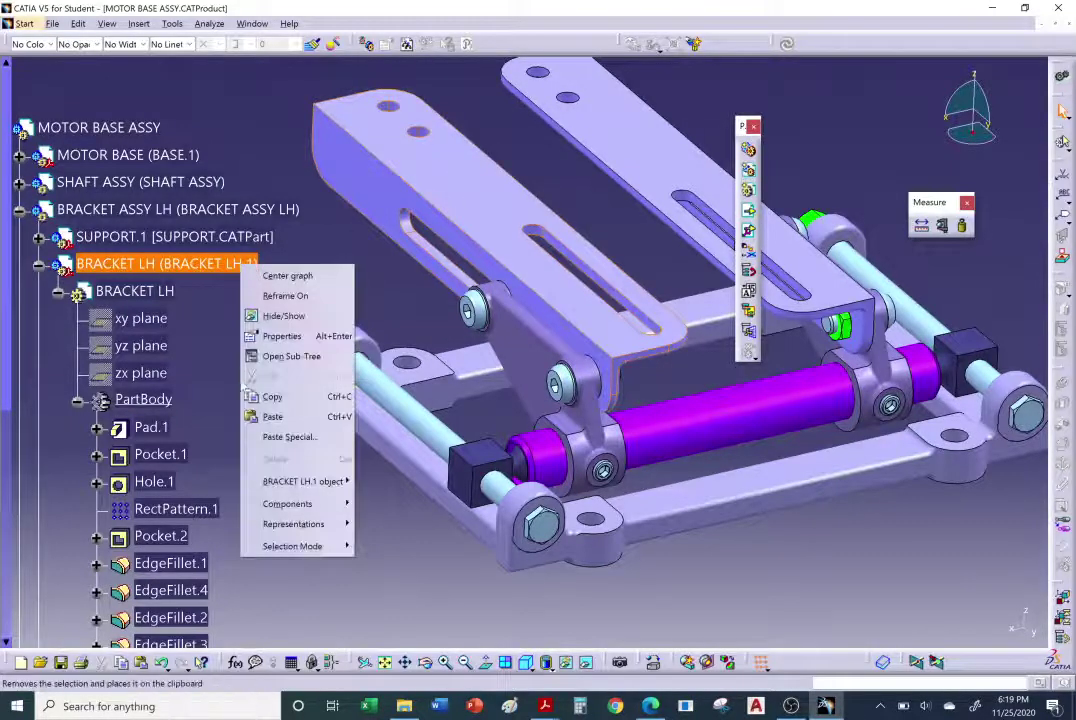
mouse_move(292, 508)
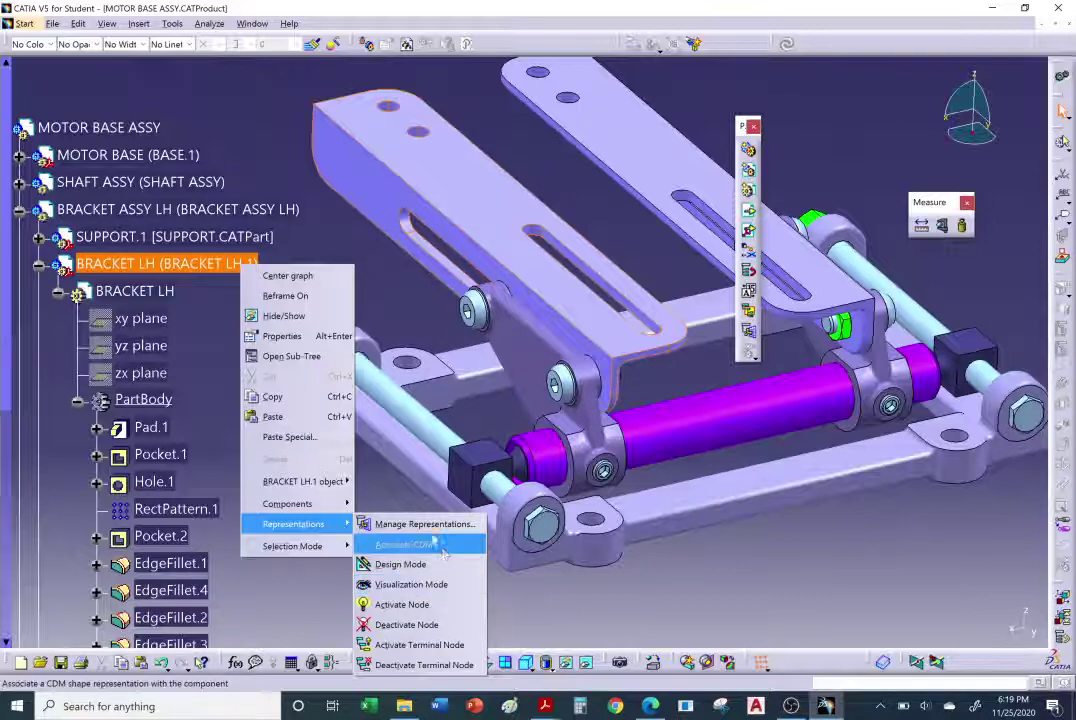
left_click(103, 198)
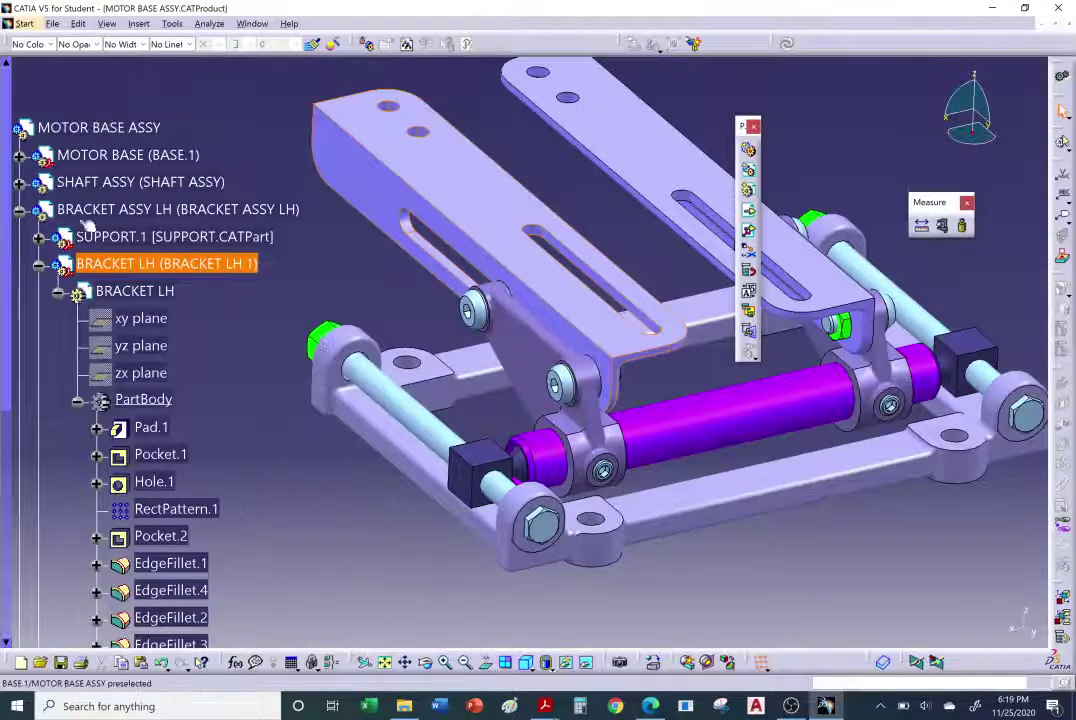
Collapse BRACKET ASSY LH in the tree and dock the two floating toolbars, including Measure.
left_click(19, 208)
left_click(160, 208)
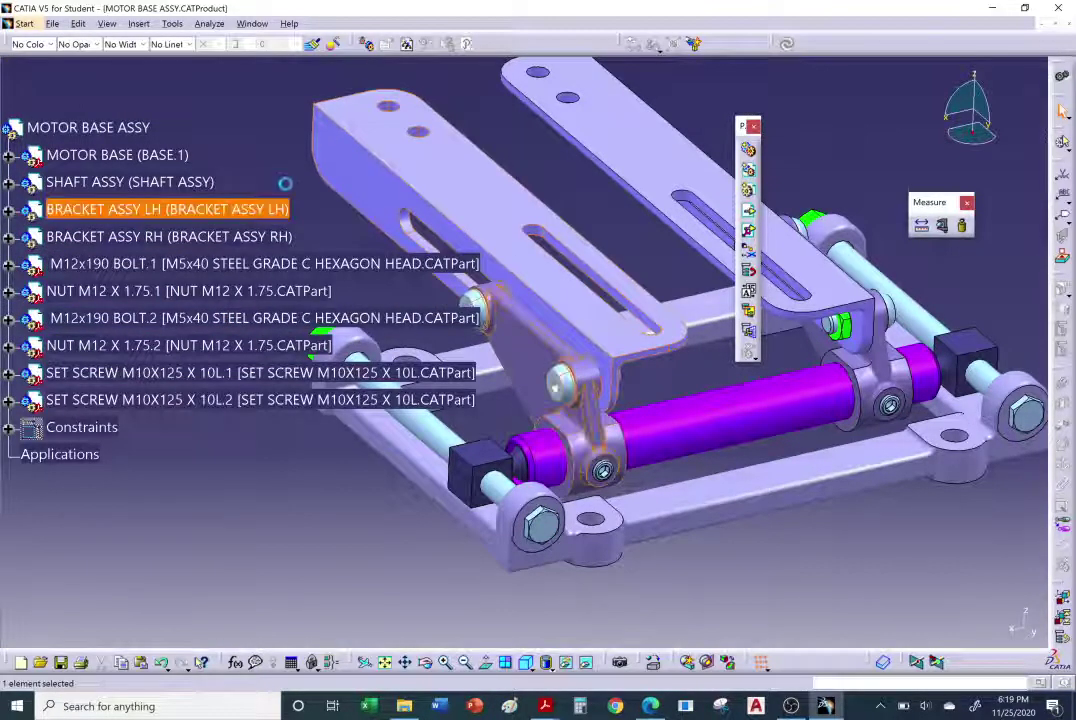
double_click(742, 133)
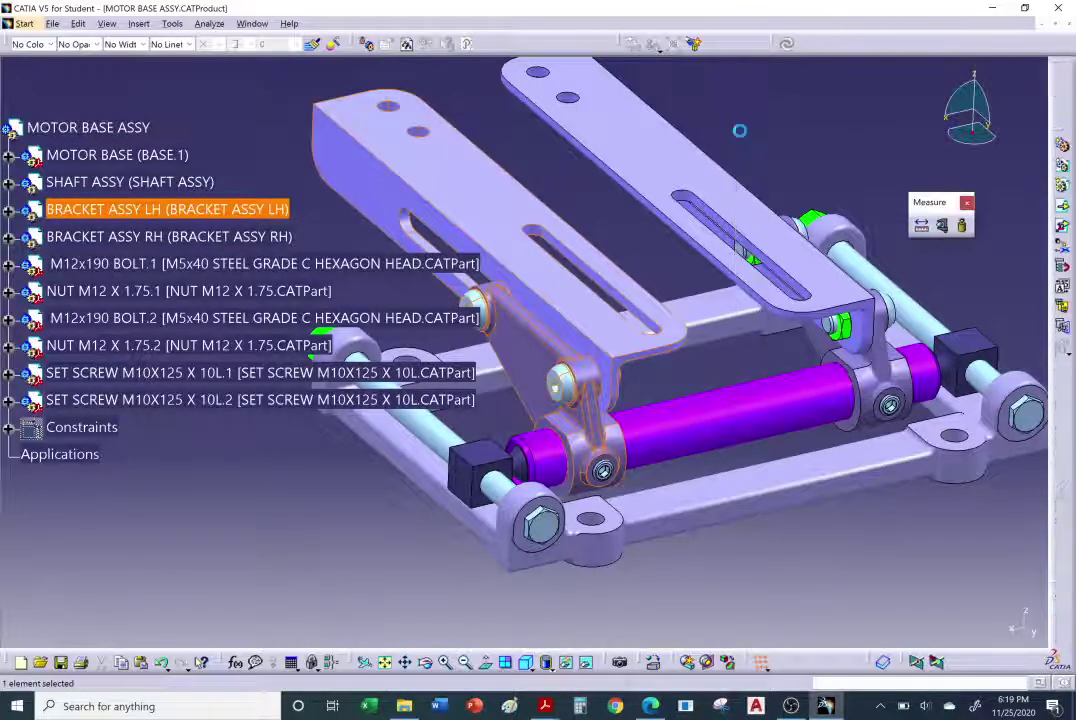
double_click(929, 202)
left_click_drag(872, 205, 780, 565)
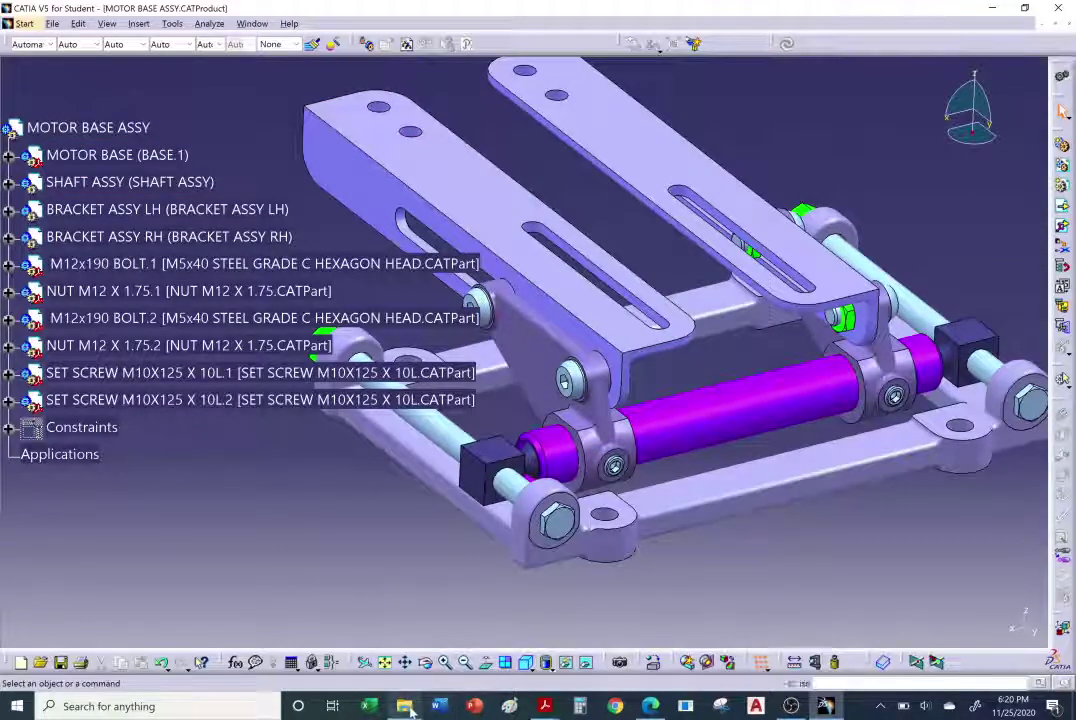
Switch to Acrobat Reader, close the LARGE ASSEMBLIES slide document, and look through the slides in the remaining document.
left_click(545, 706)
left_click(621, 640)
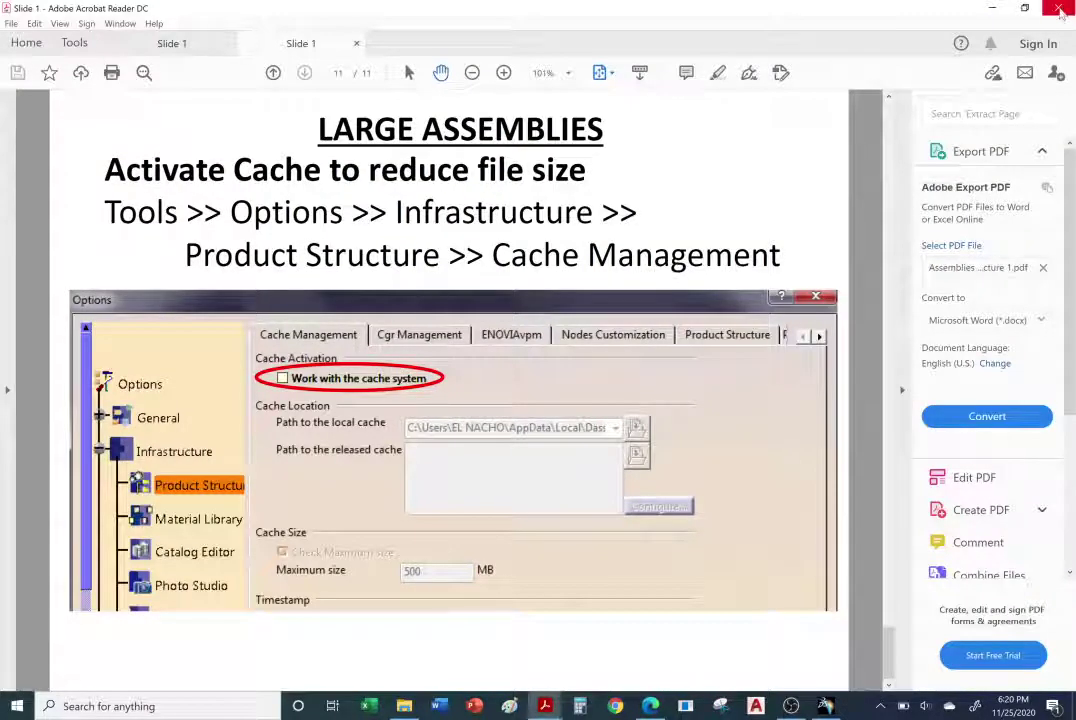
left_click(356, 43)
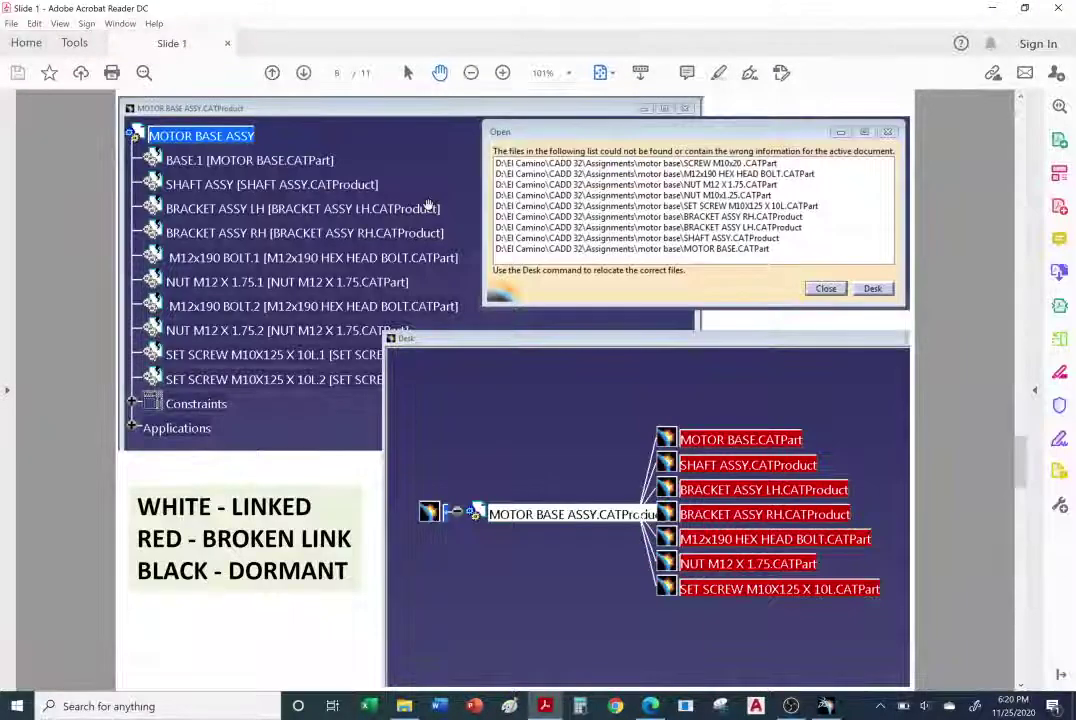
key("Right")
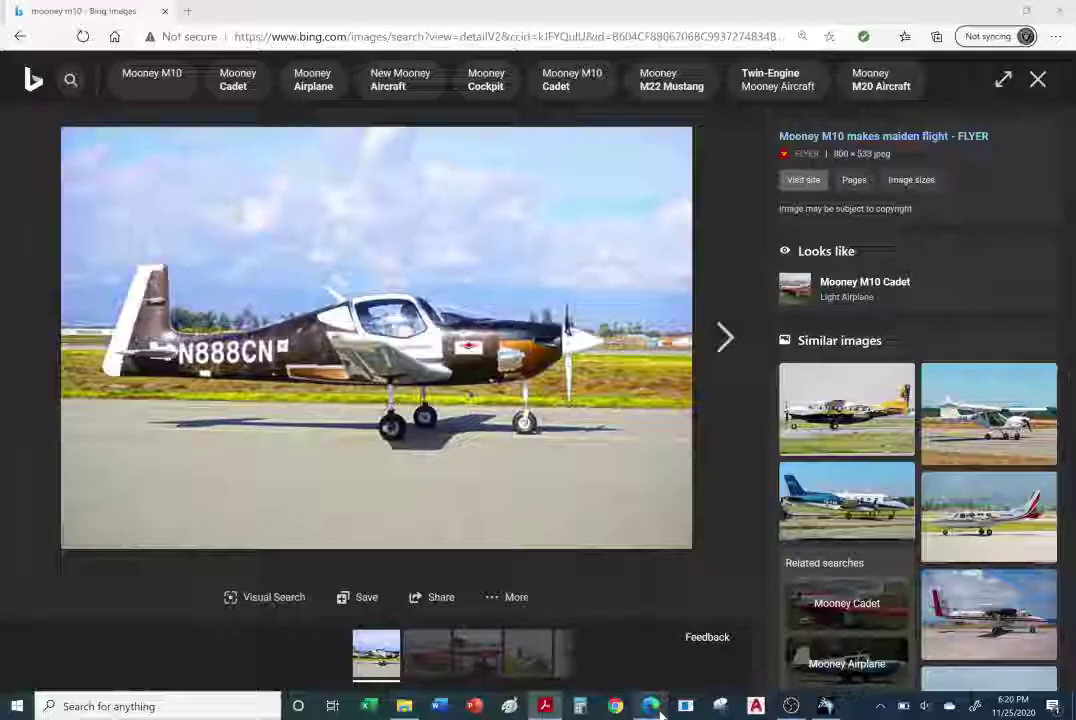
Switch to the browser to view the Mooney M10 aircraft picture, and return to the MEASURE INERTIA slide in Acrobat Reader.
left_click(650, 706)
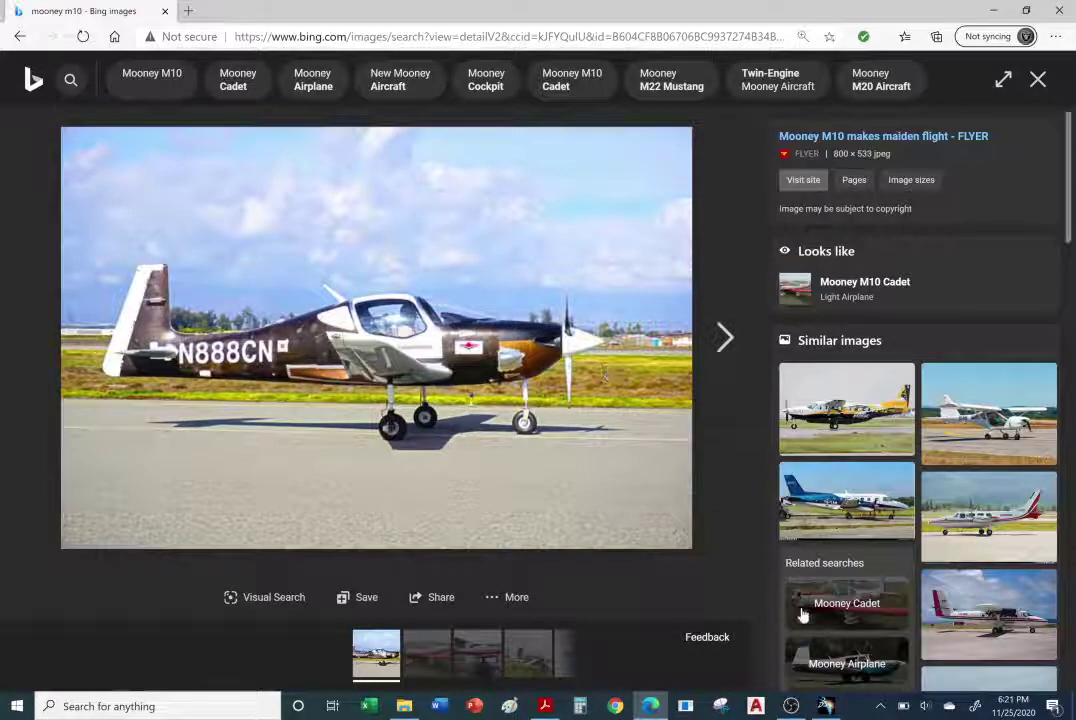
left_click(825, 705)
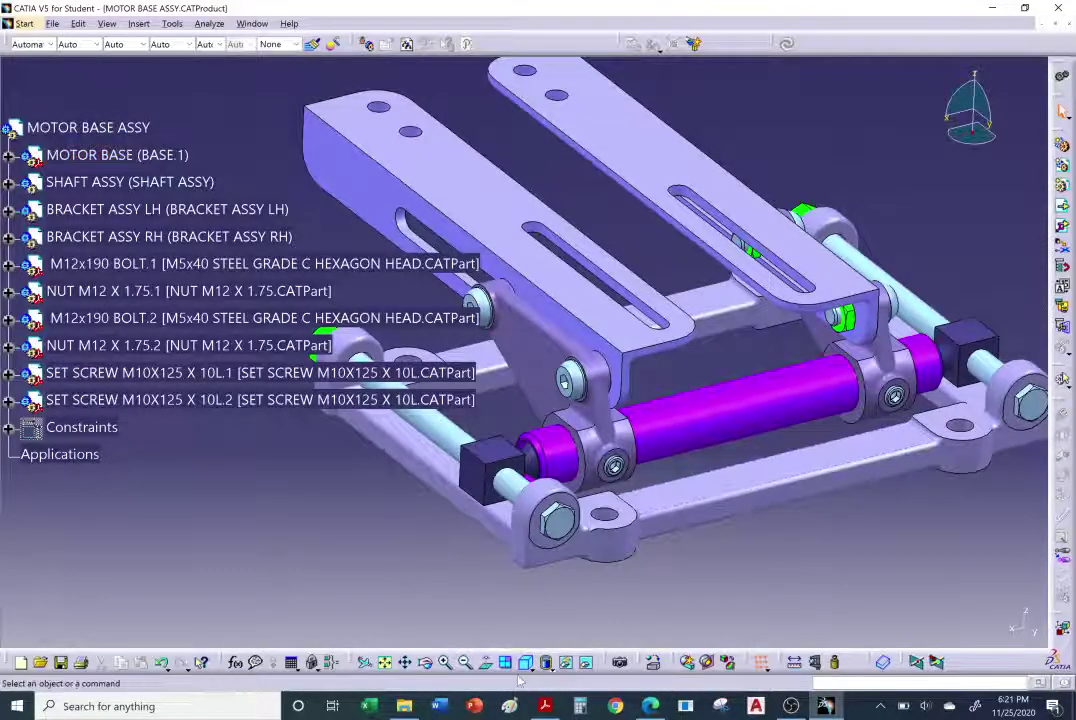
left_click(544, 706)
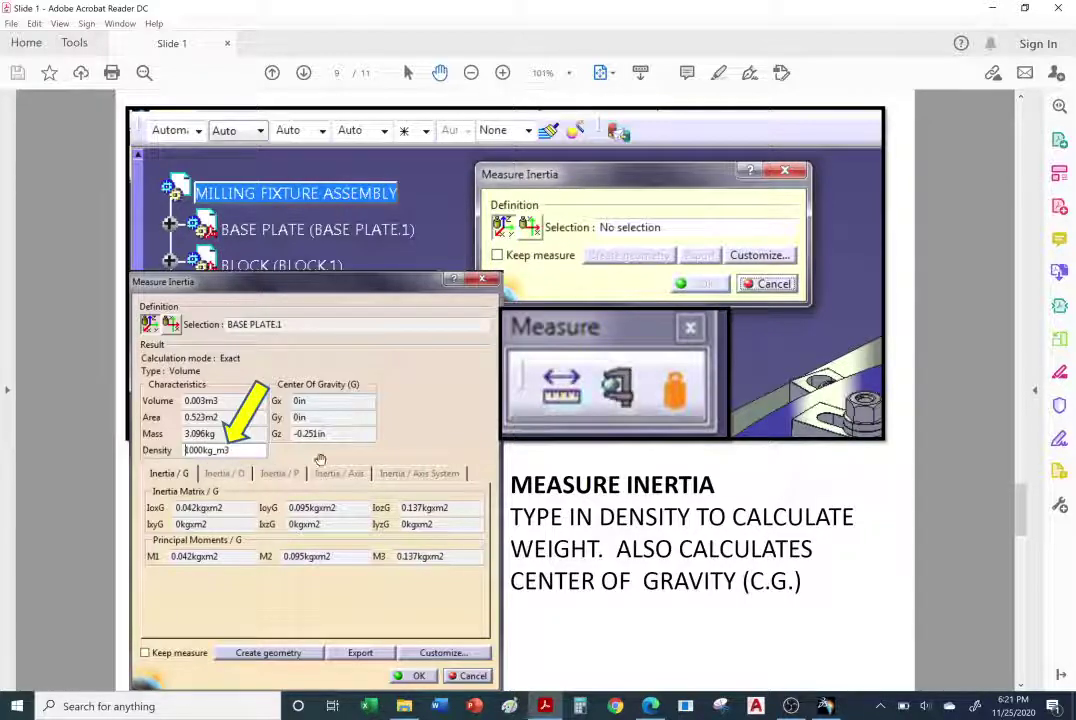
Switch back to CATIA and load the entire MOTOR BASE ASSY in Design Mode.
left_click(826, 707)
middle_click_drag(739, 479, 706, 490)
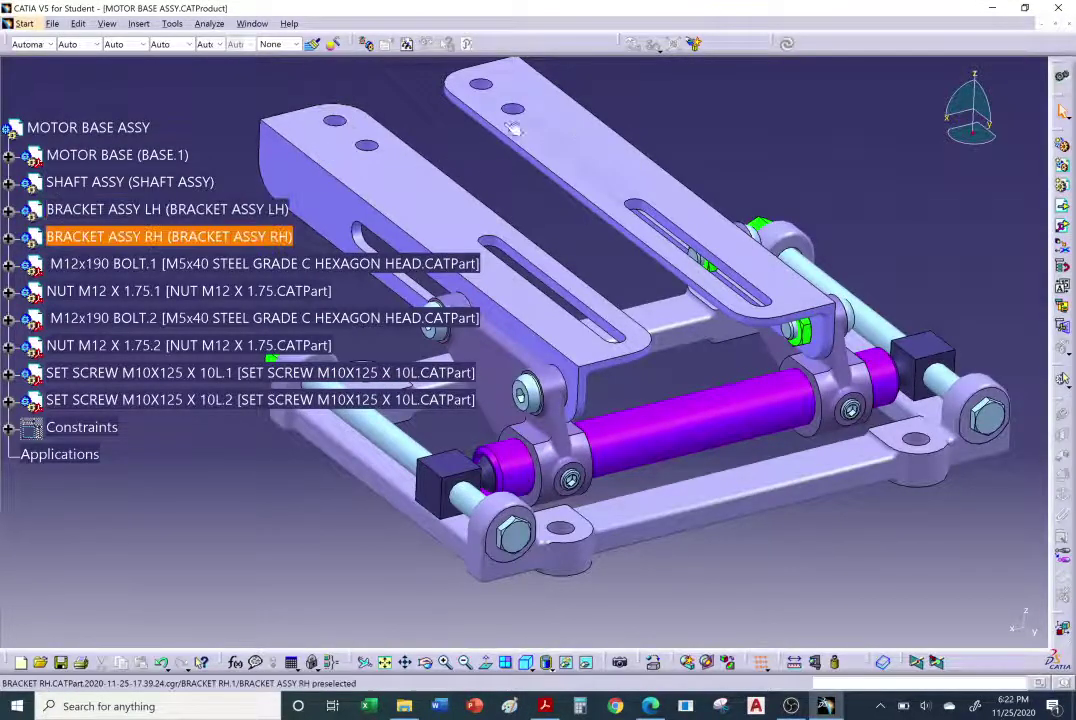
left_click(106, 130)
right_click(104, 130)
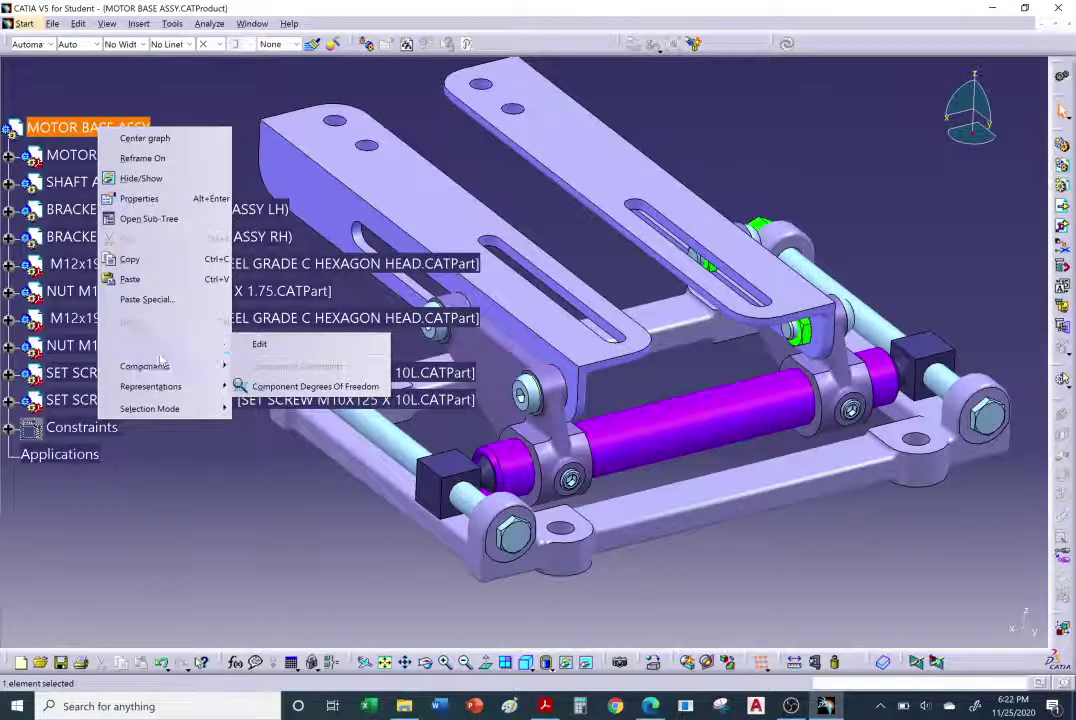
mouse_move(164, 369)
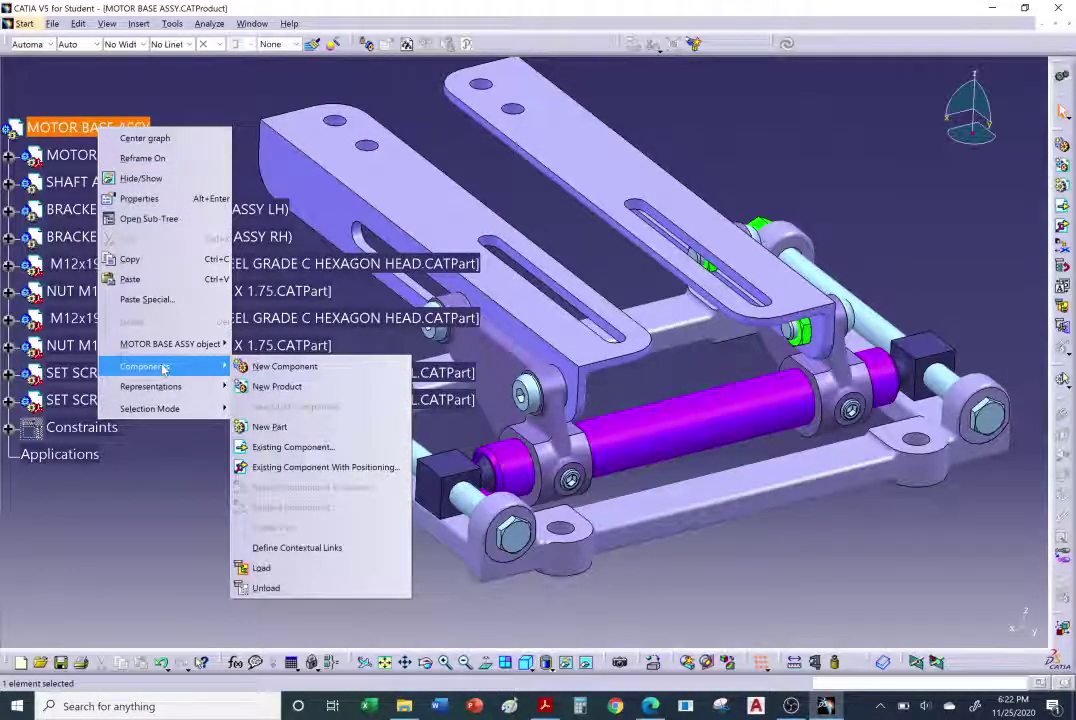
left_click(133, 128)
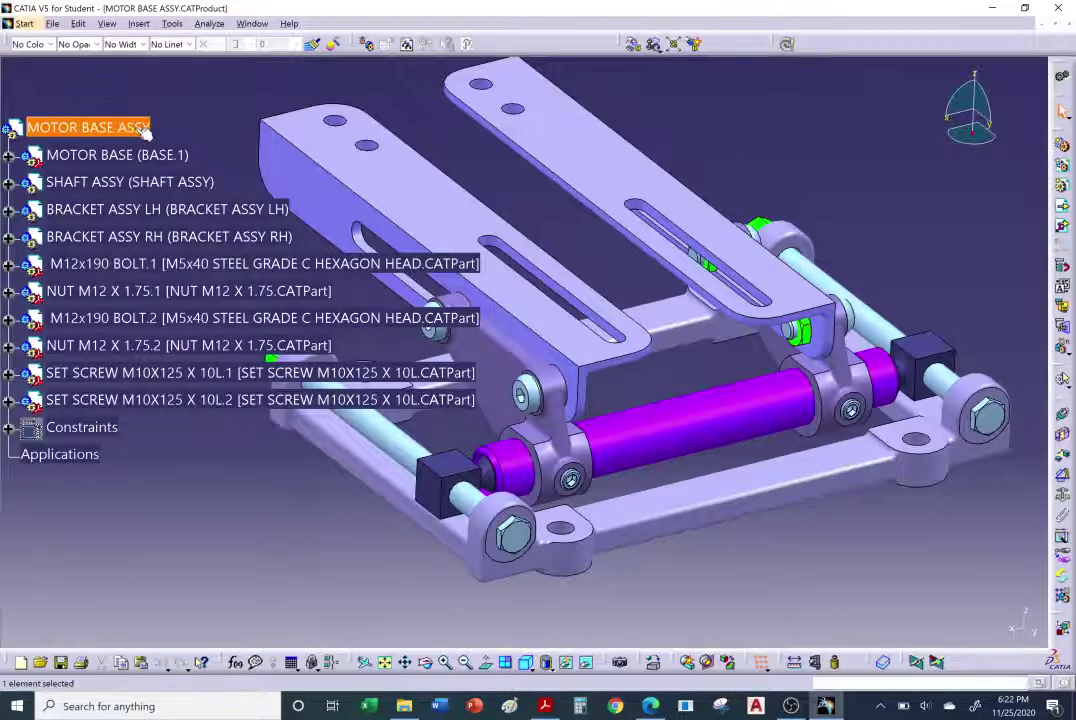
right_click(145, 130)
mouse_move(205, 390)
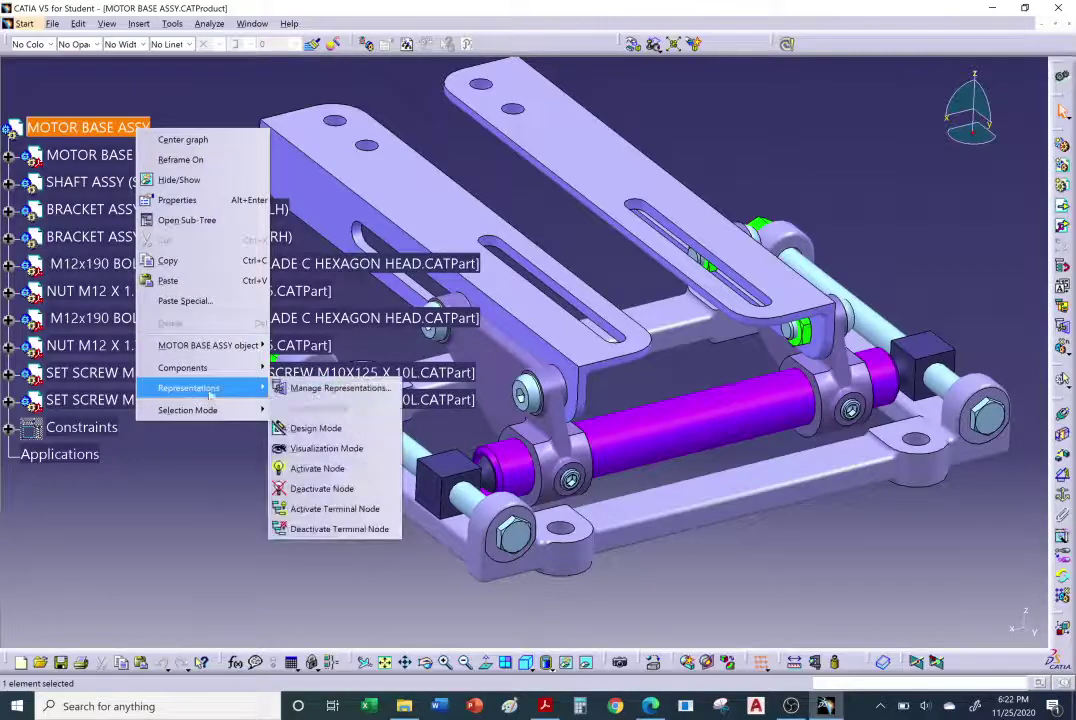
left_click(346, 433)
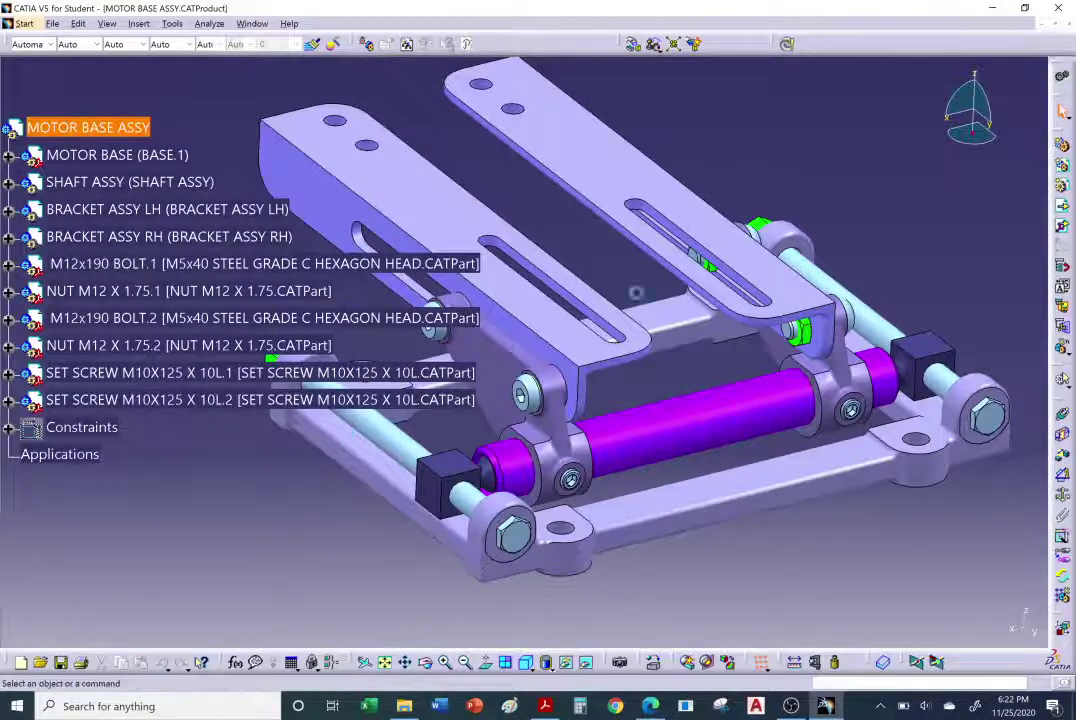
Check the loaded features of MOTOR BASE and of the first KNUCKLE and the SHAFT in SHAFT ASSY, and collapse the branches.
left_click(8, 155)
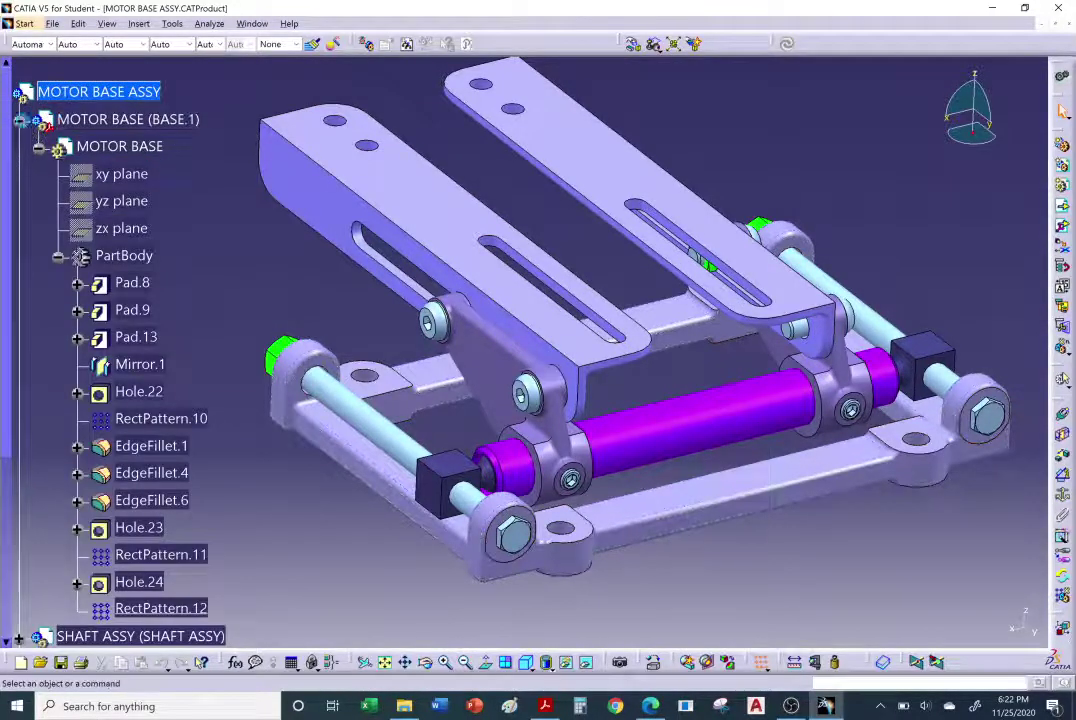
left_click(9, 119)
left_click(8, 146)
left_click(28, 174)
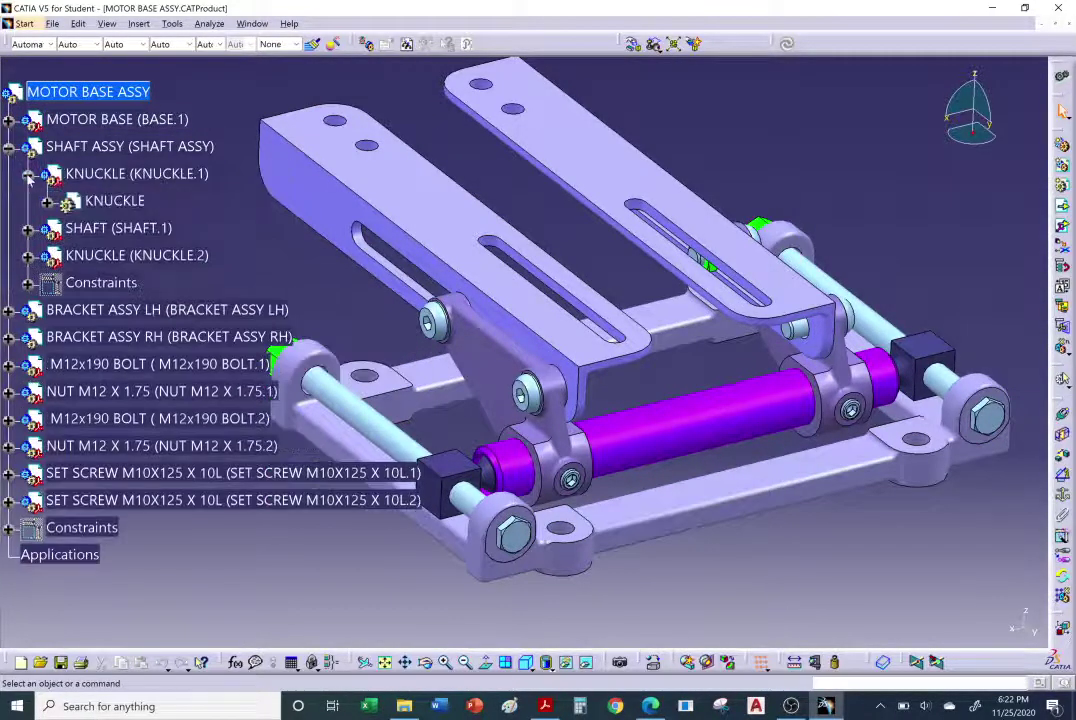
left_click(47, 201)
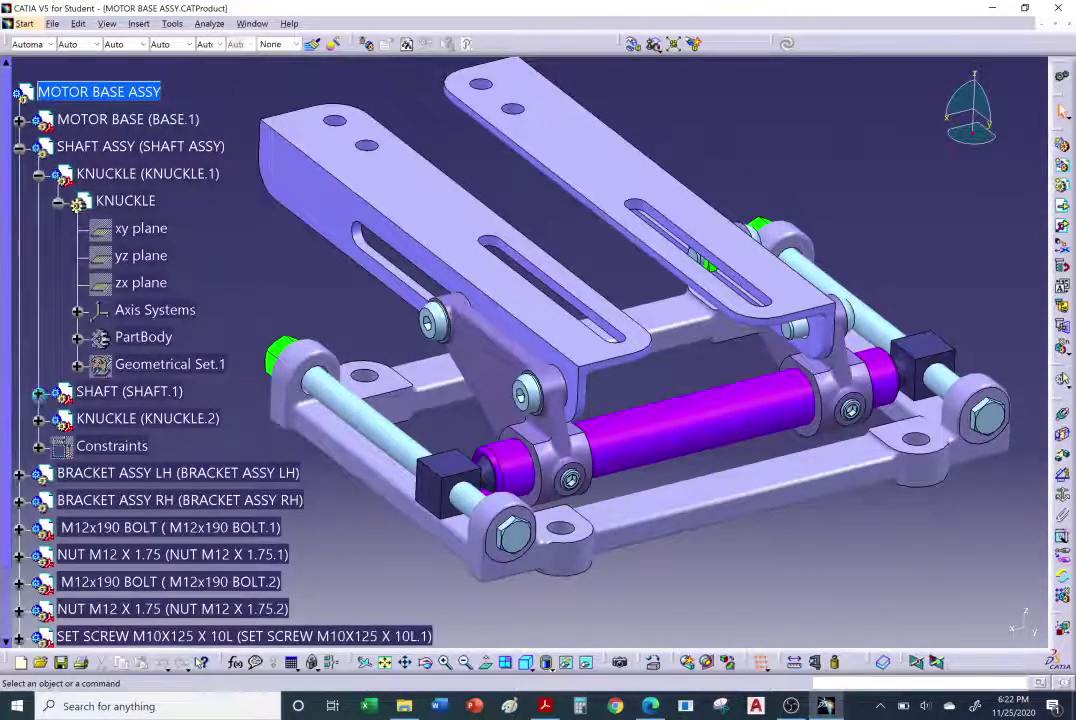
left_click(38, 391)
left_click(58, 419)
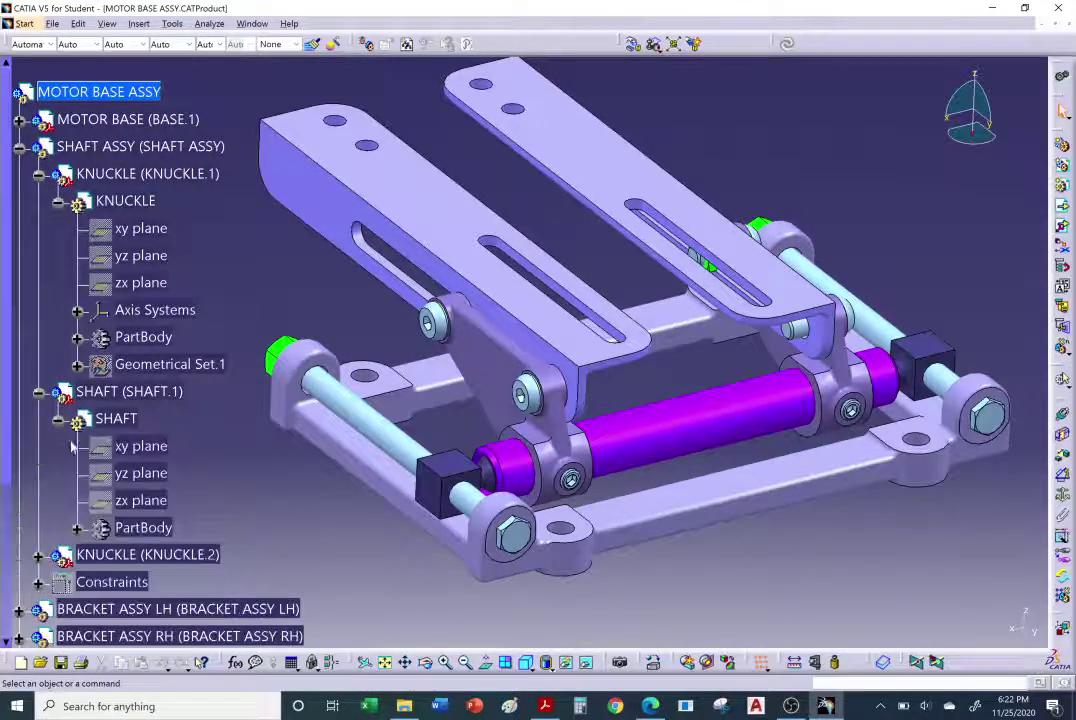
left_click(39, 392)
left_click(39, 175)
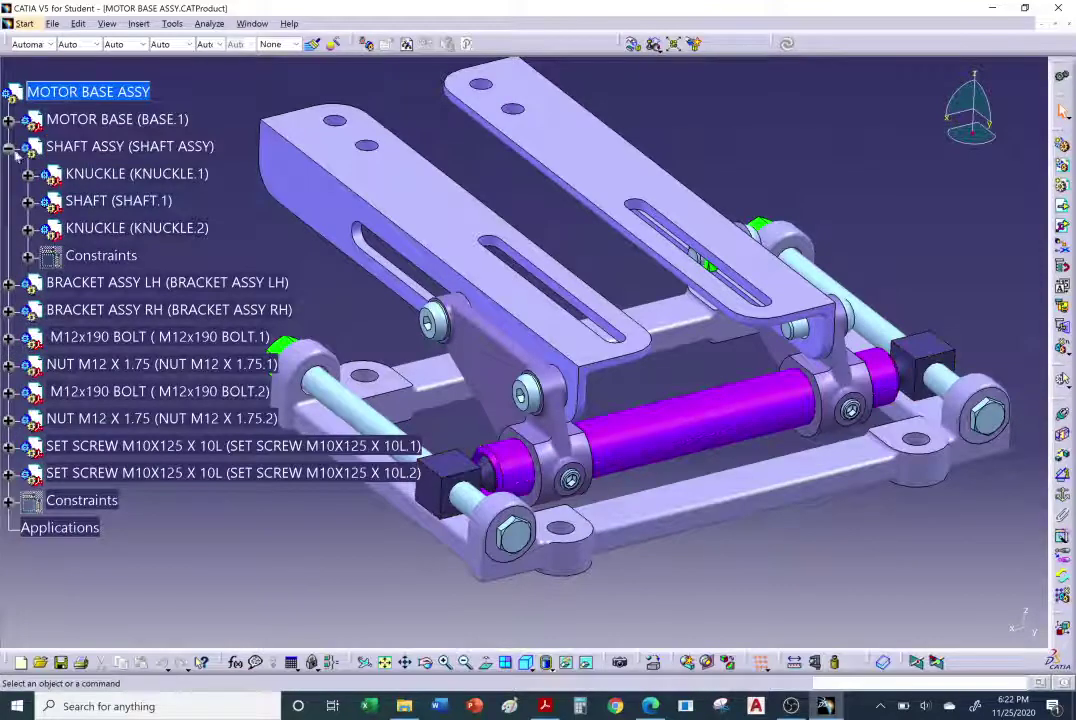
left_click(9, 146)
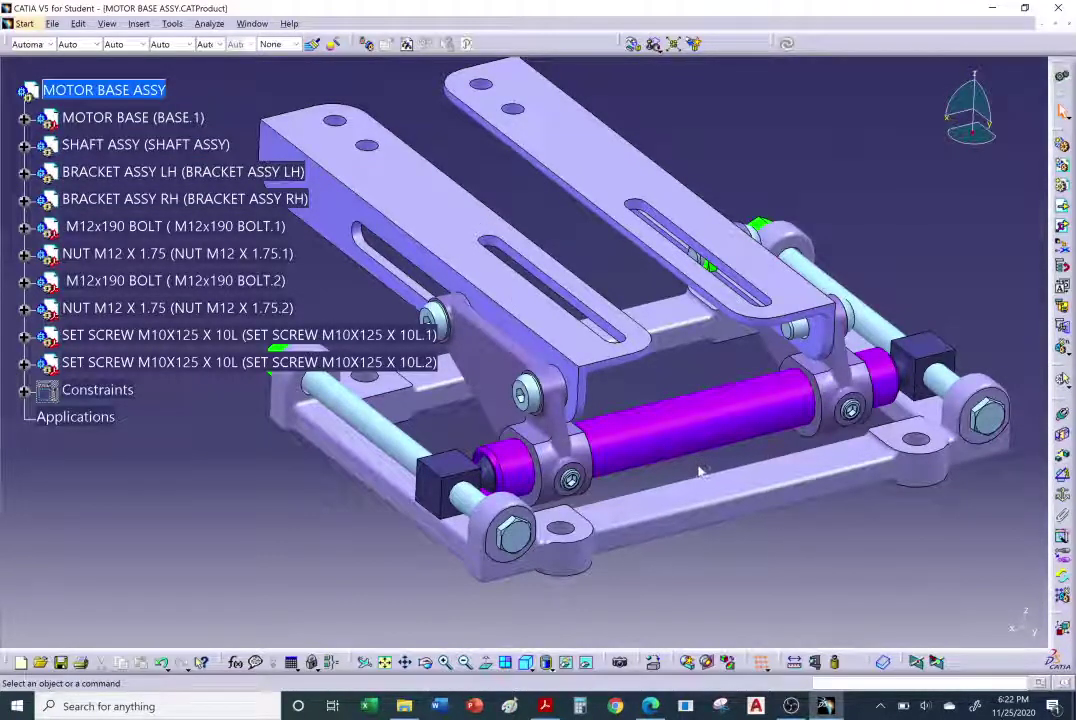
Float the Measure toolbar over the 3D view and inspect the motor base assembly from its underside.
middle_click_drag(700, 476, 636, 446)
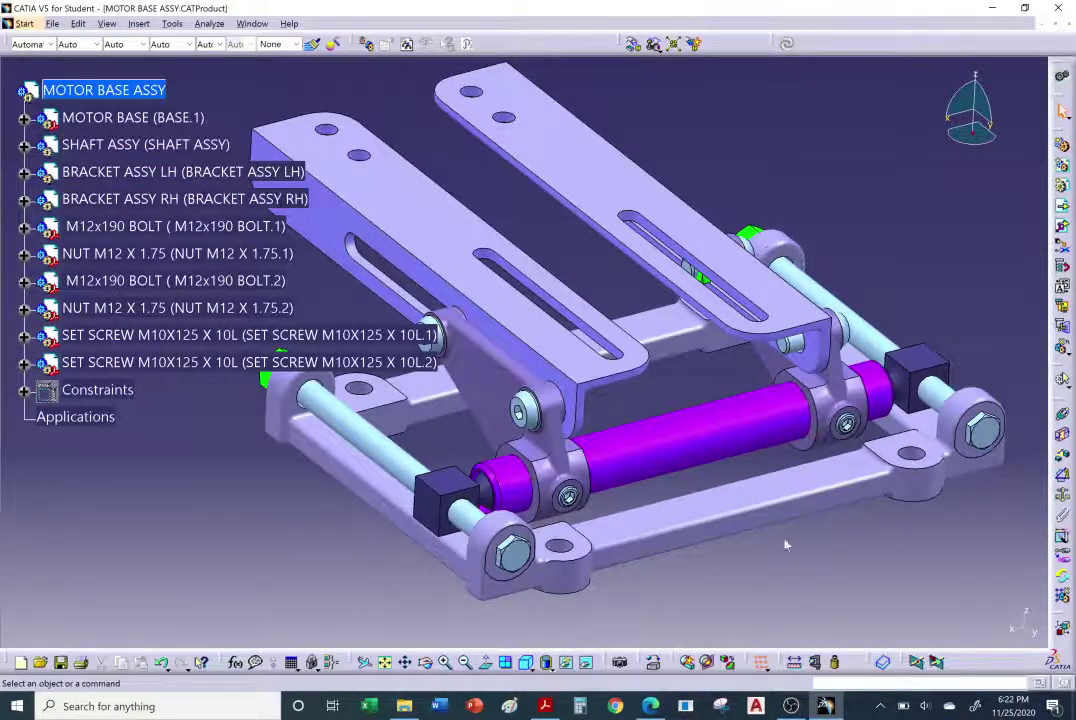
left_click_drag(786, 661, 745, 140)
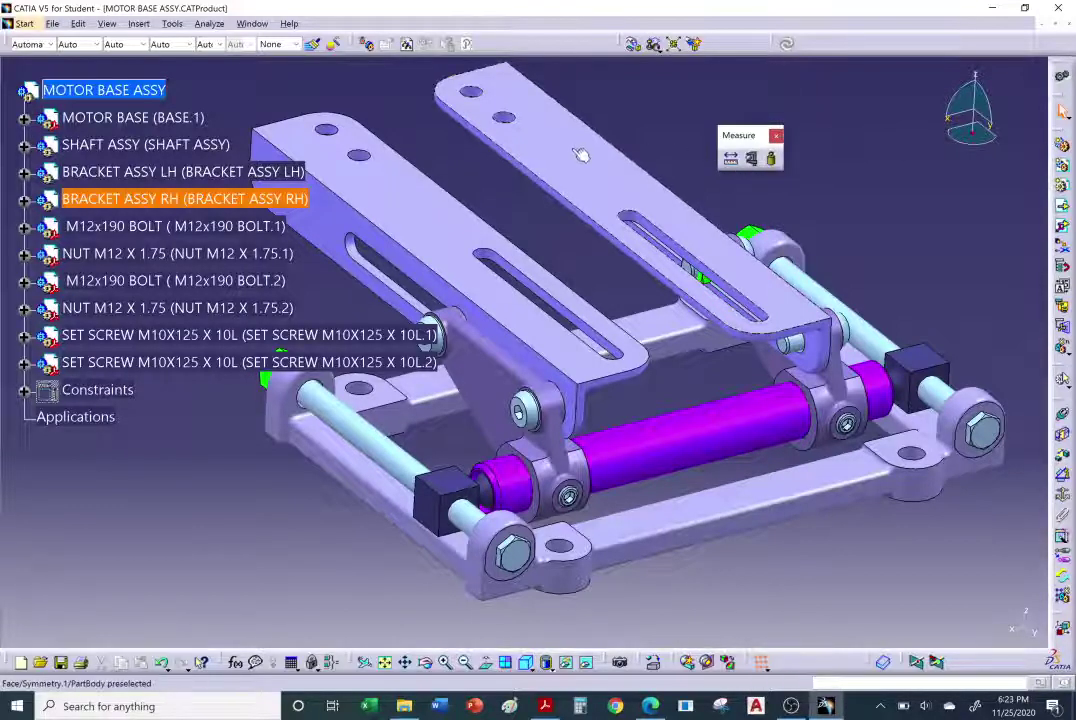
middle_click_drag(565, 212, 667, 375)
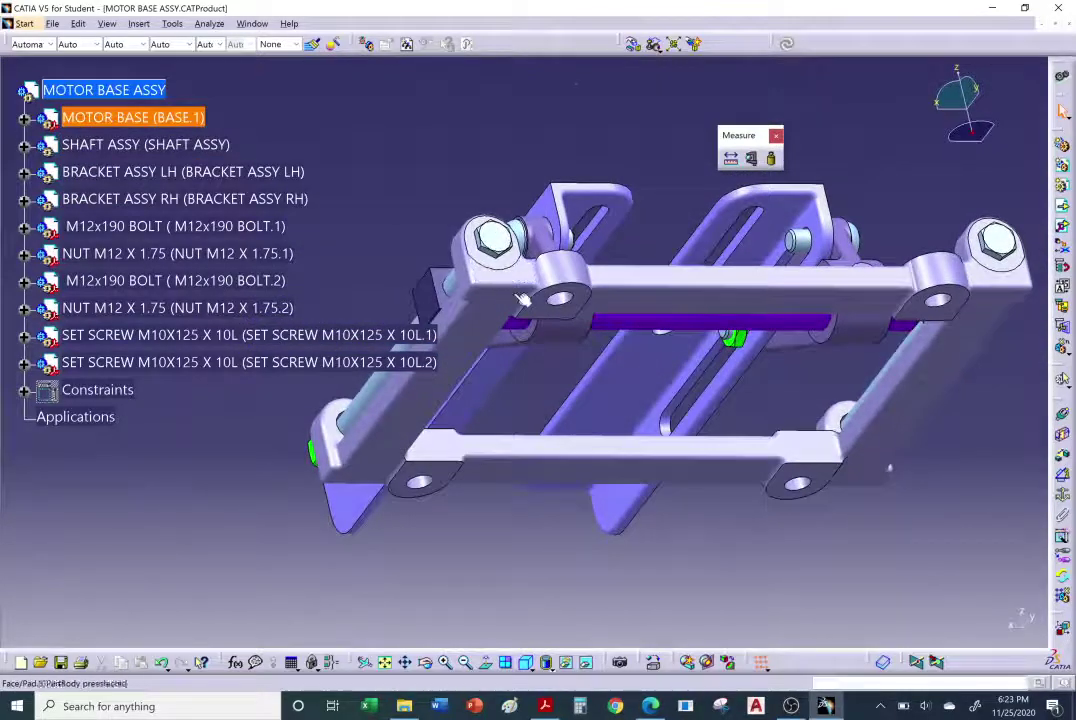
middle_click_drag(654, 57, 760, 160)
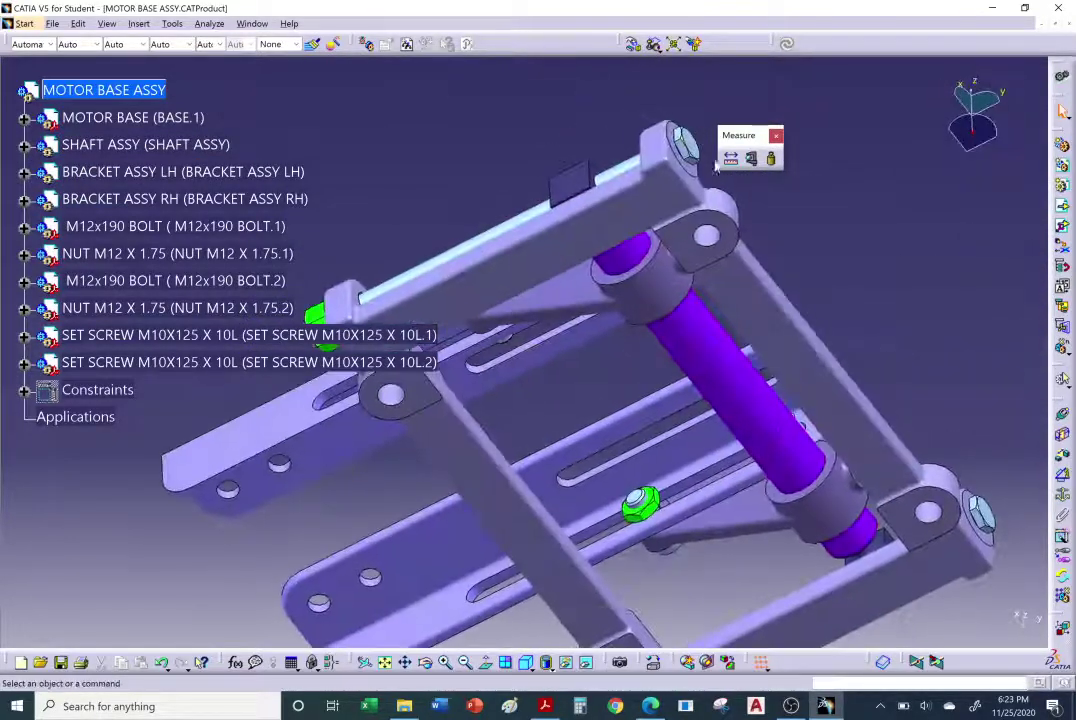
Measure the inertia of the MOTOR BASE component.
left_click(772, 161)
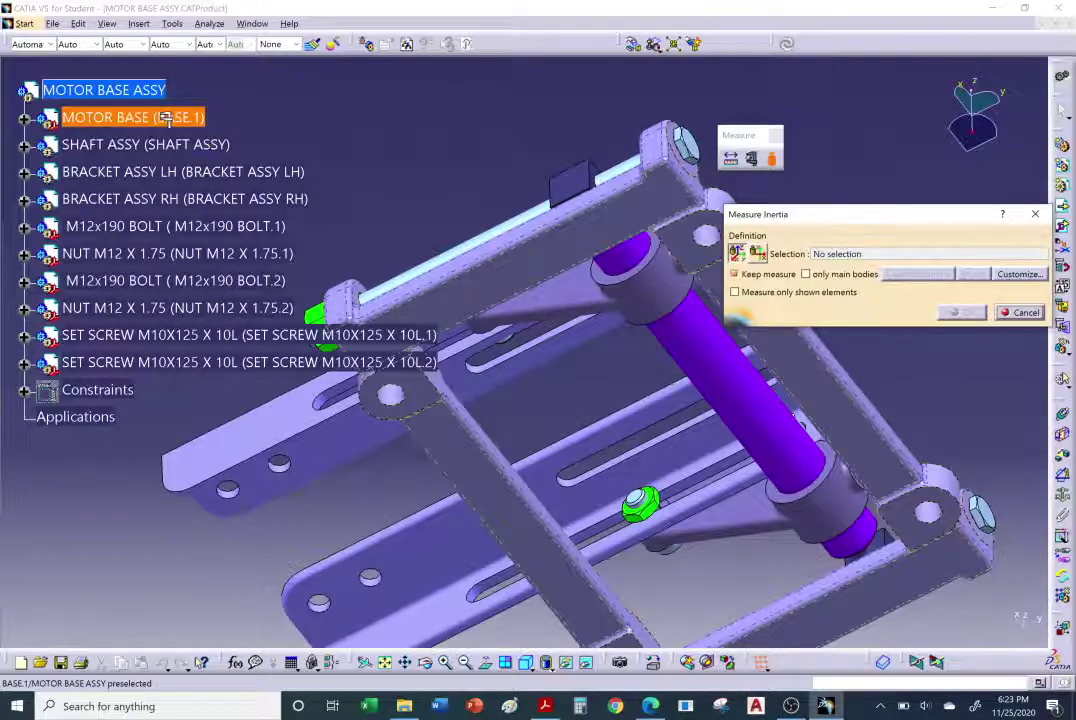
left_click(165, 118)
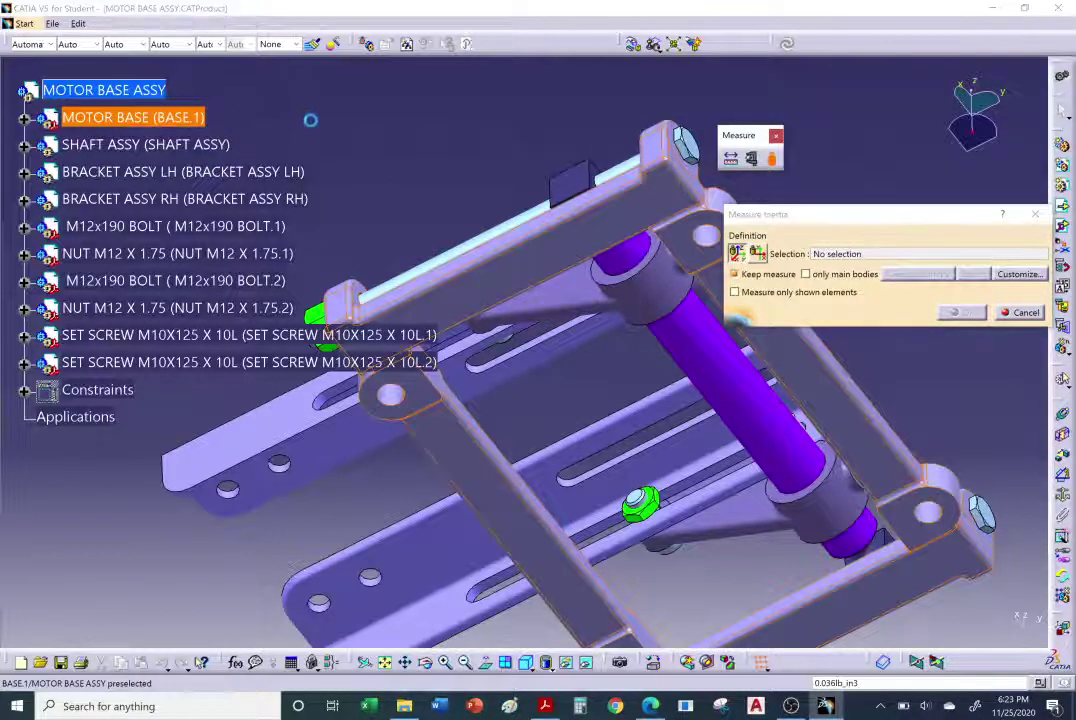
middle_click_drag(425, 294, 572, 305)
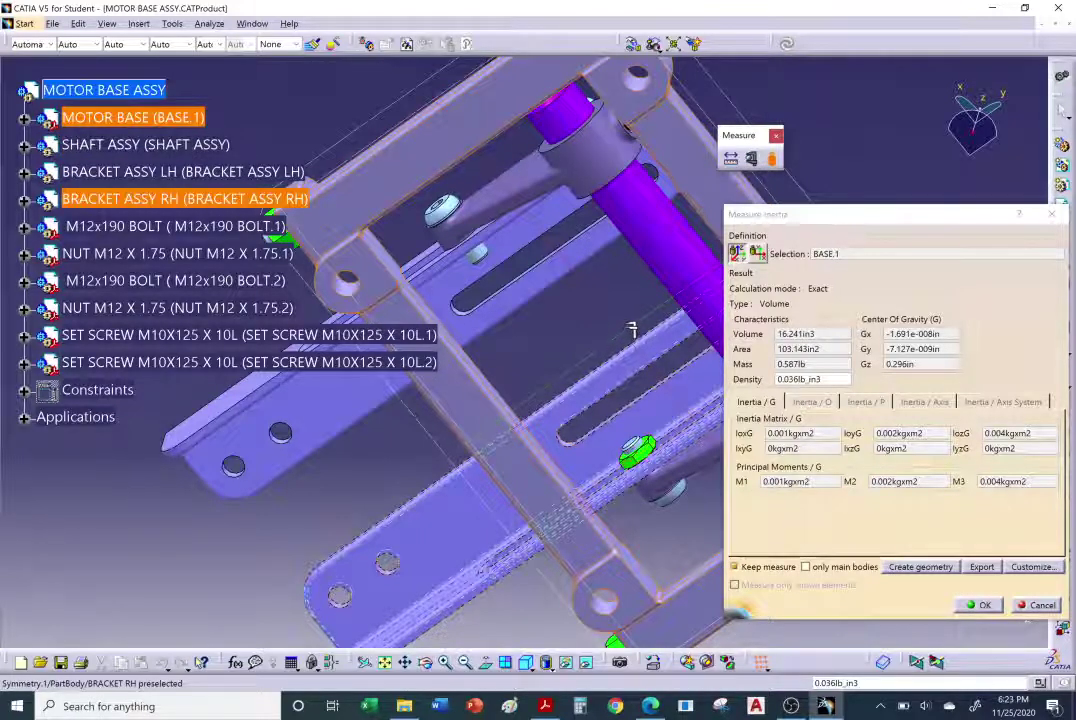
middle_click_drag(632, 328, 621, 284)
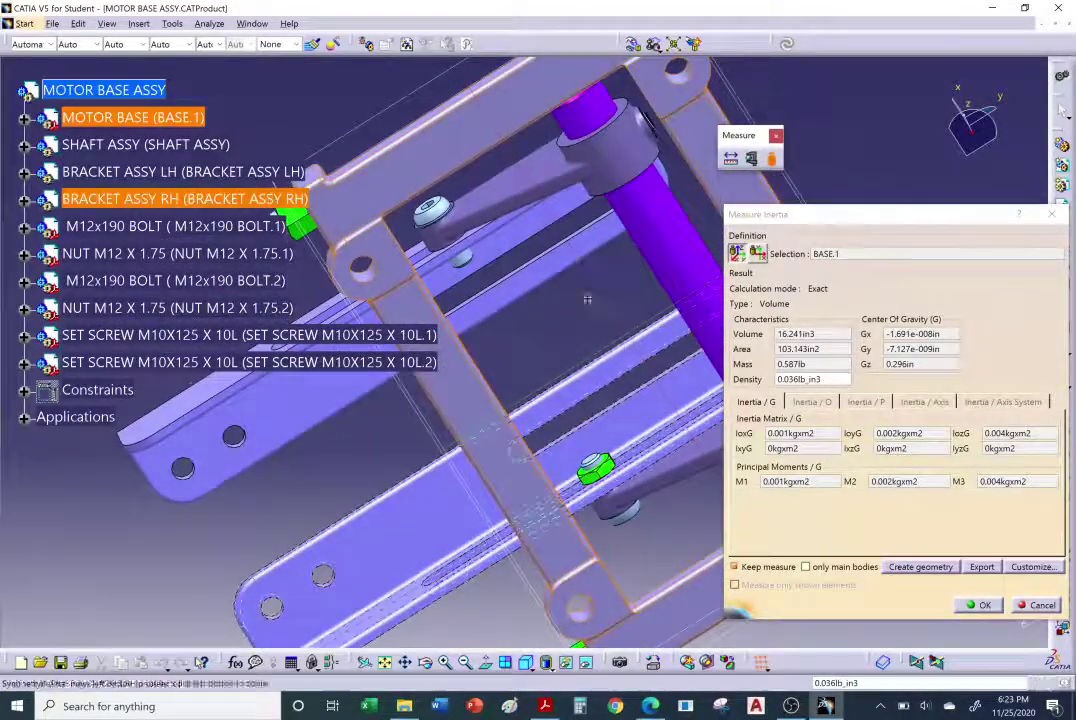
middle_click_drag(580, 350, 566, 356)
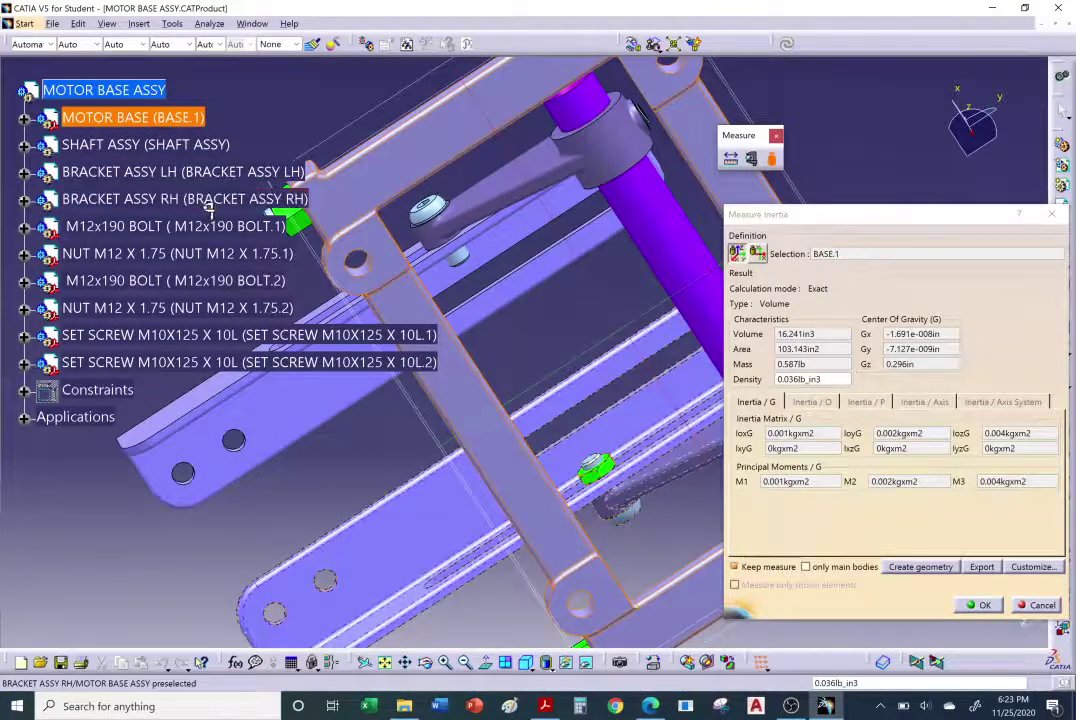
Add BRACKET ASSY RH and BRACKET ASSY LH to the inertia measurement, and measure the whole MOTOR BASE ASSY instead.
left_click(172, 200, "ctrl")
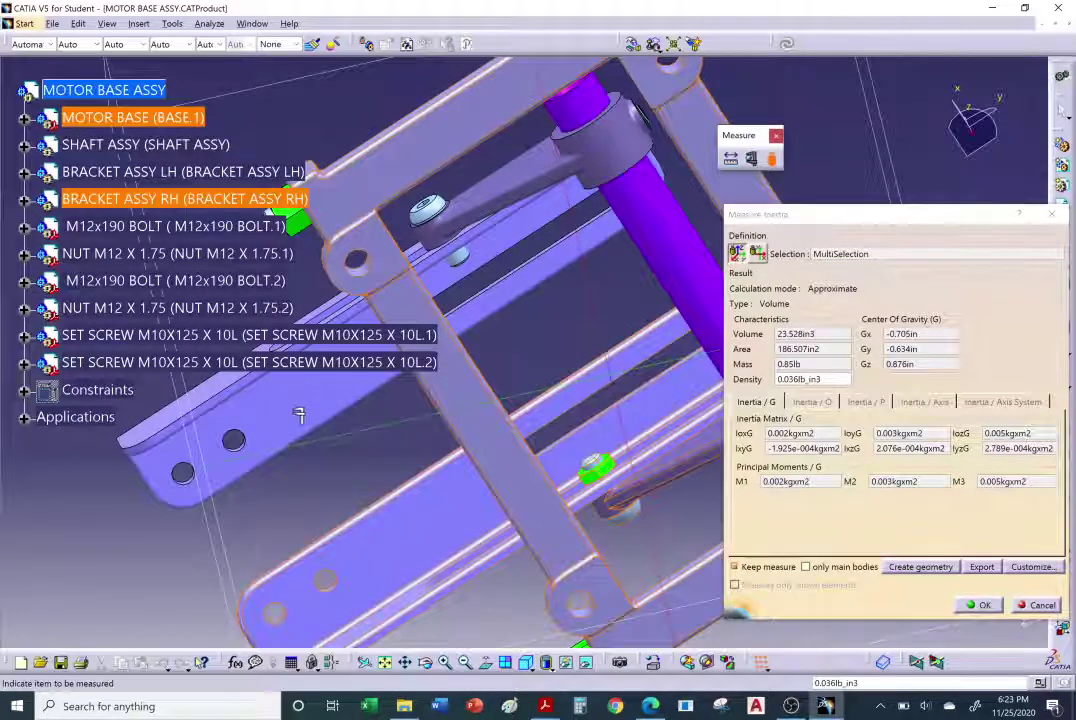
left_click(100, 172, "ctrl")
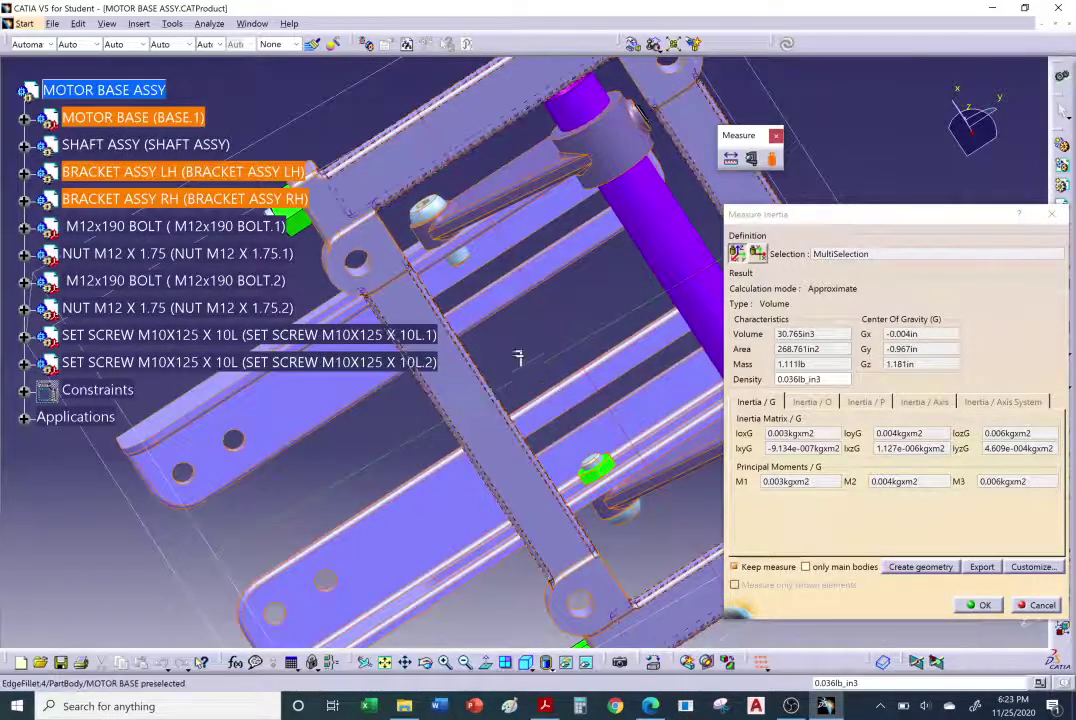
middle_click_drag(548, 272, 480, 420)
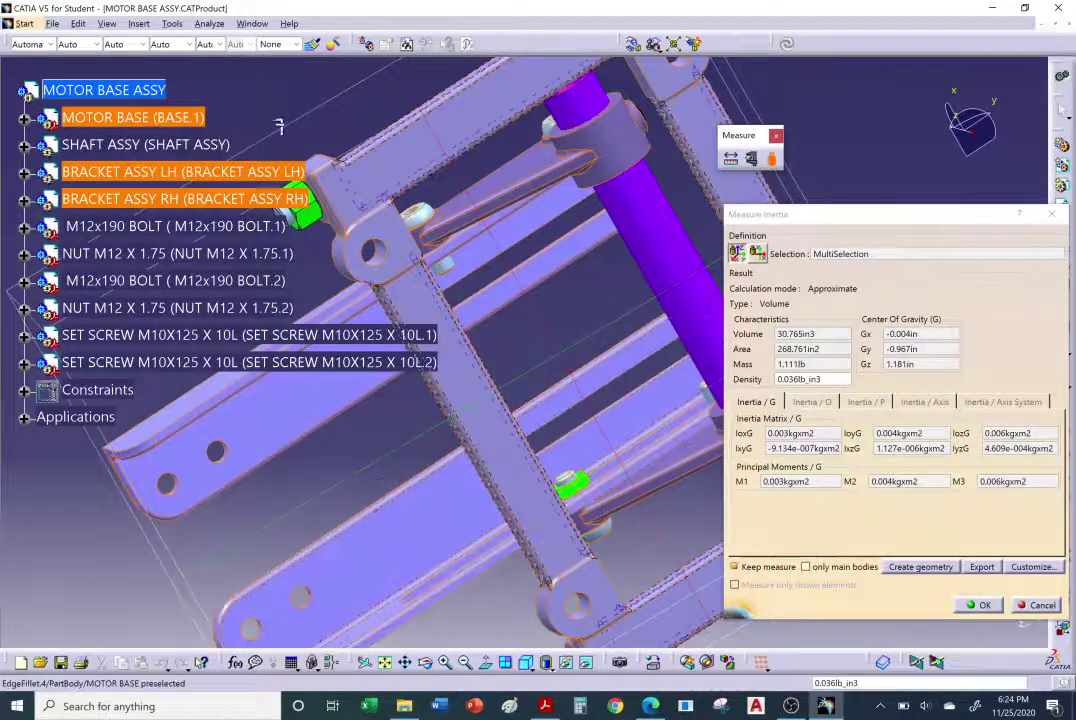
left_click(160, 91)
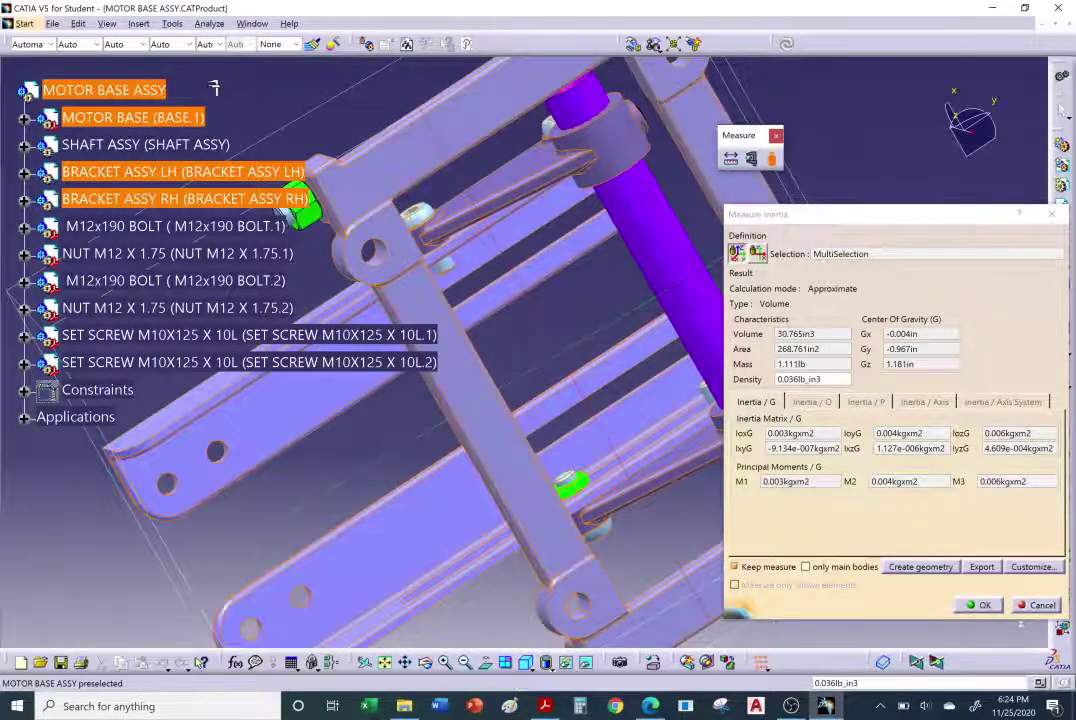
left_click(143, 90)
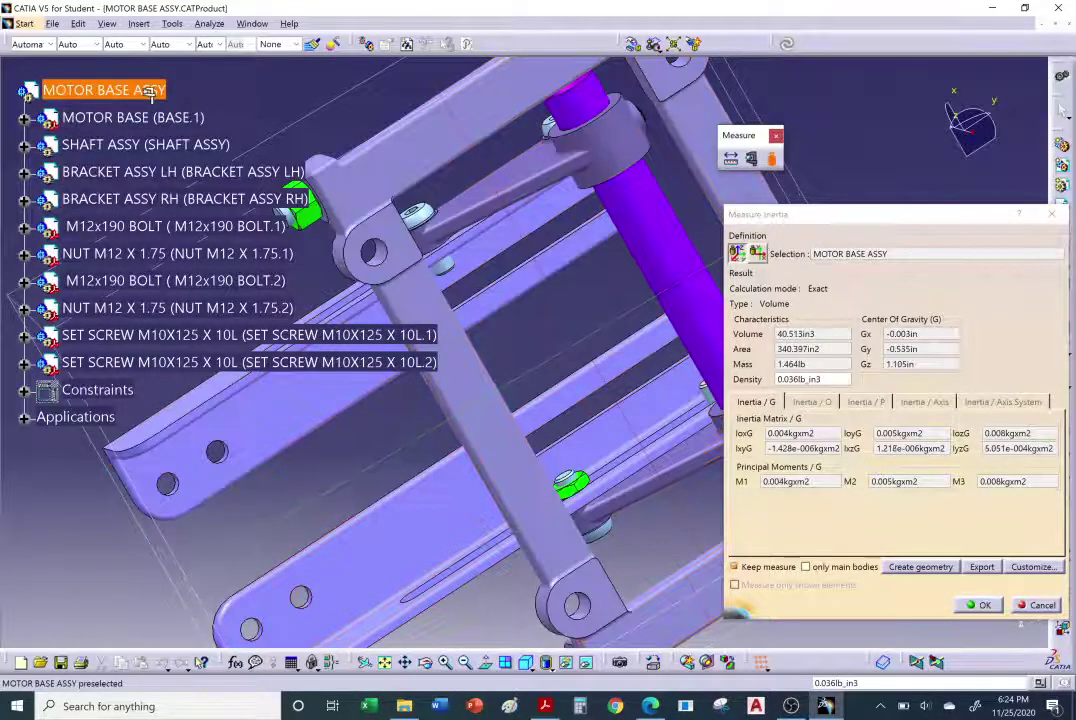
Create an associative center of gravity point from the MOTOR BASE ASSY inertia measurement inside the existing MOTOR BASE part.
middle_click_drag(504, 307, 508, 409)
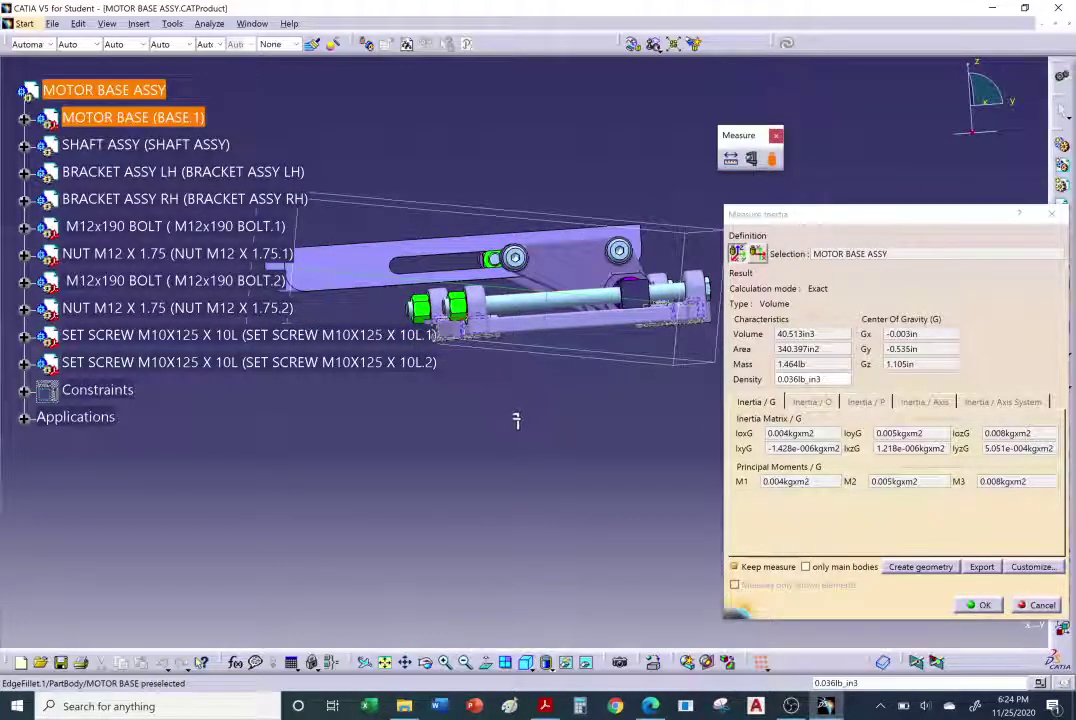
middle_click_drag(711, 437, 541, 290)
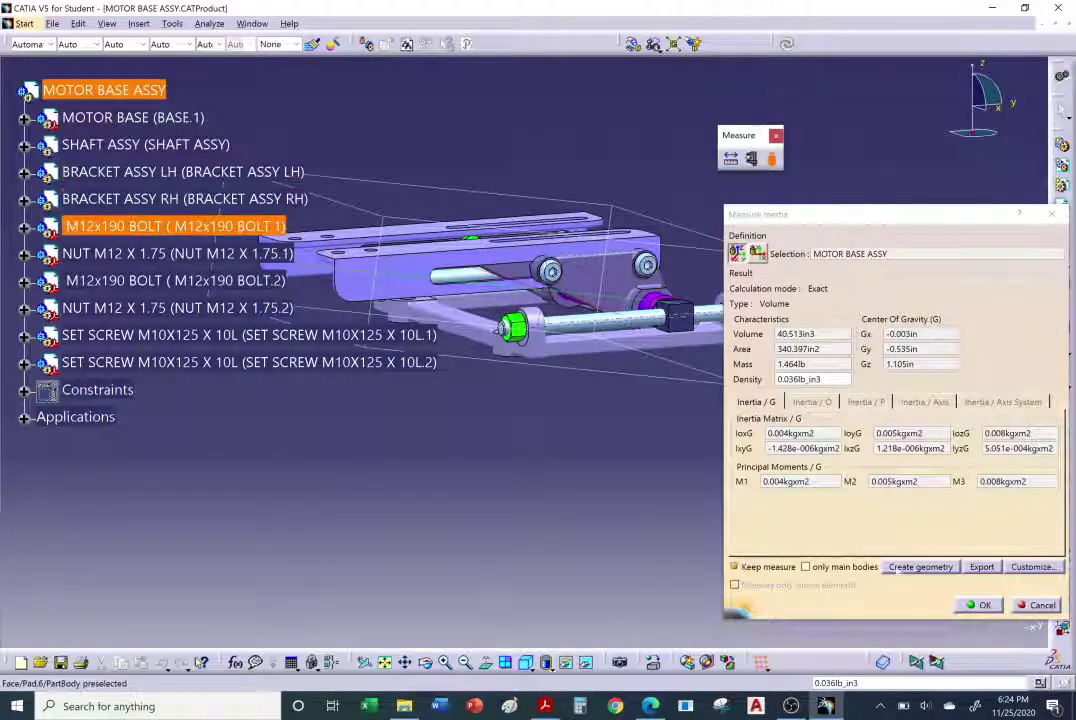
left_click(918, 567)
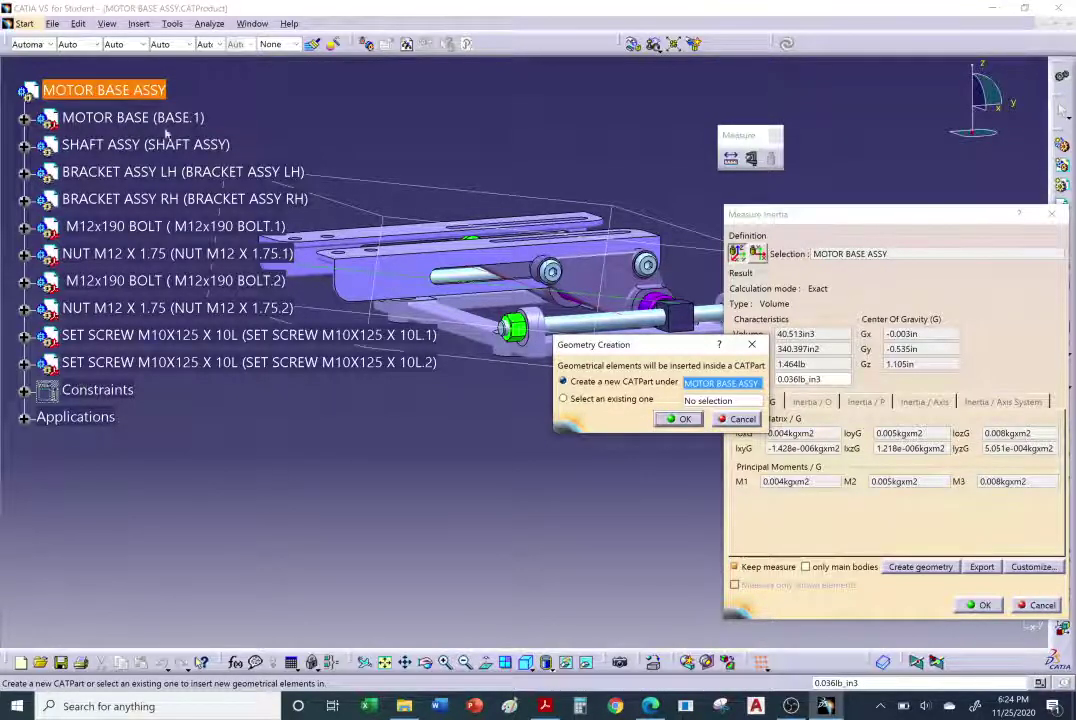
left_click(563, 399)
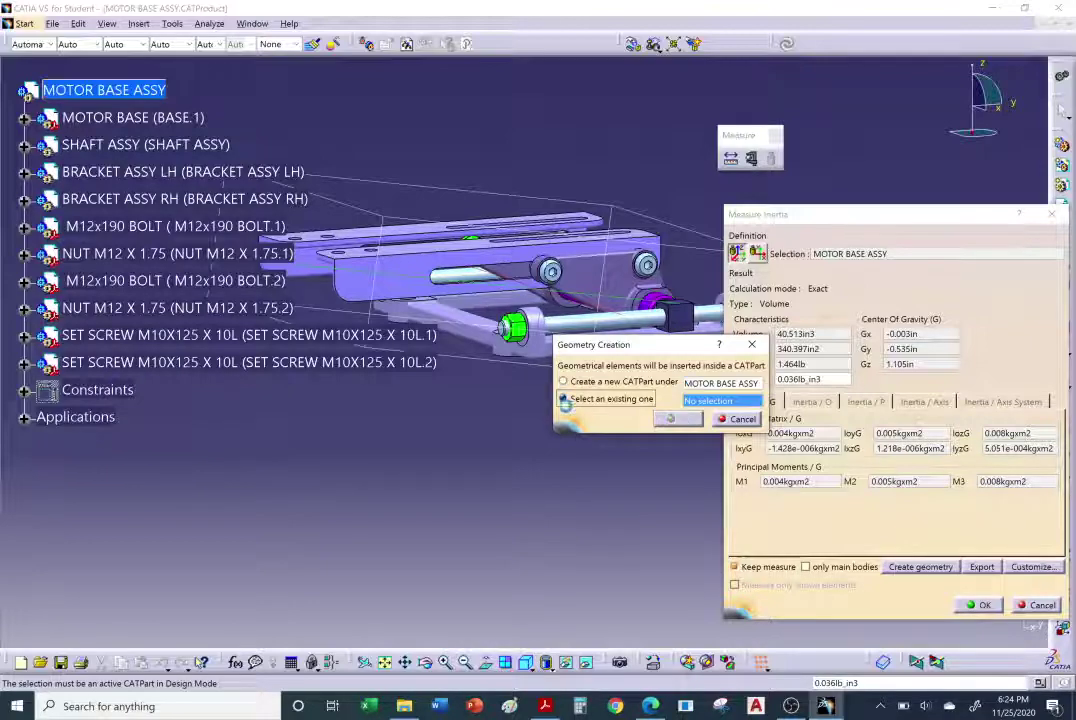
left_click(132, 118)
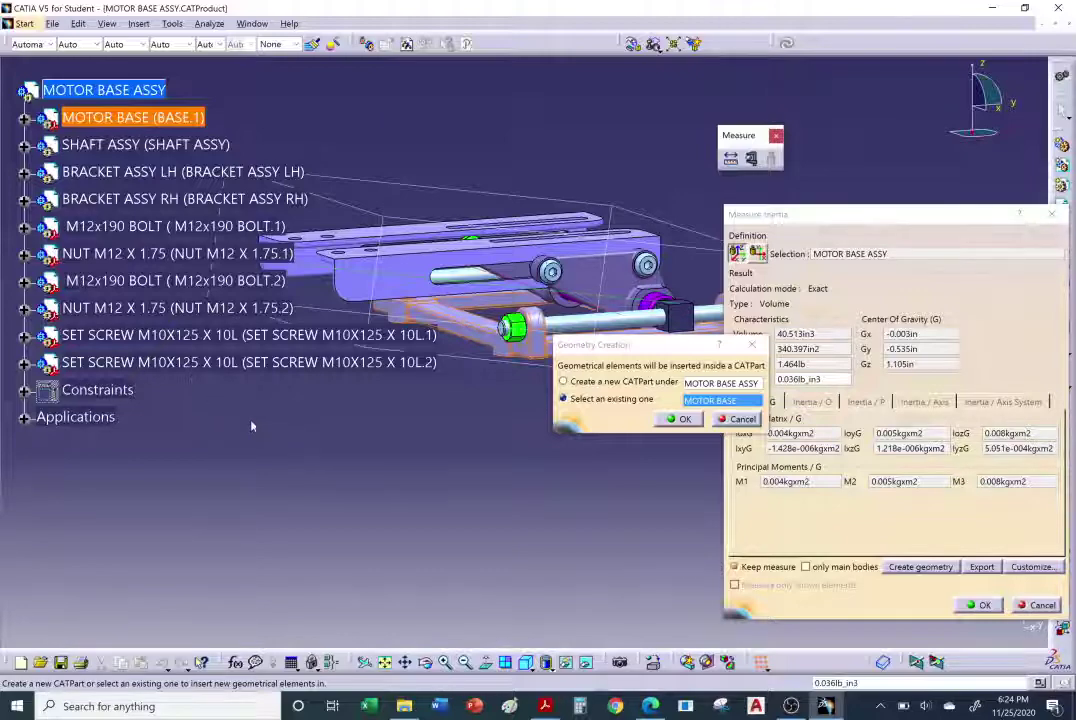
left_click(681, 419)
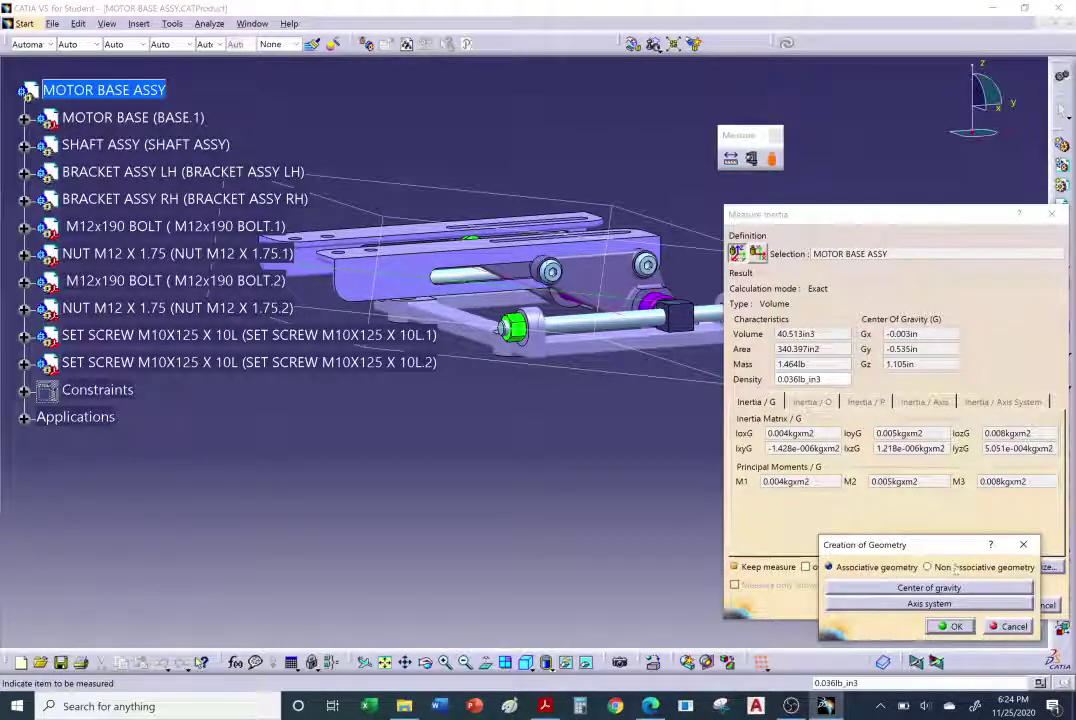
left_click(903, 590)
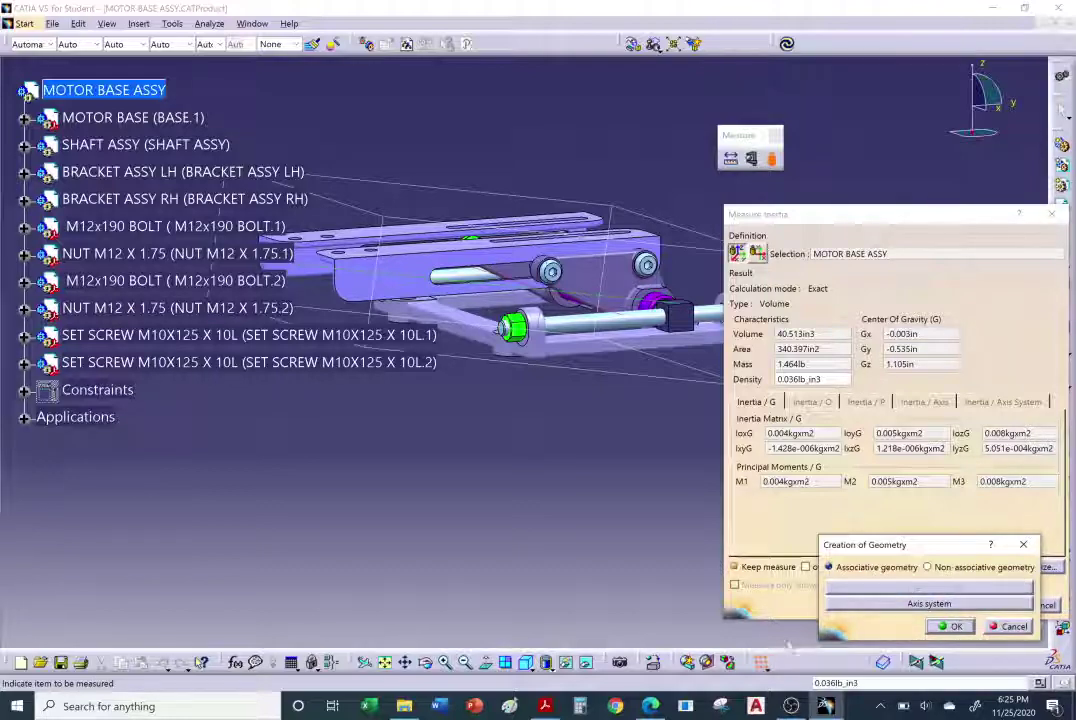
left_click(952, 627)
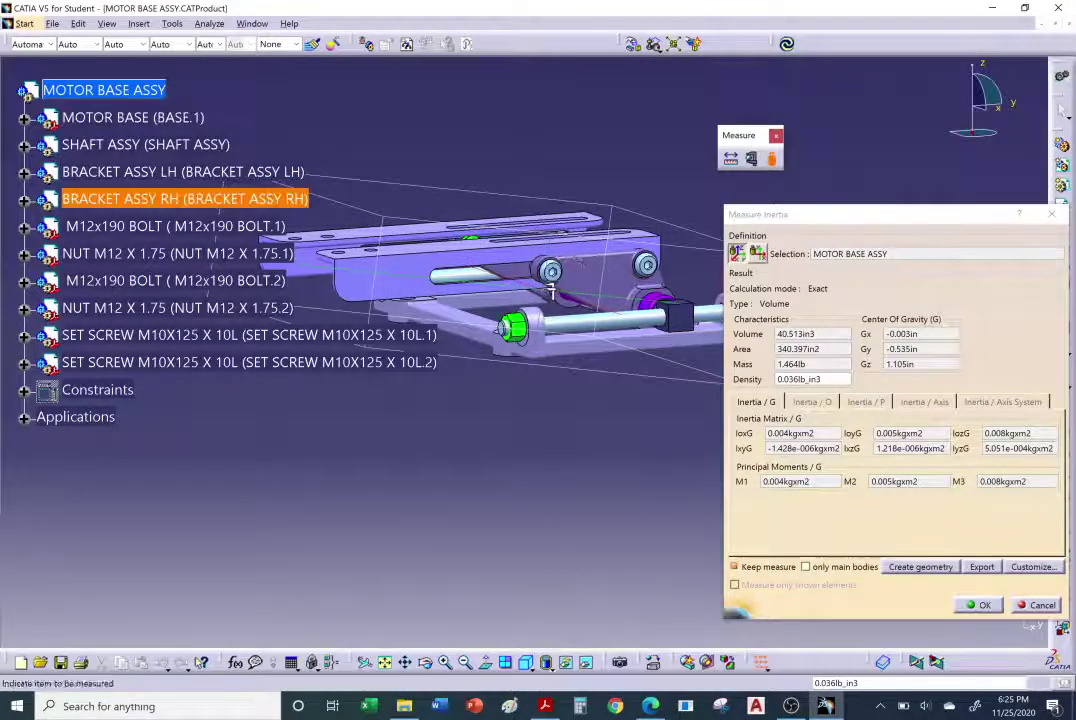
Check MOTOR BASE and its Geometrical Set.1 for the new center of gravity point, collapse the branch and inspect the assembly from above.
left_click(24, 117)
scroll(100, 255, "down", 2)
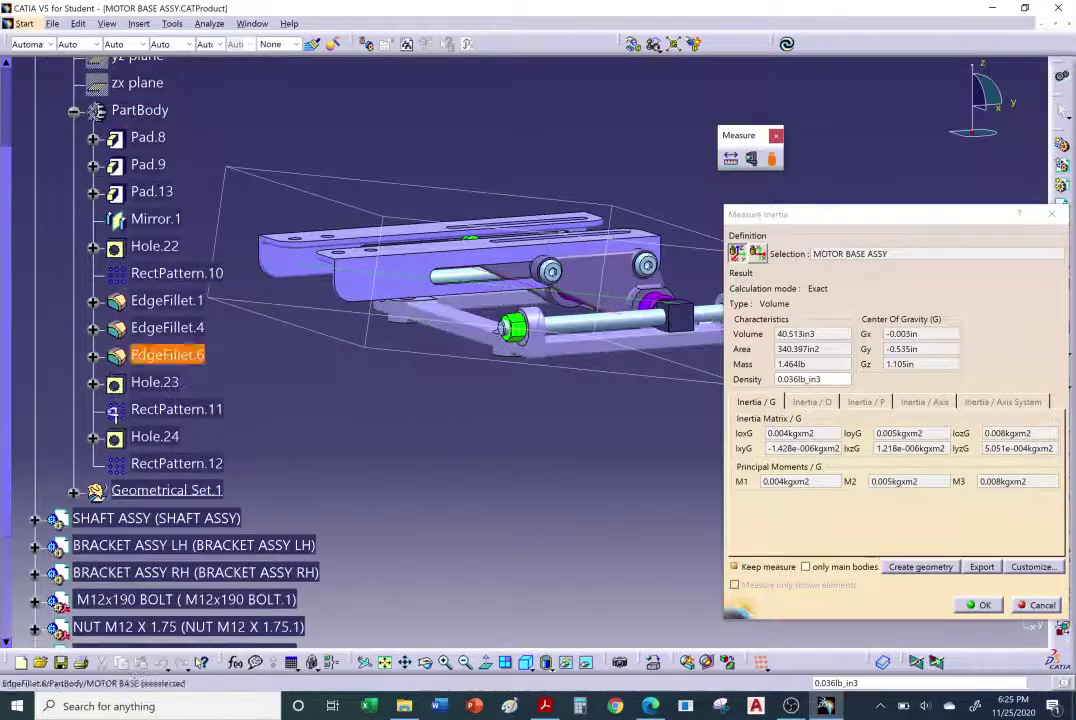
scroll(120, 435, "up", 2)
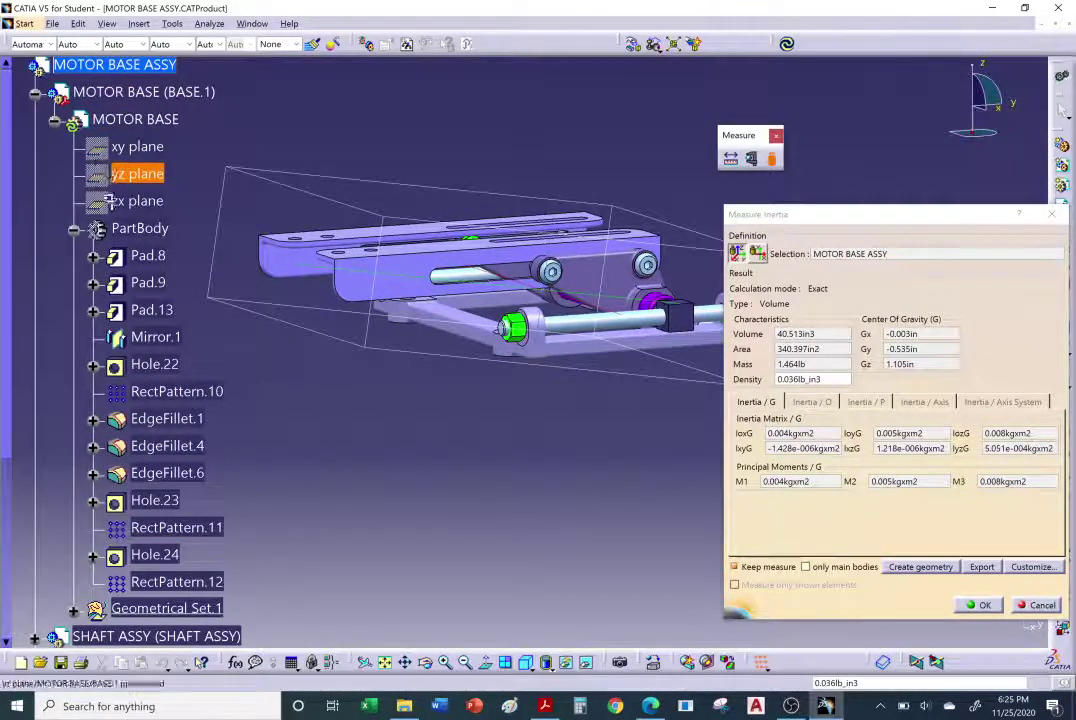
scroll(137, 200, "down", 2)
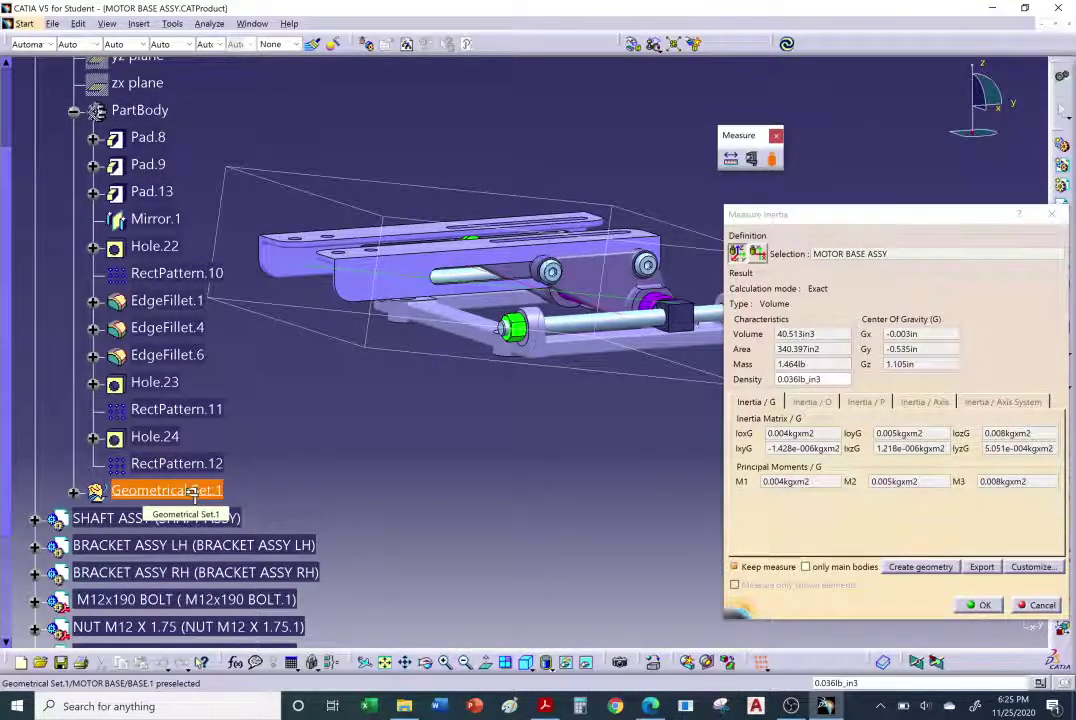
left_click(73, 491)
scroll(190, 465, "down", 1)
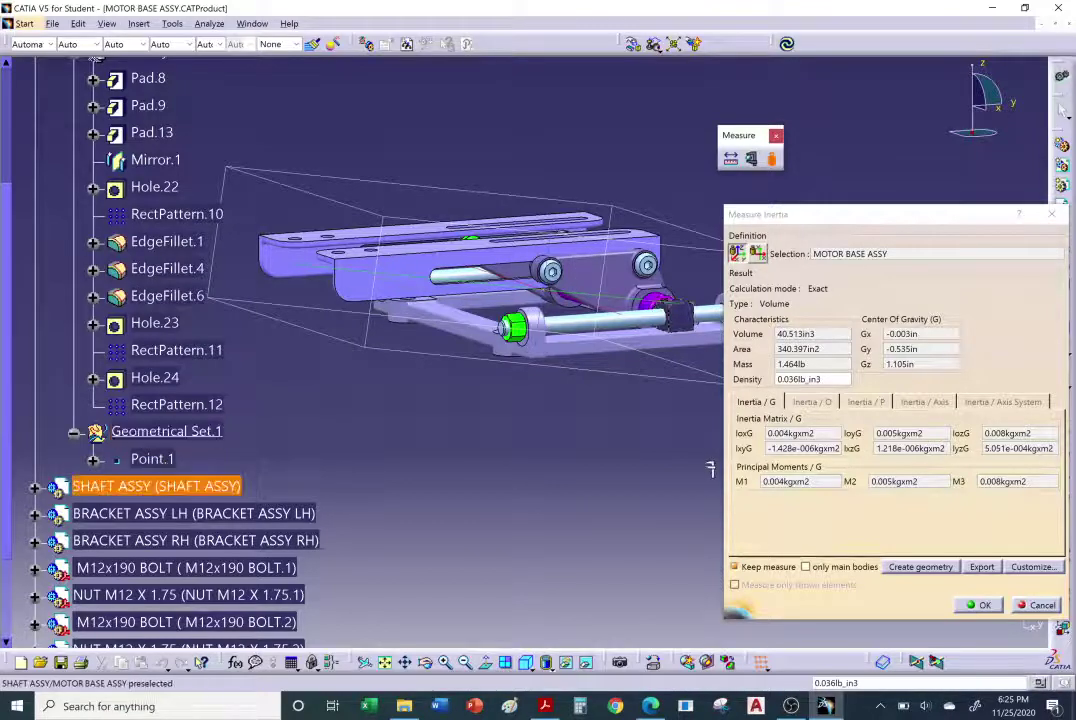
scroll(644, 452, "up", 3)
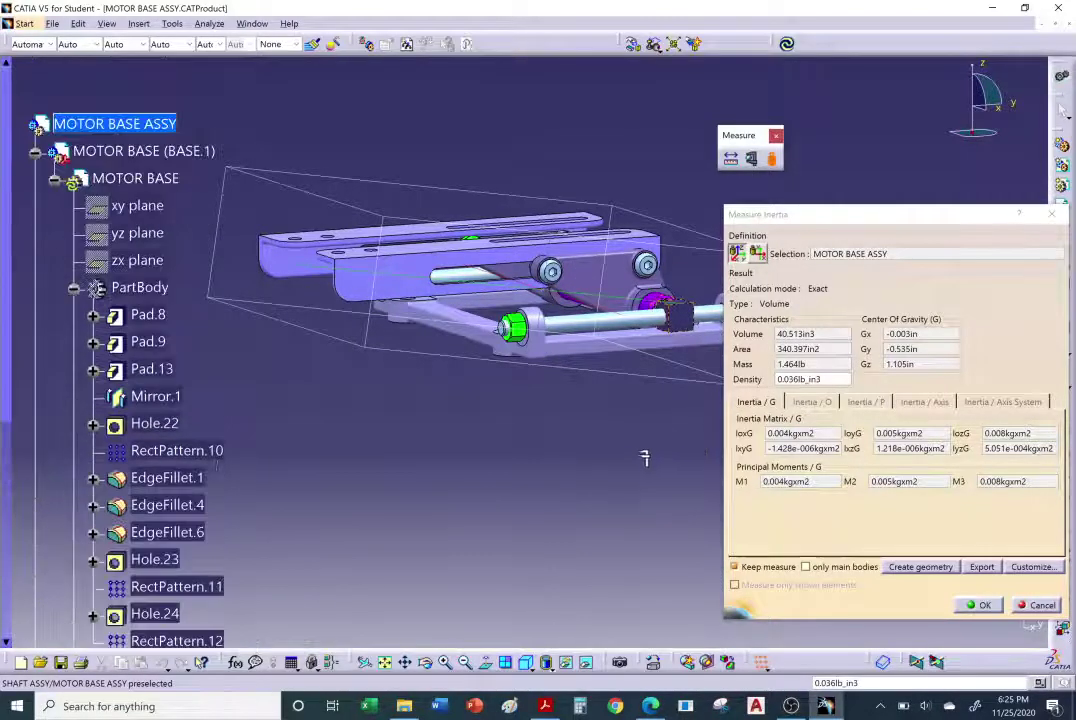
left_click(34, 151)
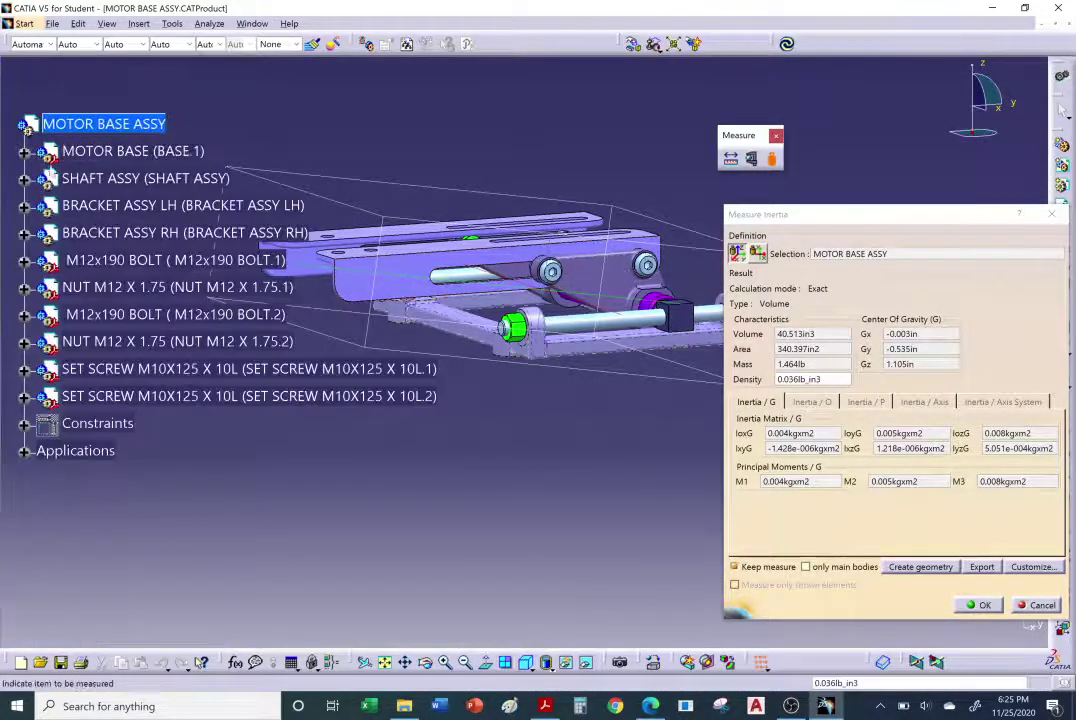
middle_click_drag(505, 411, 589, 496)
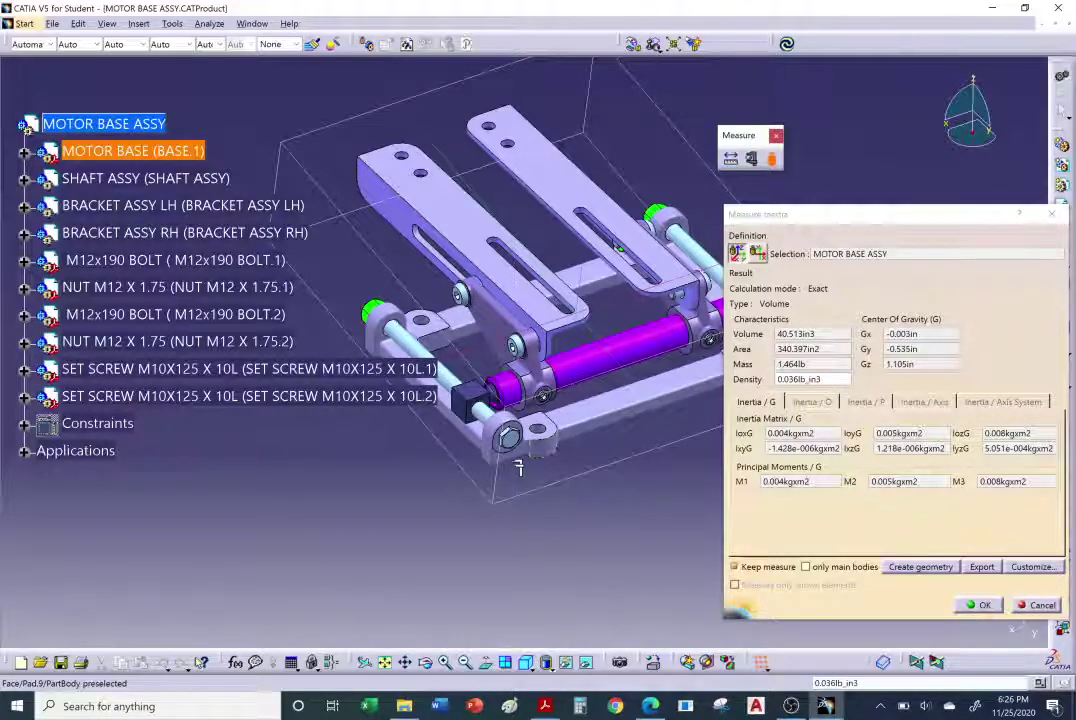
Open the unit settings for Parameters and Measure and check the unit choices for Length.
left_click(171, 24)
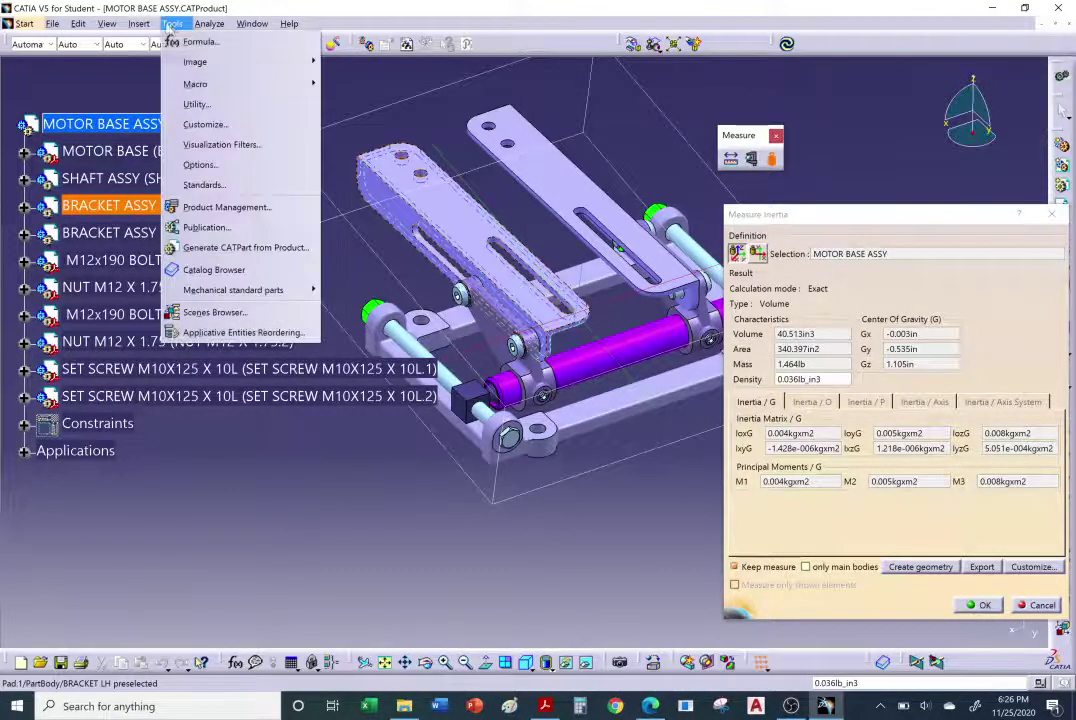
left_click(199, 164)
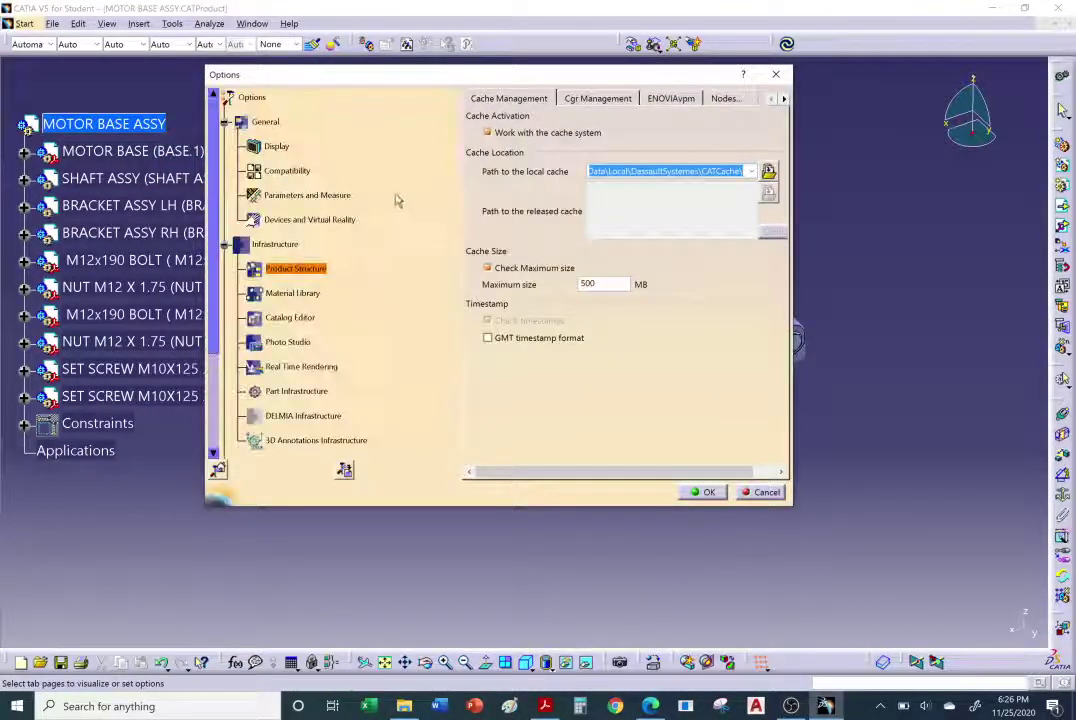
left_click(310, 196)
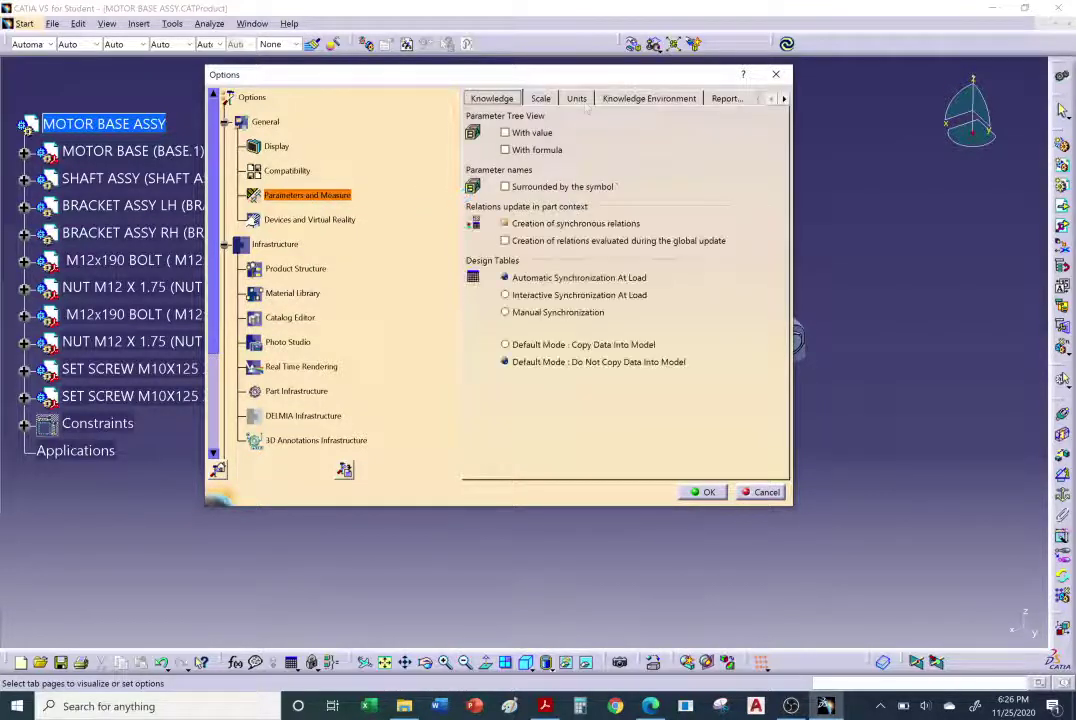
left_click(577, 99)
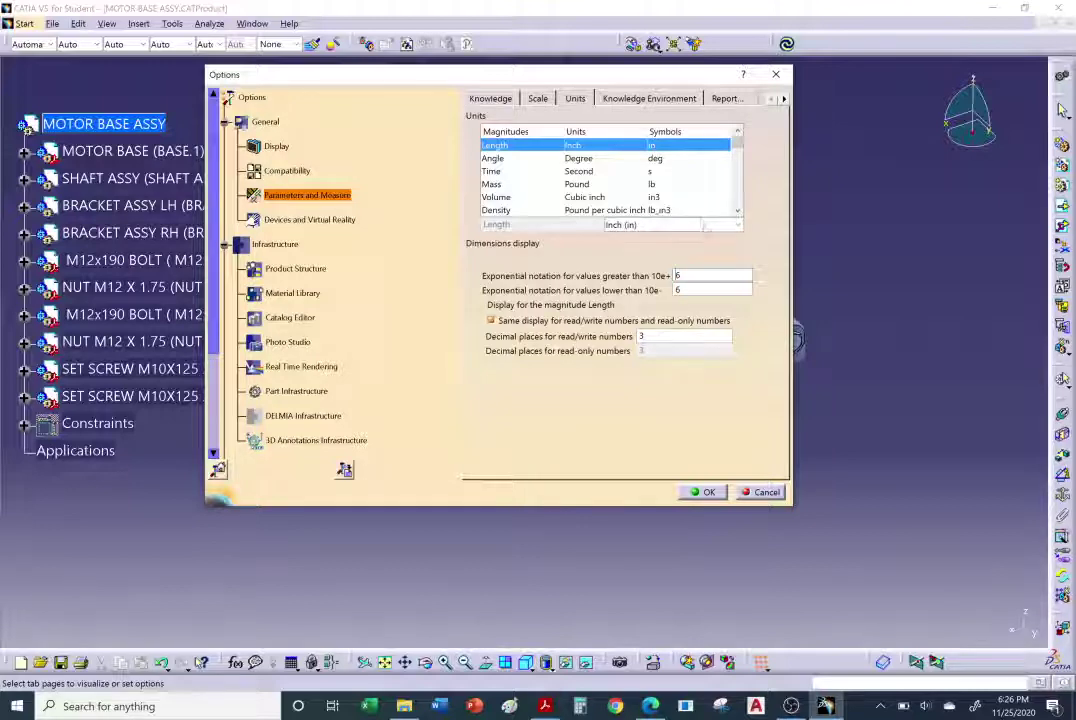
left_click(738, 225)
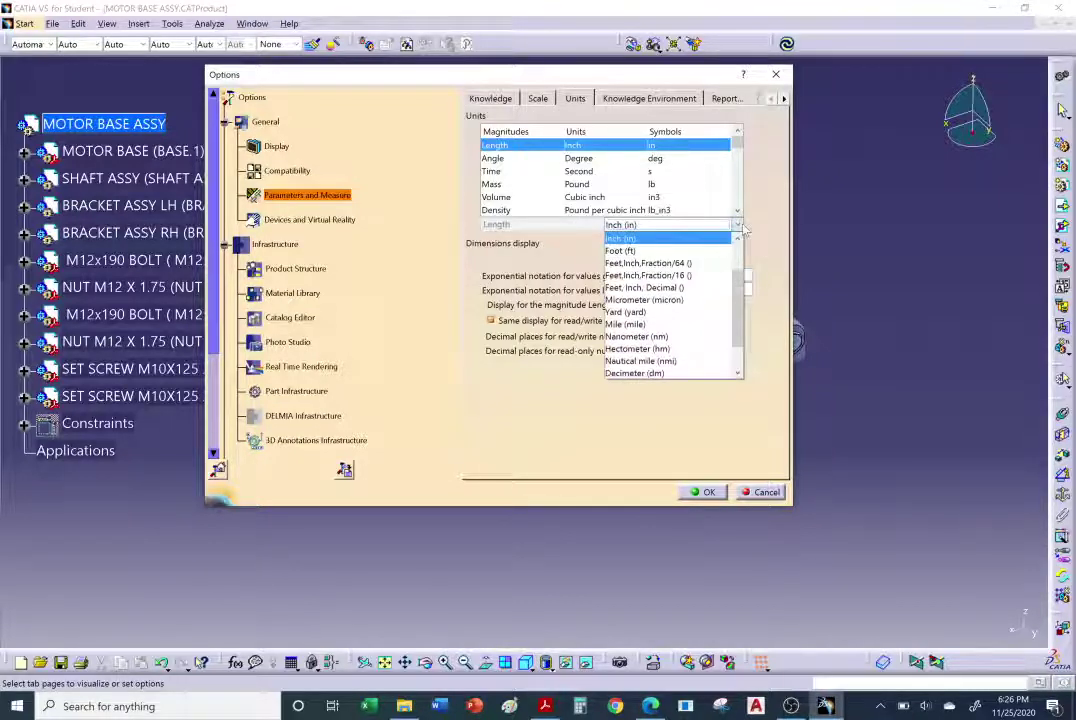
left_click(647, 171)
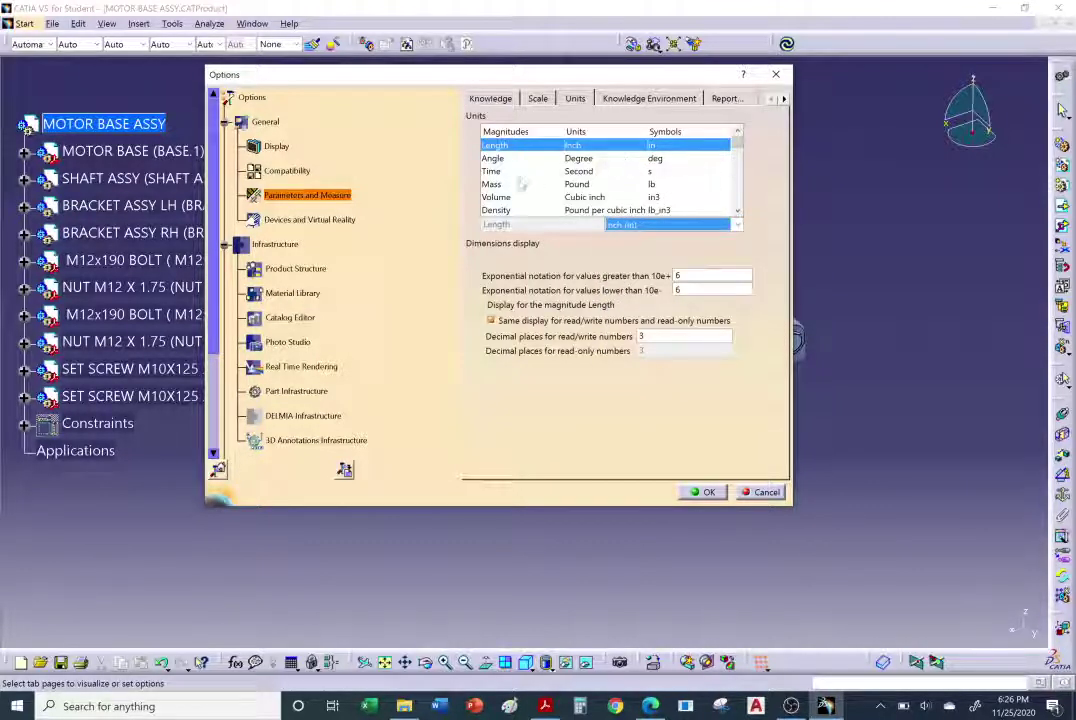
Check the units for Mass and Volume, and review the Density choices, picking Pound per cubic inch (lb_in3).
left_click(500, 185)
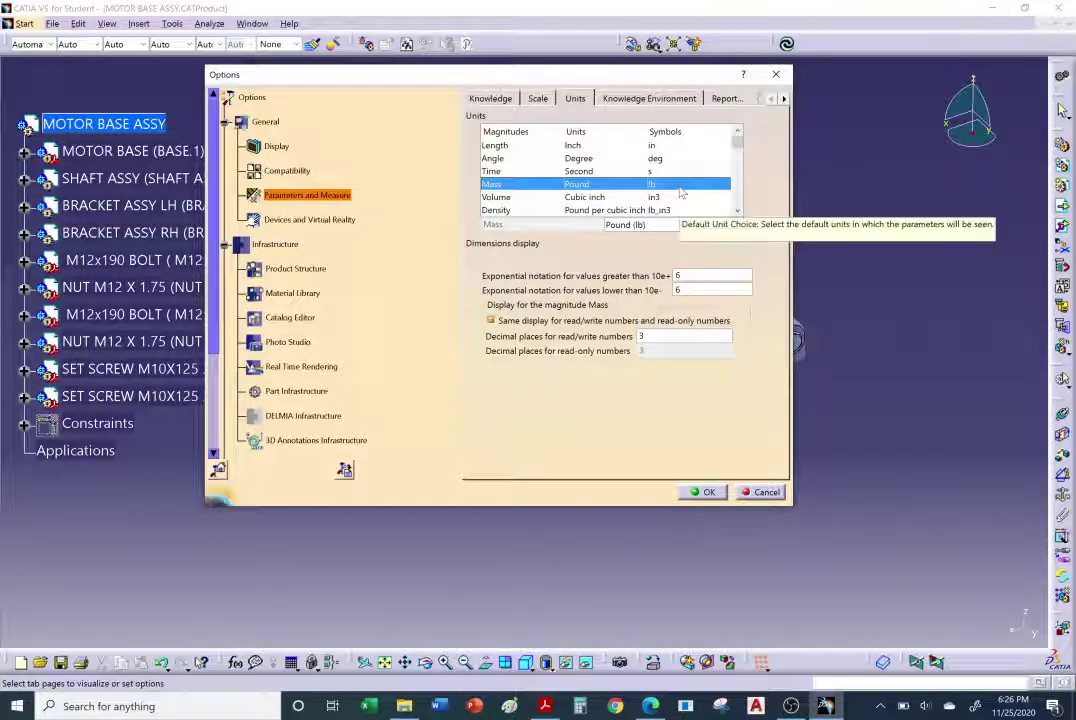
left_click(523, 199)
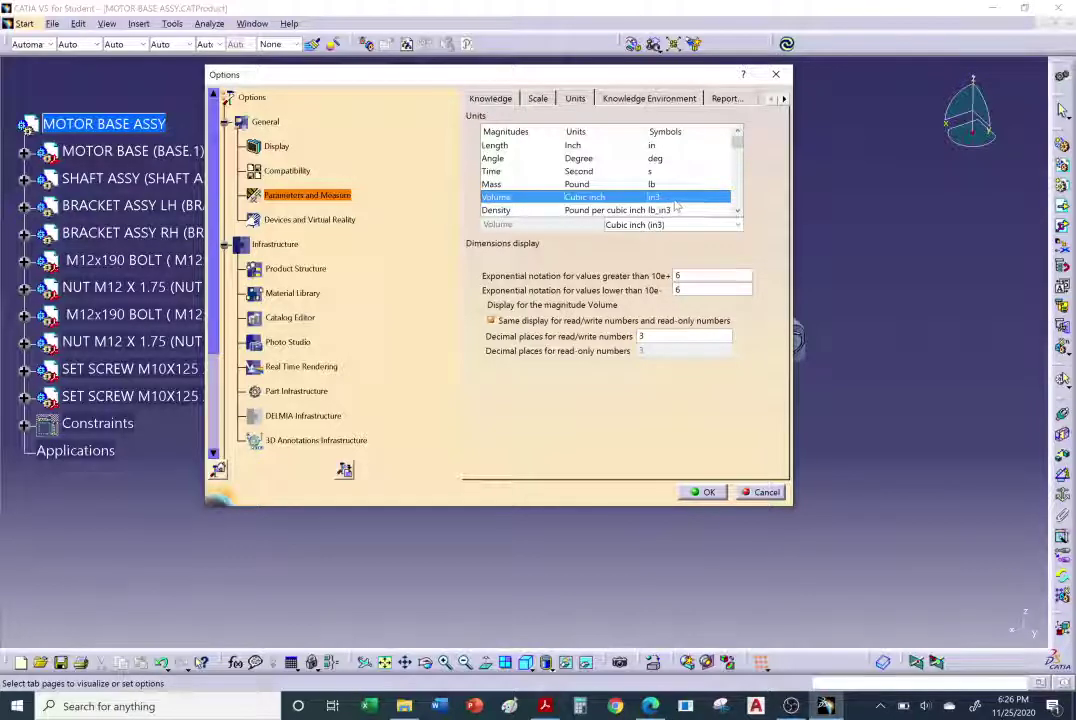
left_click(518, 212)
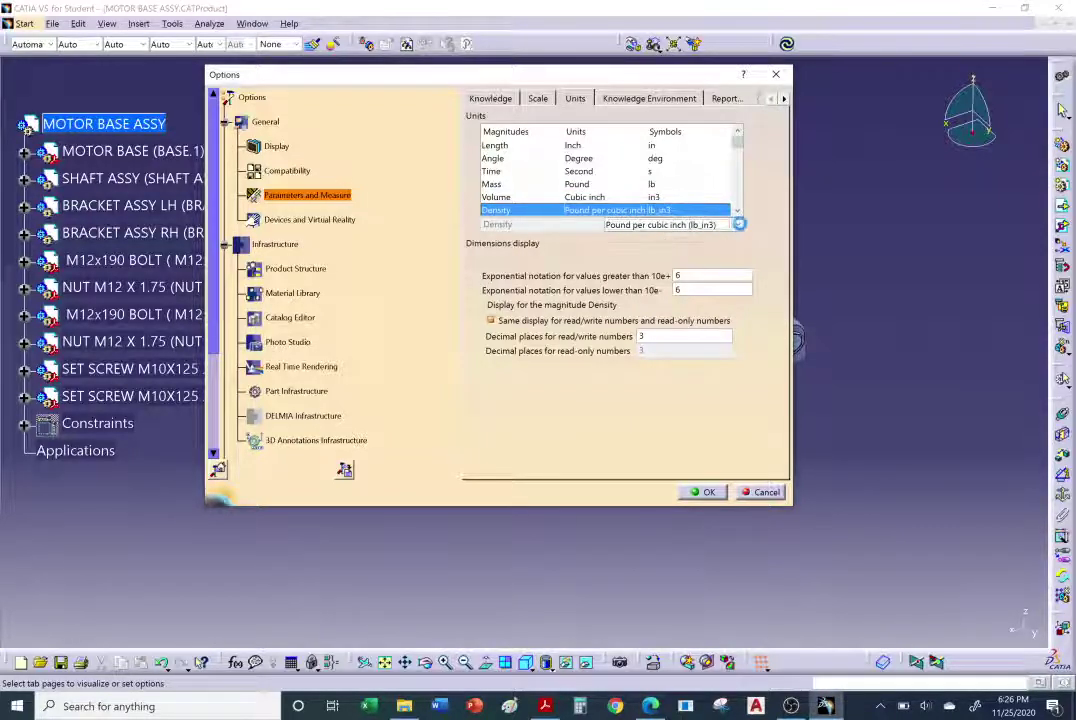
left_click(738, 225)
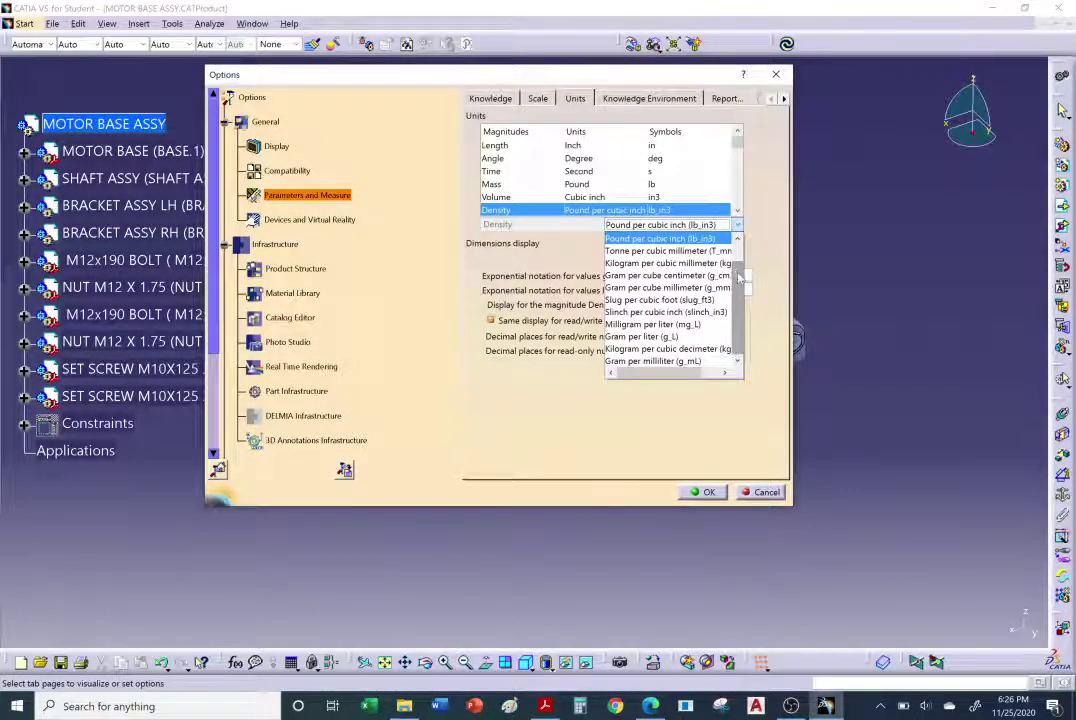
scroll(742, 255, "up", 1)
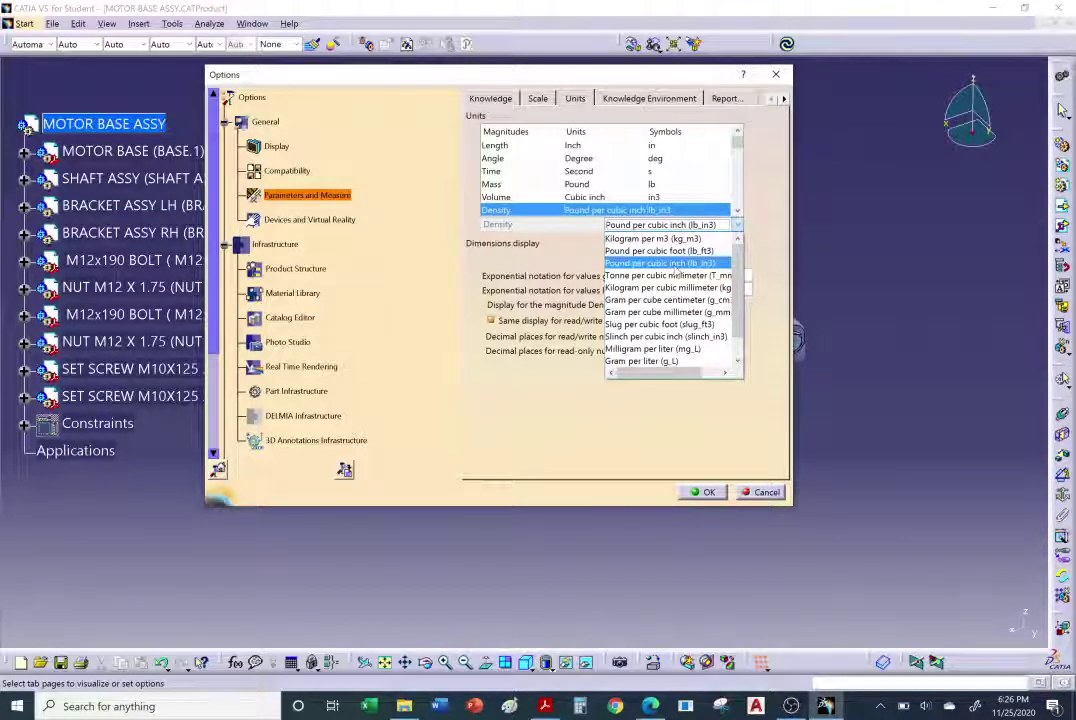
left_click(677, 265)
Look through the remaining magnitudes in the units list and close the options without saving.
scroll(694, 215, "down", 3)
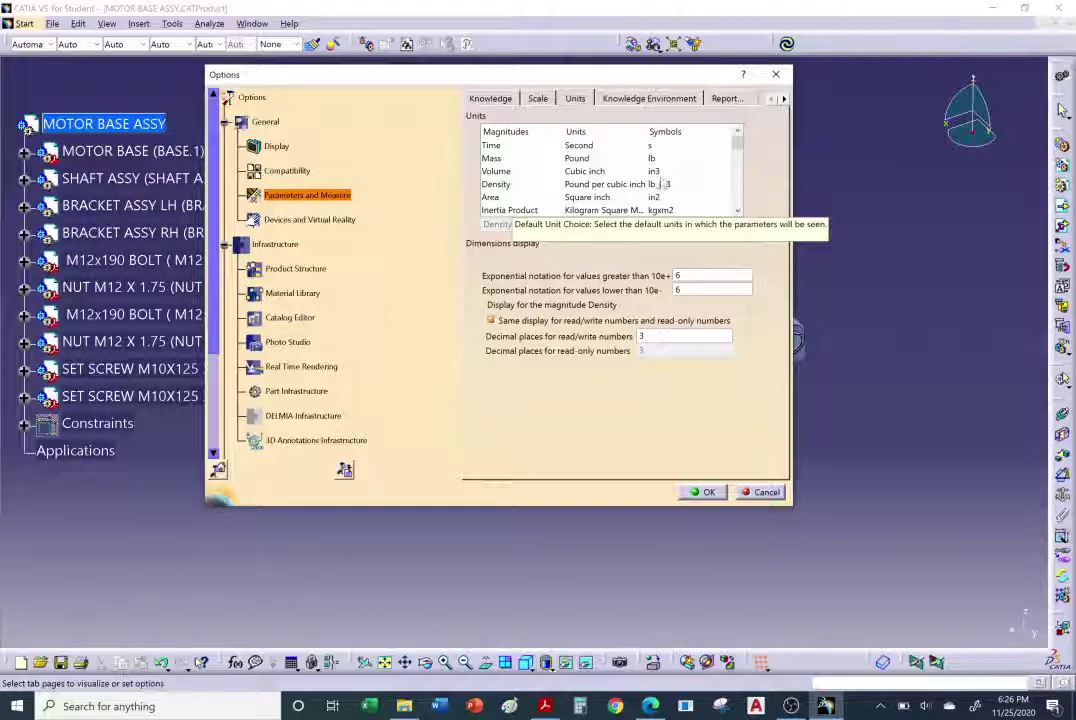
scroll(540, 177, "down", 5)
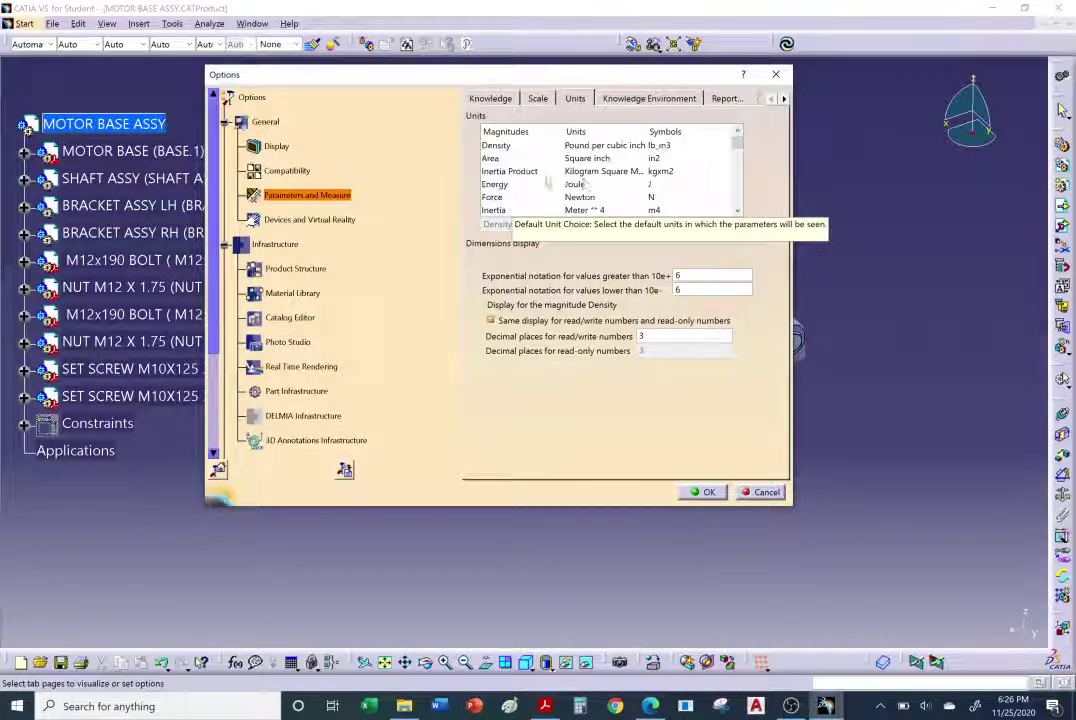
scroll(540, 177, "down", 6)
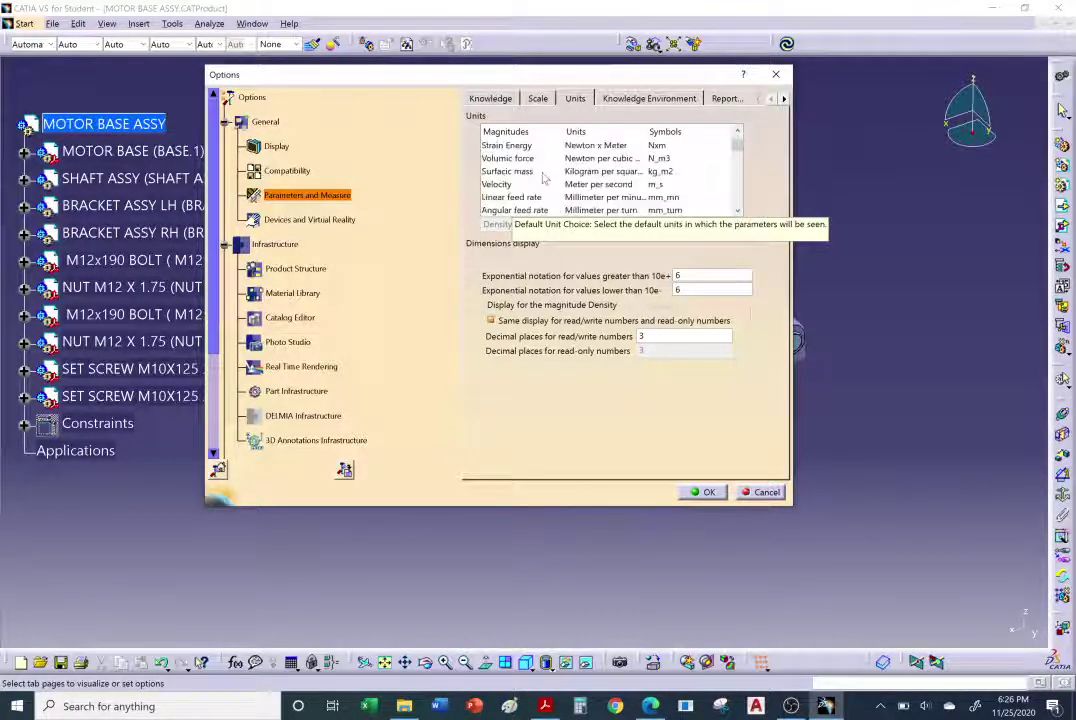
scroll(545, 178, "down", 3)
scroll(550, 182, "up", 15)
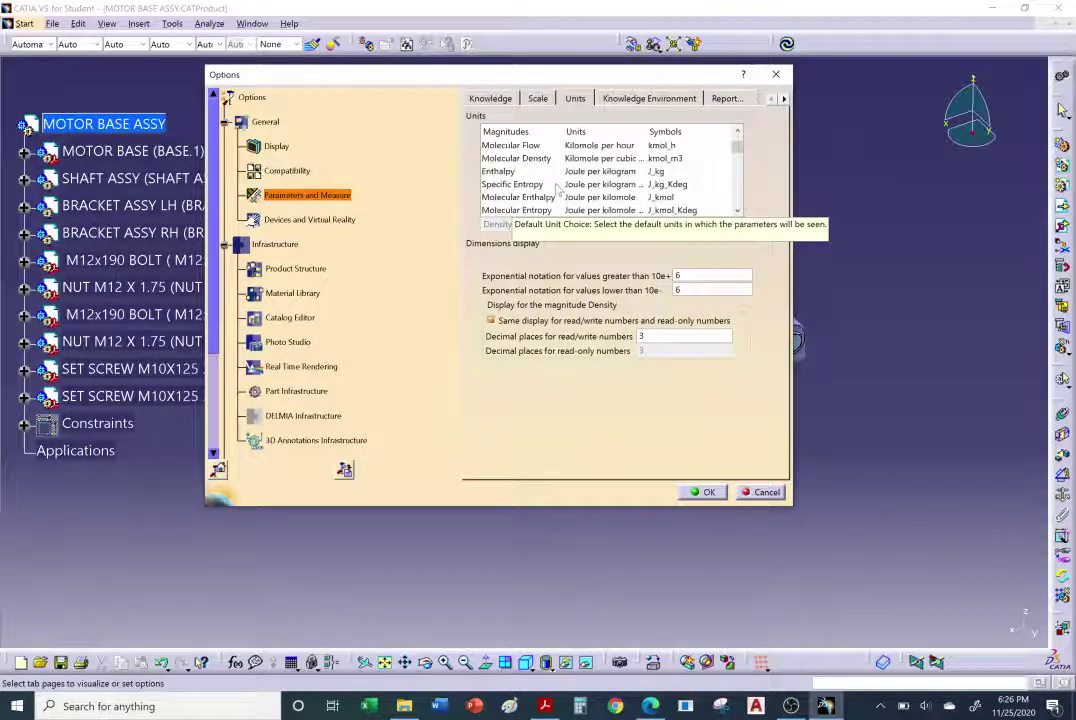
mouse_move(737, 142)
left_mouse_down()
mouse_move(742, 174)
mouse_move(744, 140)
left_mouse_up()
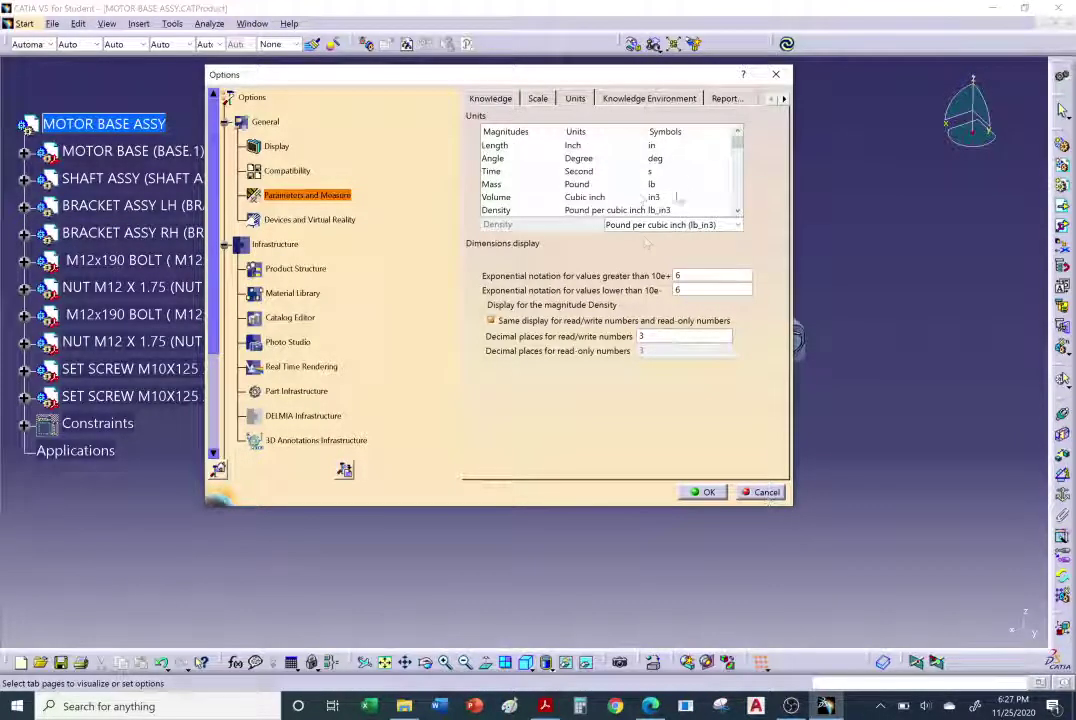
left_click(762, 492)
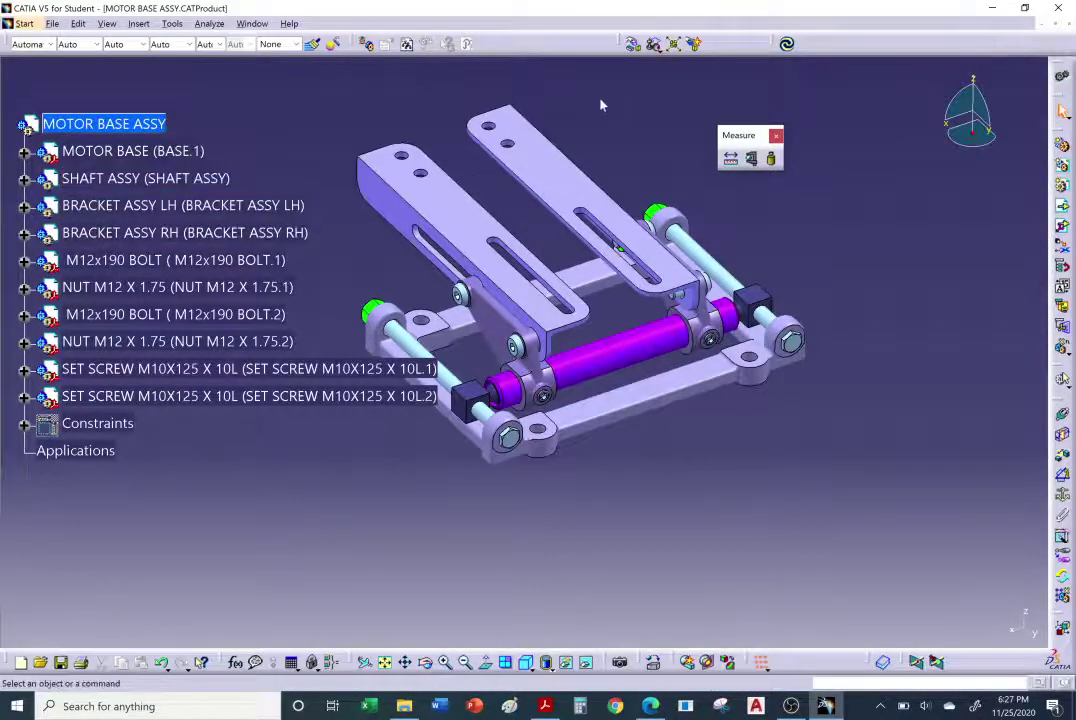
Measure the inertia of the whole MOTOR BASE ASSY again.
left_click(772, 161)
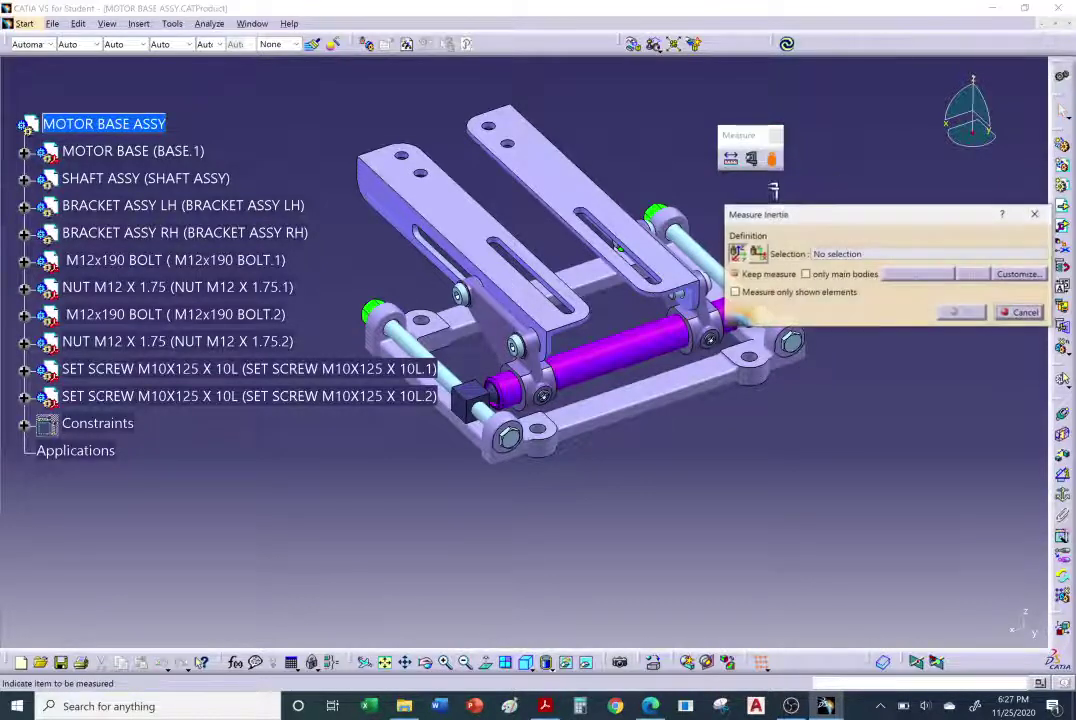
left_click(160, 124)
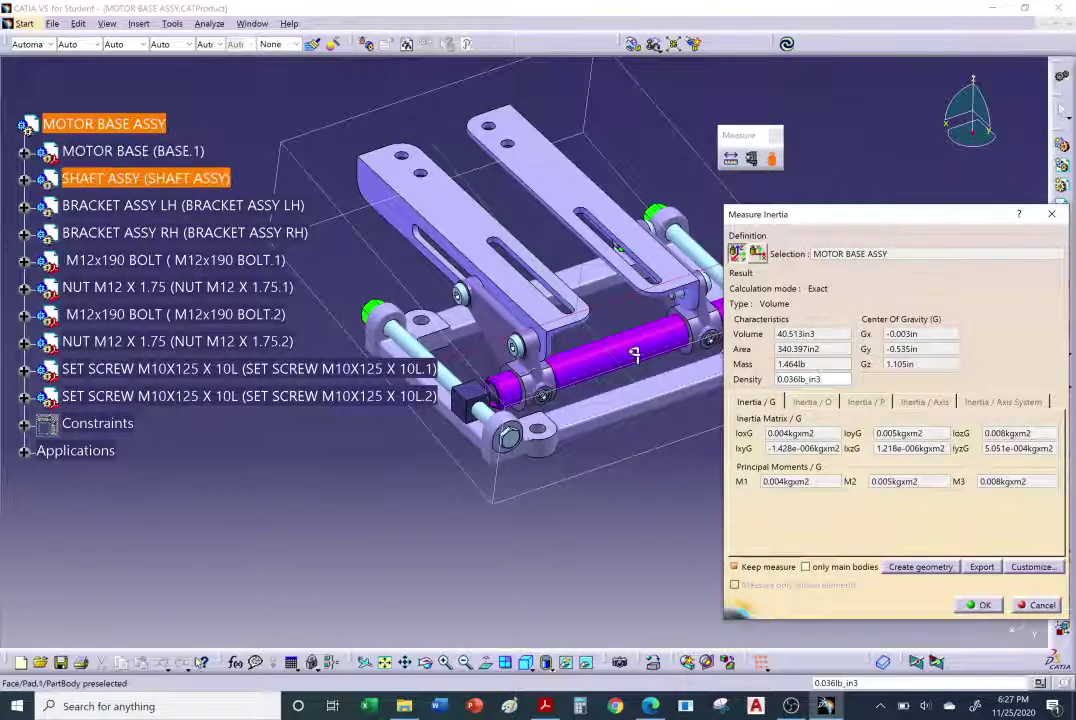
middle_click_drag(628, 343, 511, 355)
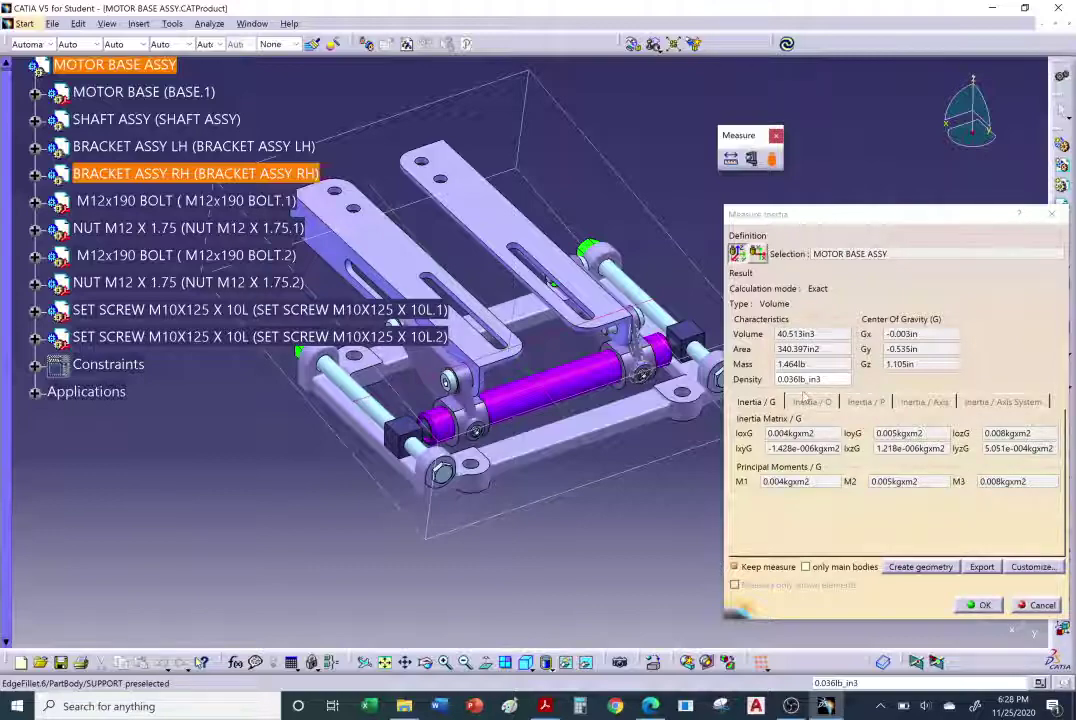
Set the density of MOTOR BASE ASSY to 0.283 lb_in3 in the inertia measurement to recalculate its mass.
left_click_drag(848, 379, 762, 378)
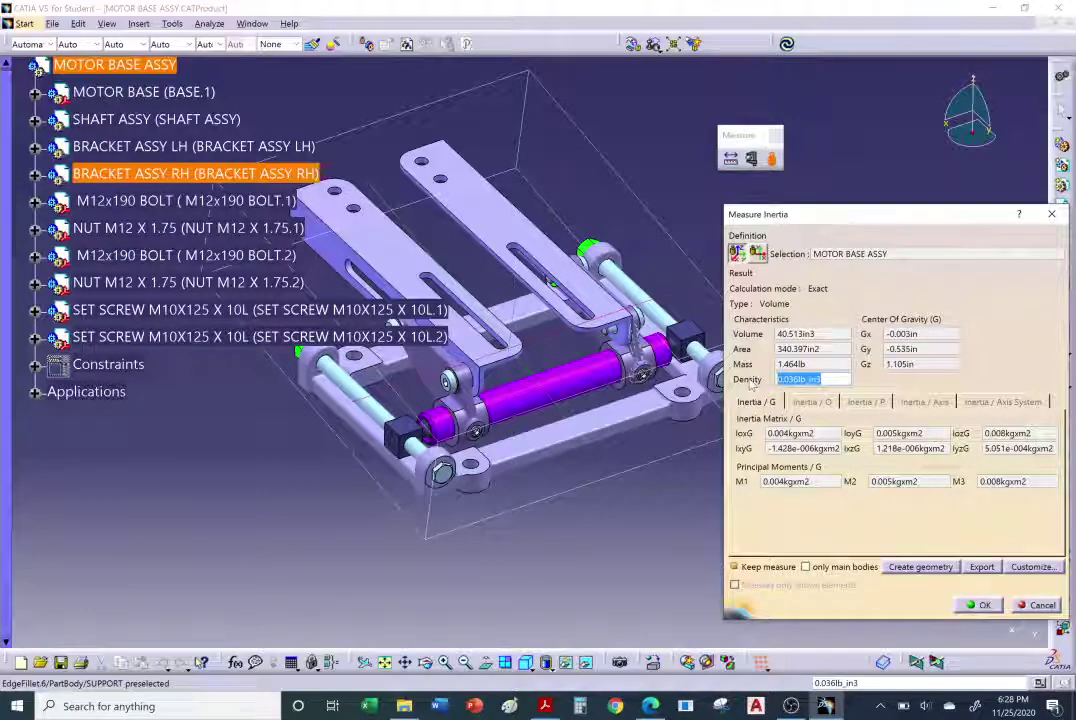
key("BackSpace")
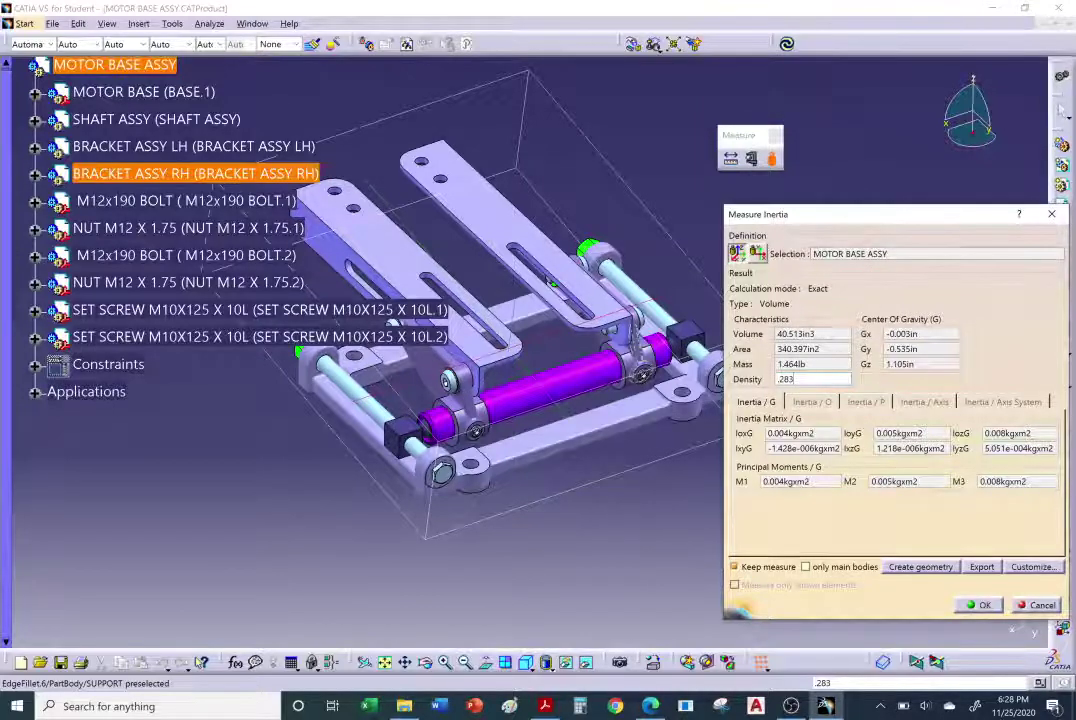
key("Return")
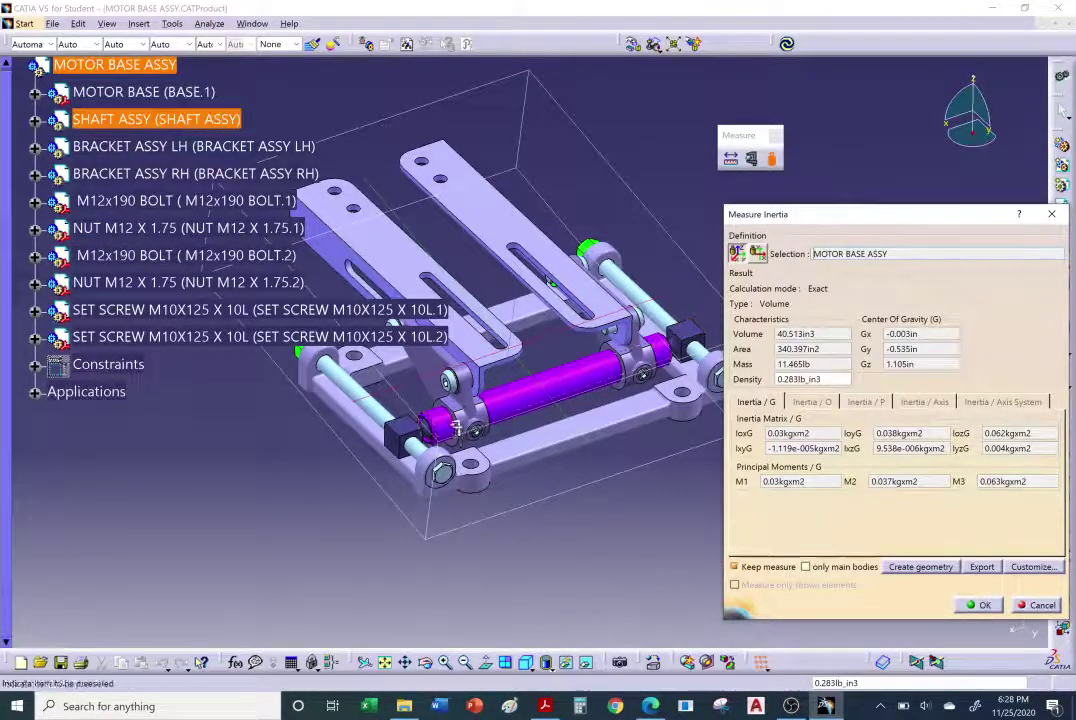
Recalculate the assembly's mass with a density of 0.098 lb_in3 and close the inertia measurement without keeping it.
double_click(812, 379)
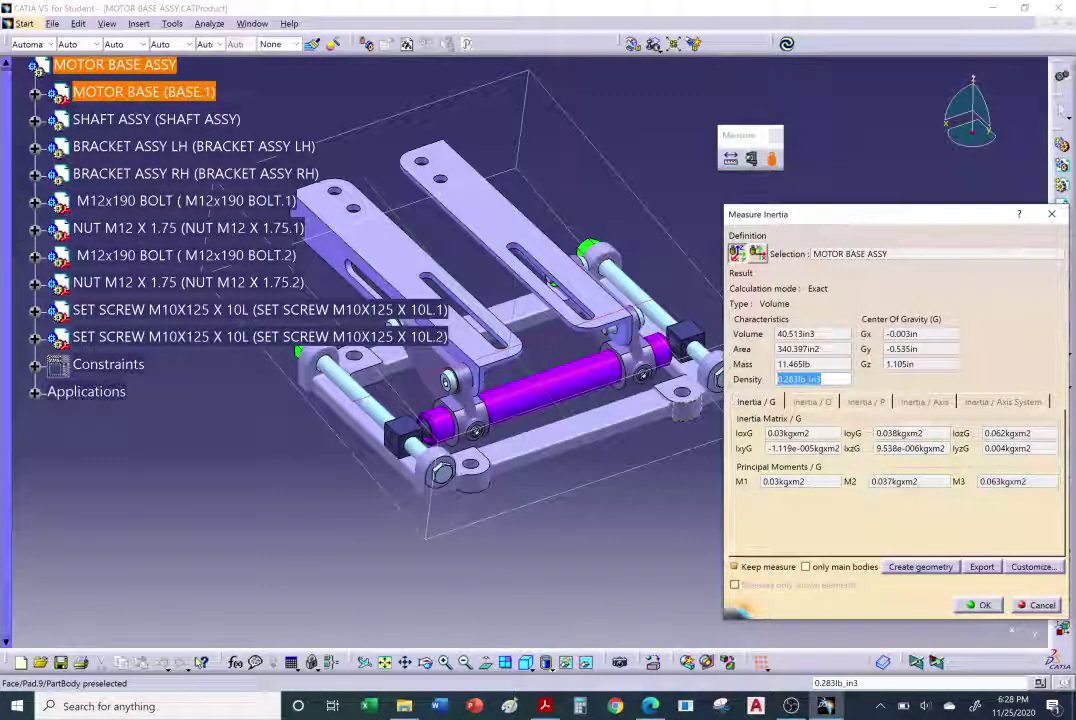
type(".098")
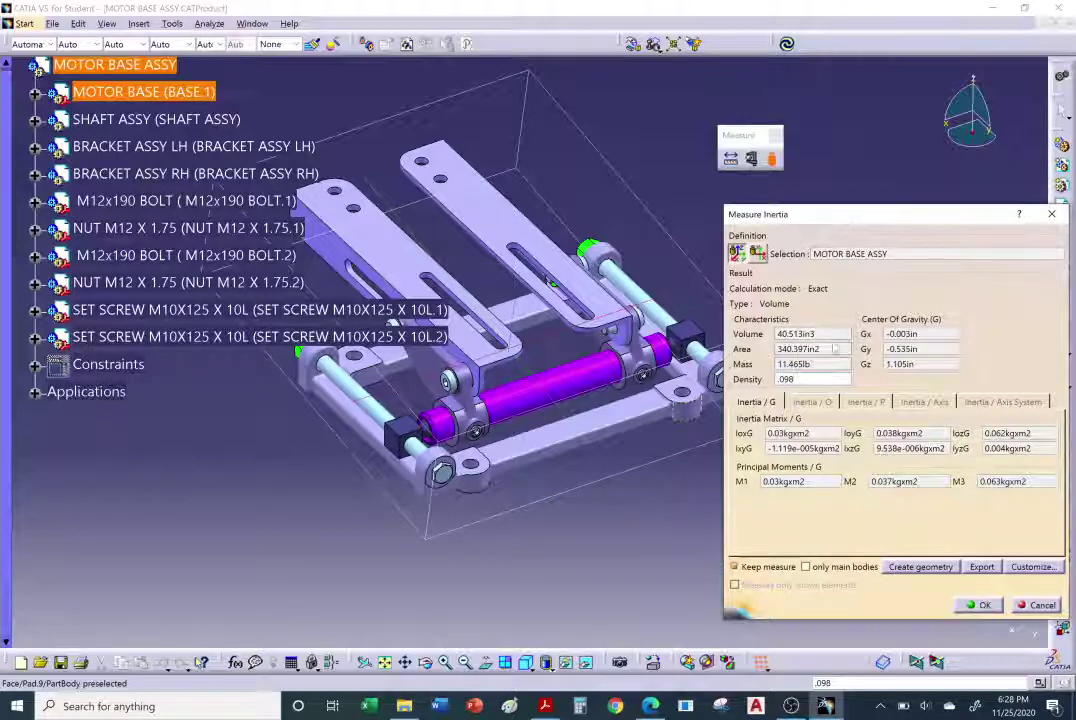
key("Return")
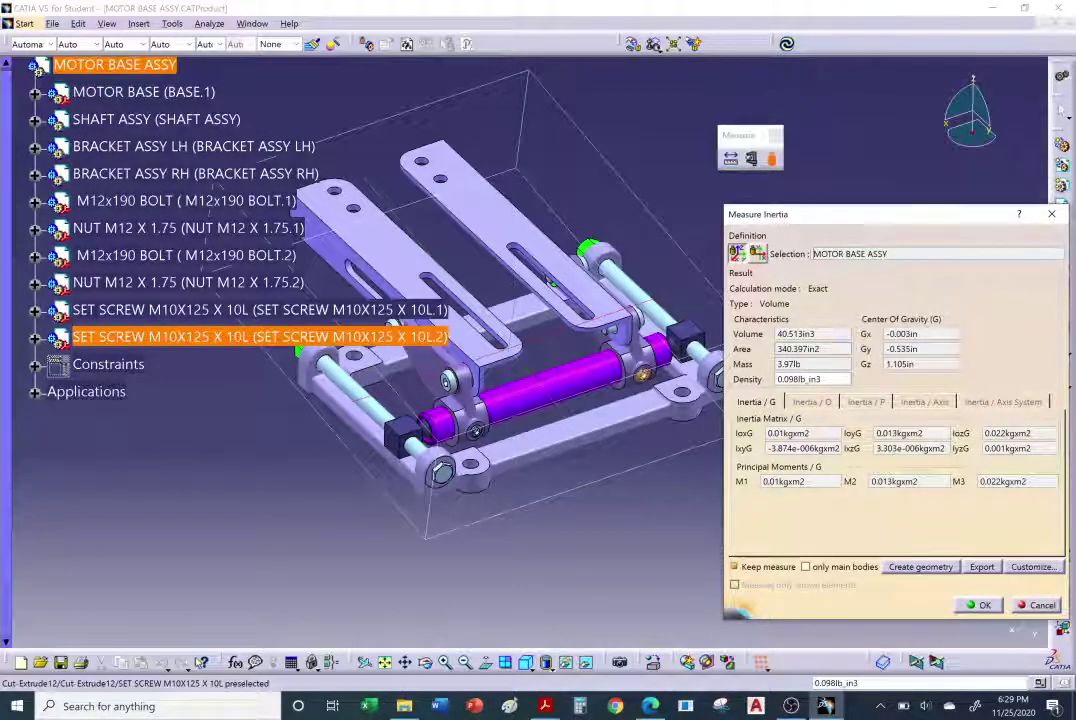
left_click(1040, 604)
Switch to the Acrobat Reader slides and read page 10 on the document options and Linked Document Localization.
middle_click_drag(150, 556, 578, 322)
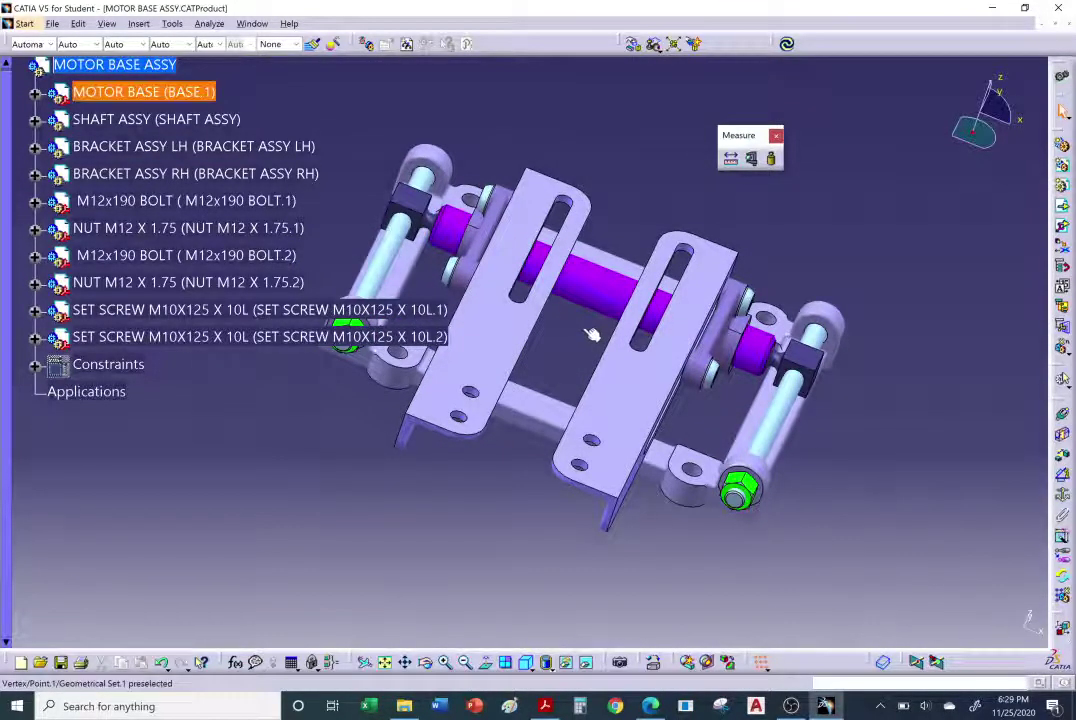
middle_click_drag(590, 345, 432, 445)
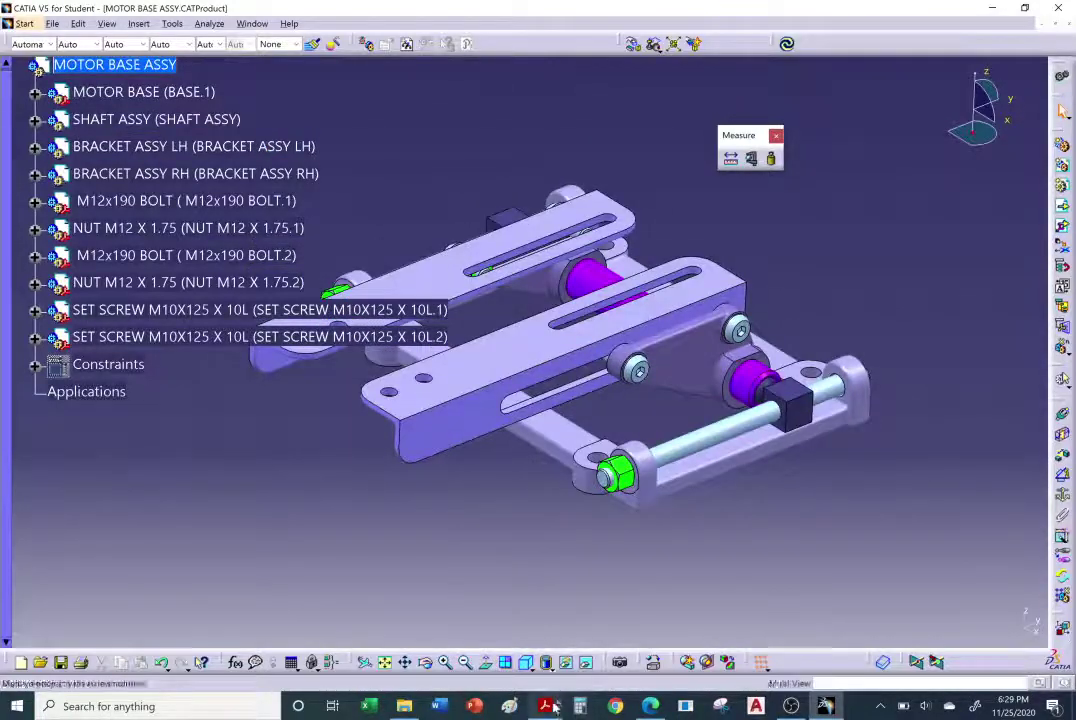
key("alt+Tab")
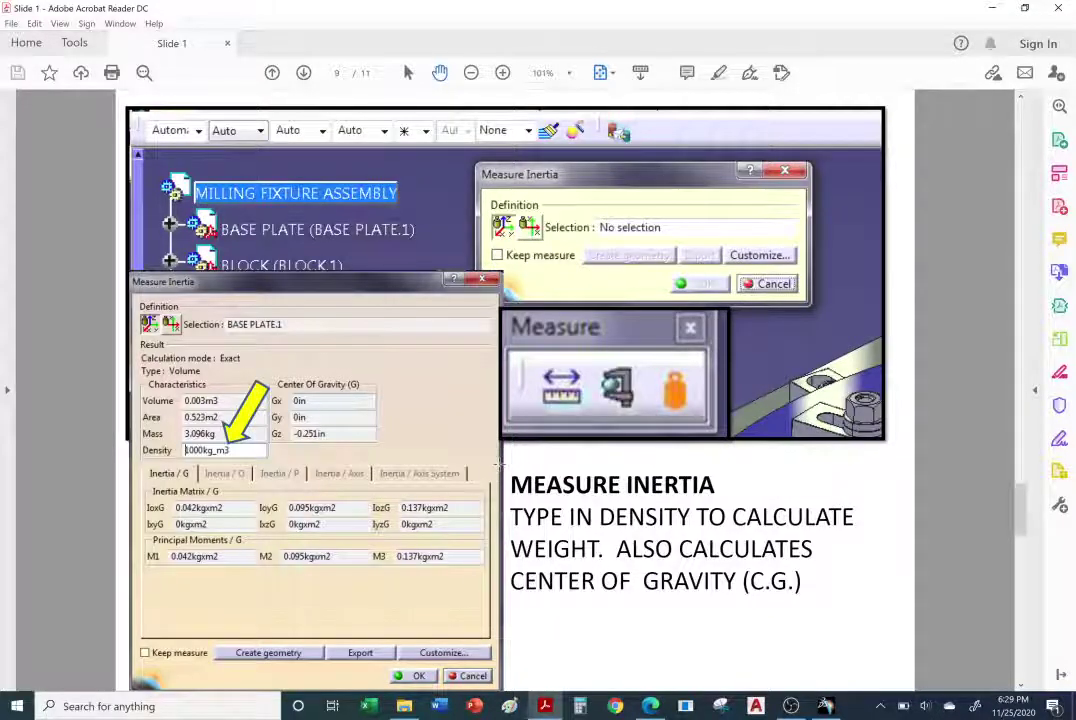
scroll(501, 458, "down", 1)
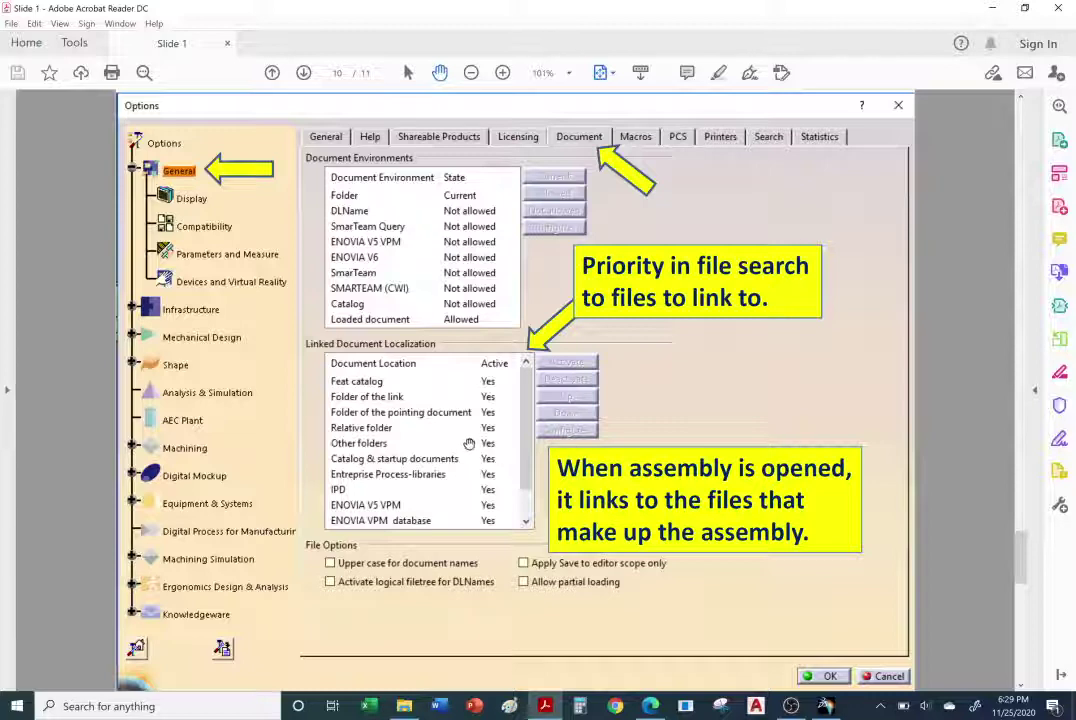
Look through the Motor Base Assy folder on the desktop, select the MOTOR BASE ASSY product file, and return to CATIA.
key("super+d")
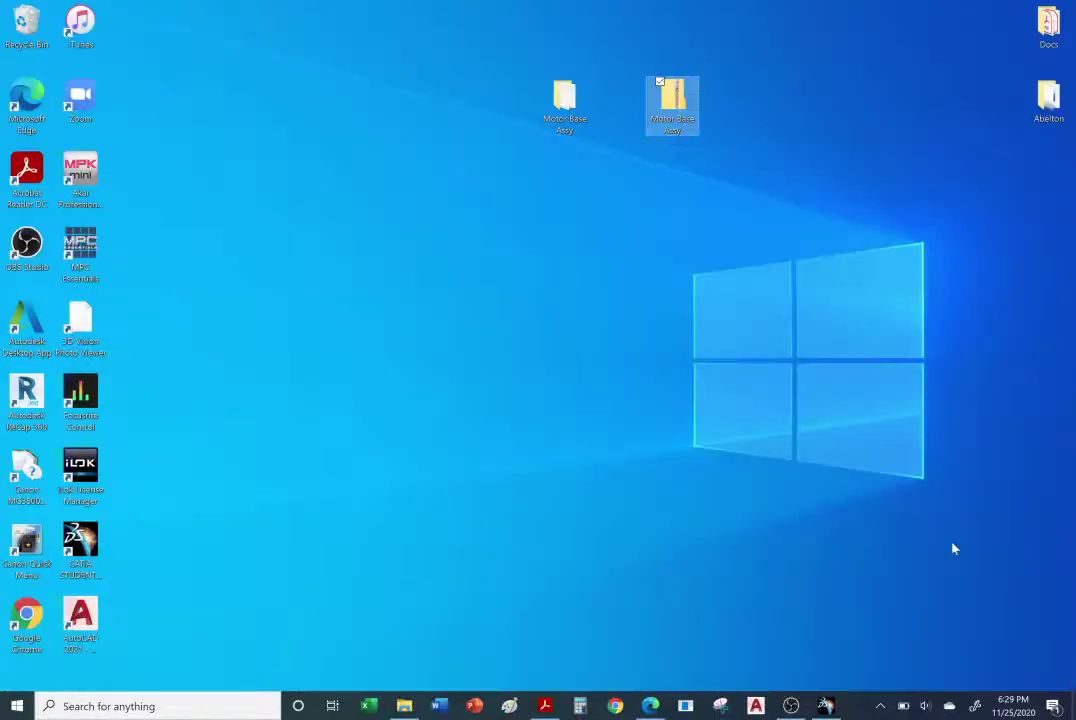
left_click(571, 117)
double_click(572, 116)
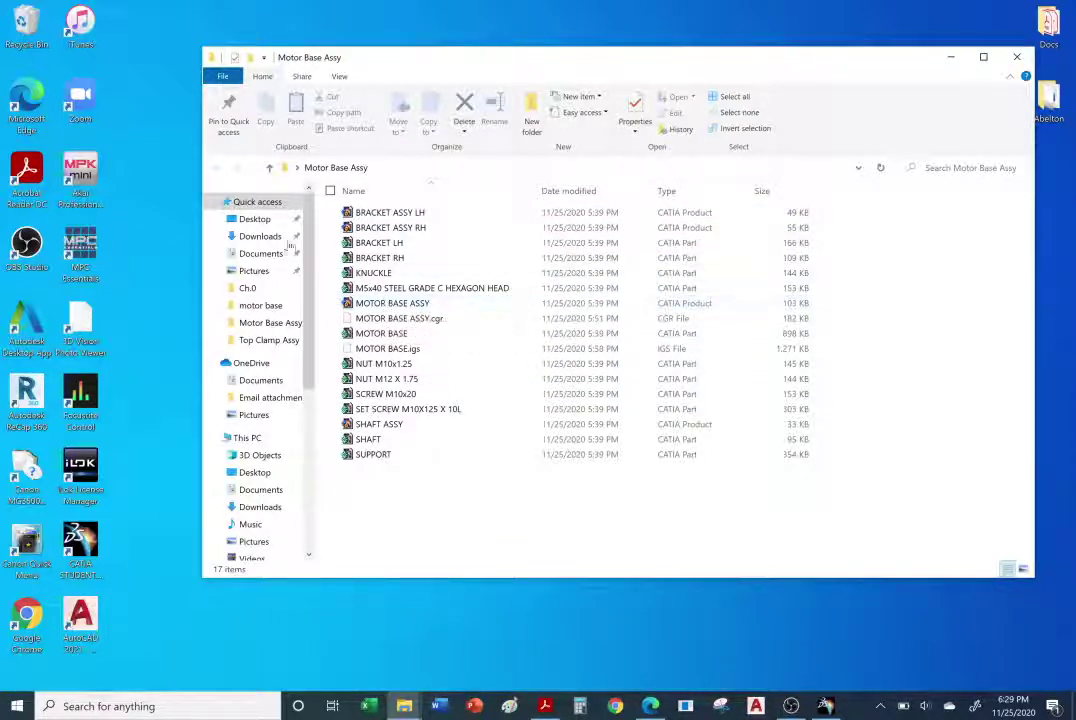
left_click(395, 303)
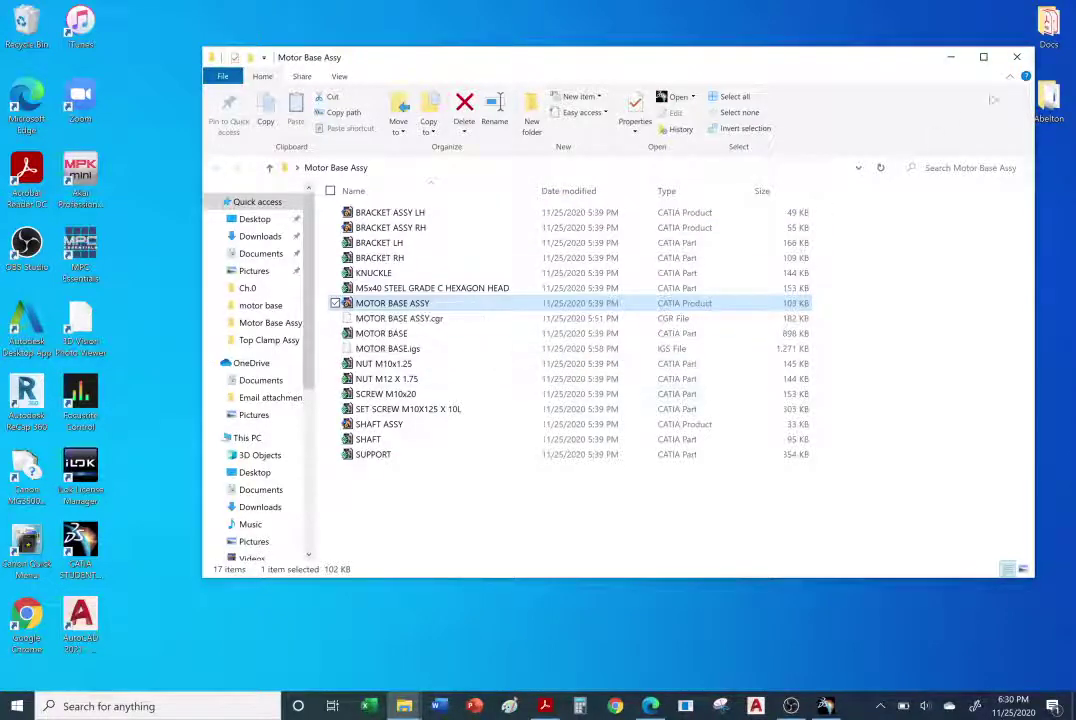
left_click(950, 58)
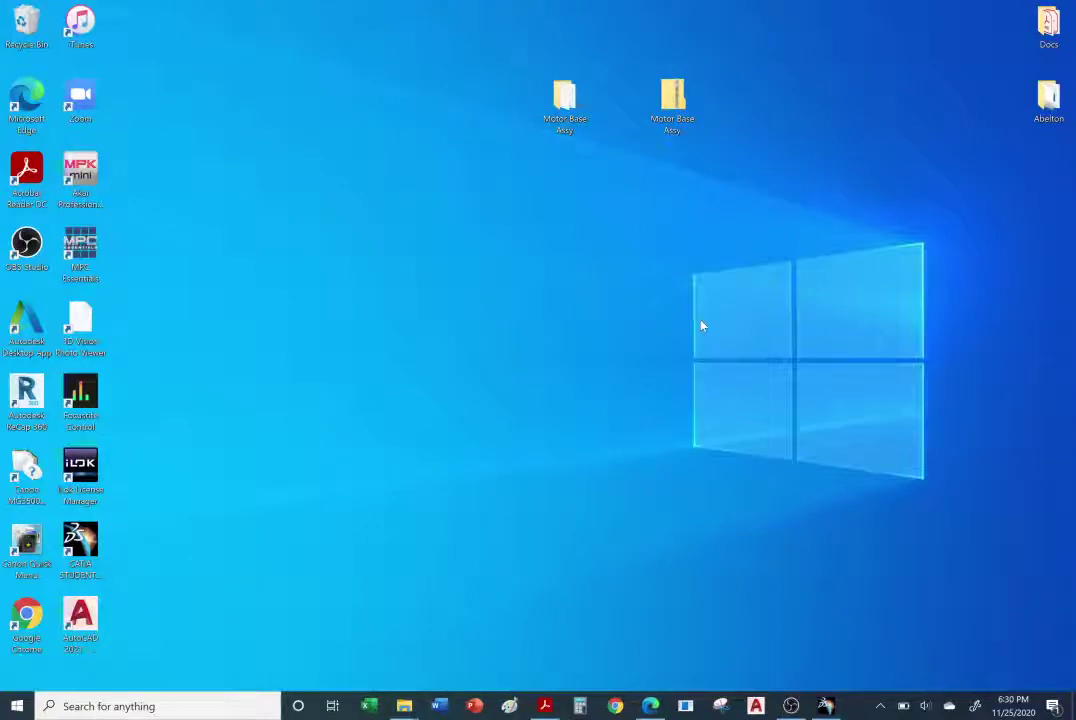
left_click(826, 706)
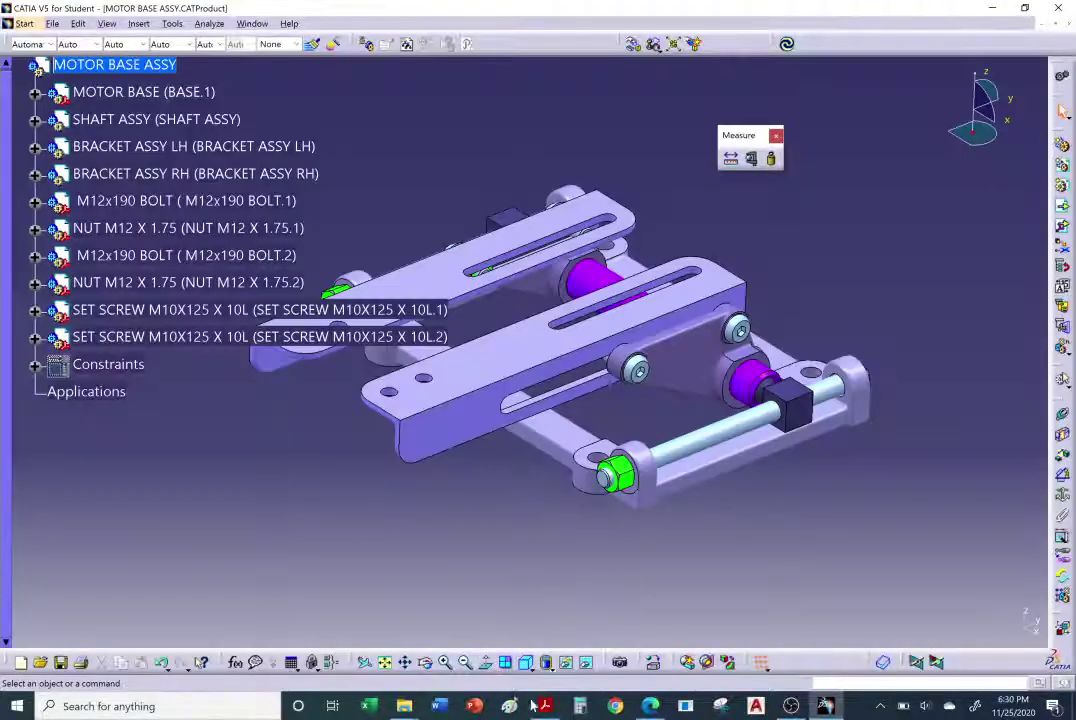
Switch to the Acrobat Reader slides, read page 11 on Using Boolean Operations, and return to CATIA.
left_click(540, 704)
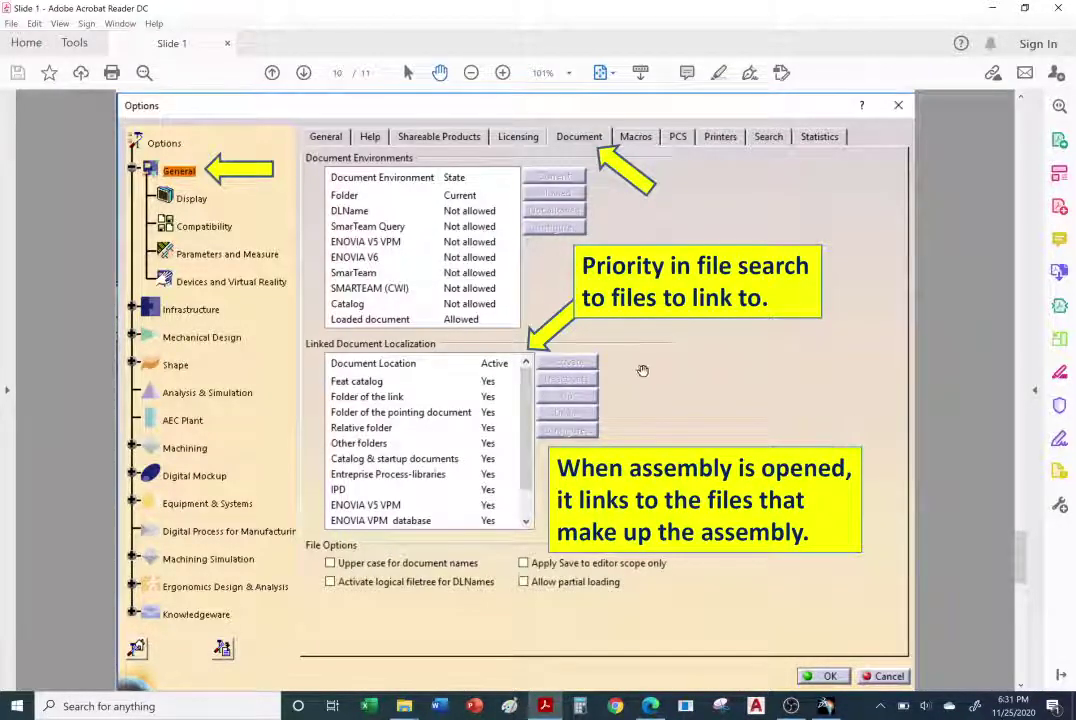
scroll(641, 370, "down", 2)
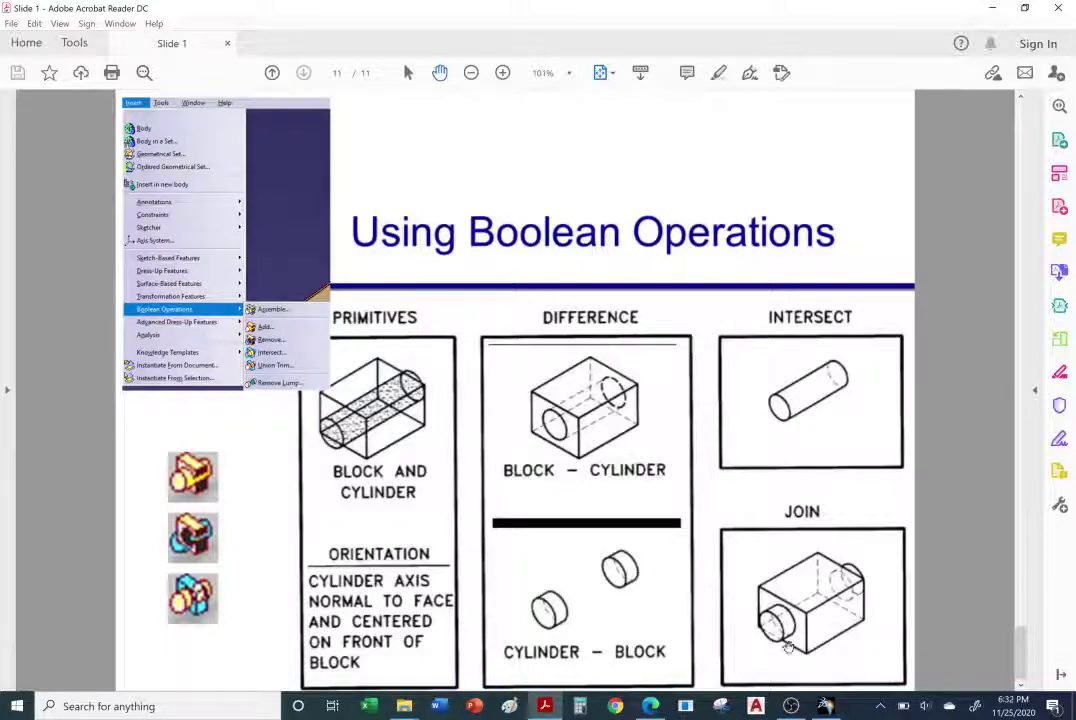
left_click(825, 706)
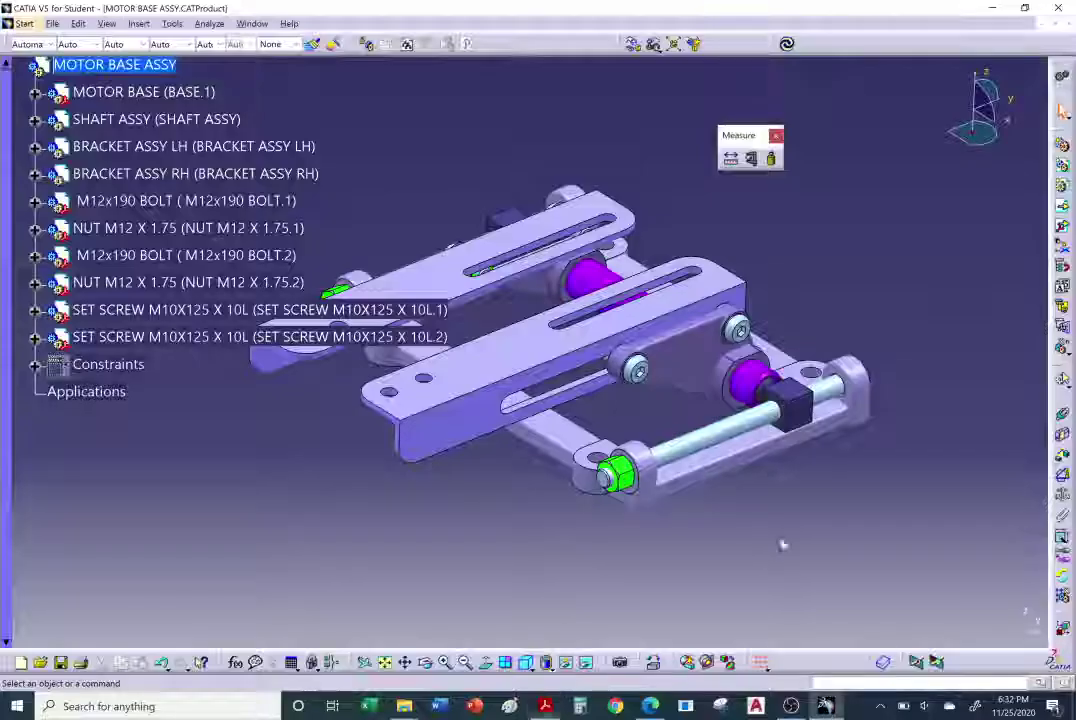
Start opening an existing file and browse to the PATRIOT (D:) drive.
left_click(52, 23)
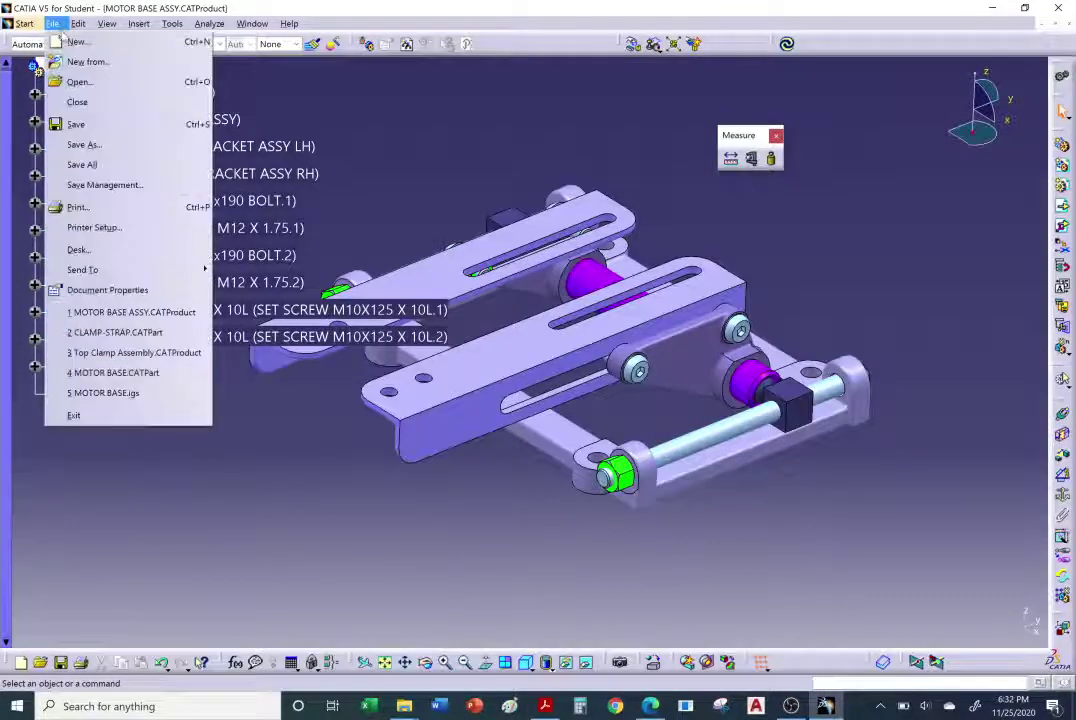
left_click(75, 82)
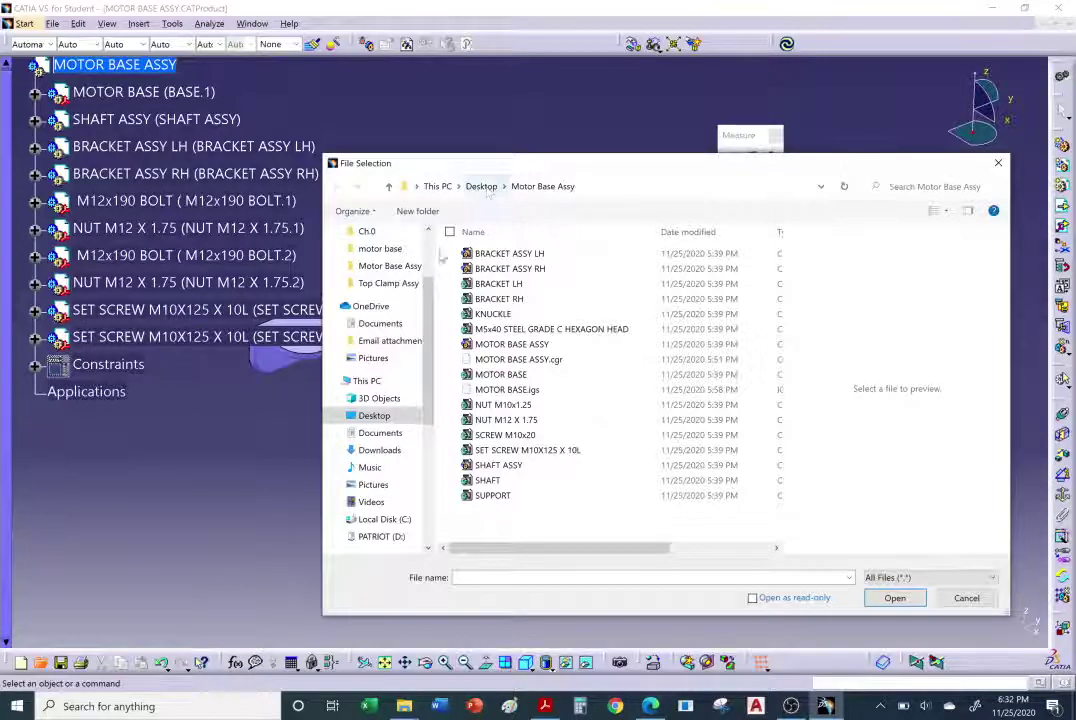
scroll(389, 302, "up", 2)
scroll(388, 300, "up", 1)
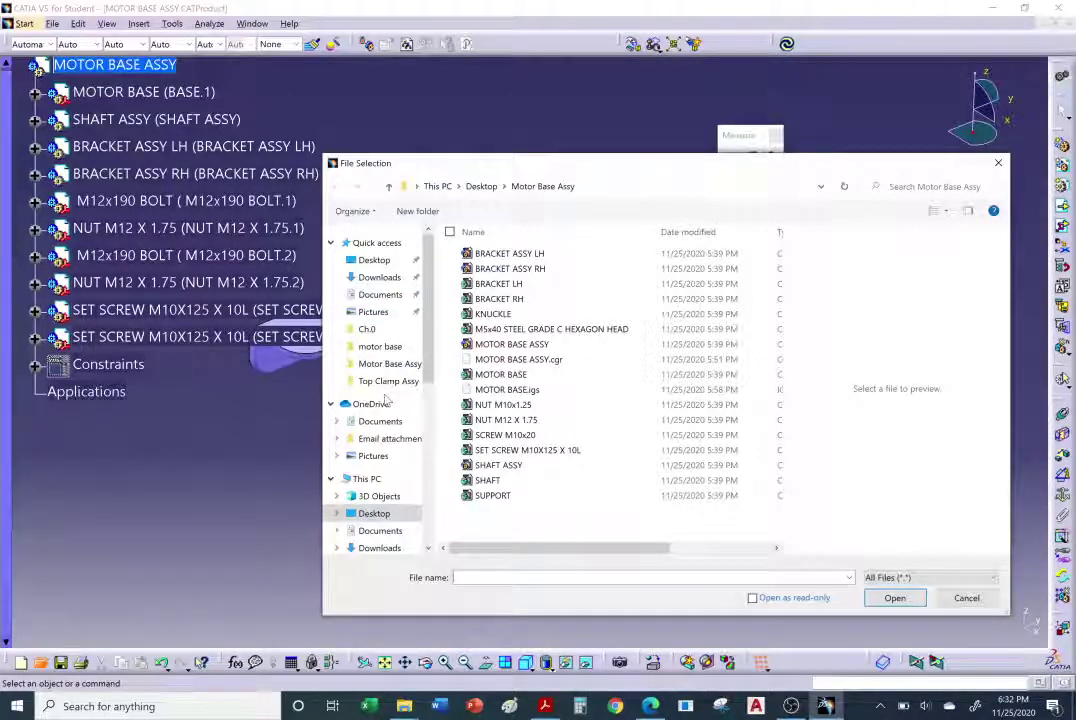
left_click(366, 478)
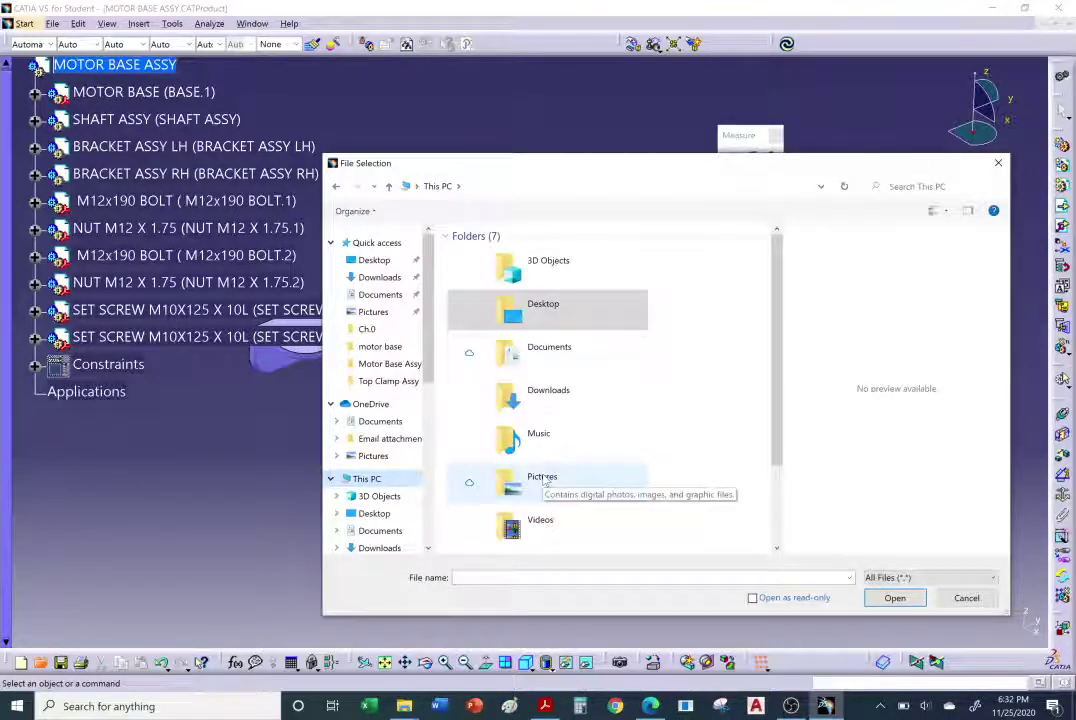
scroll(373, 492, "down", 2)
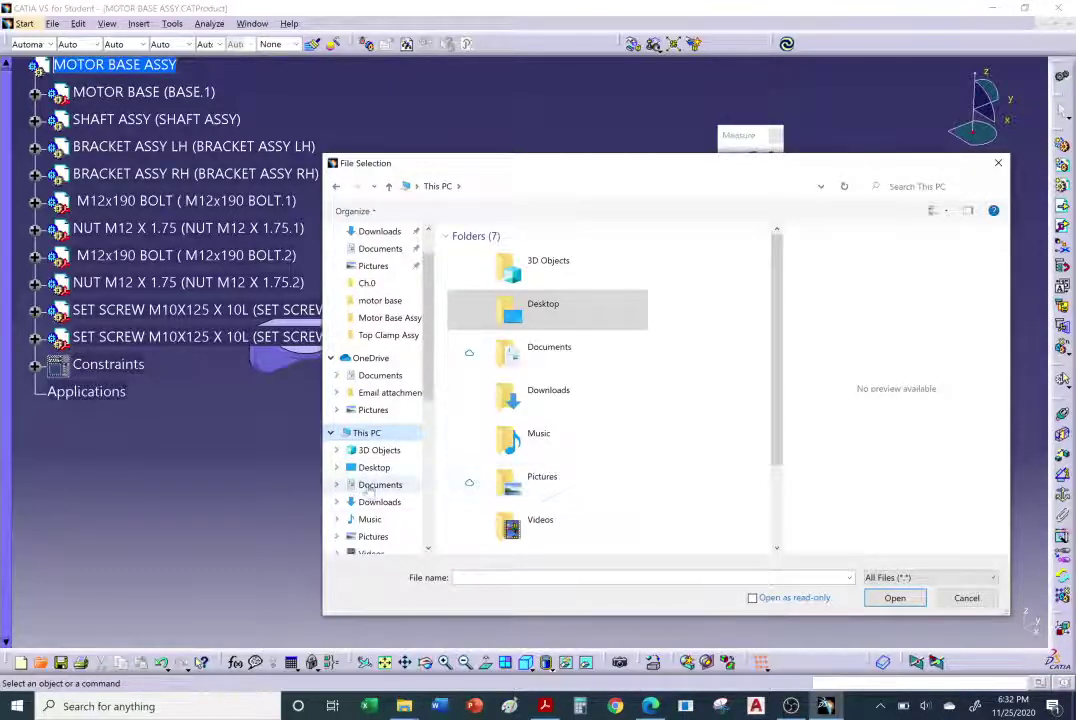
scroll(373, 500, "down", 1)
left_click(376, 524)
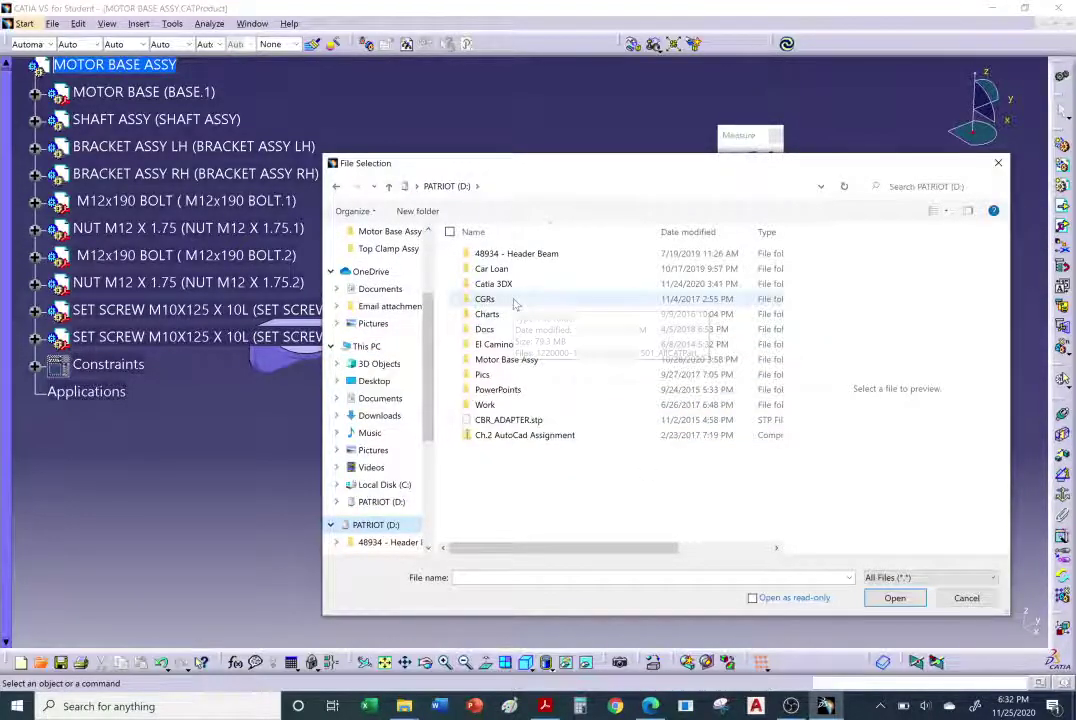
Open the part TheBox from the El Camino > CADD37 > Handouts folder and dismiss the mail notification.
left_click(508, 344)
double_click(514, 349)
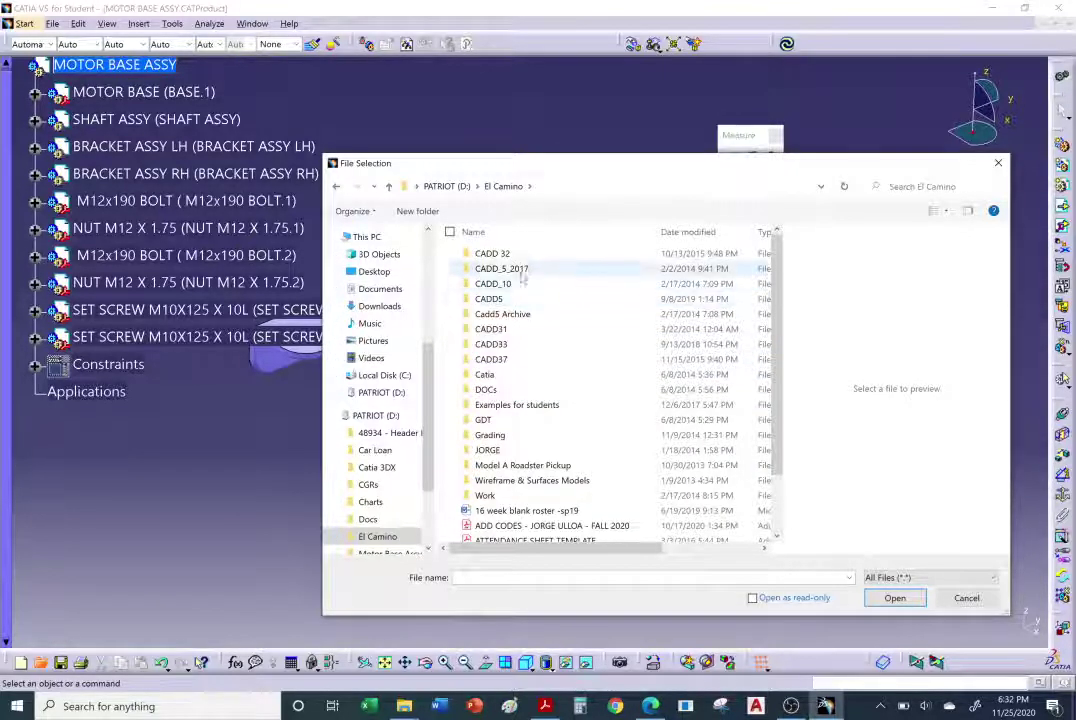
double_click(521, 364)
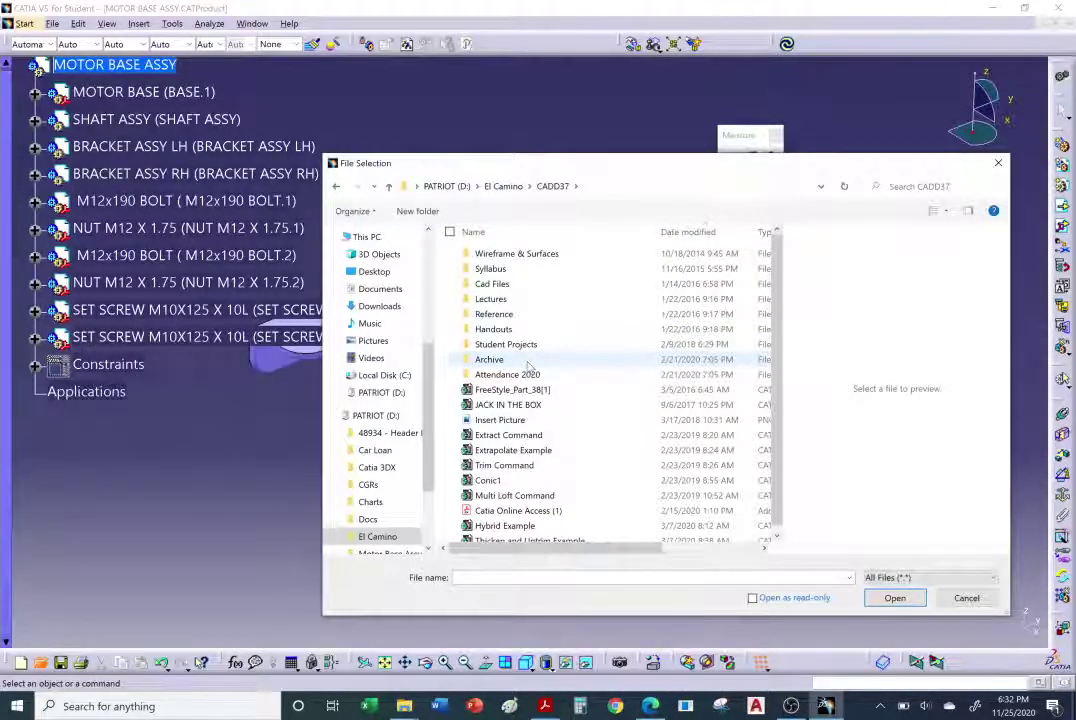
scroll(560, 445, "down", 1)
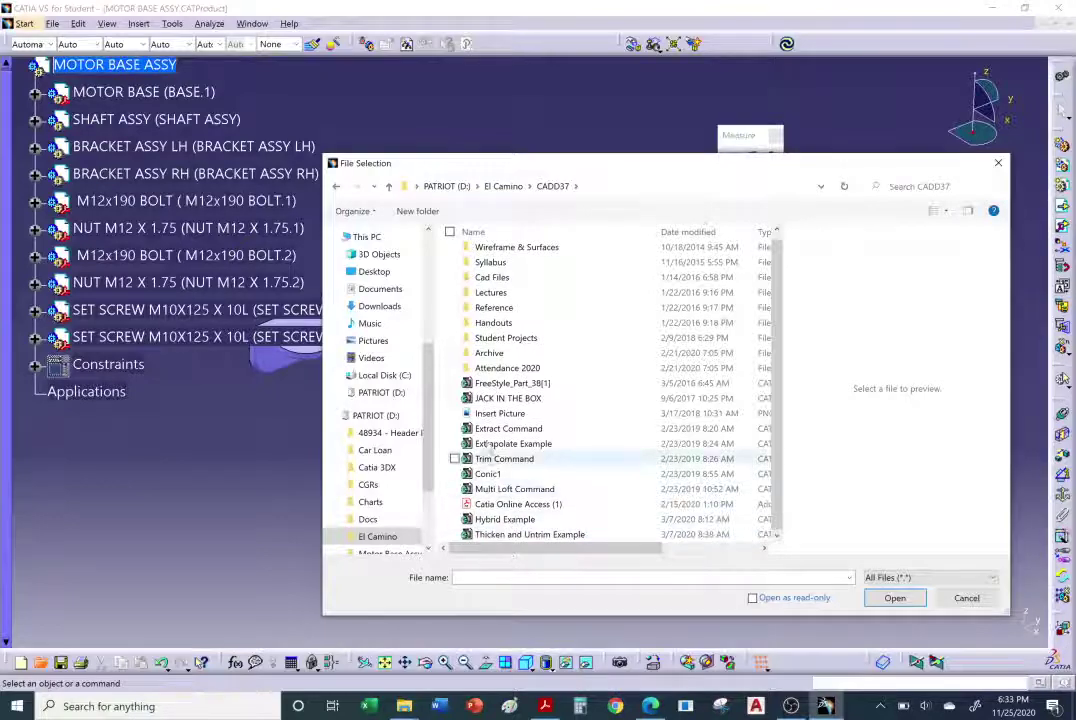
double_click(494, 322)
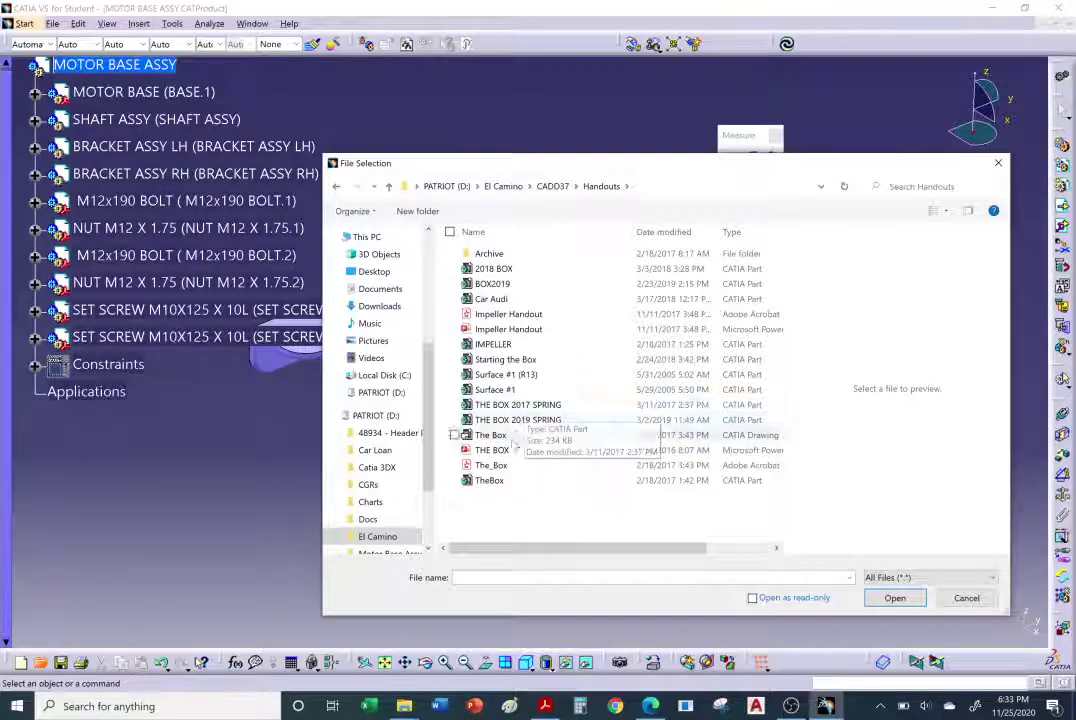
left_click(500, 481)
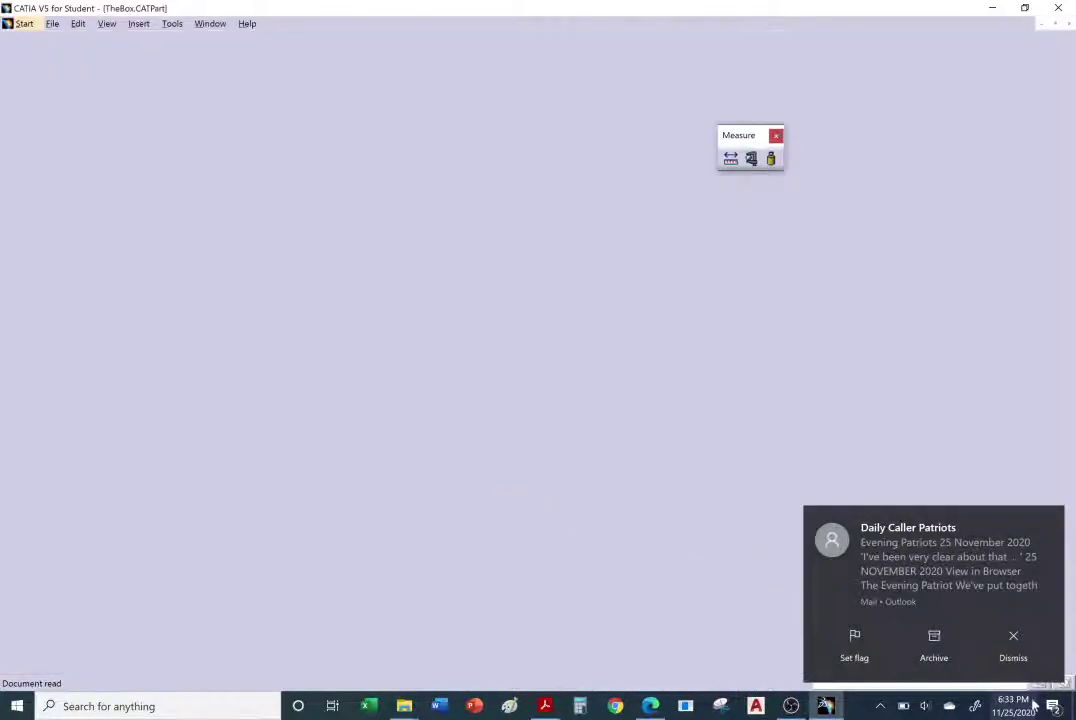
left_click(1018, 660)
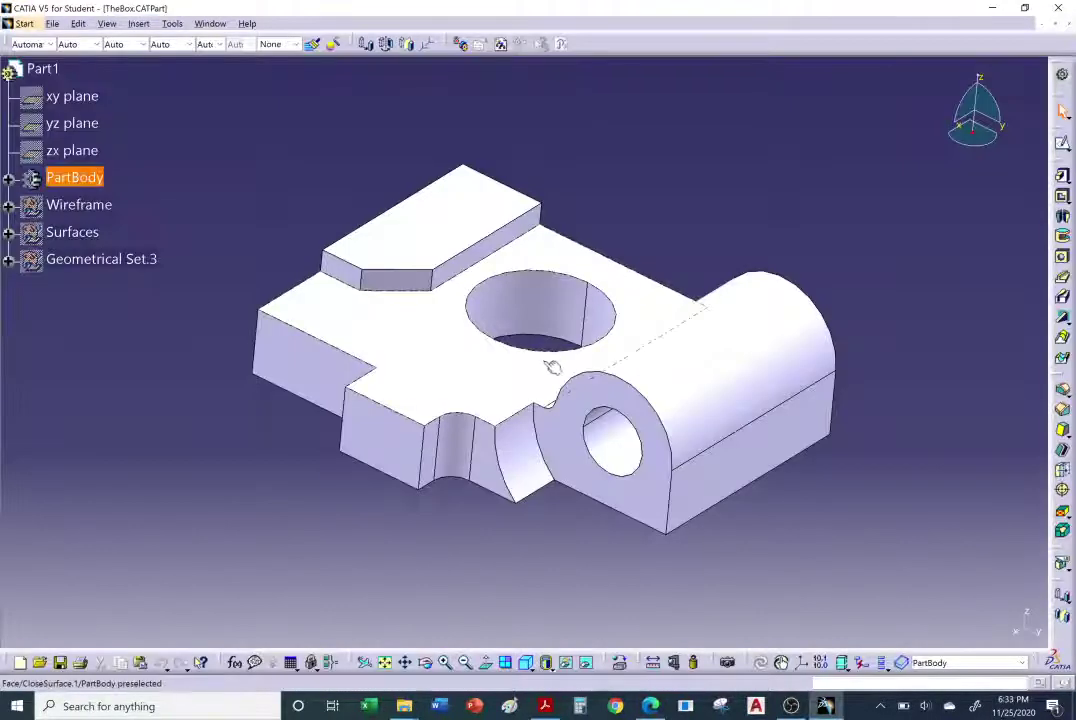
Inspect the box part's hidden geometry by swapping the visible space, and swap back to the solid.
middle_click_drag(552, 367, 360, 300)
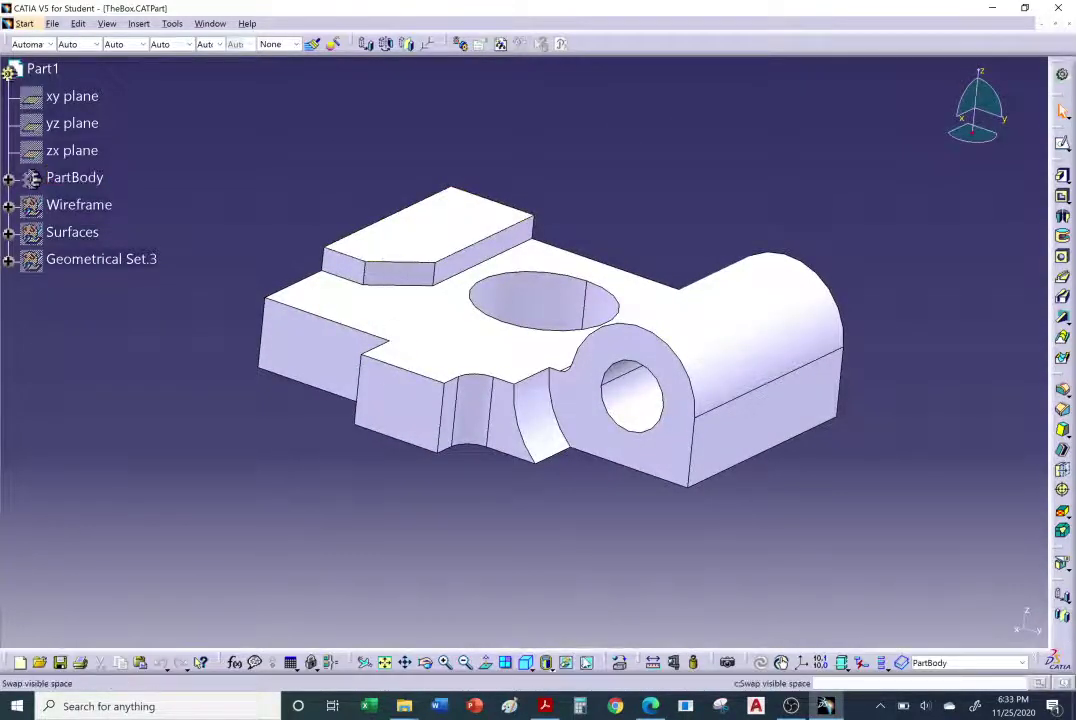
left_click(583, 661)
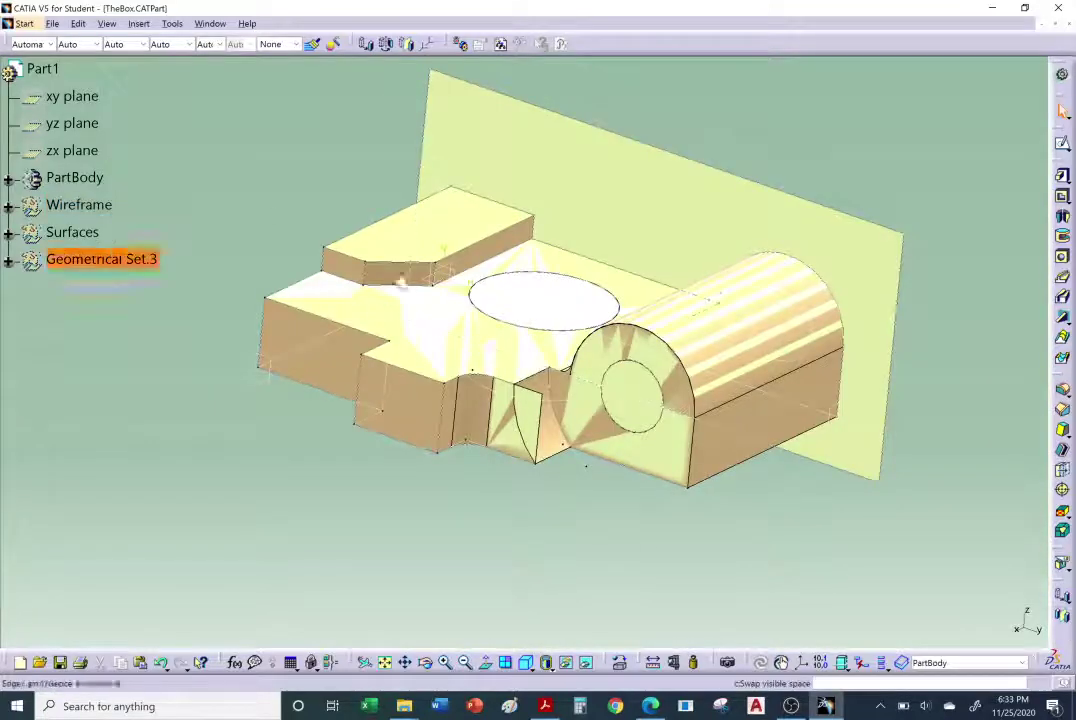
left_click(586, 663)
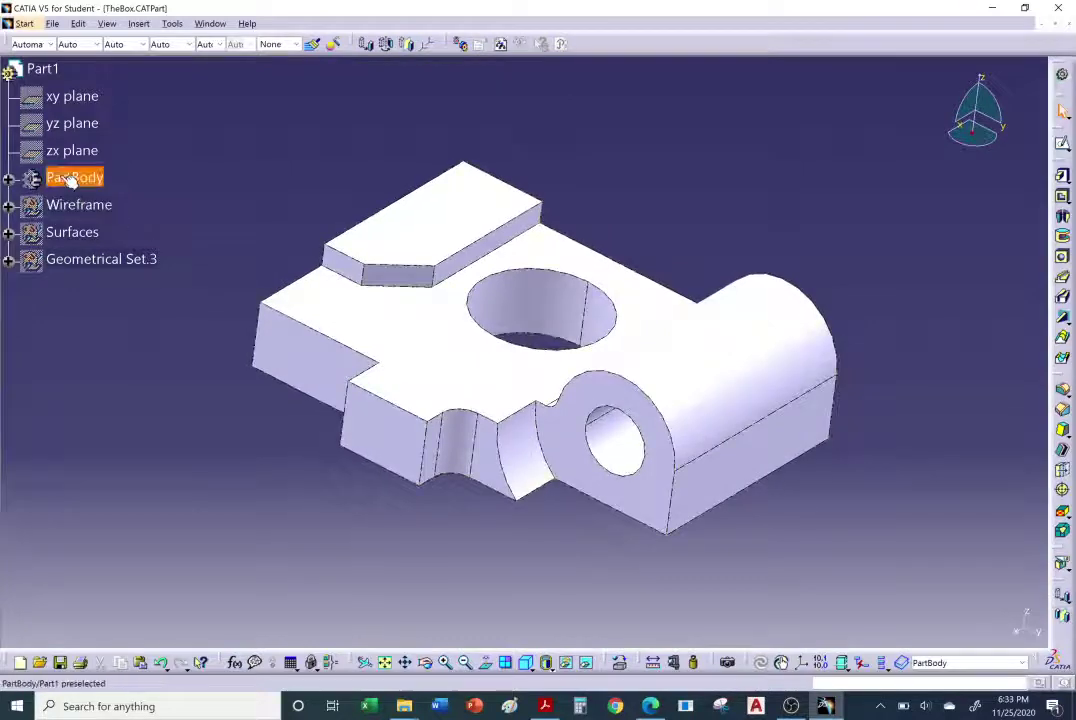
Hide the PartBody and show the Wireframe geometrical set.
right_click(72, 178)
left_click(100, 228)
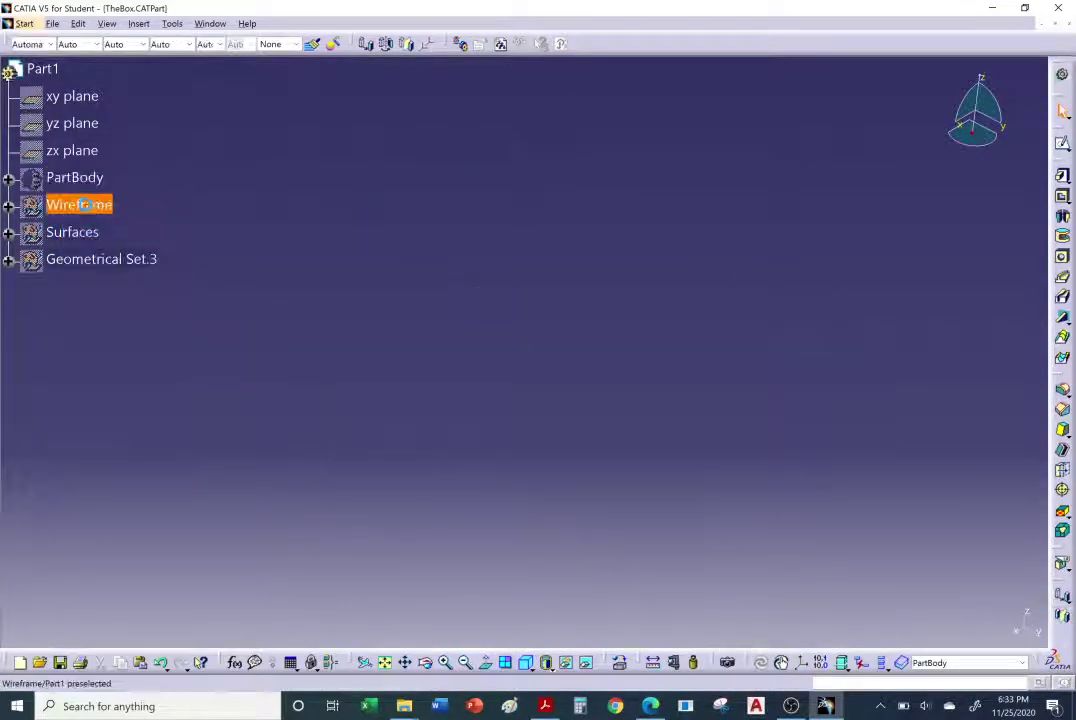
right_click(95, 209)
left_click(105, 255)
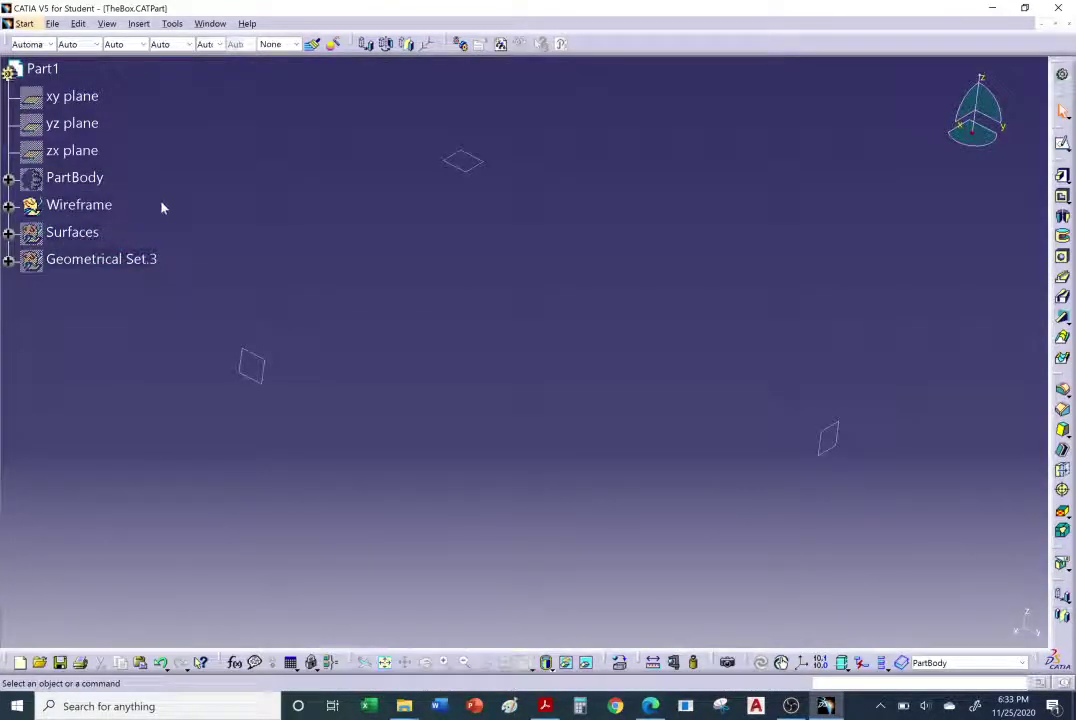
Show all components of the Wireframe geometrical set.
right_click(97, 208)
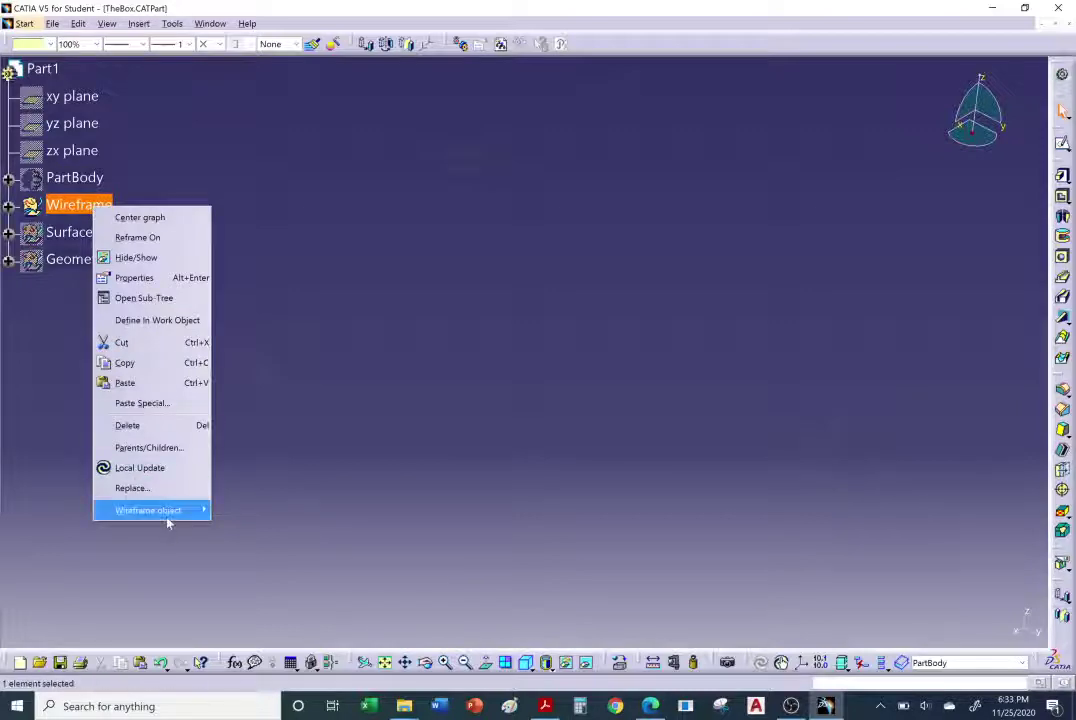
mouse_move(168, 518)
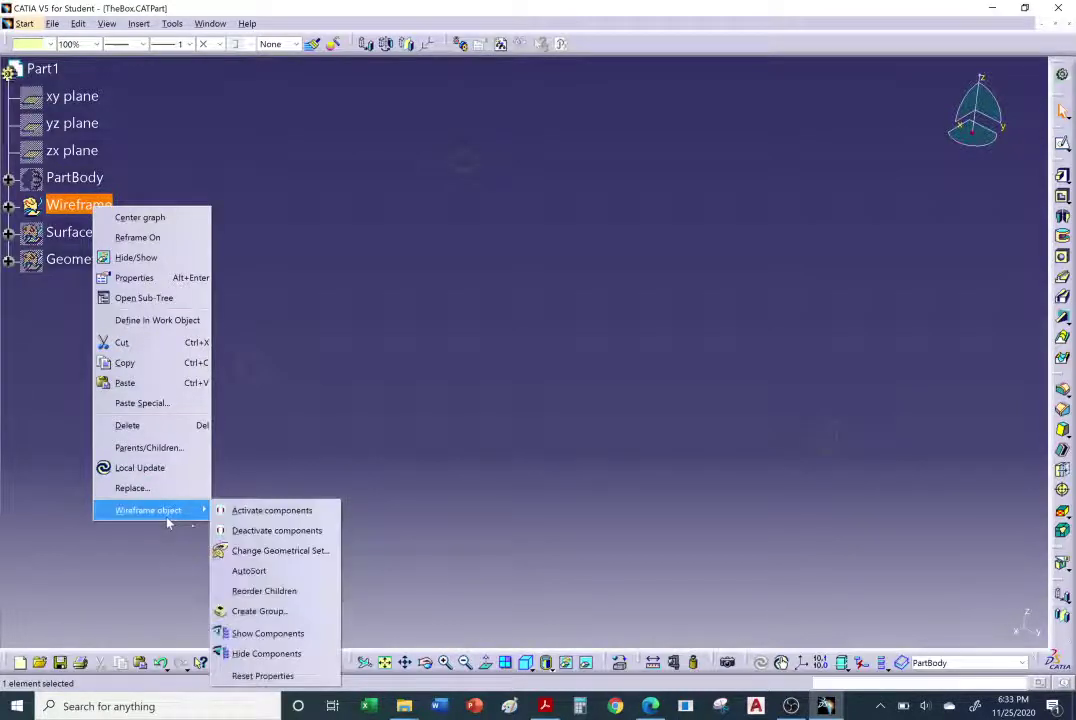
left_click(267, 633)
middle_click_drag(320, 330, 537, 581)
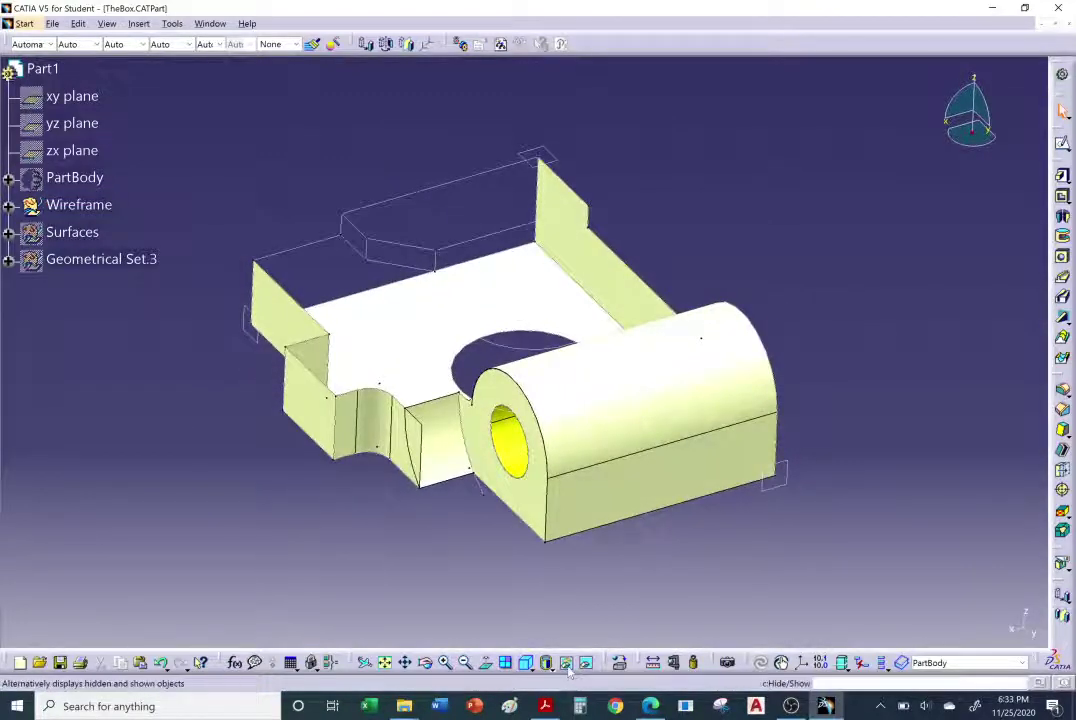
left_click(629, 413)
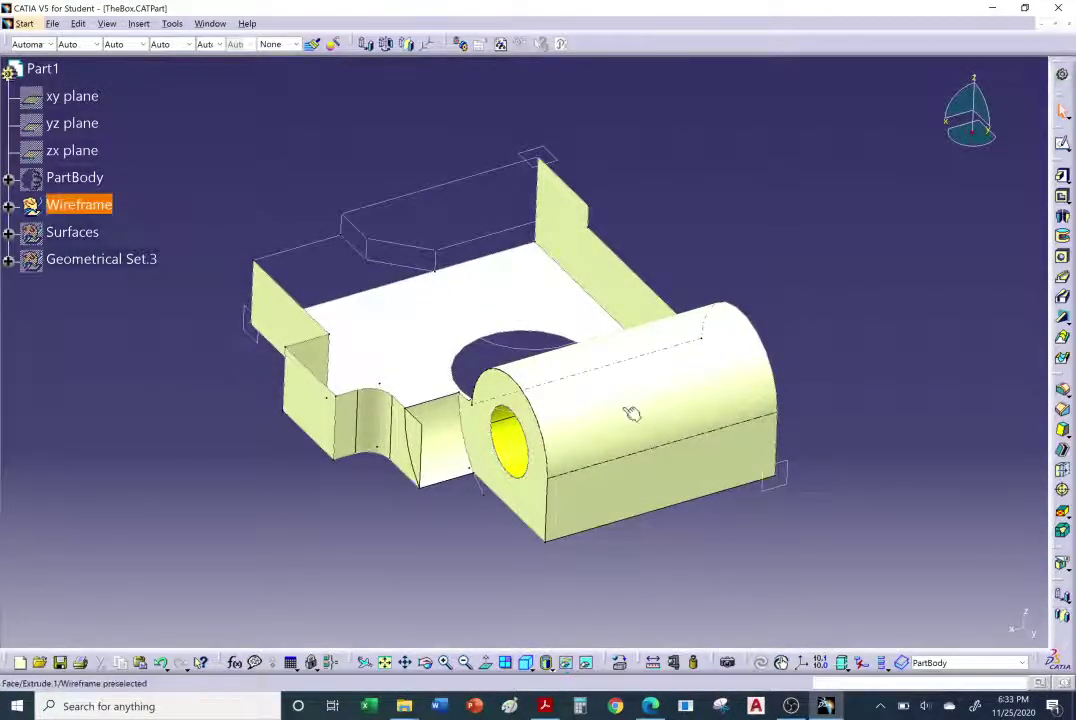
double_click(629, 485)
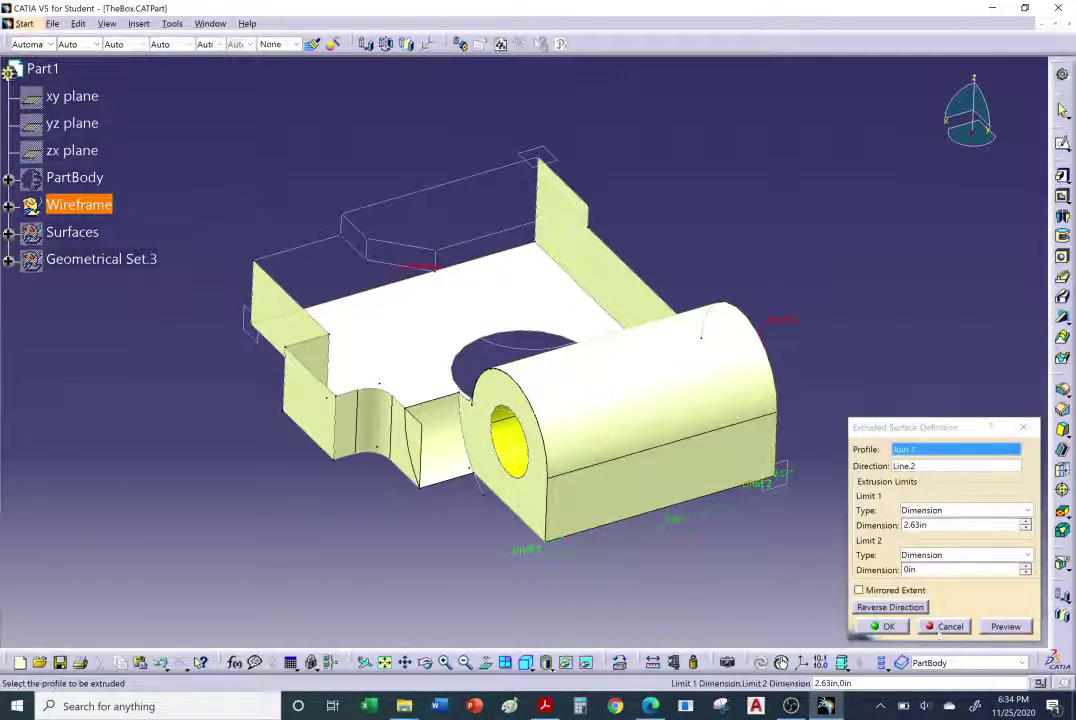
left_click(945, 626)
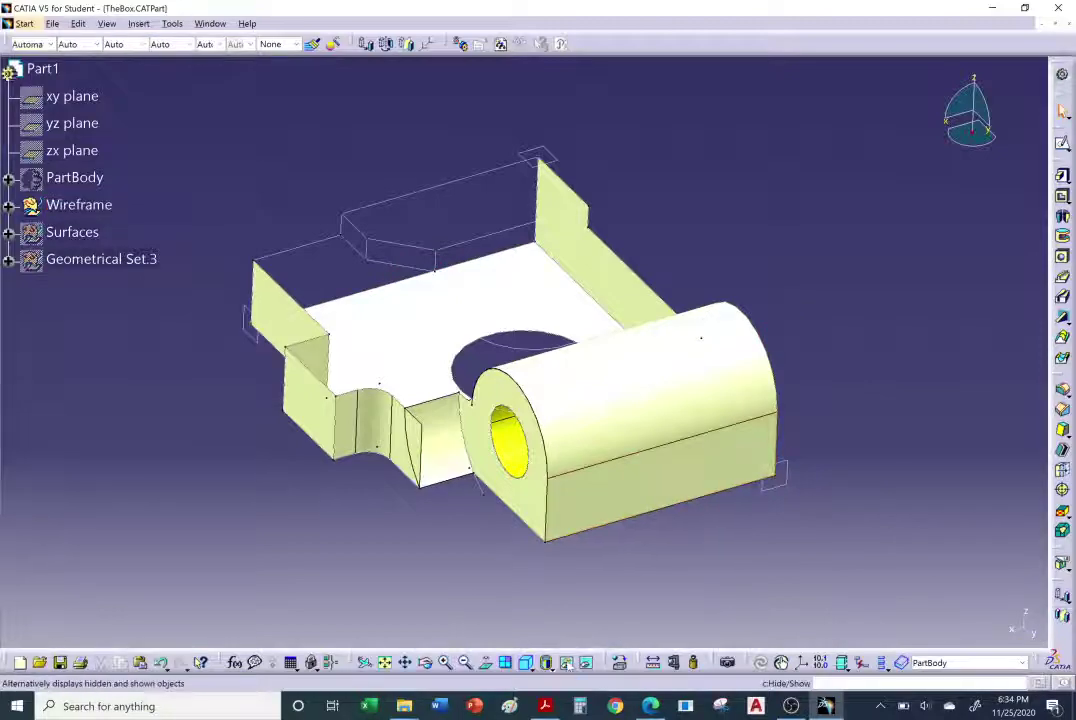
Hide the extruded surface wrapping over the yellow cylinder.
left_click(607, 442)
middle_click_drag(636, 492, 450, 325)
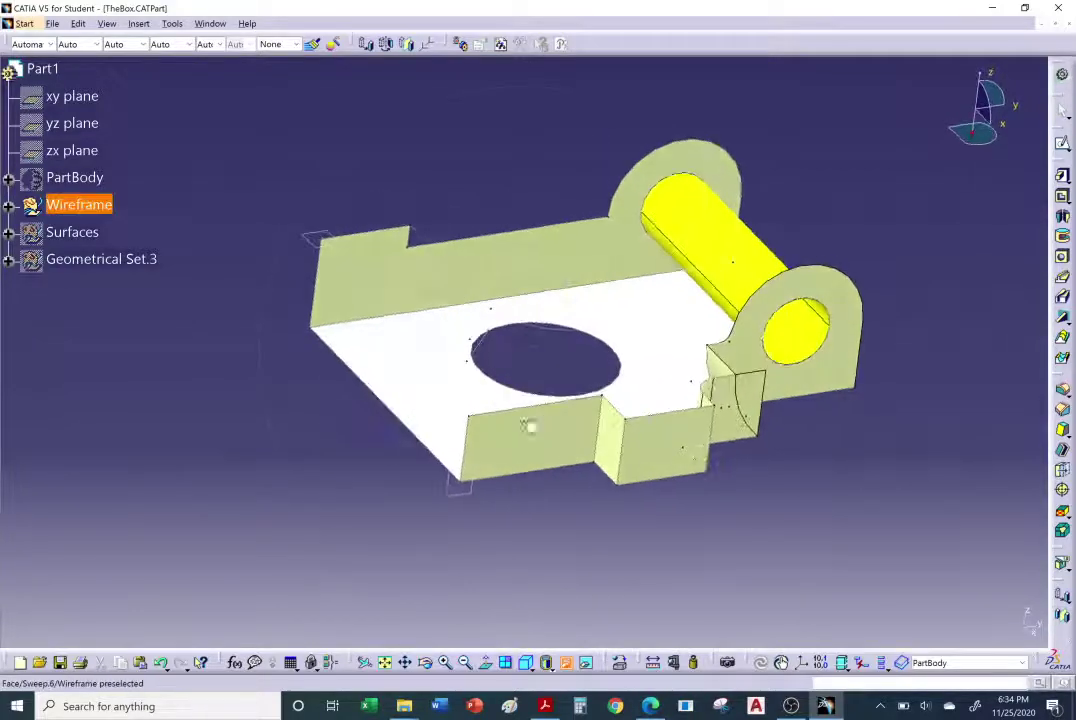
Set the Wireframe set's lines and curves to cyan with thickness 4: 0.03937 in.
right_click(117, 206)
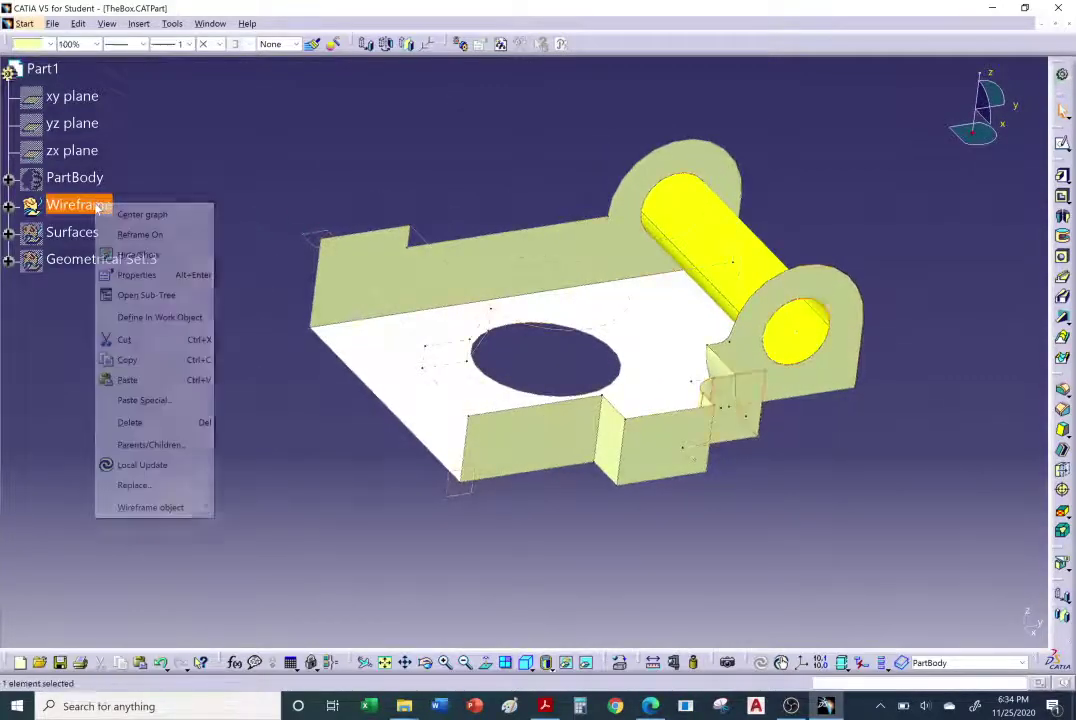
left_click(110, 274)
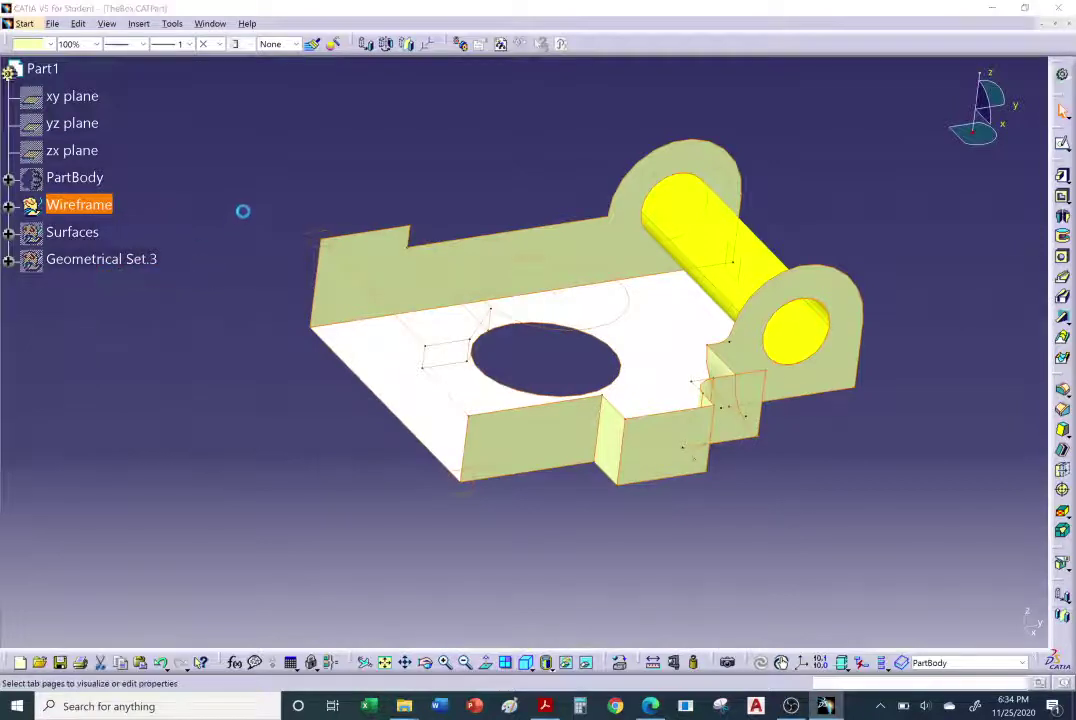
left_click(884, 126)
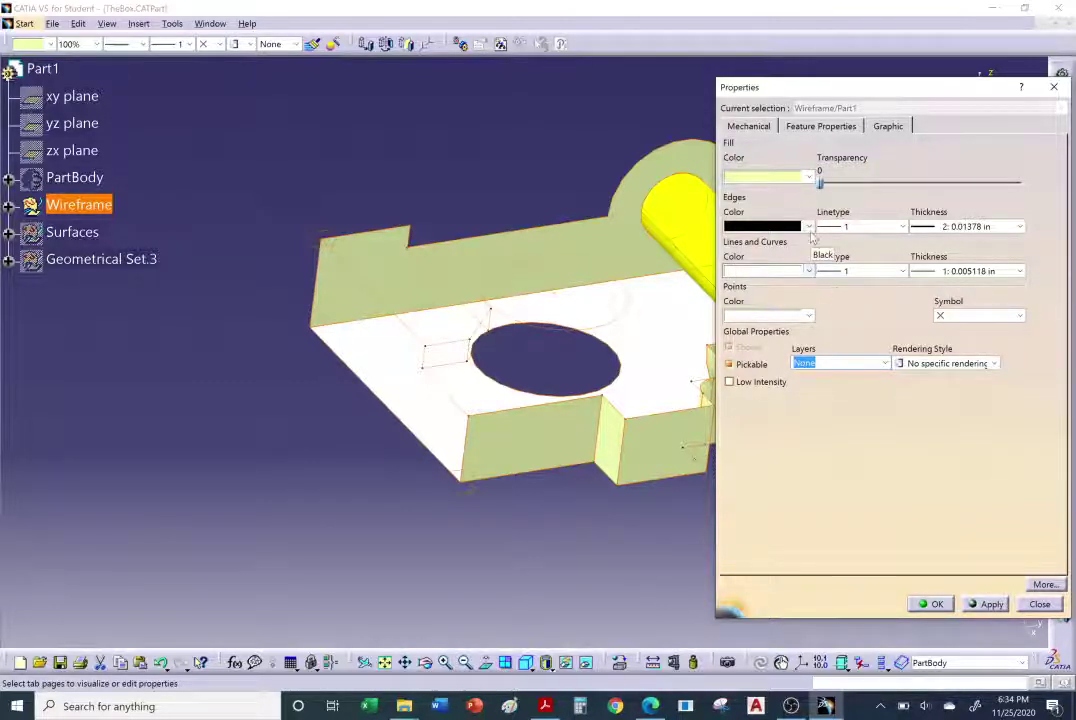
left_click(809, 271)
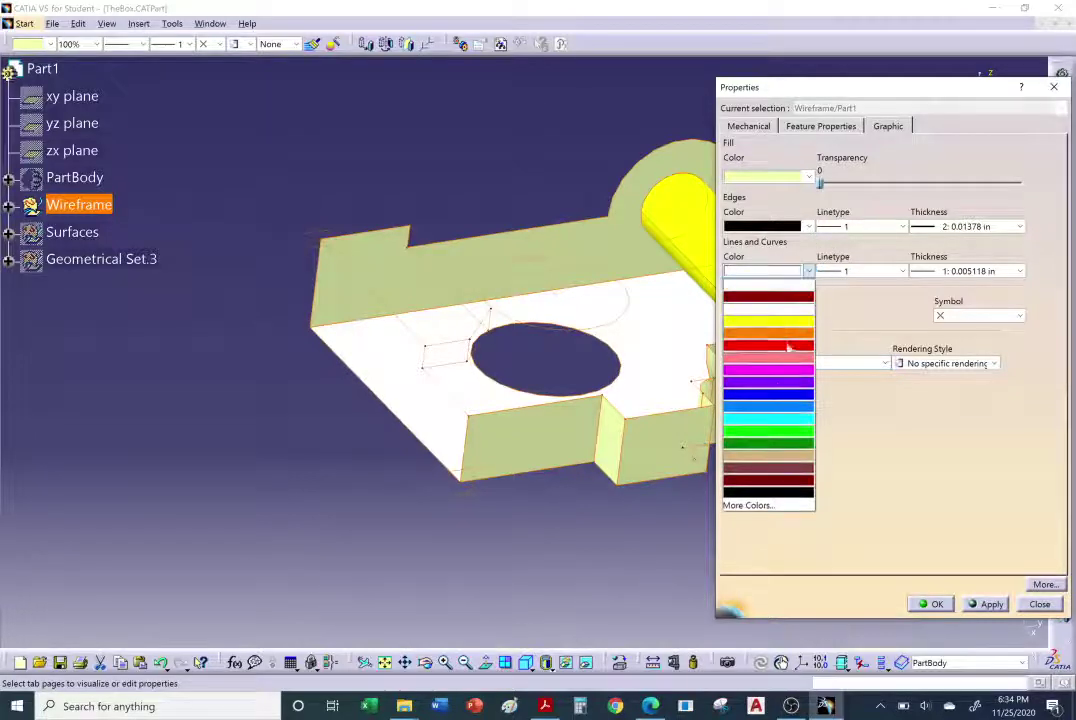
left_click(782, 420)
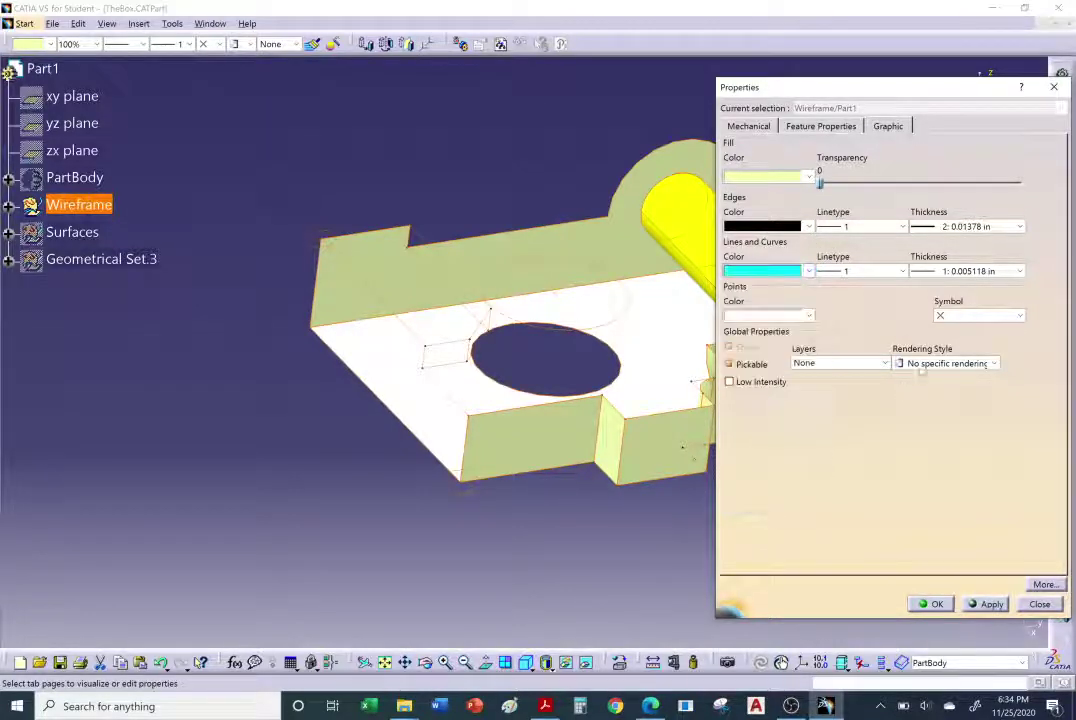
left_click(970, 272)
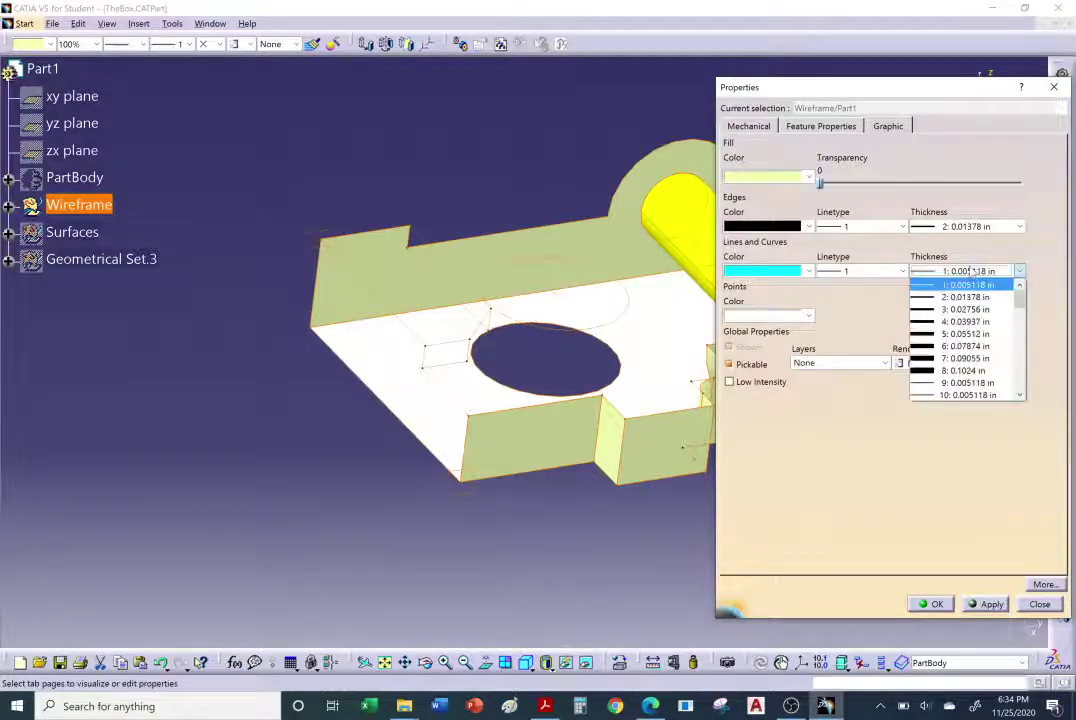
left_click(960, 322)
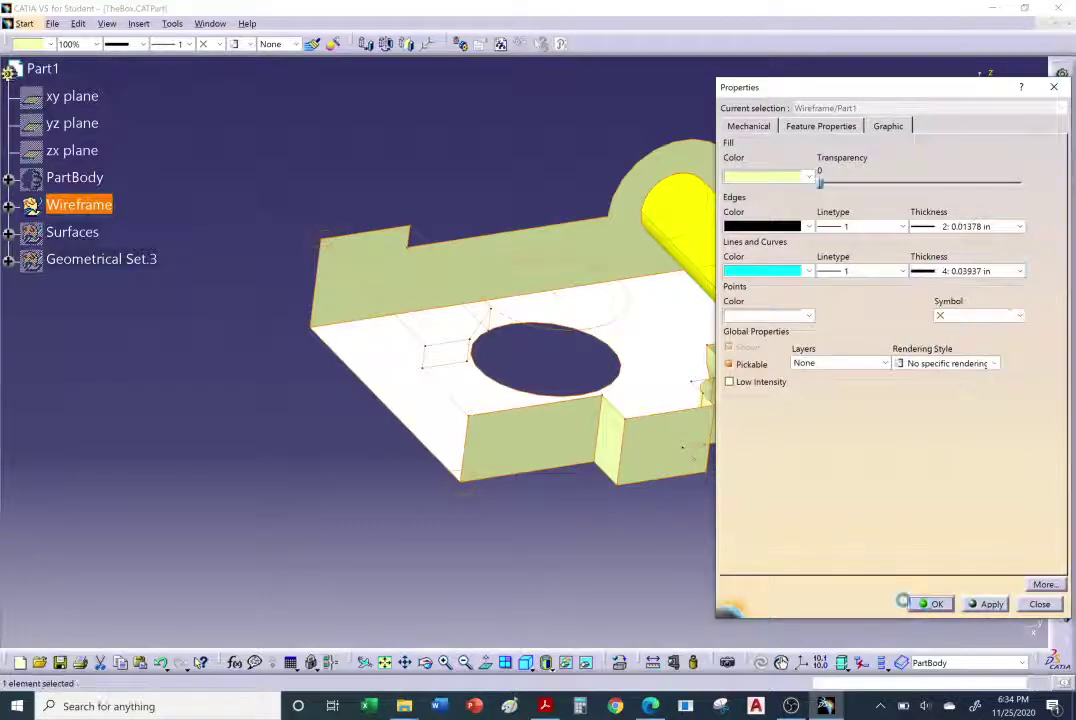
left_click(930, 604)
Examine from several angles how the cyan wireframe curves bound the box's side walls, base, circular opening and cylinder surfaces.
middle_click_drag(571, 557, 365, 305)
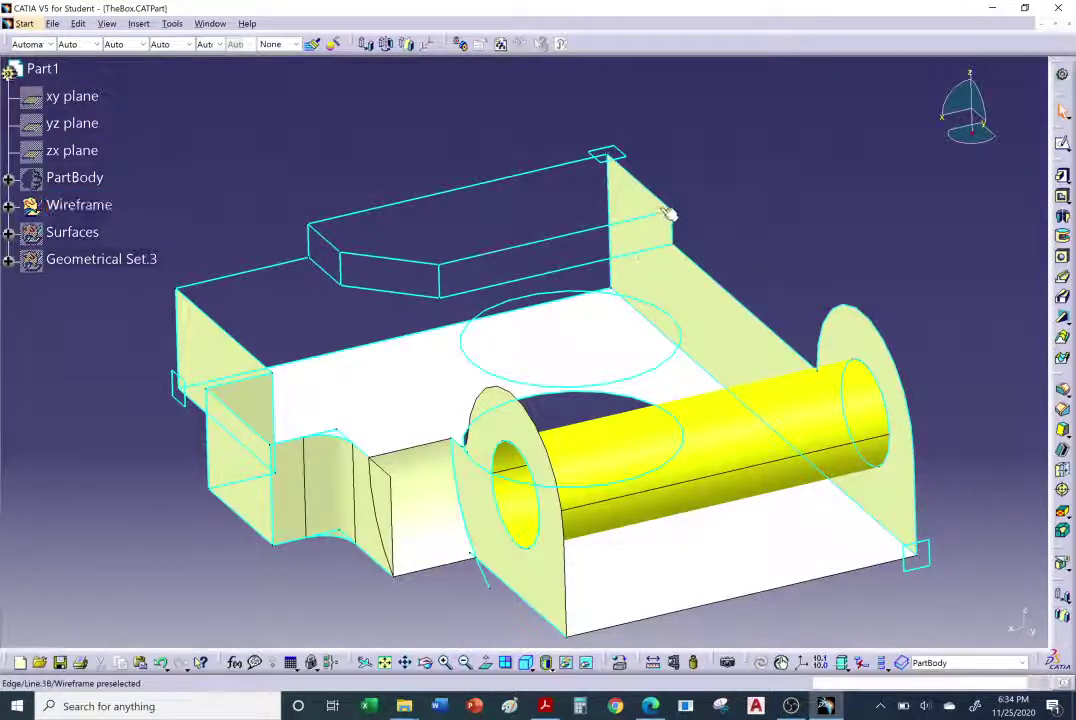
middle_click_drag(485, 175, 658, 282)
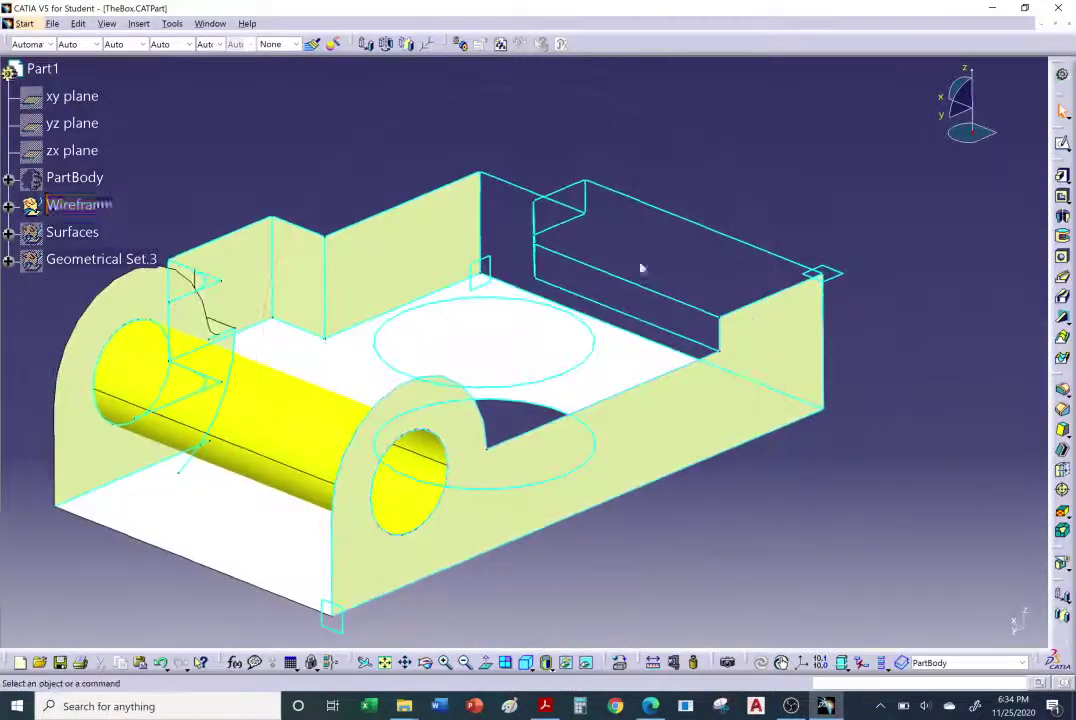
left_click(758, 333)
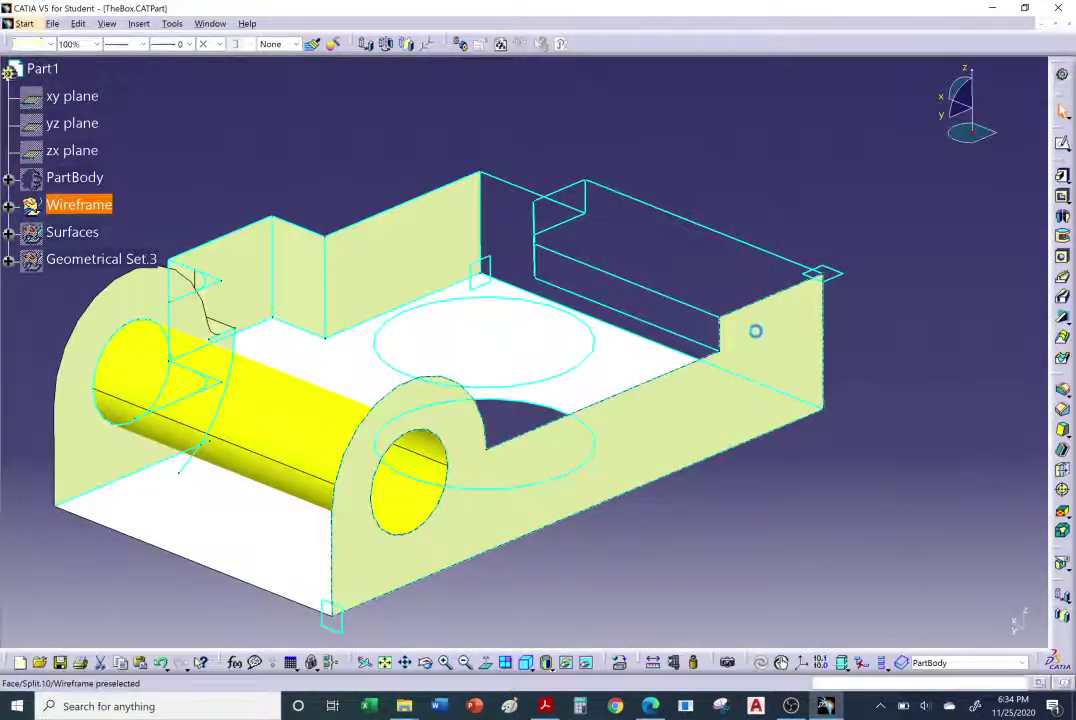
middle_click_drag(571, 198, 596, 408)
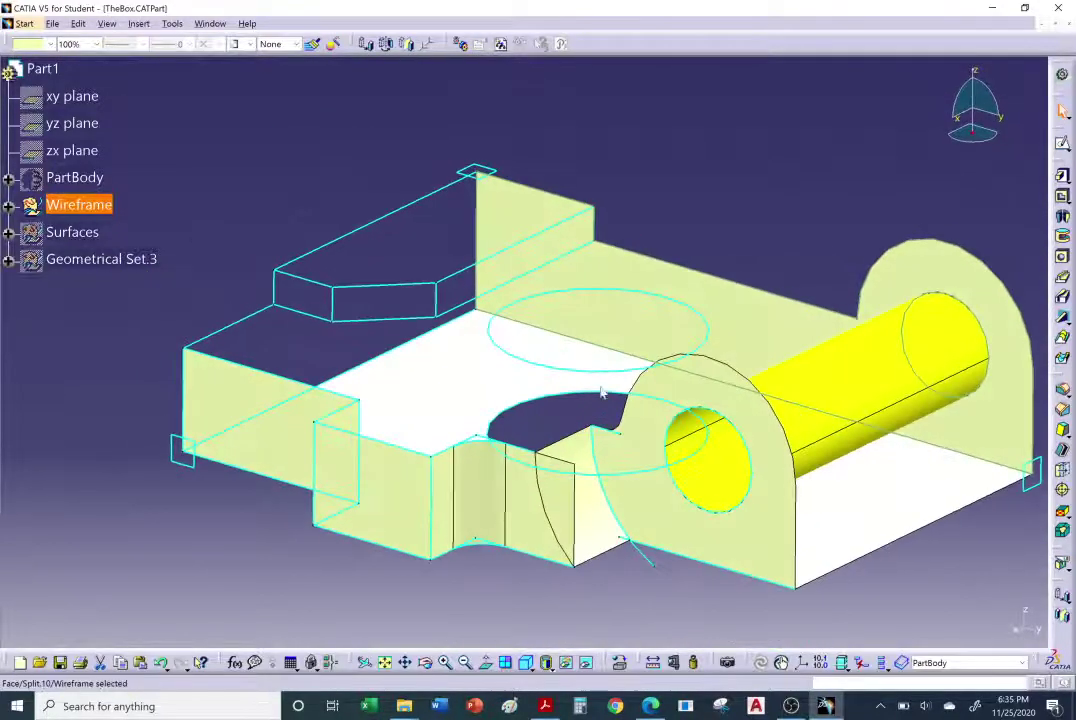
middle_click_drag(632, 444, 617, 438)
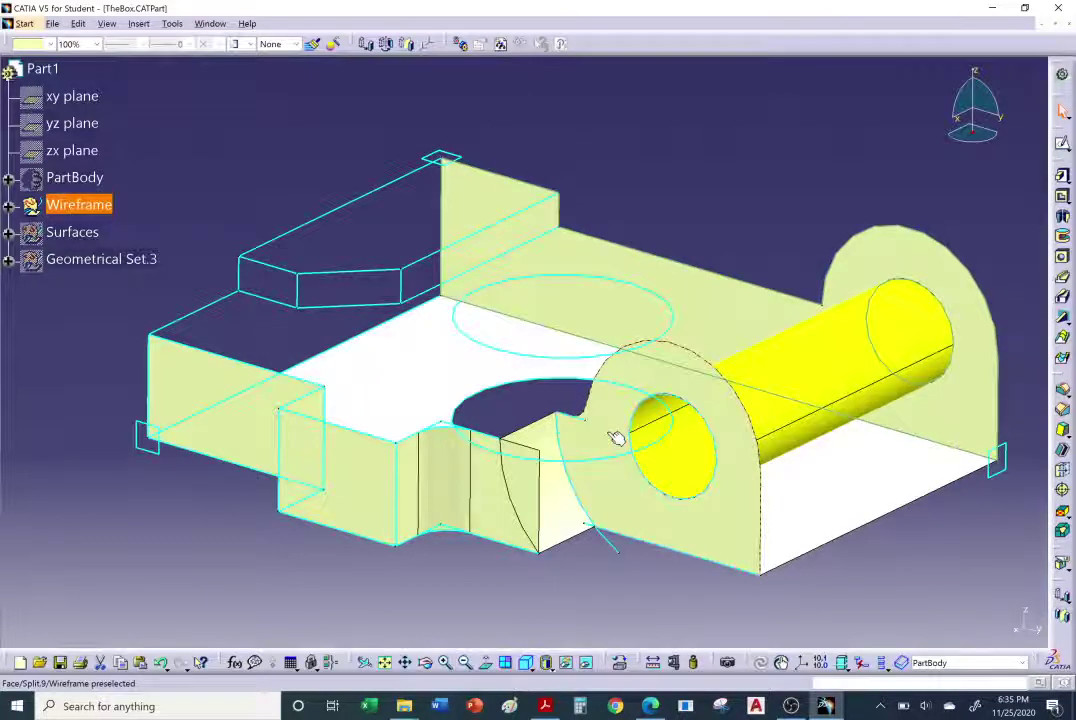
left_click(578, 230)
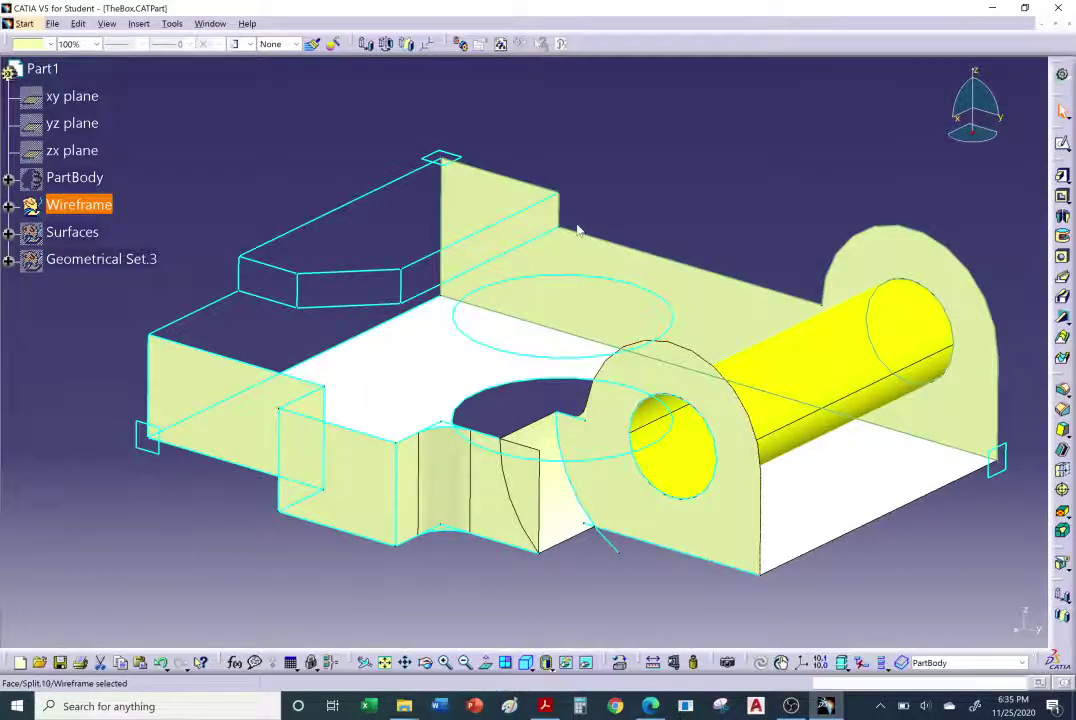
middle_click_drag(678, 235, 660, 230)
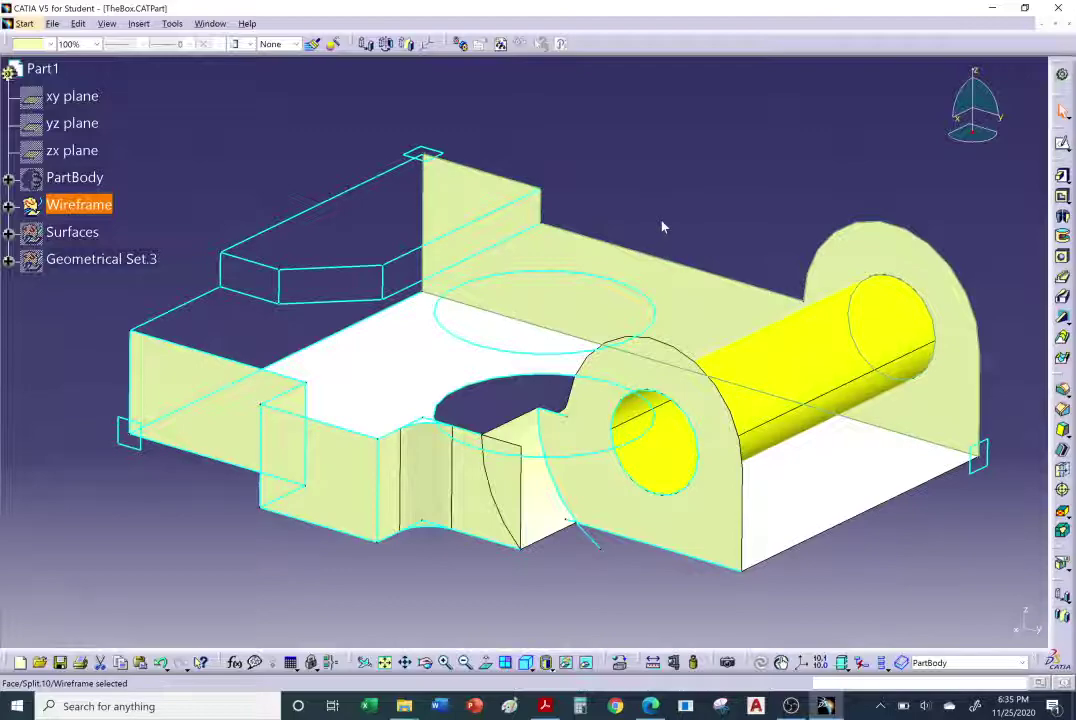
middle_click_drag(543, 331, 506, 378)
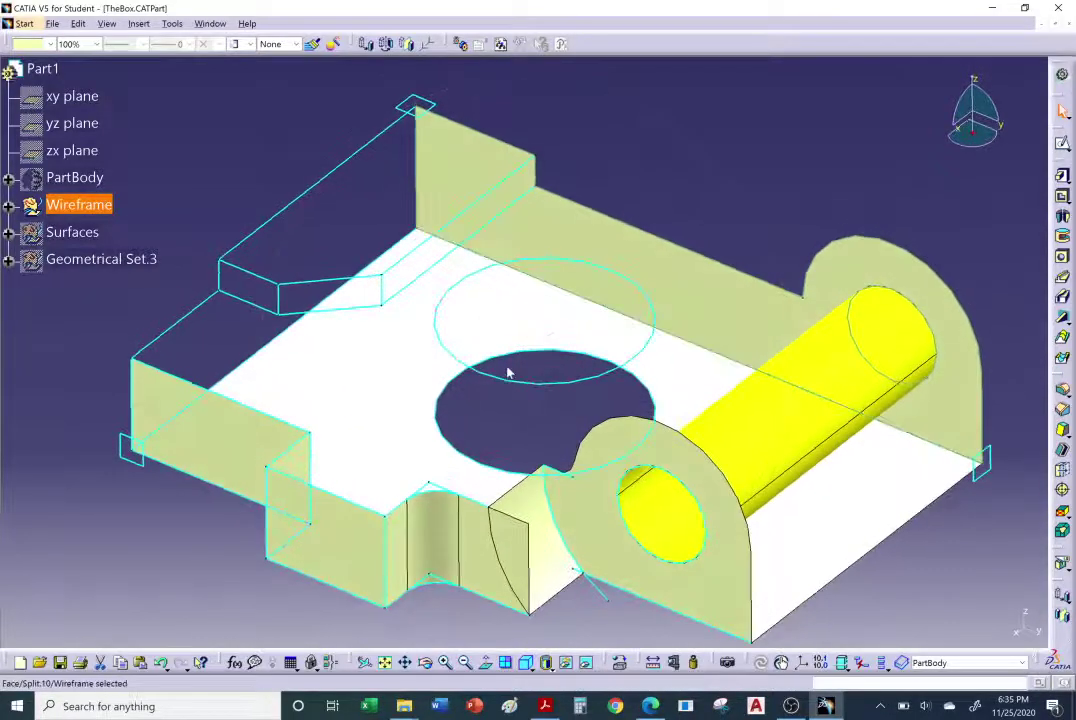
middle_click_drag(518, 438, 728, 292)
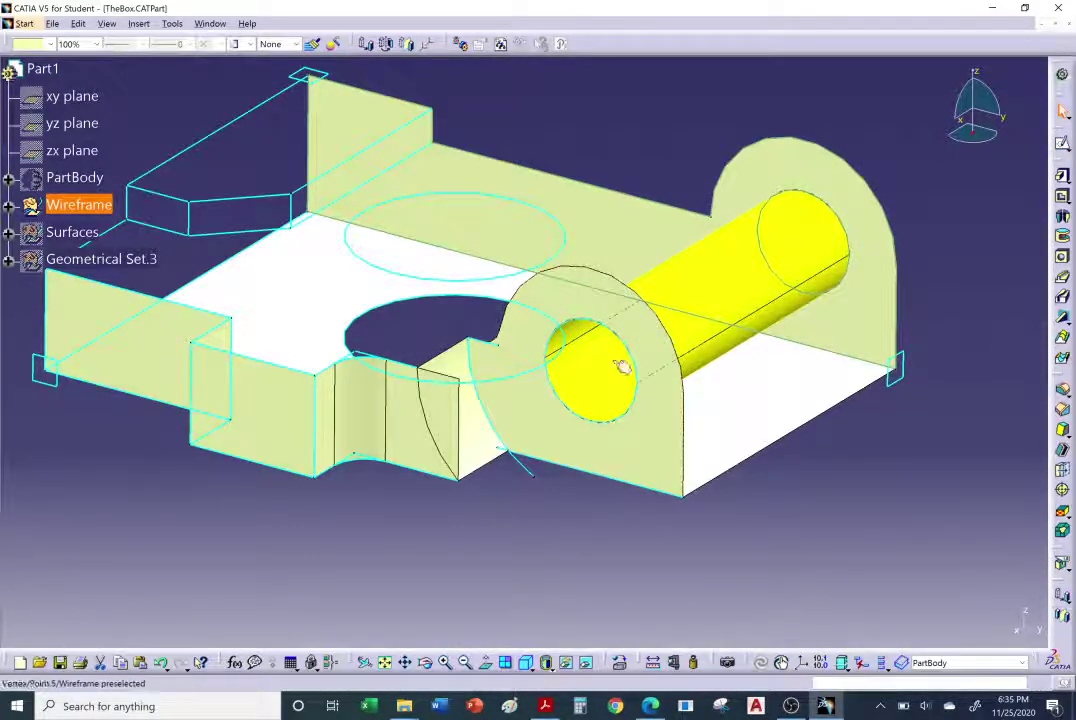
middle_click_drag(827, 234, 549, 350)
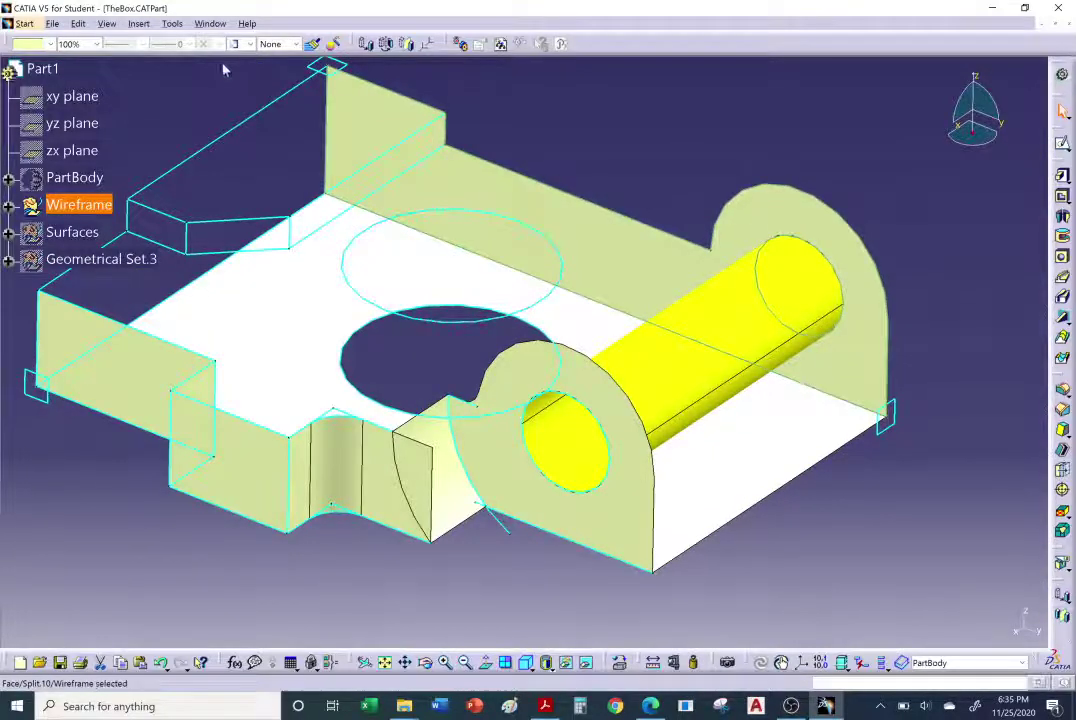
Create a new part named Part13 with hybrid design enabled and no geometrical set.
left_click(52, 23)
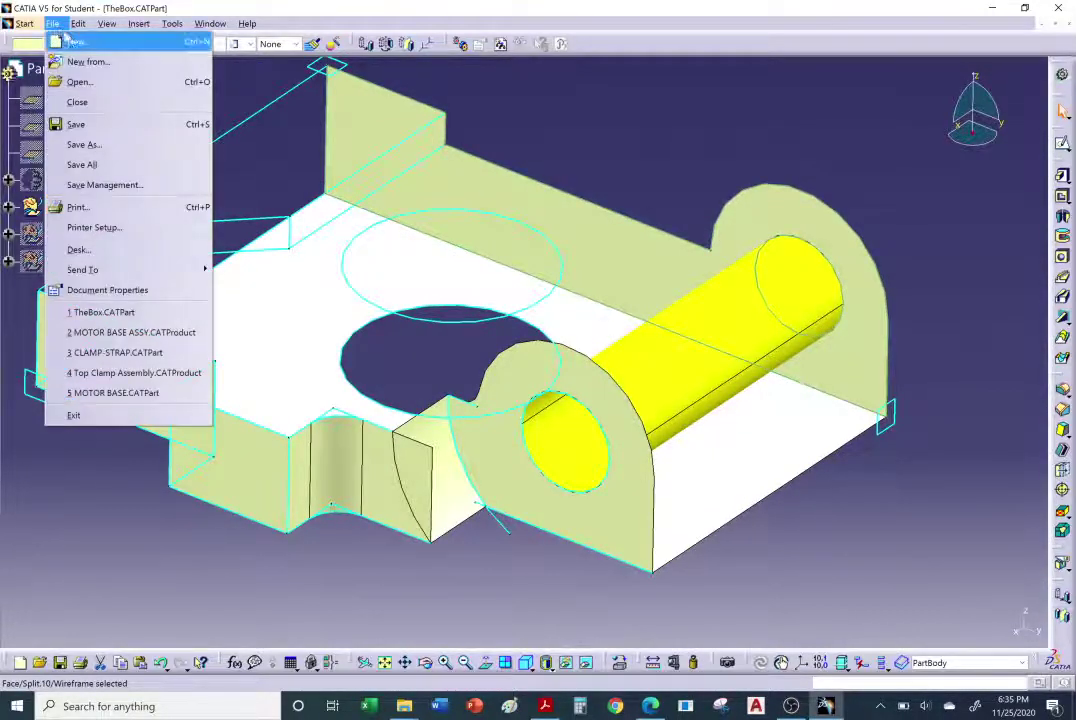
left_click(62, 41)
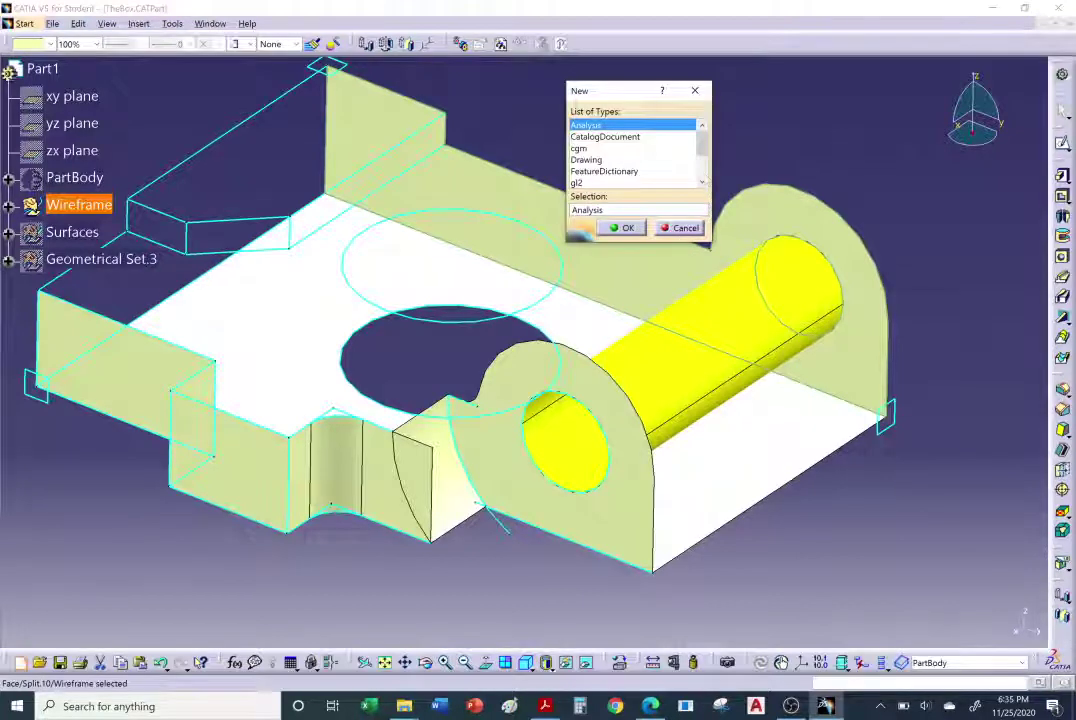
scroll(603, 160, "down", 2)
left_click(579, 136)
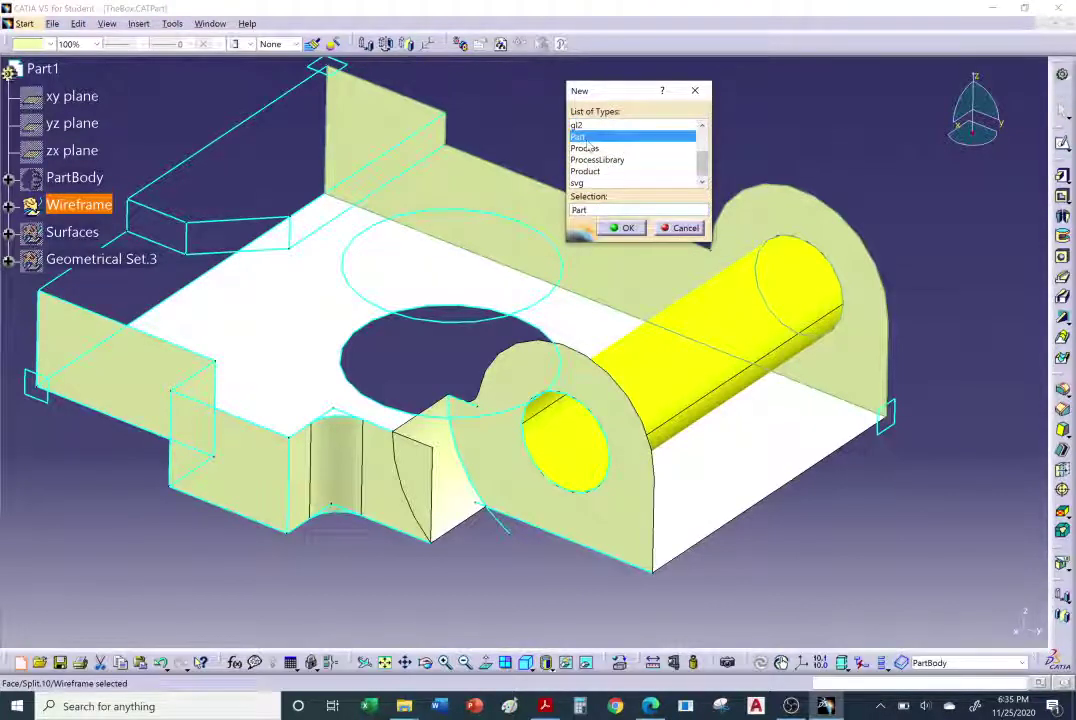
left_click(622, 228)
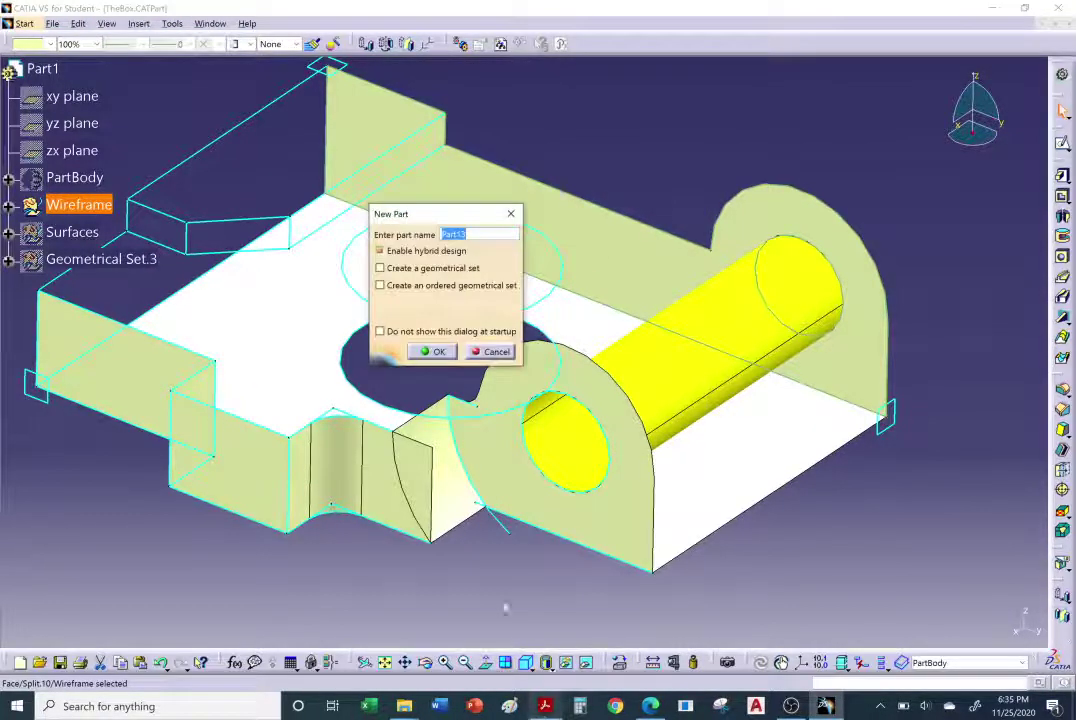
left_click(432, 351)
Switch to Adobe Acrobat Reader to review the Using Boolean Operations slide, and return to CATIA.
left_click(545, 706)
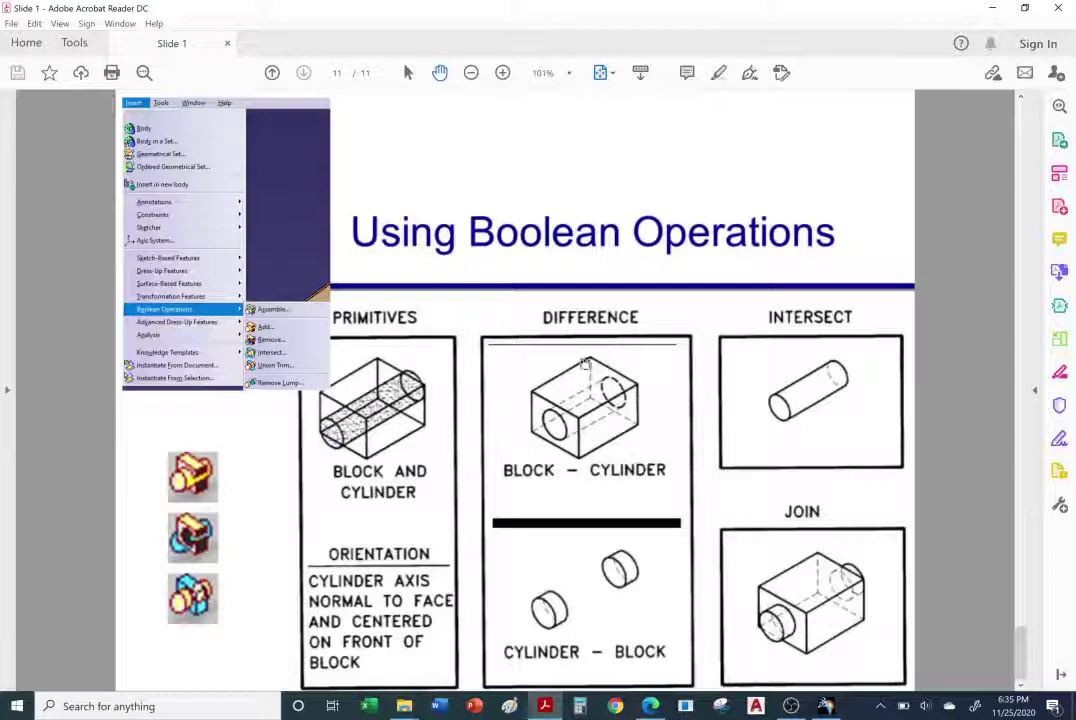
left_click(825, 706)
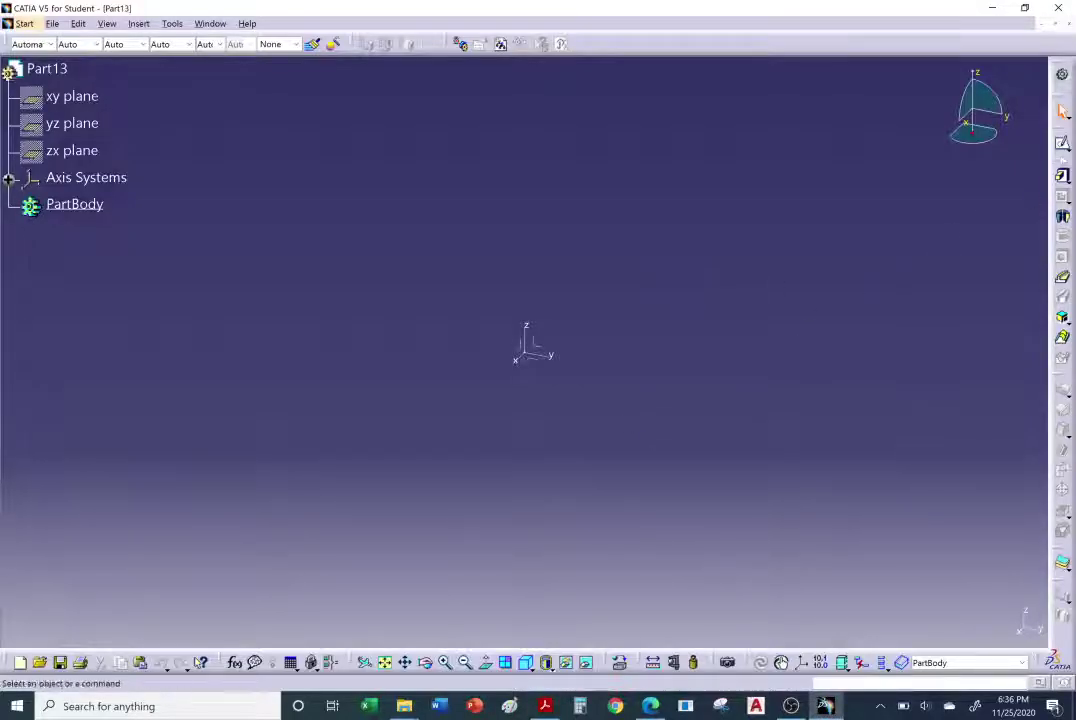
Sketch a centered rectangle about the origin on the xy plane and exit the sketch.
left_click(1062, 143)
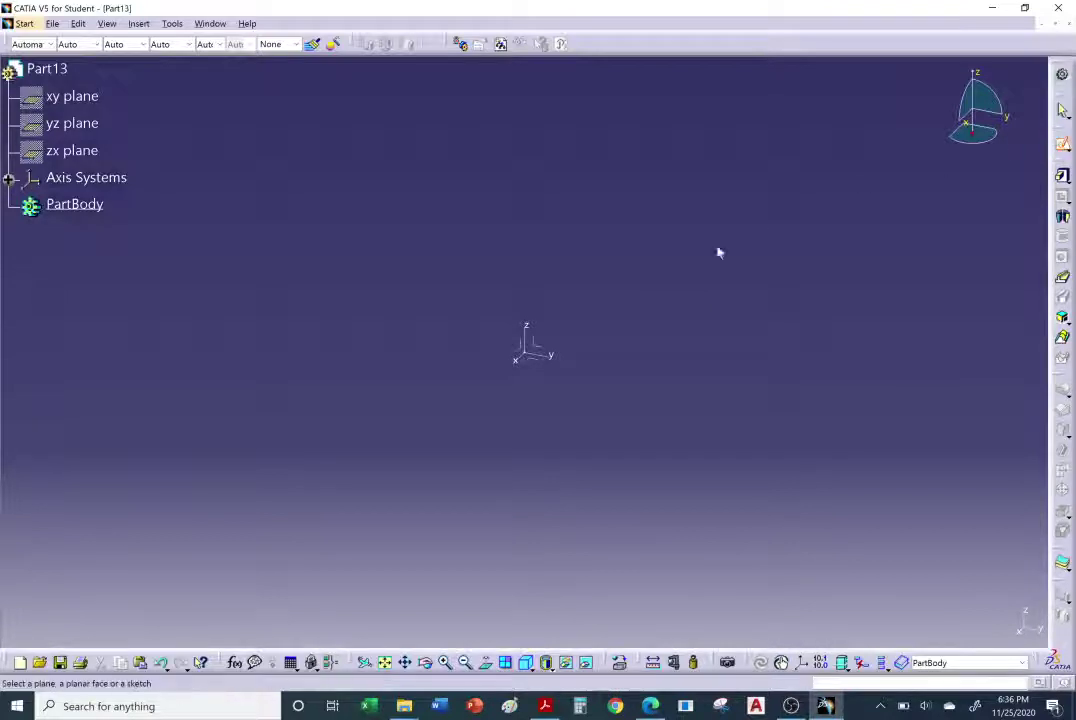
left_click(544, 362)
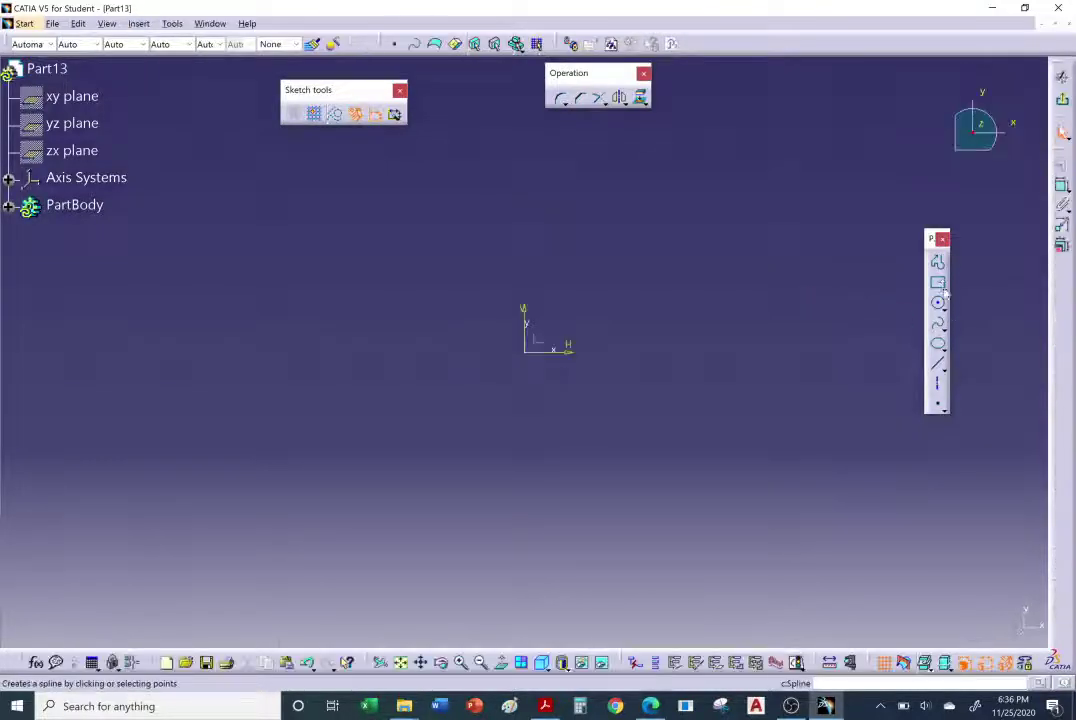
left_click(941, 285)
left_click(1041, 299)
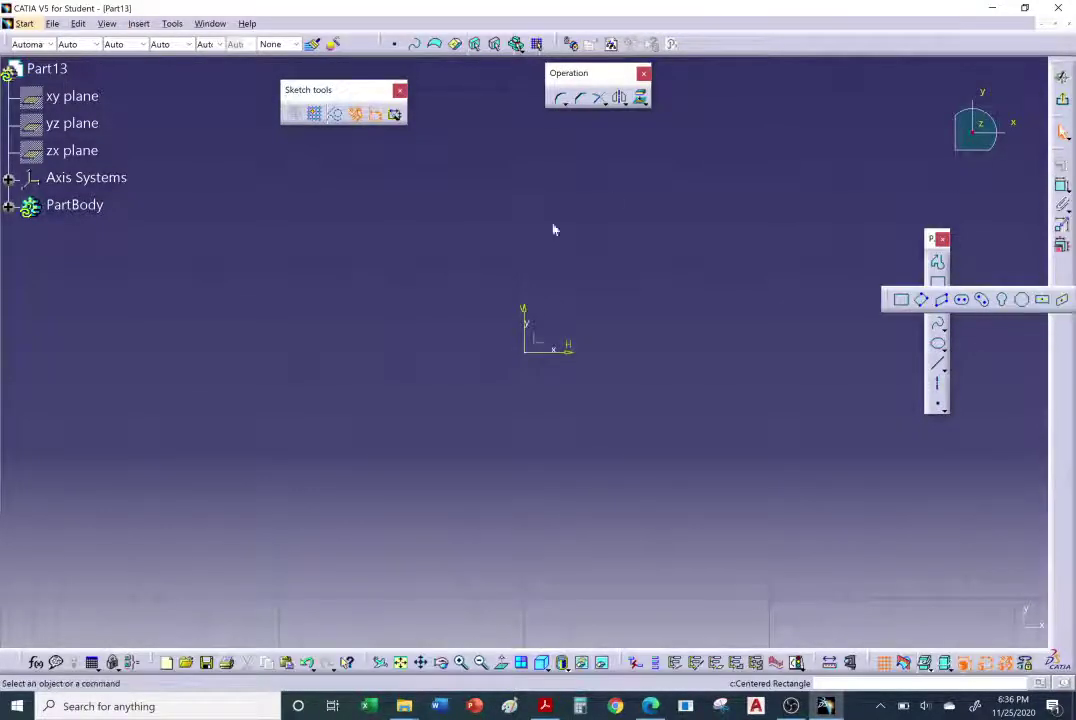
left_click(533, 355)
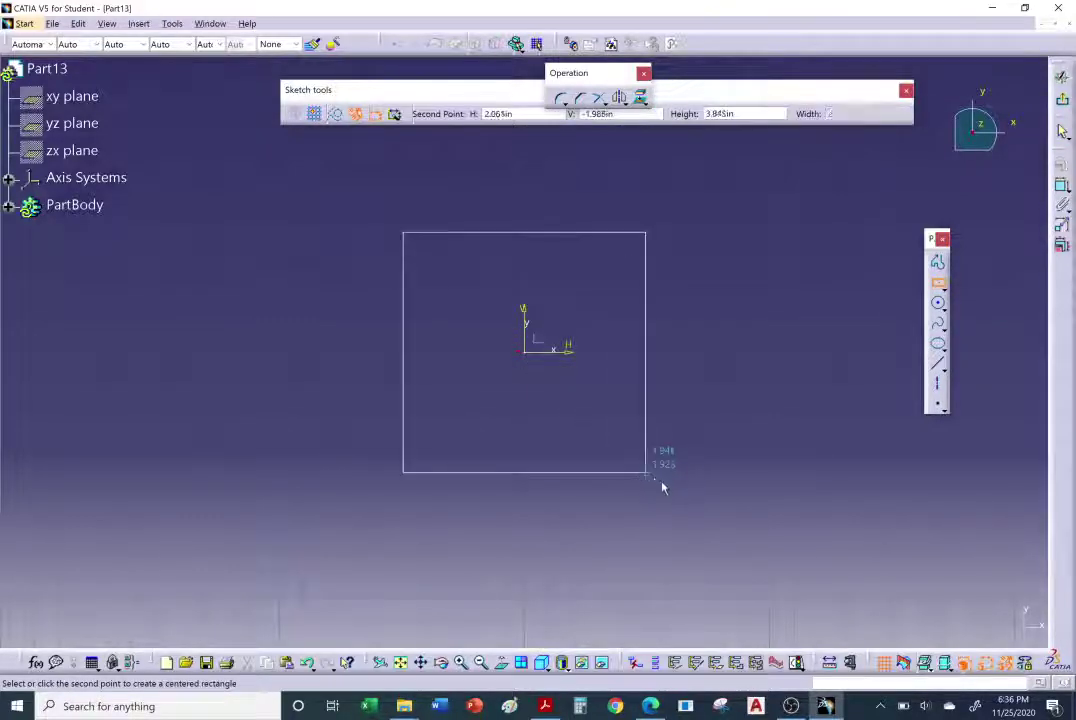
left_click(712, 530)
left_click(1063, 101)
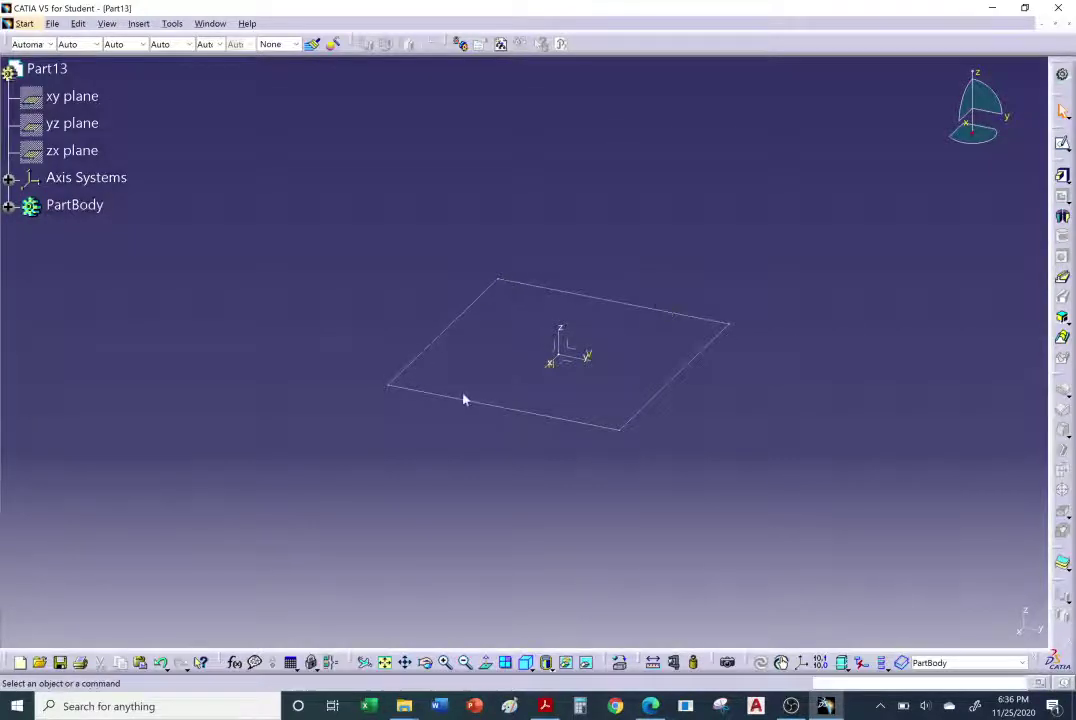
Pad the centered rectangle into a block with a length of 2 in and mirrored extent.
mouse_move(468, 398)
middle_mouse_down()
mouse_move(506, 439)
mouse_move(565, 420)
middle_mouse_up()
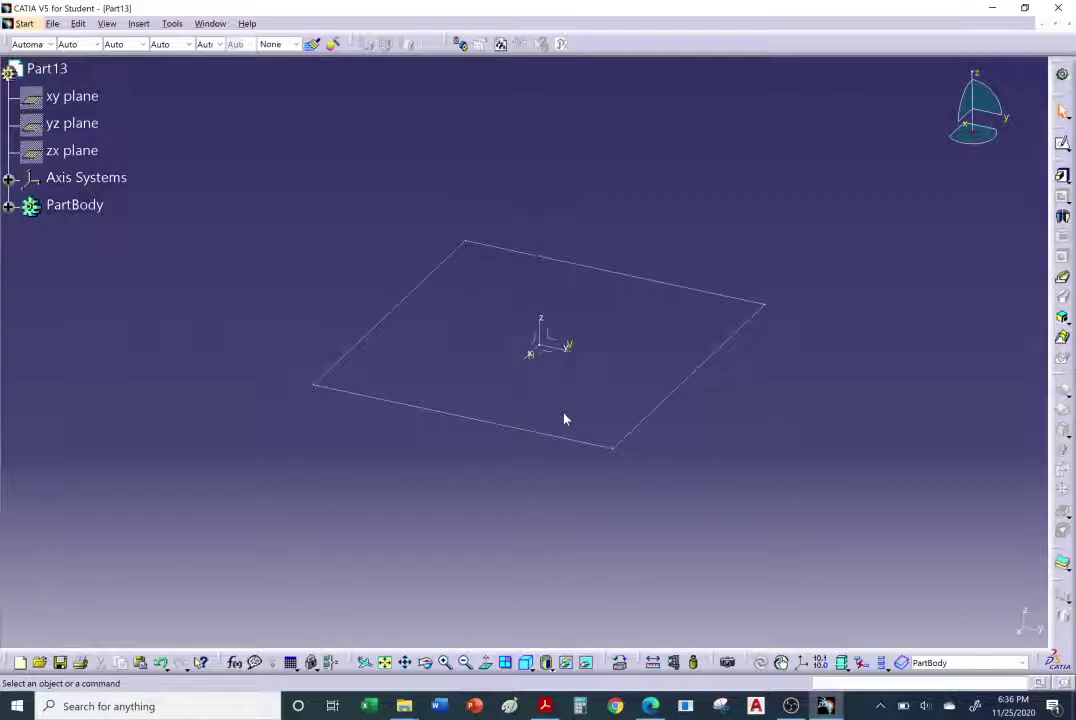
middle_click_drag(622, 442, 617, 444)
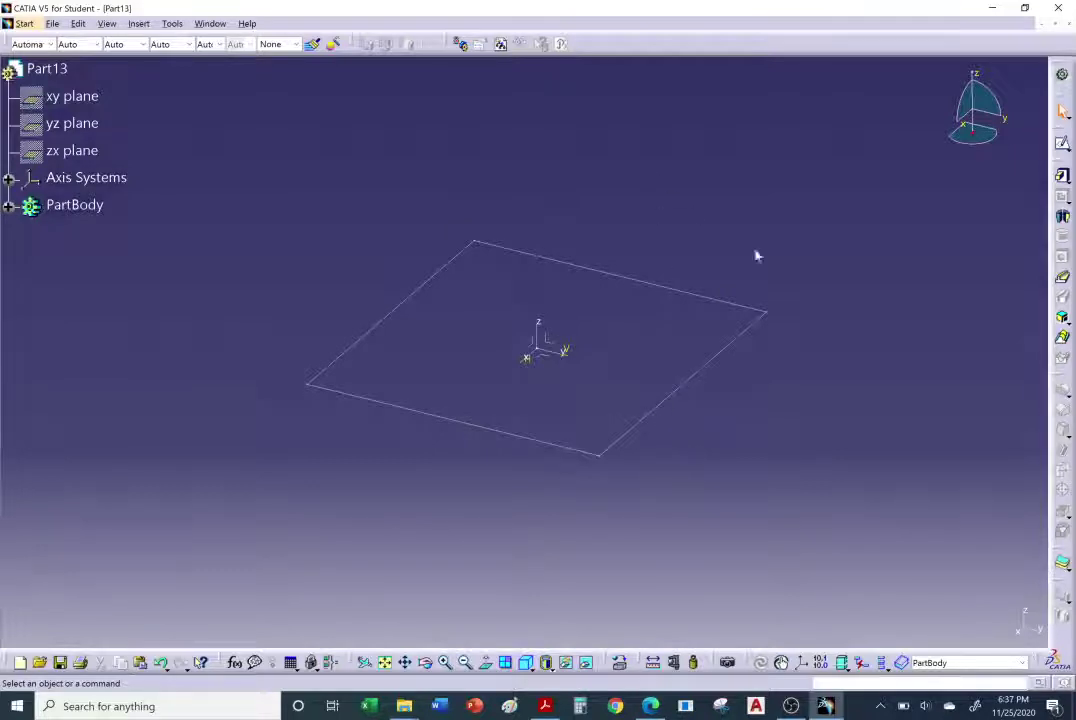
left_click(708, 298)
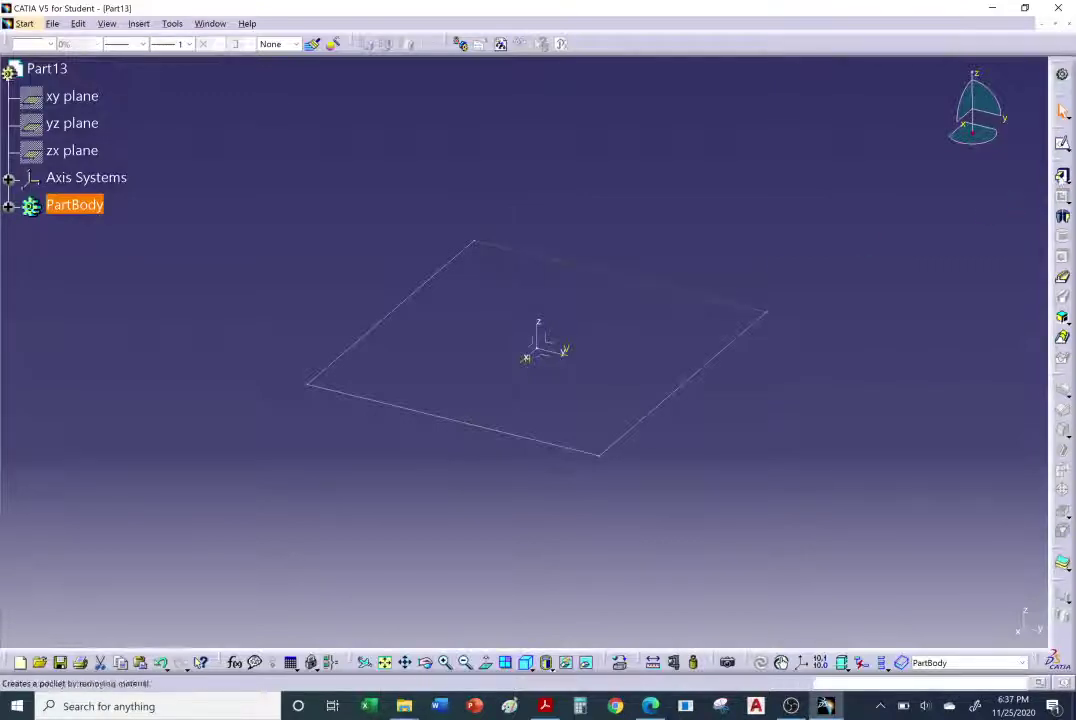
left_click(1062, 175)
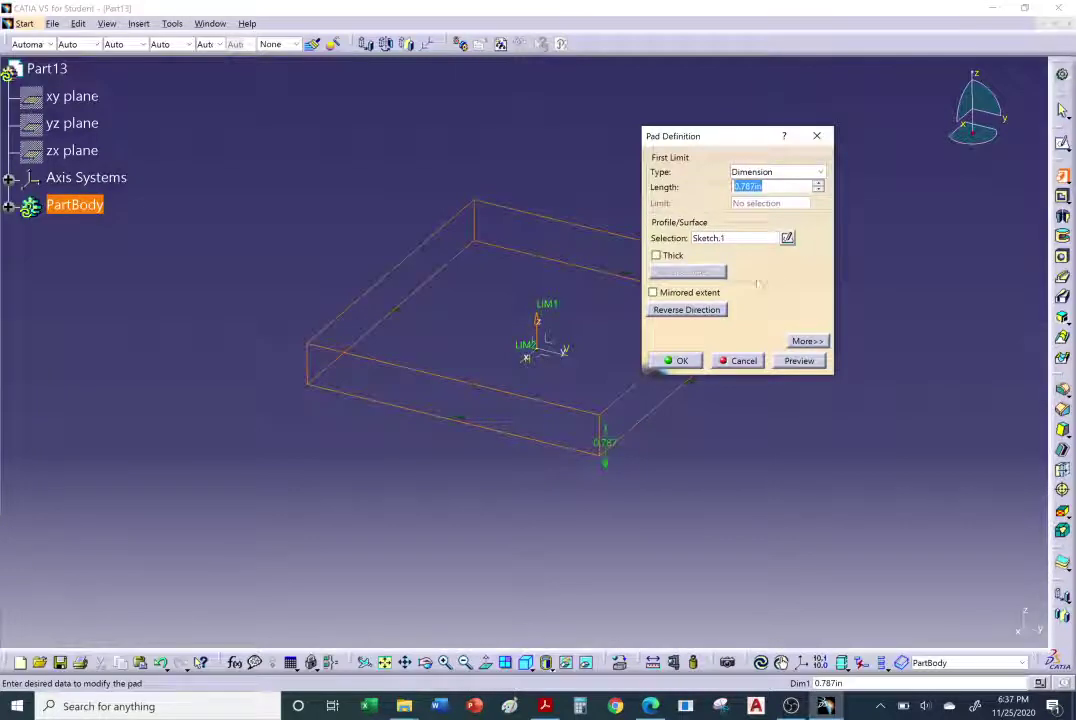
left_click(684, 294)
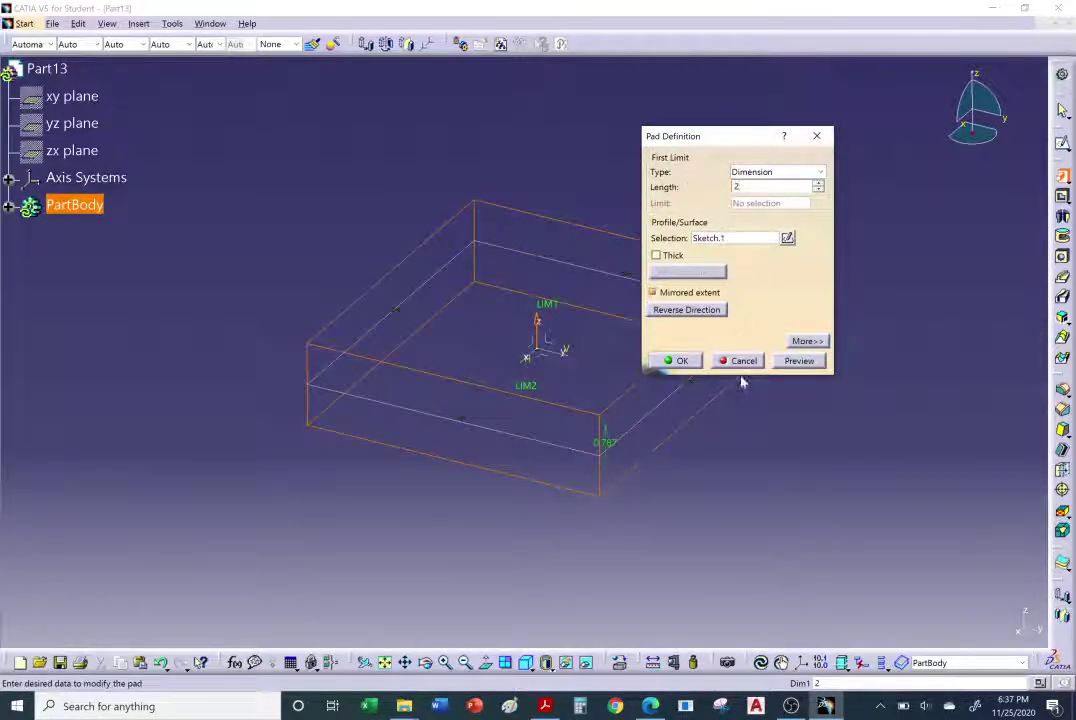
left_click(680, 361)
middle_click_drag(829, 403, 572, 372)
Change the PartBody's fill color to medium blue.
right_click(103, 207)
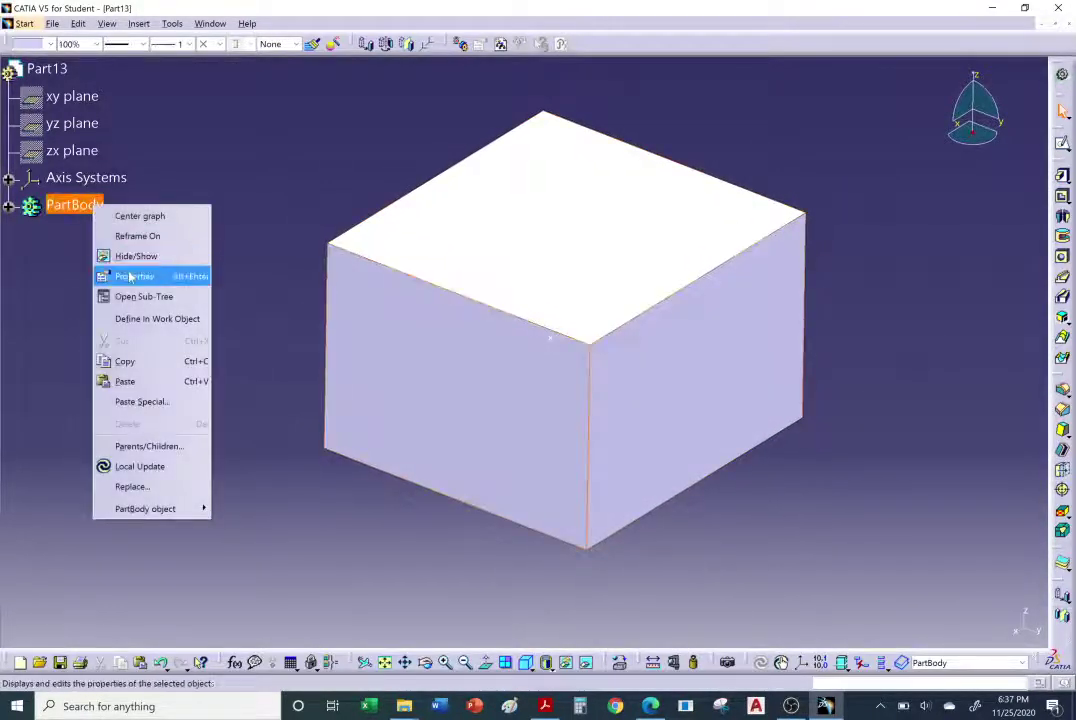
left_click(130, 276)
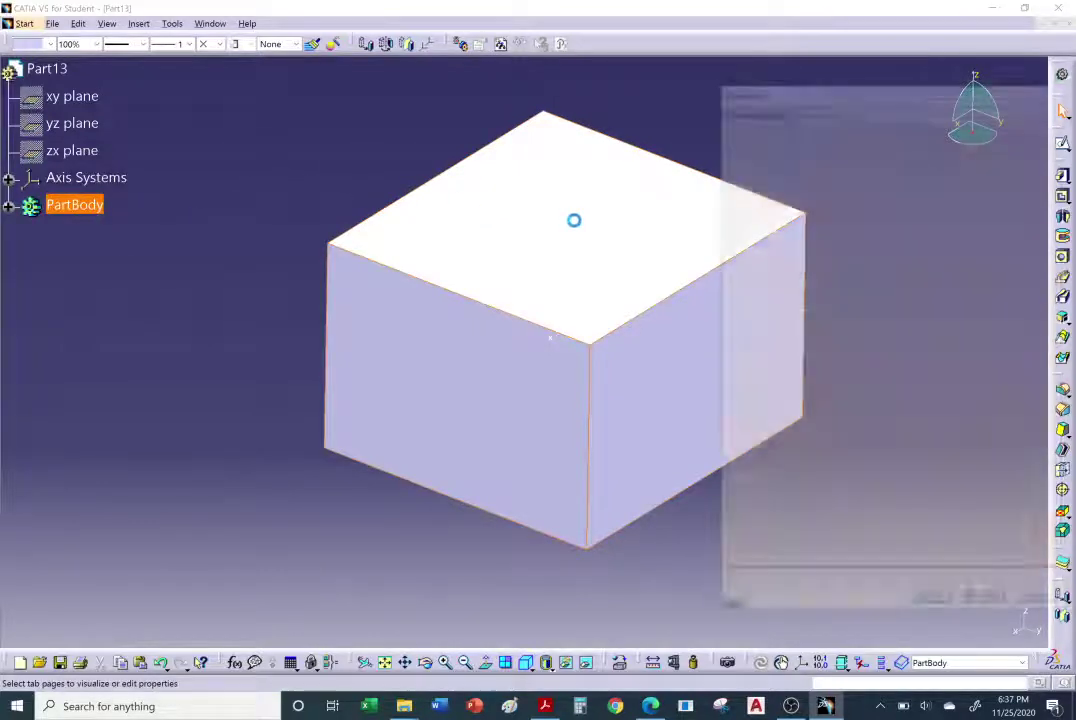
left_click(773, 176)
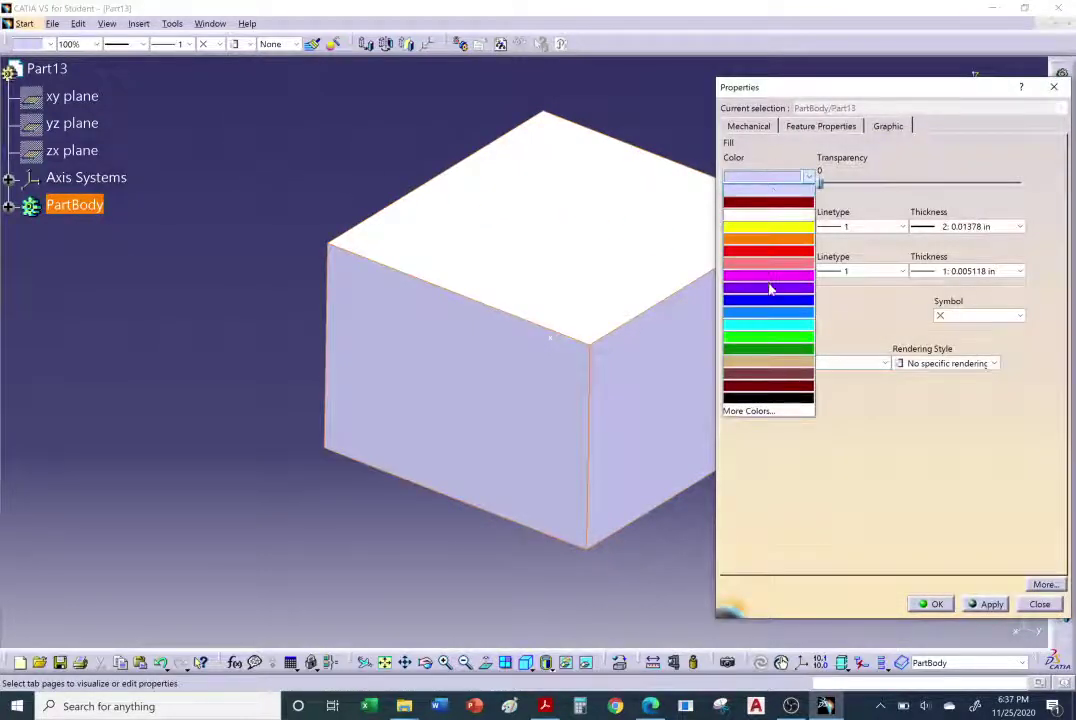
left_click(770, 315)
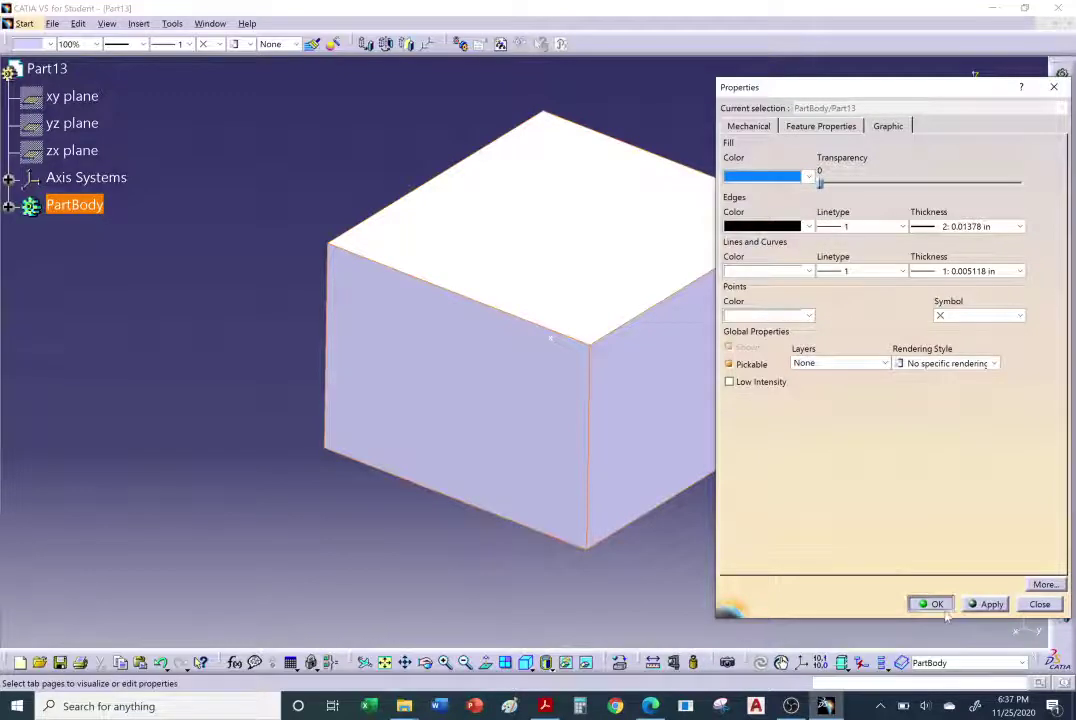
key("Return")
Insert a new body into the part and define it as the in-work object.
left_click(138, 23)
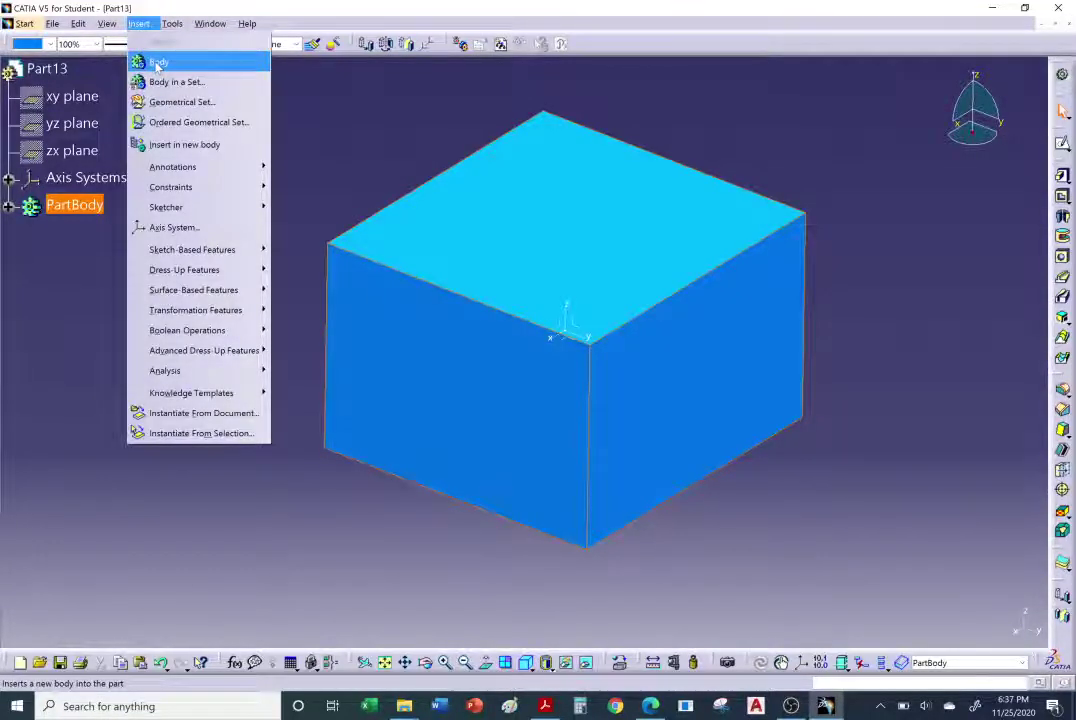
left_click(157, 63)
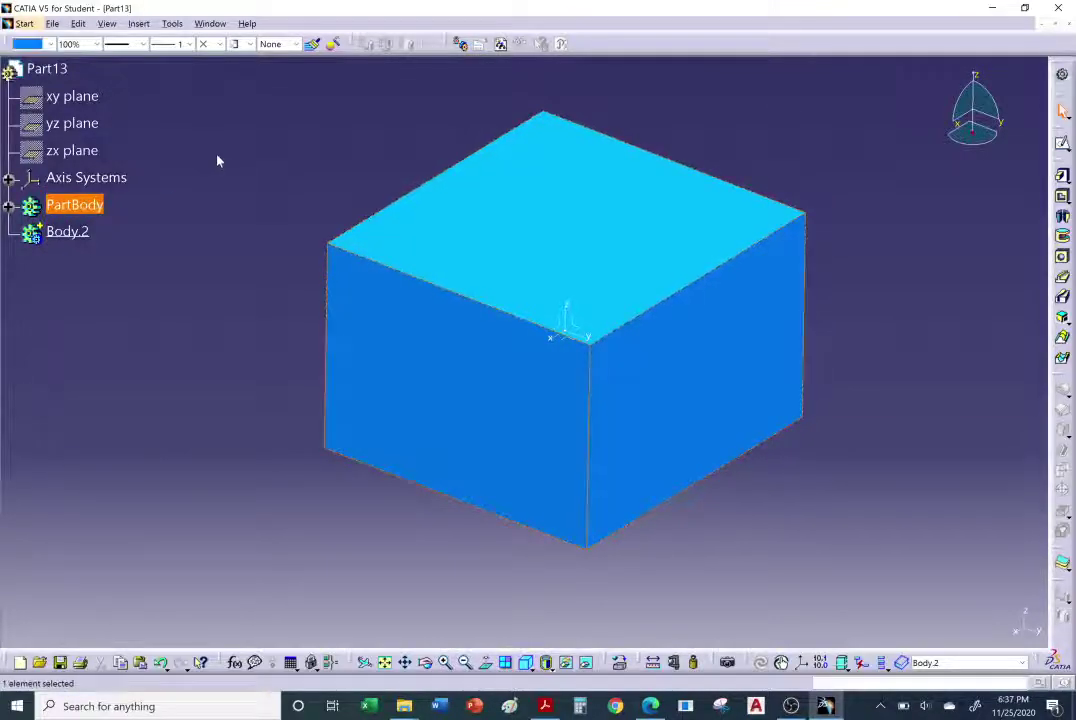
left_click(262, 157)
left_click(70, 231)
right_click(70, 231)
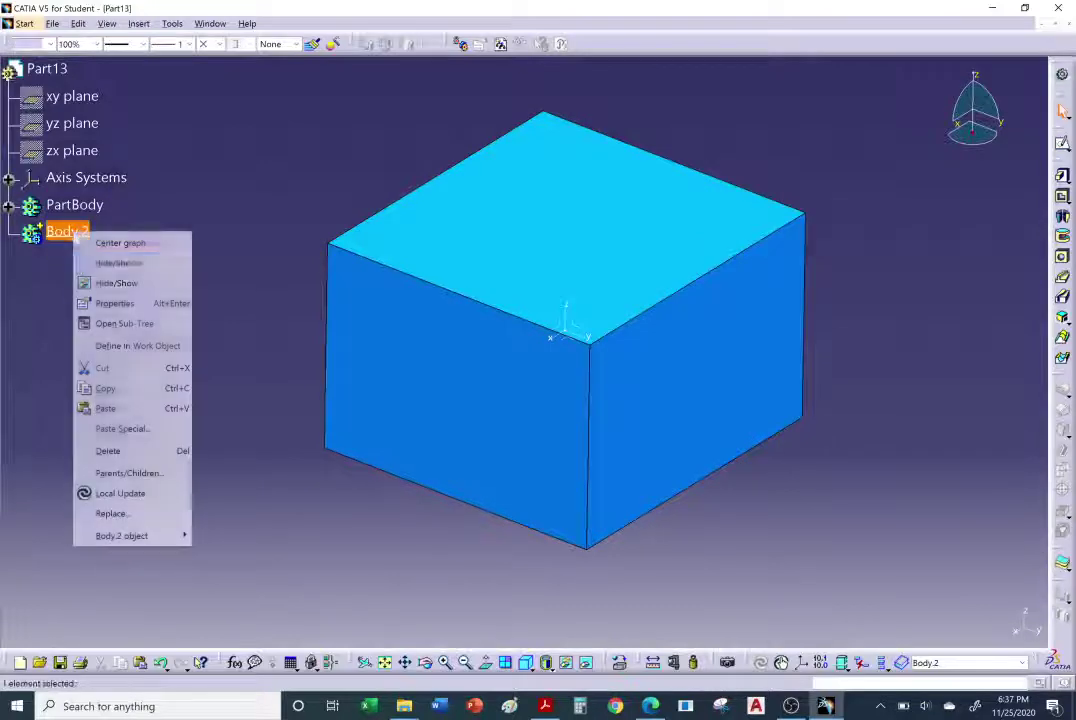
left_click(118, 346)
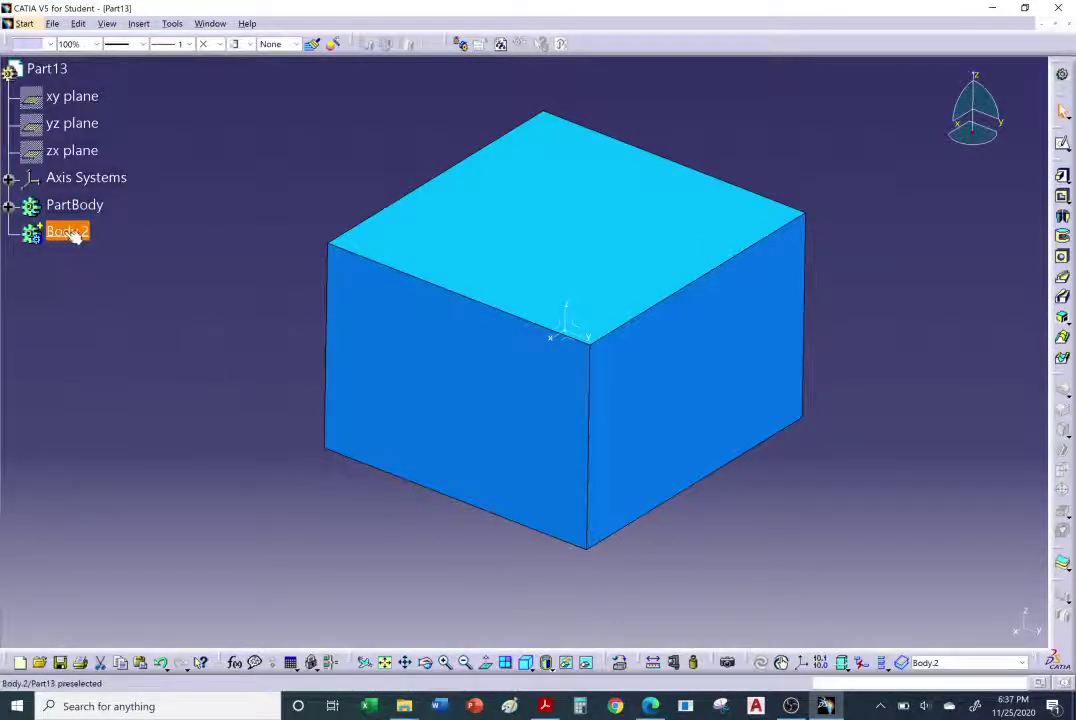
left_click(8, 204)
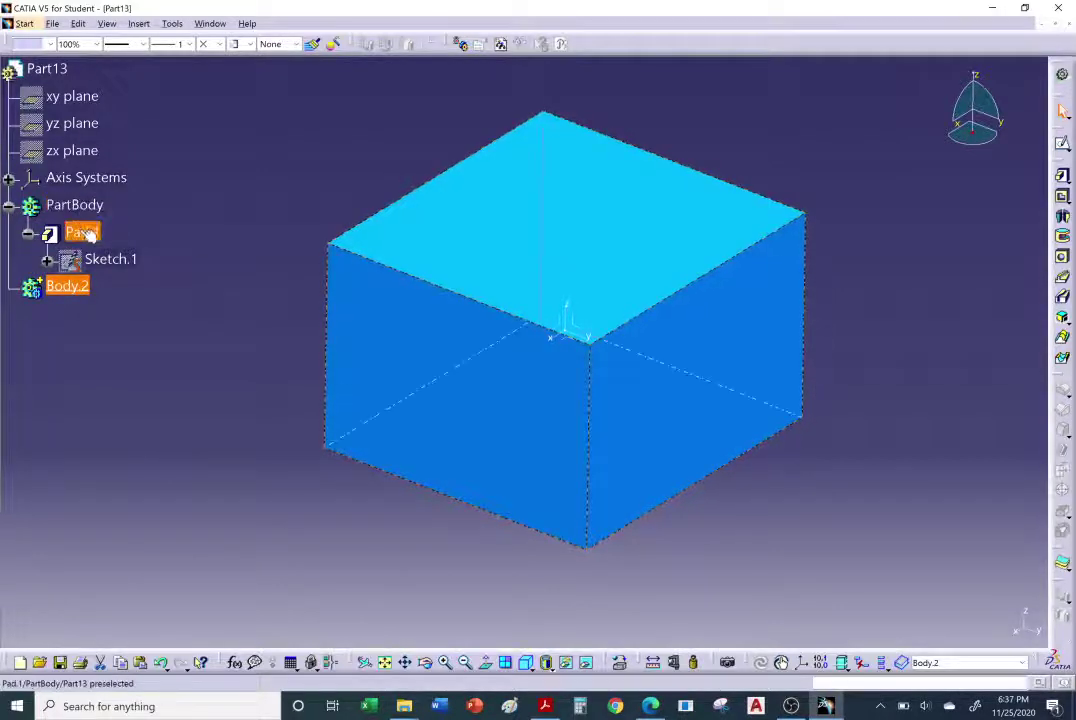
right_click(80, 289)
left_click(142, 404)
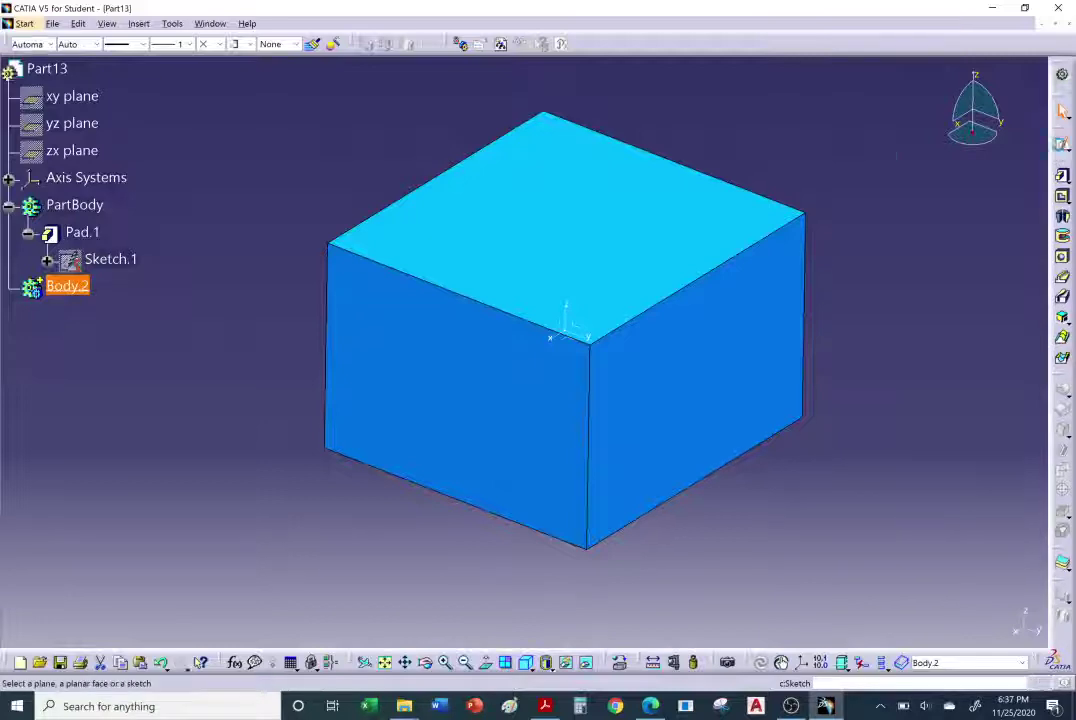
Sketch a circle centered on the origin on the yz plane in the new body and exit the sketch.
left_click(1062, 143)
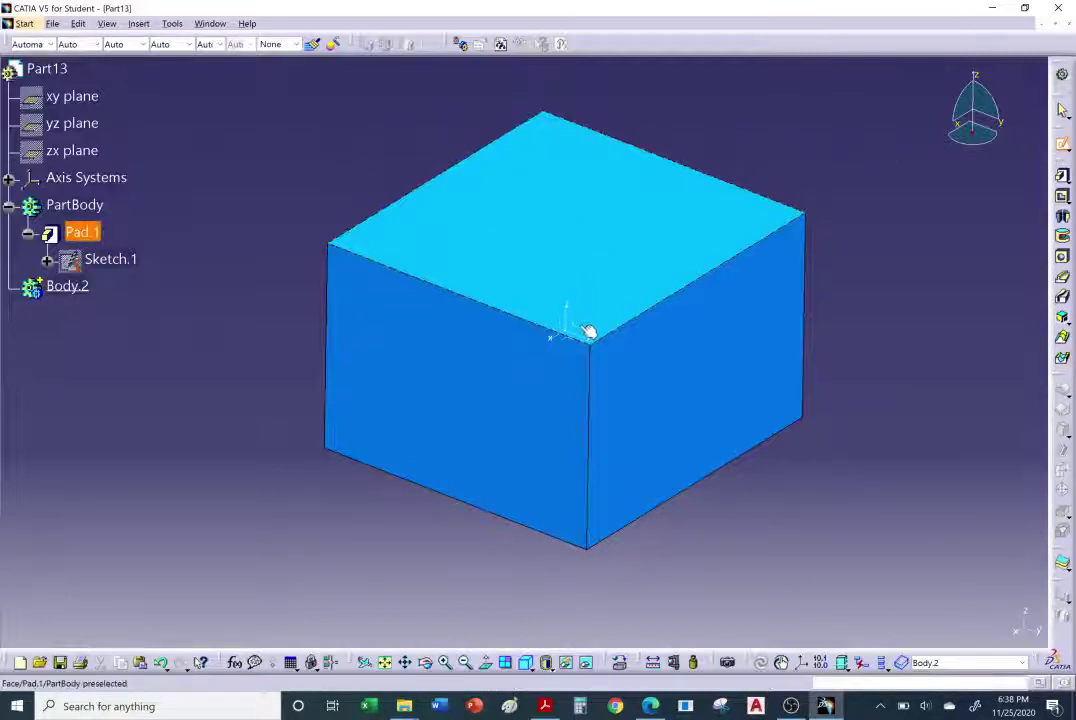
left_click(89, 124)
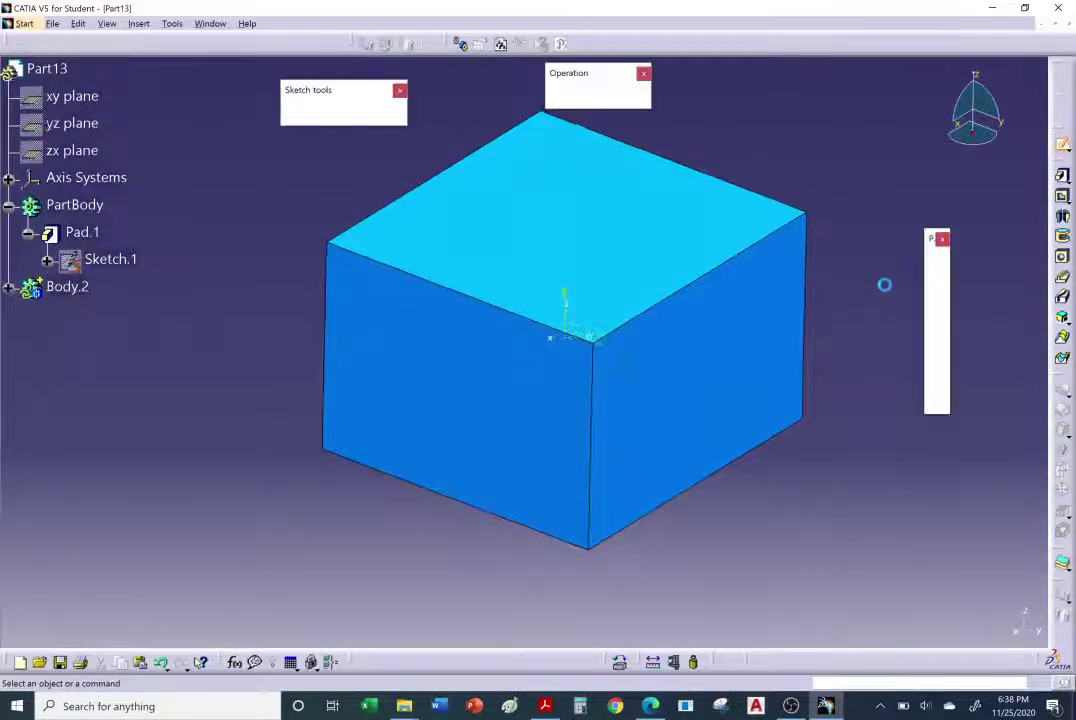
left_click(937, 302)
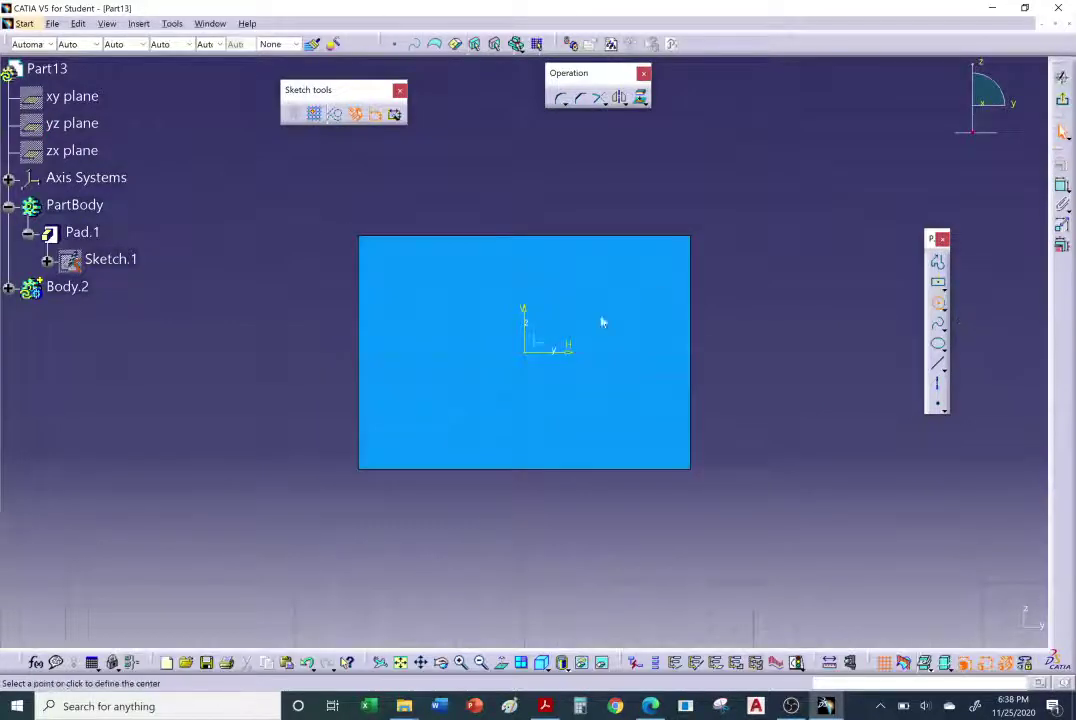
left_click(525, 351)
left_click(573, 381)
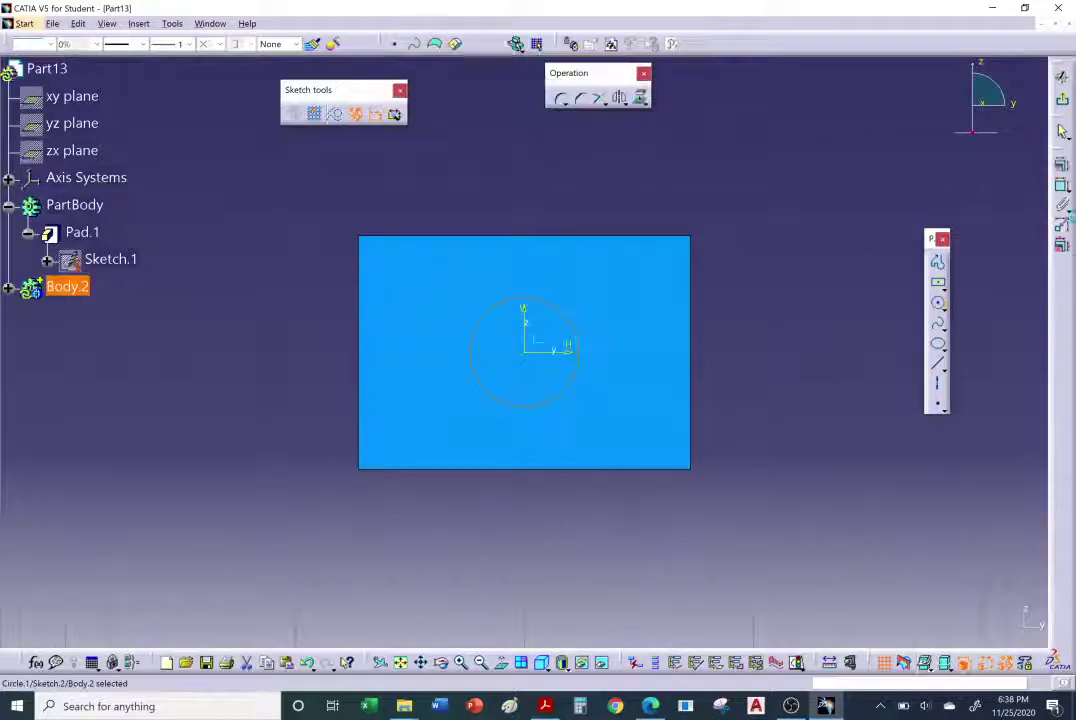
left_click(1062, 76)
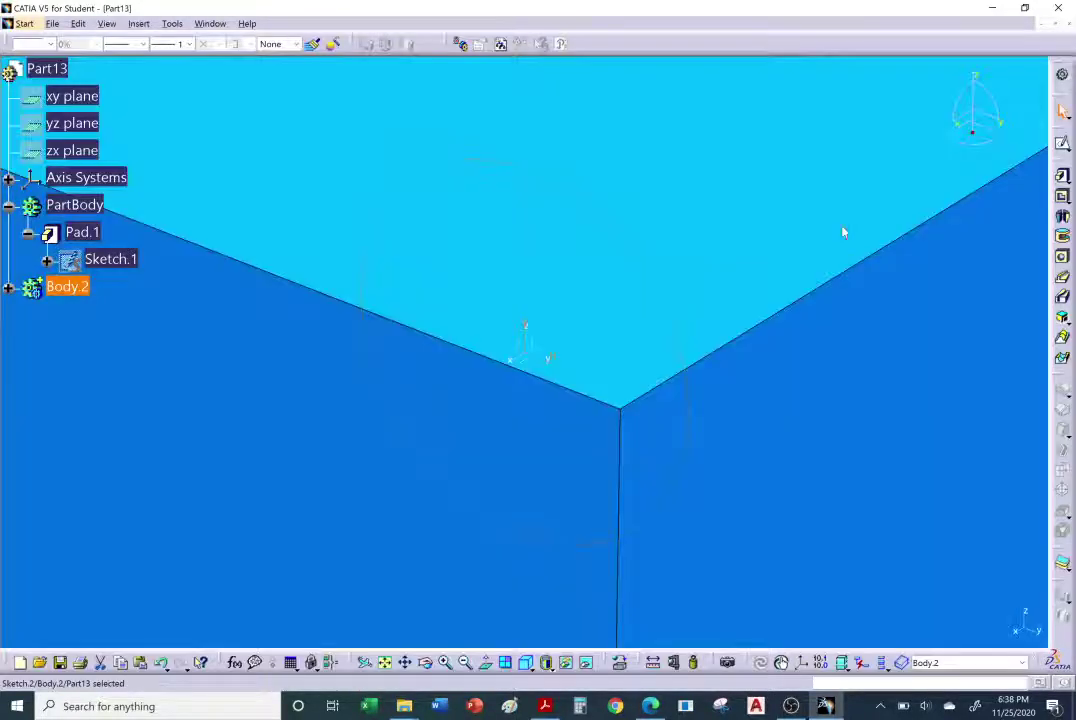
Pad the circle into a cylinder through the block with a length of 6 in and mirrored extent.
middle_click_drag(843, 232, 730, 300, "ctrl")
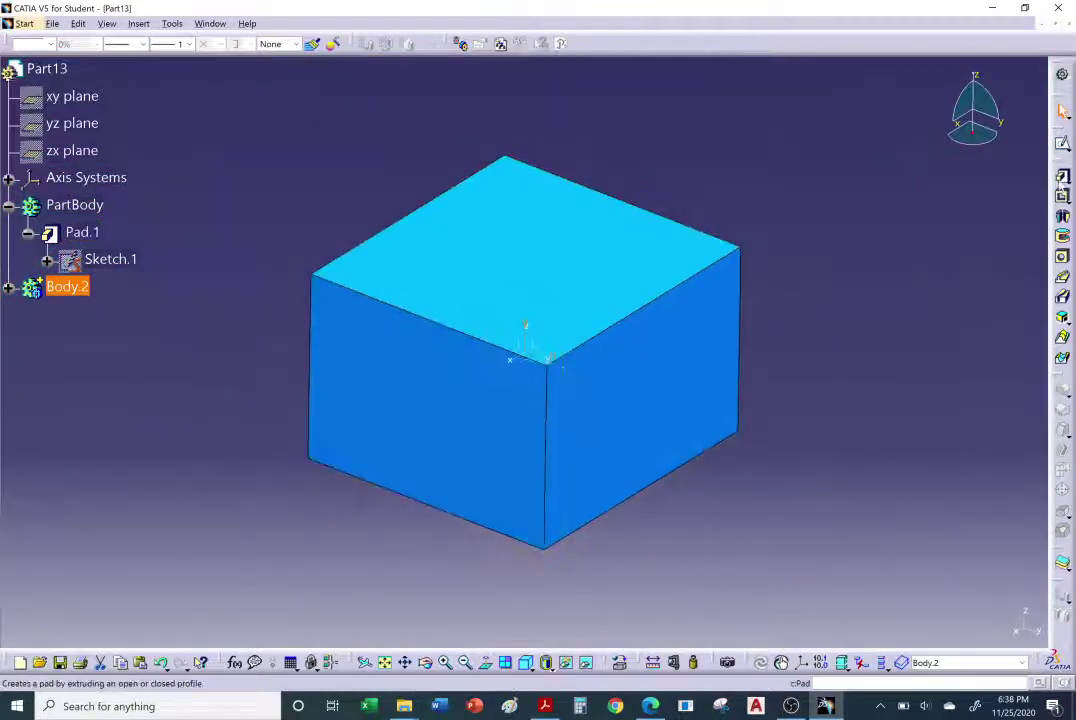
left_click(8, 287)
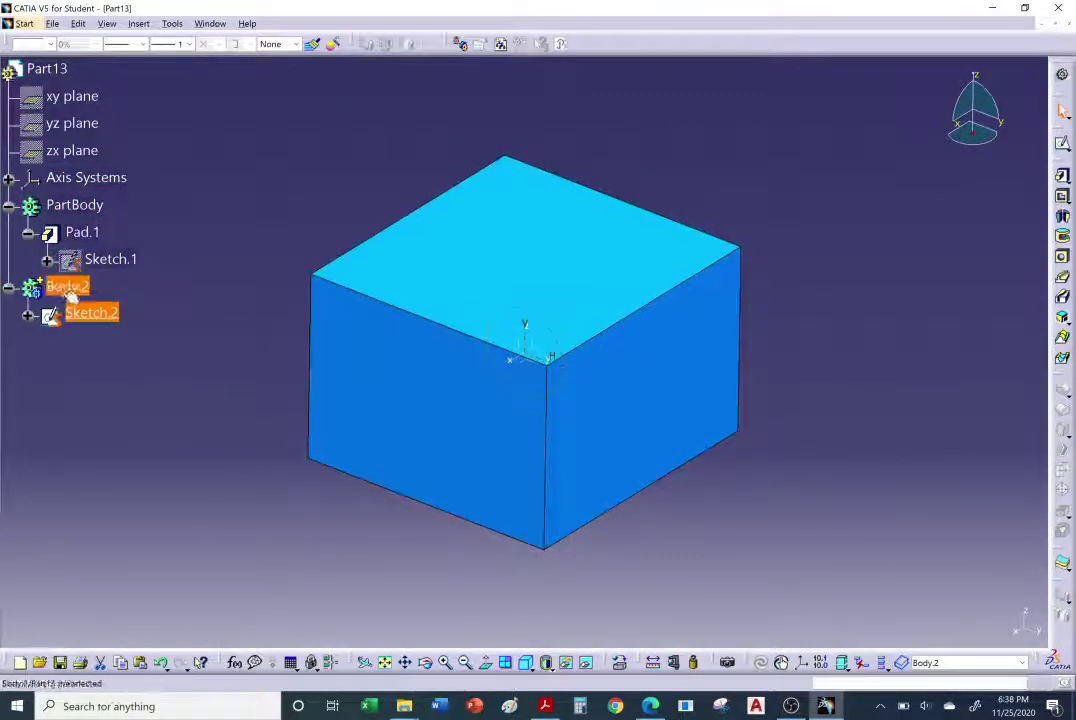
left_click(1062, 176)
middle_click_drag(544, 423, 519, 437)
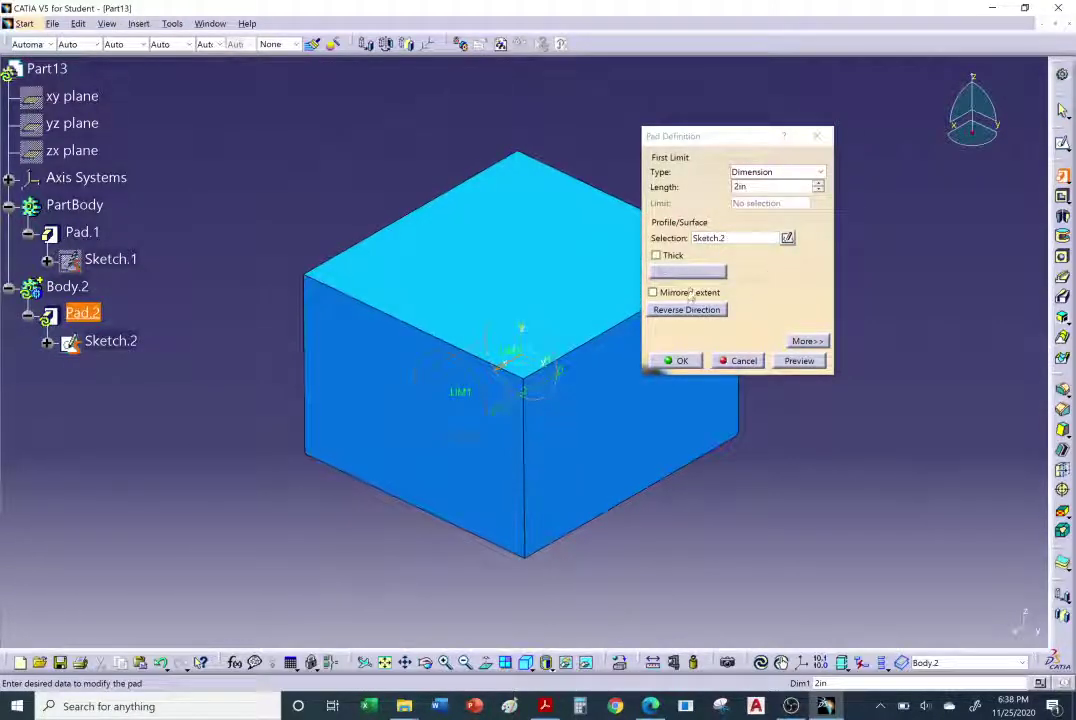
left_click(690, 292)
left_click(818, 182)
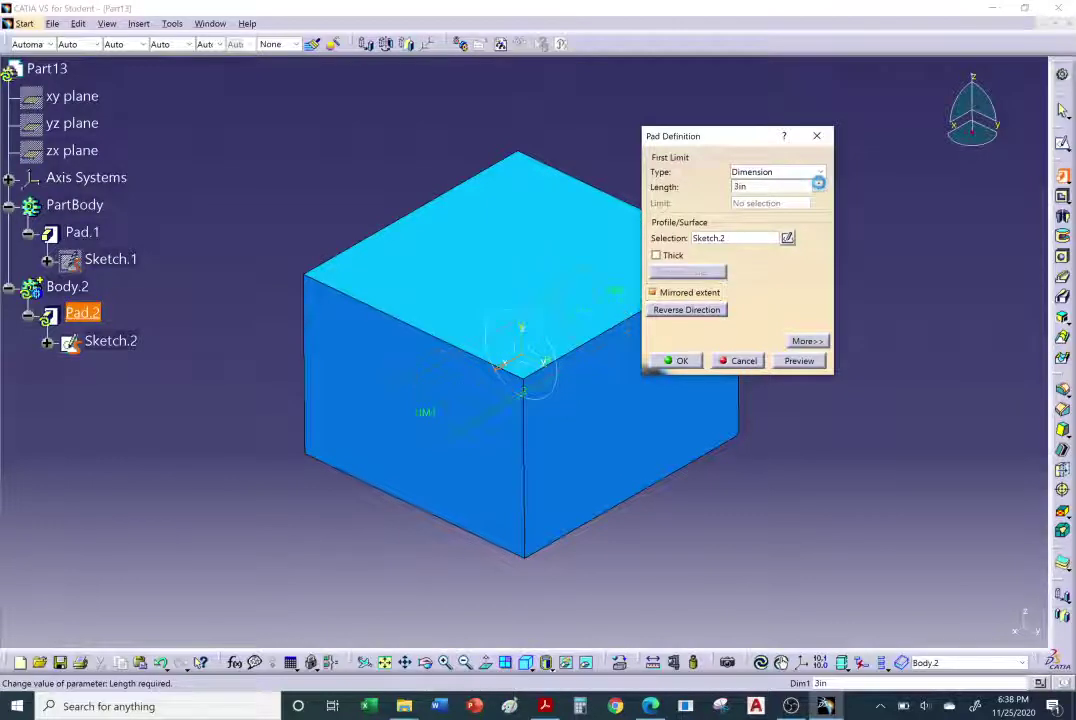
left_click(818, 183)
left_click(818, 190)
left_click(818, 190)
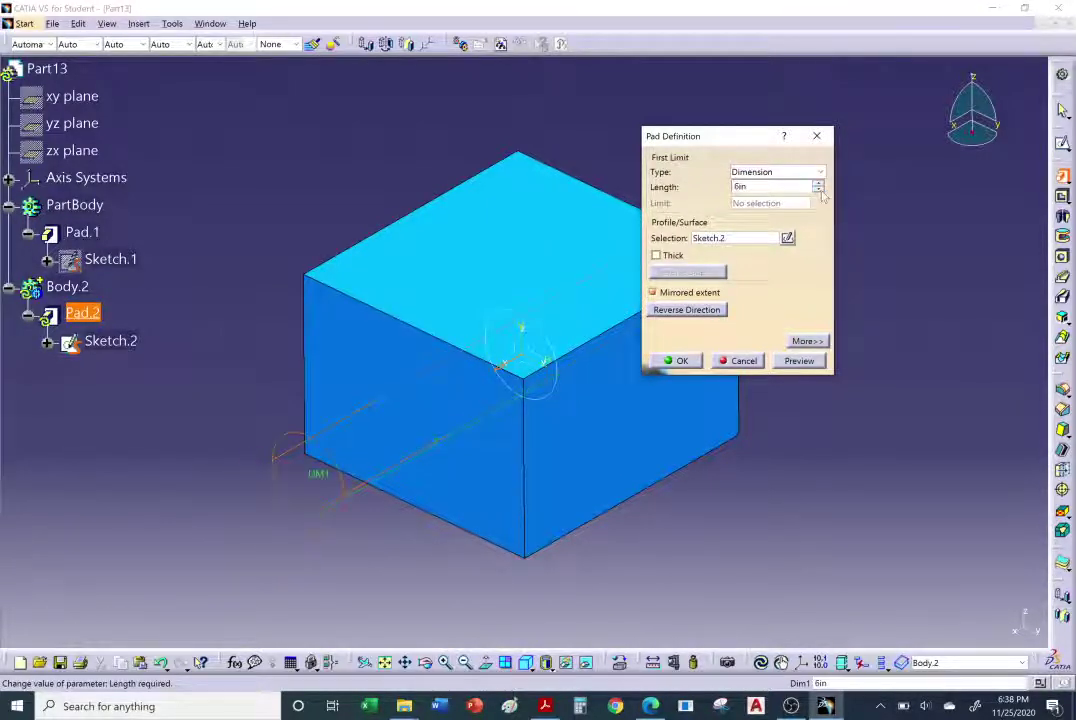
left_click(682, 362)
middle_click_drag(703, 422, 369, 355)
middle_click_drag(609, 383, 341, 254)
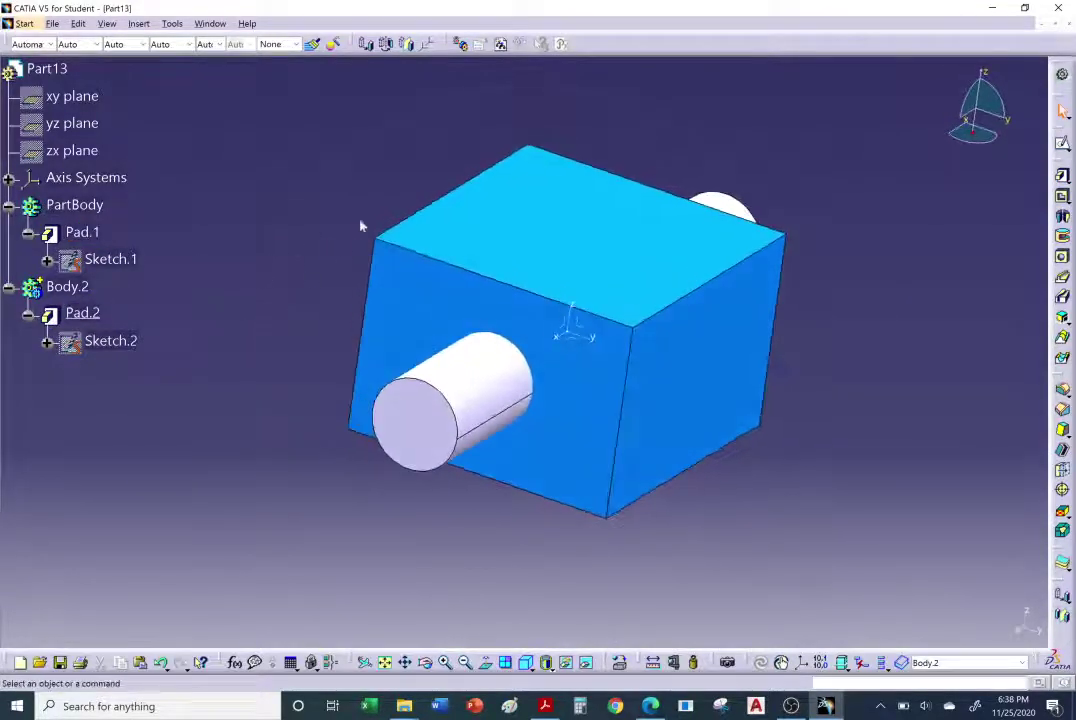
View the two bodies separately by hiding and re-showing the cylinder body, followed by the block's PartBody.
left_click(68, 290)
right_click(68, 290)
left_click(102, 341)
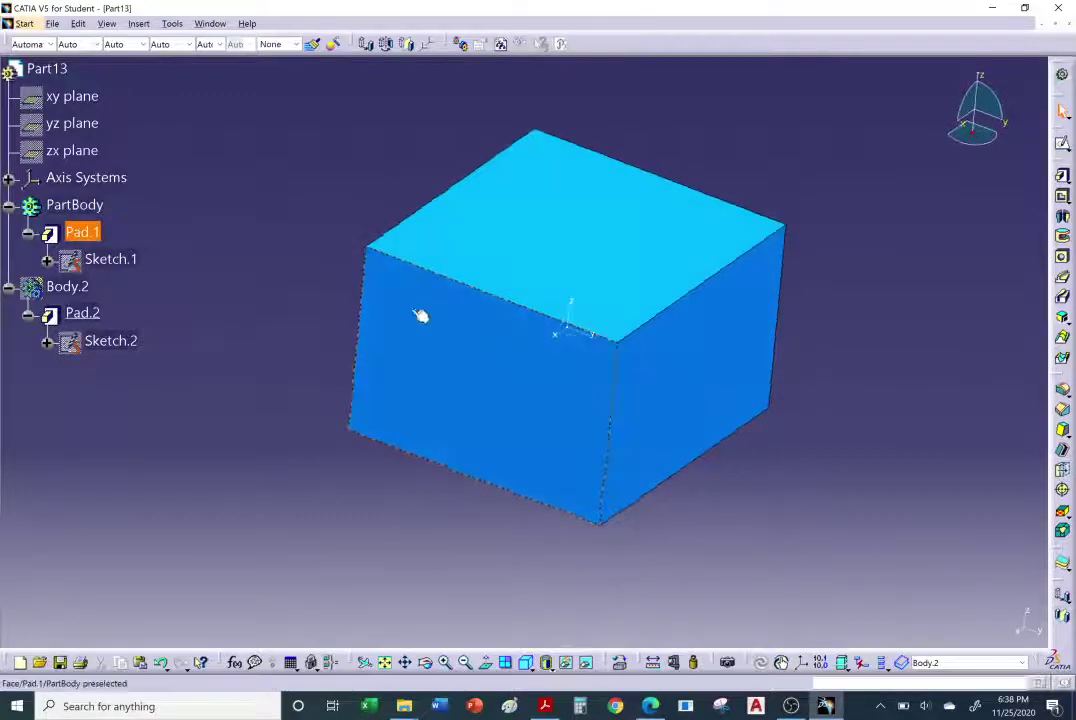
right_click(68, 288)
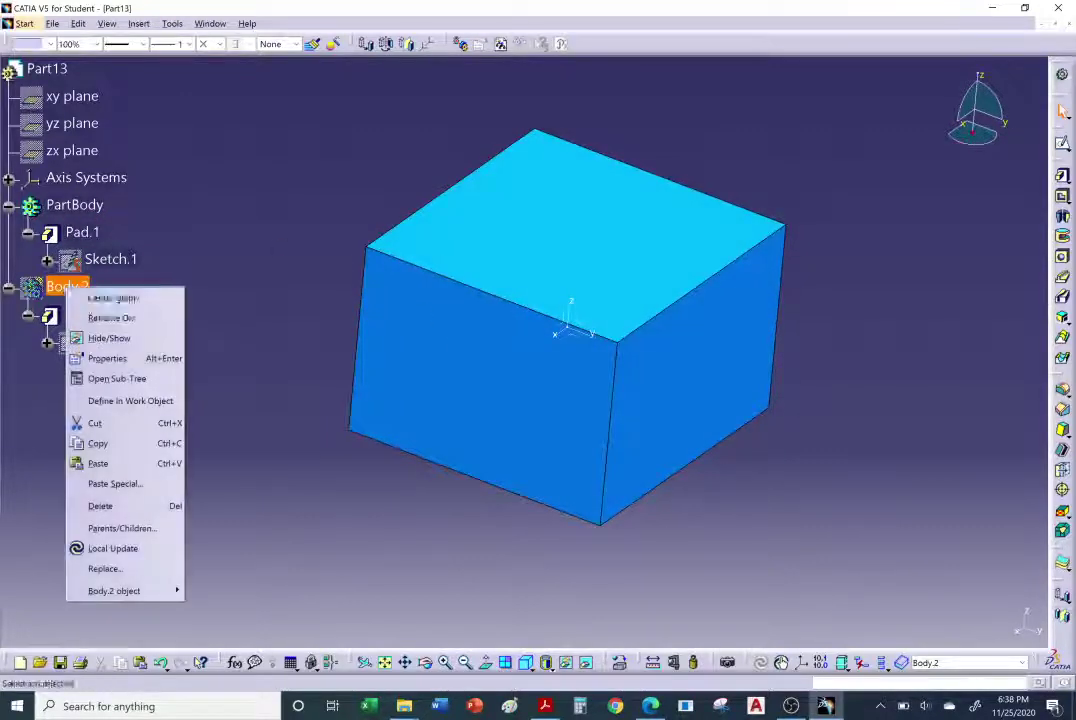
left_click(109, 338)
right_click(86, 205)
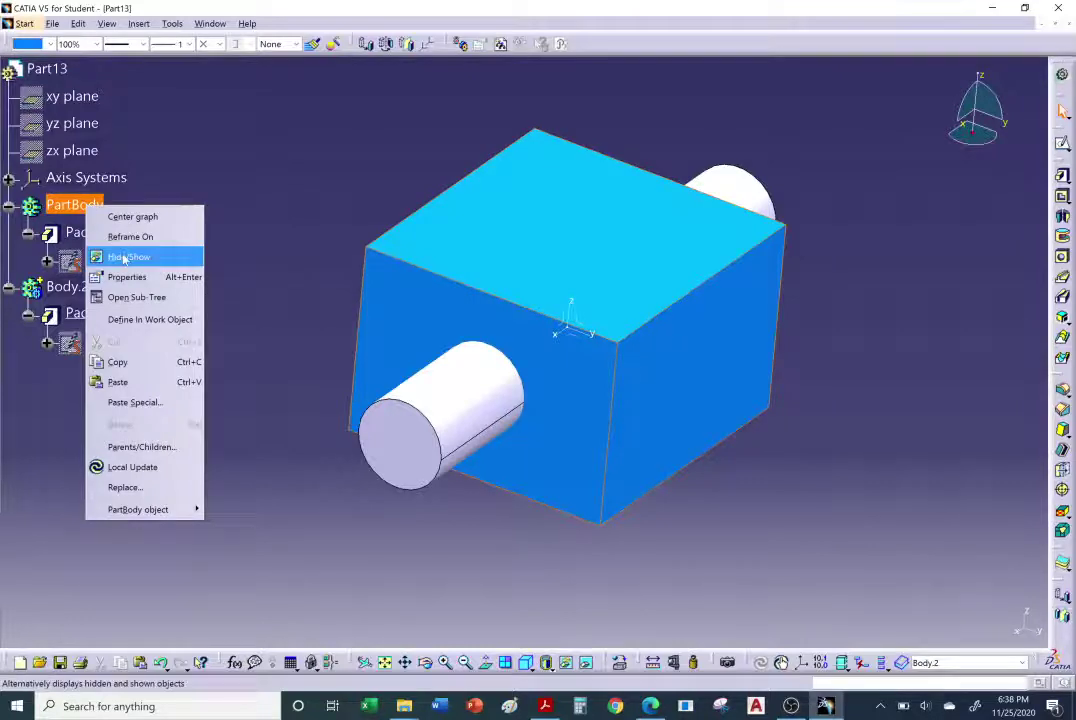
left_click(124, 259)
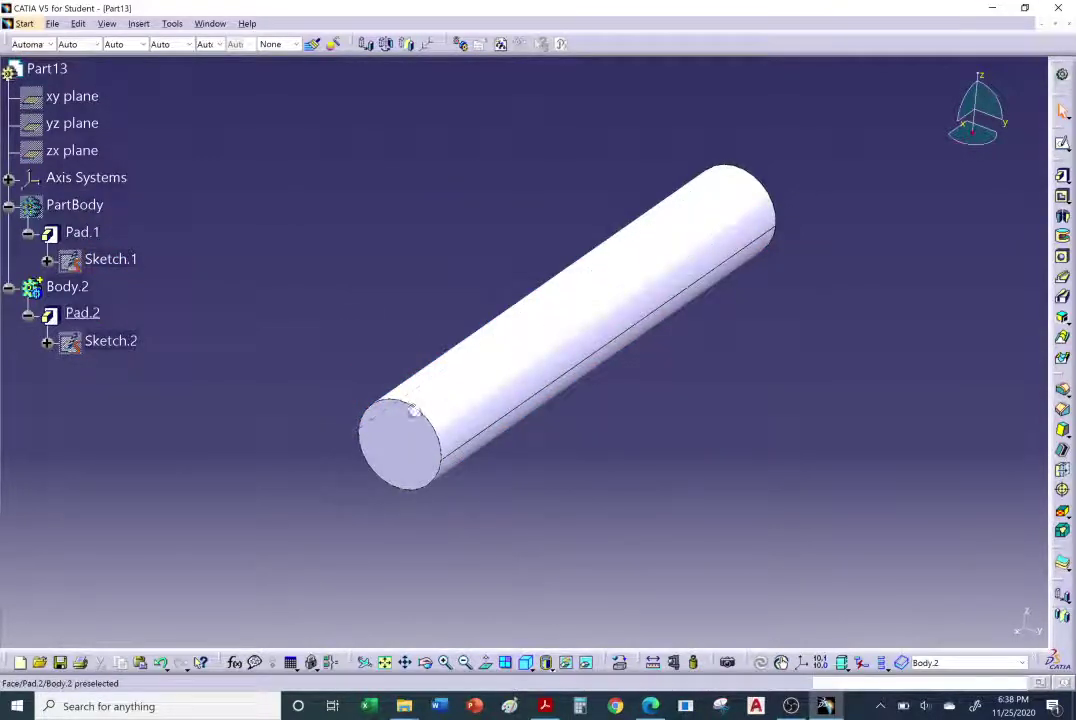
right_click(88, 205)
left_click(133, 261)
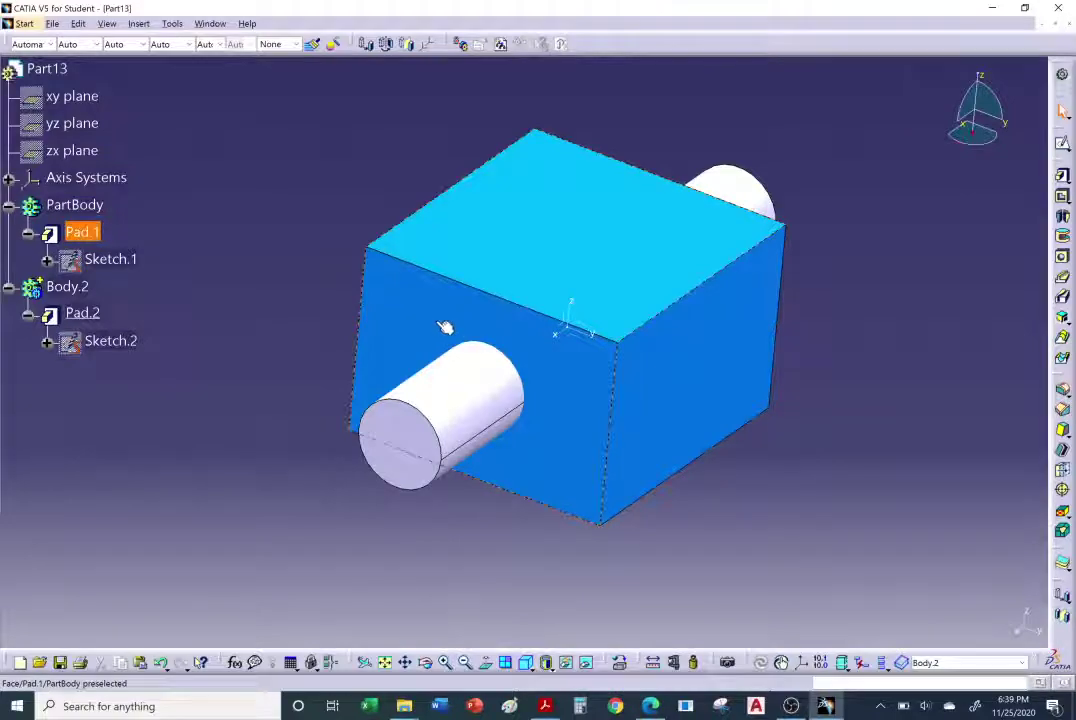
Switch to Adobe Acrobat Reader to check the difference, intersect and join examples for the block and cylinder, and return to CATIA.
left_click(545, 706)
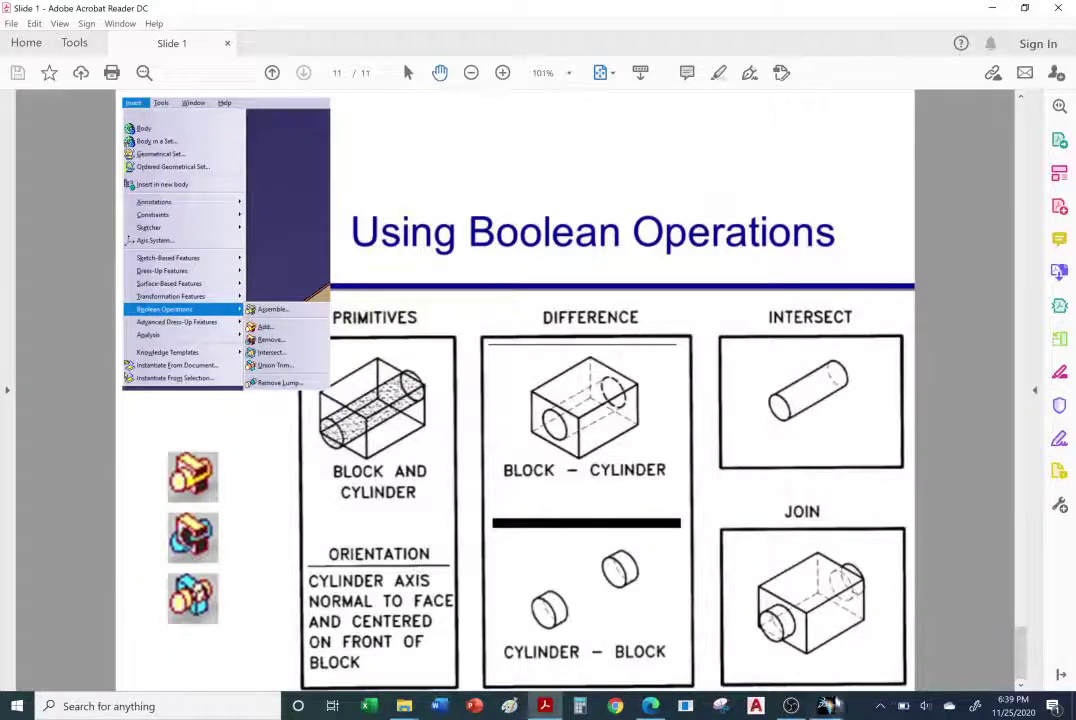
key("alt+Tab")
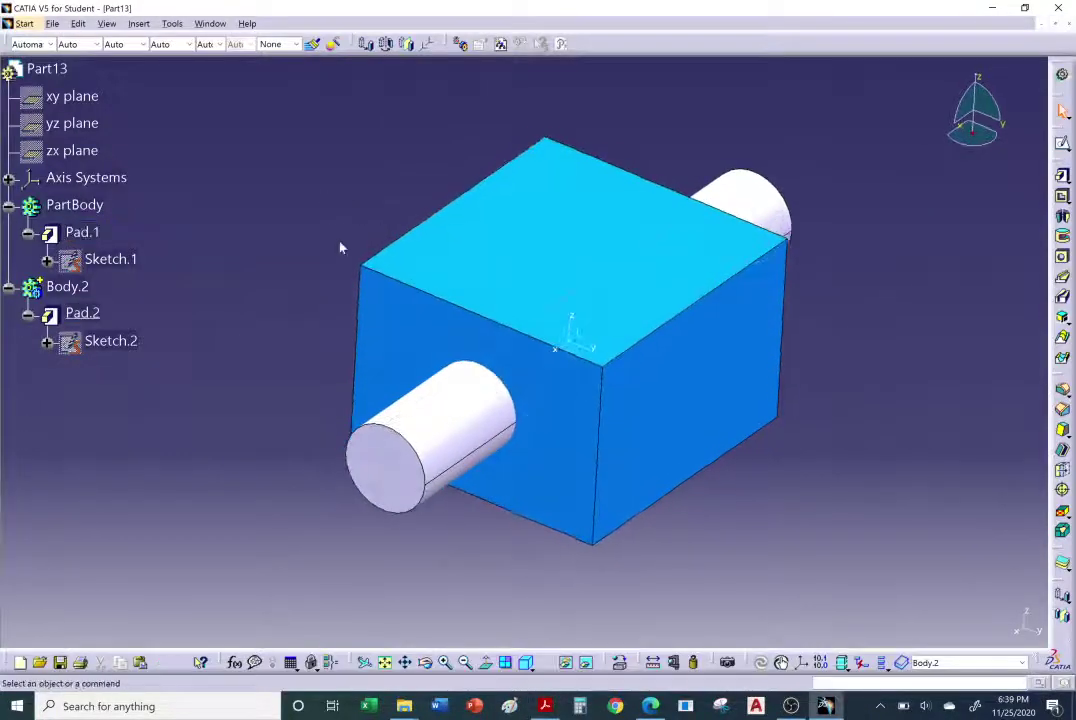
Remove the cylinder in Body.2 from the PartBody block with the Boolean Remove operation, previewing the cut before accepting it.
left_click(139, 23)
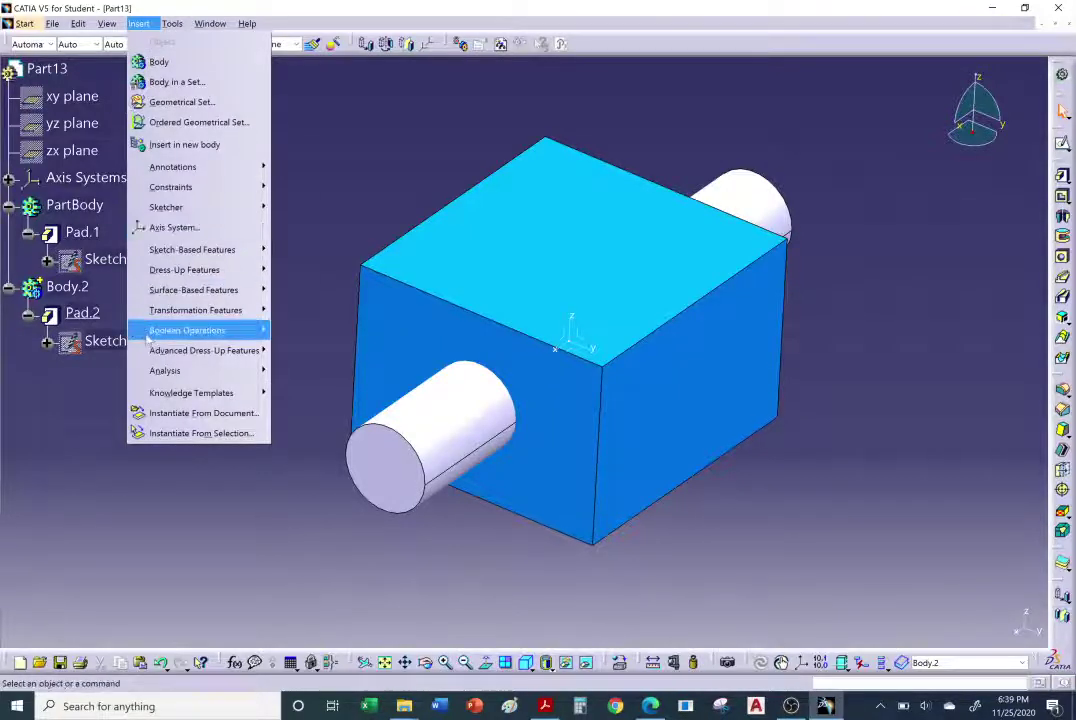
mouse_move(190, 330)
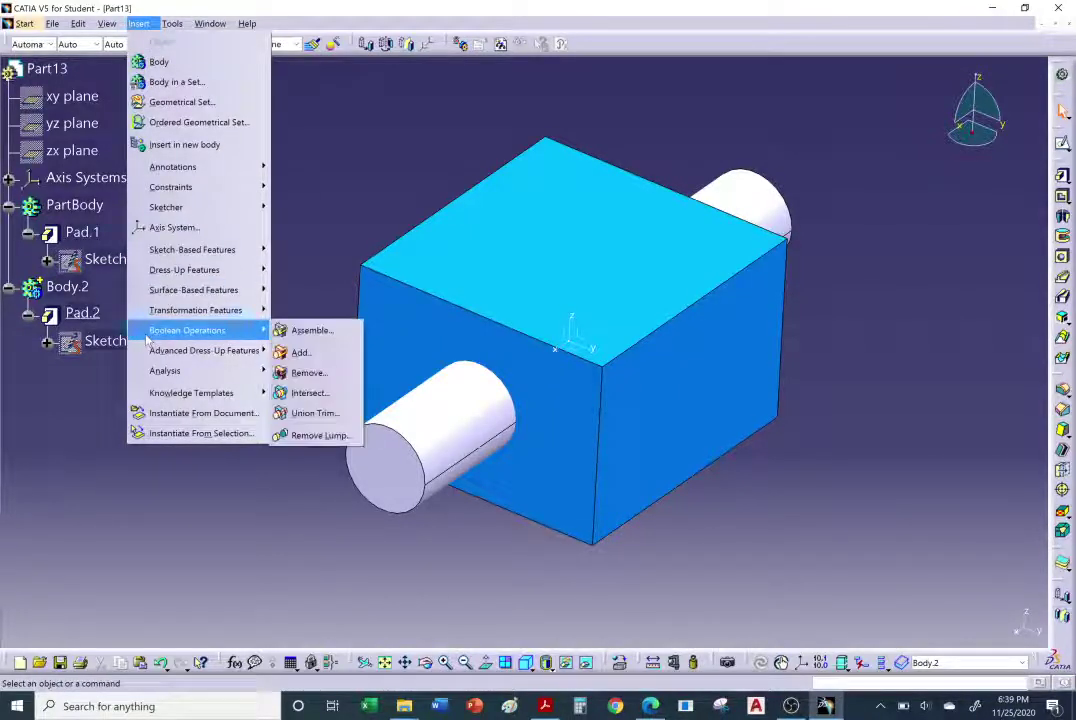
left_click(310, 374)
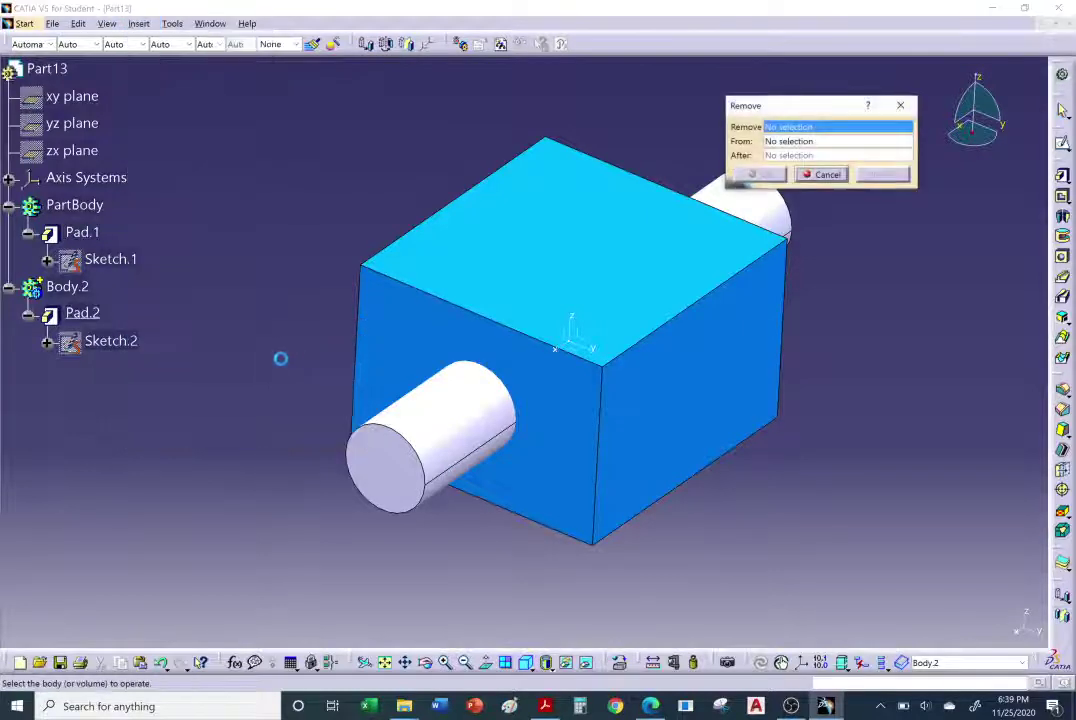
left_click(452, 435)
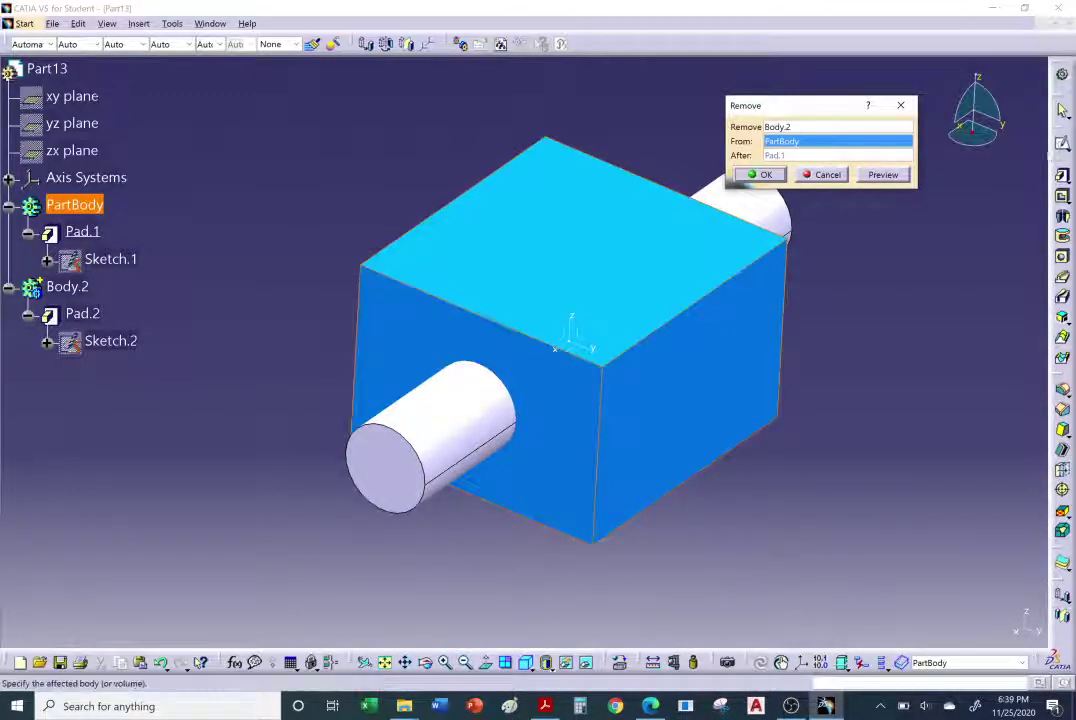
left_click(884, 175)
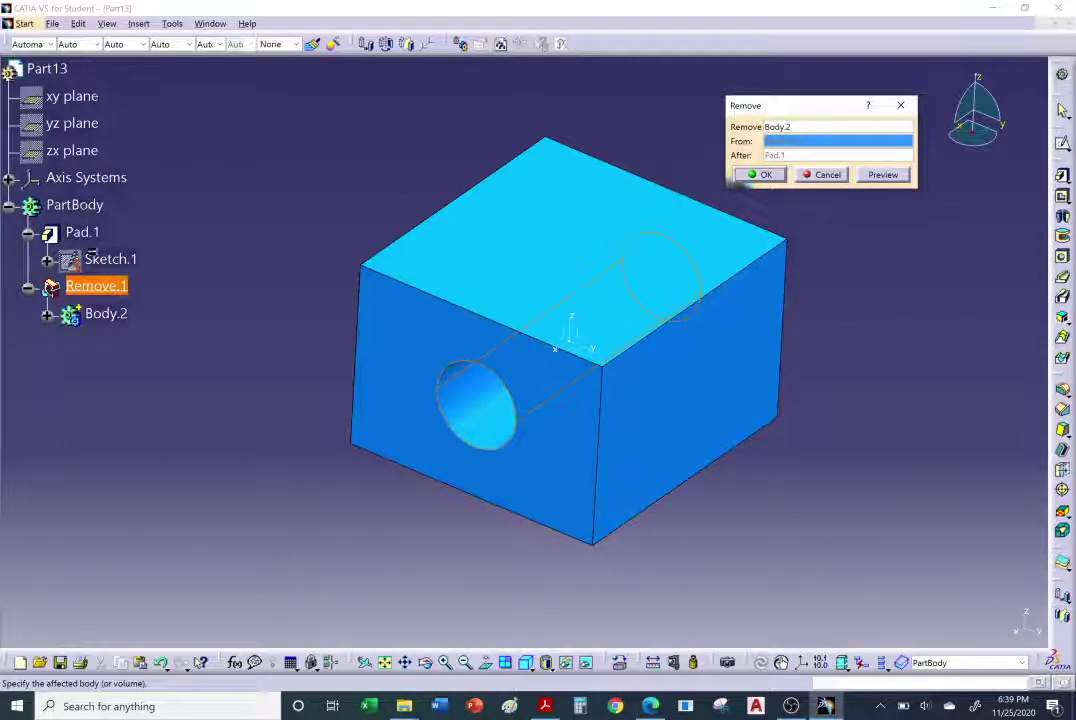
left_click(766, 175)
middle_click_drag(620, 340, 257, 315)
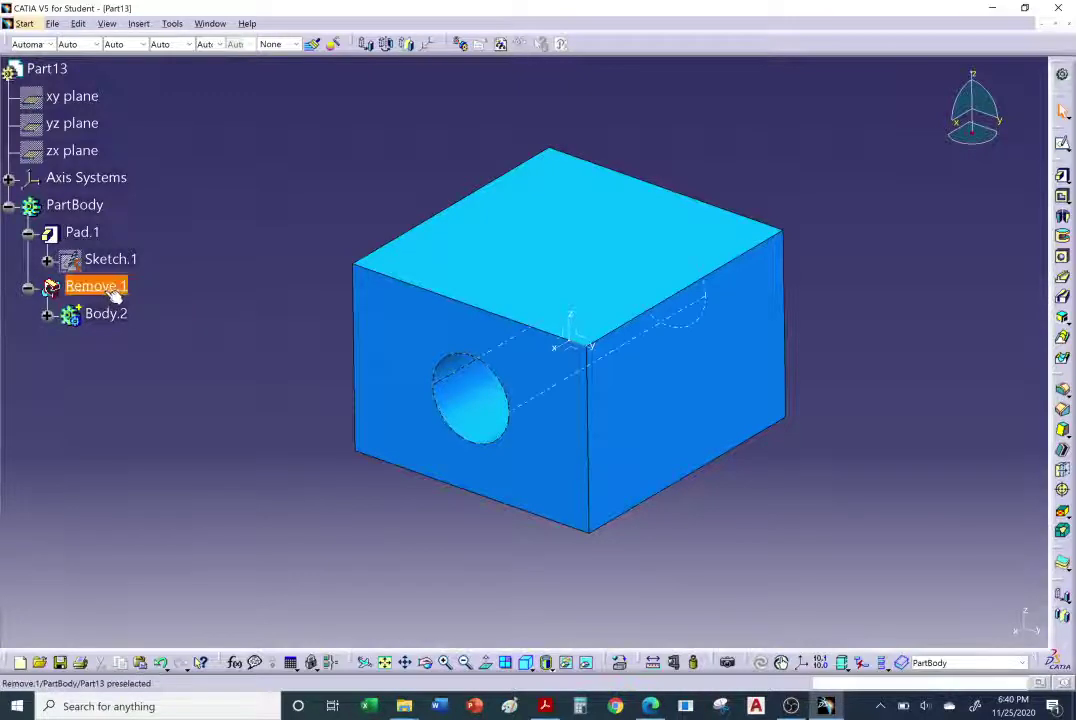
Expand Body.2 under the Remove operation, define it as the in-work object, and return PartBody to in-work status.
left_click(47, 313)
middle_click_drag(252, 360, 387, 401)
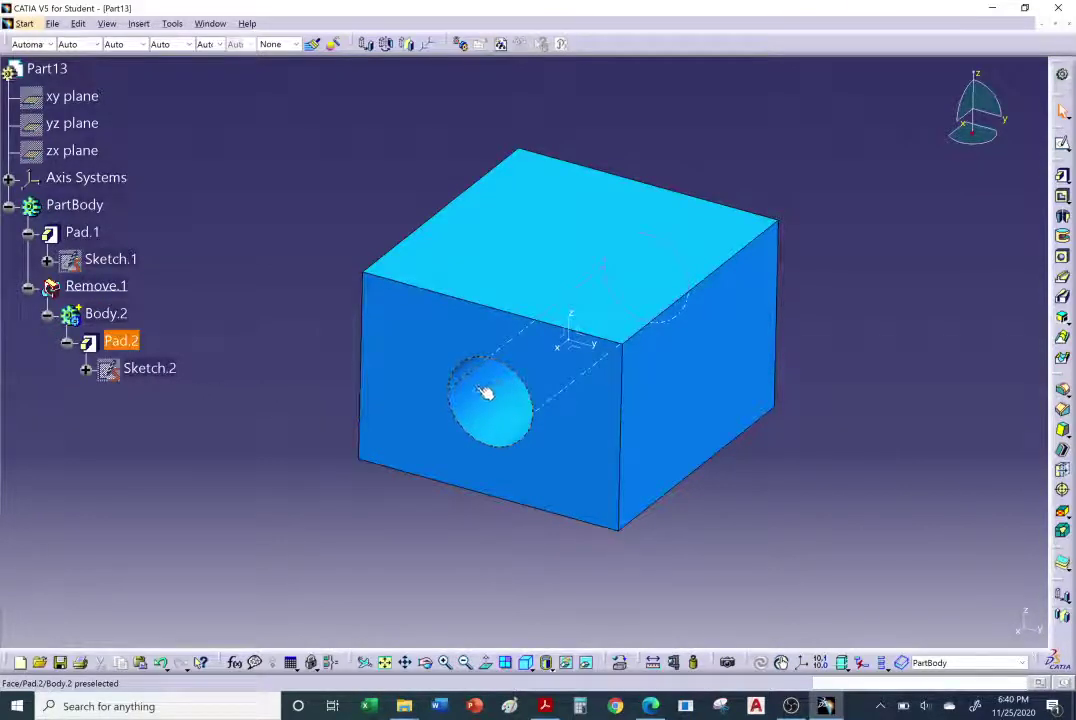
right_click(108, 315)
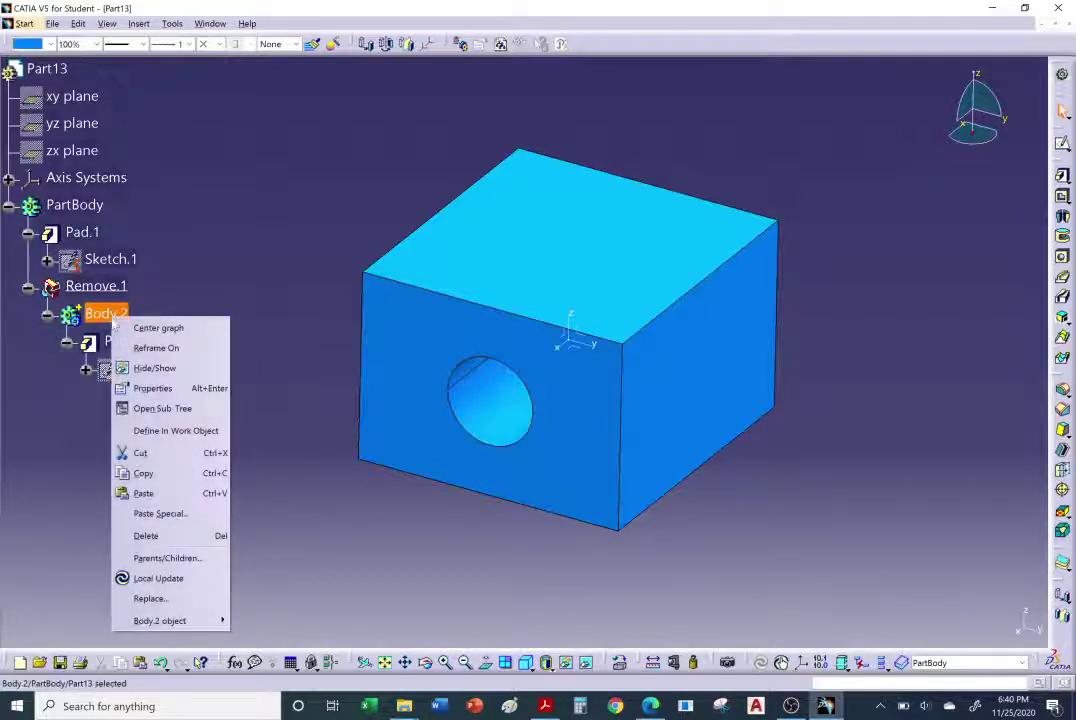
left_click(152, 431)
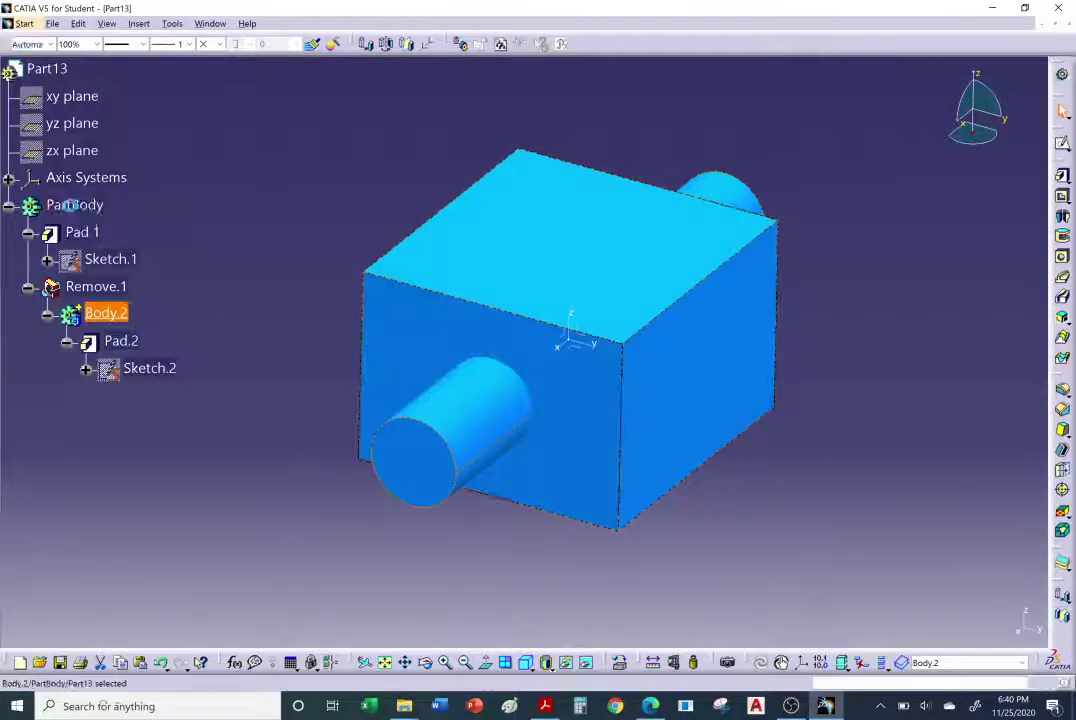
right_click(72, 205)
left_click(108, 320)
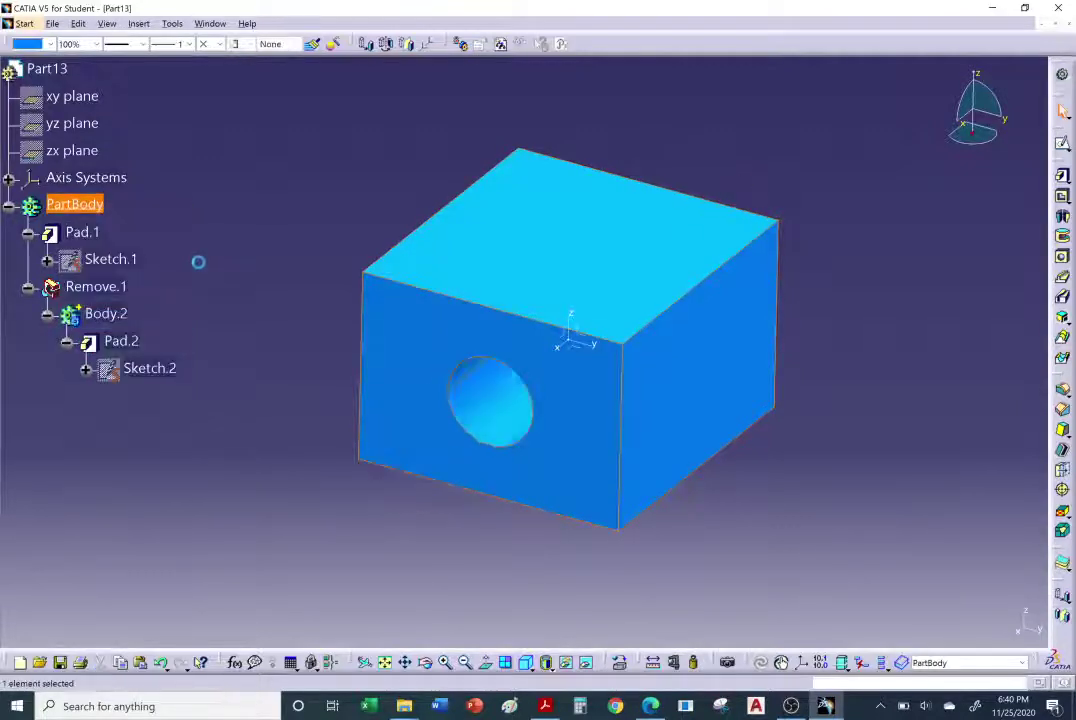
middle_click_drag(368, 423, 399, 365)
Delete the Remove operation without its aggregated elements, keeping the cylinder in Body.2 as a separate body.
left_click(100, 287)
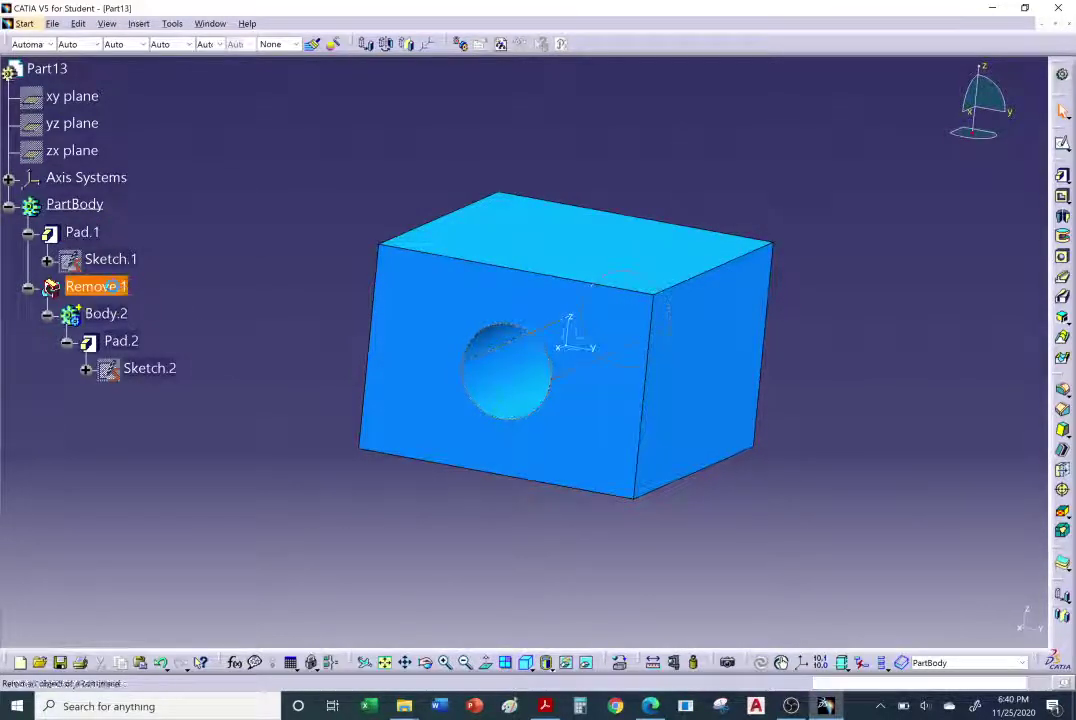
right_click(116, 287)
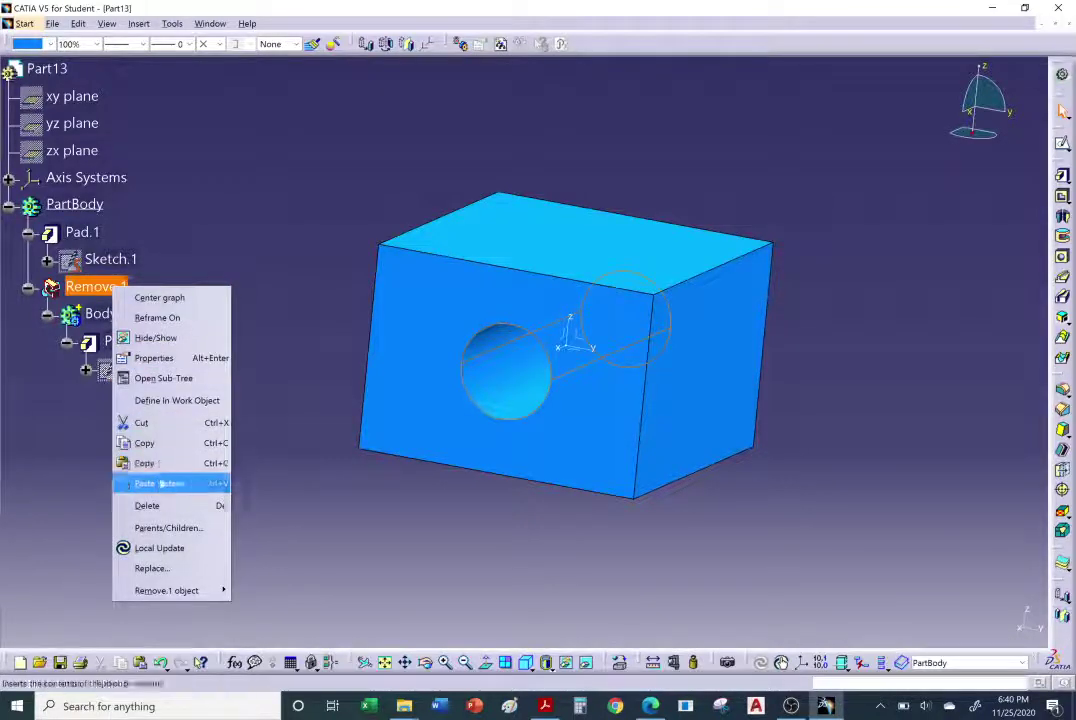
left_click(160, 509)
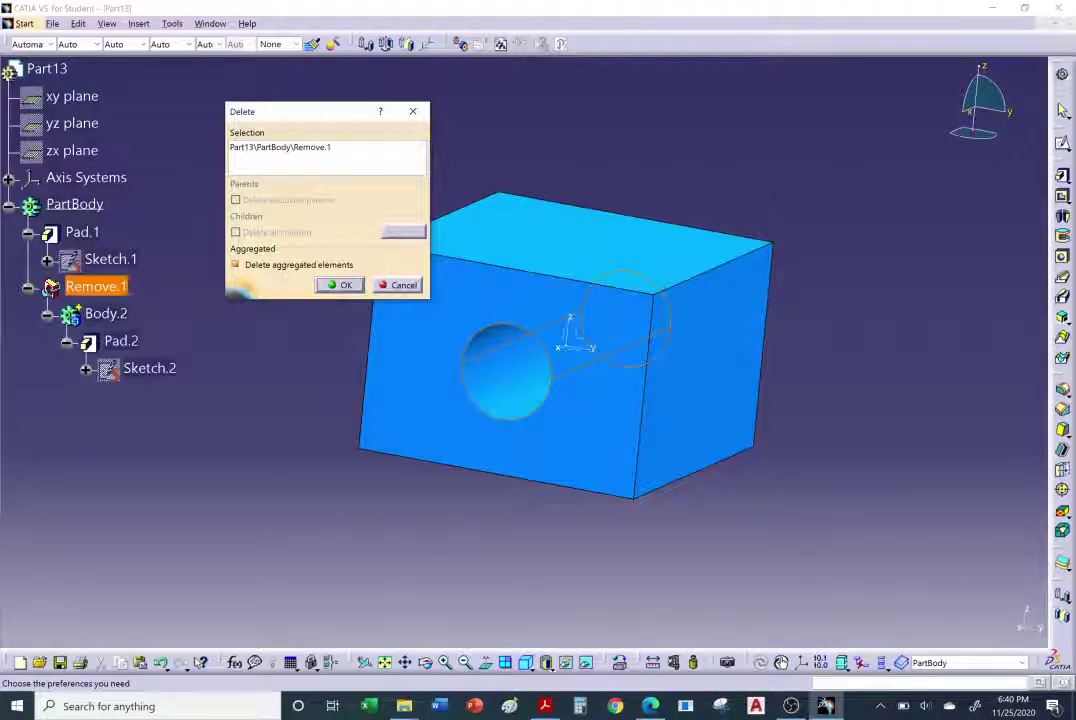
left_click(237, 265)
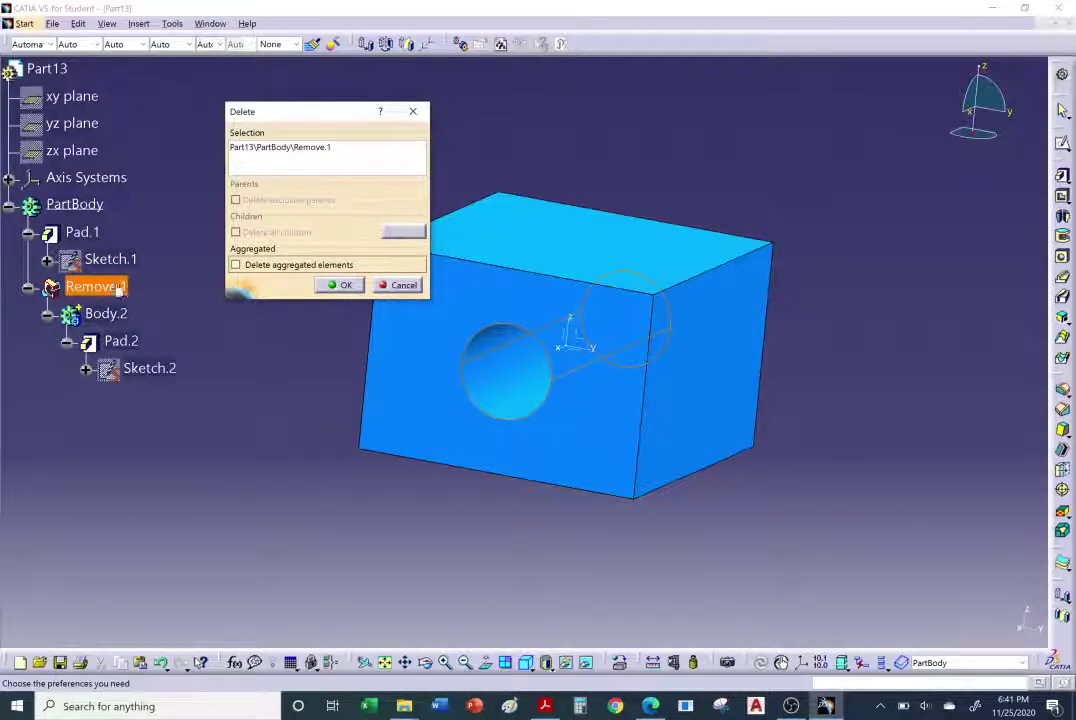
left_click(341, 285)
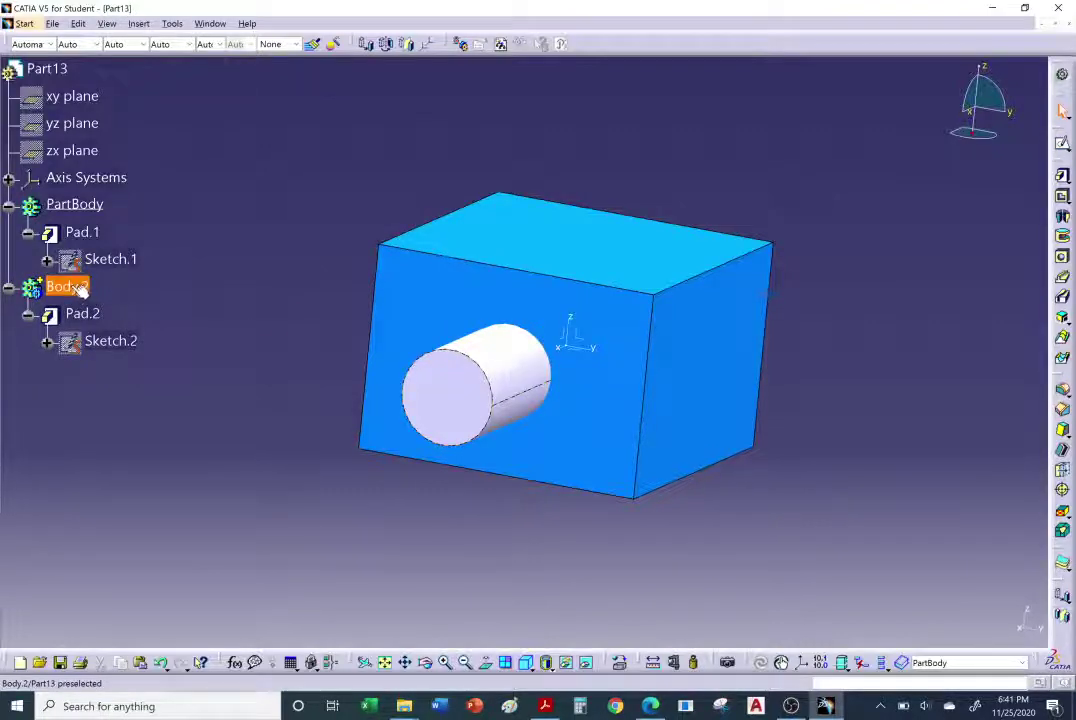
middle_click_drag(624, 492, 644, 403)
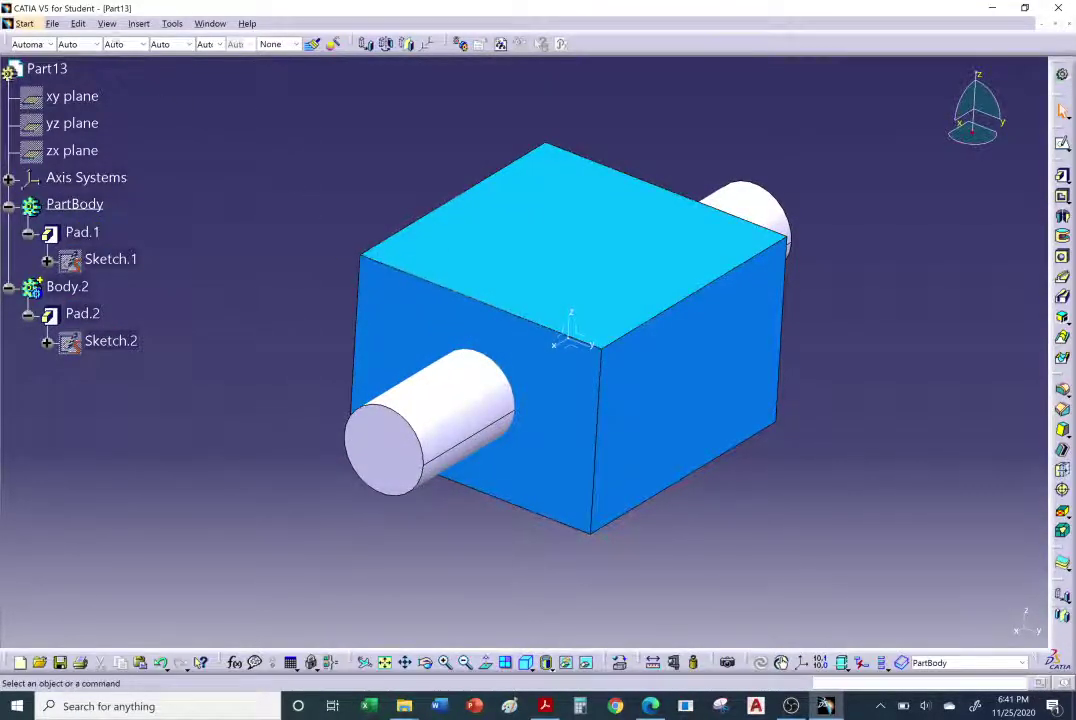
Add the cylinder in Body.2 to PartBody with the Boolean Add operation, previewing the joined solid before accepting it.
left_click(140, 24)
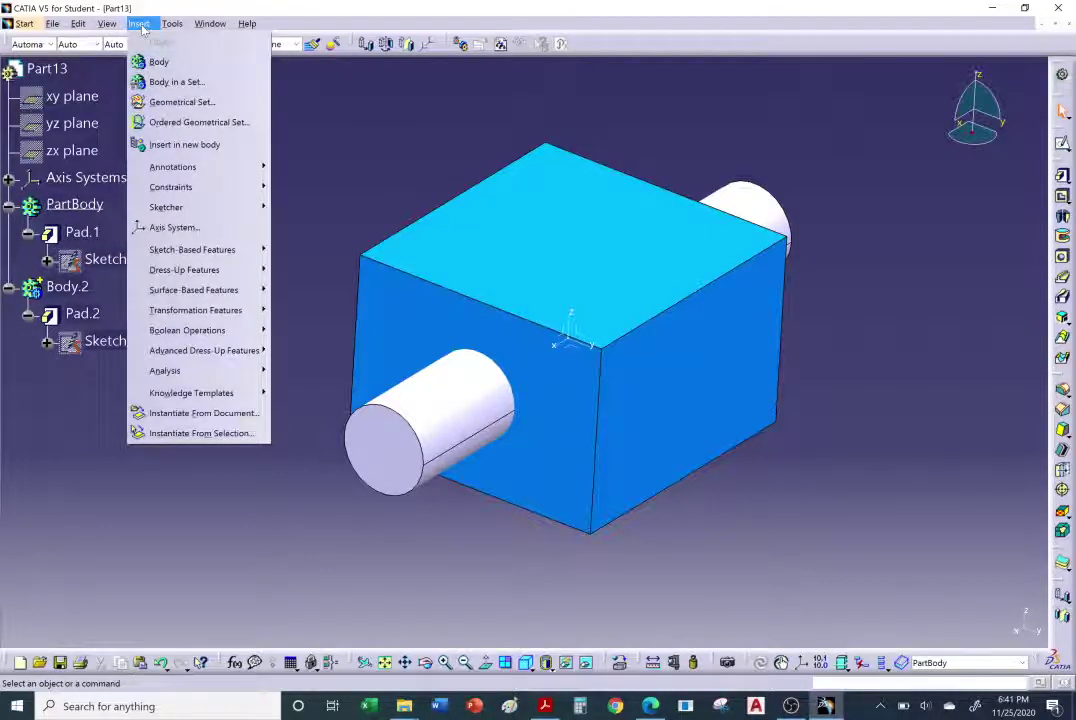
mouse_move(195, 334)
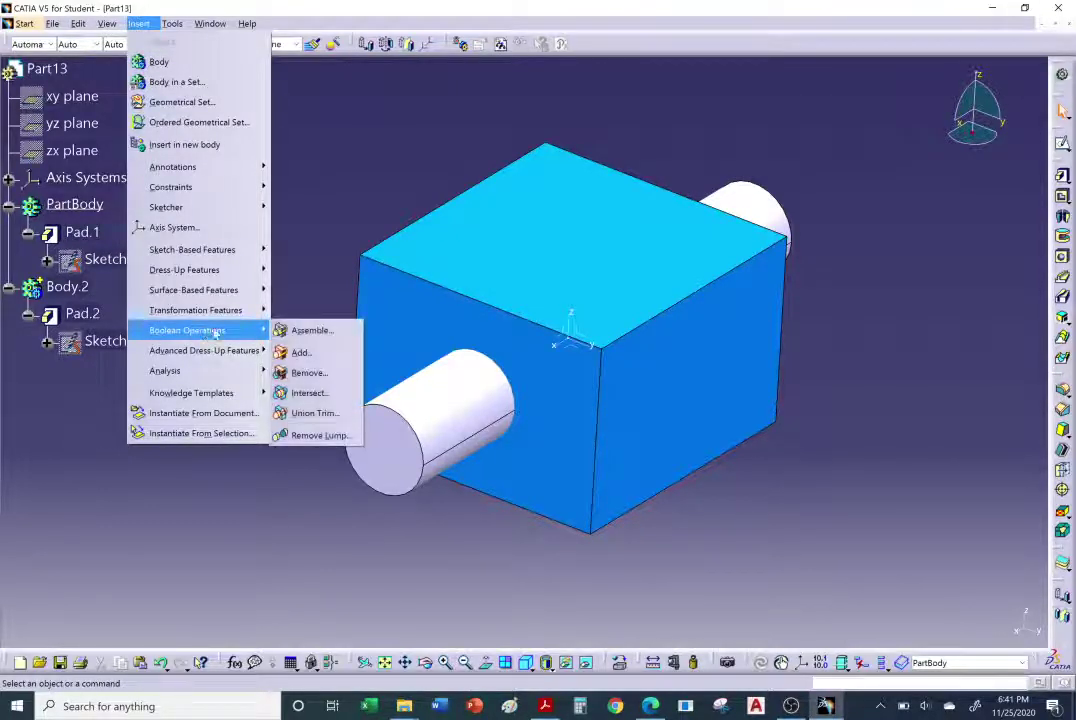
left_click(315, 356)
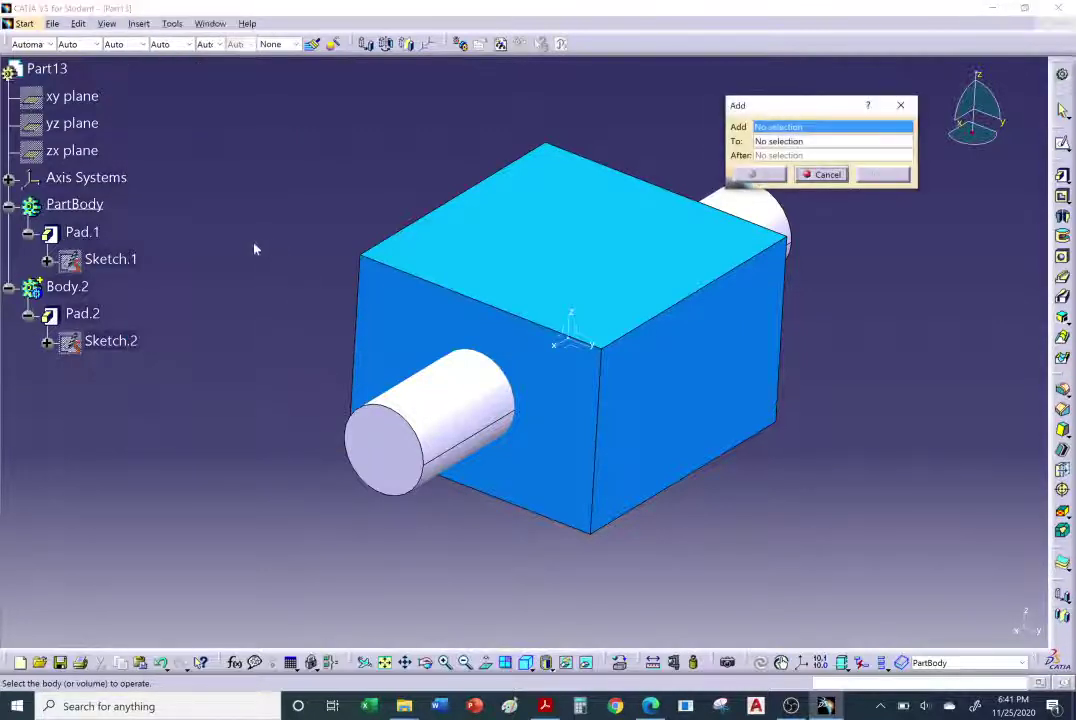
left_click(70, 287)
left_click(75, 204)
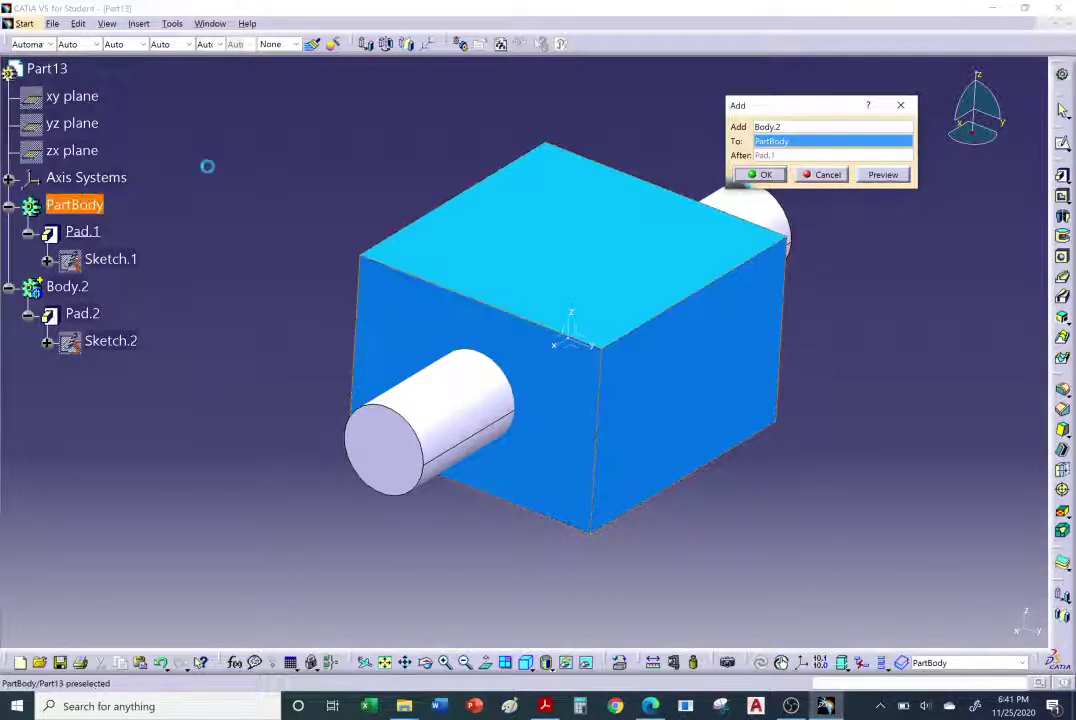
left_click(881, 175)
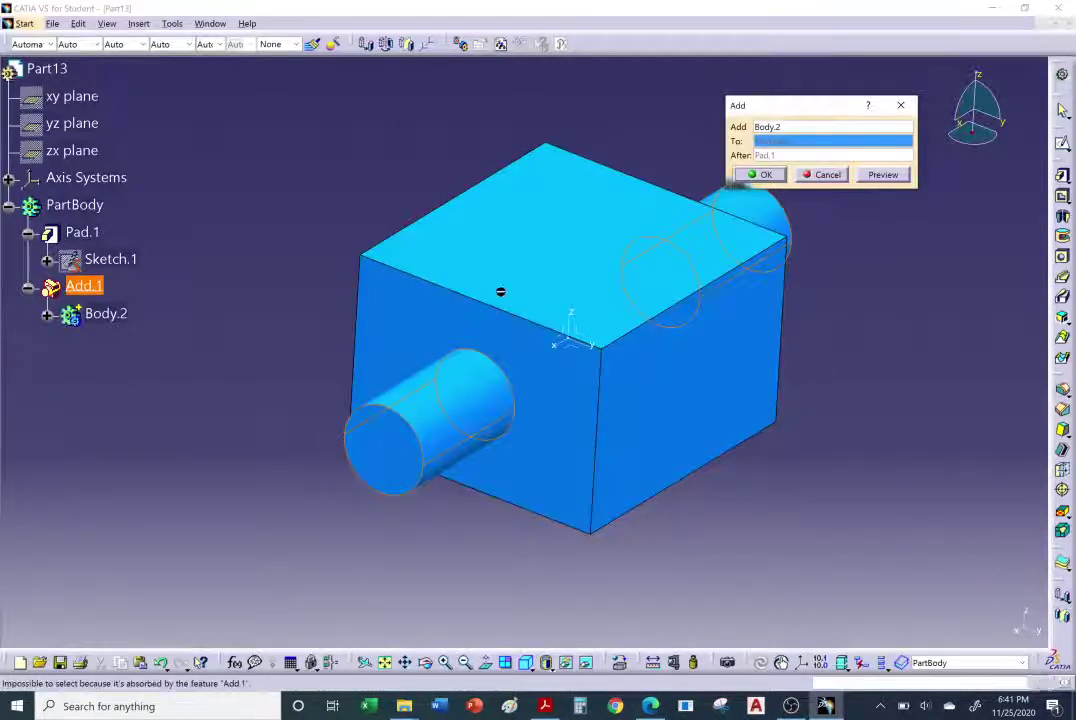
left_click(764, 175)
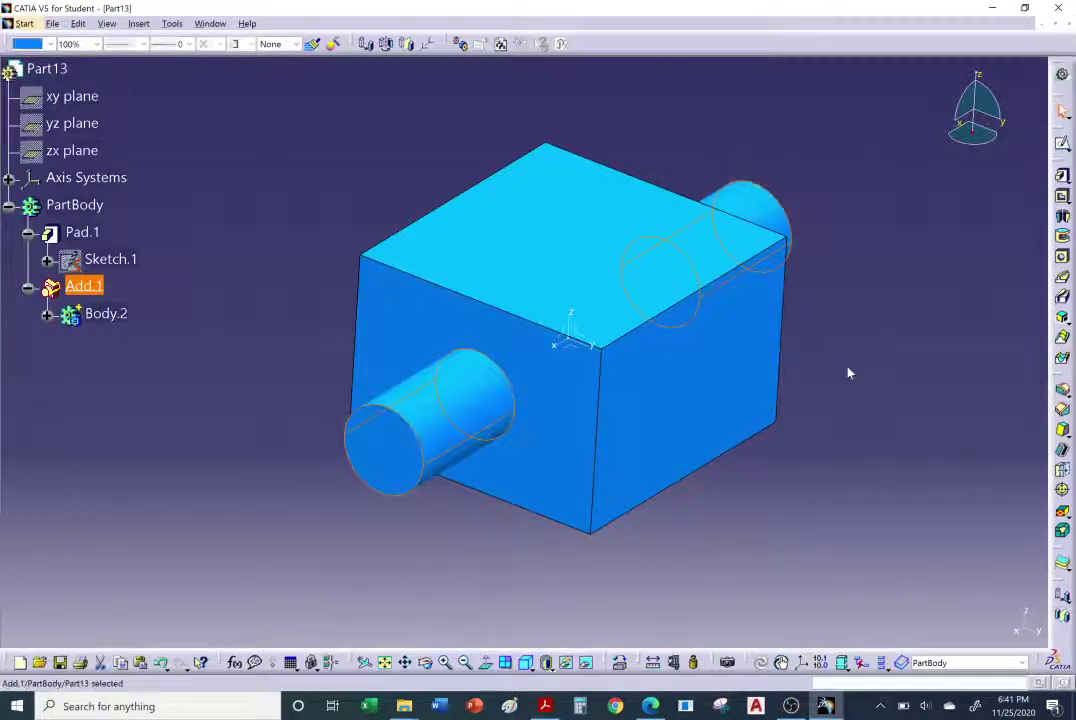
middle_click_drag(578, 378, 580, 405)
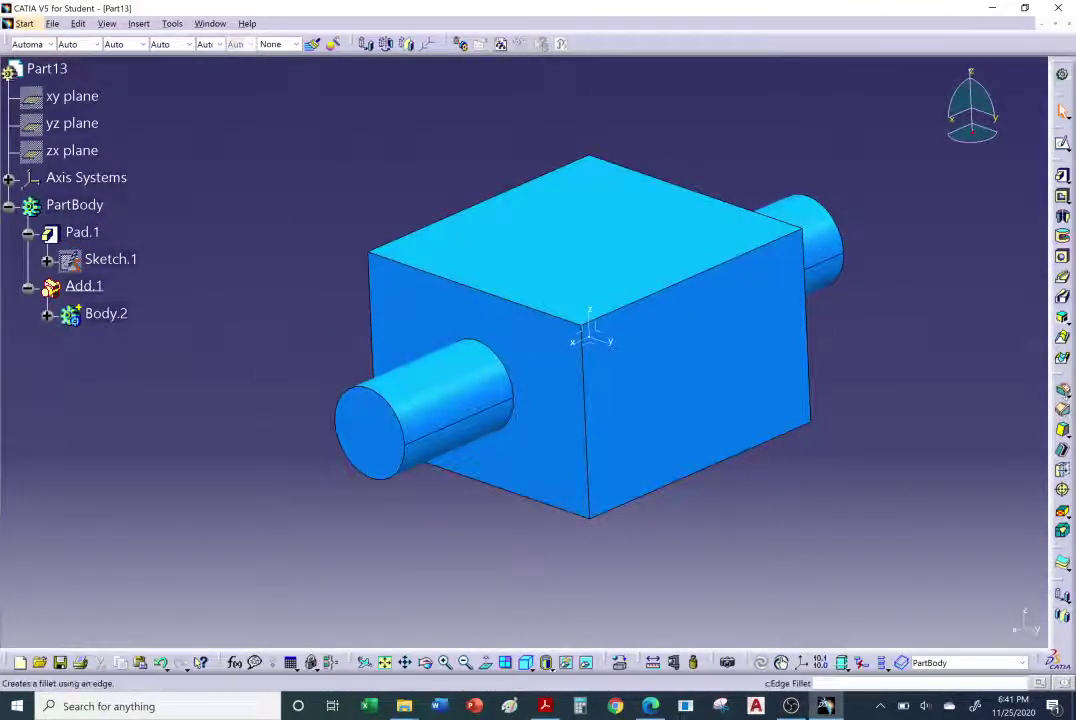
Fillet the circular edge where the near end of the cylinder meets the block face with a 1 in radius.
left_click(1063, 397)
left_click(1062, 404)
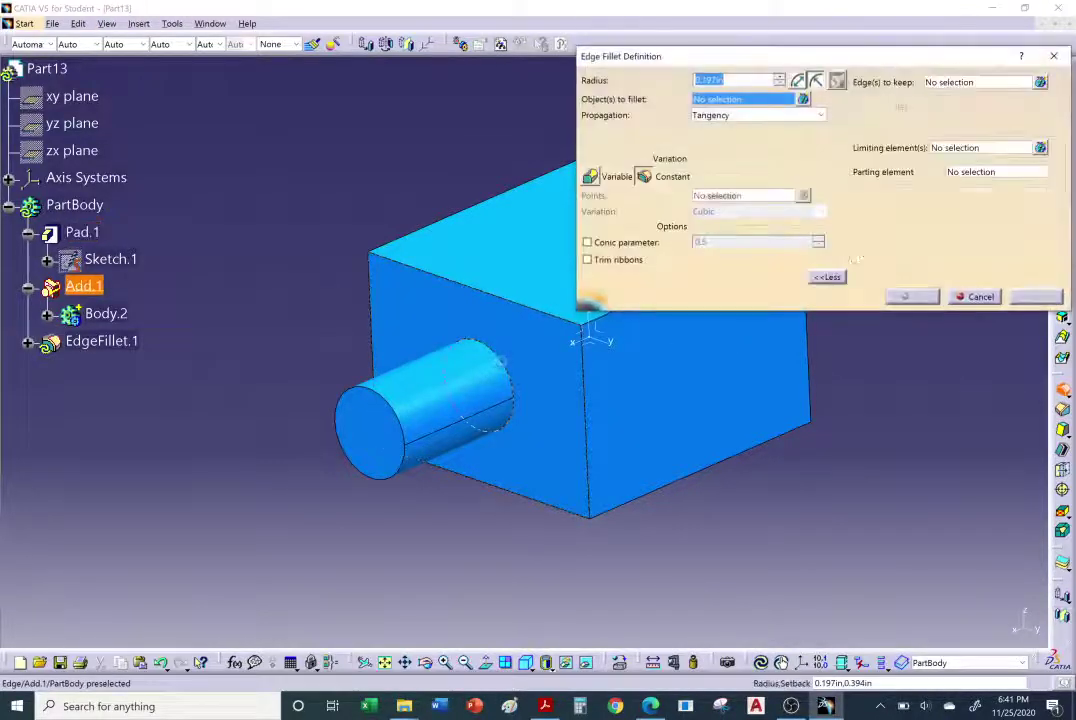
left_click(511, 365)
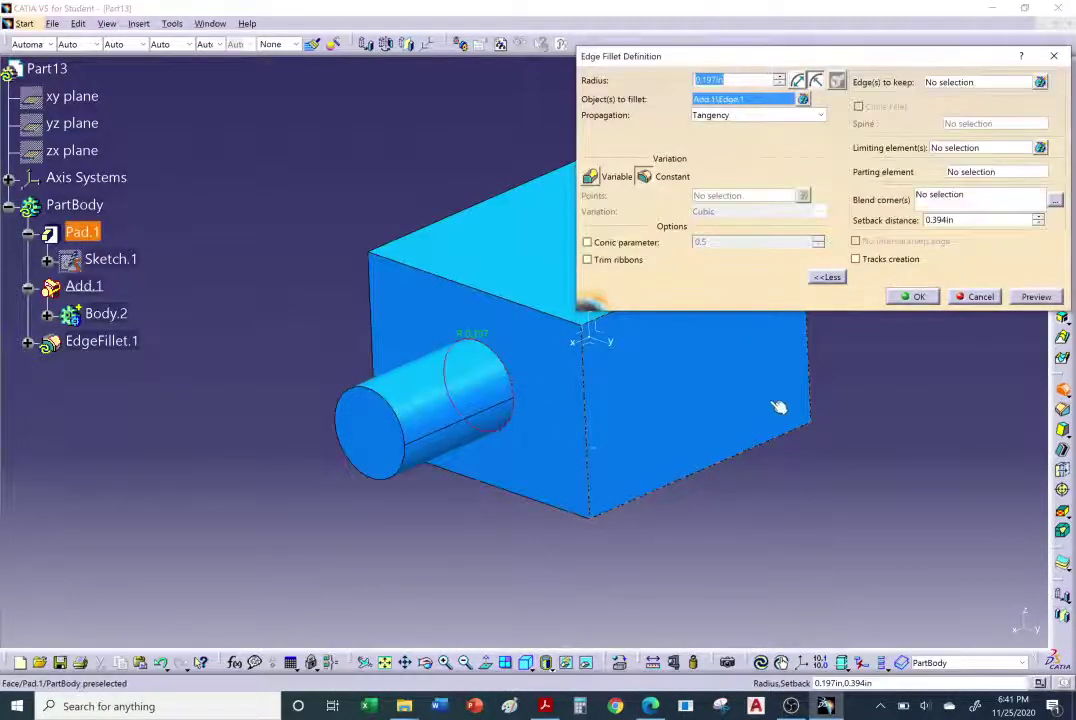
type("1")
left_click(914, 296)
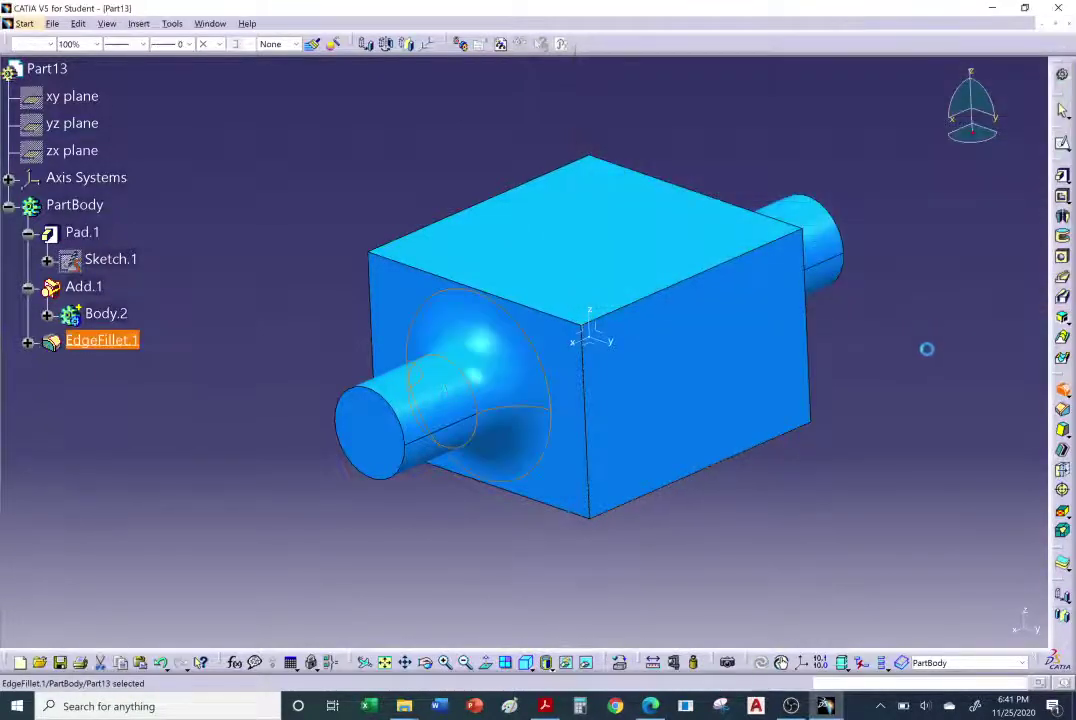
middle_click_drag(318, 321, 576, 440)
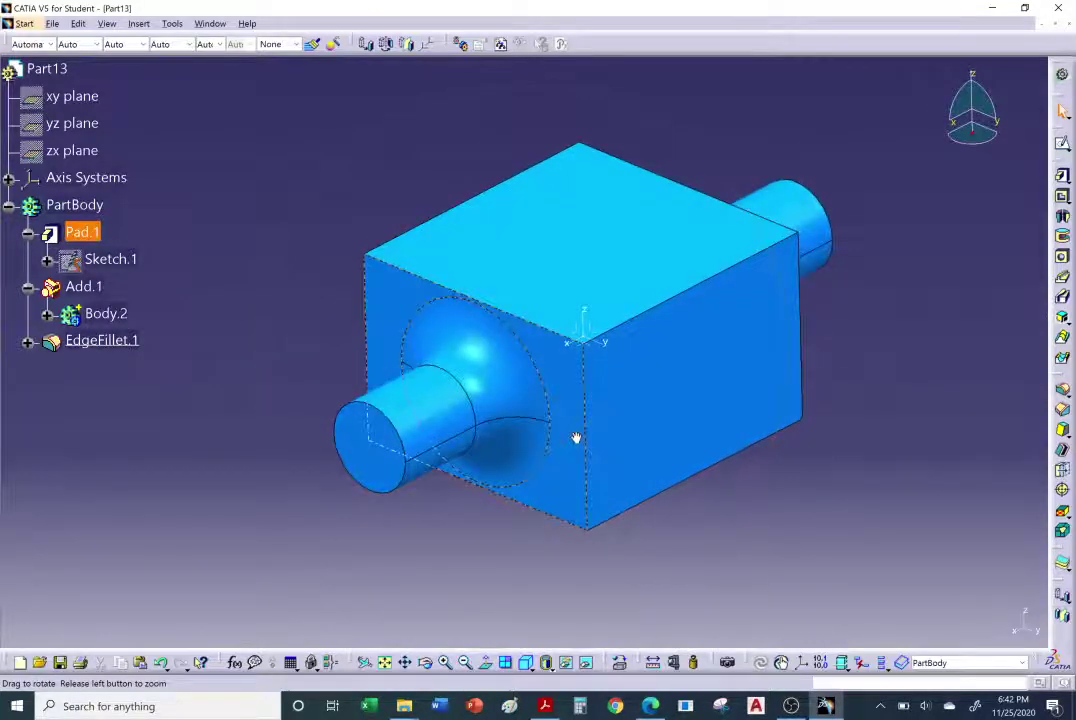
Delete the edge fillet between the cylinder and the block.
right_click(126, 344)
left_click(150, 538)
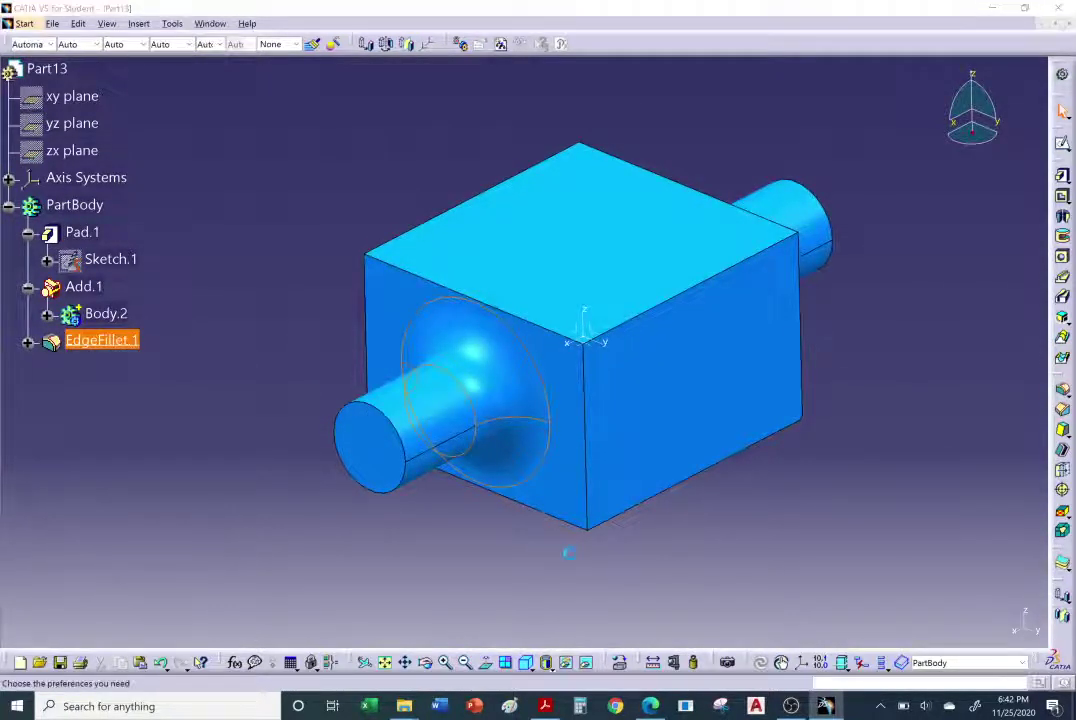
left_click(340, 283)
middle_click_drag(297, 350, 627, 459)
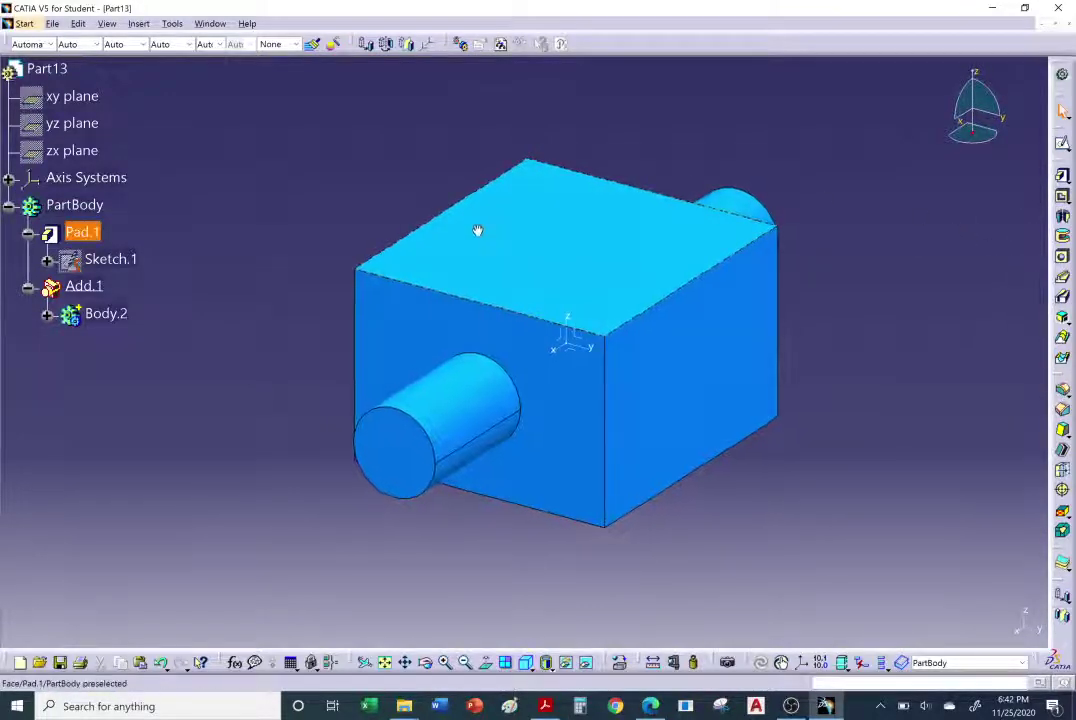
middle_click_drag(287, 317, 257, 325)
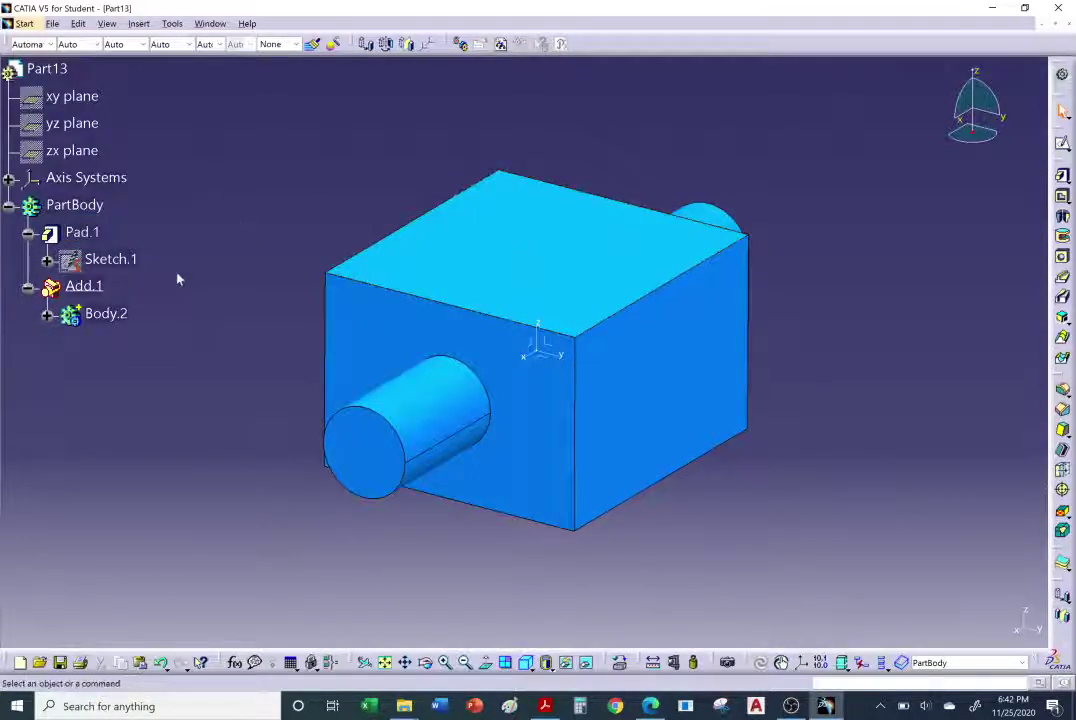
Delete the Add operation while keeping the cylinder in Body.2 as a separate body.
right_click(90, 287)
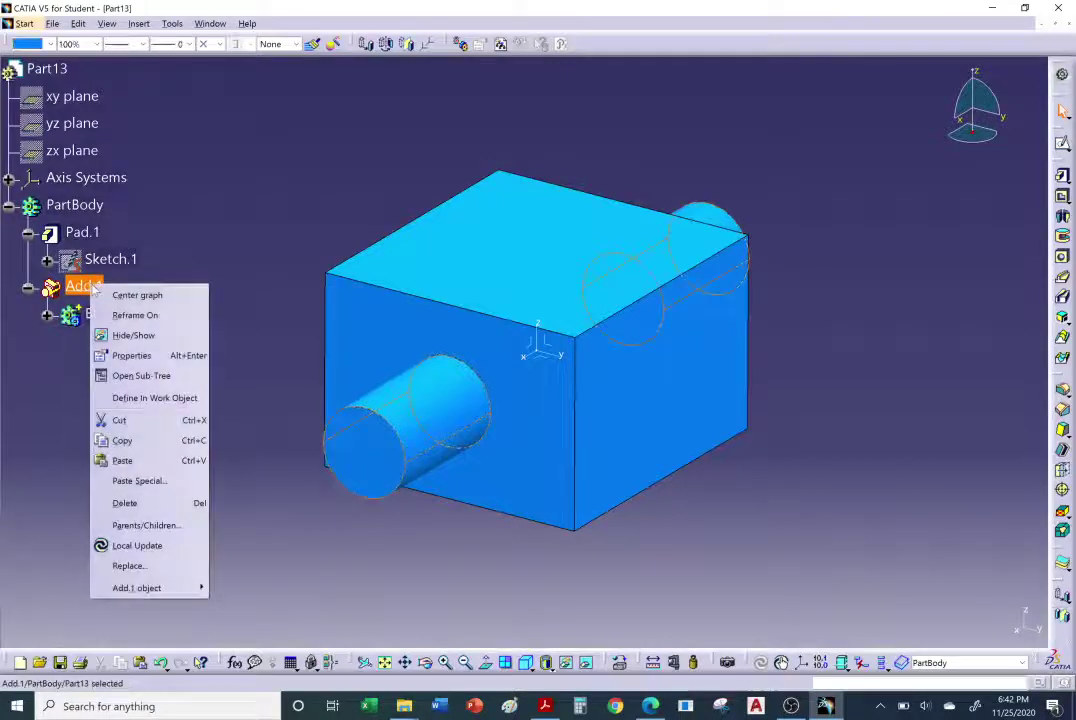
left_click(142, 505)
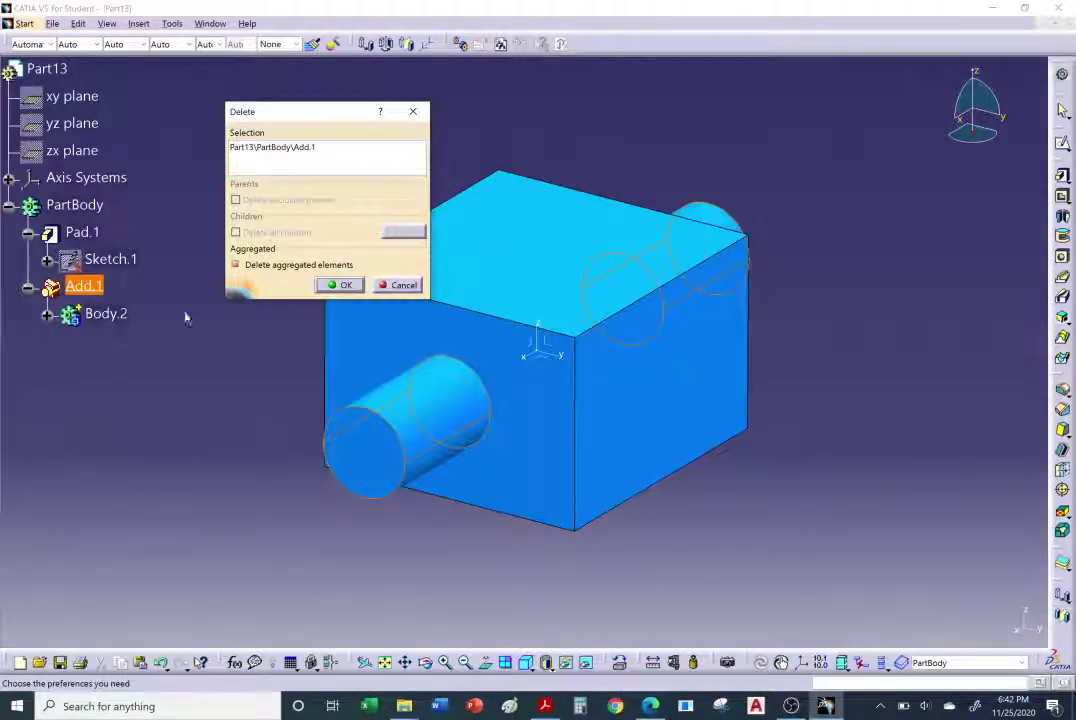
left_click(336, 288)
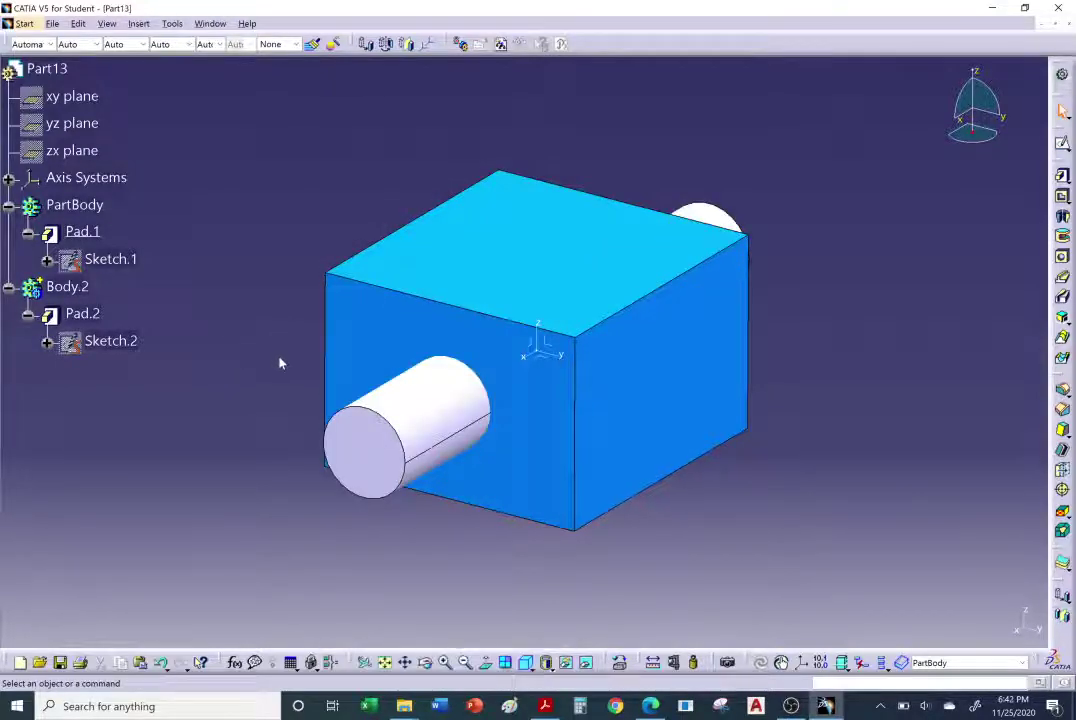
Show the available Boolean operations for combining the cylinder body with the block.
left_click(672, 434)
middle_click_drag(672, 434, 504, 209)
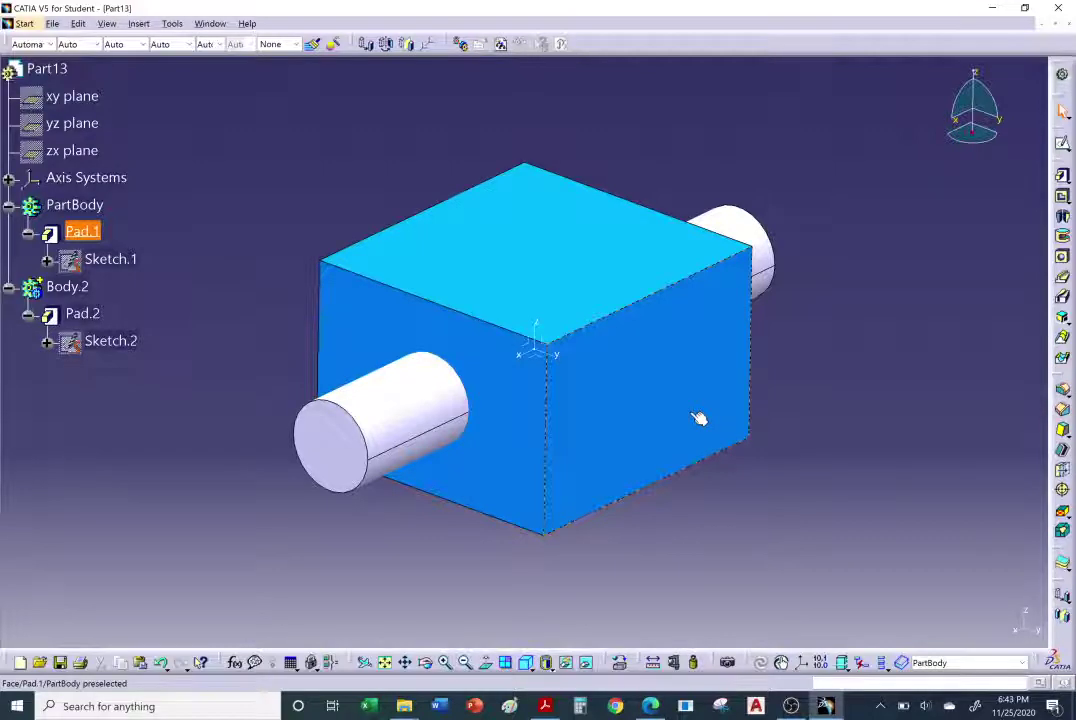
middle_click_drag(647, 477, 428, 473)
left_click(746, 316)
left_click(550, 247)
left_click(761, 303)
left_click(321, 337)
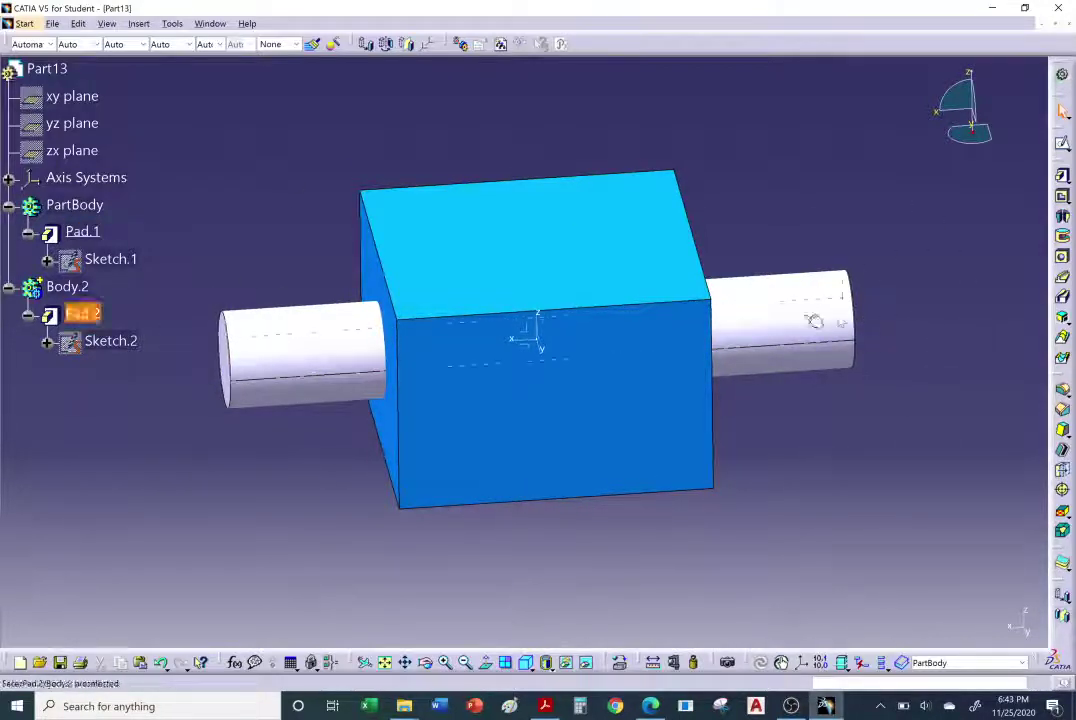
left_click(141, 25)
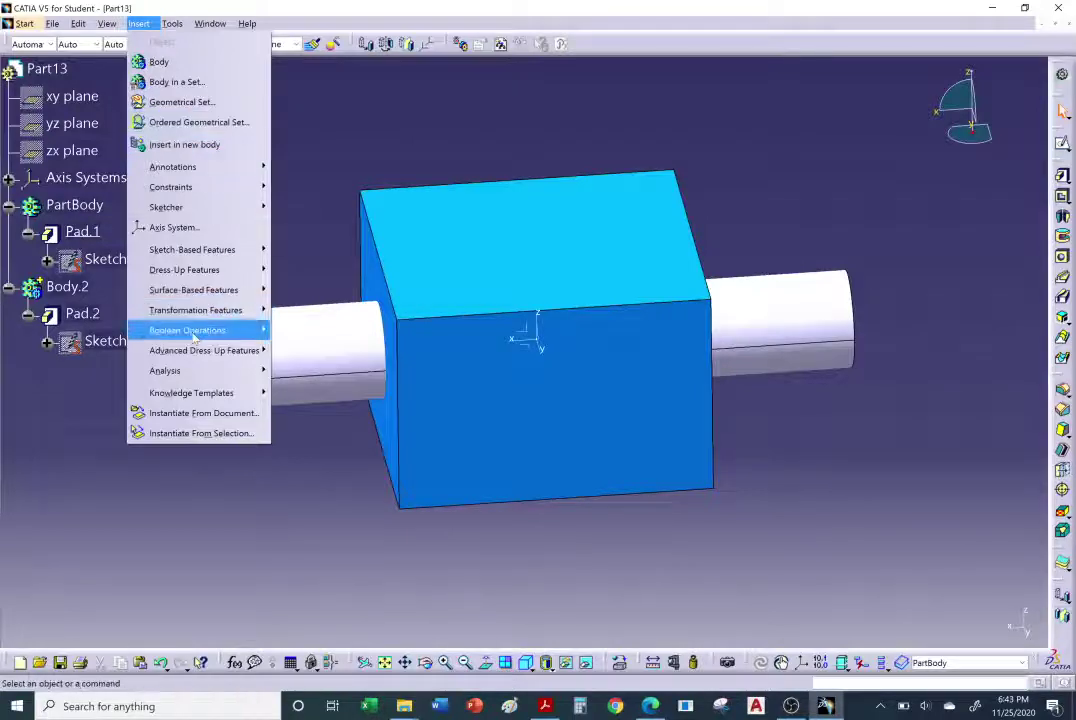
mouse_move(250, 330)
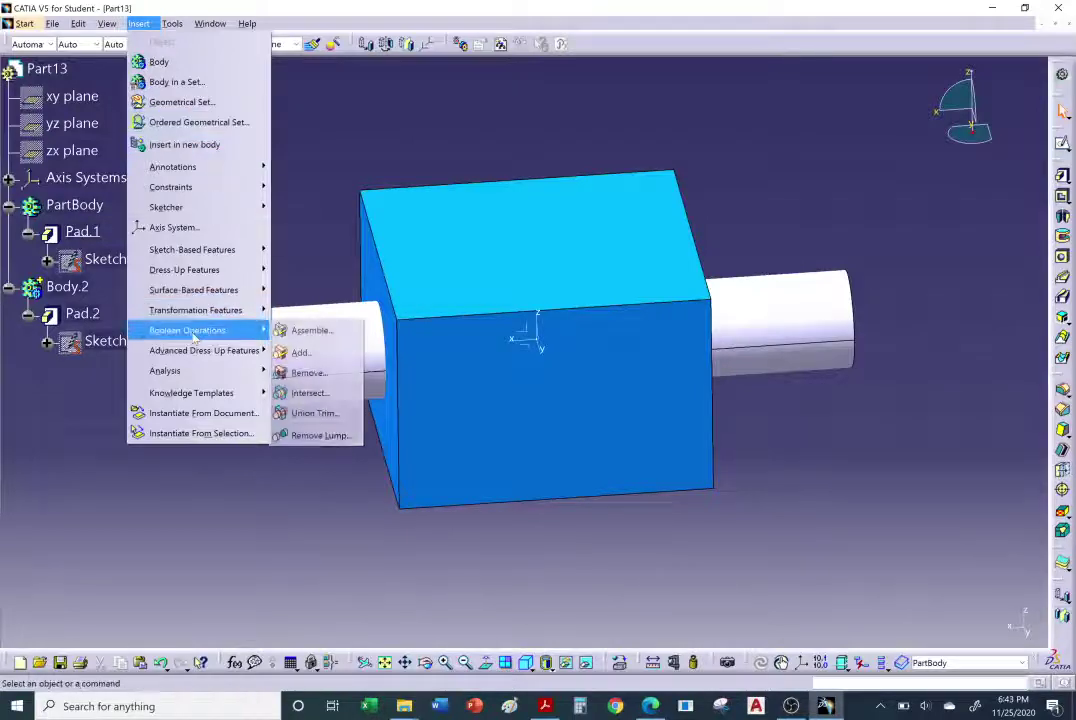
Union Trim Body.2 with PartBody, choosing the cylinder's end face on one side of the block as the face to remove.
left_click(314, 413)
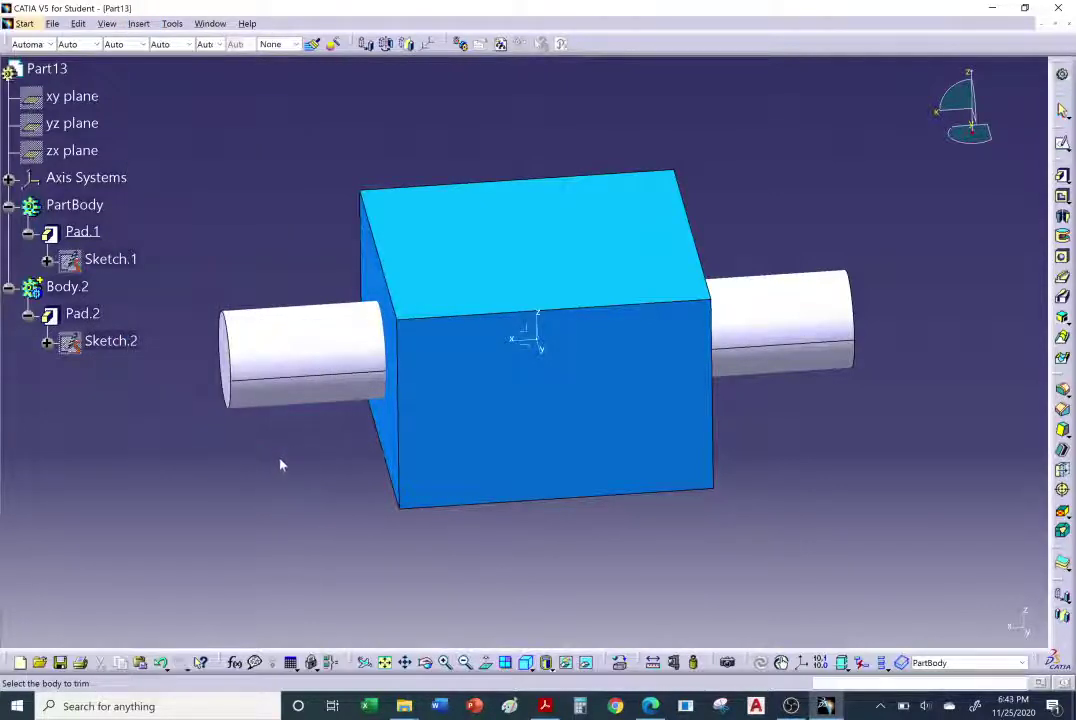
left_click(296, 356)
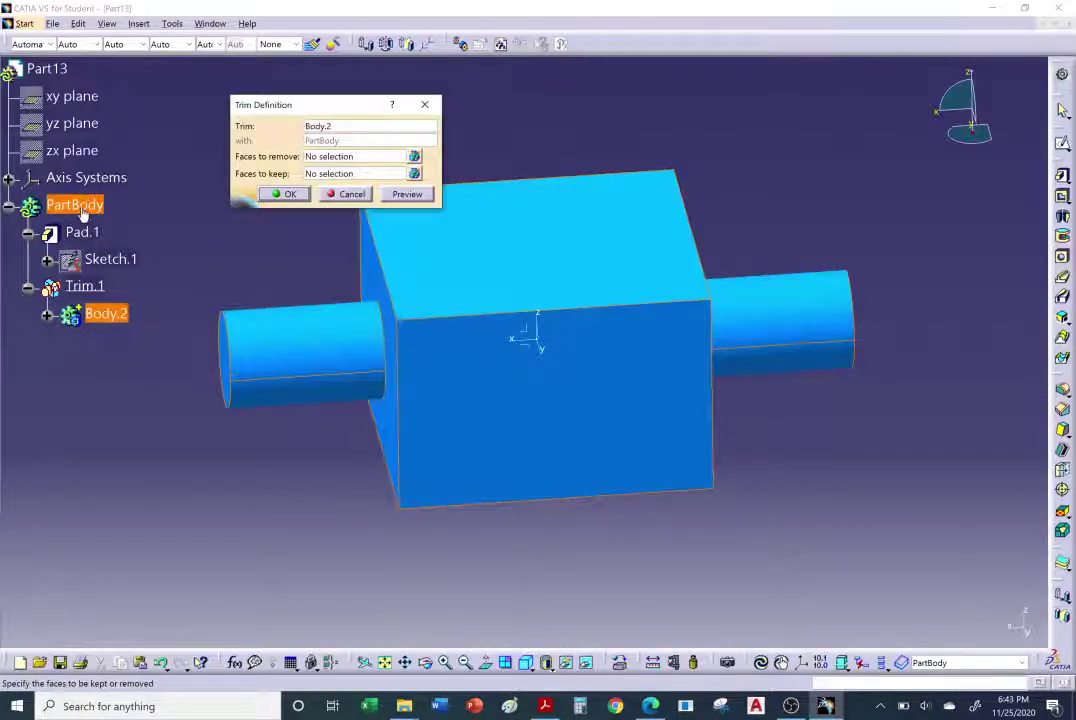
middle_click_drag(291, 286, 740, 355)
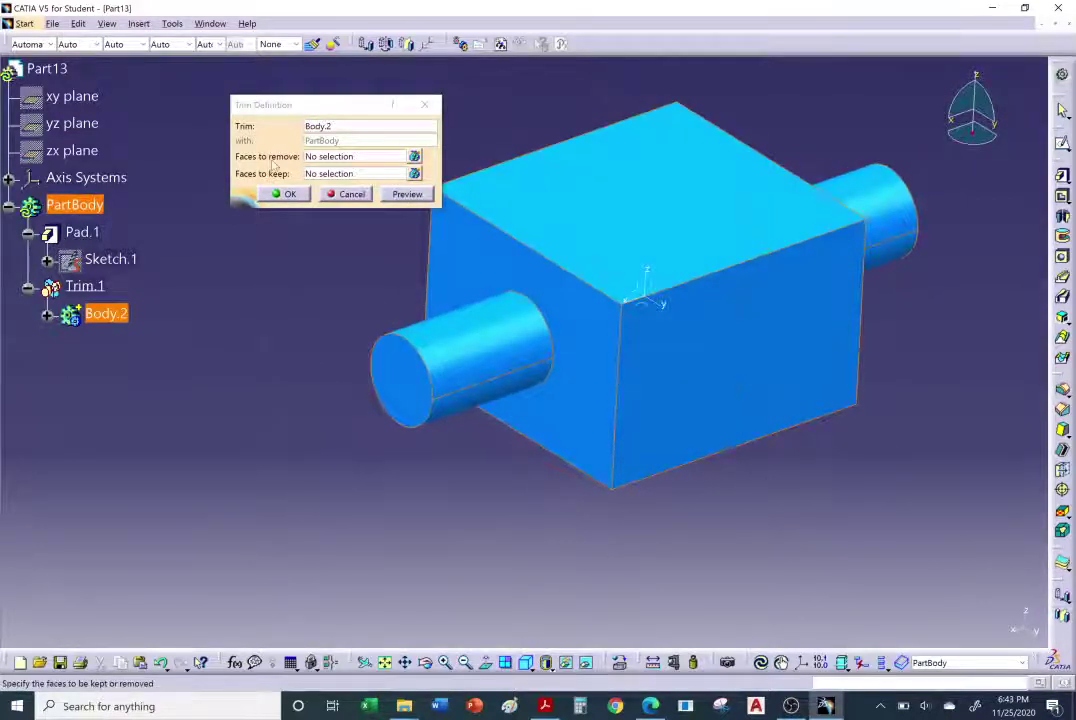
left_click(338, 158)
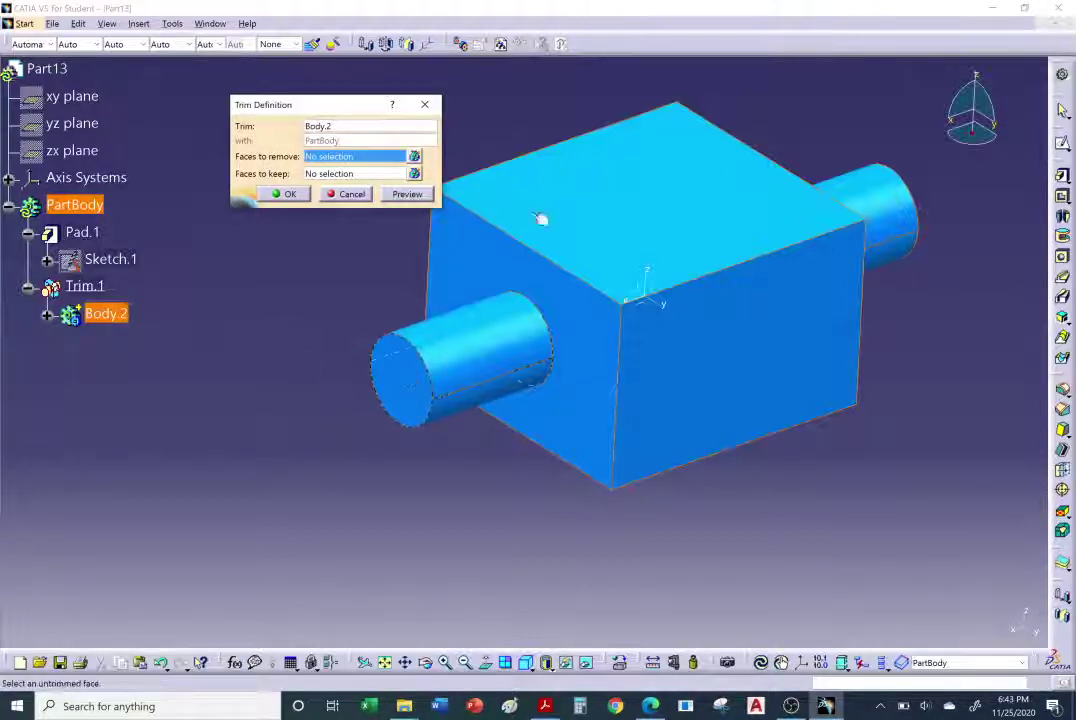
left_click(405, 381)
middle_click_drag(383, 468, 335, 440)
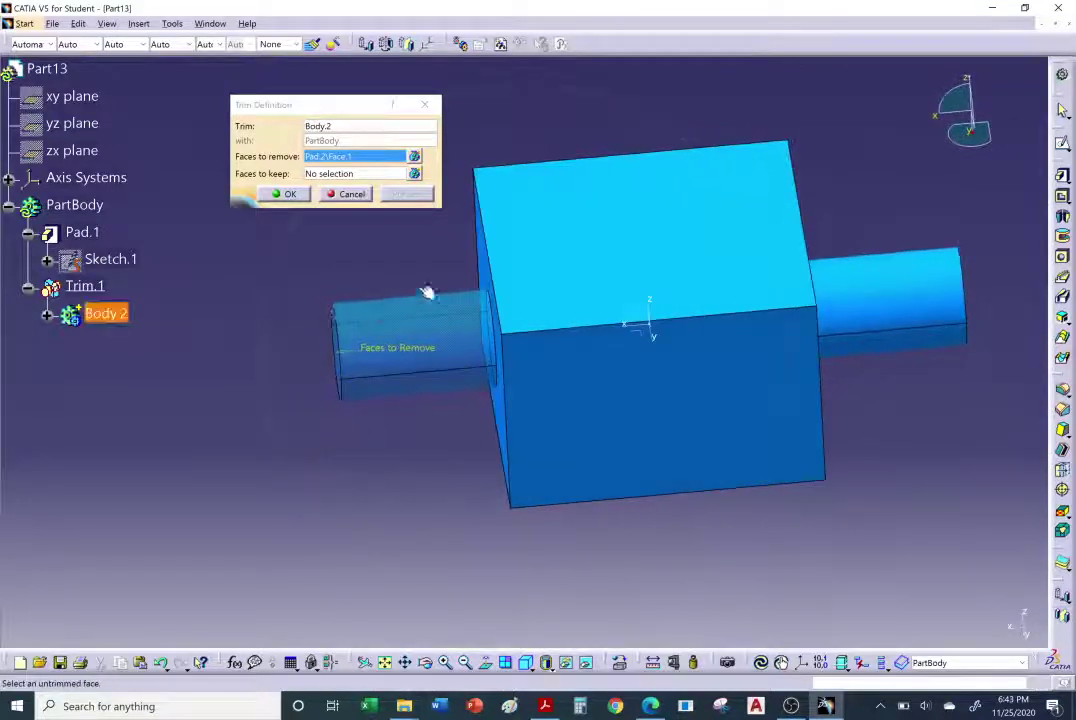
middle_click_drag(295, 367, 355, 360)
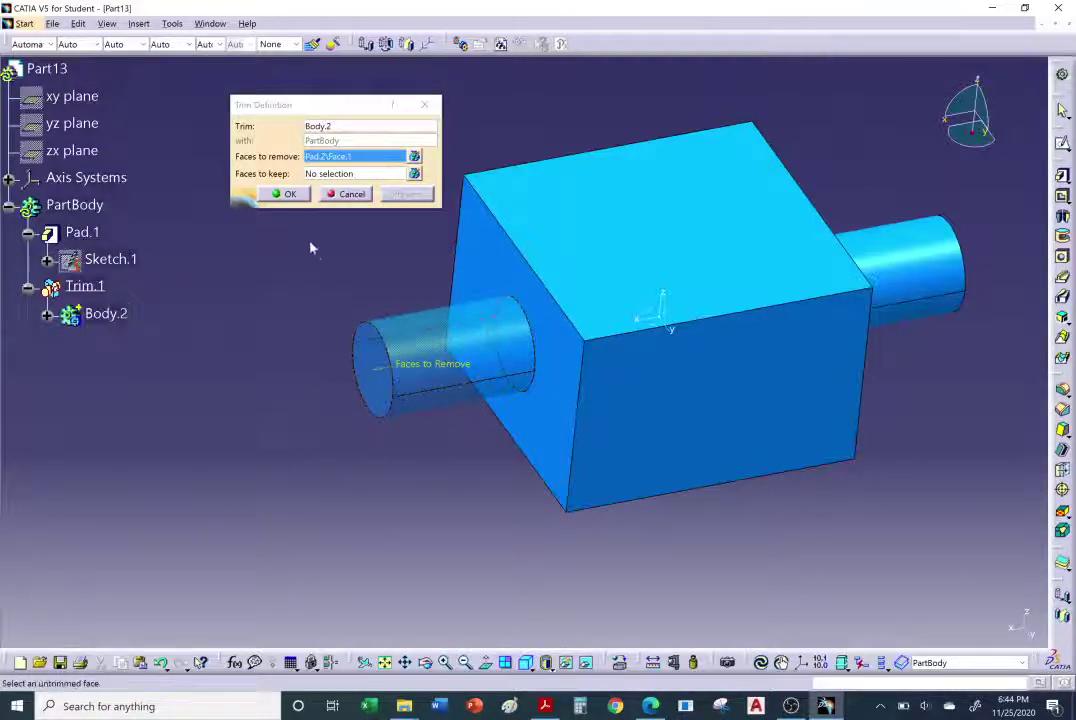
left_click(289, 195)
Examine the trimmed solid from both sides, comparing the removed and the remaining cylinder ends.
middle_click_drag(290, 211, 503, 424)
middle_click_drag(624, 444, 665, 456)
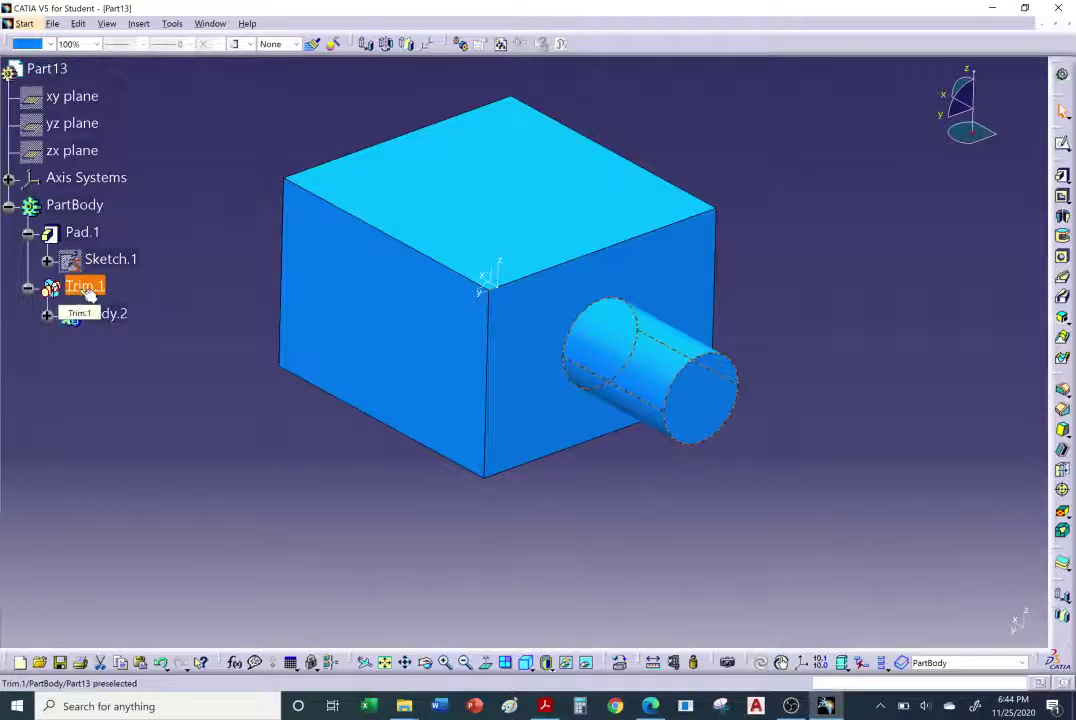
middle_click_drag(382, 475, 524, 423)
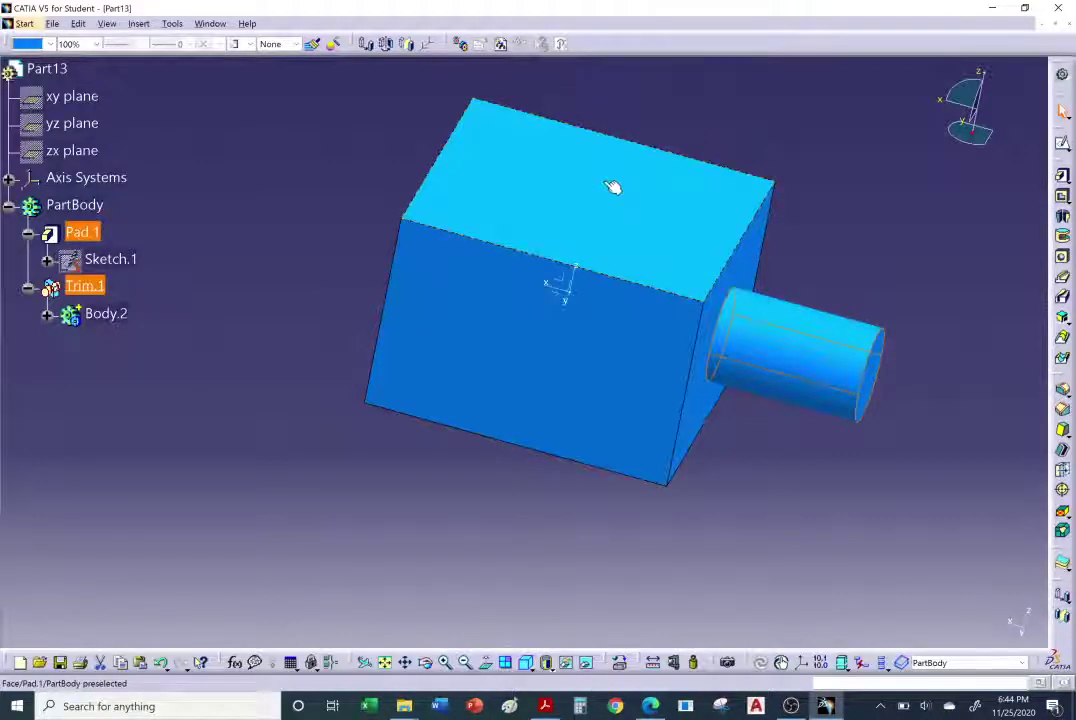
middle_click_drag(293, 355, 137, 322)
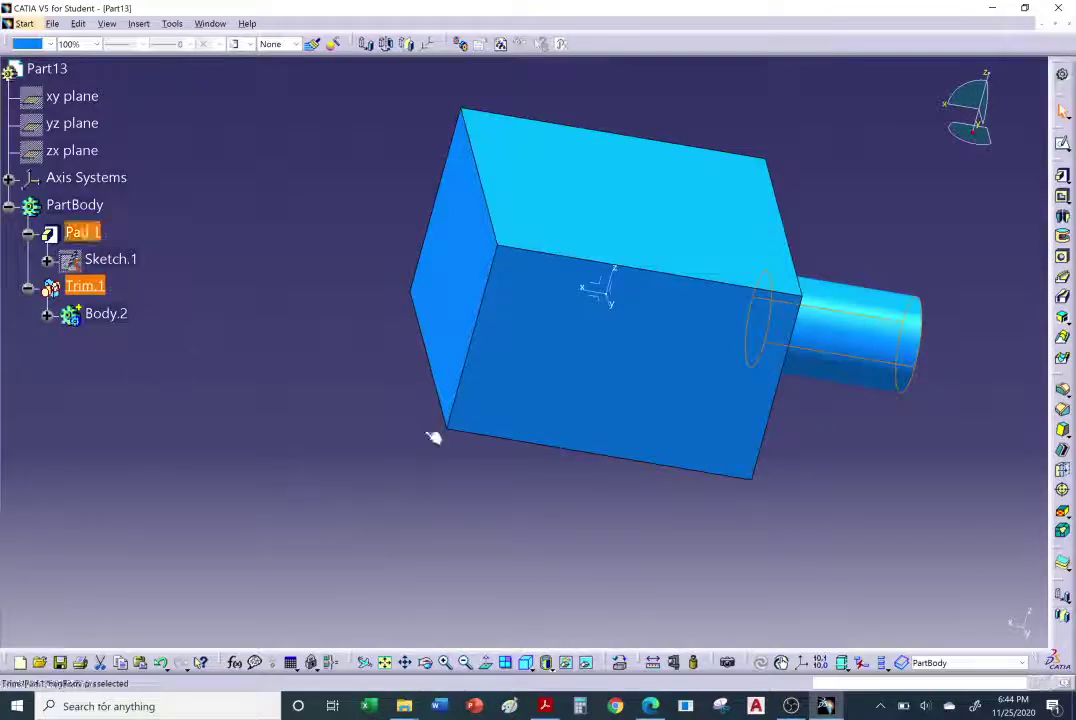
middle_click_drag(668, 319, 560, 375)
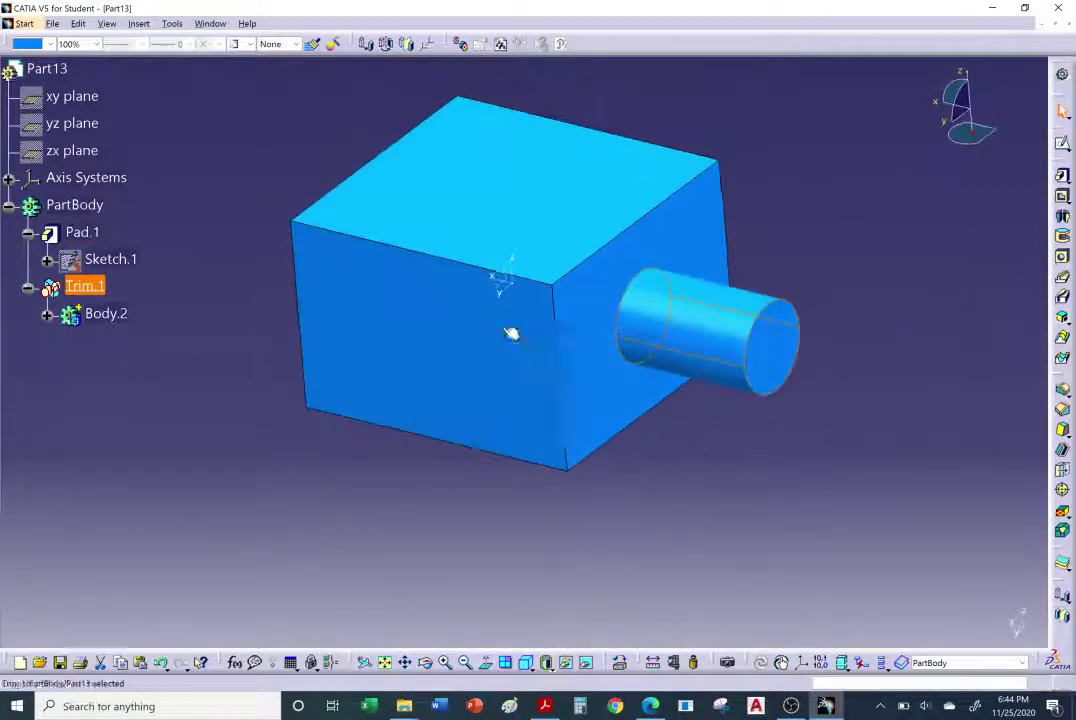
middle_click_drag(384, 257, 425, 300)
middle_click_drag(326, 305, 590, 475)
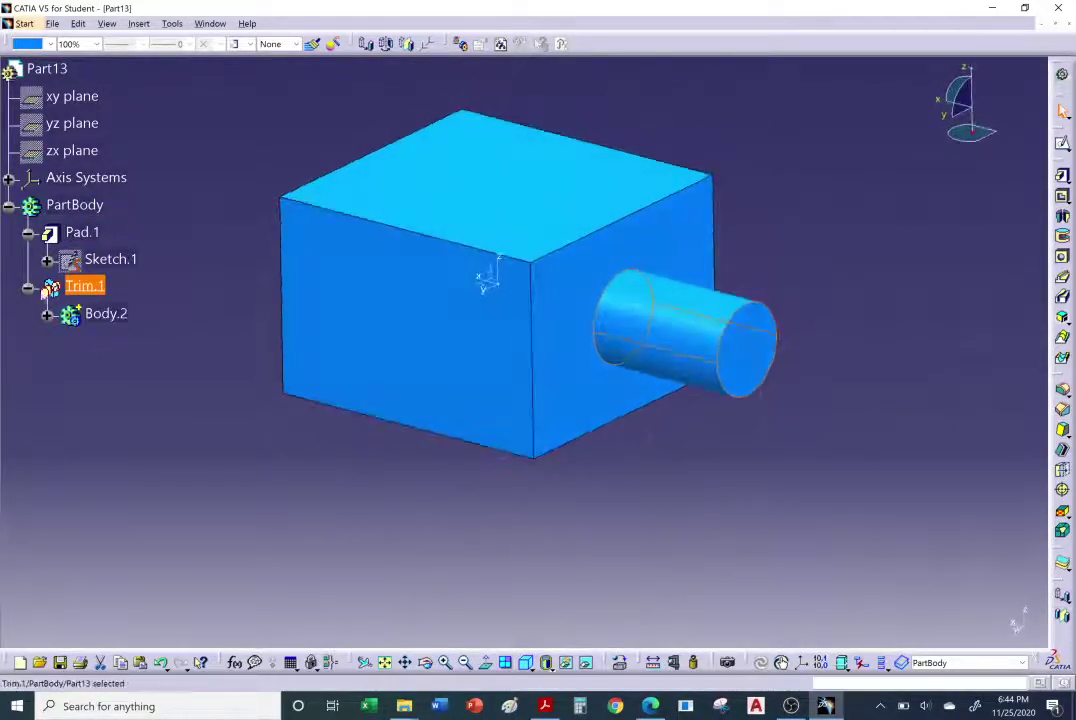
Delete Trim.1 together with its aggregated Body.2 and undo the deletion.
right_click(95, 288)
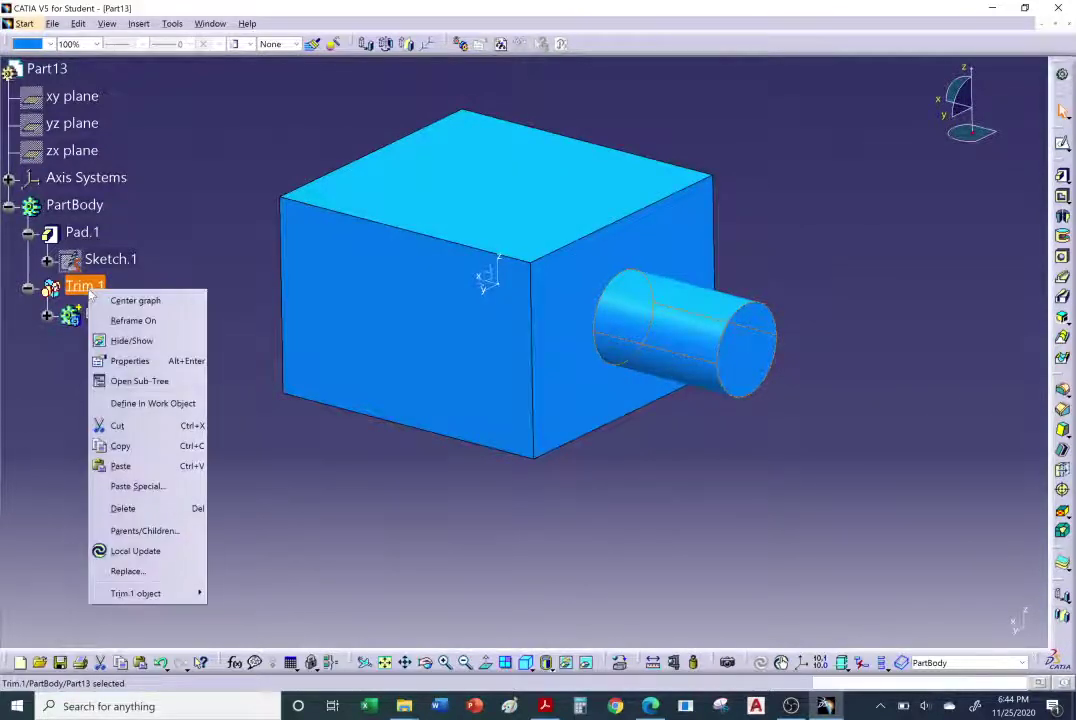
left_click(139, 513)
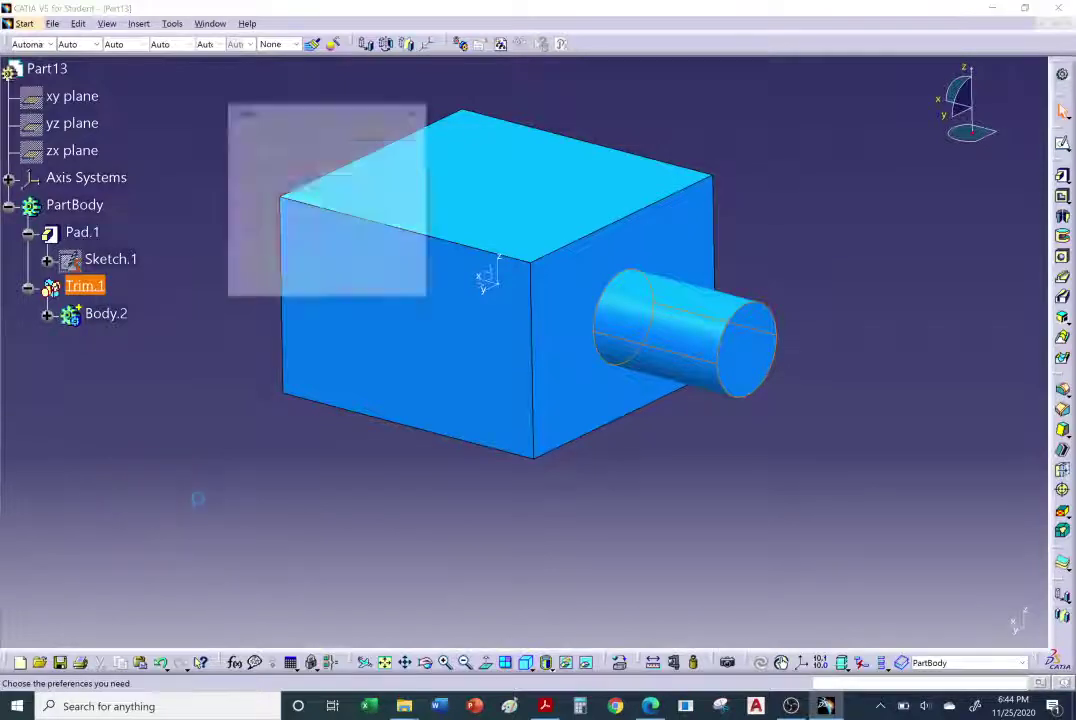
left_click(340, 285)
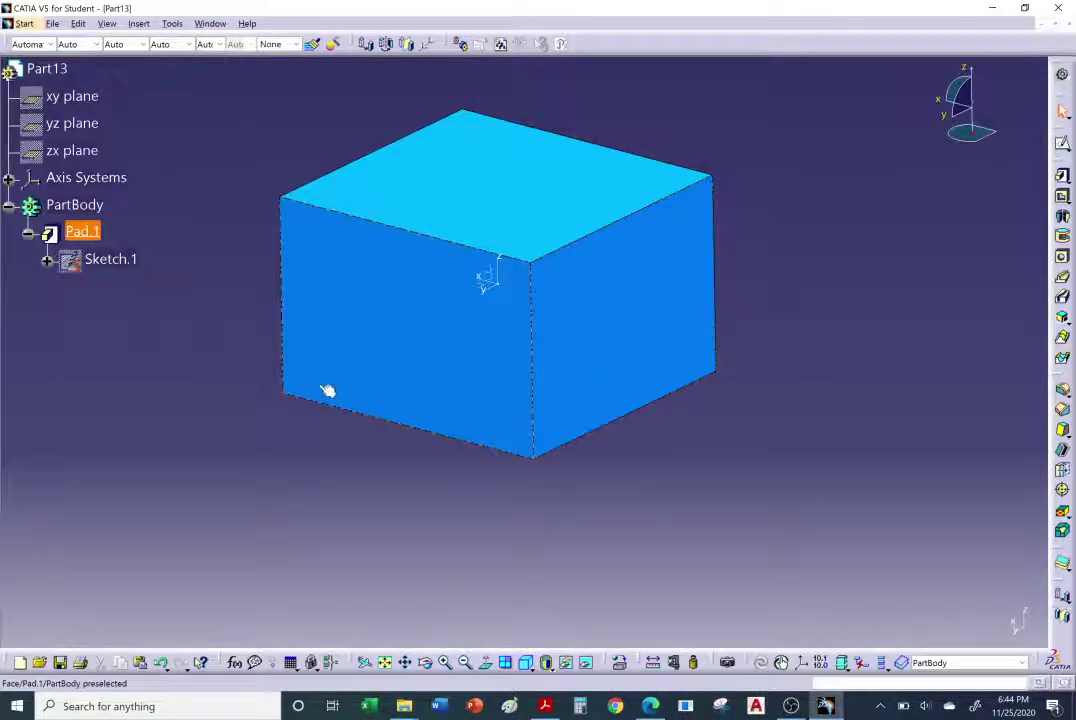
left_click(231, 391)
key("ctrl+z")
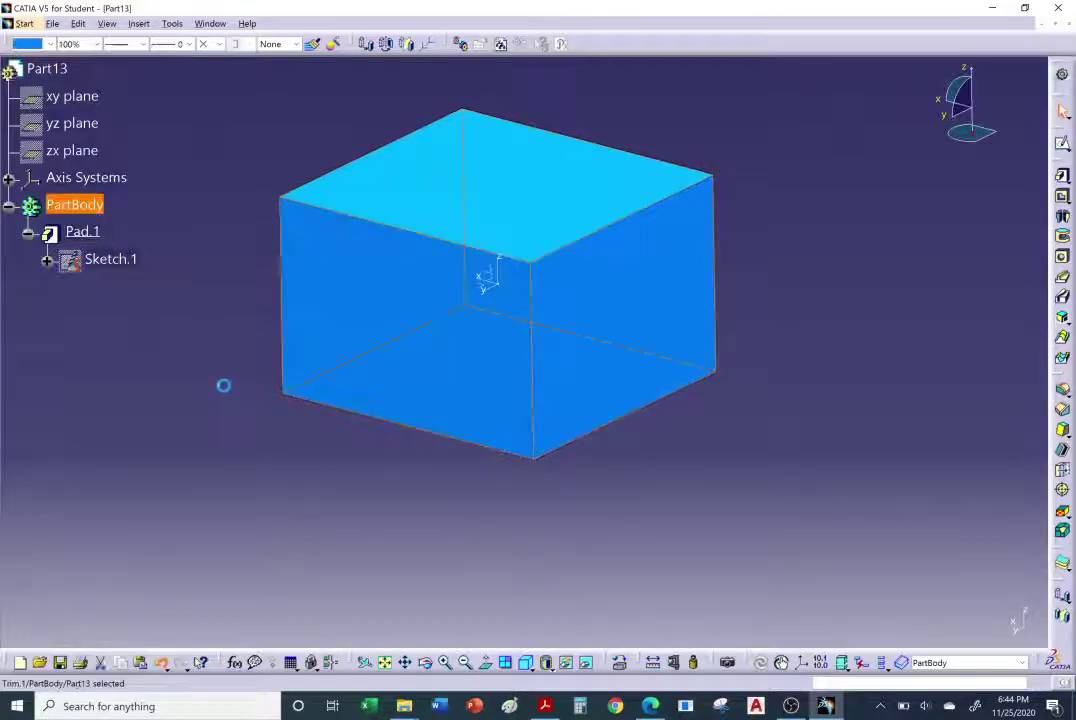
Delete Trim.1 while keeping its aggregated elements.
right_click(94, 287)
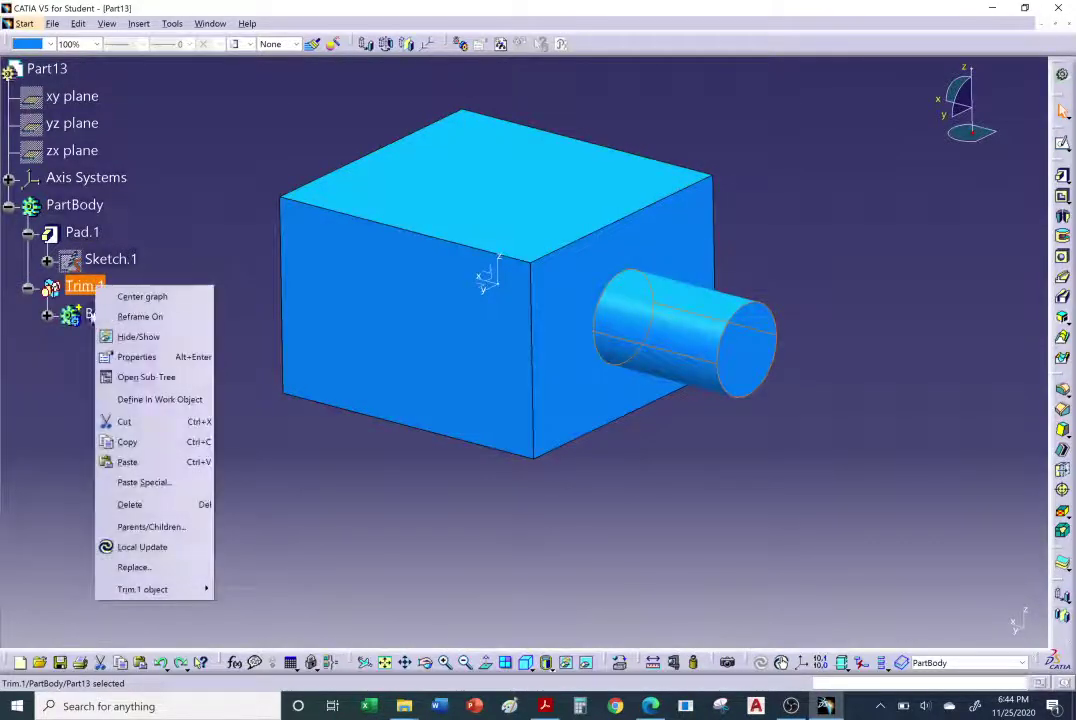
left_click(134, 504)
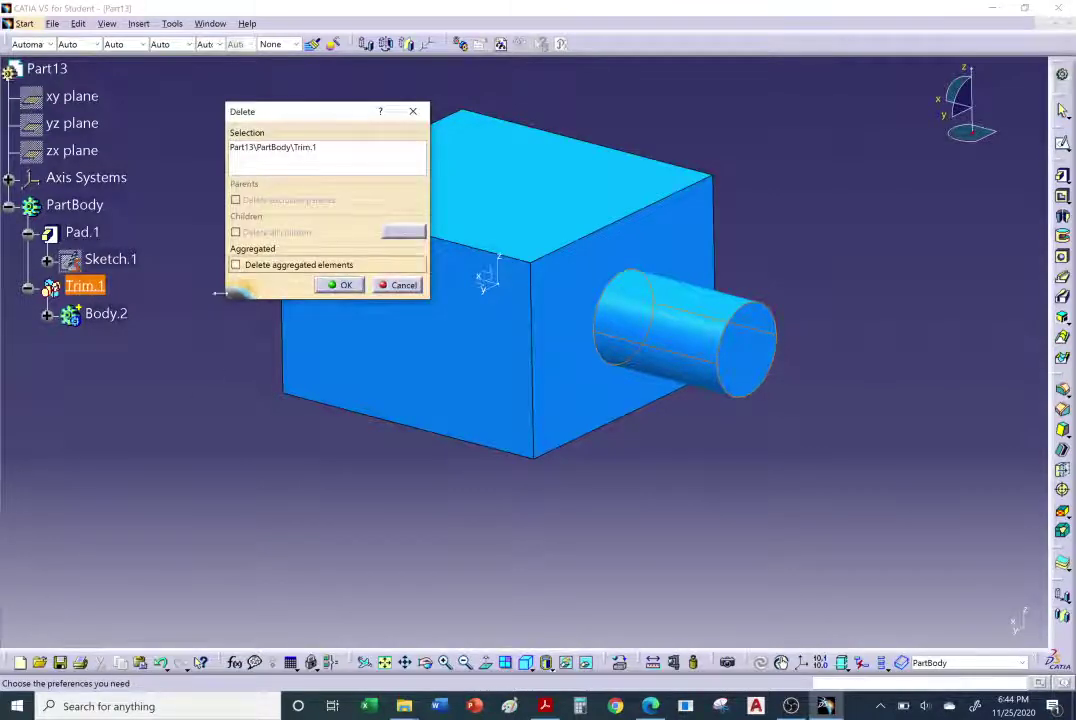
left_click(340, 286)
middle_click_drag(209, 389, 627, 507)
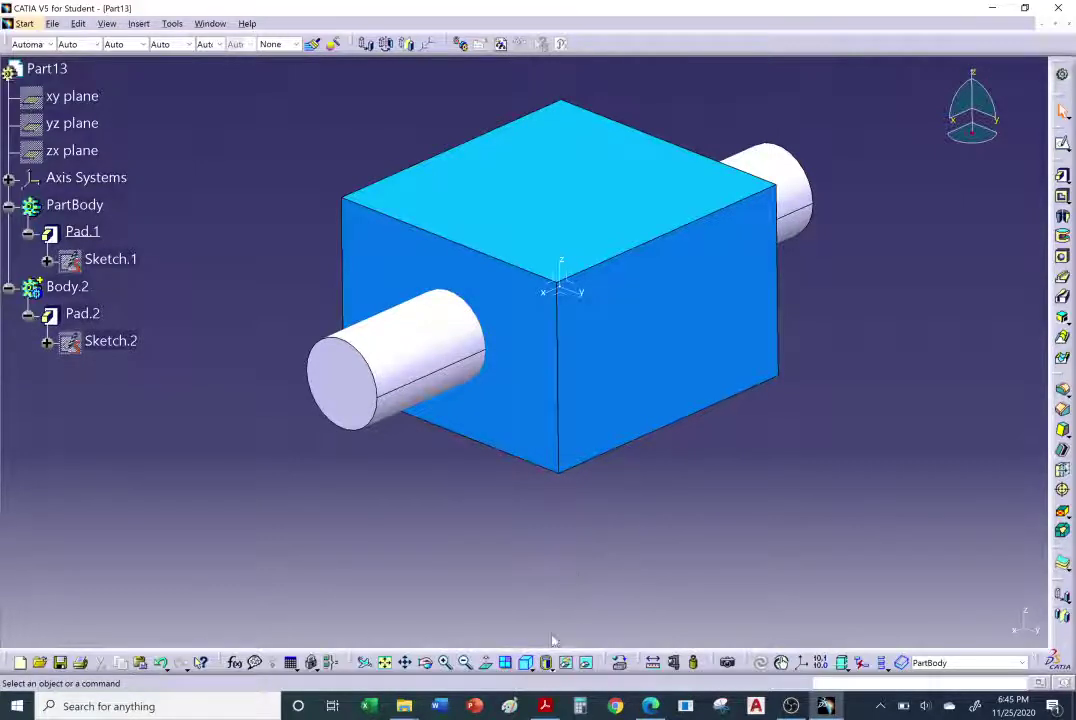
Switch to Microsoft Edge and search the web for "fisker a pillar".
left_click(651, 707)
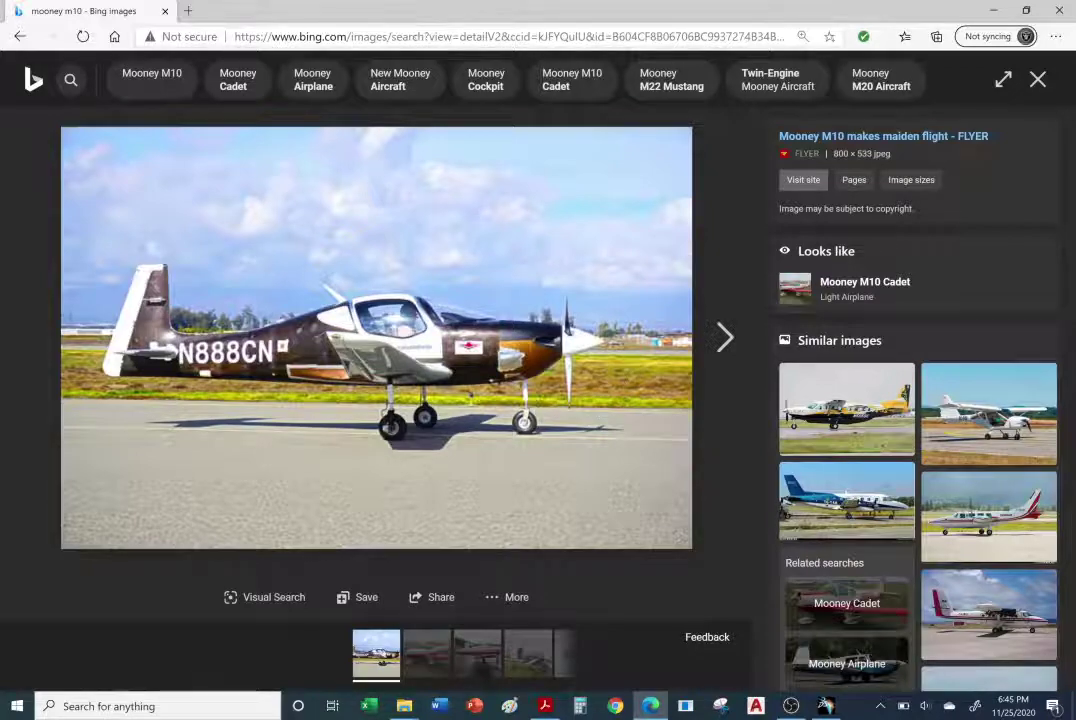
left_click(329, 38)
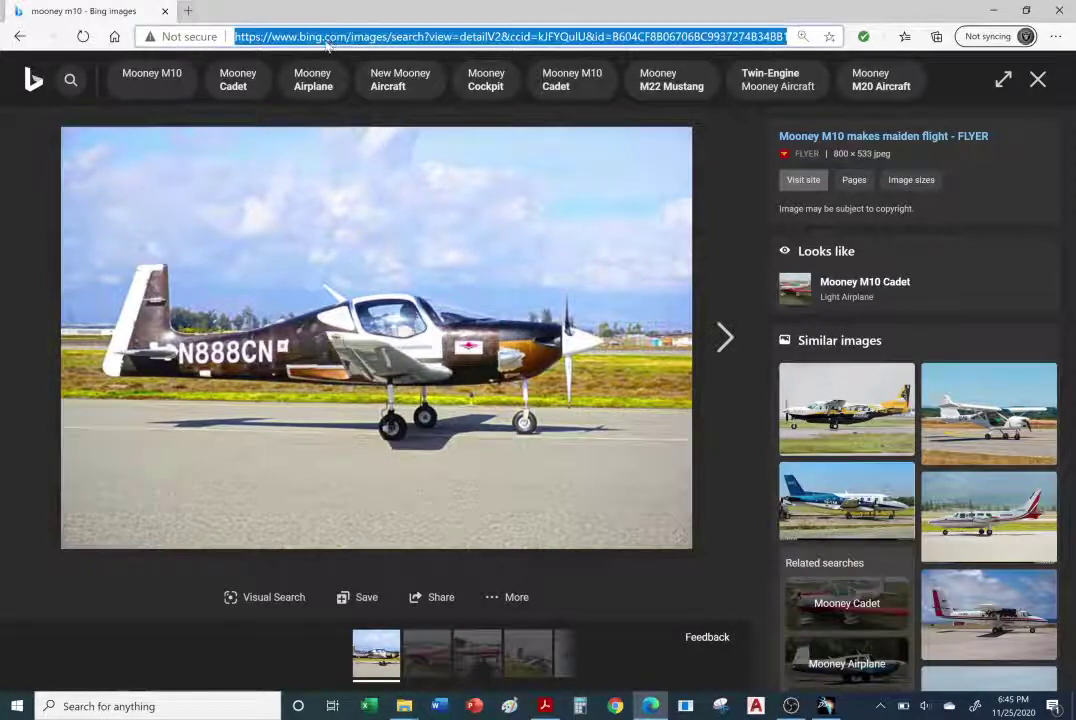
type("f")
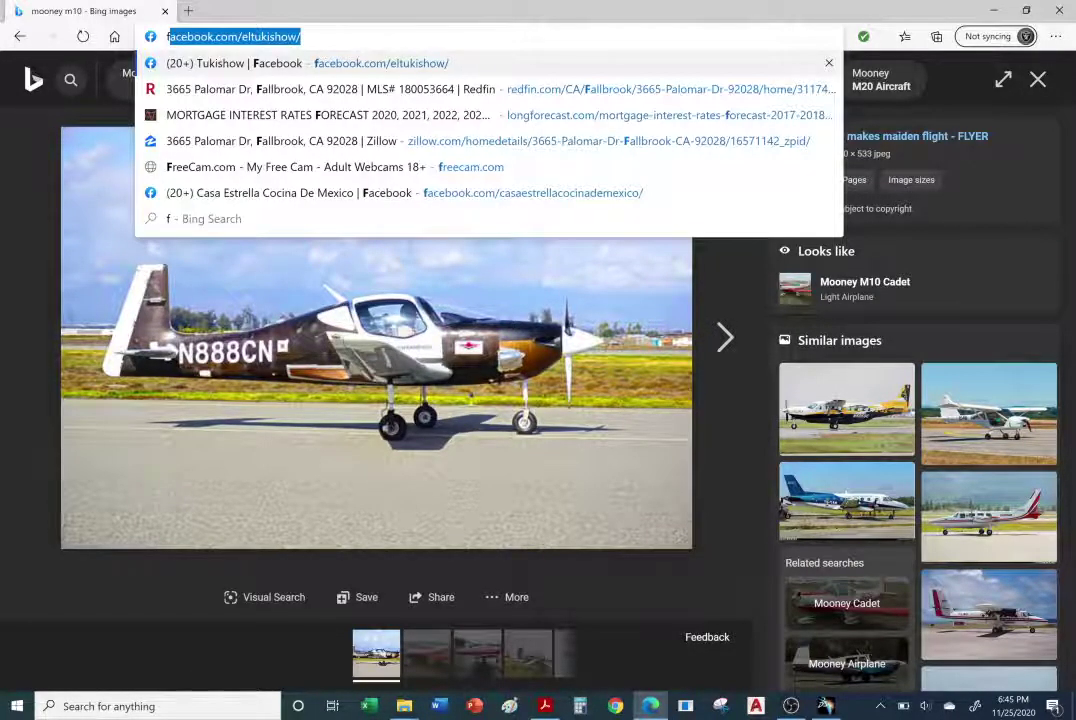
type("isker a ")
type("pill")
type("r")
key("Return")
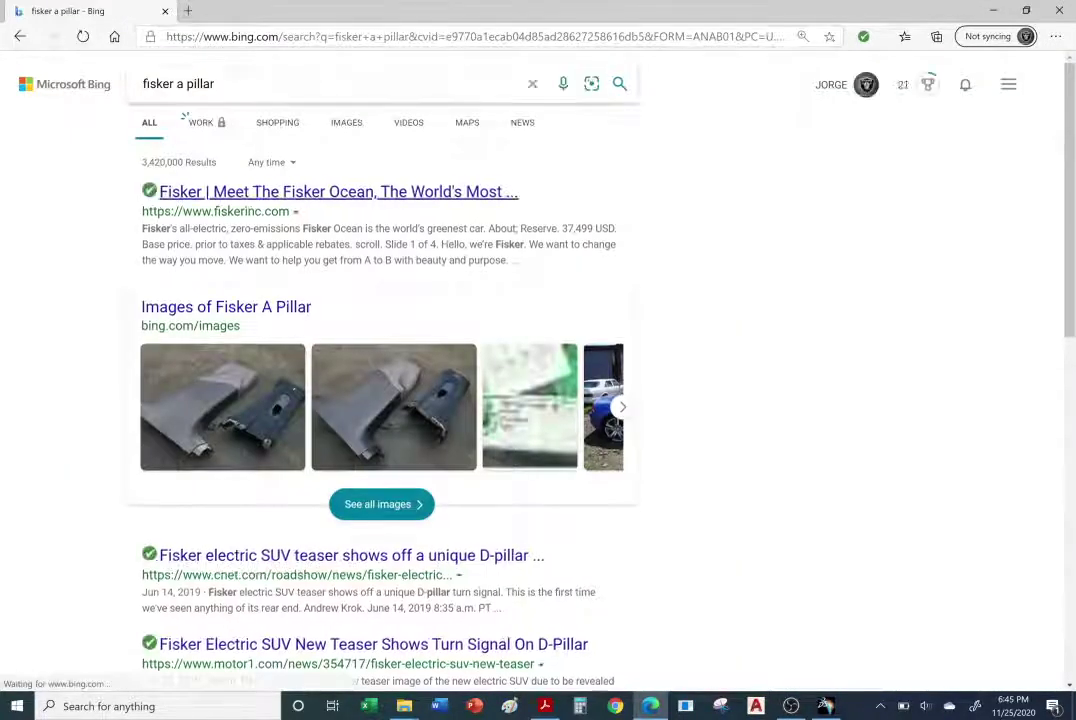
Show the image results and open the photo of the two A pillar trim panels at full size.
left_click(350, 126)
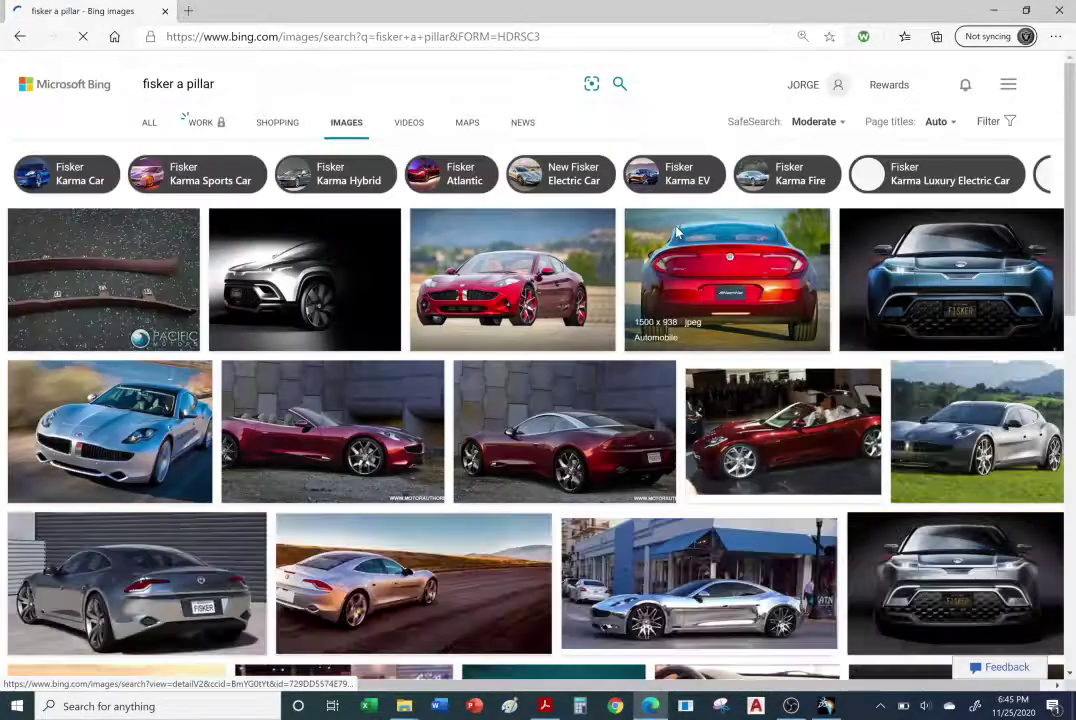
left_click(126, 290)
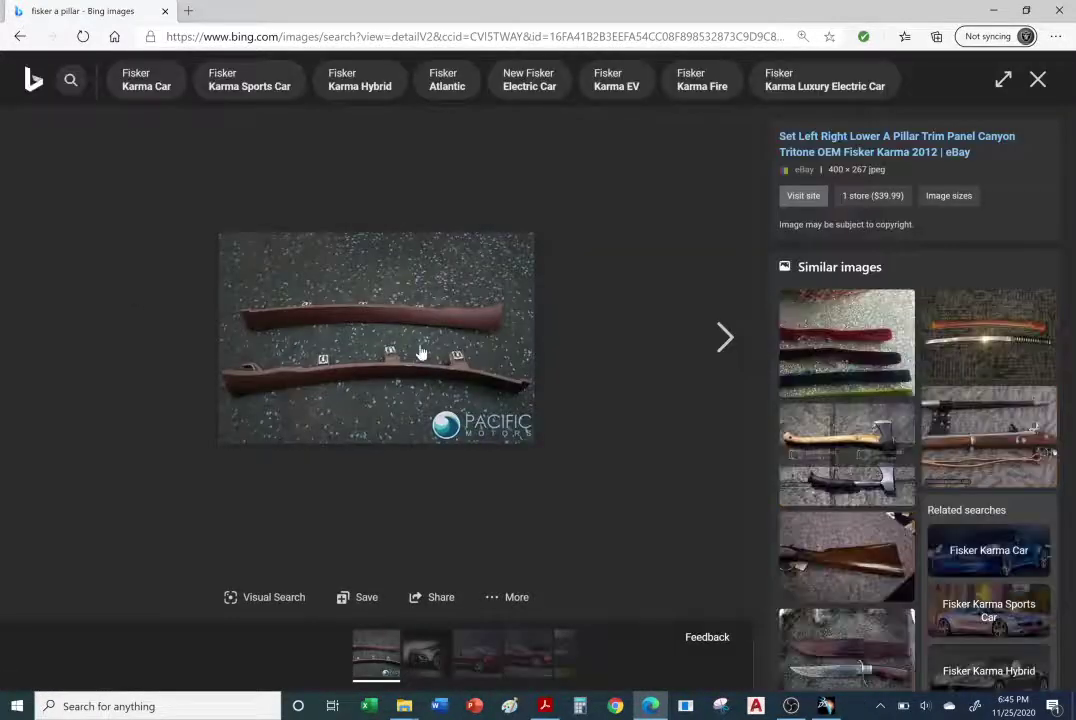
left_click(421, 353)
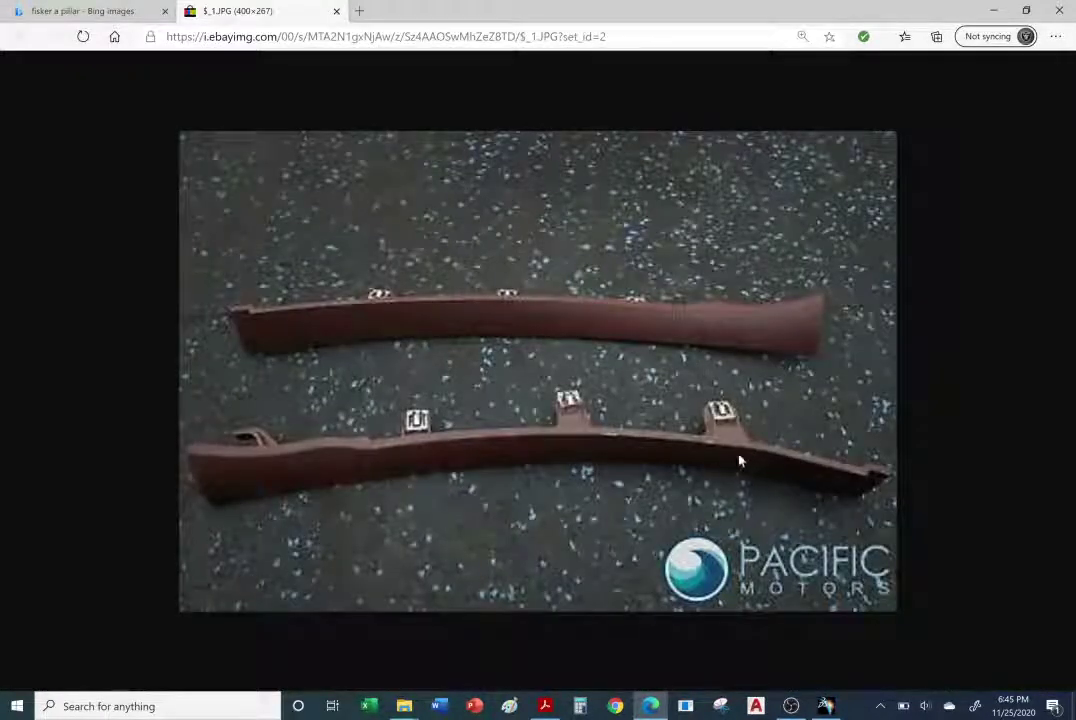
Search for "fisker interior" images in a new browser tab and view the interior photo with the green tag on the mirror.
left_click(361, 12)
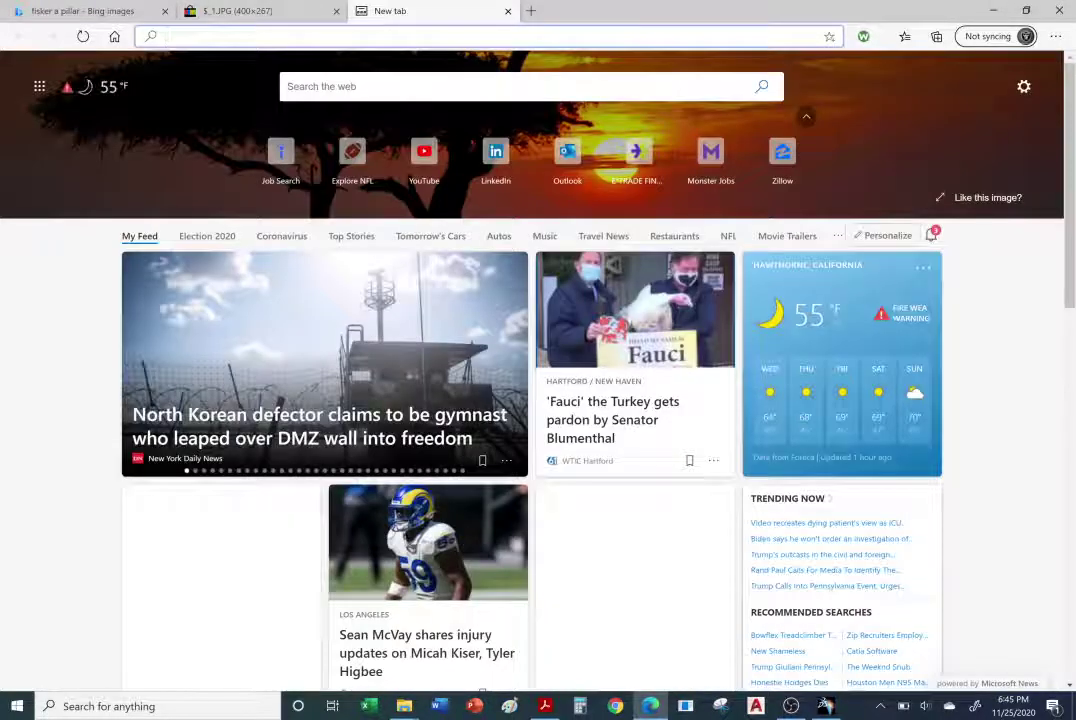
type("fisker interior")
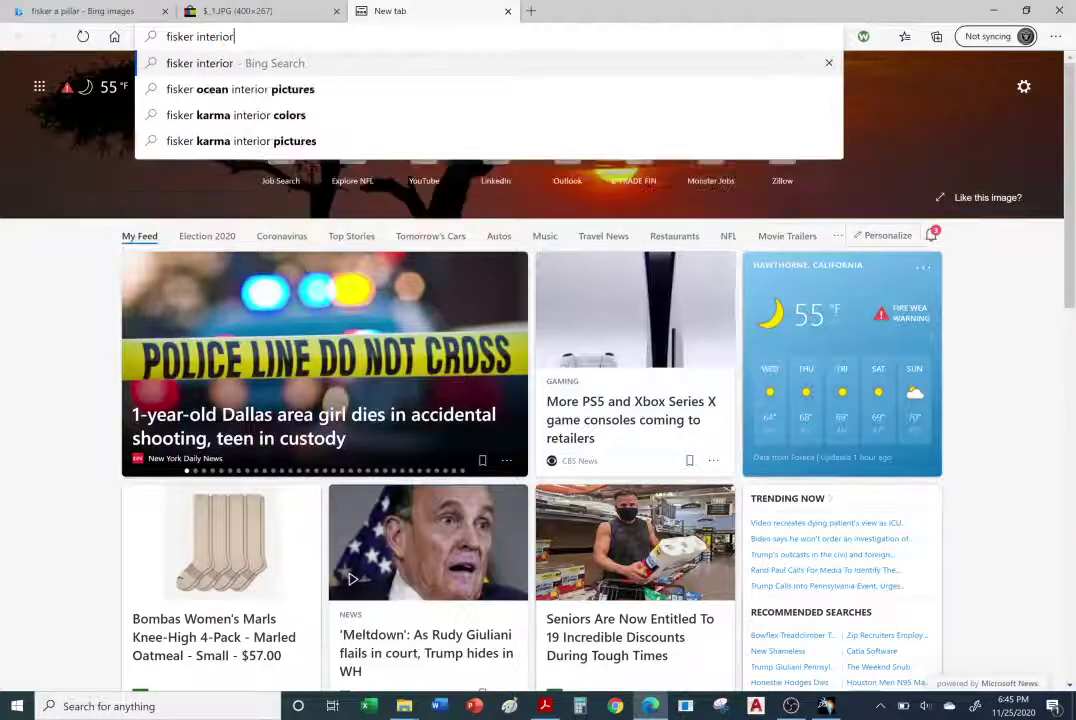
key("Return")
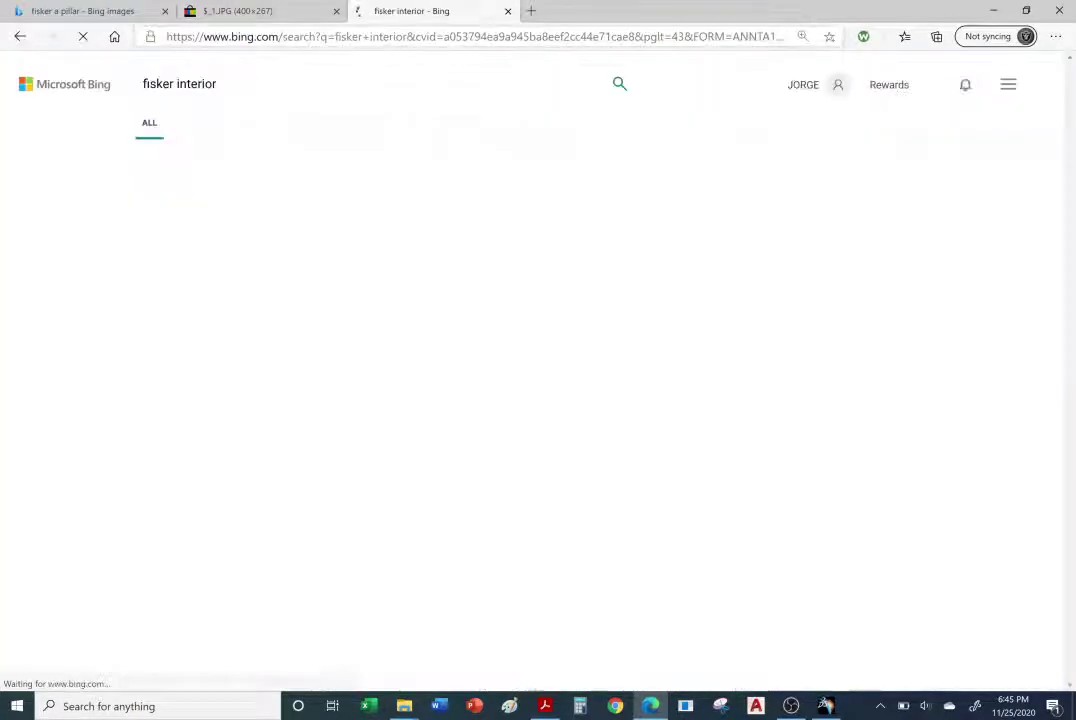
left_click(272, 122)
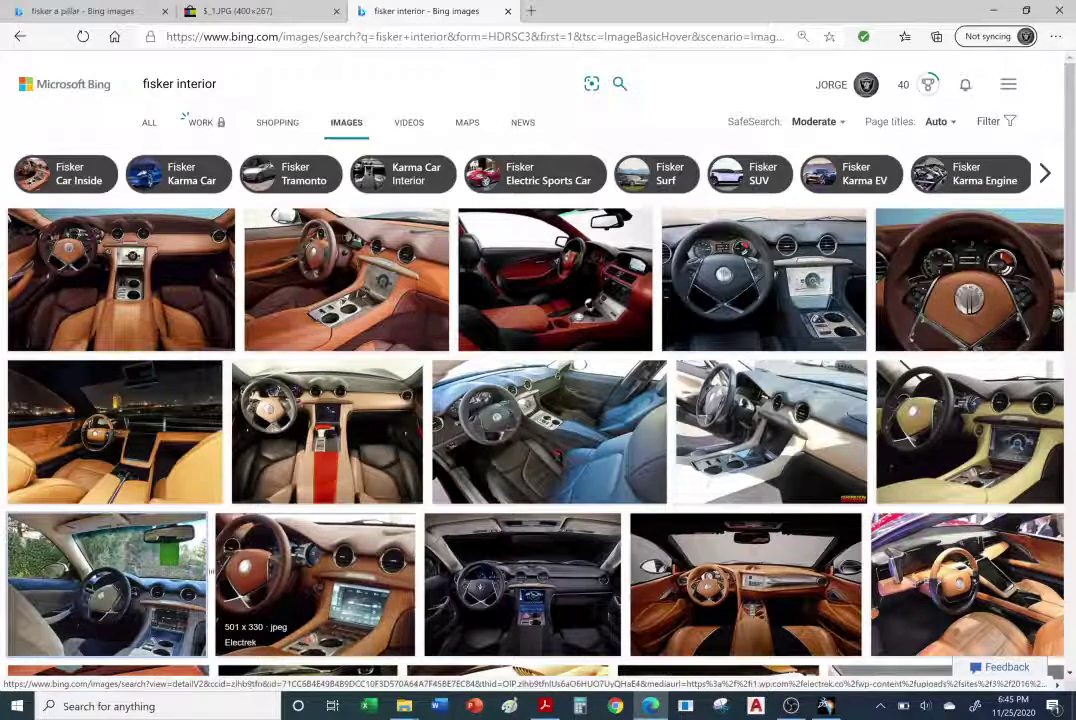
left_click(125, 555)
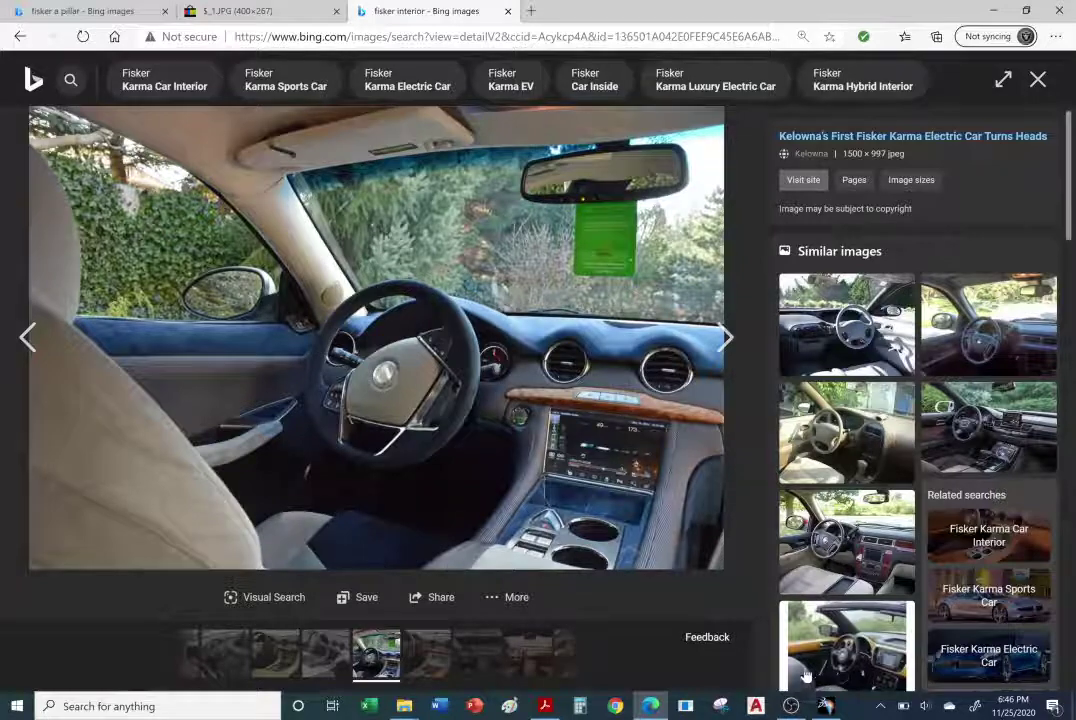
mouse_move(829, 712)
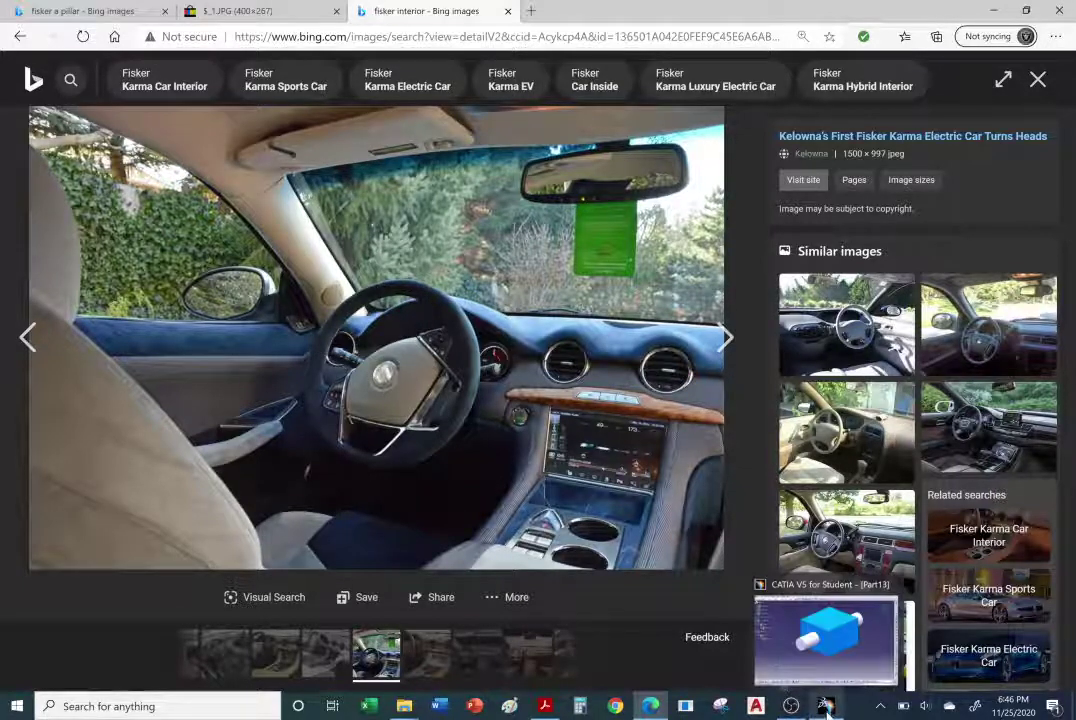
left_click(700, 645)
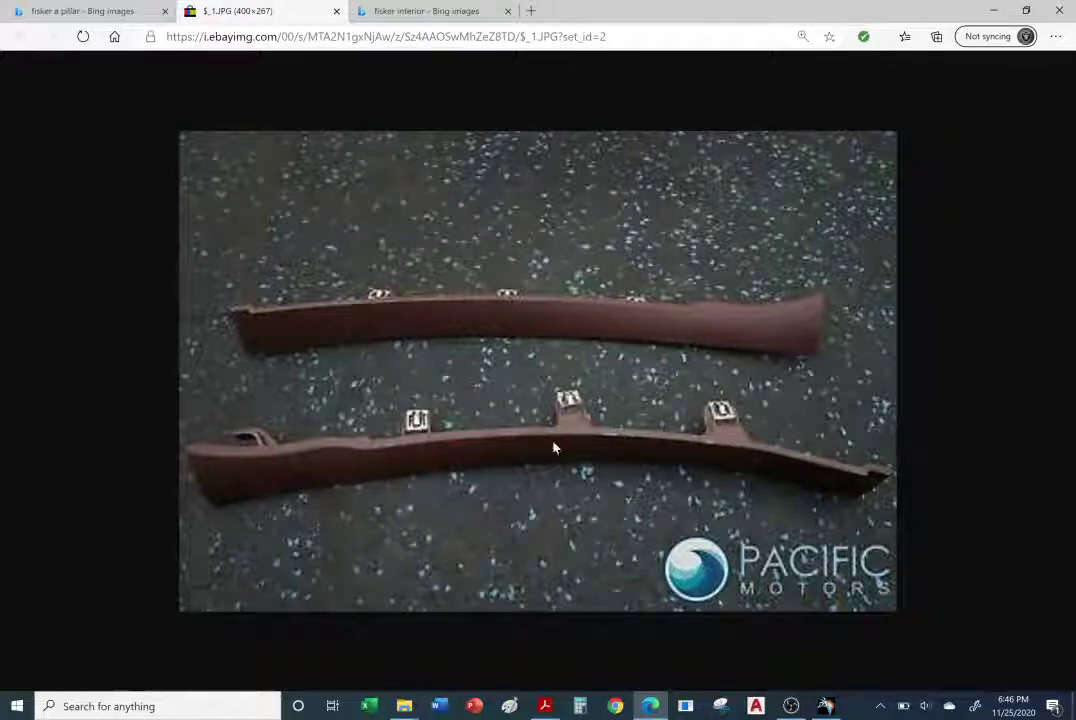
Switch to CATIA V5 and create a new part named Part14 with hybrid design enabled.
left_click(826, 706)
middle_click_drag(749, 512, 604, 489)
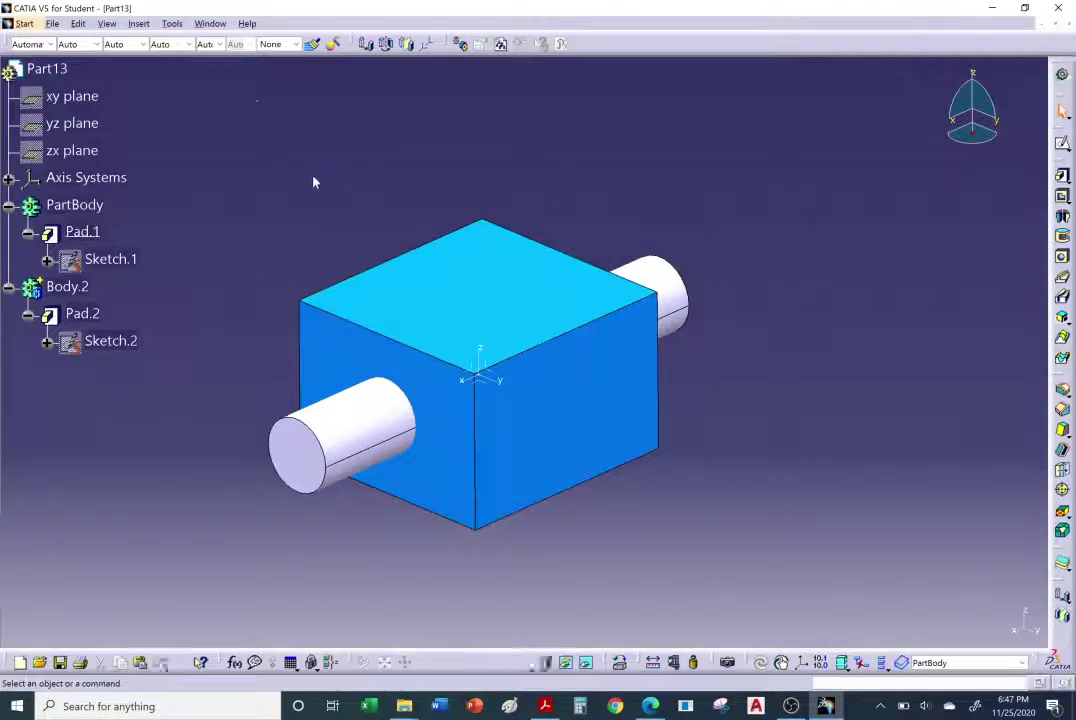
left_click(53, 24)
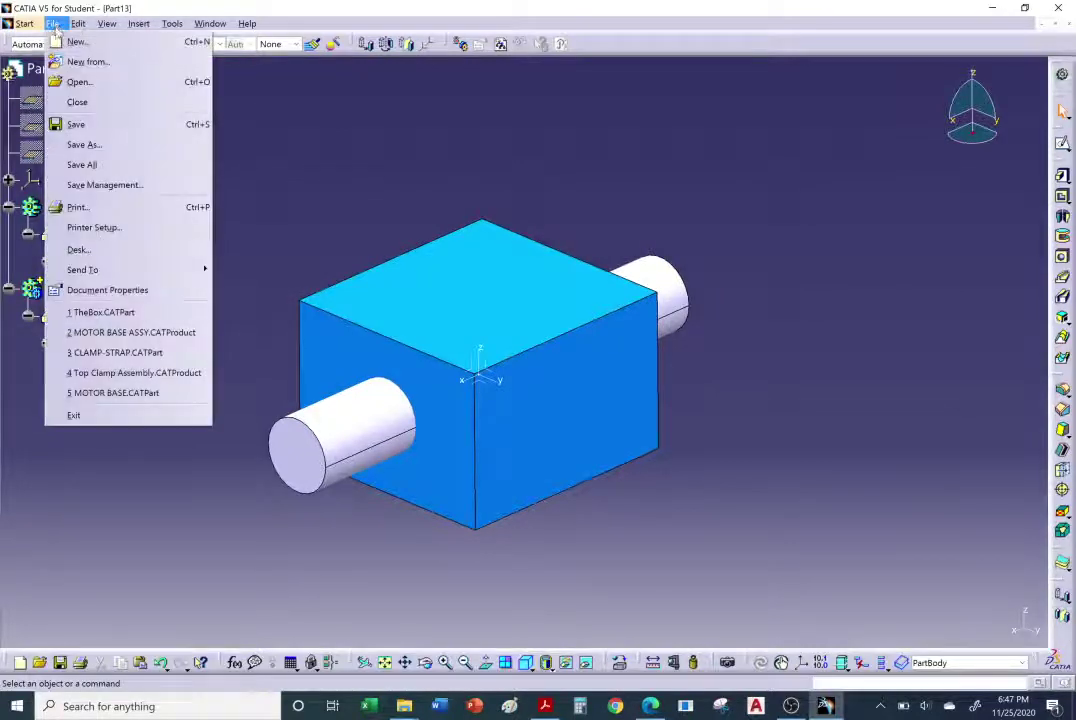
left_click(60, 42)
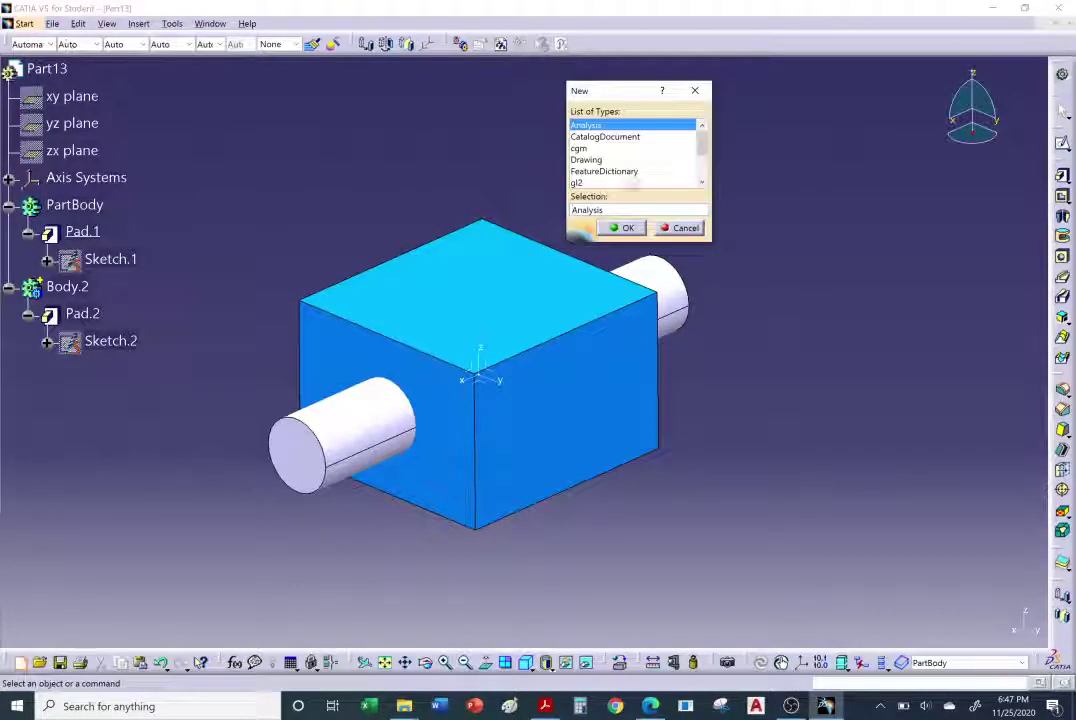
scroll(688, 183, "down", 2)
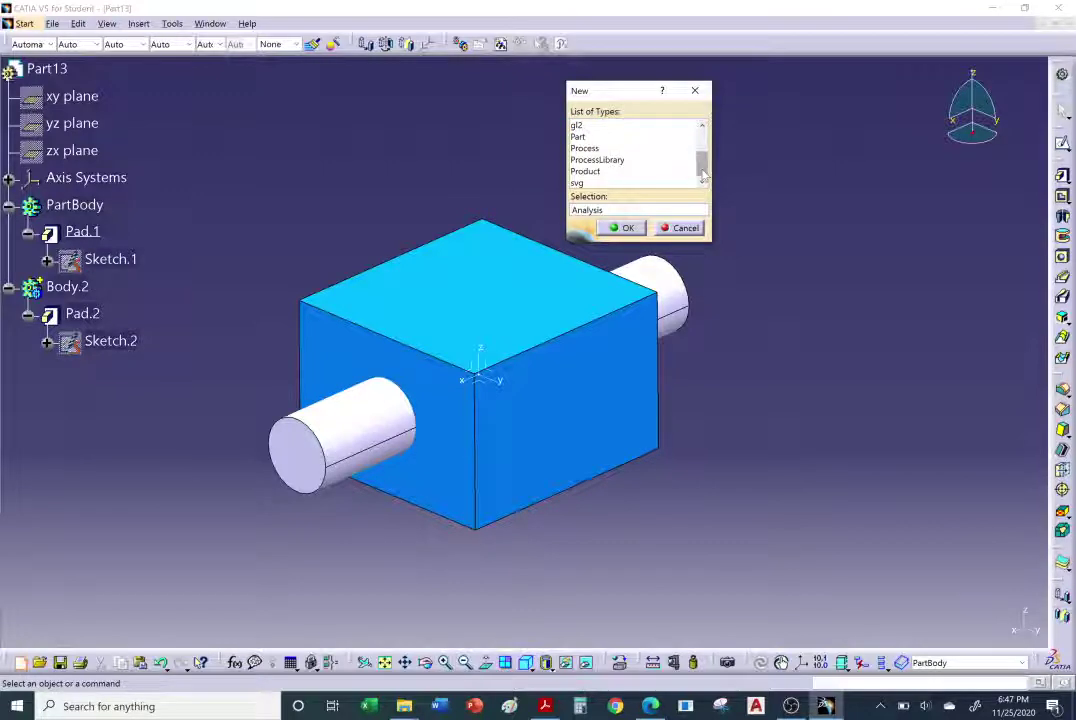
left_click(579, 137)
left_click(622, 228)
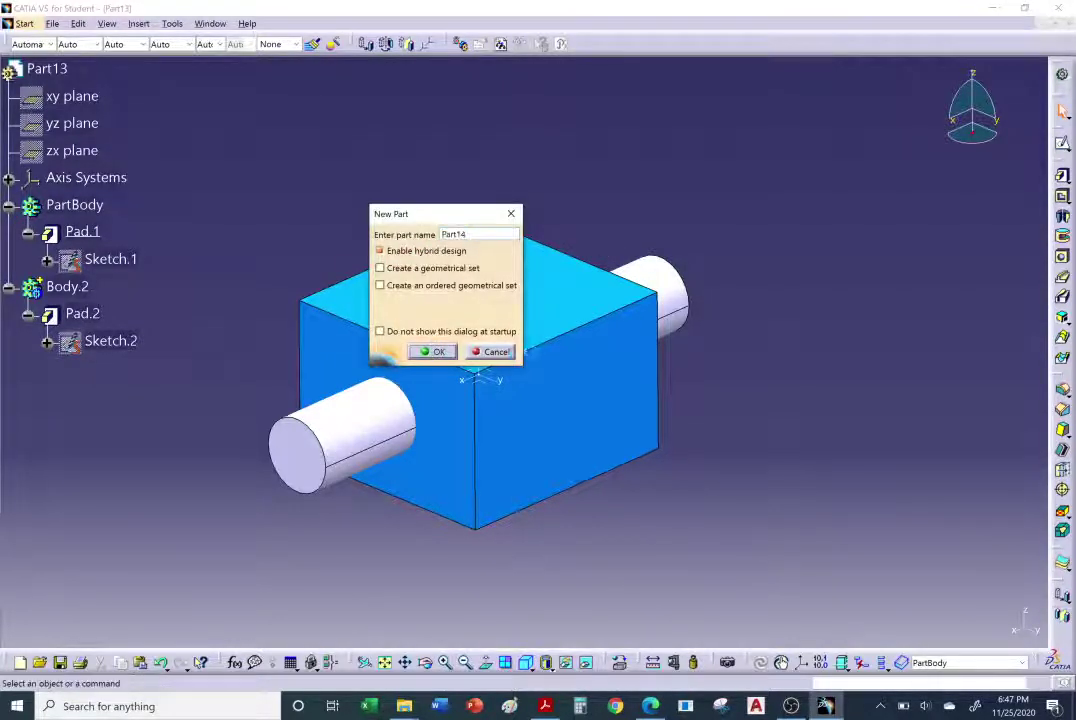
left_click(514, 351)
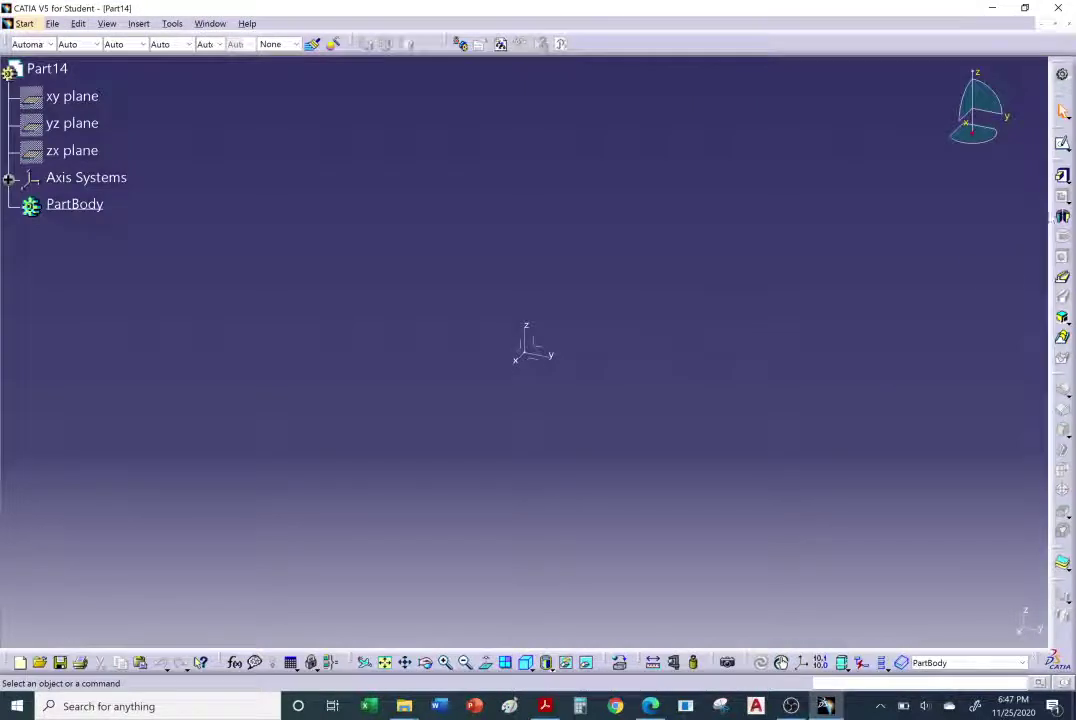
Sketch a closed house-shaped profile around the origin on the yz plane, about 1.2 in wide, with its peak about 2.6 in above the origin.
left_click(1062, 143)
left_click(542, 348)
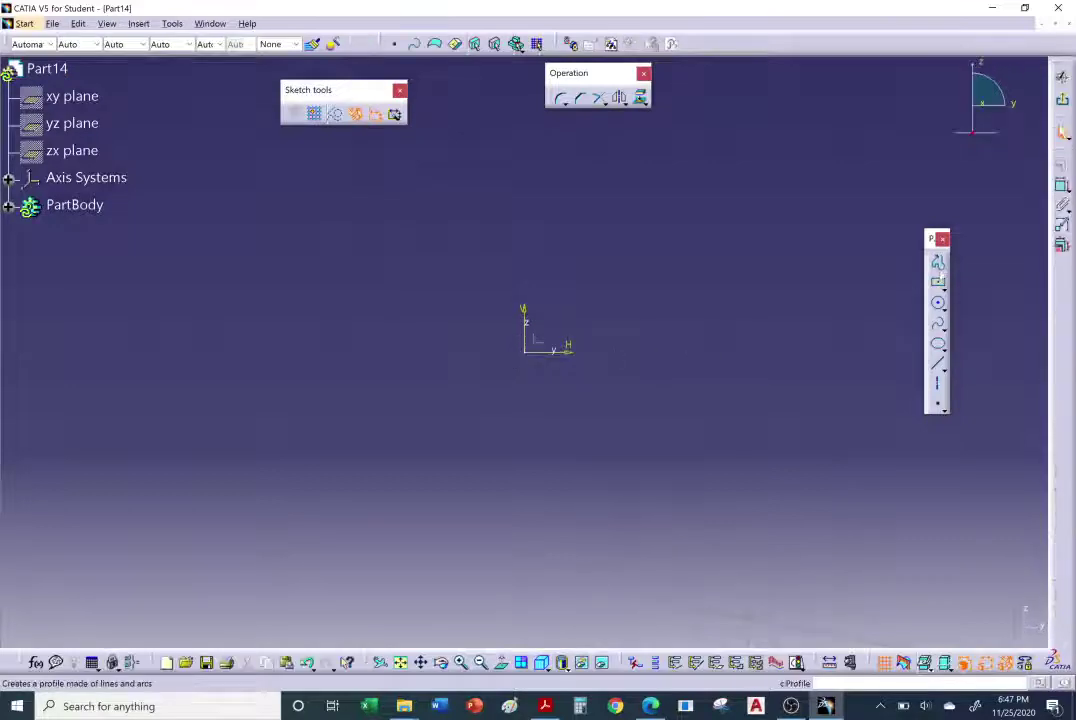
left_click(938, 263)
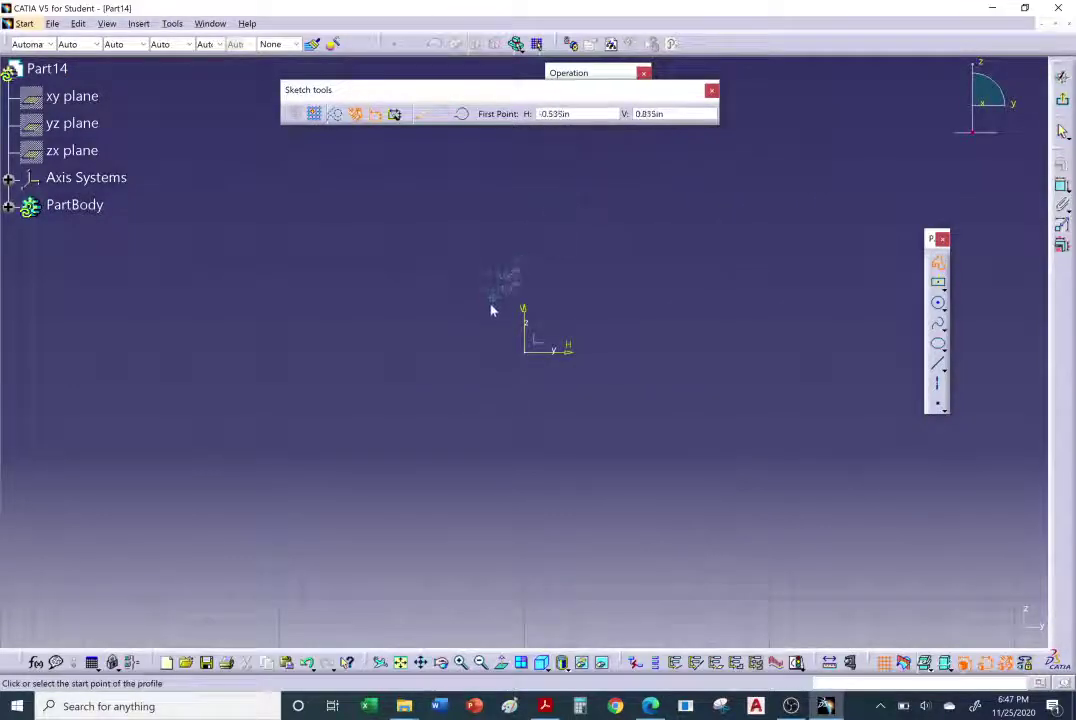
left_click(486, 403)
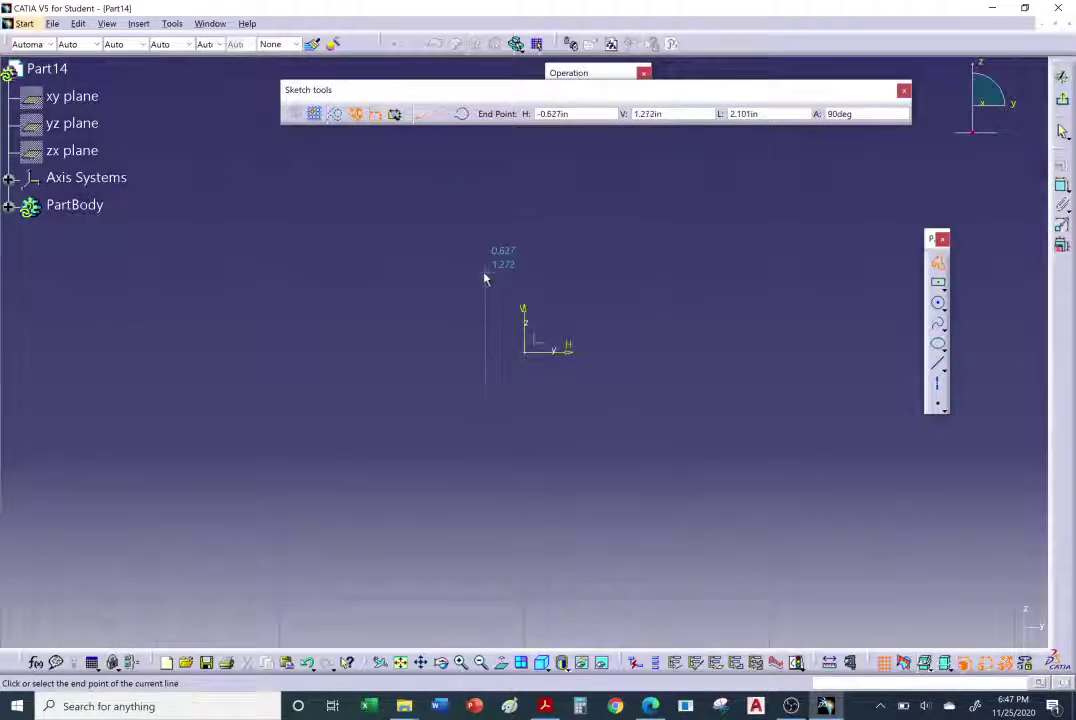
left_click(486, 272)
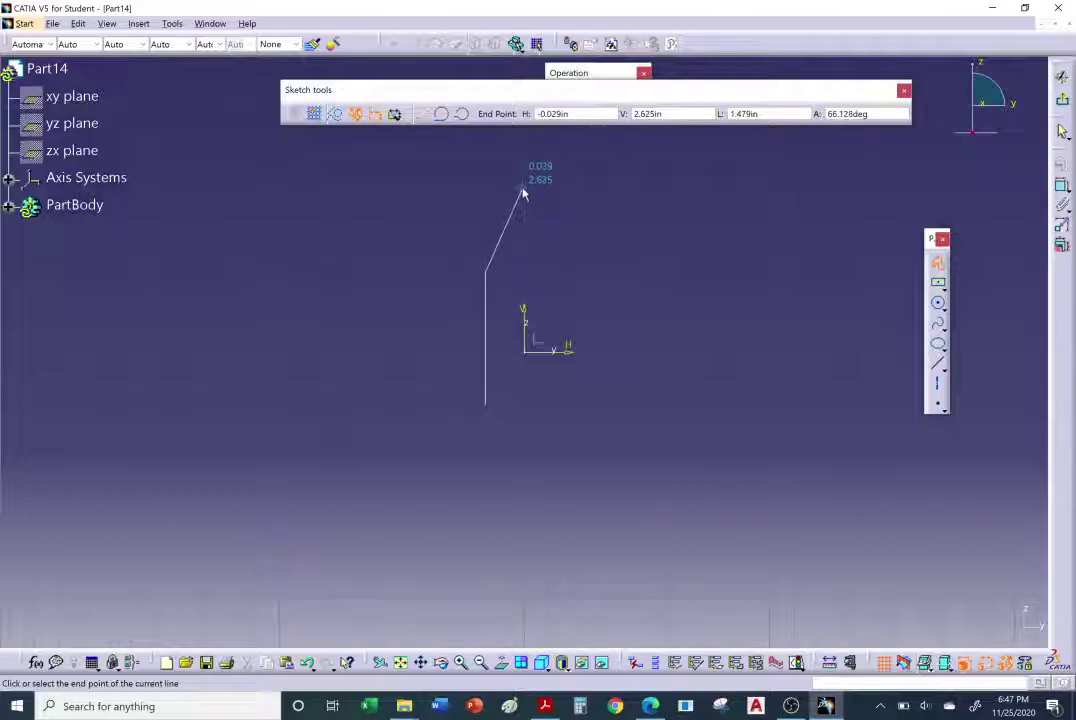
left_click(521, 191)
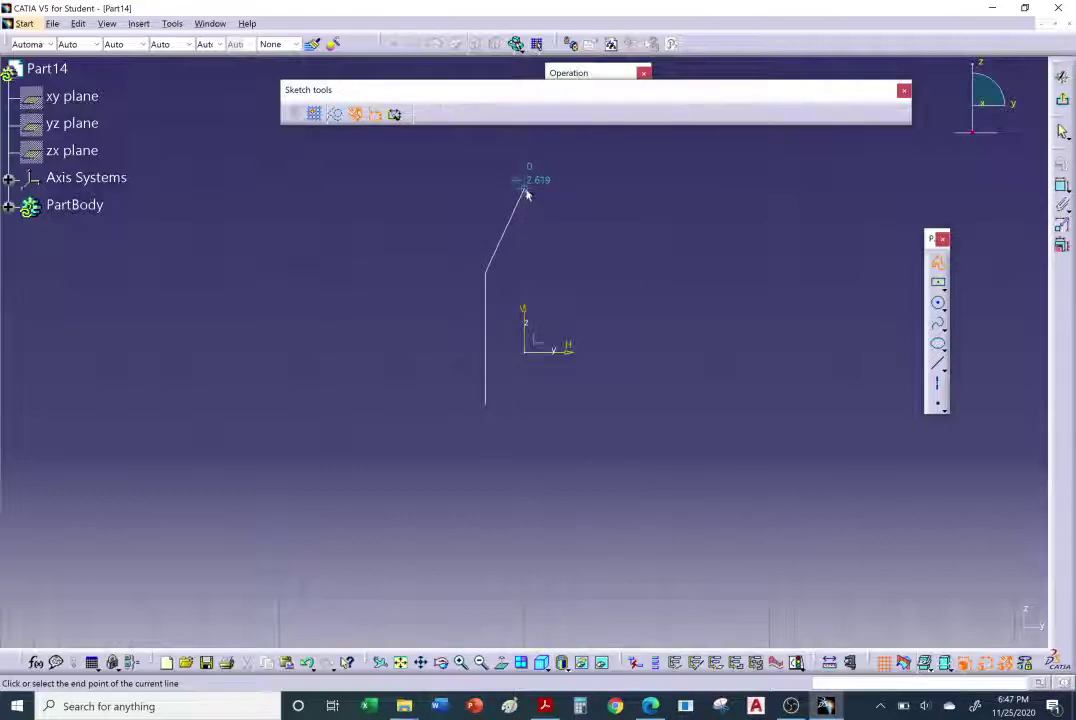
left_click(558, 273)
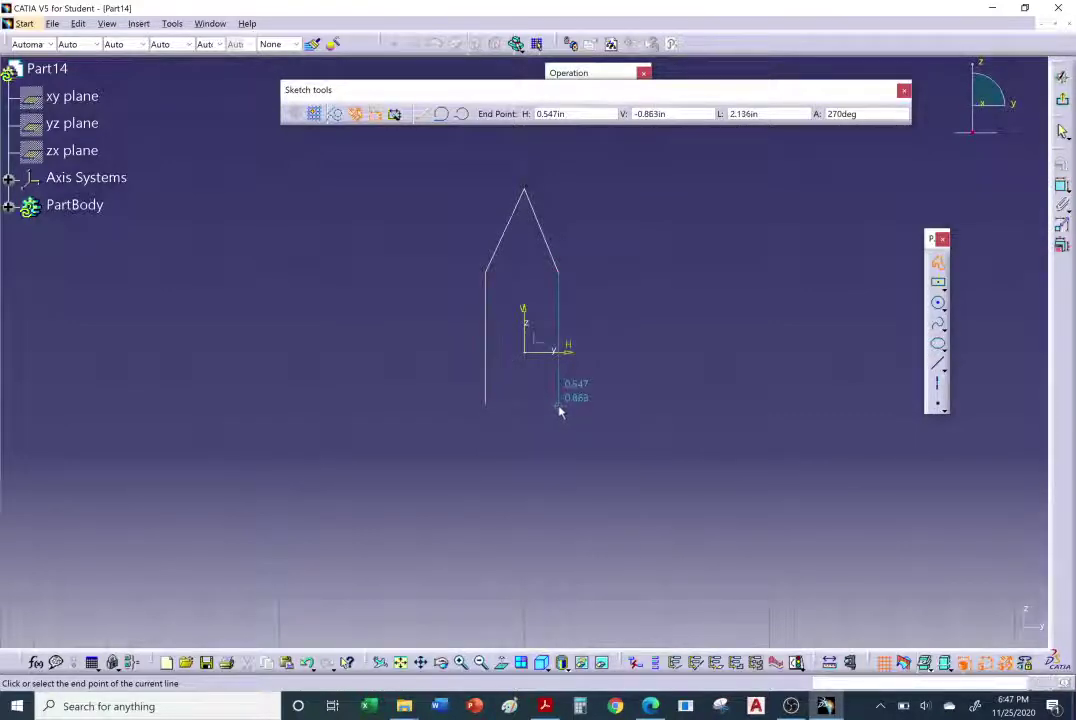
double_click(557, 403)
left_click(487, 404)
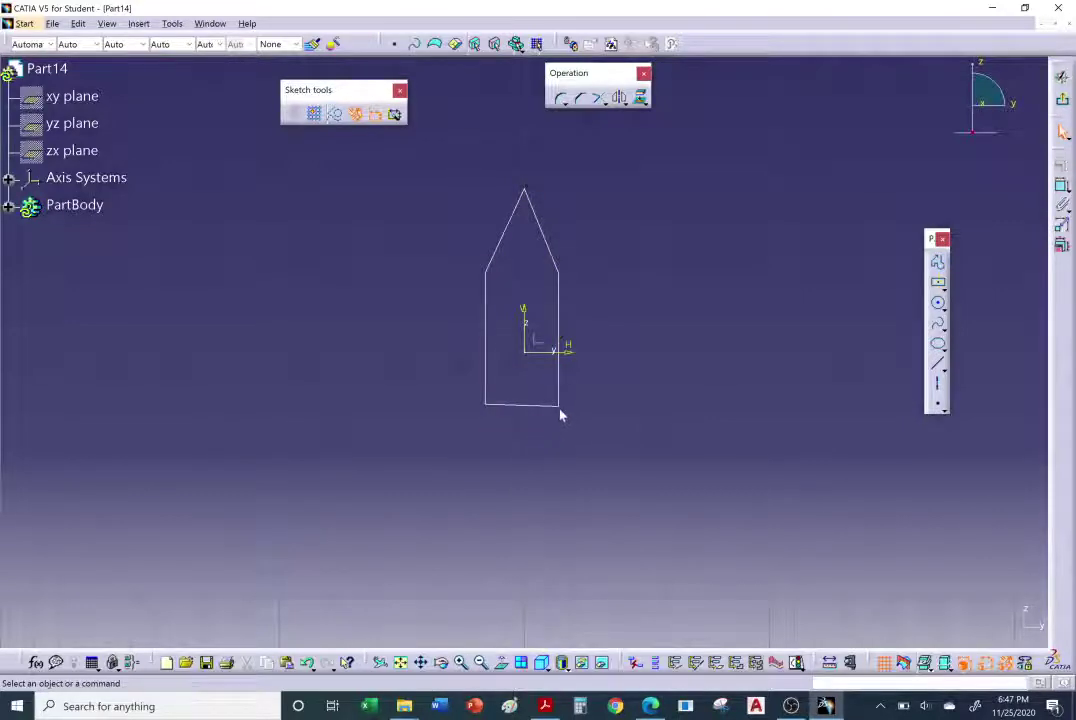
Adjust the profile's lower corner and constrain the slanted bottom line to be horizontal.
left_click_drag(560, 404, 559, 409)
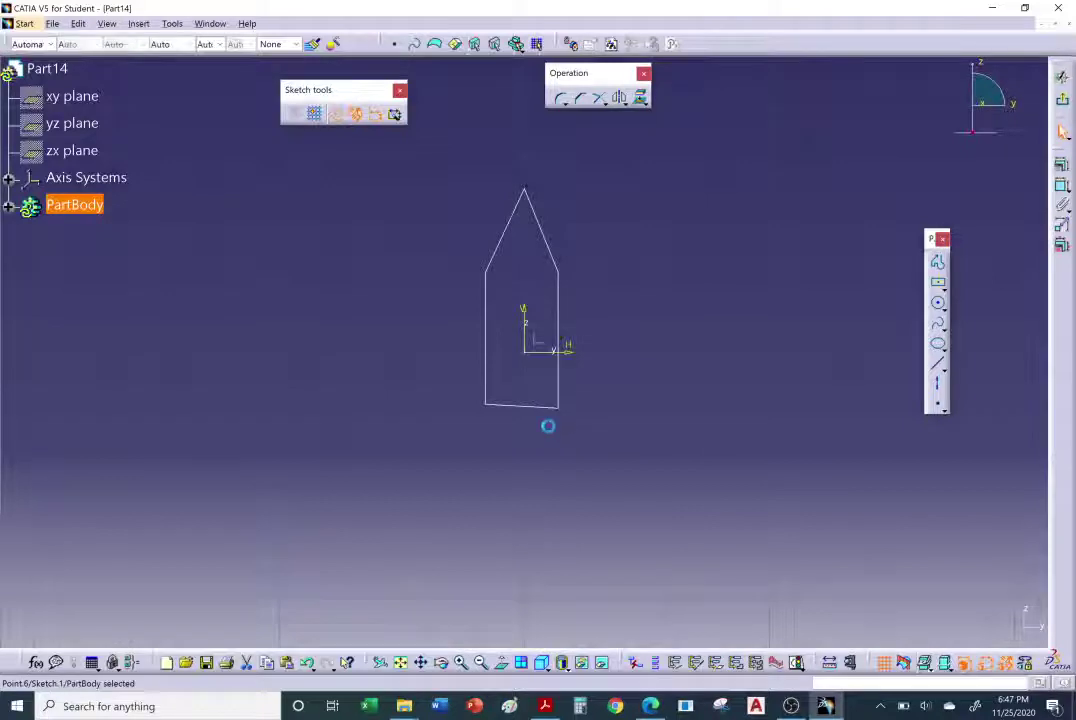
left_click(522, 407)
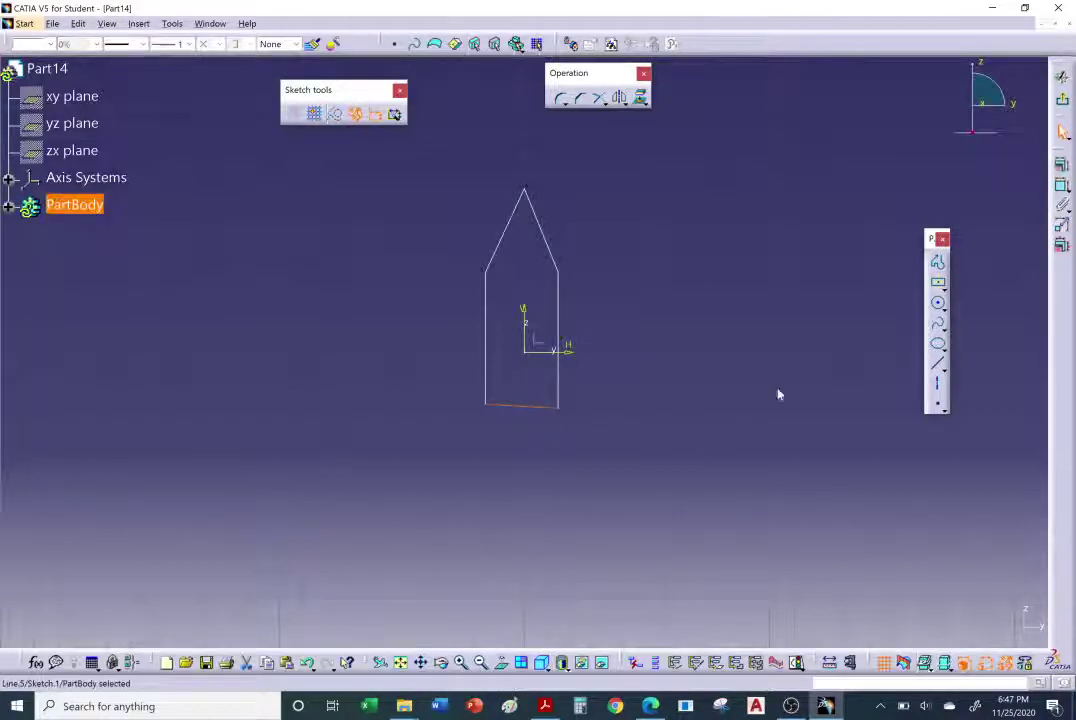
left_click(937, 343)
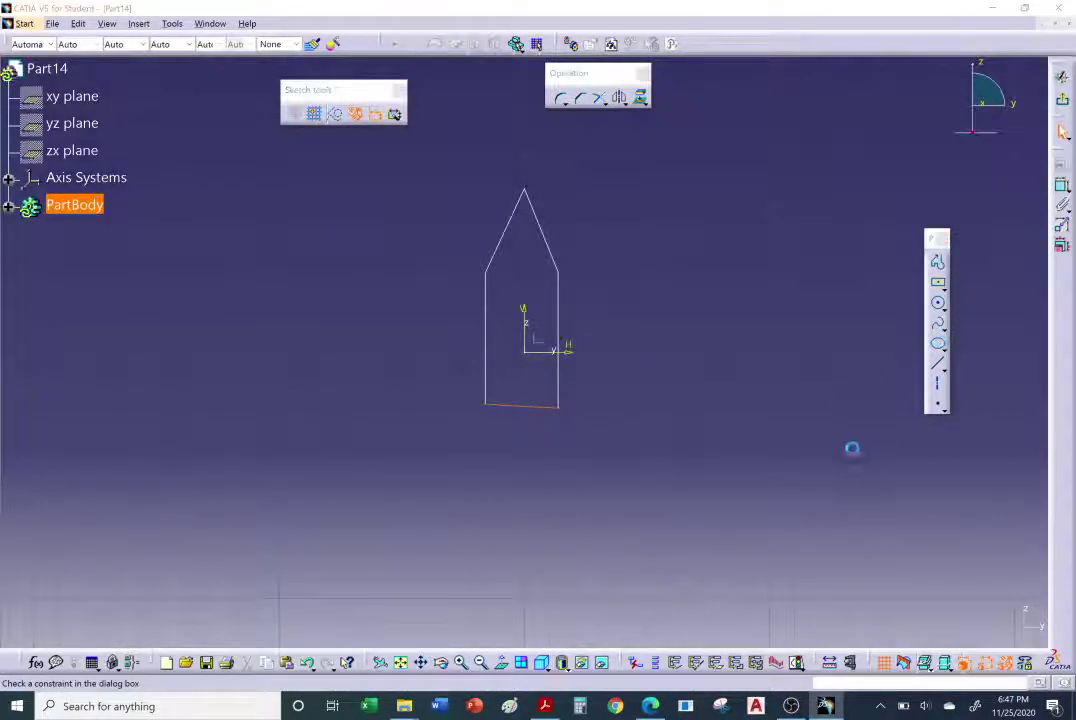
left_click(940, 342)
left_click(917, 452)
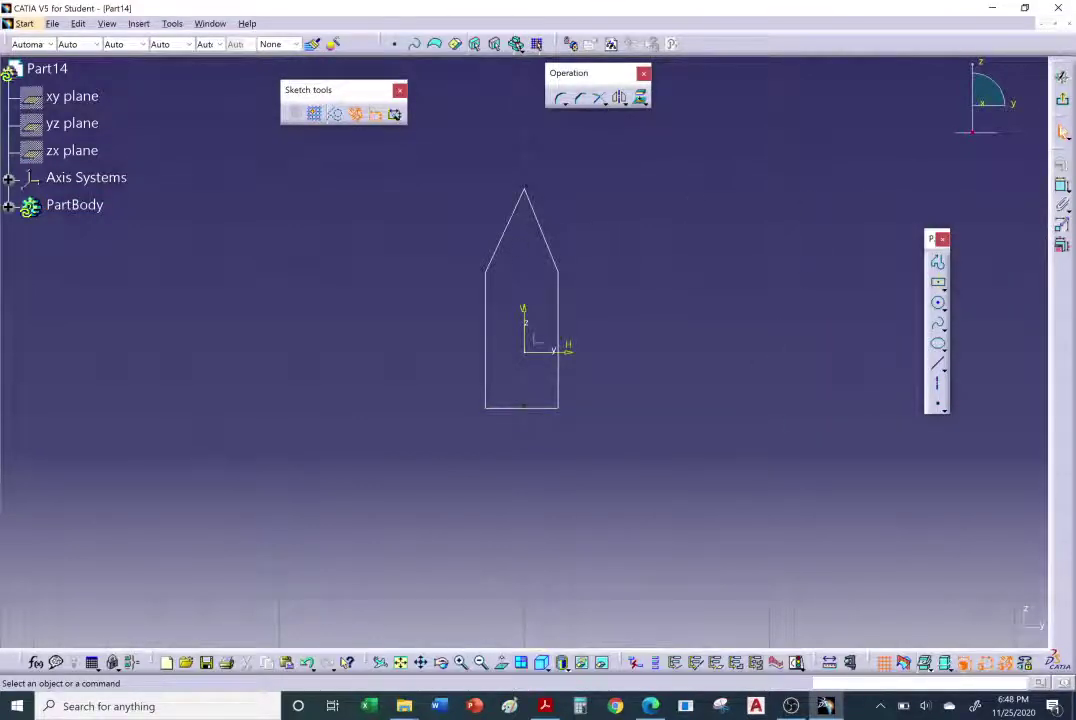
Exit the sketch and pad the house-shaped profile with a length of 0.787 in and mirrored extent.
left_click(1061, 78)
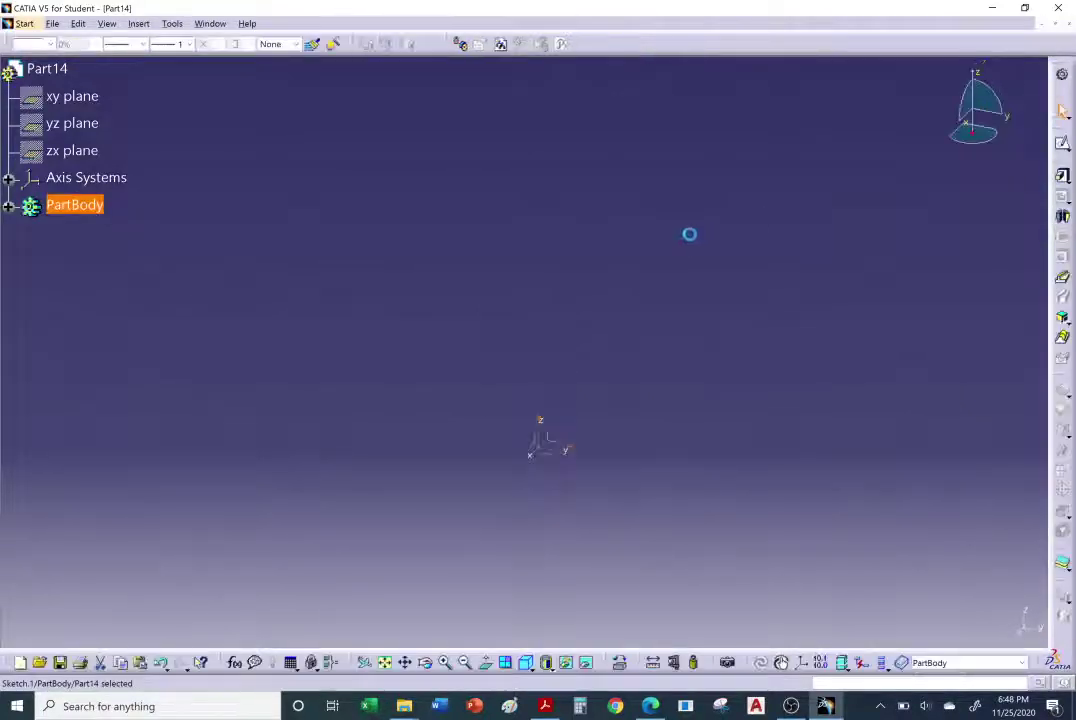
middle_click_drag(502, 394, 565, 170)
mouse_move(442, 291)
middle_mouse_down()
mouse_move(550, 372)
mouse_move(682, 367)
mouse_move(576, 360)
middle_mouse_up()
left_click(1062, 196)
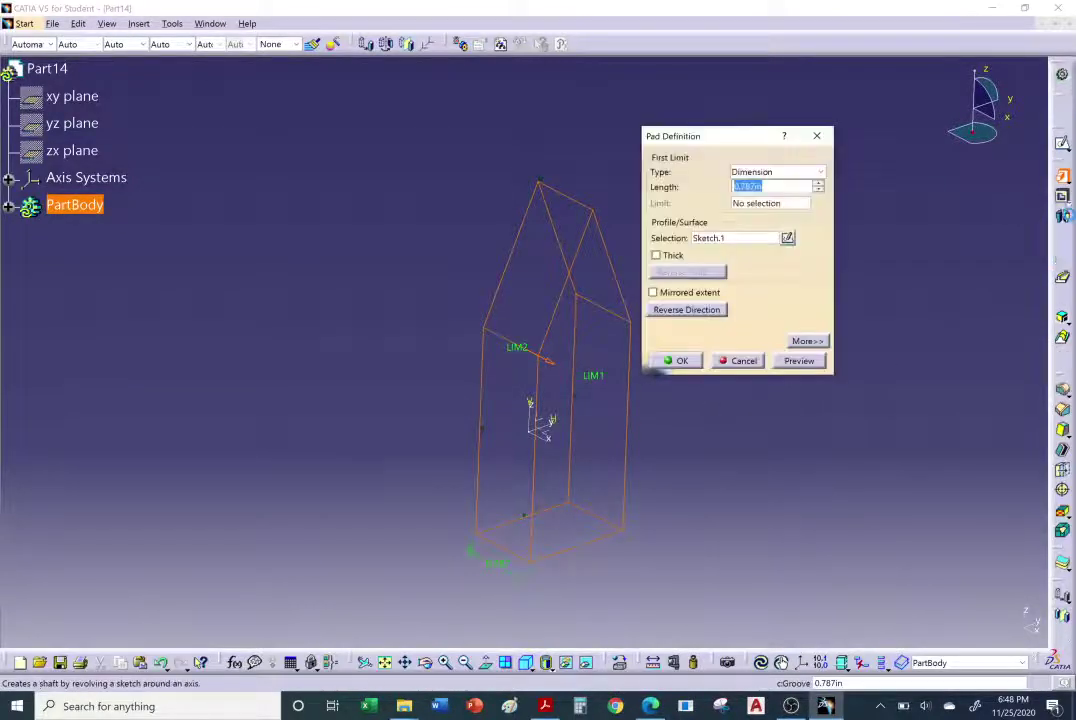
left_click(681, 292)
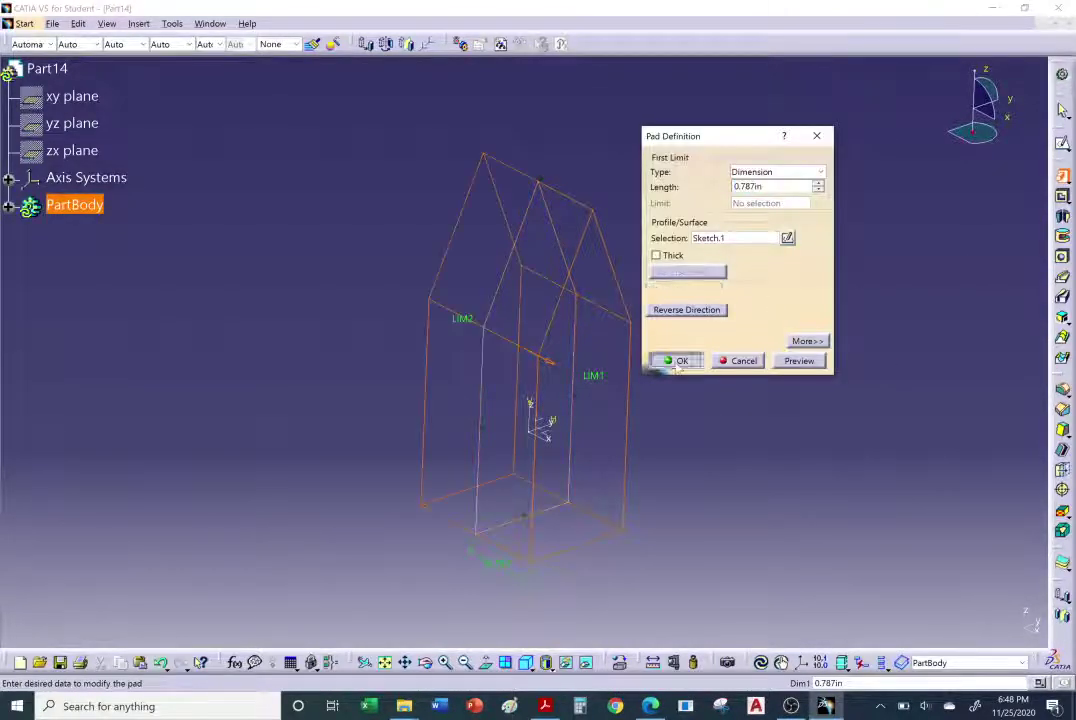
left_click(676, 360)
middle_click_drag(324, 209, 272, 252)
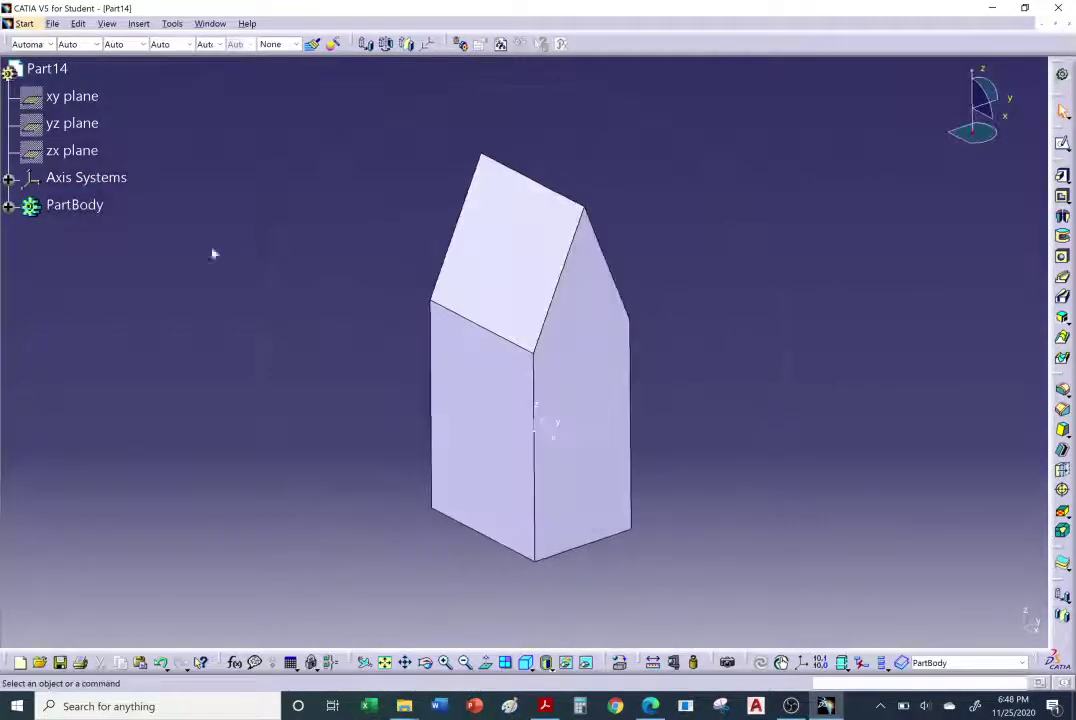
Copy the PartBody of Part14 and switch to the Part13 document.
left_click(8, 206)
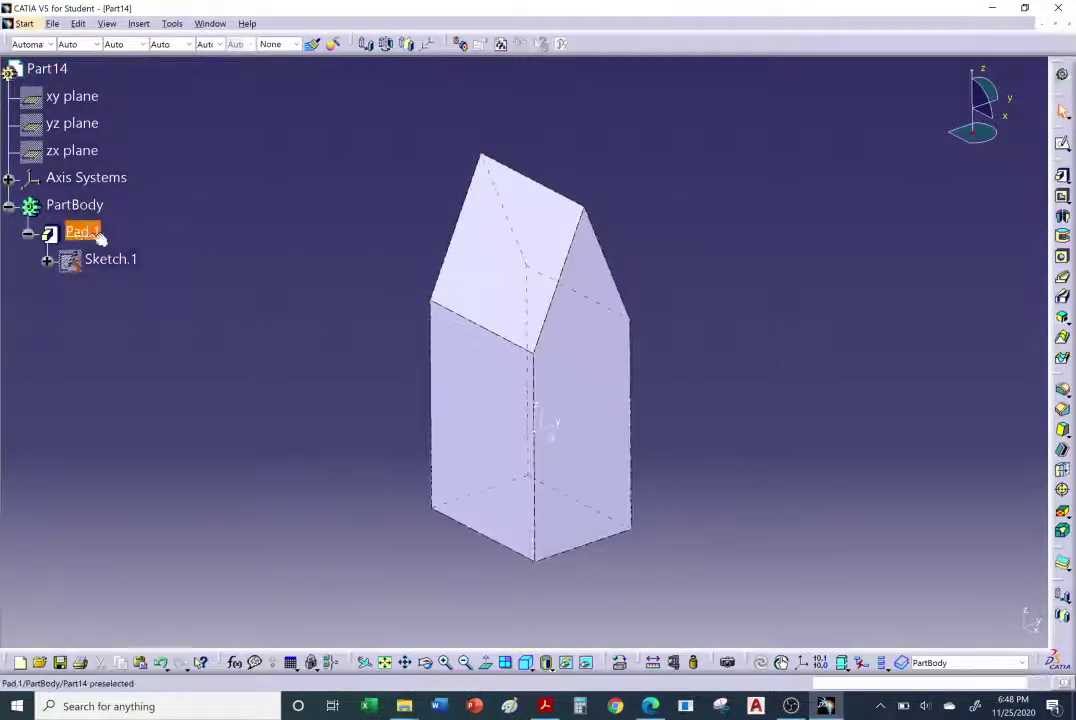
left_click(65, 205)
right_click(65, 205)
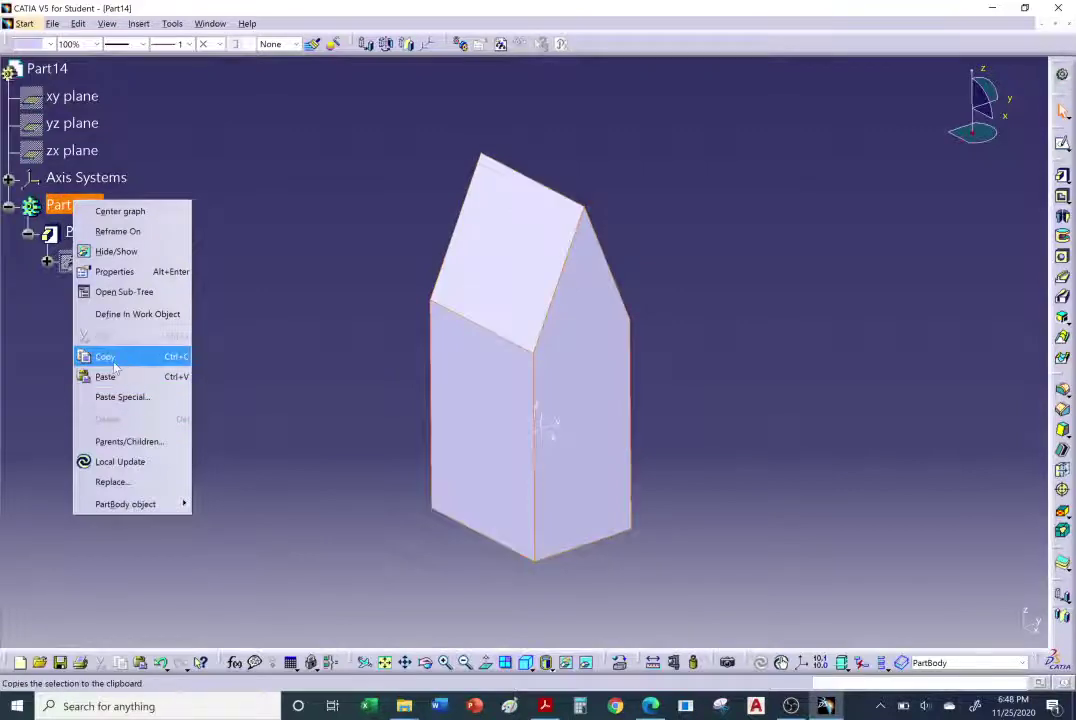
left_click(90, 355)
left_click(210, 23)
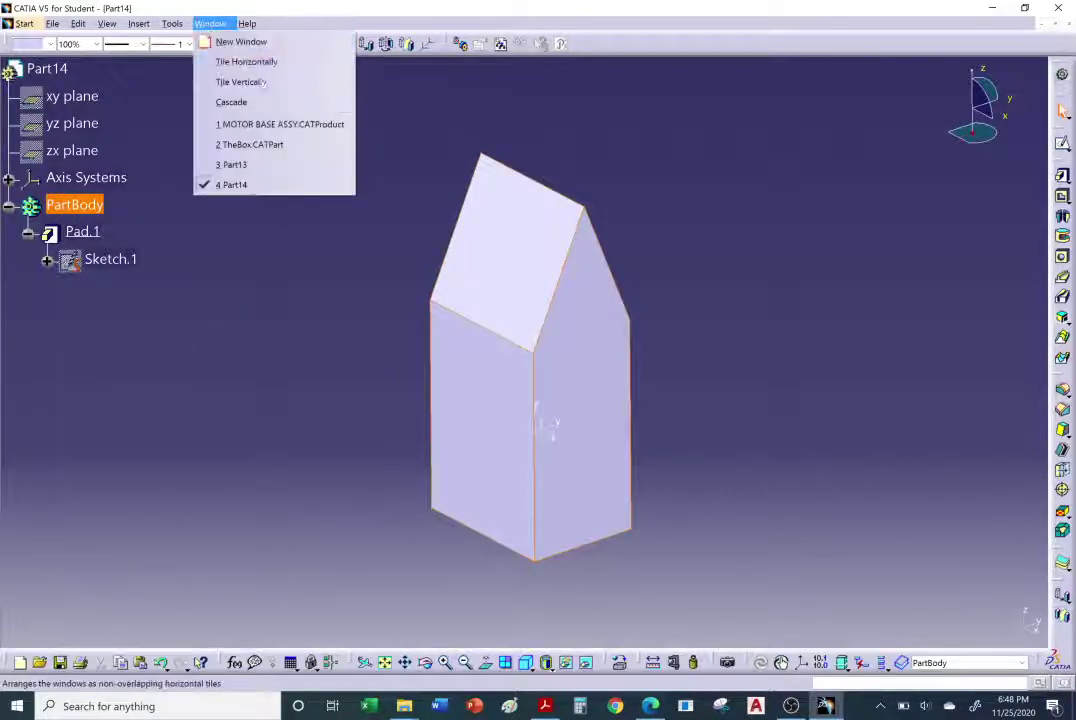
left_click(240, 164)
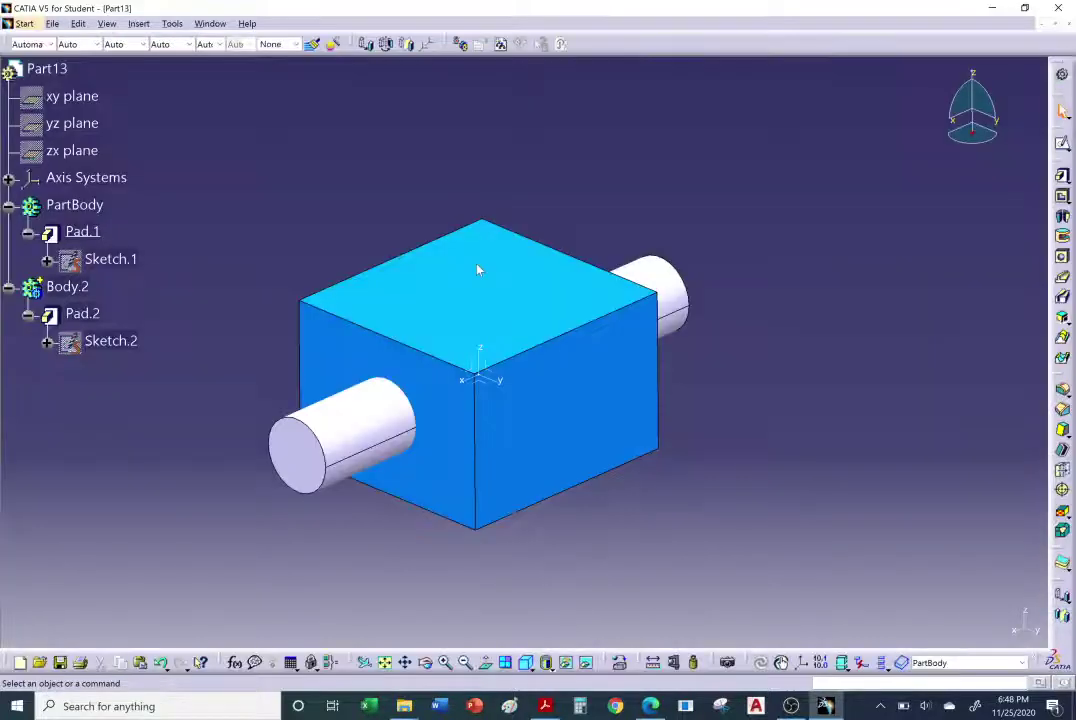
Paste the copied body into Part13 with Paste Special, using the As Result option.
mouse_move(541, 390)
middle_mouse_down()
mouse_move(504, 384)
mouse_move(528, 396)
mouse_move(560, 390)
middle_mouse_up()
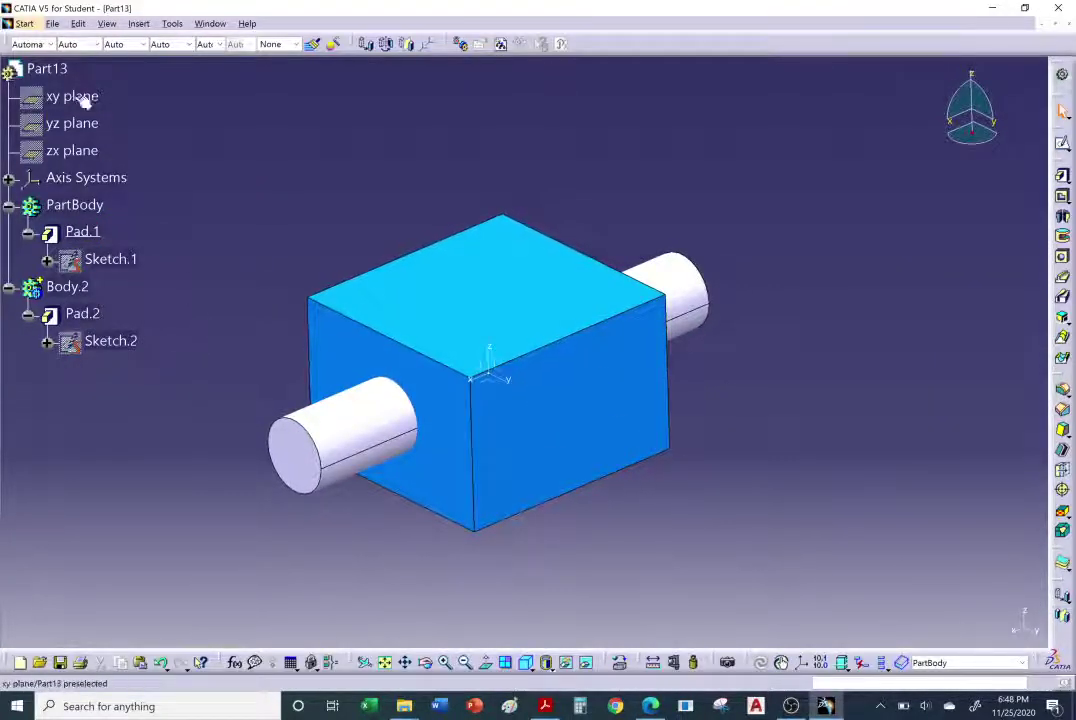
right_click(55, 70)
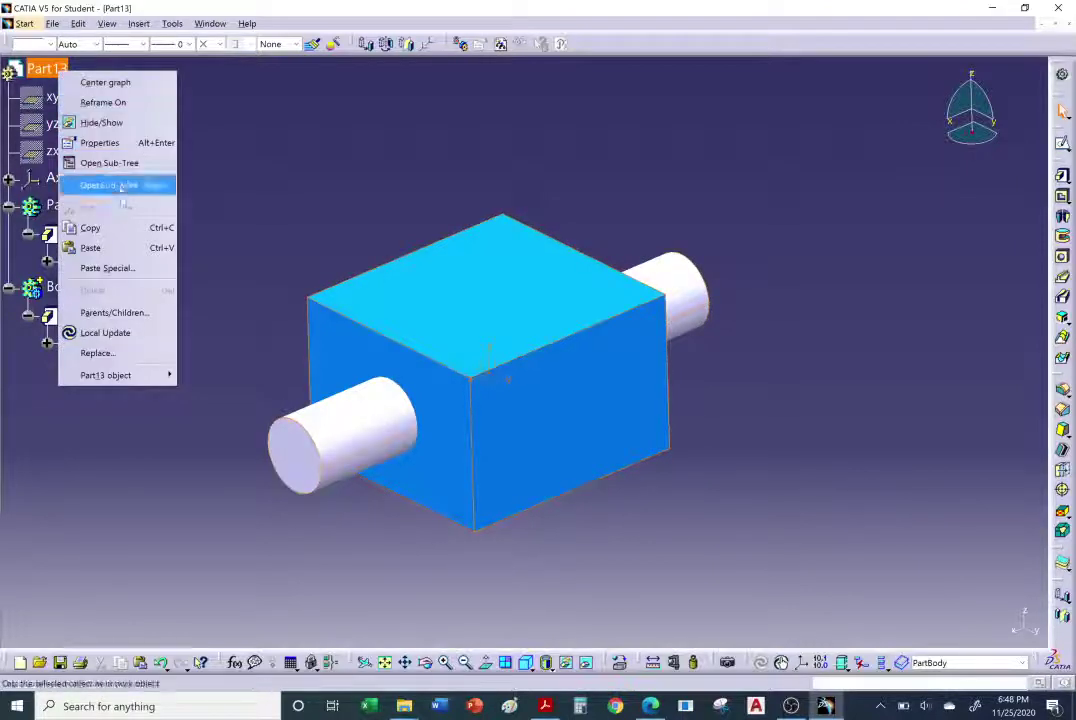
left_click(110, 268)
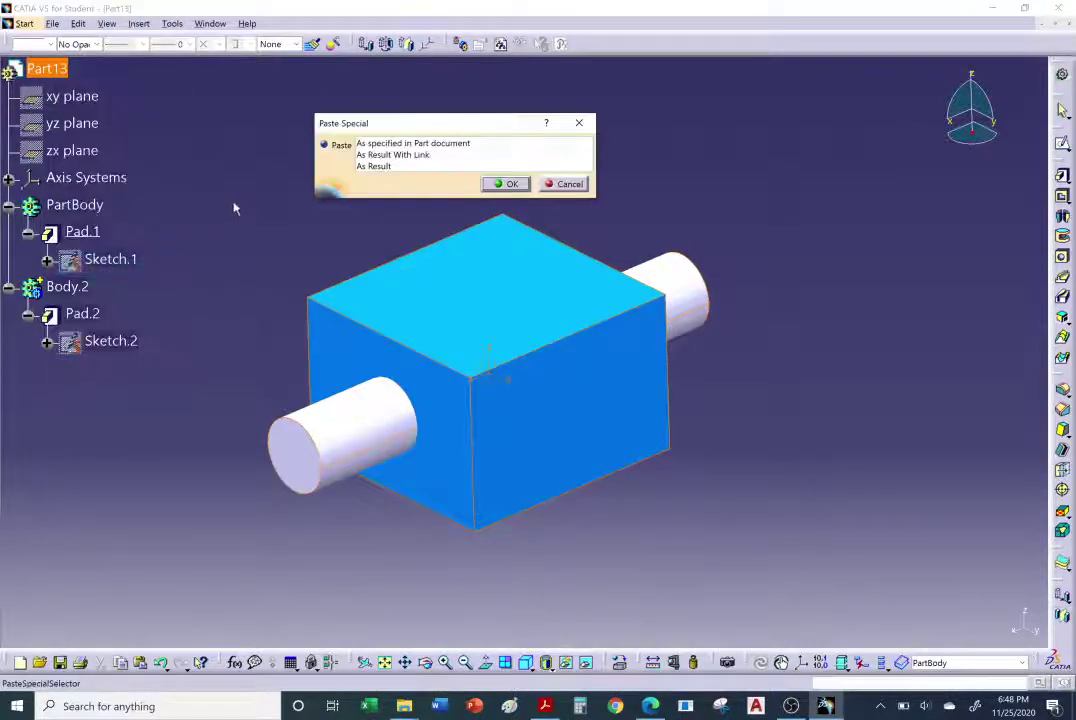
left_click(378, 167)
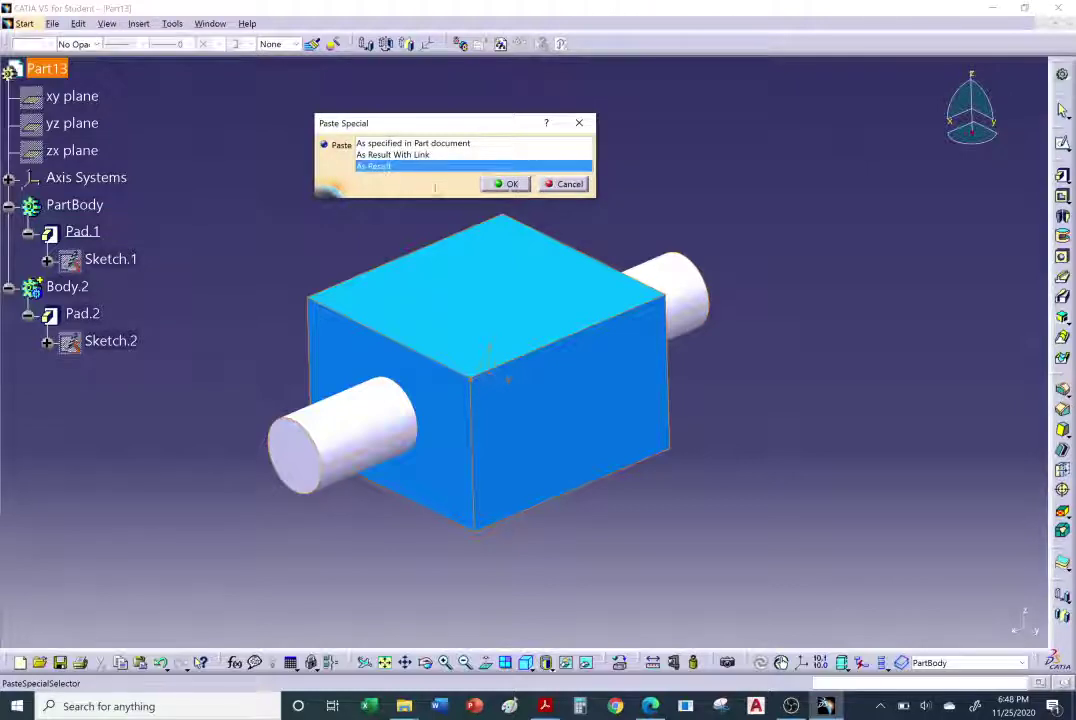
left_click(508, 186)
left_click(474, 462)
middle_click_drag(474, 462, 571, 415)
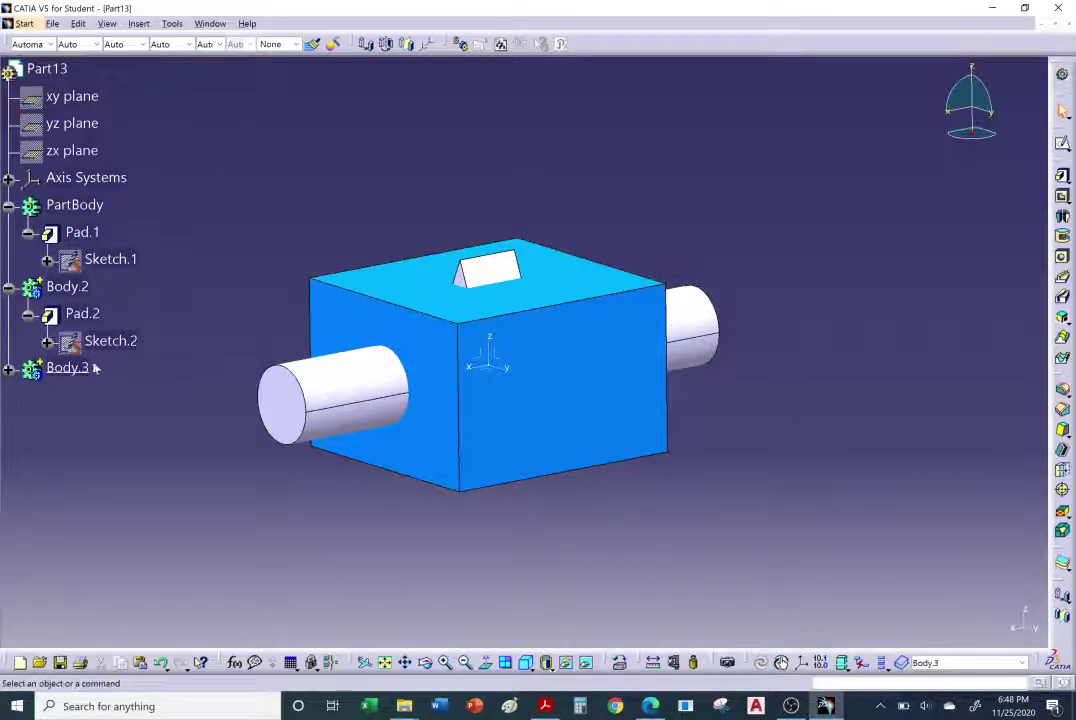
Hide Body.2, the cylinder running through the block.
right_click(70, 287)
left_click(101, 334)
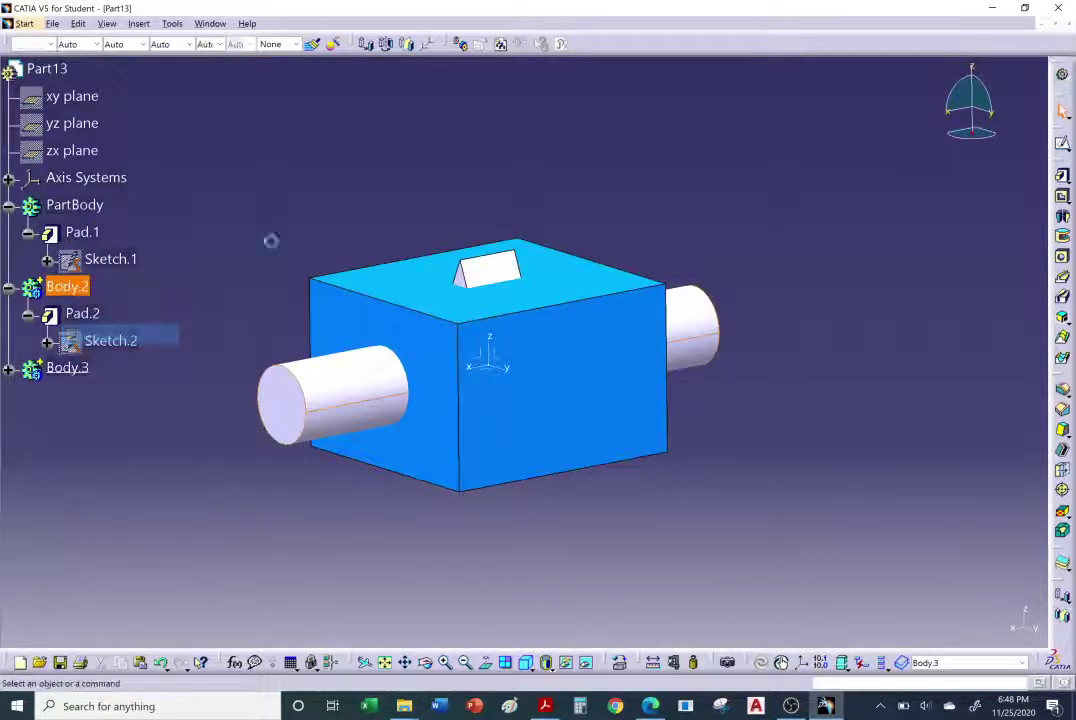
Shorten the mirrored-extent length of Pad.1 to make the PartBody block thinner.
right_click(355, 312)
left_click(362, 318)
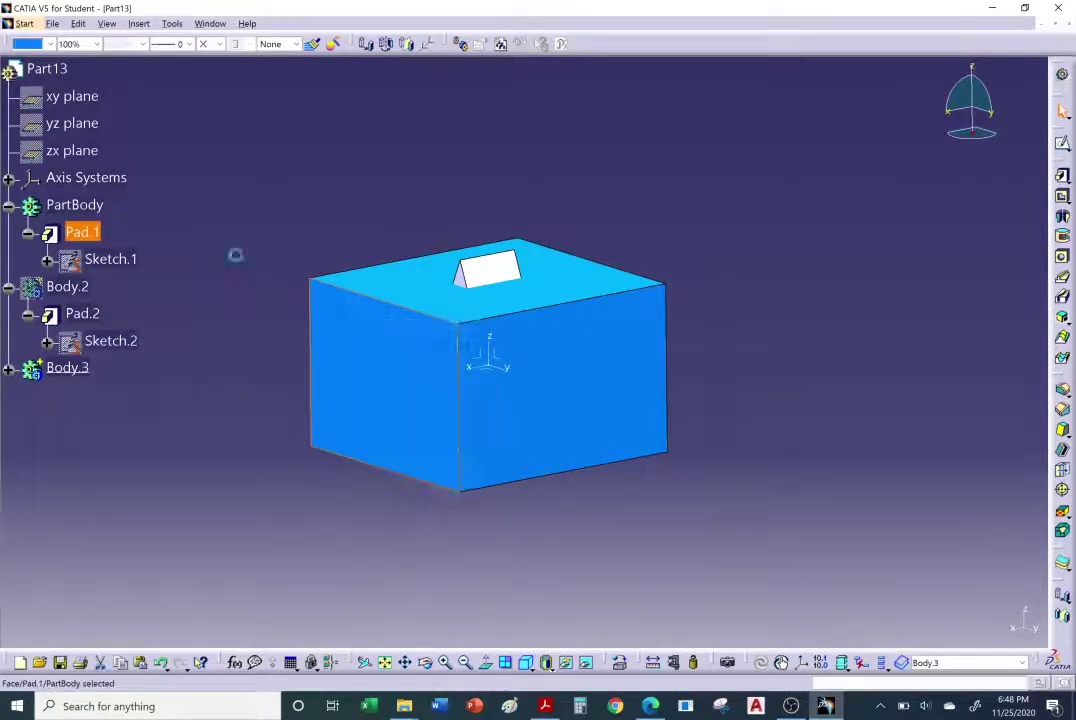
left_click(92, 351)
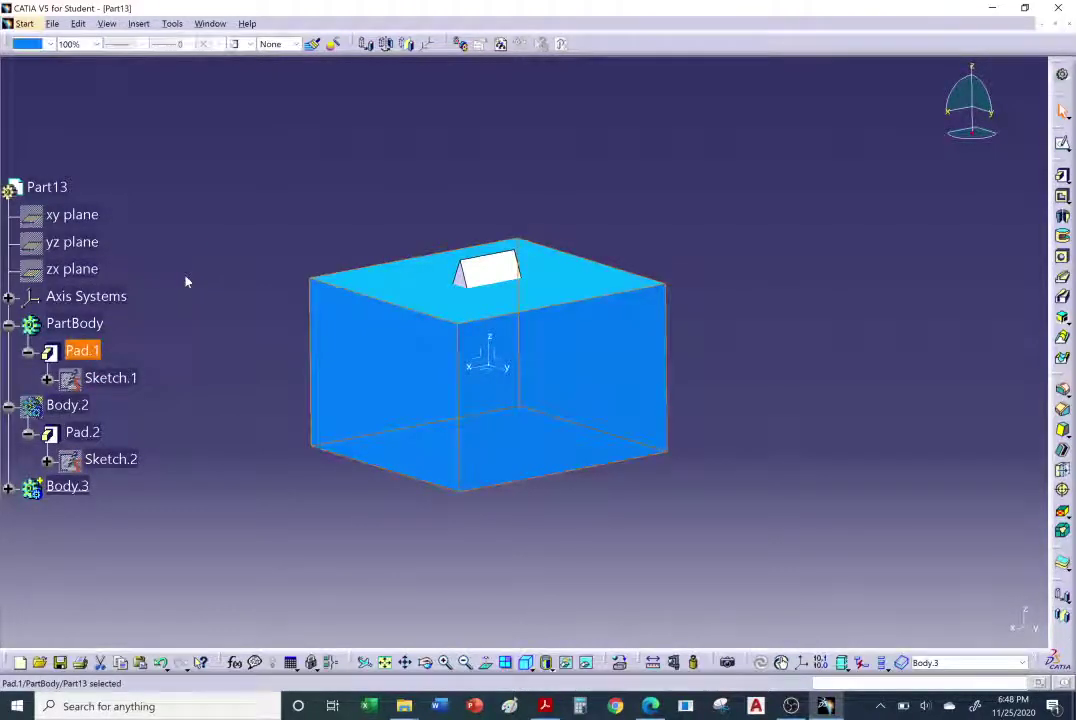
double_click(98, 349)
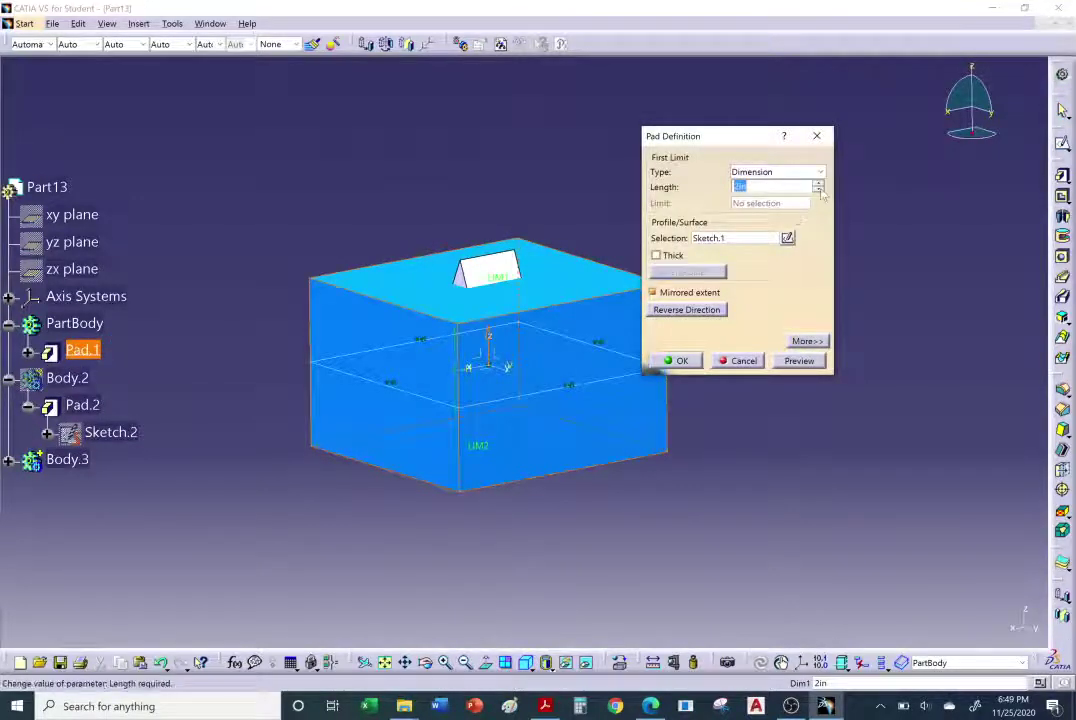
left_click(819, 191)
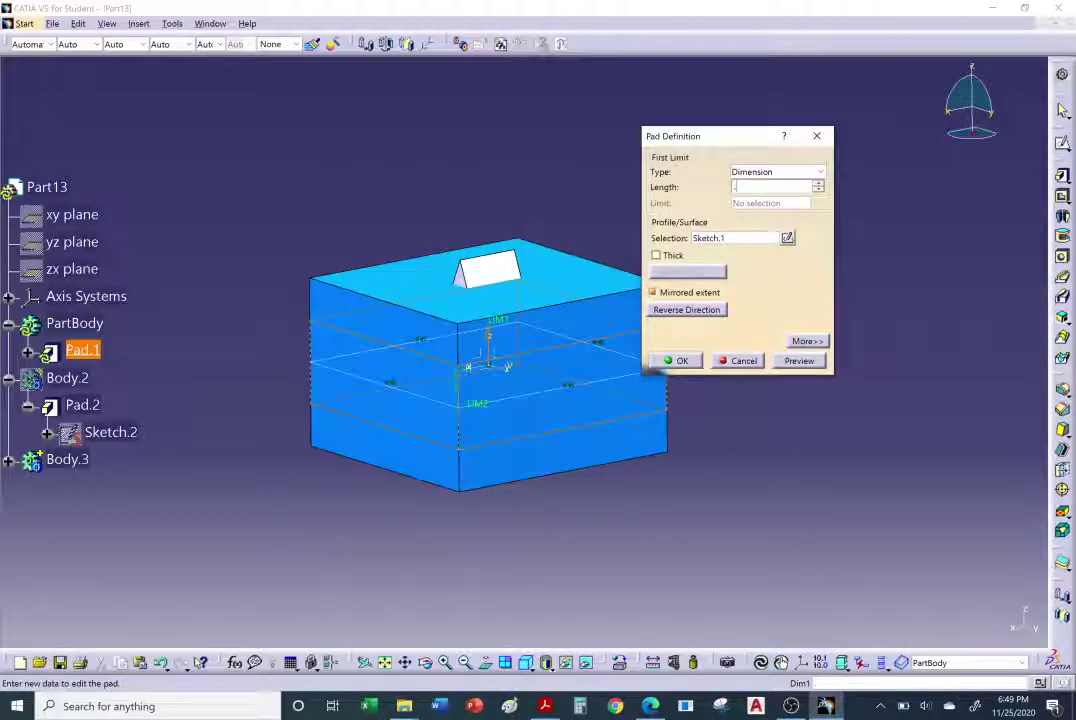
key("Return")
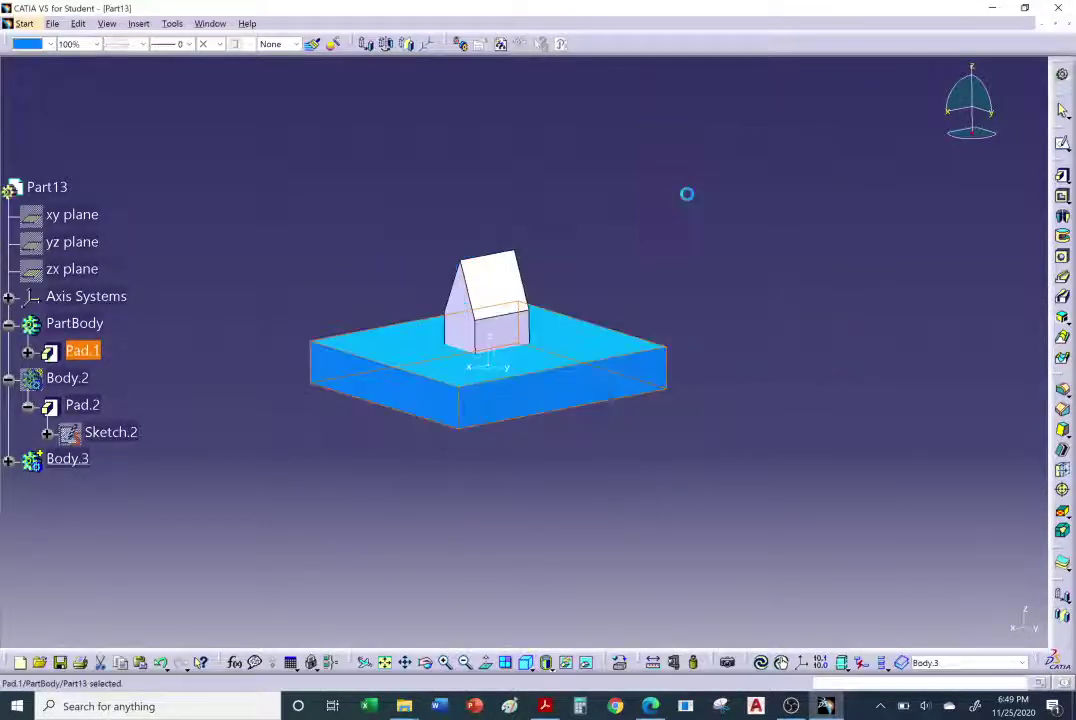
middle_click_drag(627, 424, 536, 401)
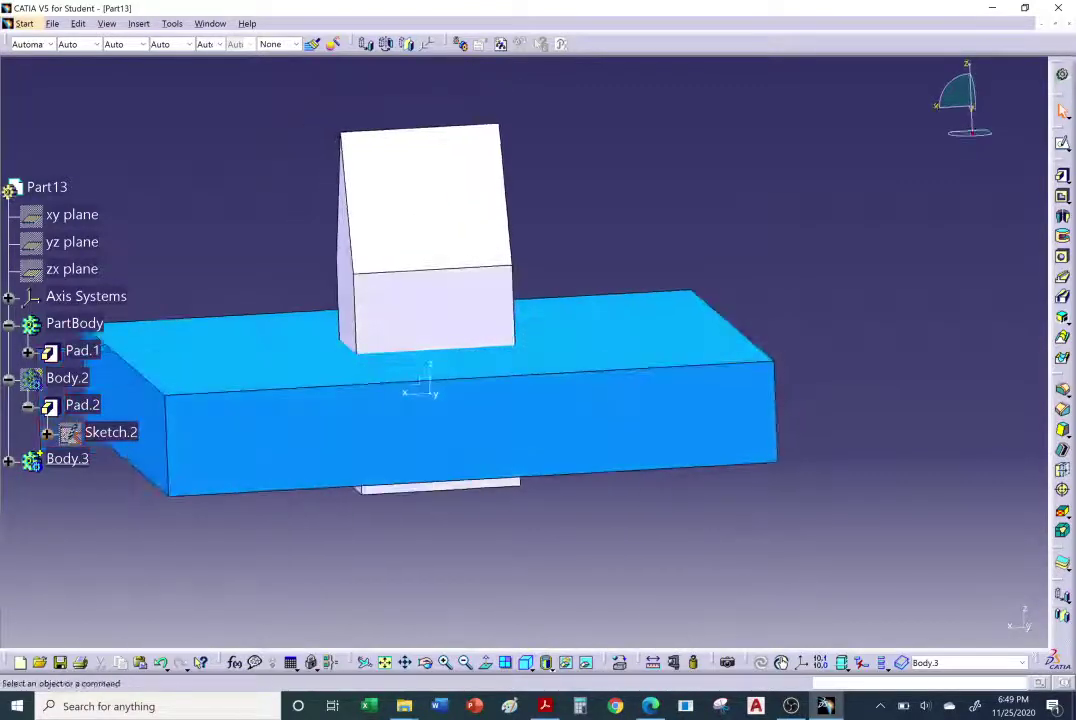
Switch to the Edge browser to examine the car pillar trim photo, and return to CATIA.
left_click(650, 706)
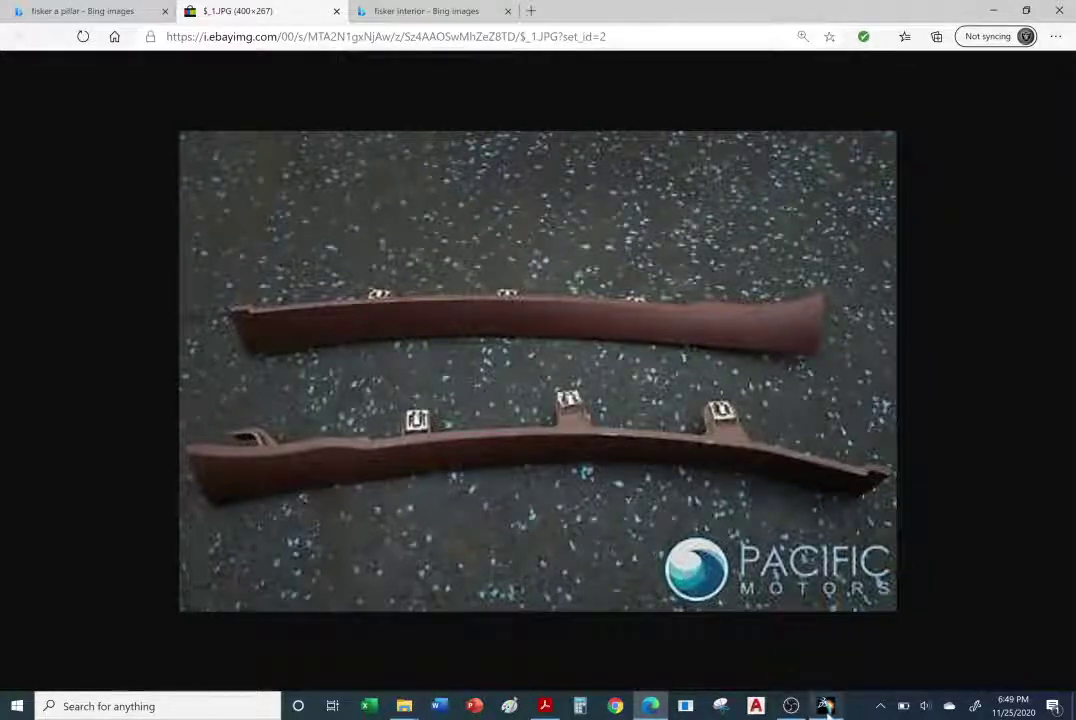
left_click(824, 706)
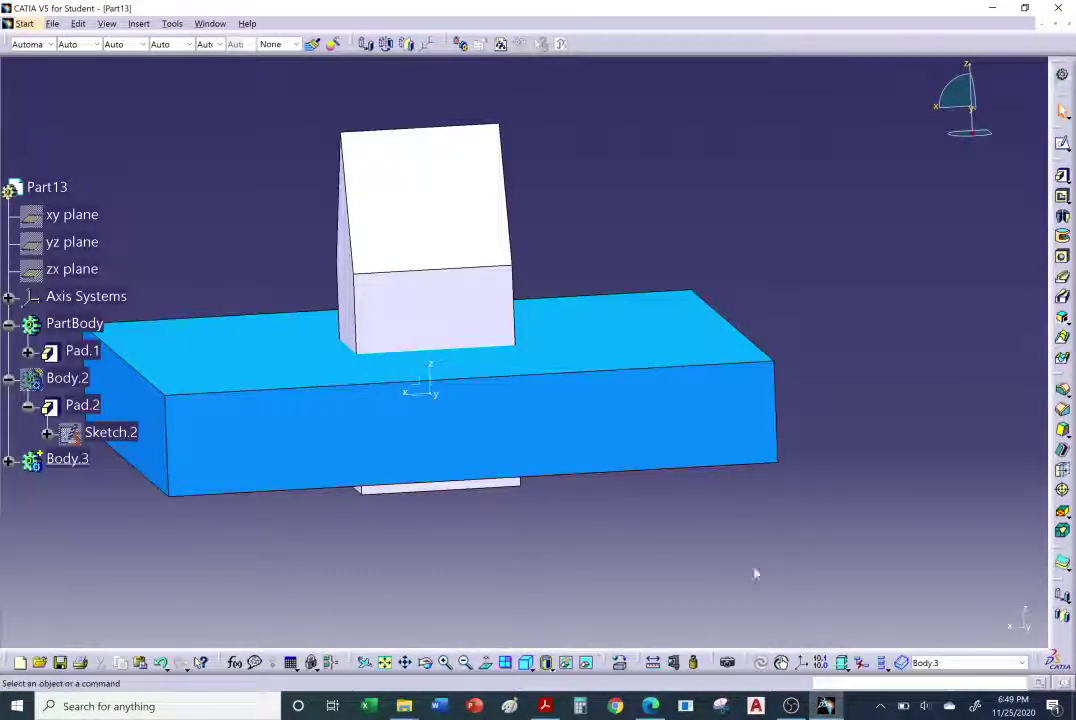
Define the house-shaped Body.3 as the in-work object.
middle_click_drag(543, 502, 504, 274)
middle_click_drag(655, 264, 535, 355)
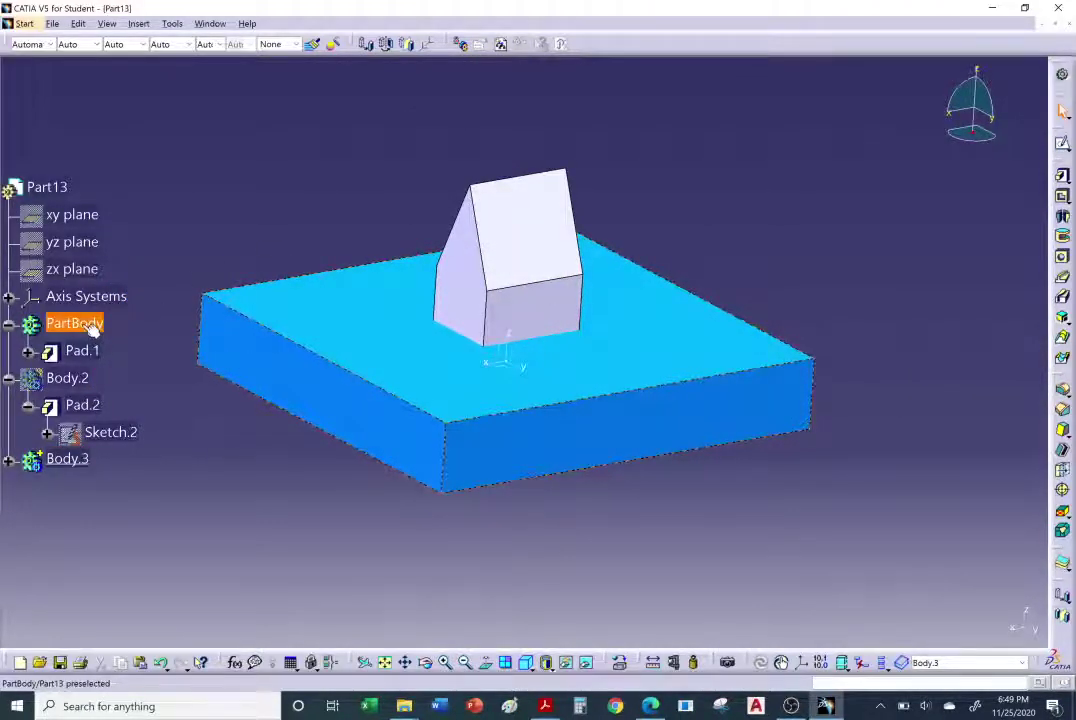
right_click(86, 462)
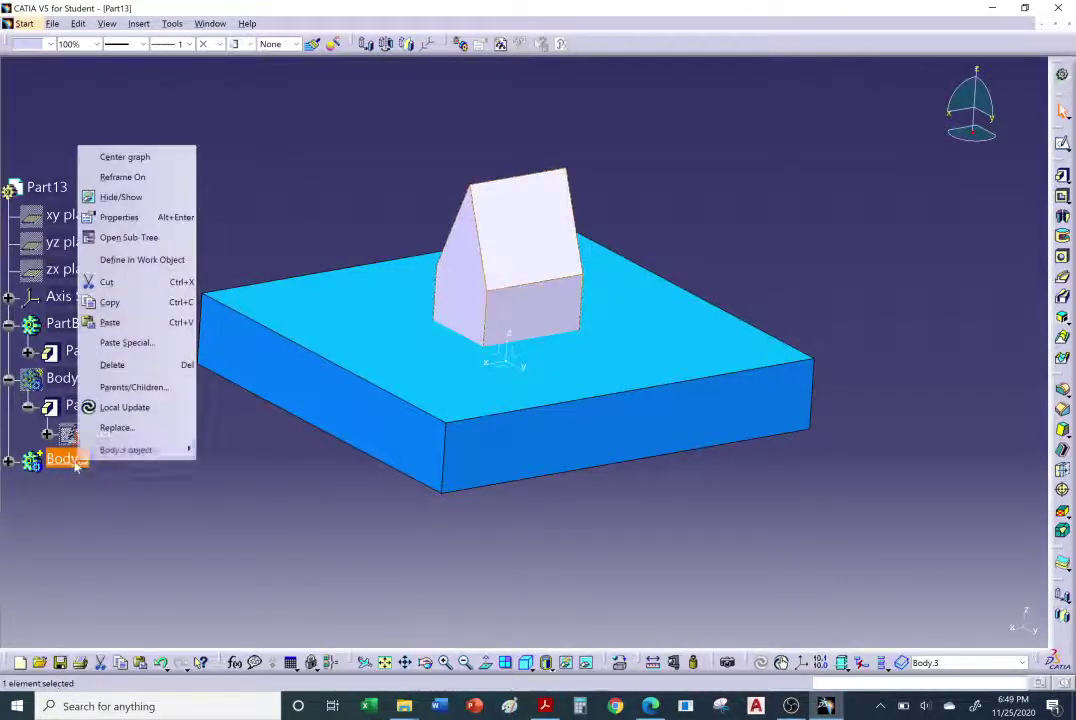
left_click(150, 259)
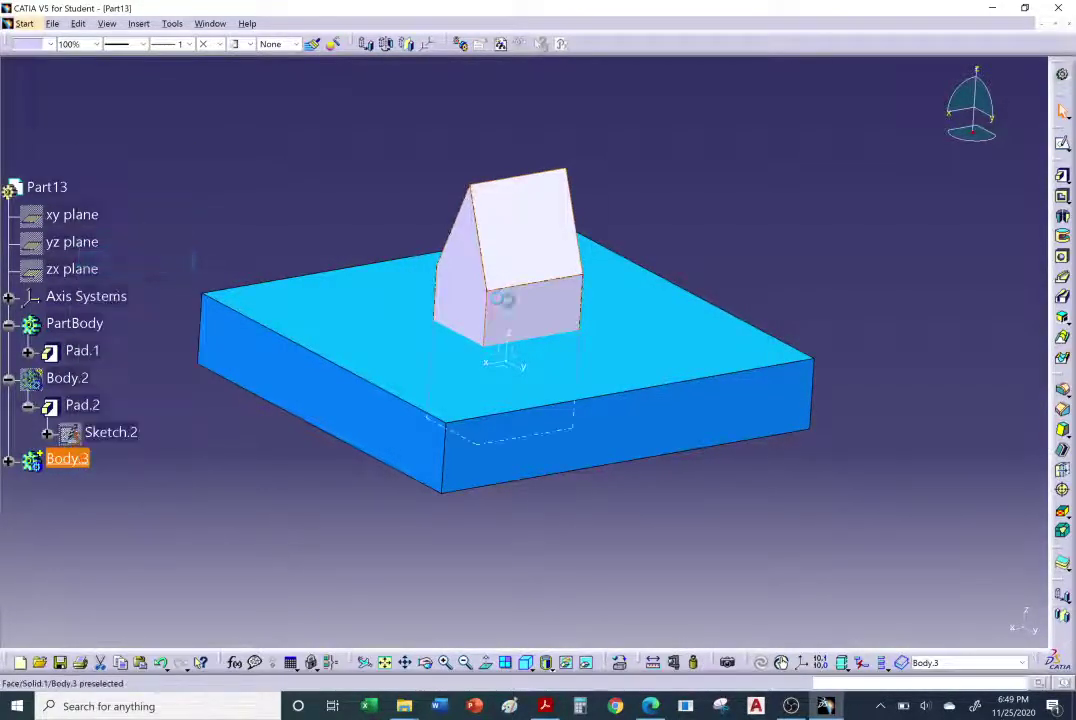
middle_click_drag(680, 348, 867, 352)
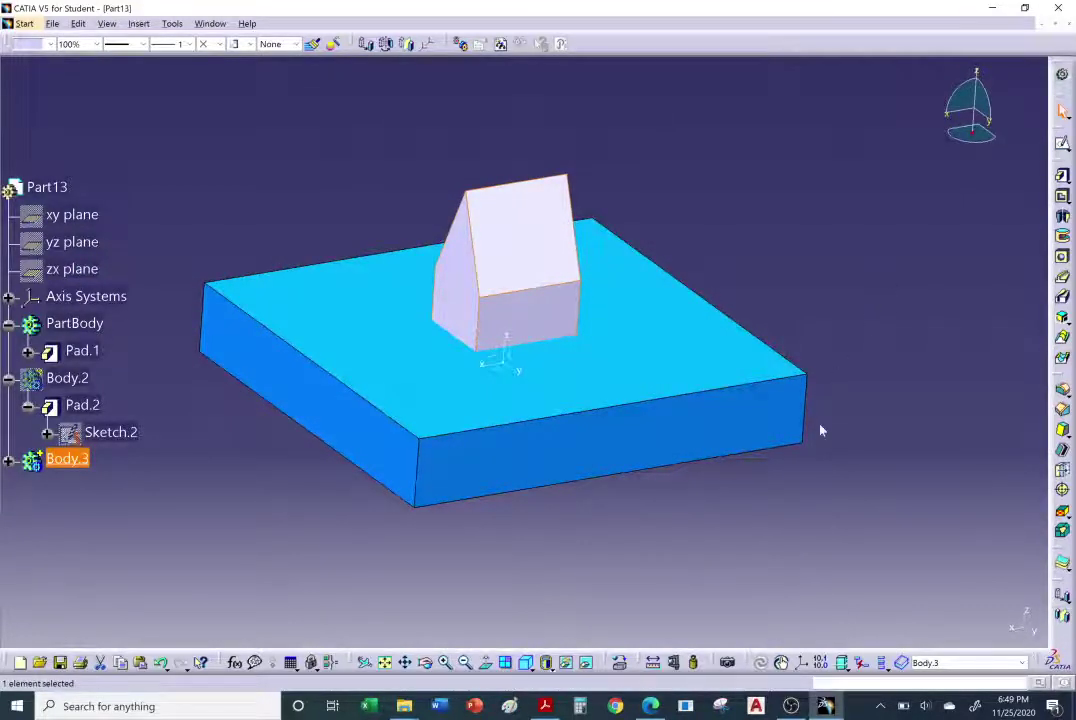
right_click(78, 462)
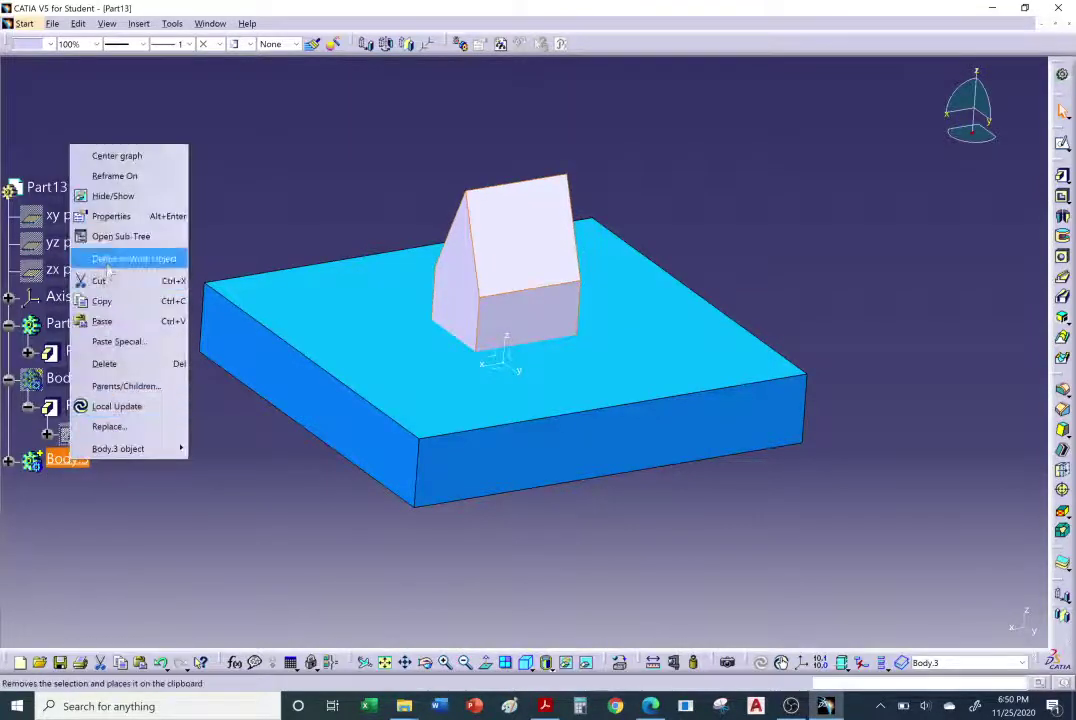
left_click(223, 471)
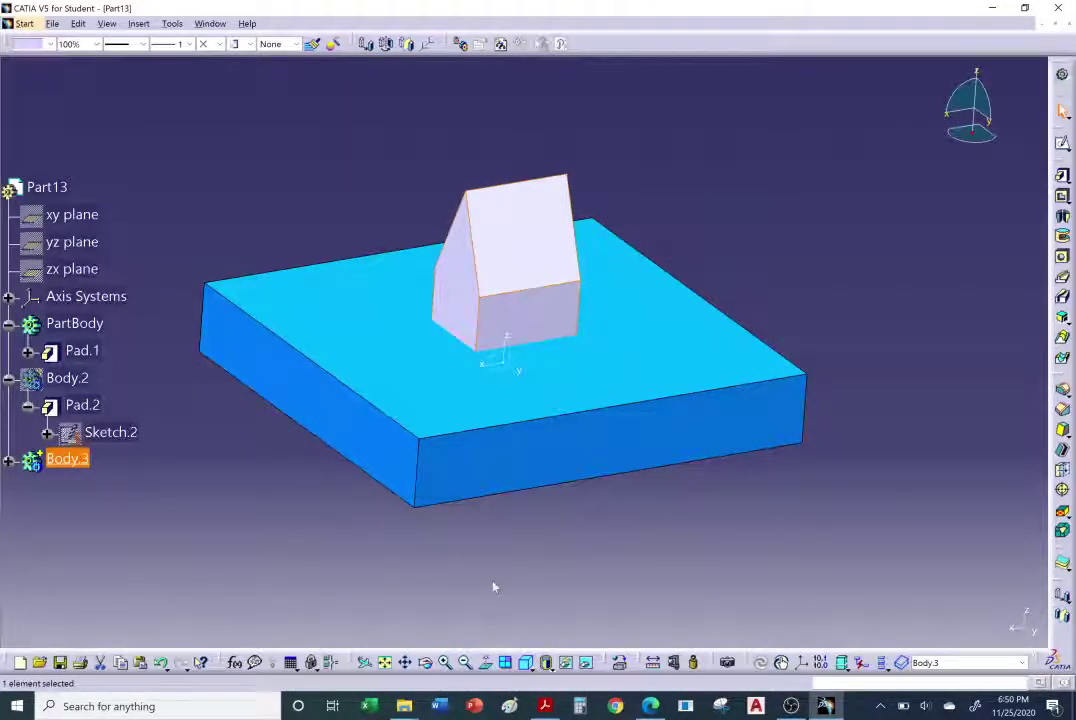
Translate the house-shaped Body.3 by -1.22 in along the X Component, keeping the transformation specifications.
left_click_drag(1062, 380, 850, 178)
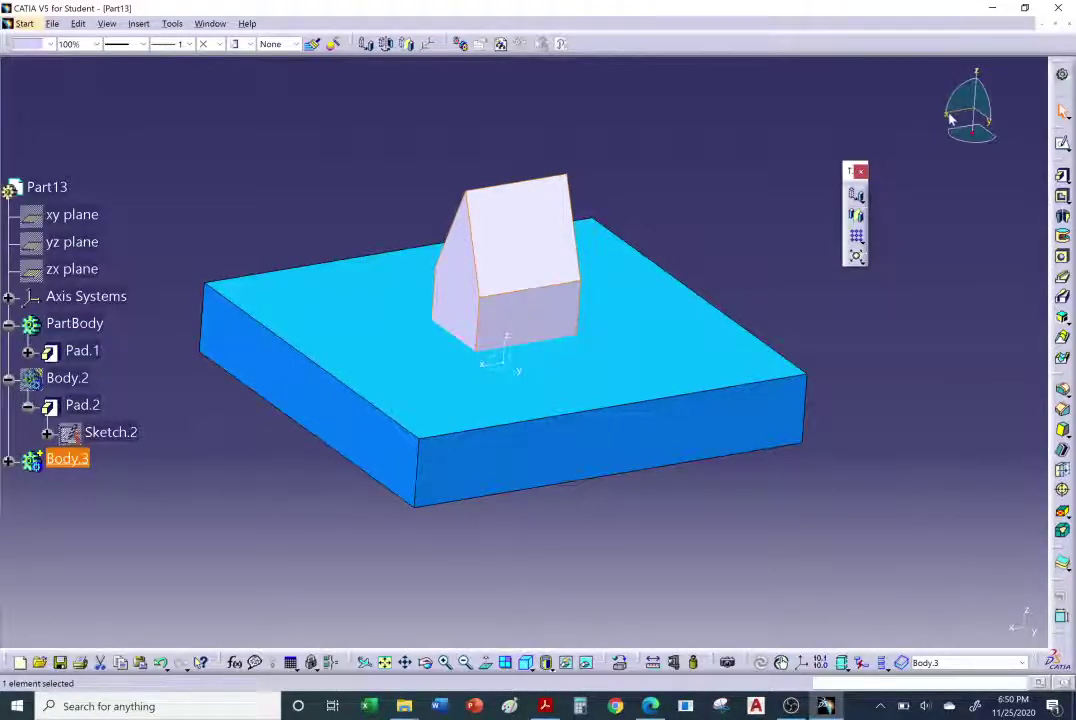
left_click(857, 197)
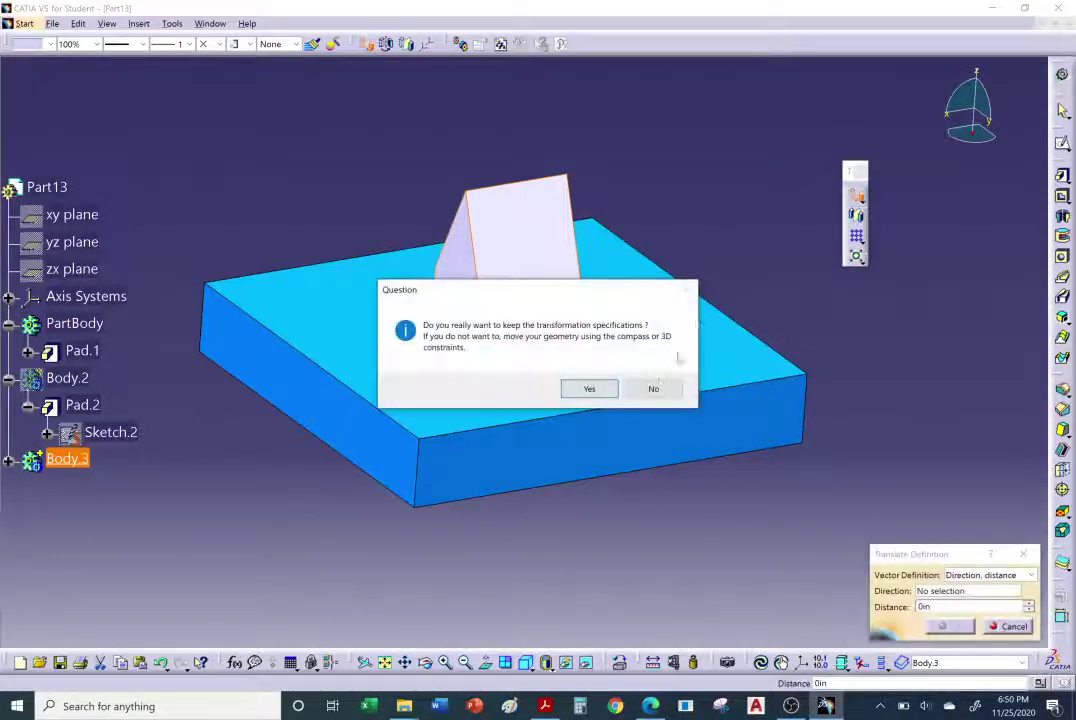
left_click(589, 389)
left_click_drag(921, 554, 681, 123)
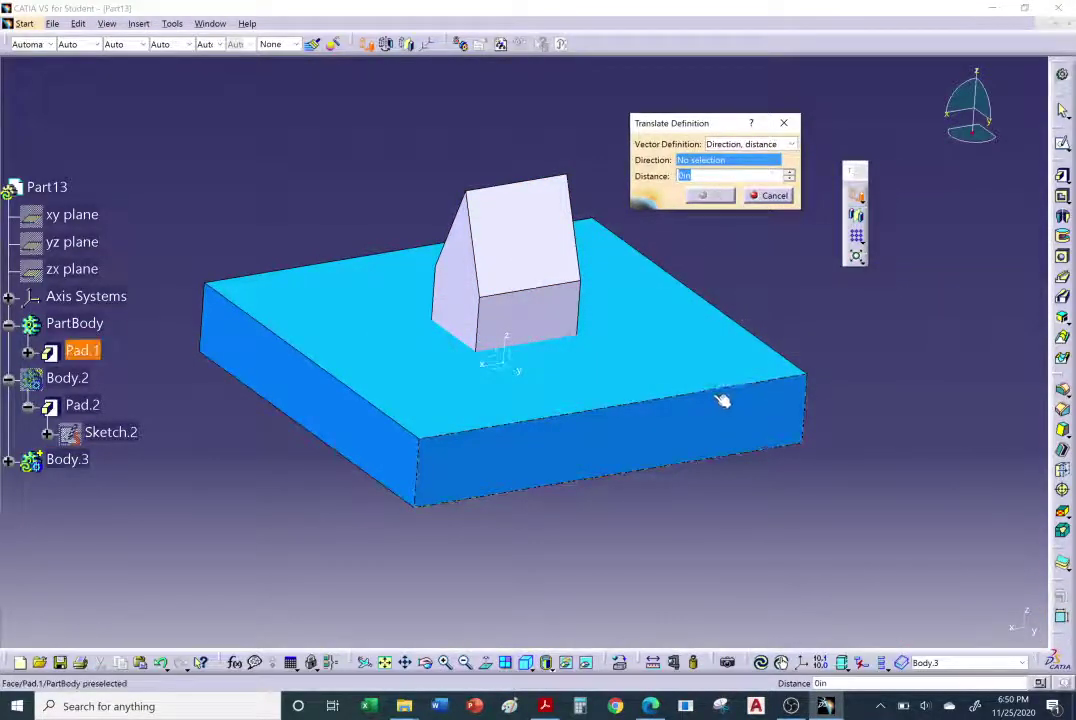
right_click(711, 163)
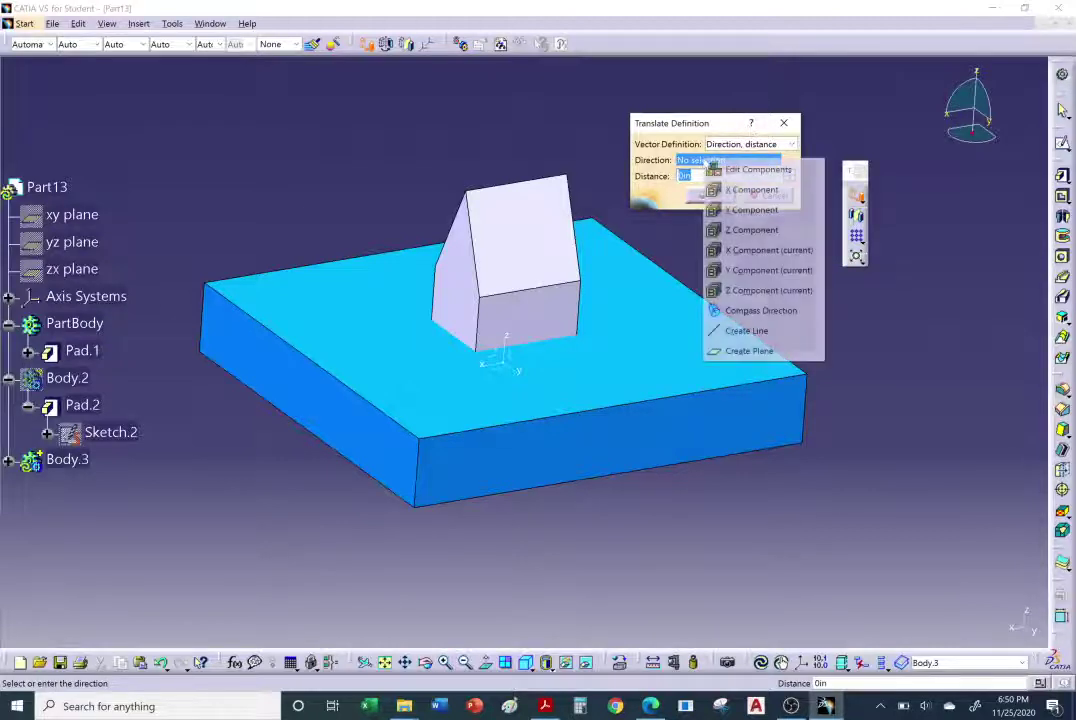
left_click(750, 190)
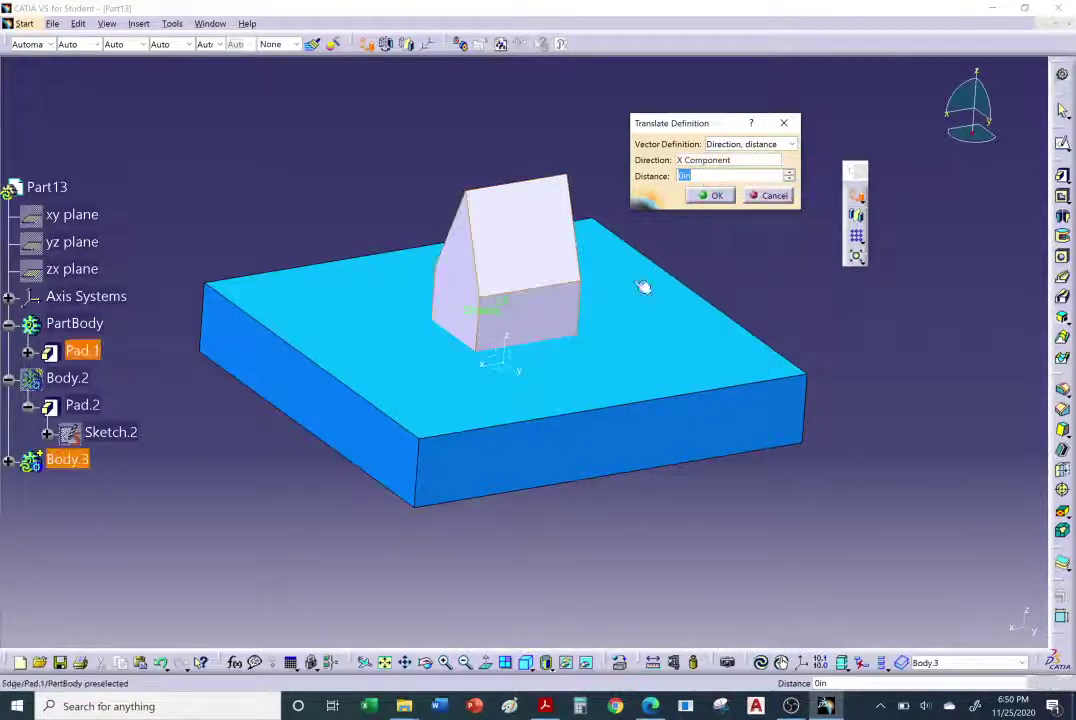
type("-10mm")
key("Return")
left_click_drag(549, 297, 698, 212)
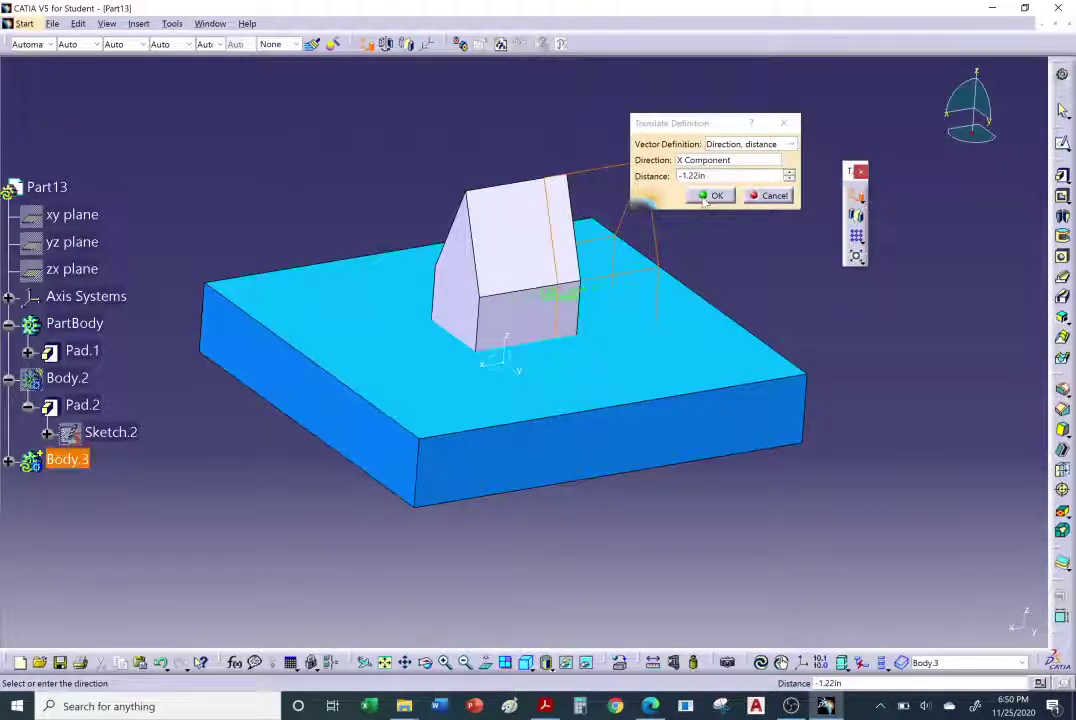
left_click(710, 197)
middle_click_drag(610, 318, 483, 298)
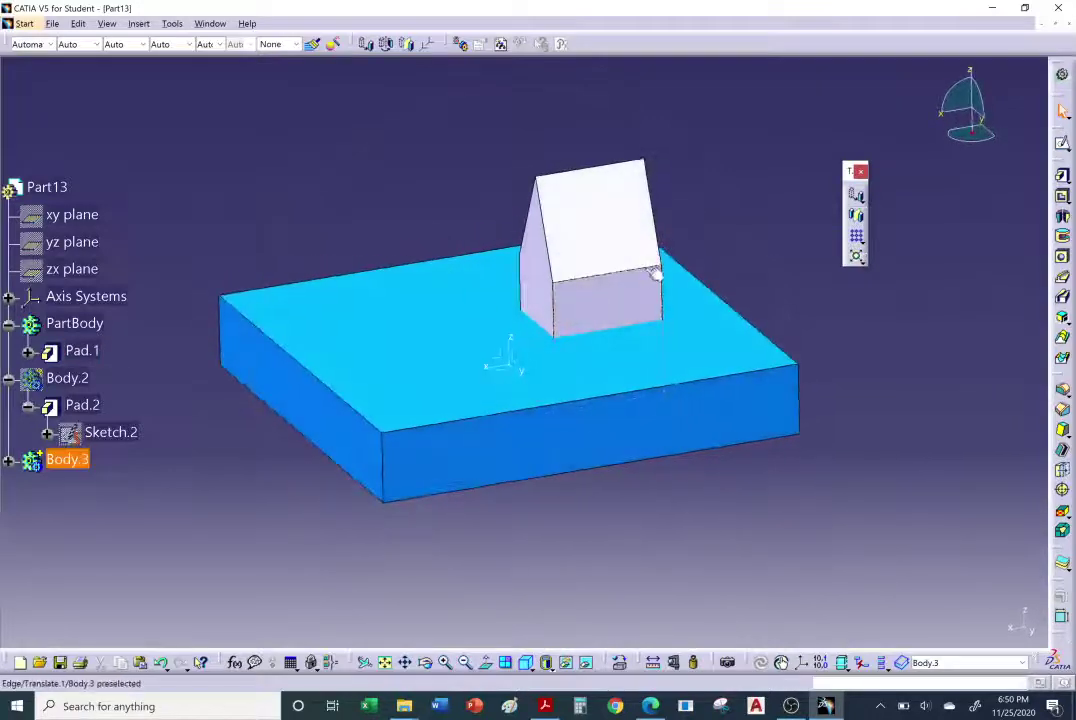
Rotate Body.3 by 269 deg about the vertical edge at the house's front corner, keeping the transformation specifications, and expand Body.3 in the tree.
left_click(861, 201)
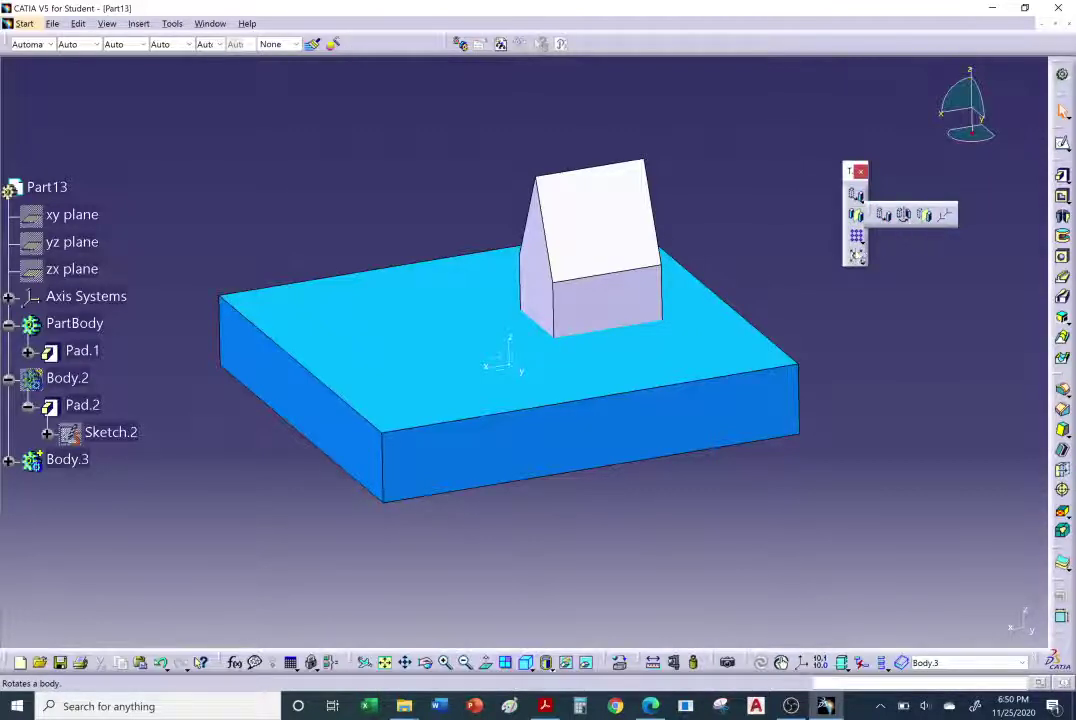
left_click(906, 217)
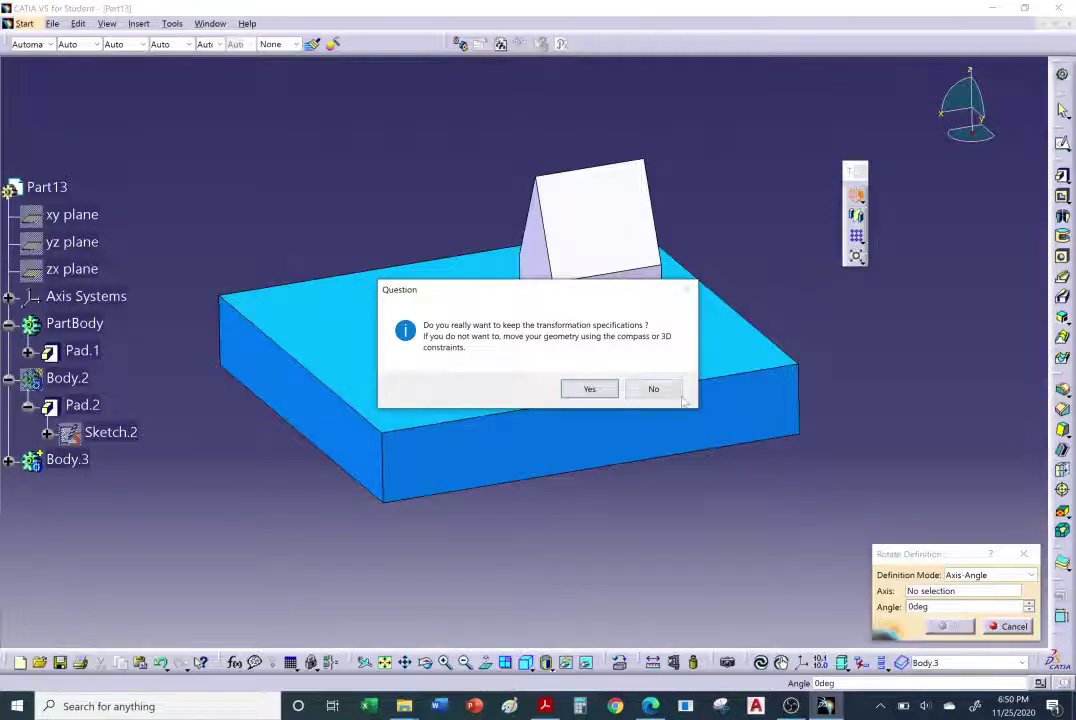
left_click(590, 389)
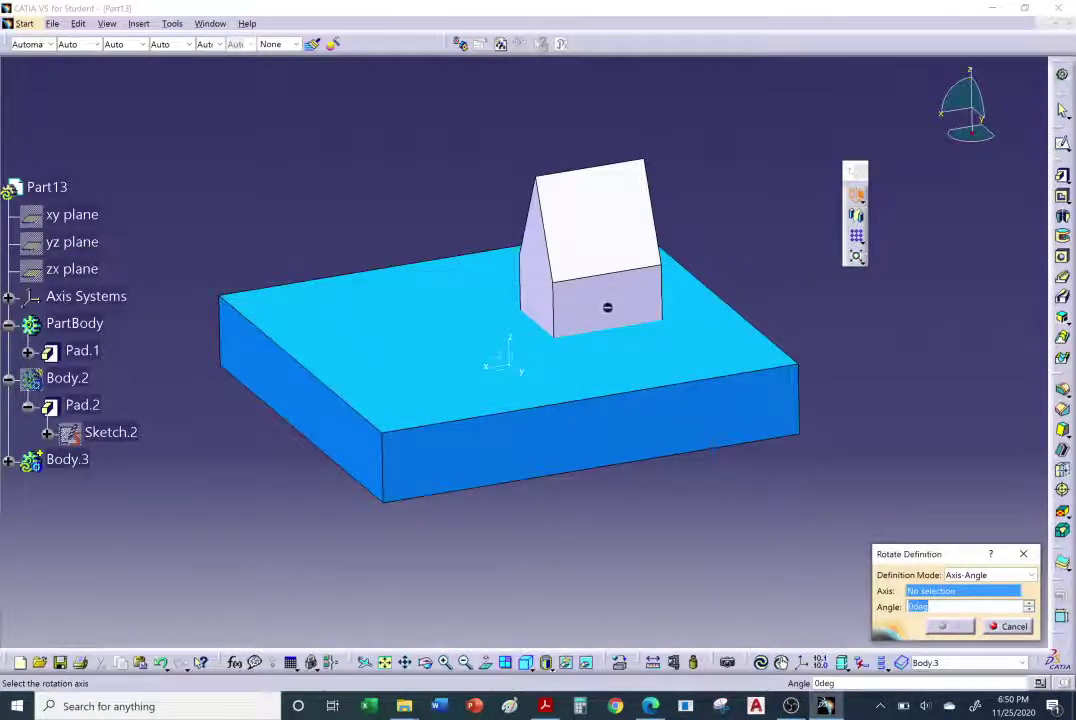
left_click(562, 314)
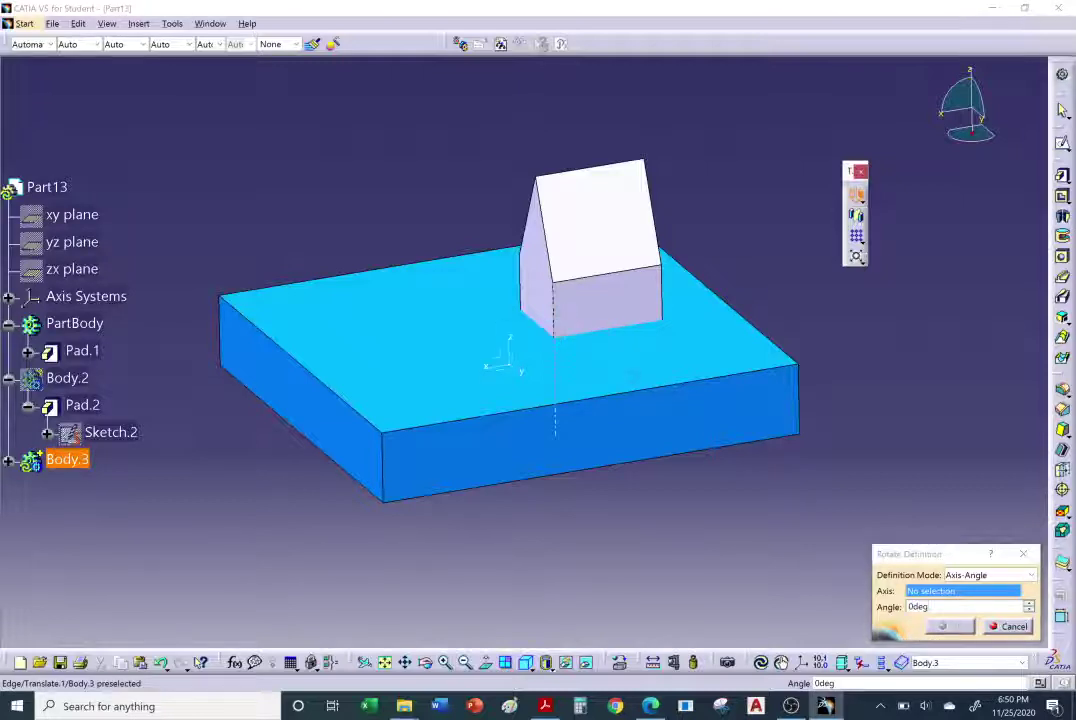
left_click_drag(606, 300, 615, 336)
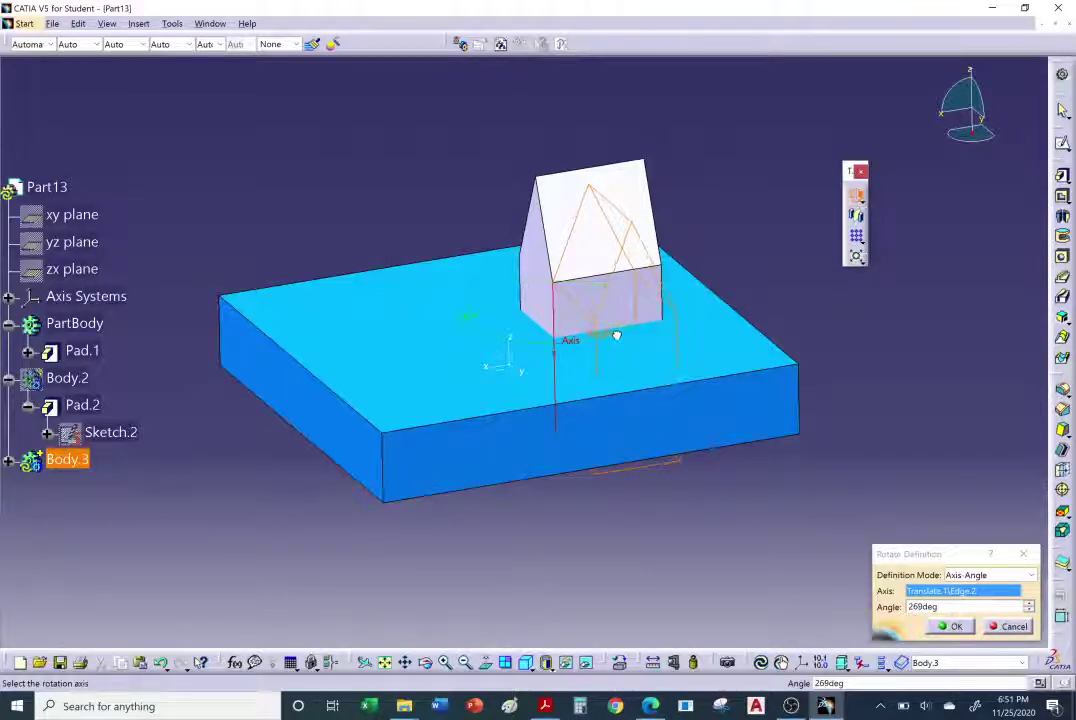
left_click(950, 626)
middle_click_drag(488, 347, 300, 410)
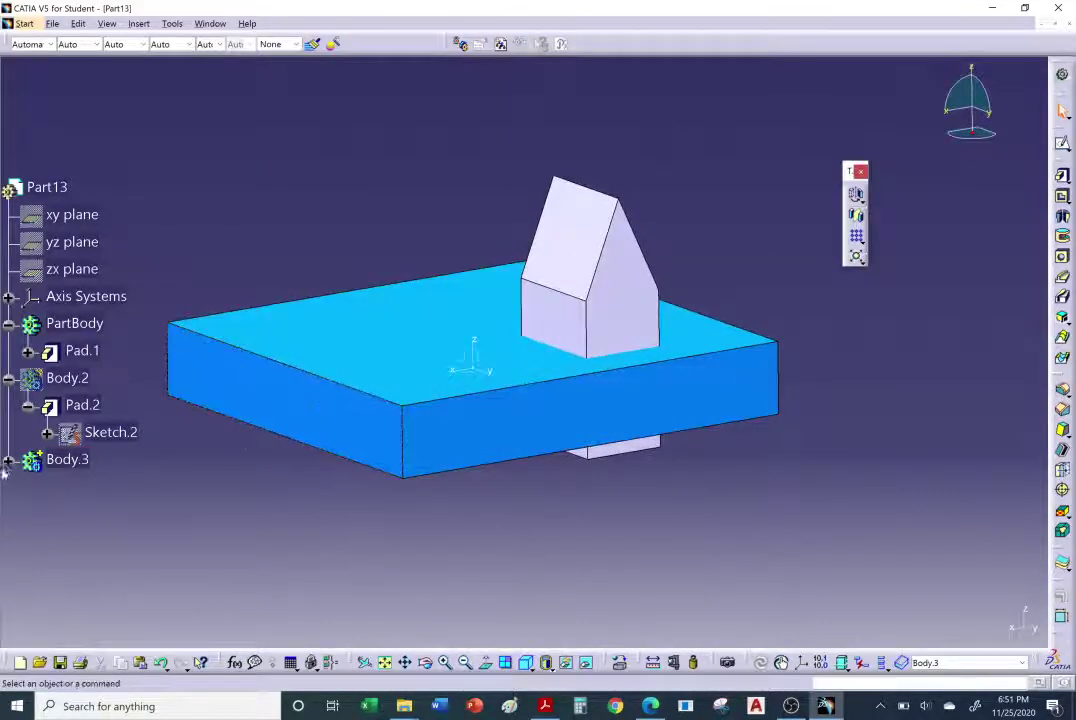
left_click(8, 461)
middle_click_drag(428, 512, 684, 437)
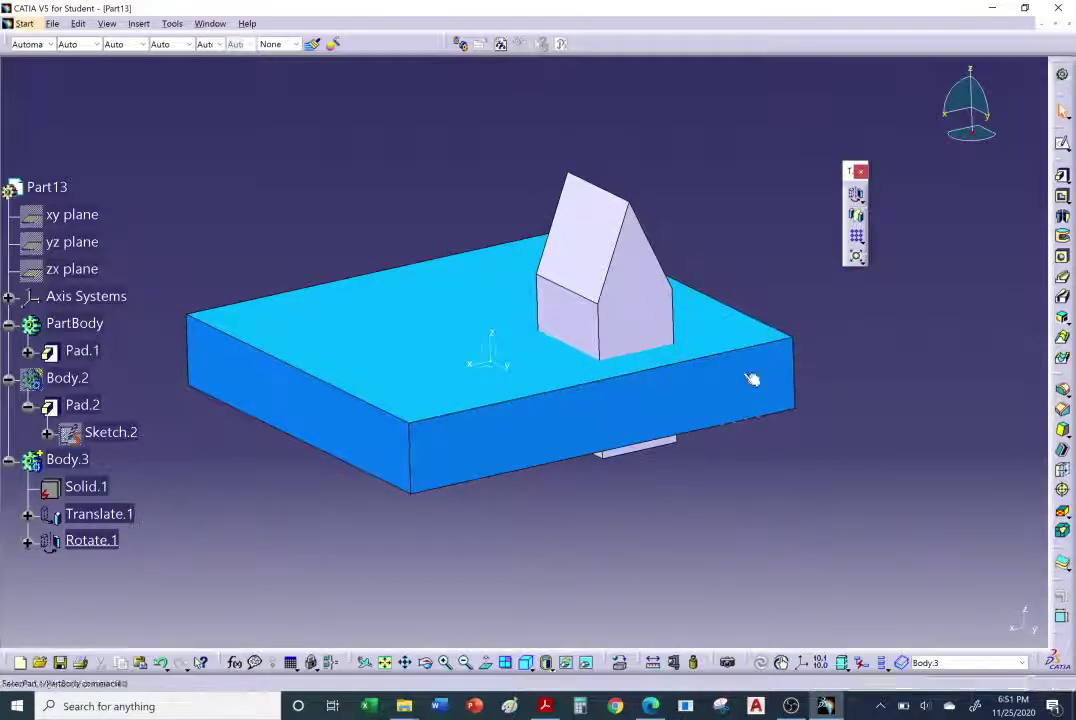
left_click(864, 218)
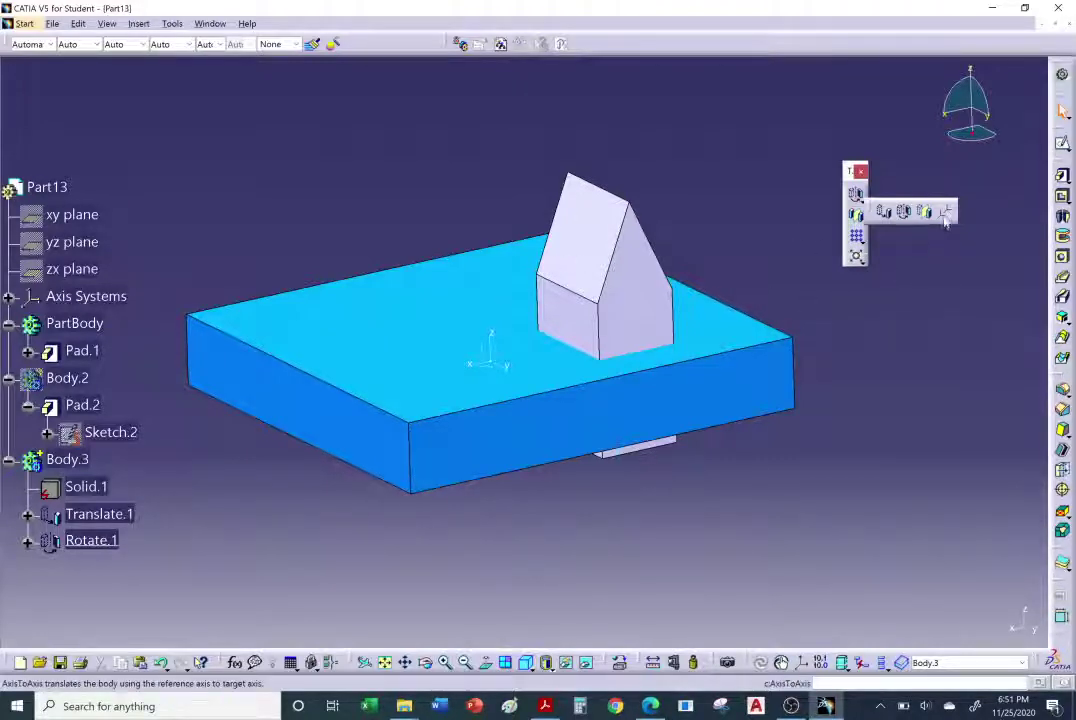
left_click(878, 339)
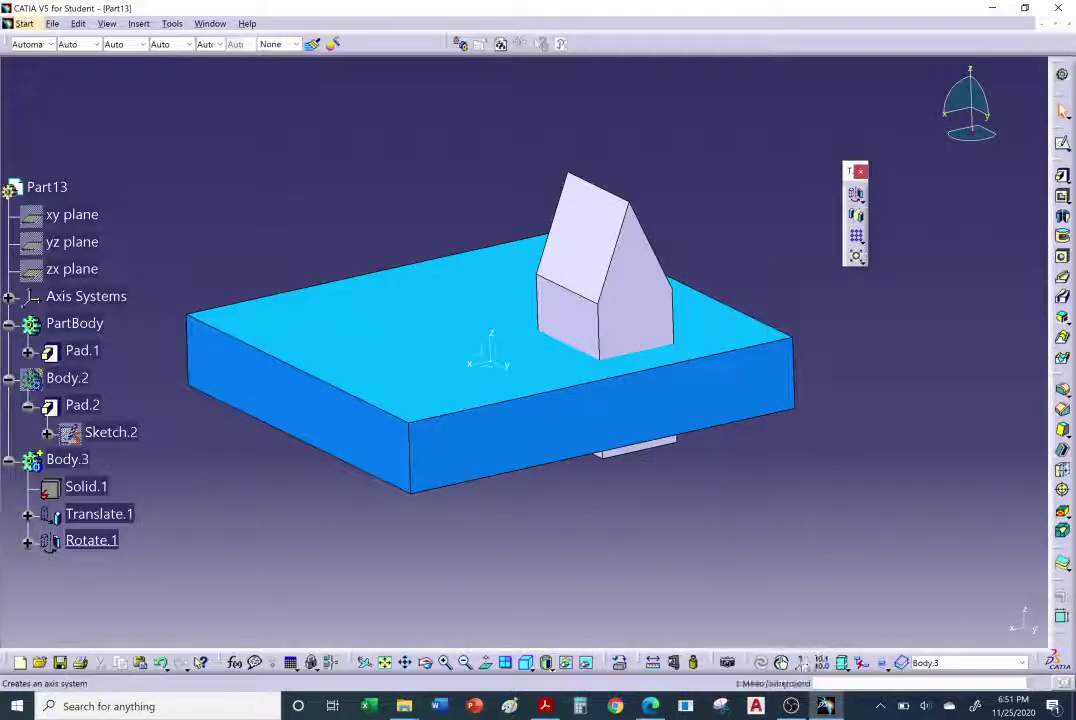
Create a standard axis system with its origin at the block's upper corner vertex near the house, using the default axis directions.
left_click_drag(804, 663, 822, 541)
left_click(822, 556)
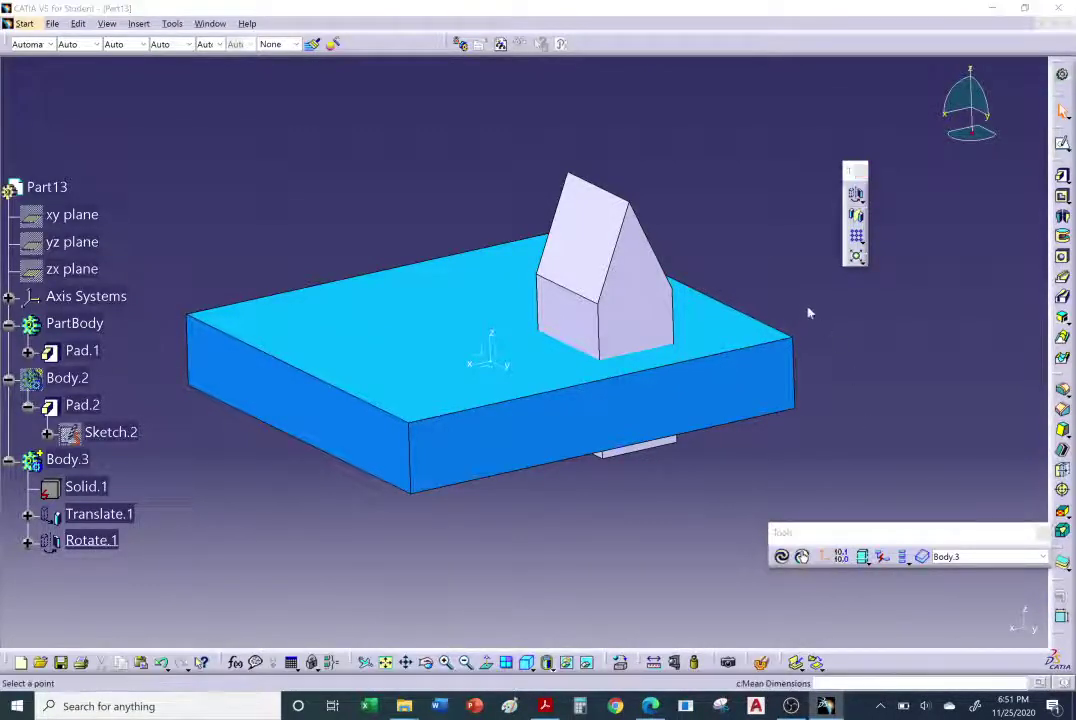
left_click(795, 335)
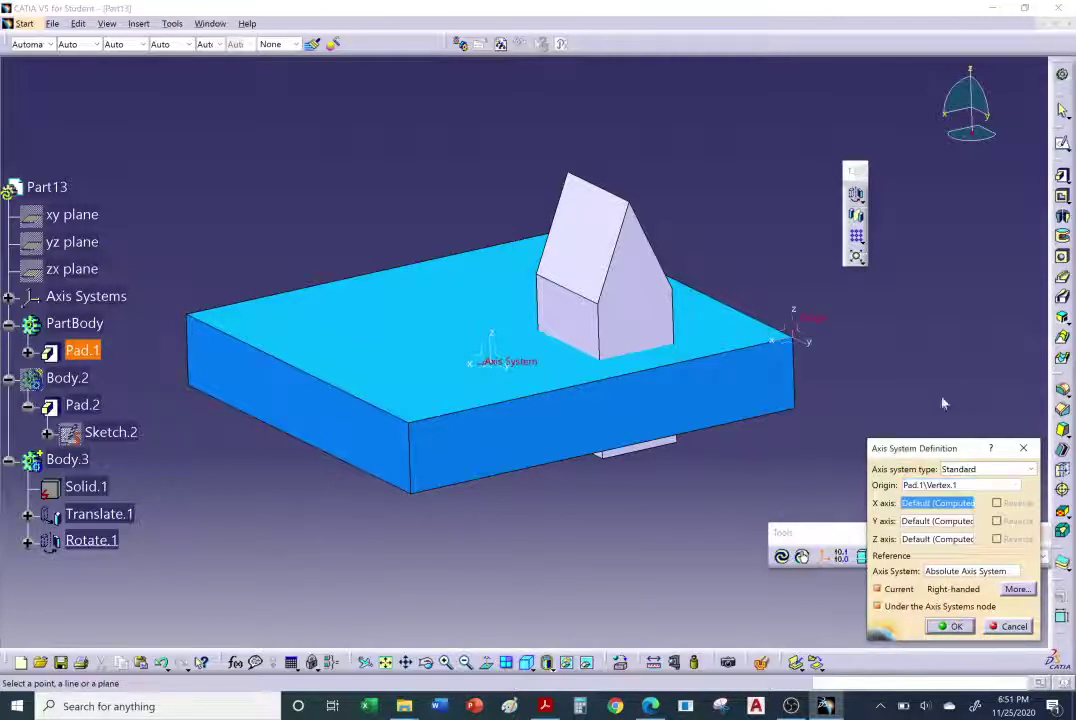
left_click(950, 626)
middle_click_drag(696, 492, 594, 497)
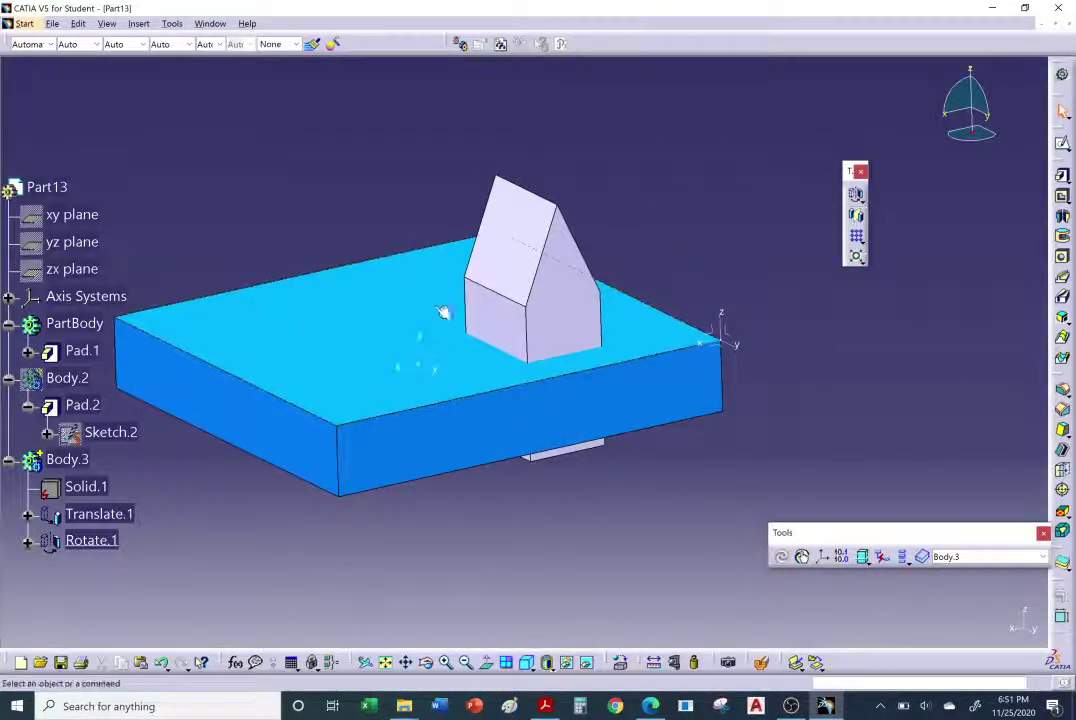
Edit the axis system at the block's corner, aligning its Z axis with the block's vertical edge and reversing the Z direction.
double_click(732, 346)
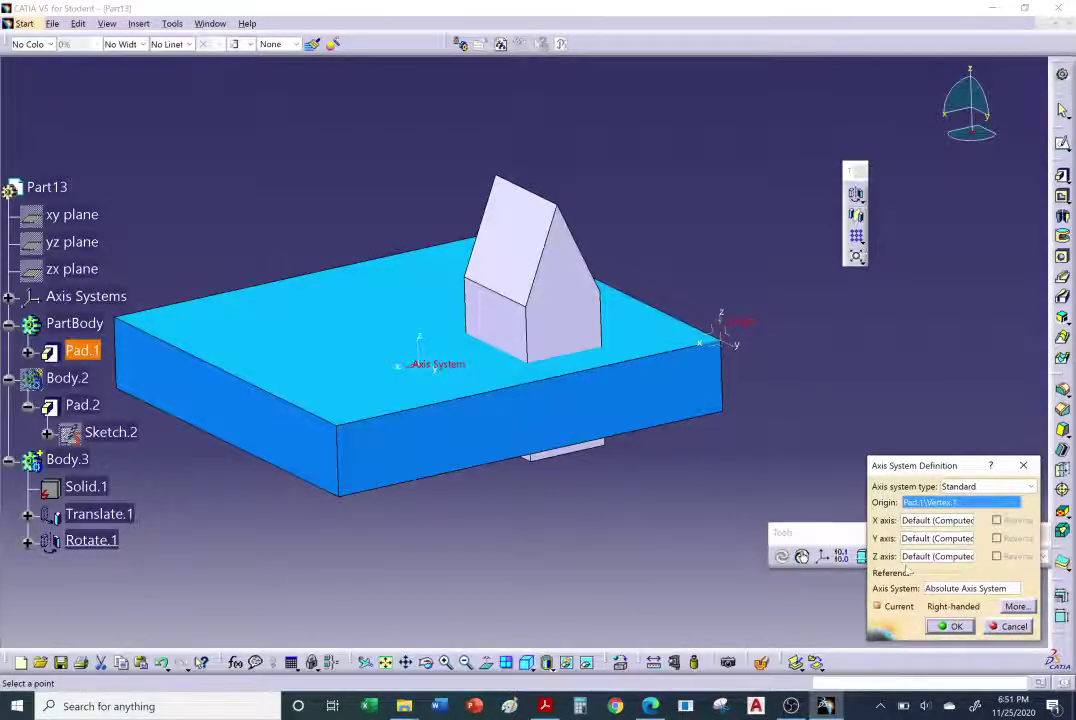
left_click(912, 560)
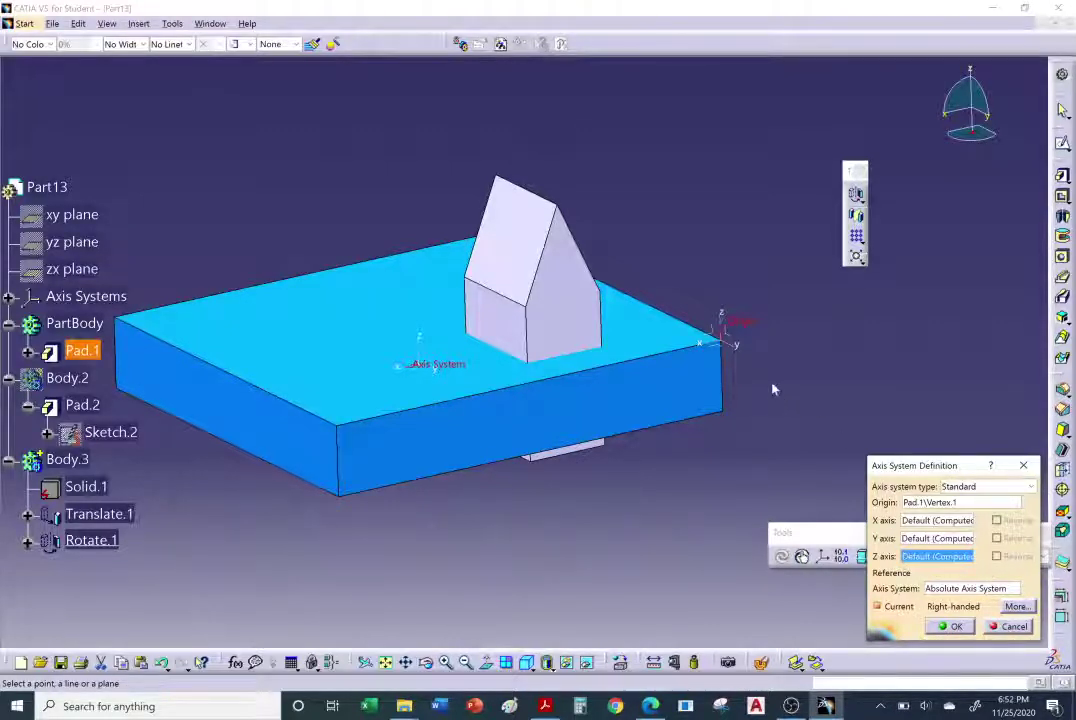
left_click(720, 340)
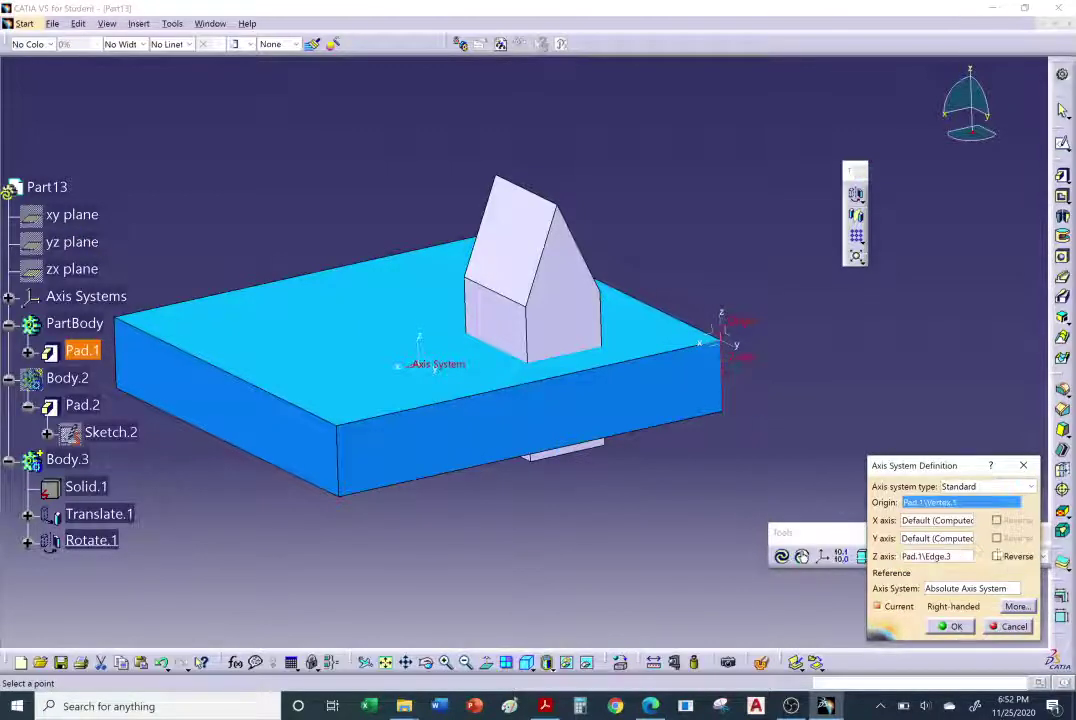
left_click(999, 557)
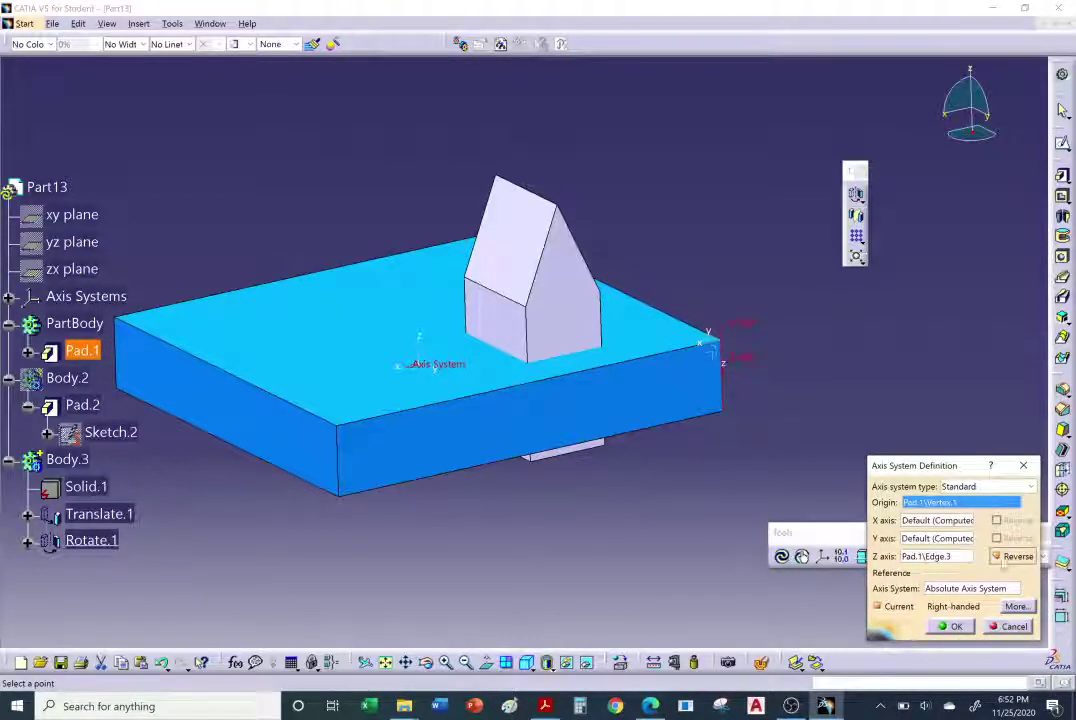
left_click(950, 627)
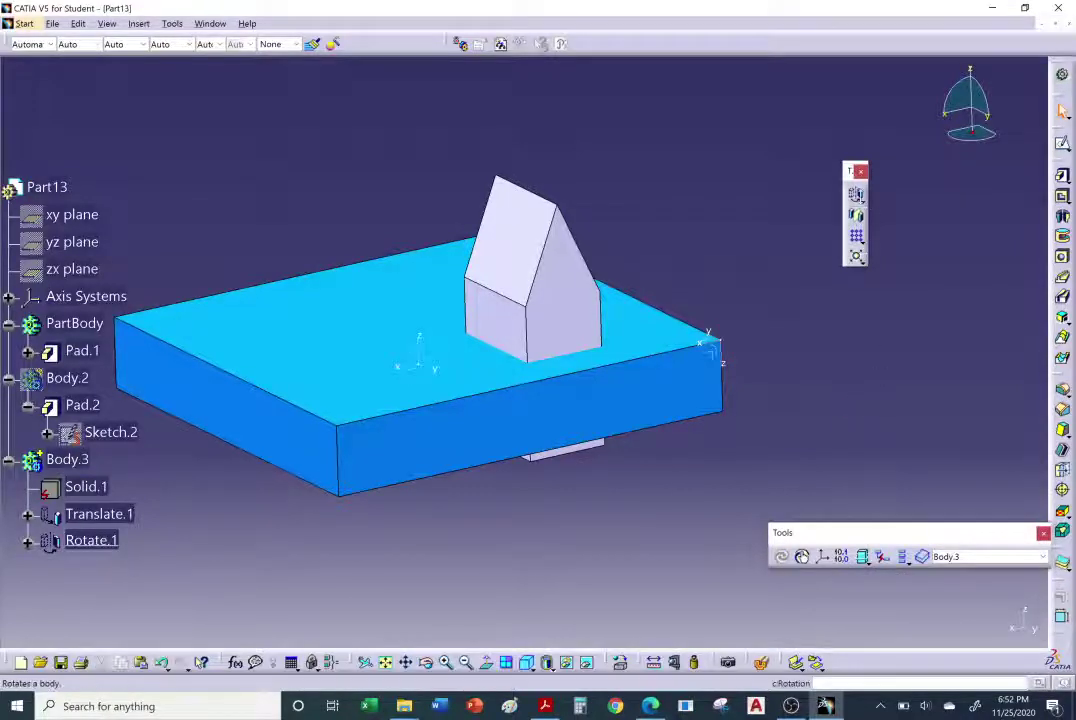
Apply an axis-to-axis transformation to Body.3 from the Absolute Axis System to Axis System.2 at the block corner, keeping the transformation specifications.
left_click(857, 215)
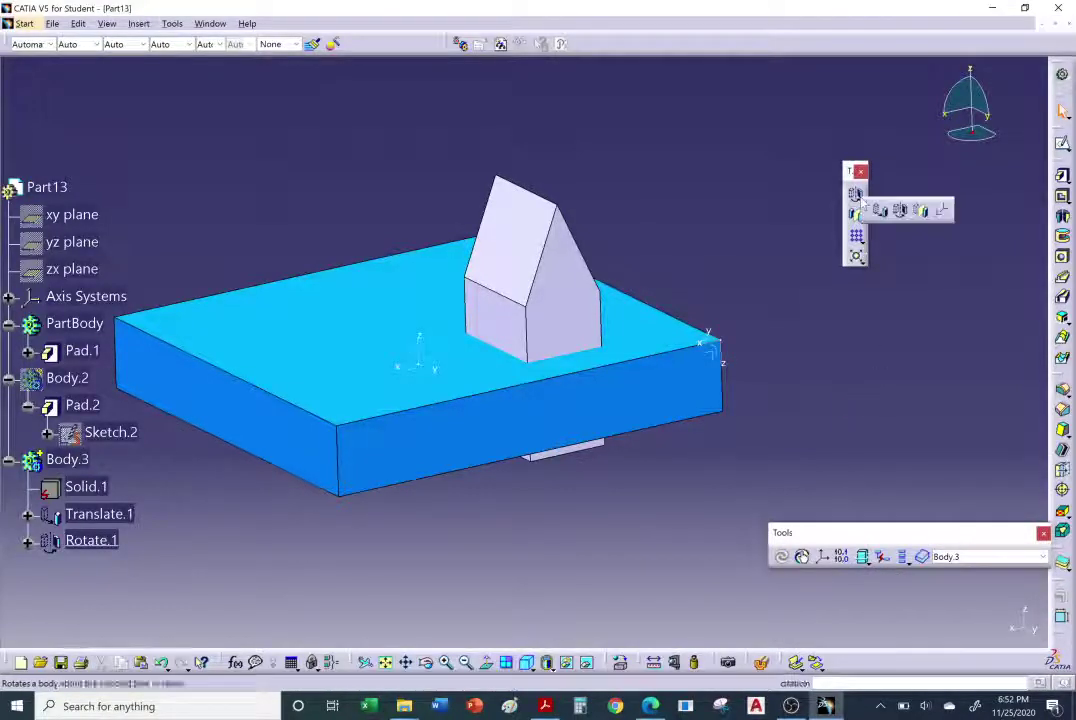
left_click(943, 212)
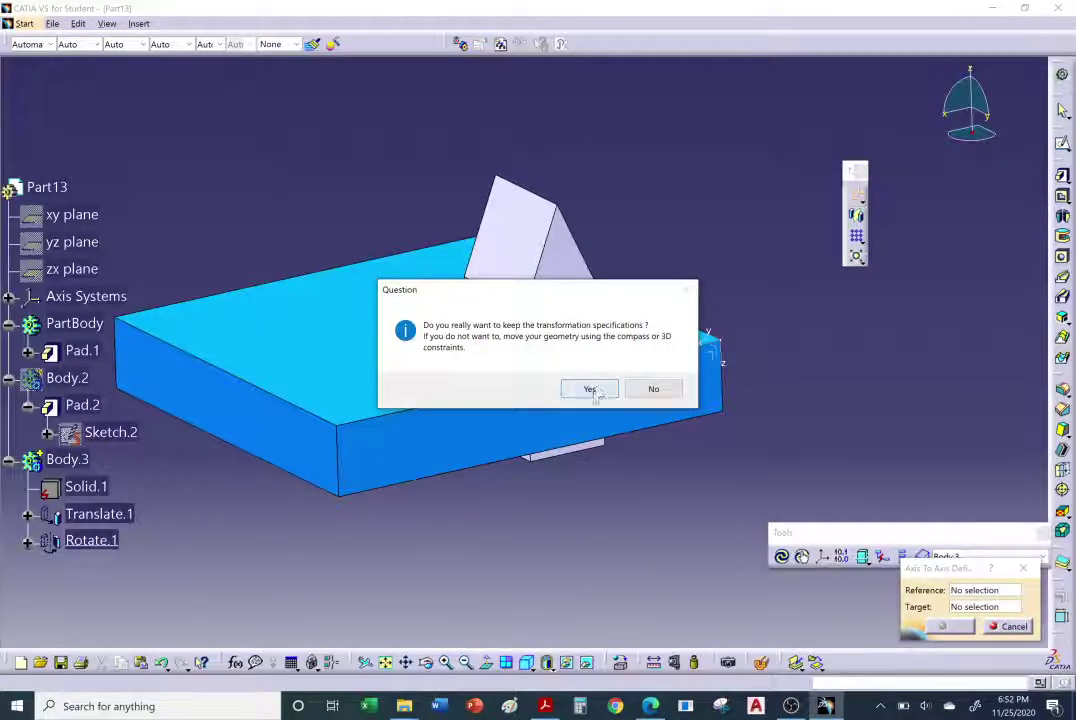
left_click(592, 388)
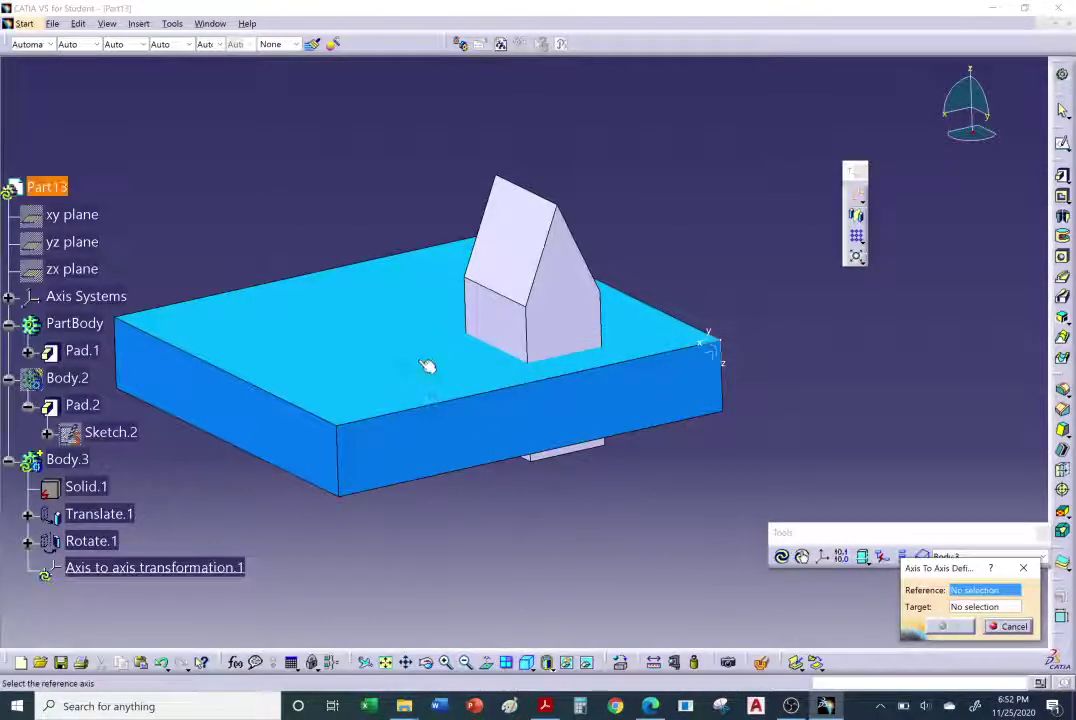
left_click(426, 366)
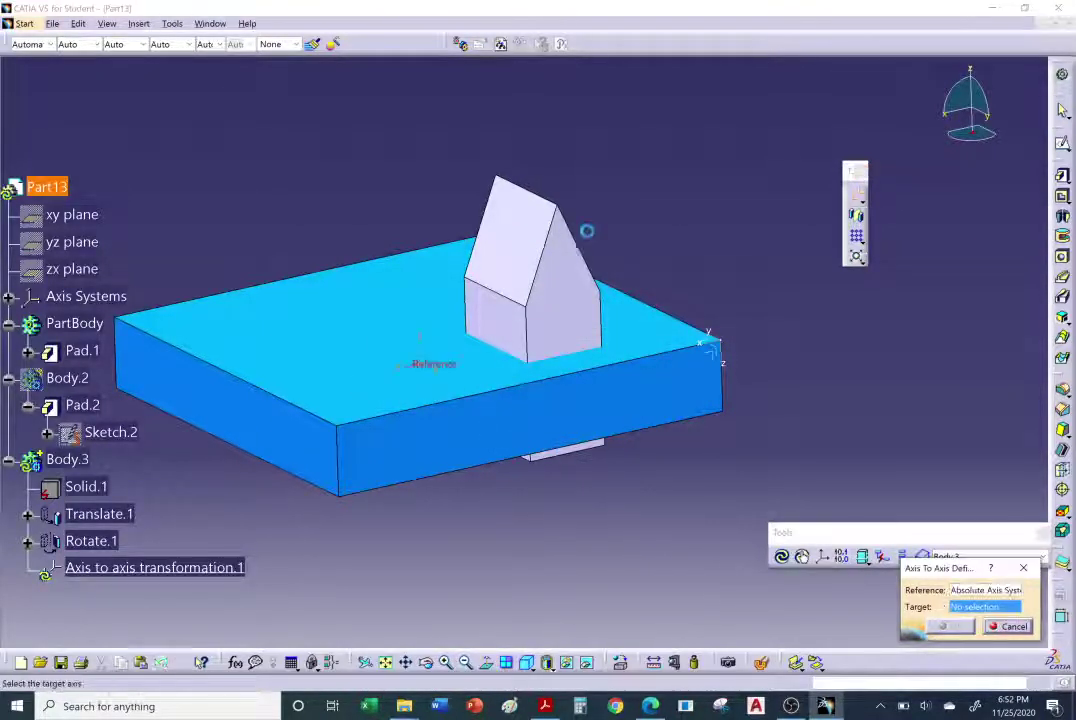
left_click(713, 337)
middle_click_drag(640, 483, 615, 515)
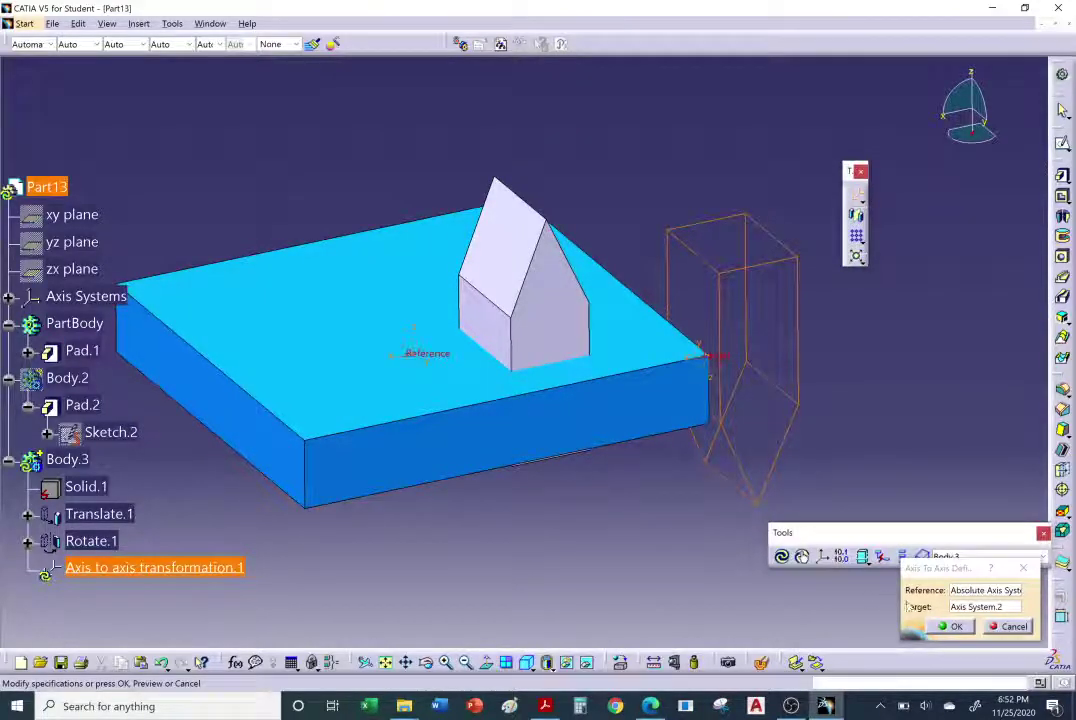
left_click(950, 626)
middle_click_drag(733, 463, 314, 492)
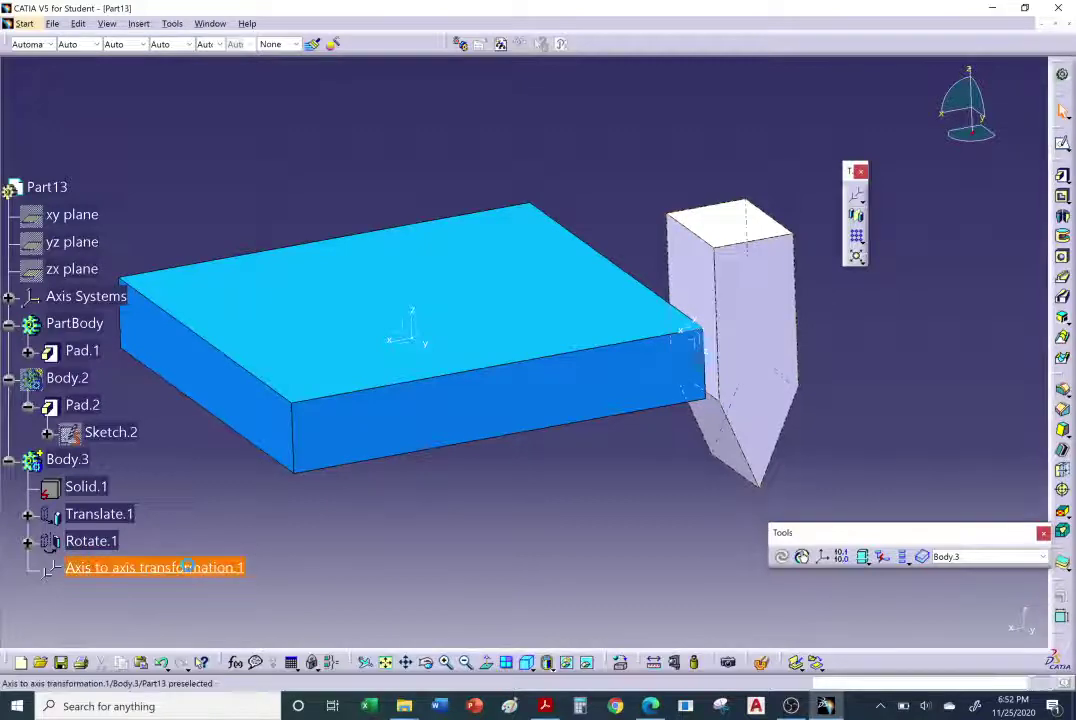
Deactivate the axis-to-axis transformation in Body.3.
right_click(187, 567)
mouse_move(330, 554)
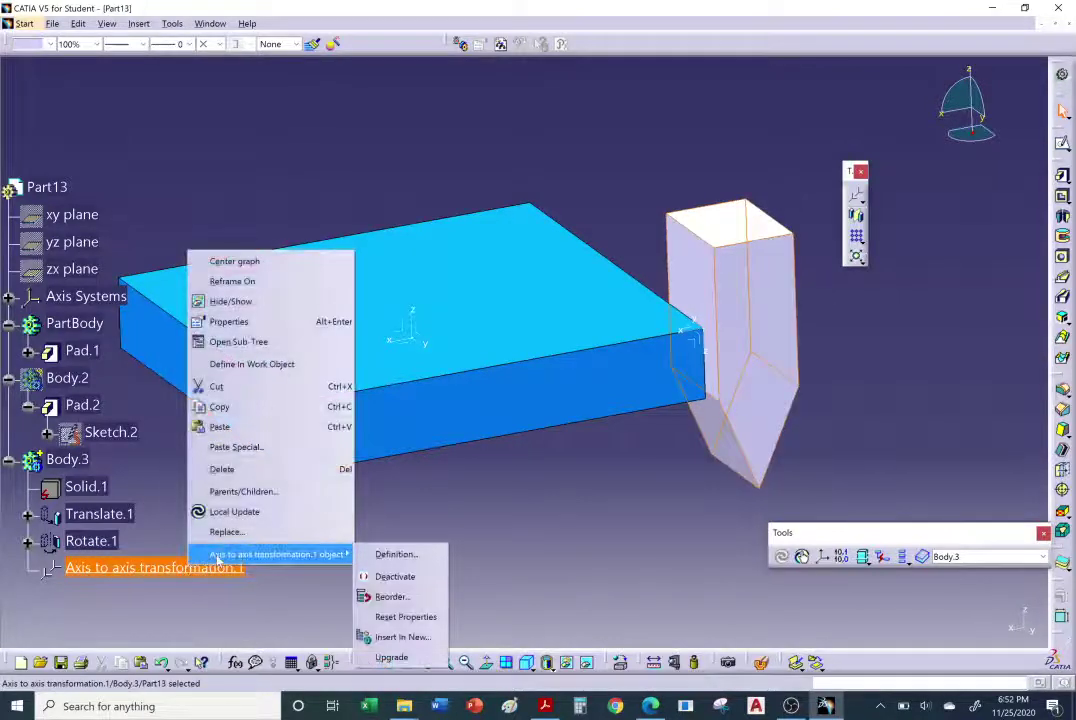
left_click(392, 577)
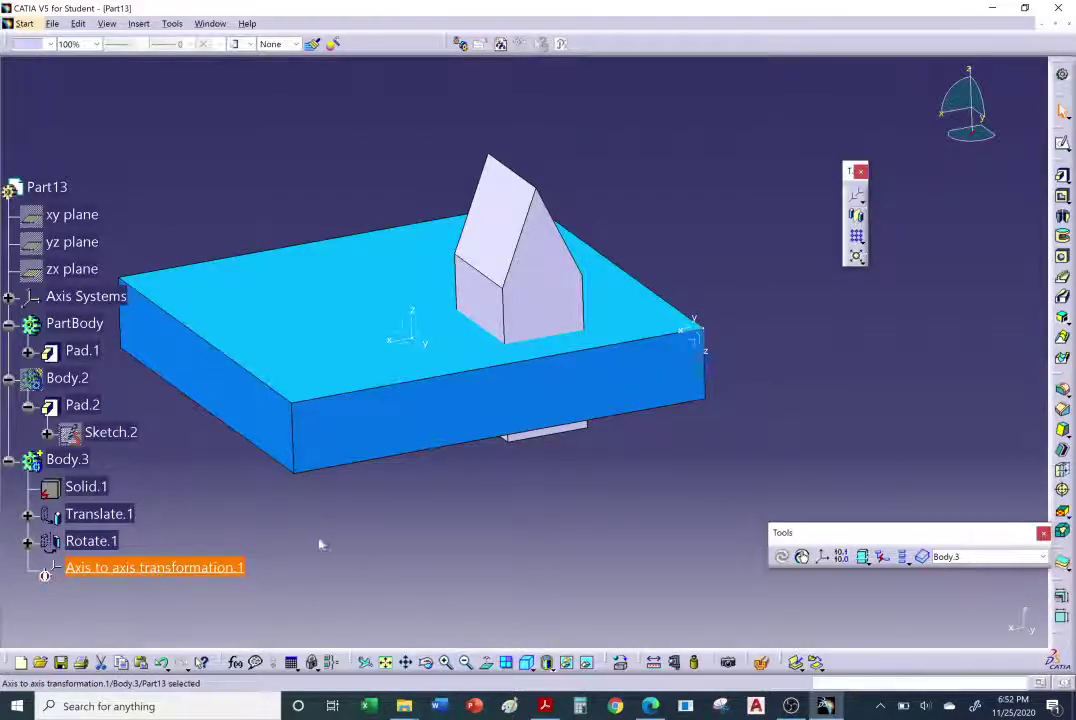
middle_click_drag(307, 533, 444, 461)
middle_click_drag(478, 288, 619, 533)
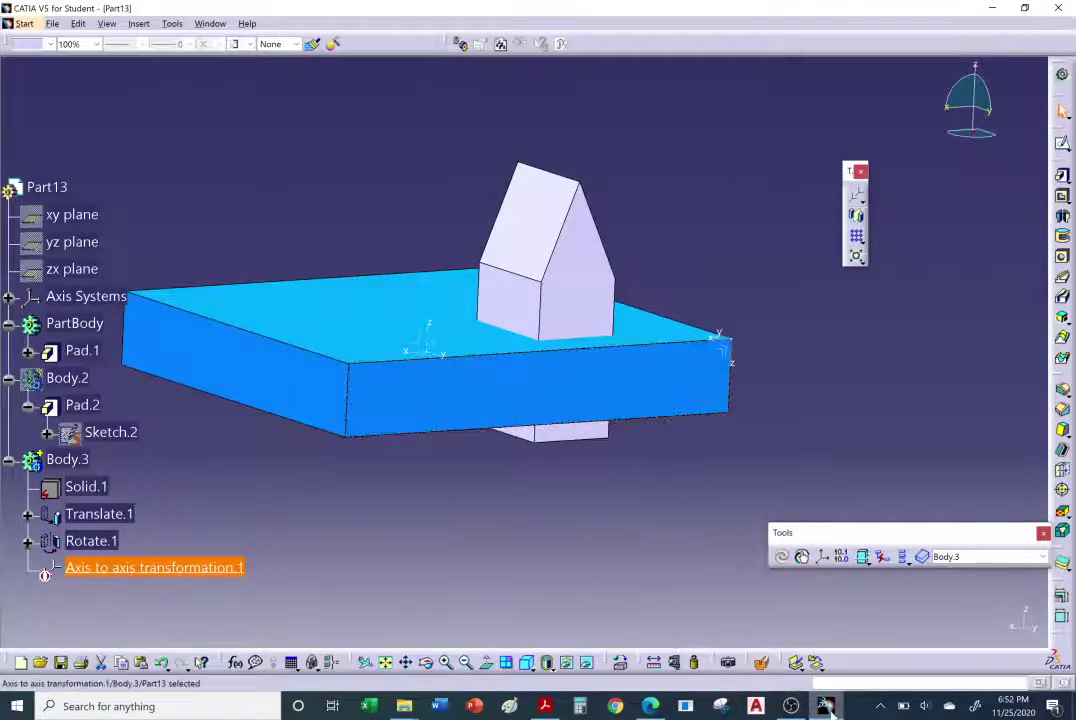
left_click(826, 706)
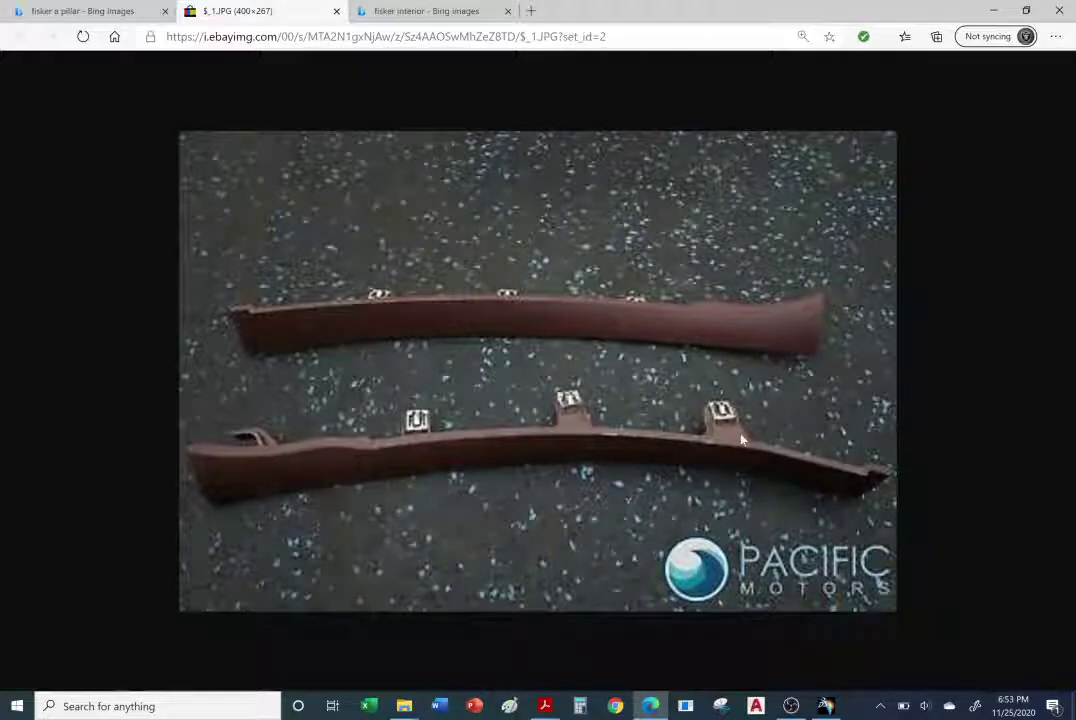
left_click(826, 706)
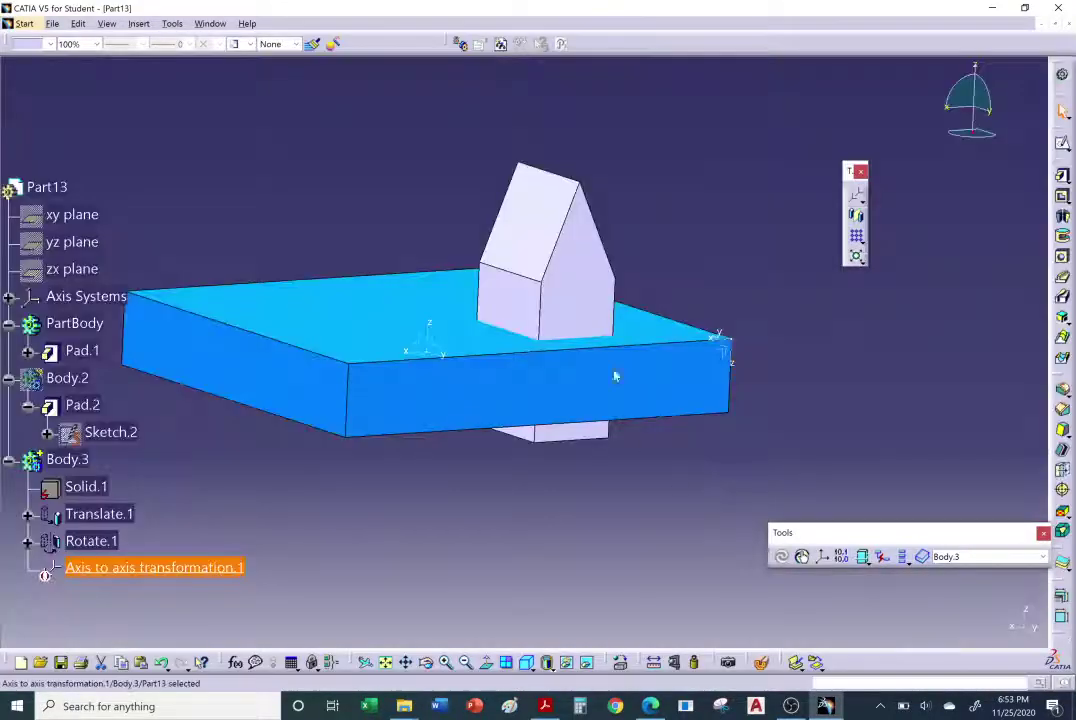
Union-trim Body.3 with PartBody, removing the house's bottom face that protrudes beneath the block.
left_click(138, 23)
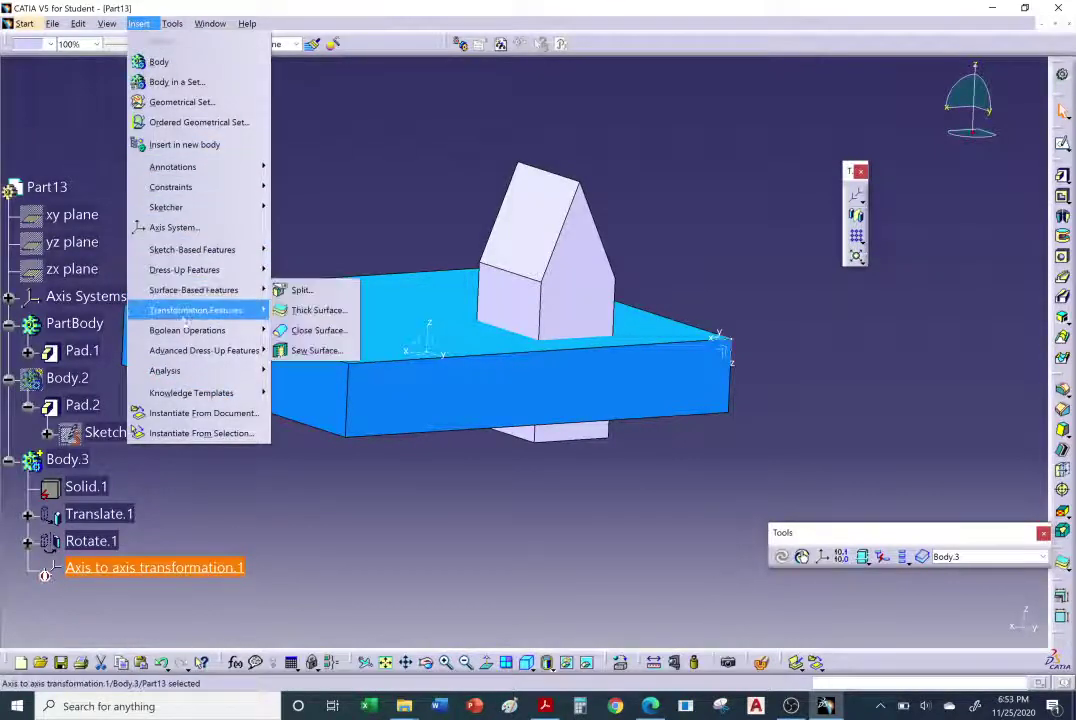
mouse_move(160, 330)
left_click(315, 413)
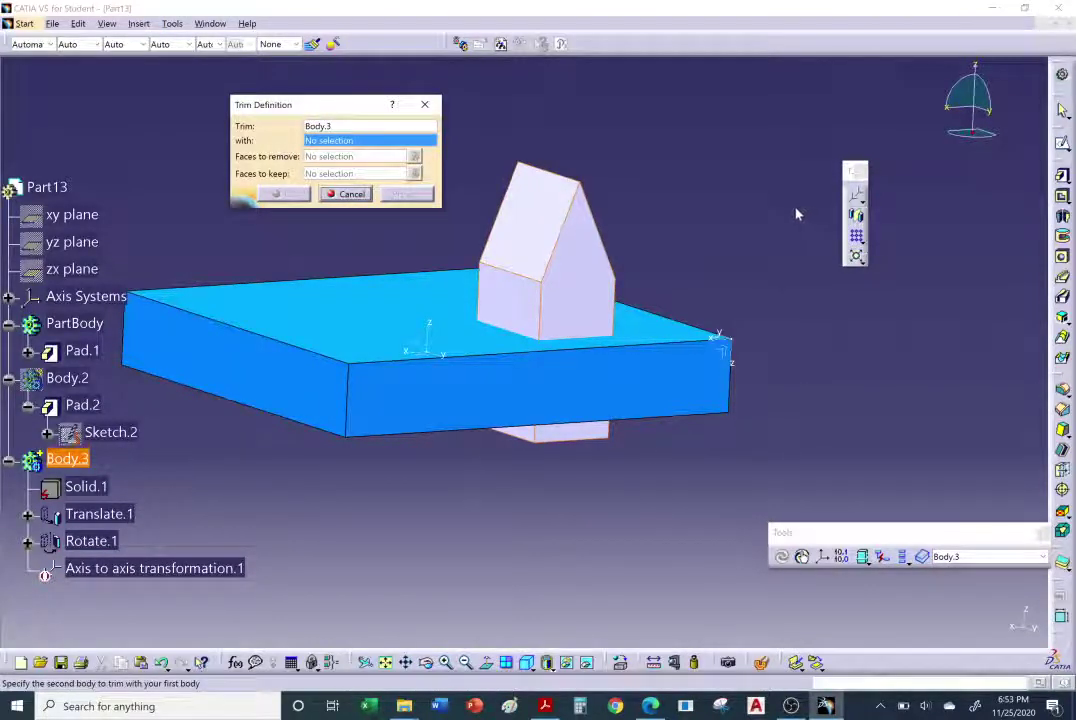
left_click(160, 342)
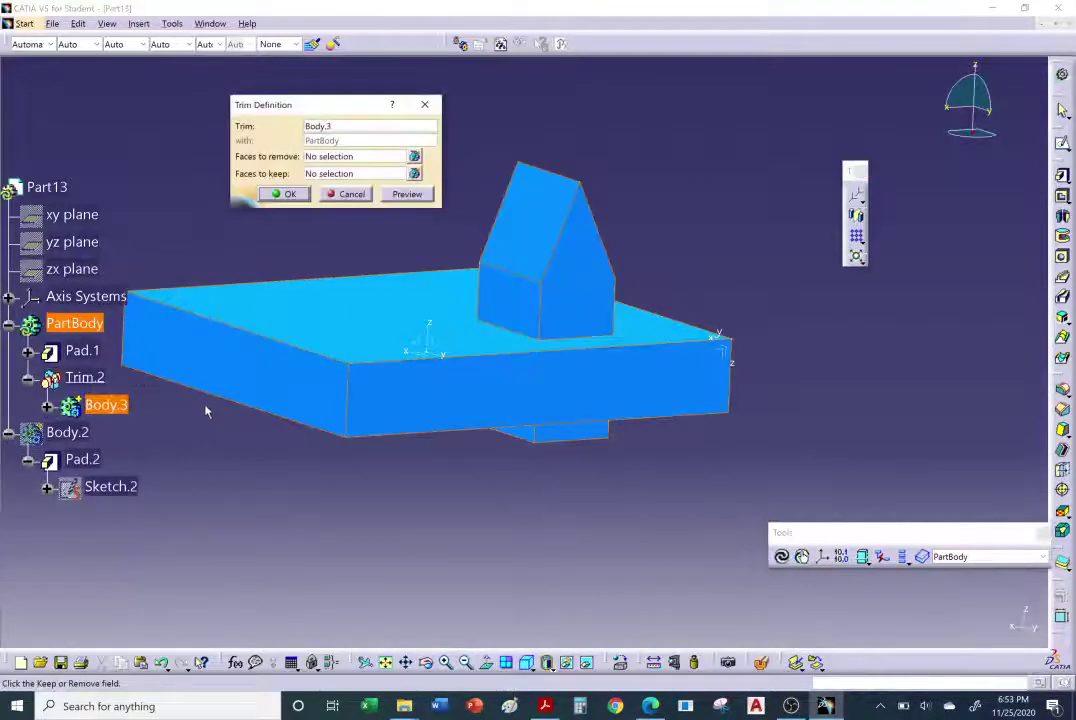
middle_click_drag(206, 420, 580, 390)
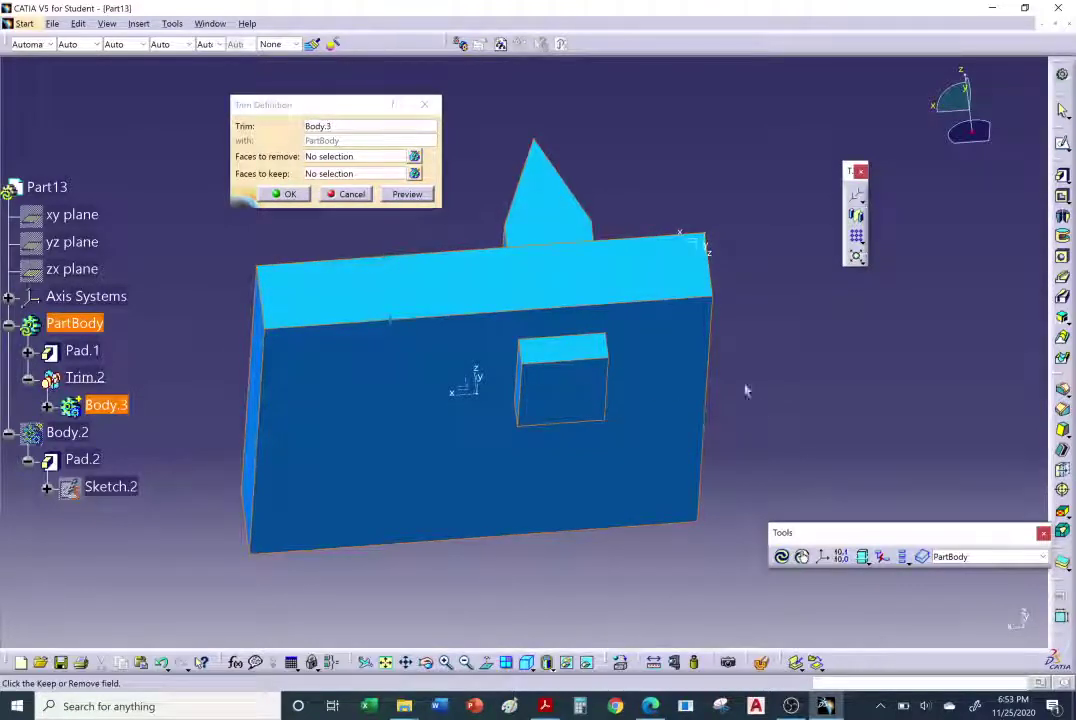
left_click(331, 158)
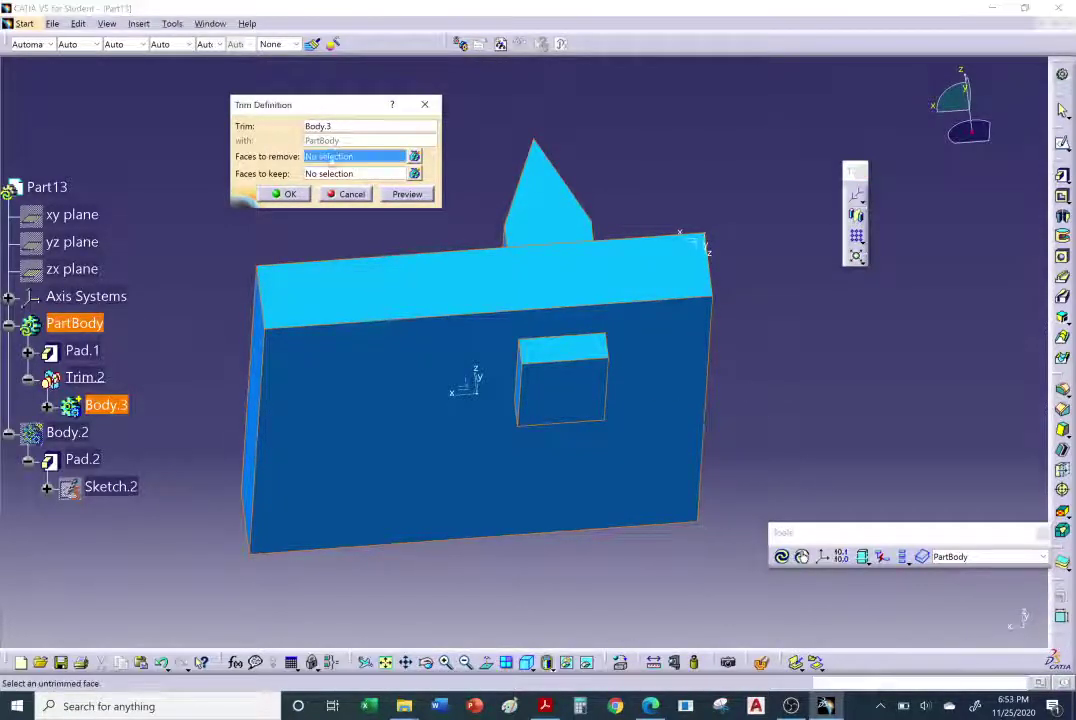
left_click(588, 403)
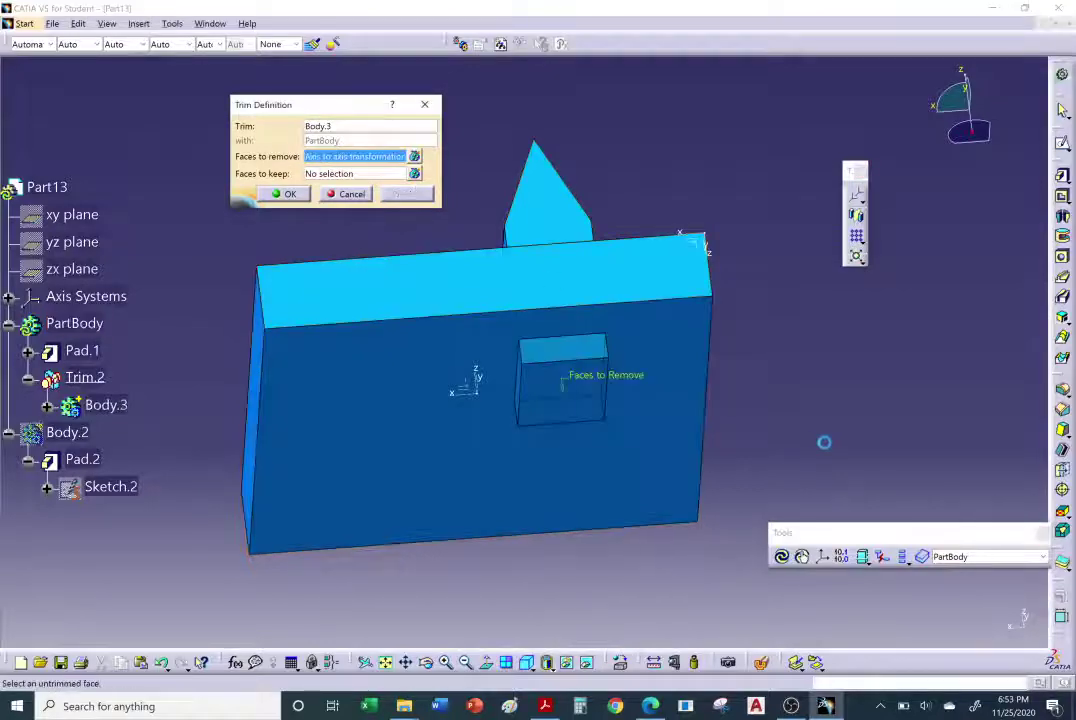
mouse_move(558, 318)
middle_mouse_down()
mouse_move(567, 418)
mouse_move(550, 461)
mouse_move(592, 451)
mouse_move(512, 380)
mouse_move(401, 452)
mouse_move(318, 393)
mouse_move(288, 391)
mouse_move(511, 422)
mouse_move(602, 461)
mouse_move(512, 311)
mouse_move(437, 377)
mouse_move(567, 432)
mouse_move(555, 495)
mouse_move(567, 463)
mouse_move(548, 315)
middle_mouse_up()
left_click(284, 193)
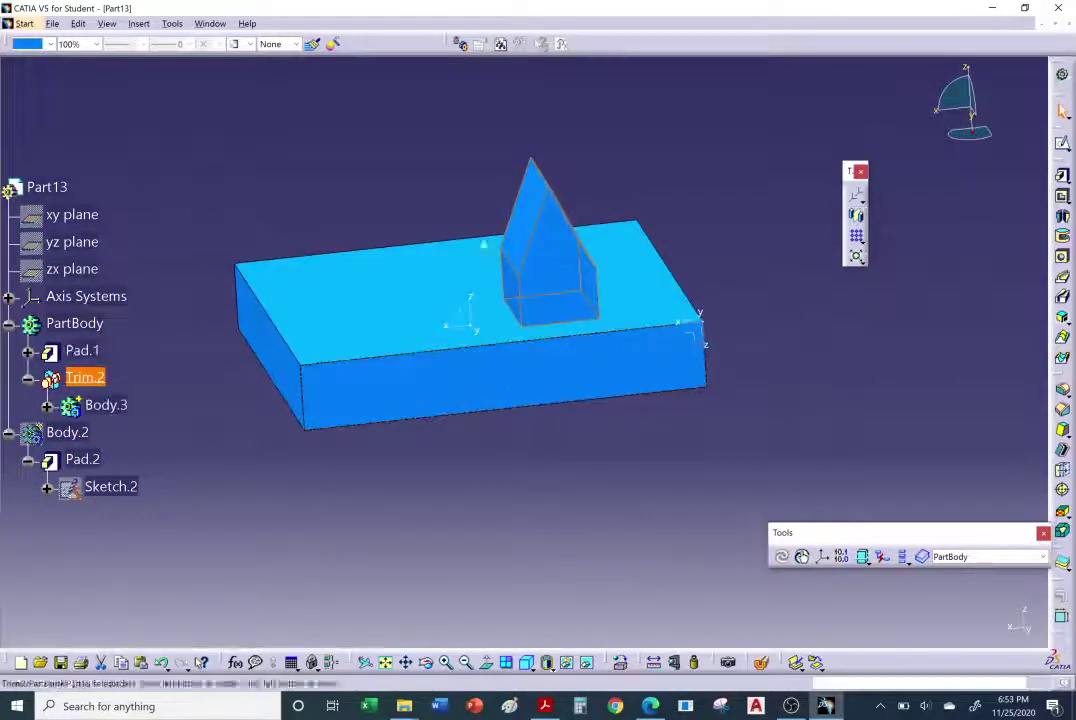
Examine the trimmed block and house from above and below, and collapse PartBody in the tree.
middle_click_drag(485, 241, 564, 276)
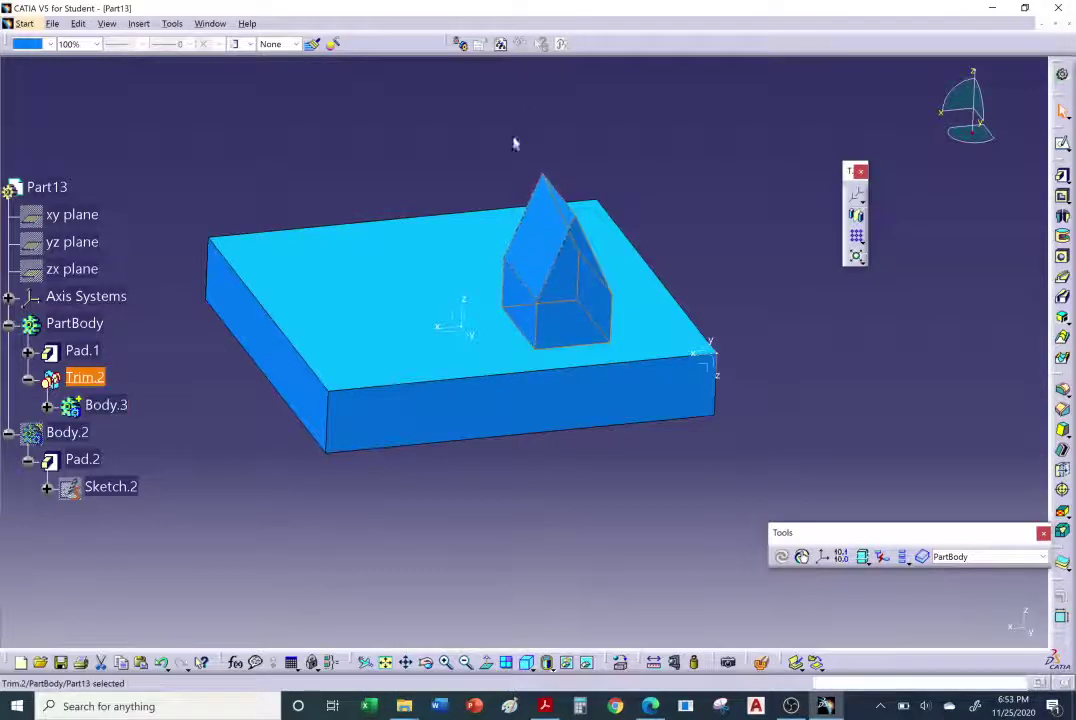
middle_click_drag(502, 293, 562, 279)
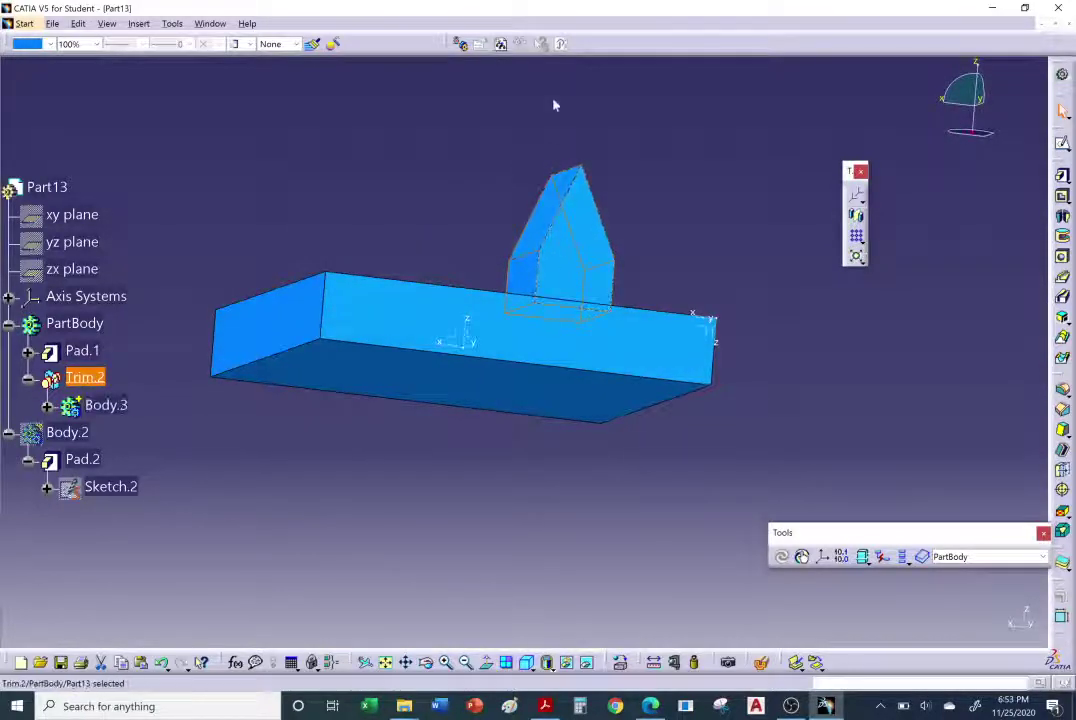
middle_click_drag(579, 233, 600, 355)
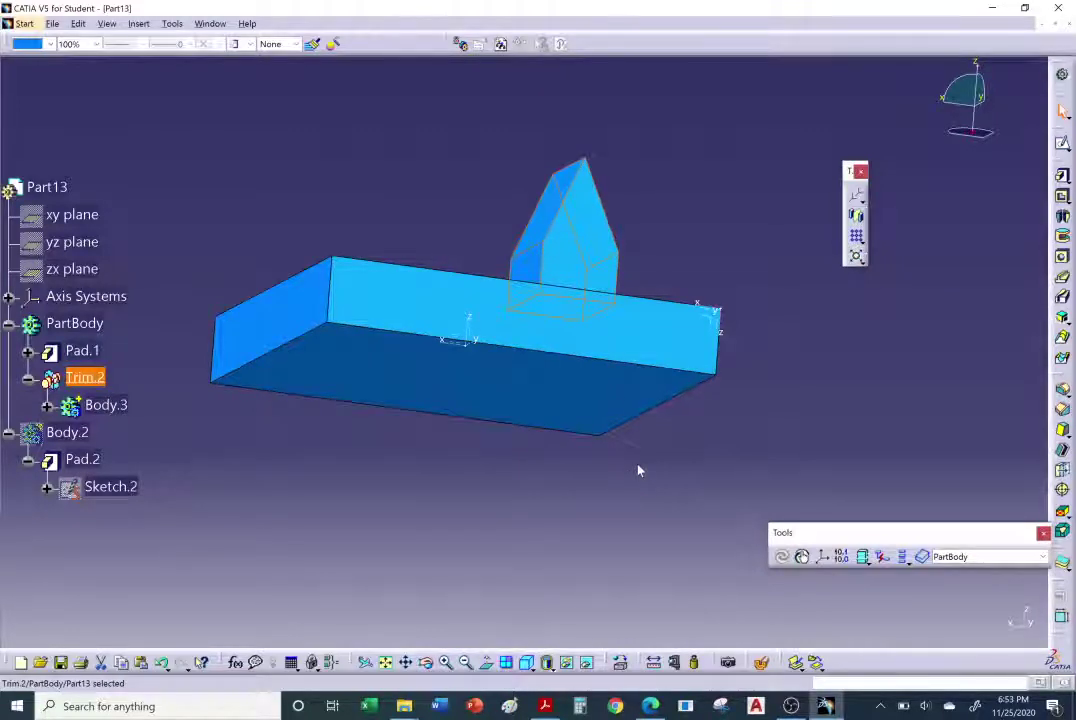
middle_click_drag(640, 470, 360, 394)
middle_click_drag(622, 592, 300, 415)
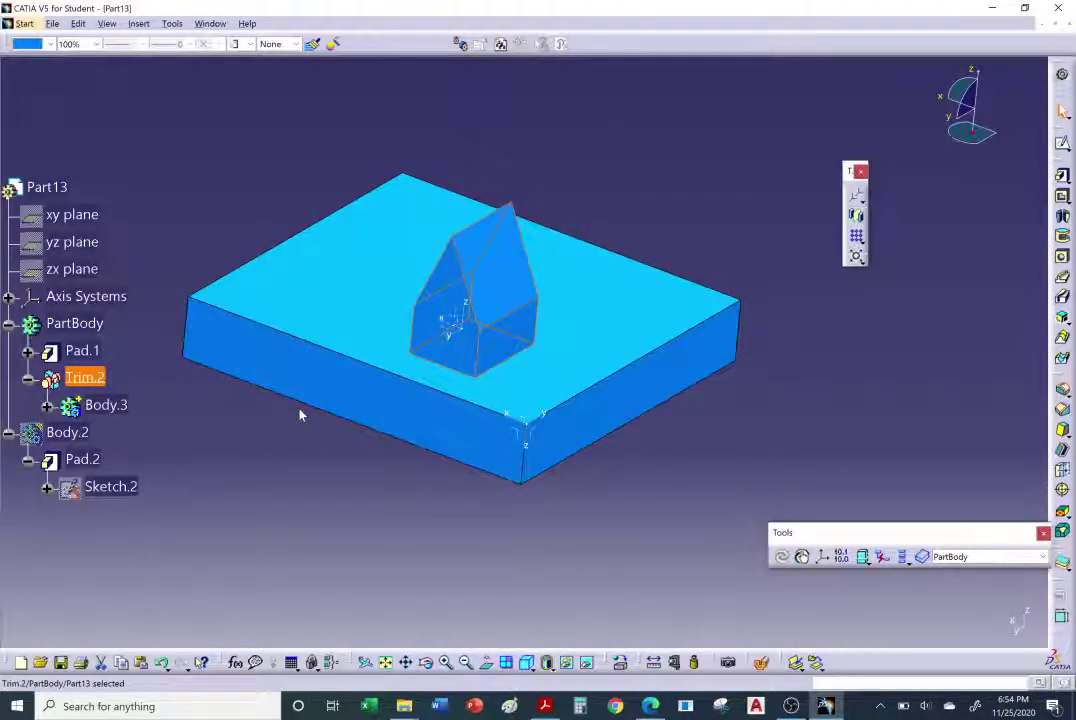
left_click(8, 323)
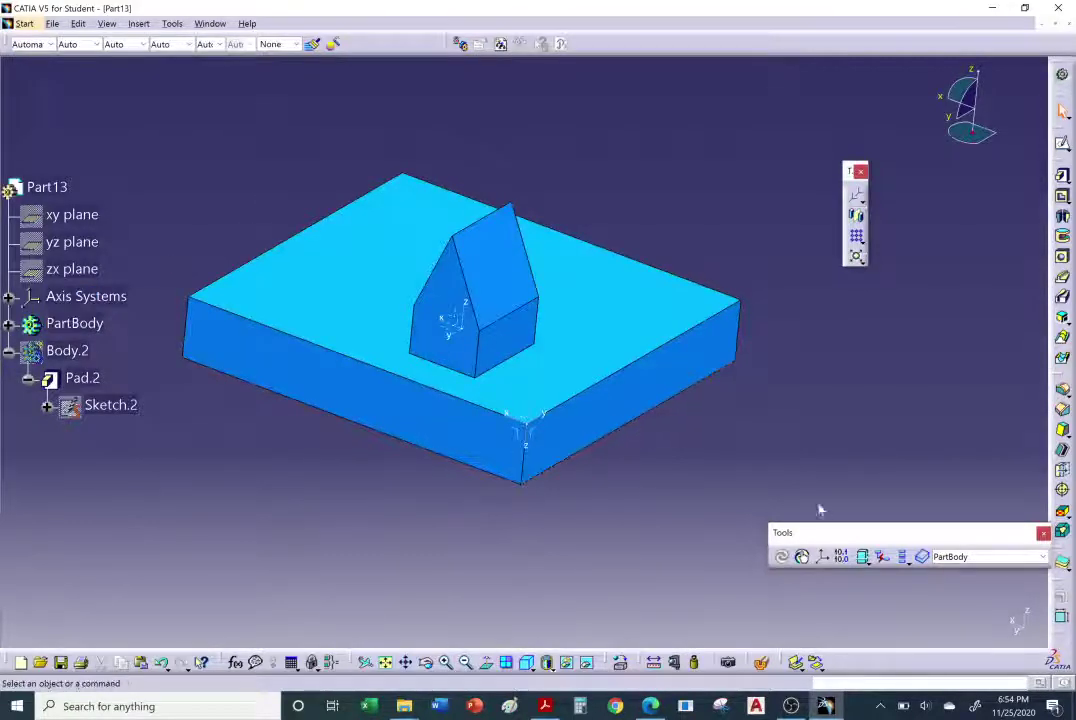
Switch to the Edge browser and open mcmaster.com in place of the eBay image.
left_click(650, 706)
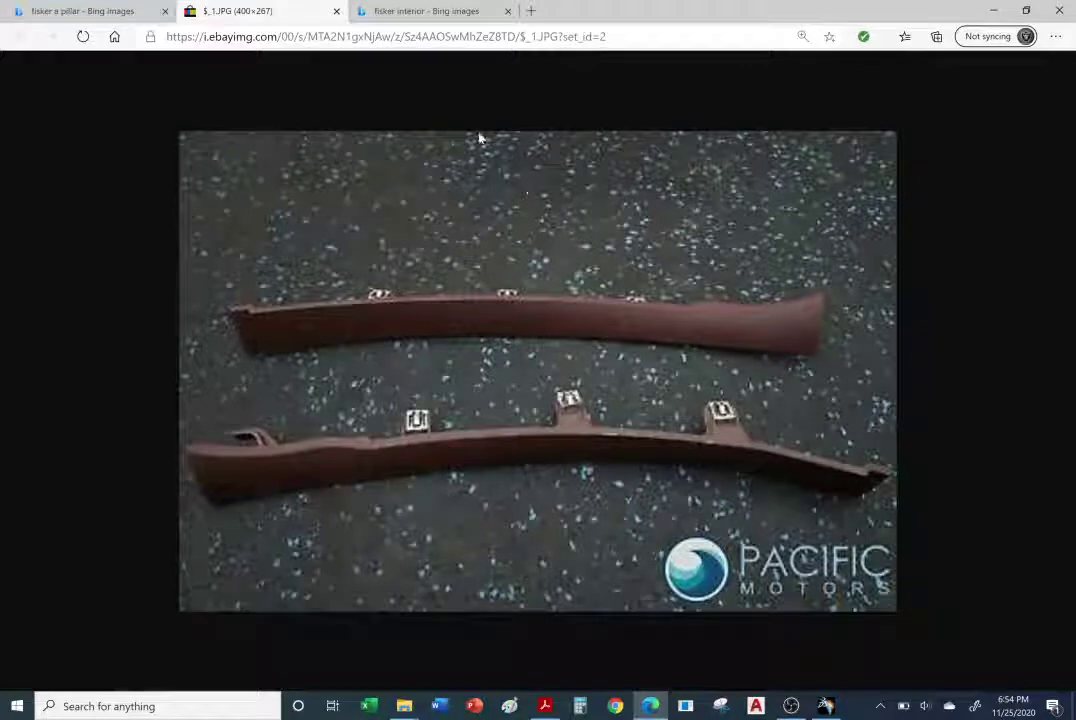
left_click(436, 40)
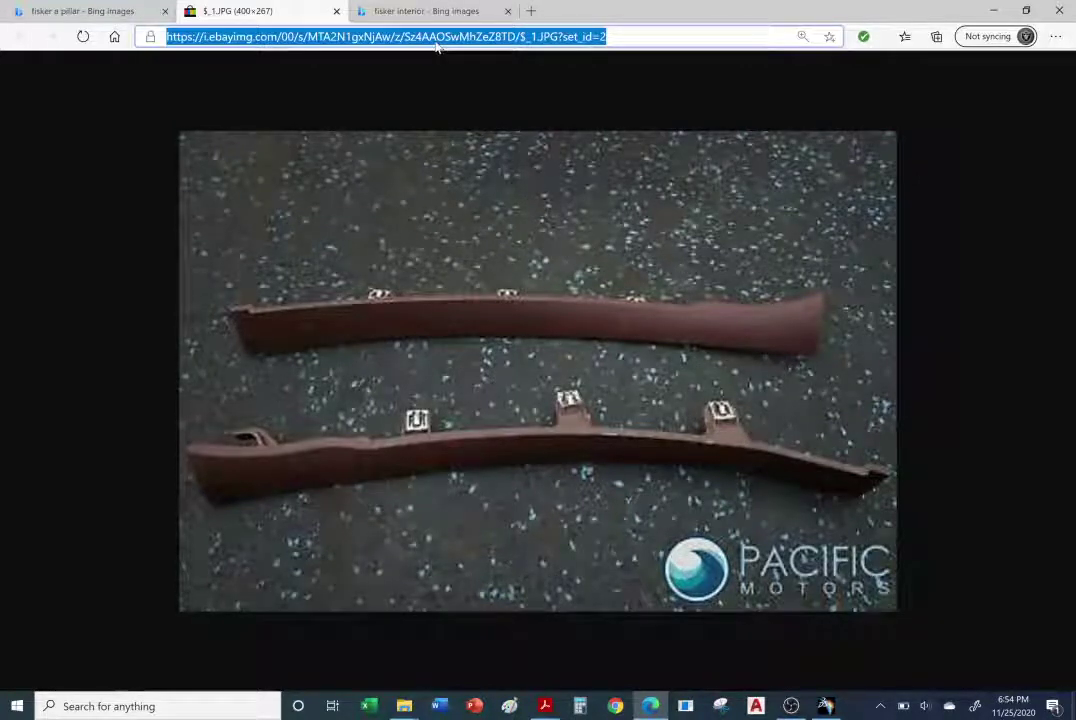
type("mc")
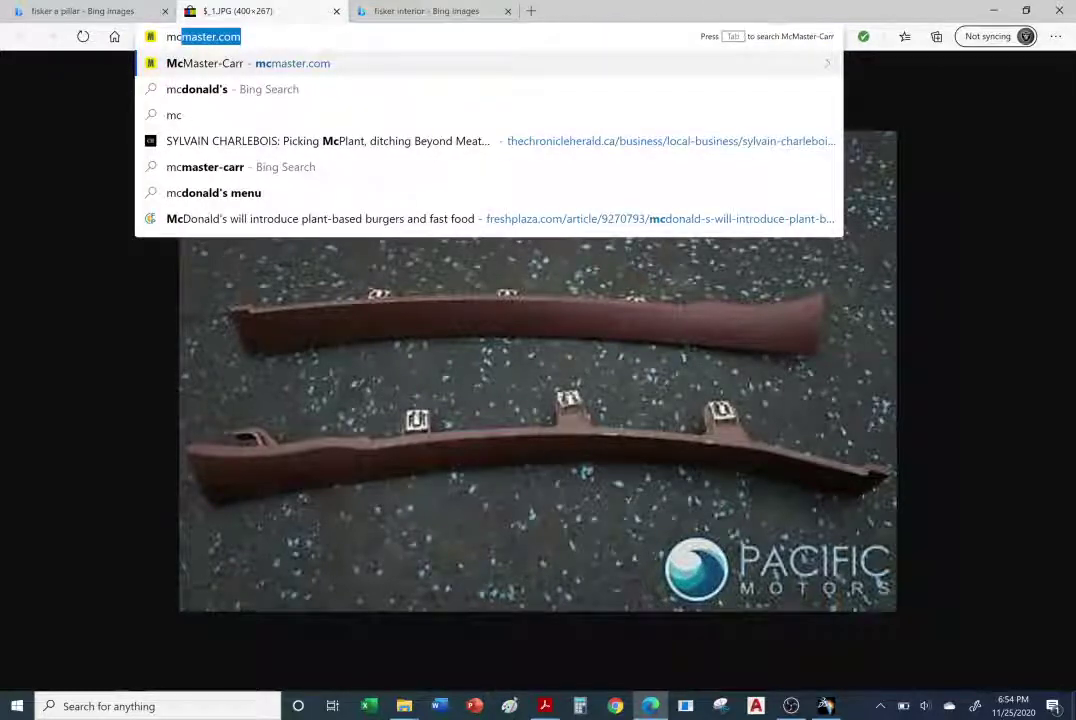
key("Return")
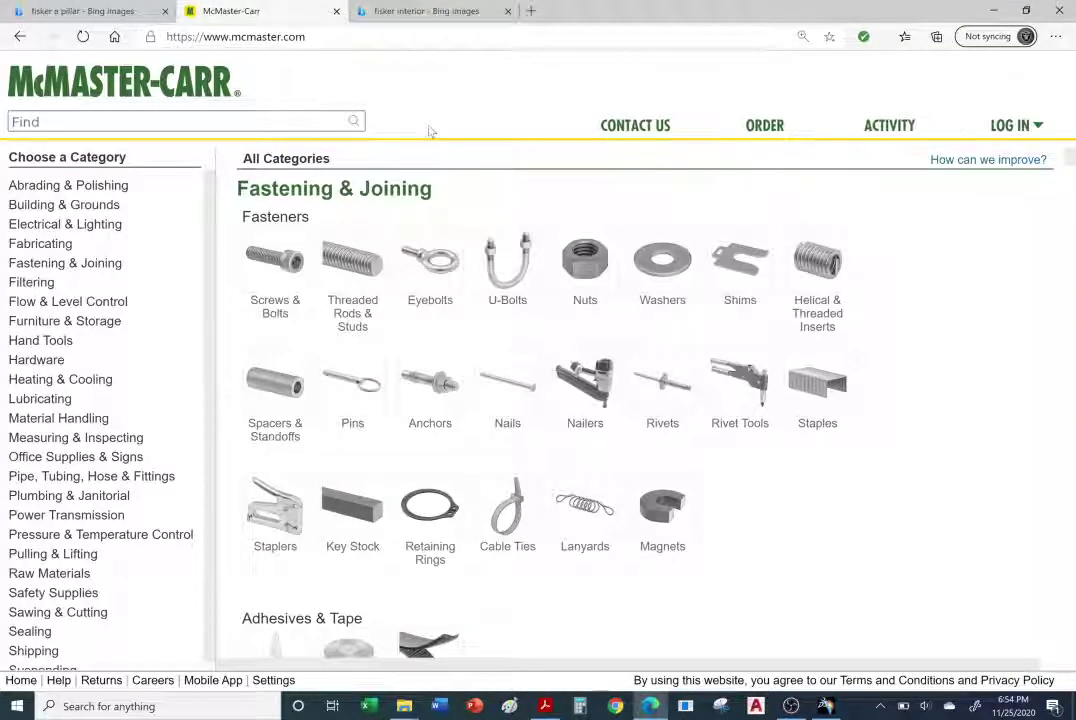
Open the Socket Head Screws category within Screws & Bolts and filter the products by Black Oxide finish.
left_click(283, 277)
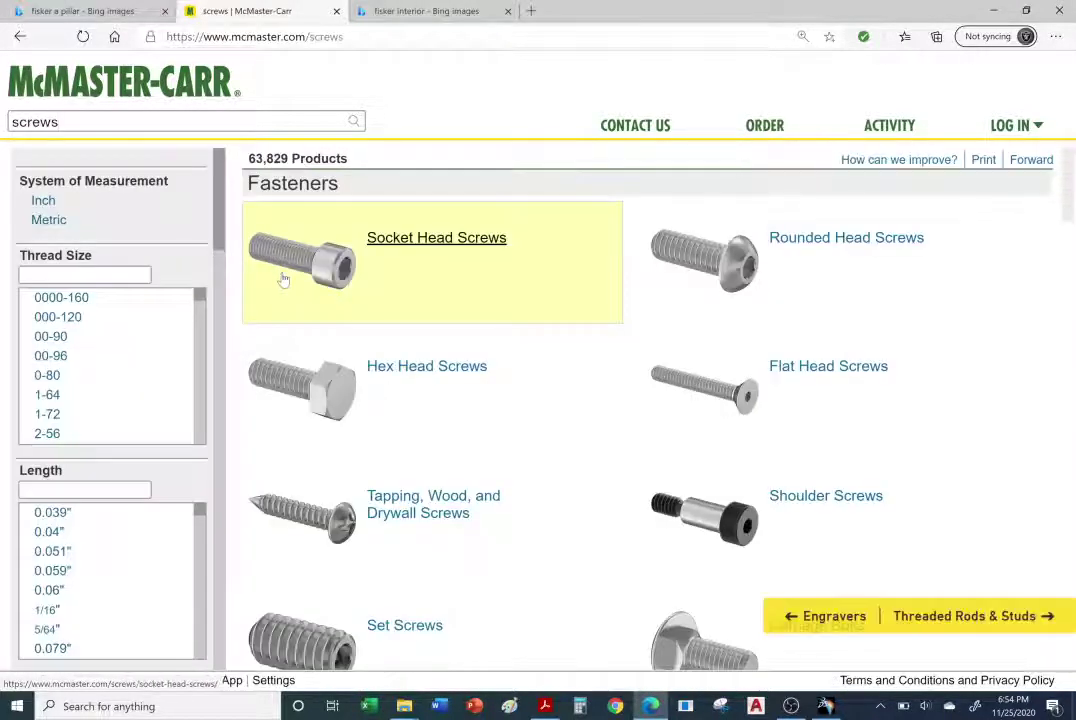
left_click(427, 254)
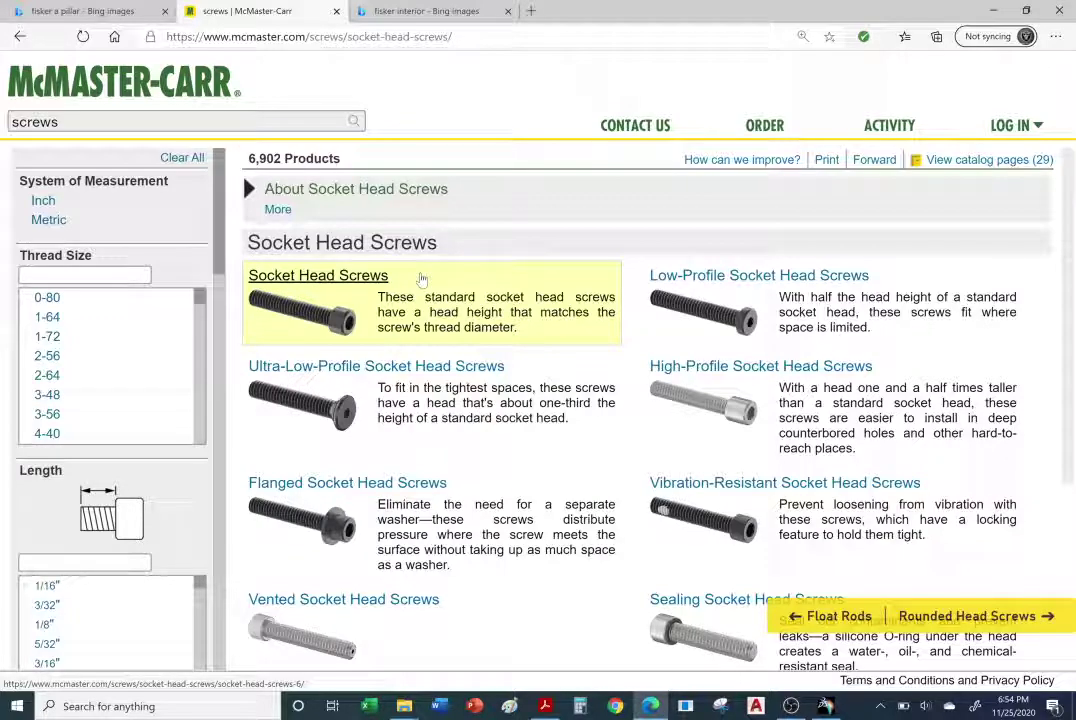
scroll(144, 422, "down", 2)
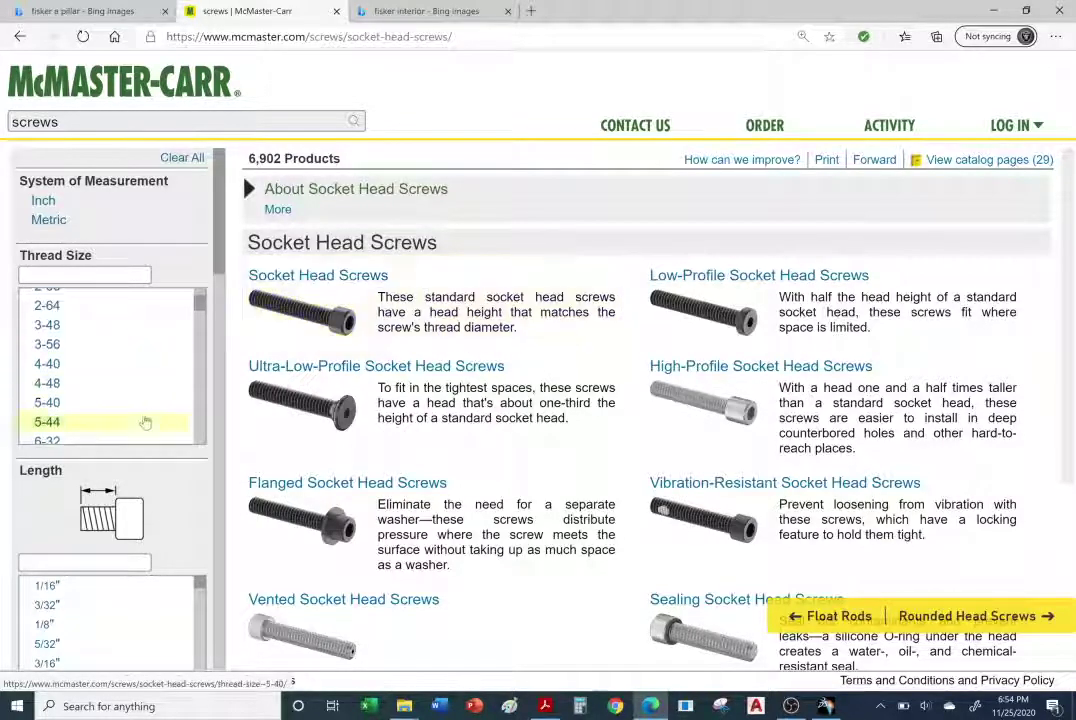
scroll(199, 284, "down", 5)
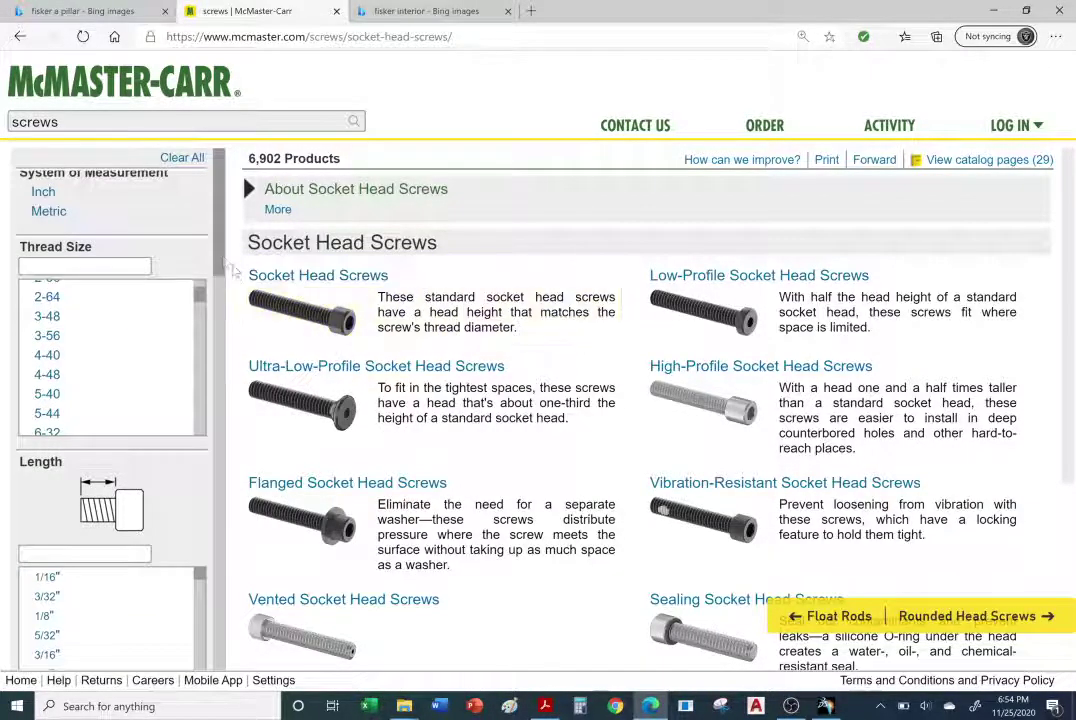
scroll(199, 284, "down", 4)
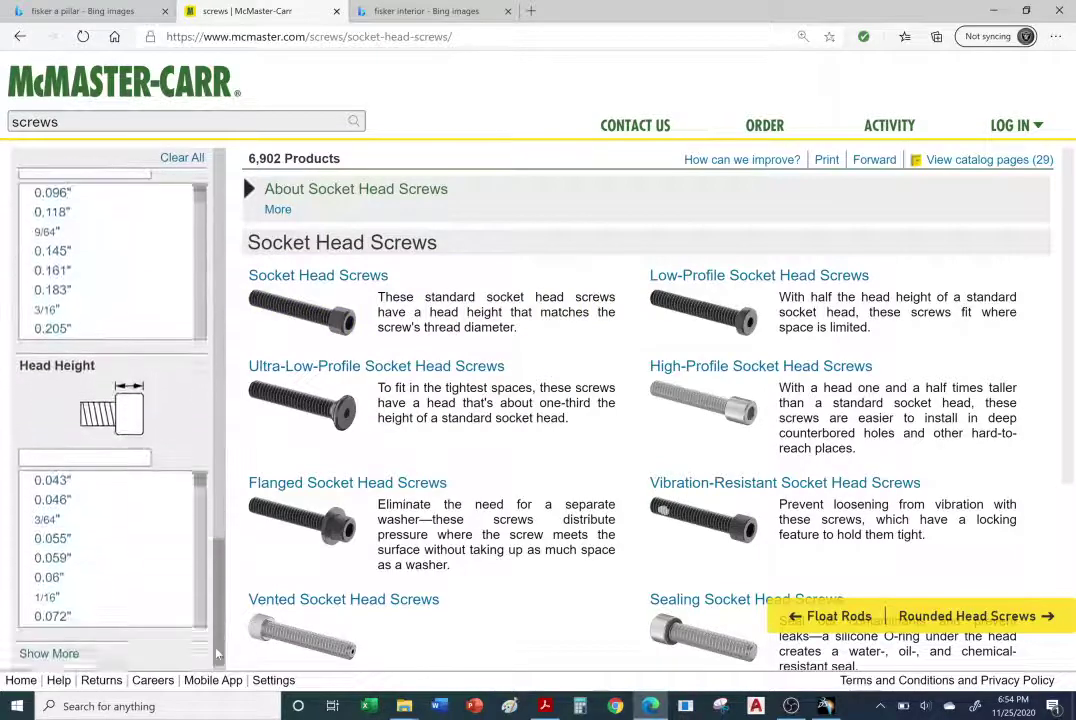
scroll(200, 520, "up", 3)
mouse_move(233, 585)
left_mouse_down()
mouse_move(236, 533)
mouse_move(229, 584)
left_mouse_up()
scroll(163, 356, "up", 5)
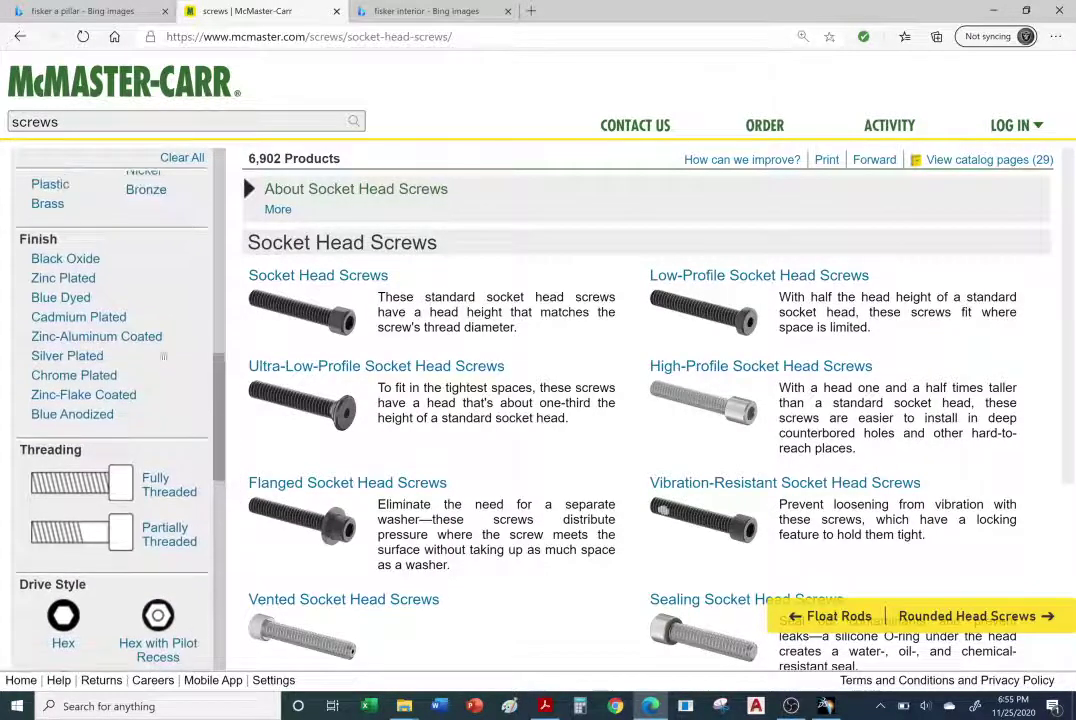
left_click(86, 261)
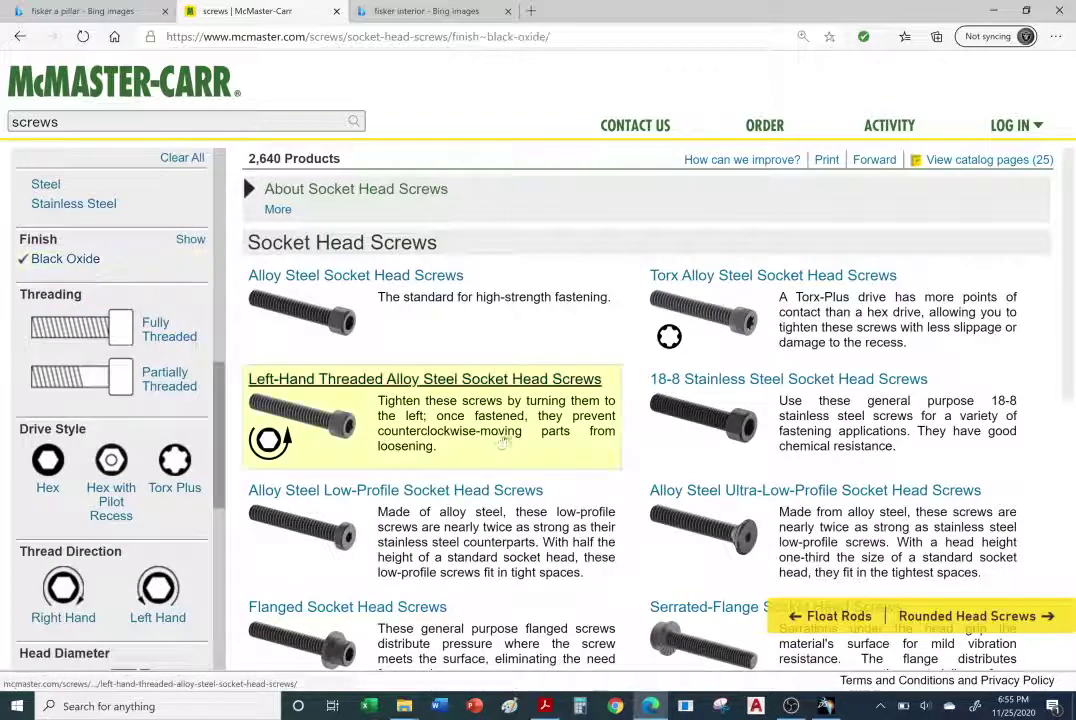
Filter the black-oxide socket head screws by the 1/2"-13 thread size.
scroll(175, 427, "down", 5)
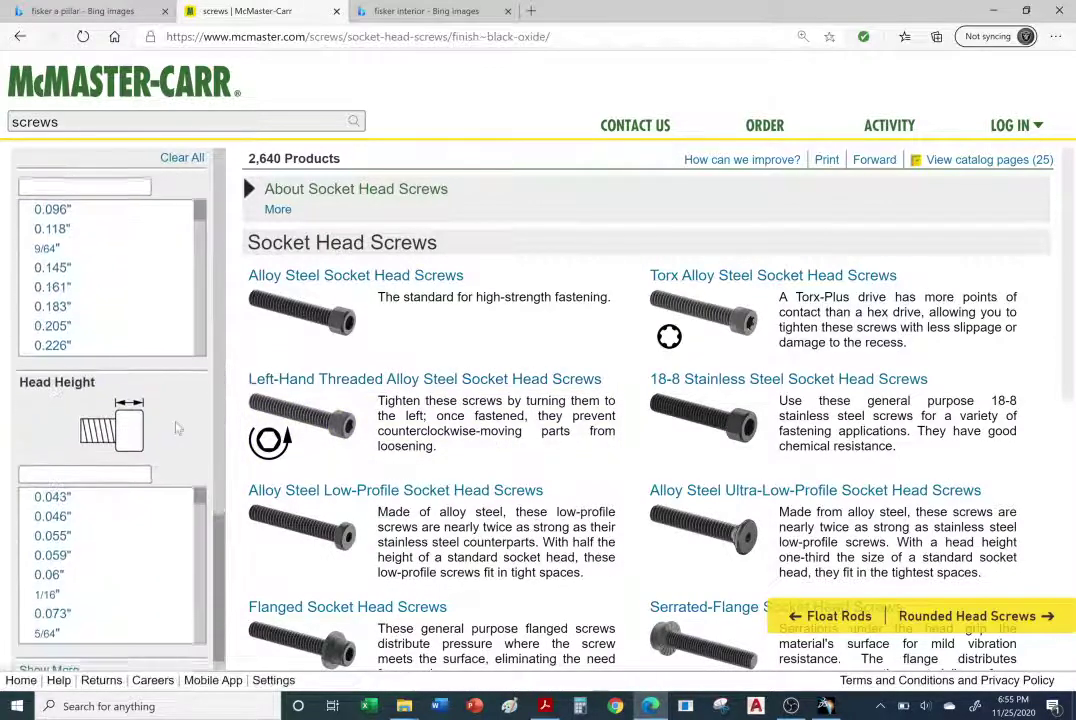
scroll(66, 355, "up", 4)
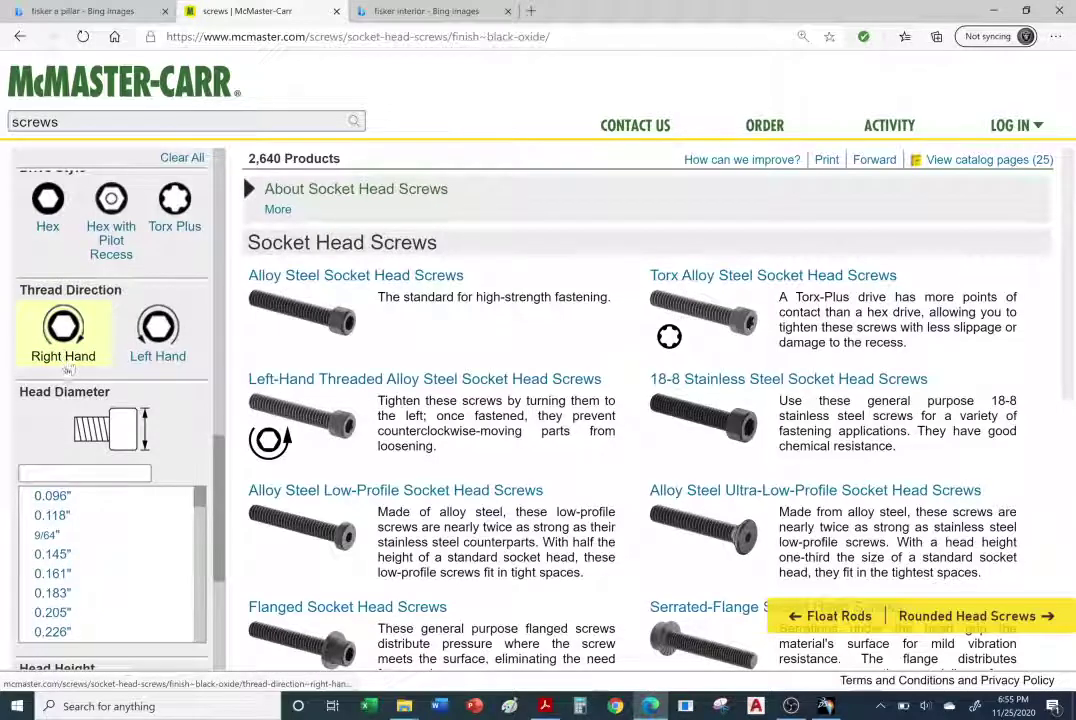
left_click_drag(228, 476, 228, 211)
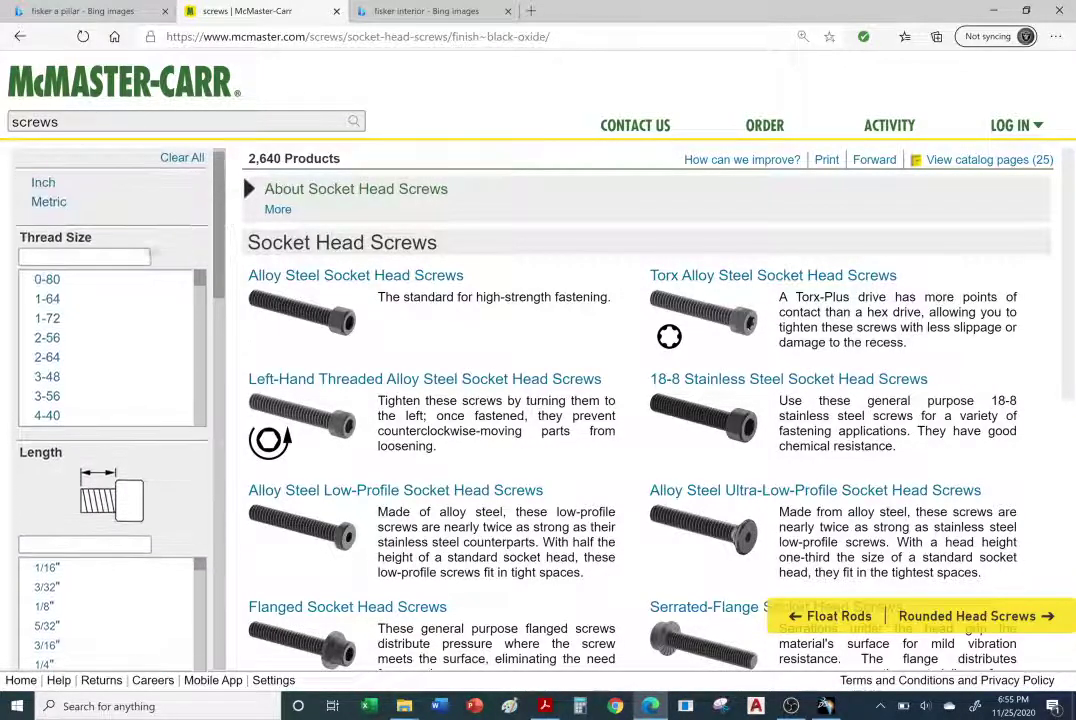
scroll(80, 340, "down", 3)
scroll(80, 340, "down", 4)
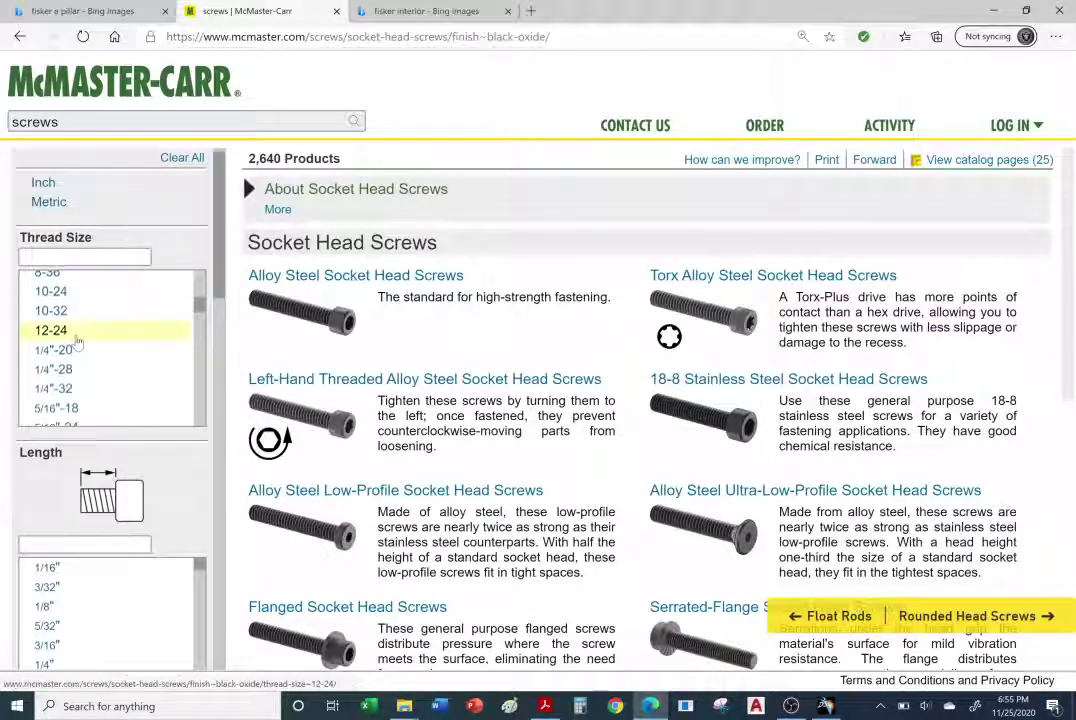
scroll(86, 362, "down", 3)
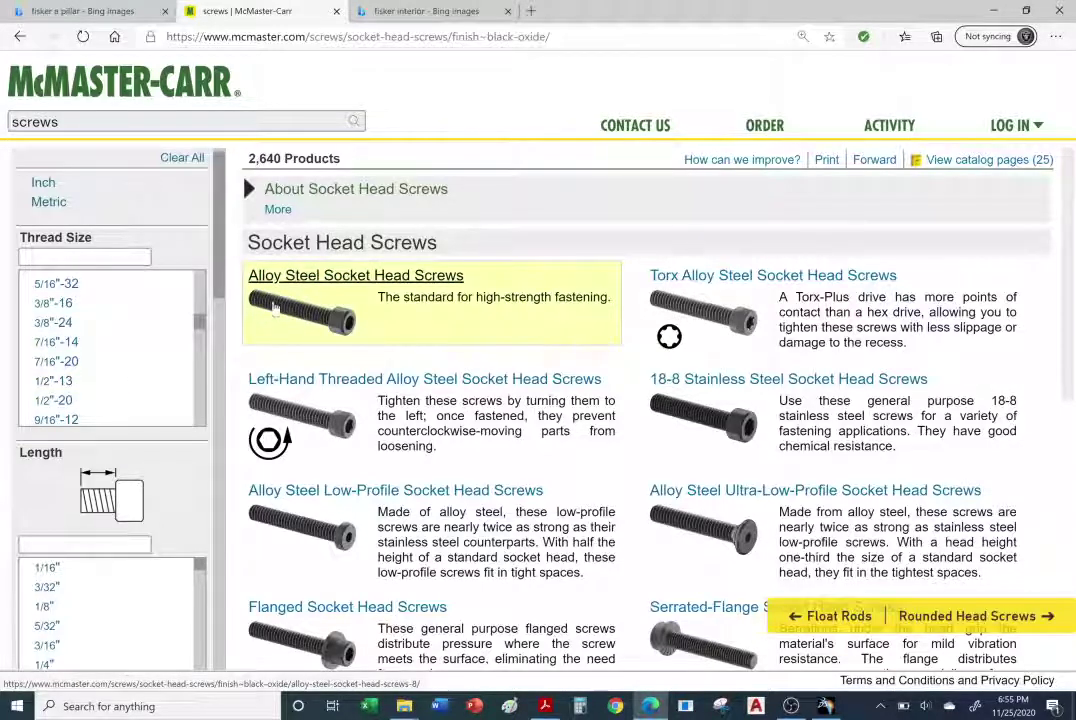
left_click(88, 389)
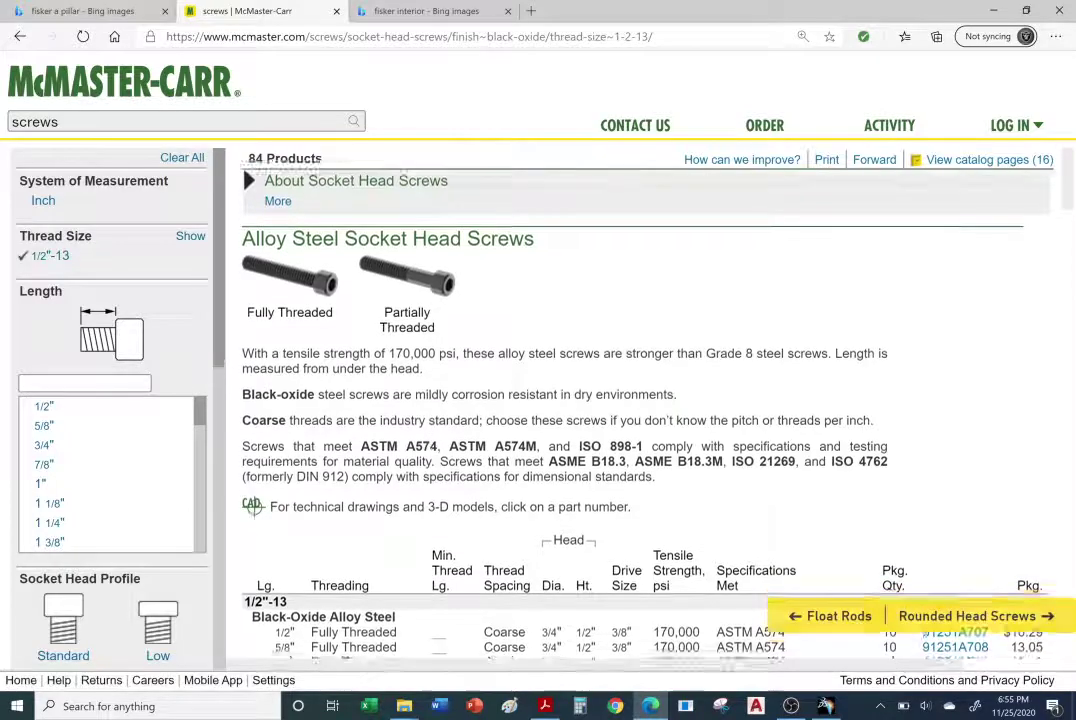
Open the product detail page of the 2" long, fully threaded alloy steel screw 91251A720.
scroll(424, 445, "down", 3)
scroll(424, 442, "up", 3)
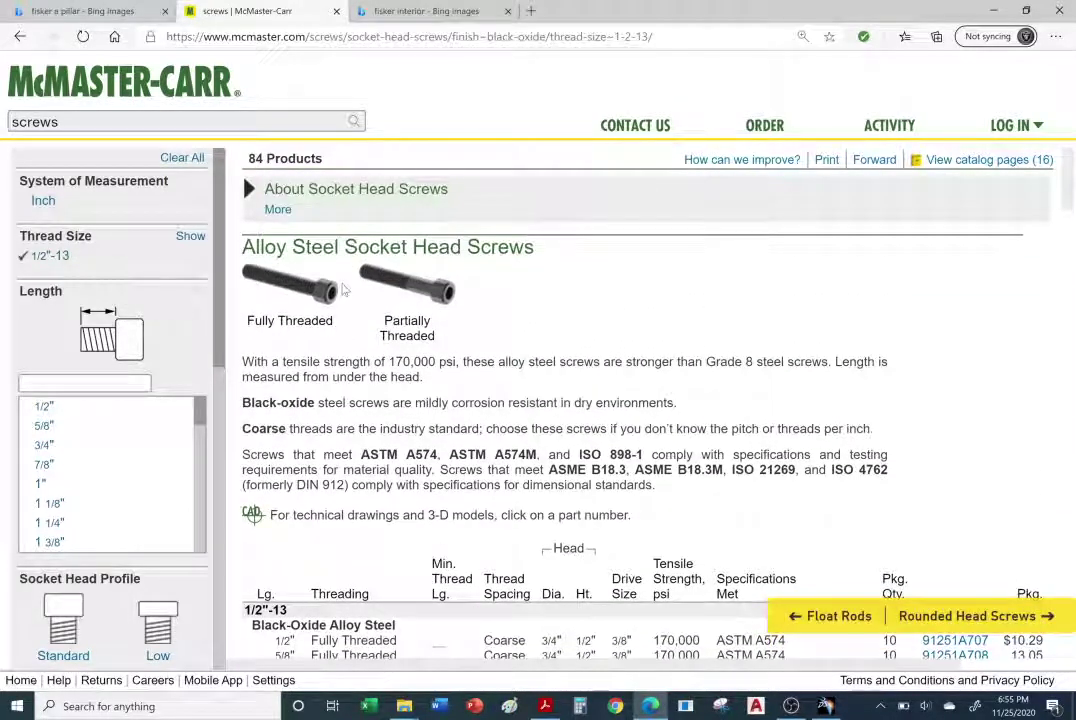
scroll(507, 301, "down", 1)
scroll(507, 305, "down", 3)
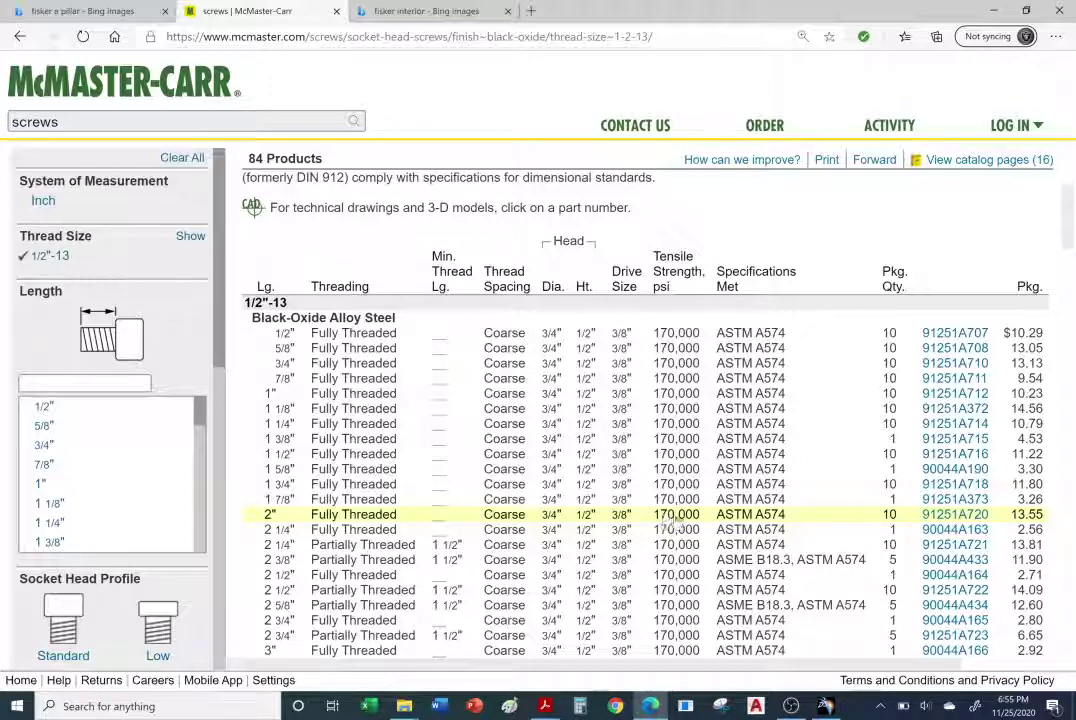
left_click(960, 515)
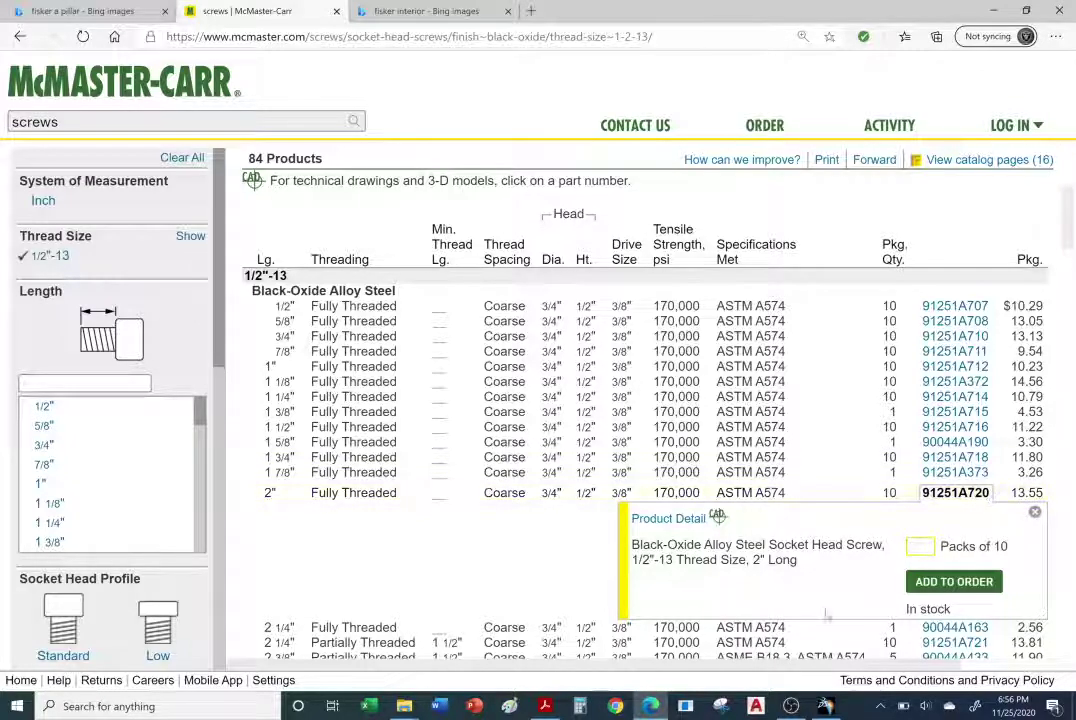
left_click(668, 519)
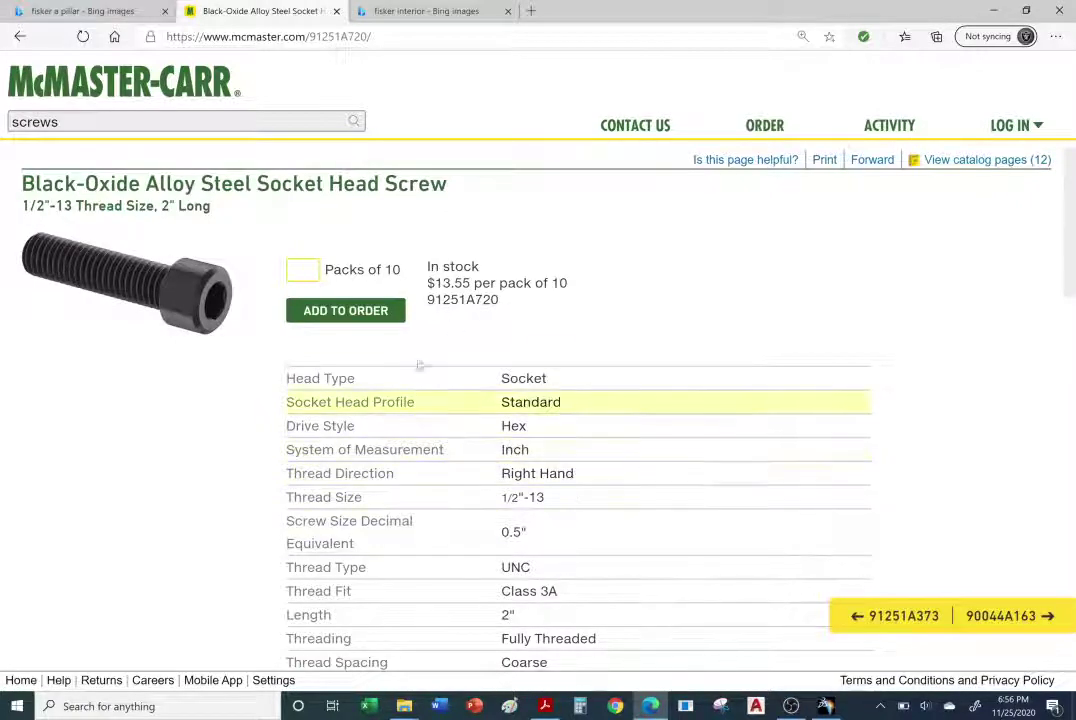
Examine the screw's specification table and its dimensioned technical drawing on the product page.
scroll(446, 371, "down", 3)
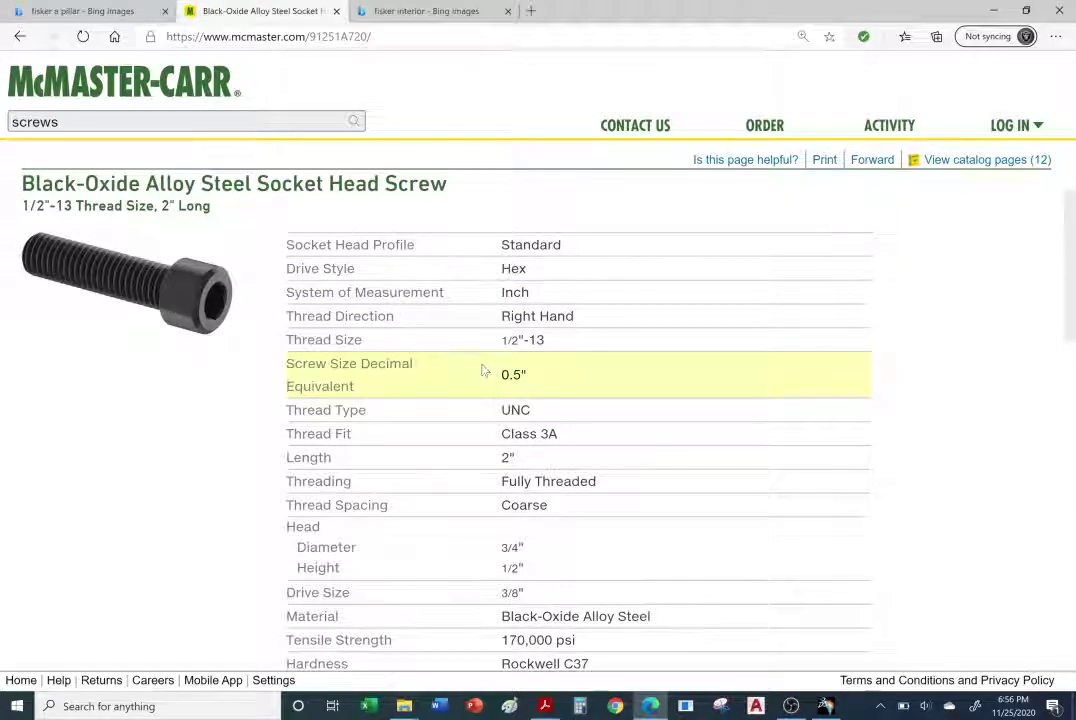
scroll(482, 370, "down", 4)
scroll(482, 370, "down", 1)
scroll(482, 372, "down", 4)
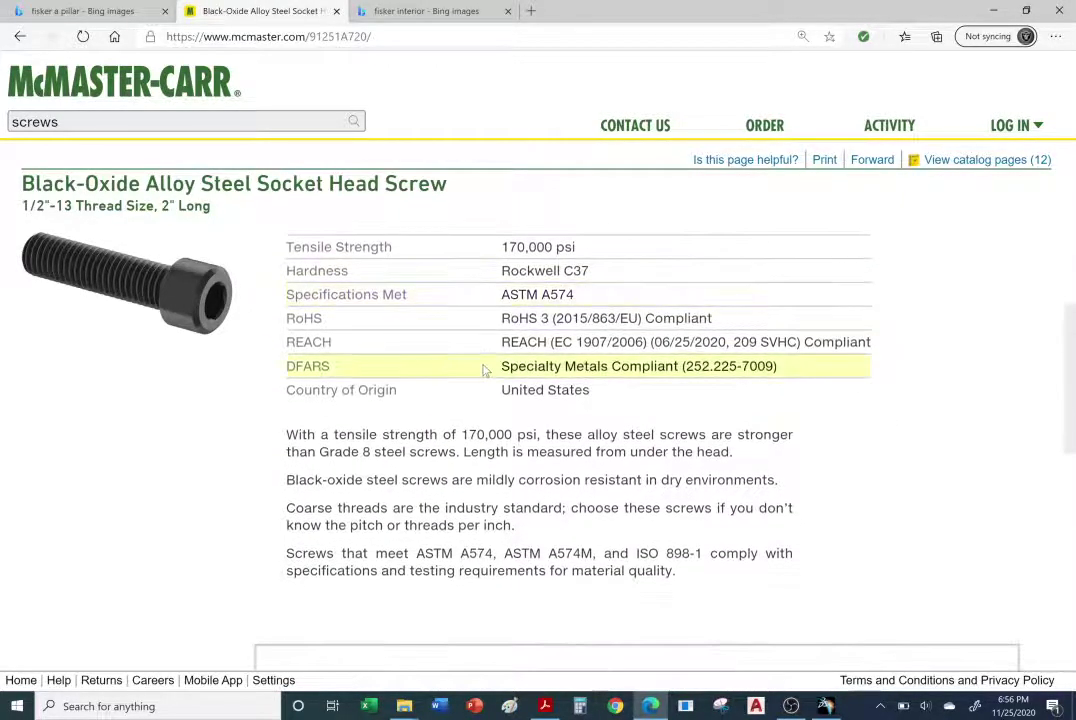
scroll(485, 371, "down", 5)
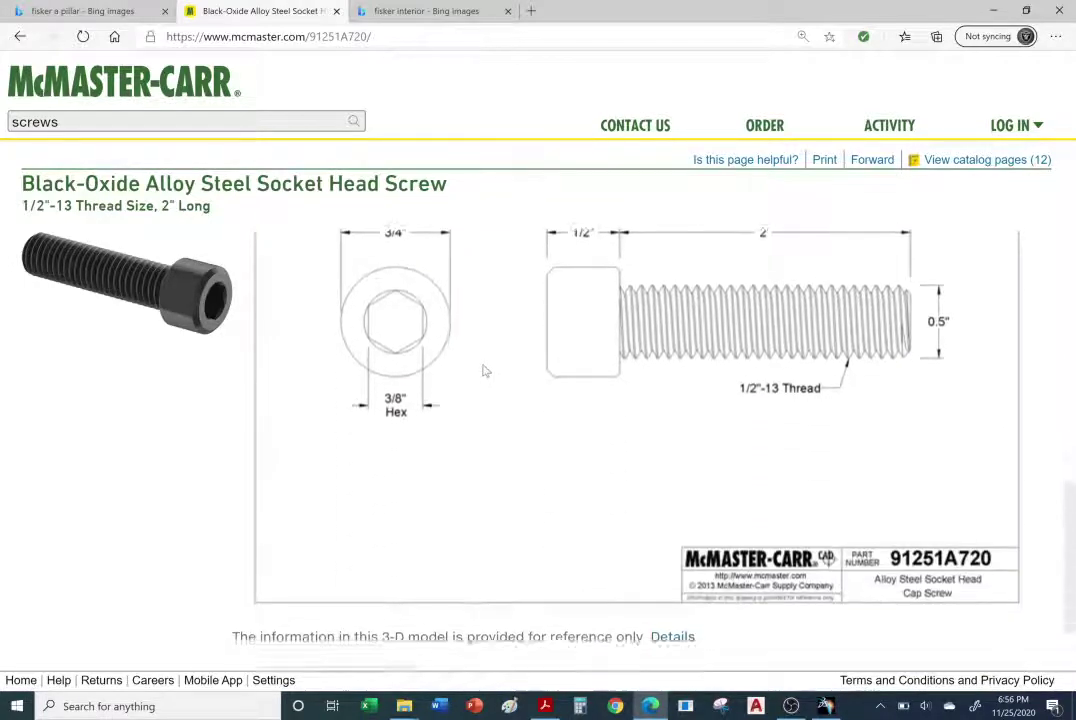
scroll(482, 371, "up", 2)
scroll(482, 371, "down", 2)
scroll(483, 369, "up", 1)
scroll(482, 370, "down", 1)
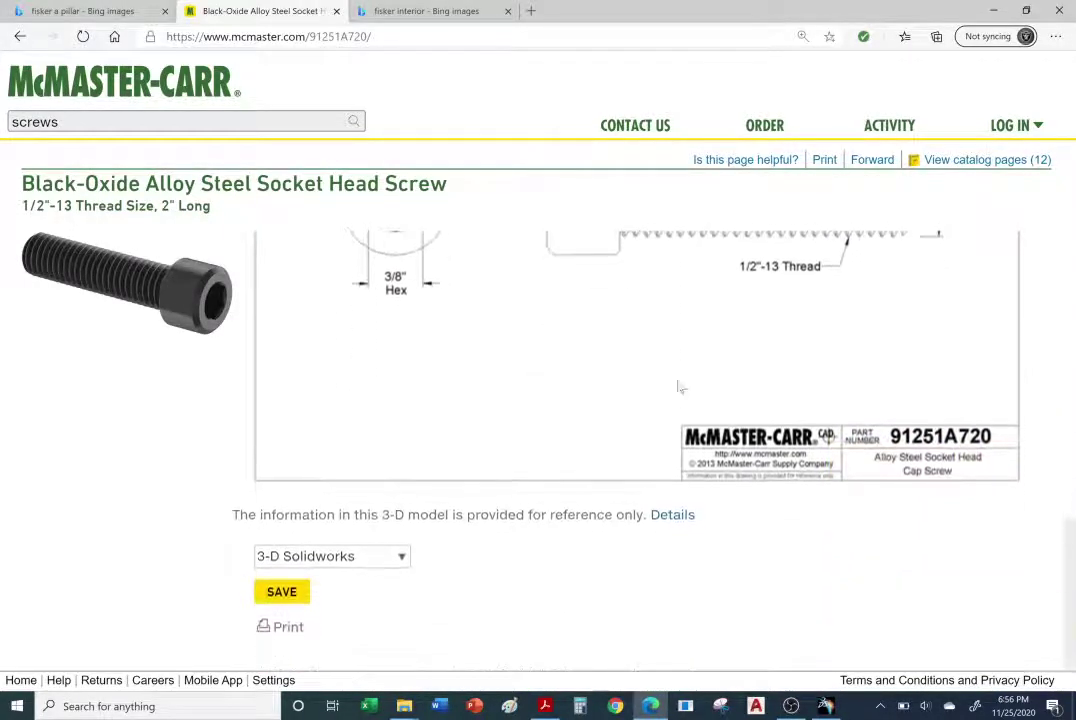
Download the screw's CAD model in 3-D STEP format.
left_click(404, 557)
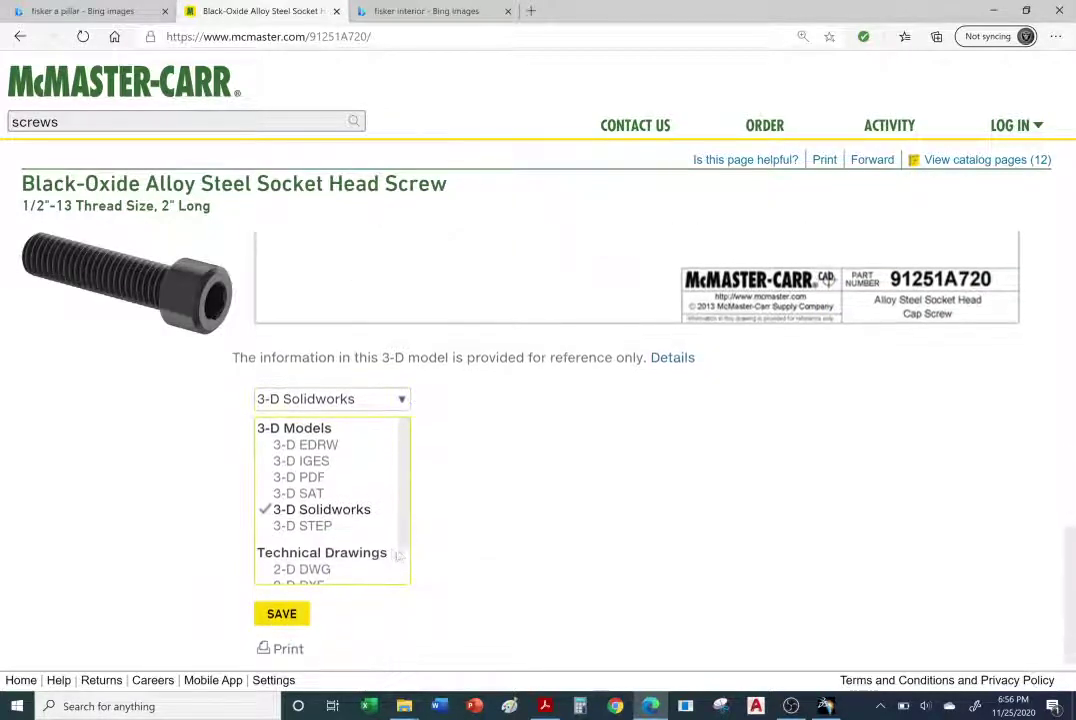
scroll(380, 553, "down", 1)
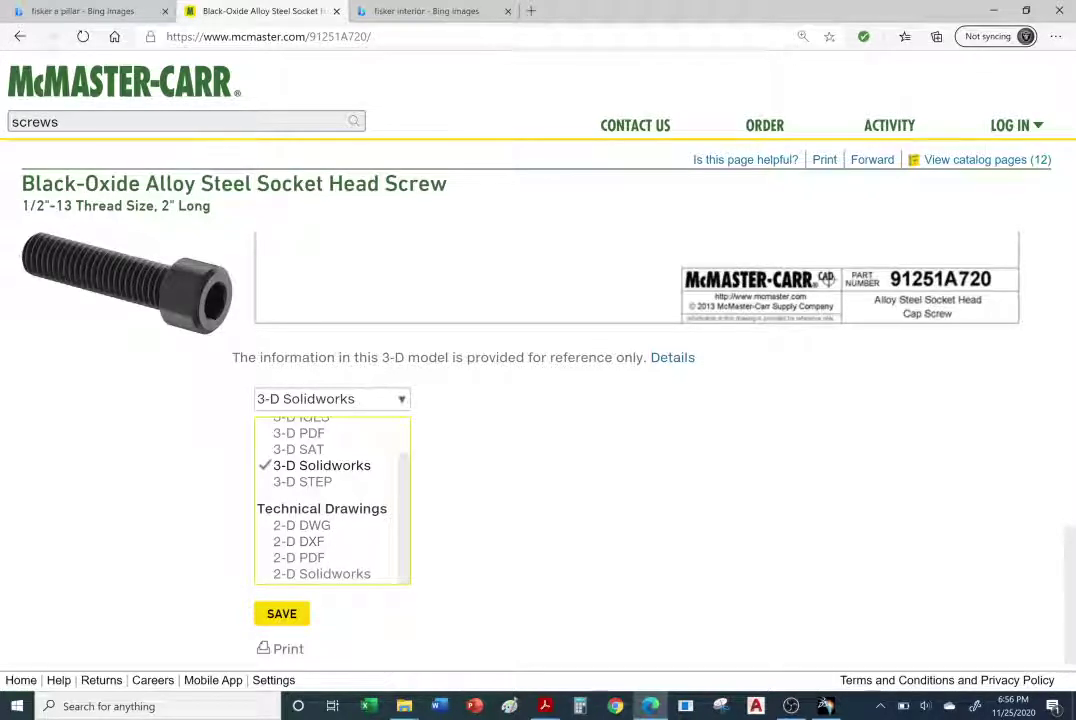
left_click(324, 485)
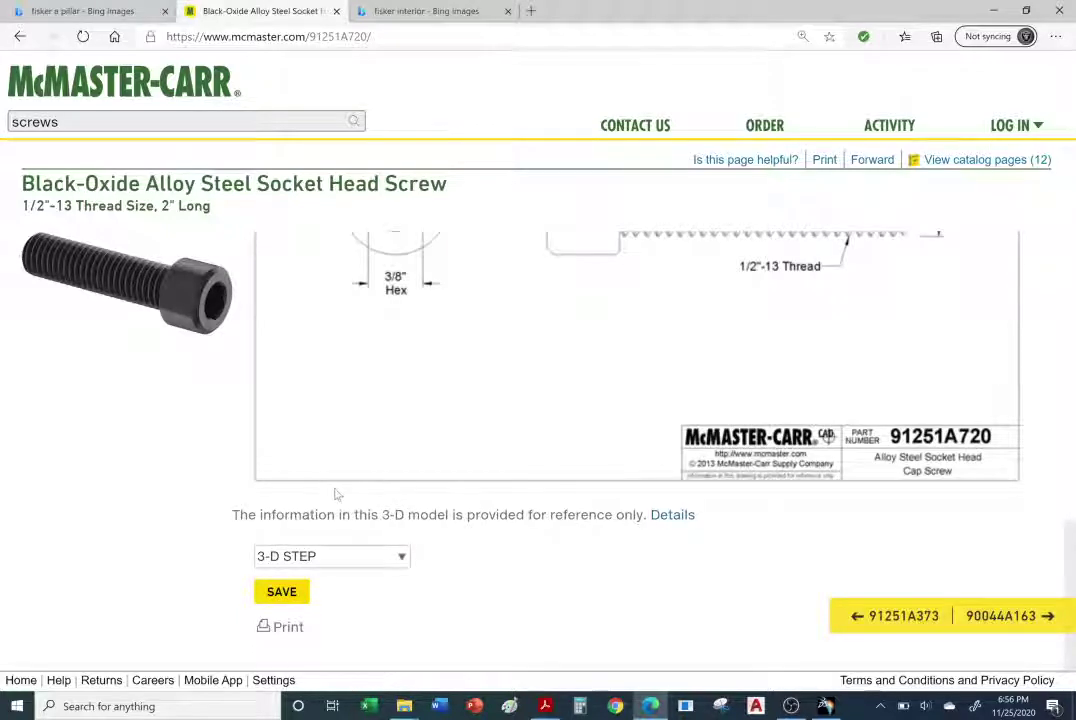
left_click(296, 600)
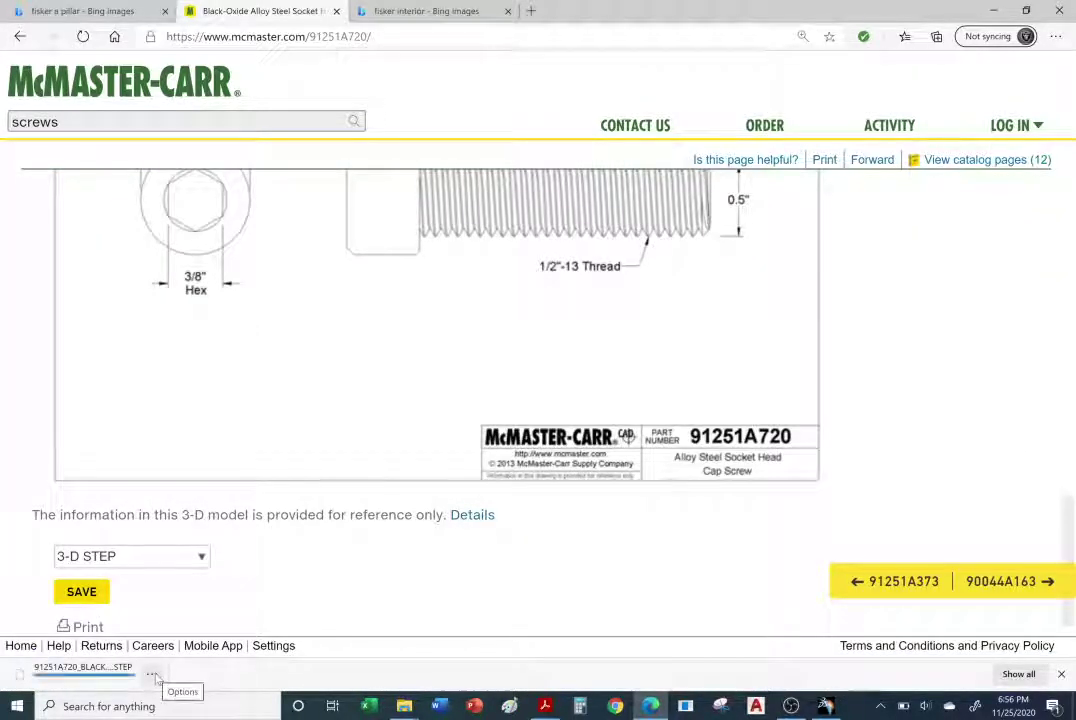
Try to open the downloaded STEP file directly from the browser.
left_click(63, 681)
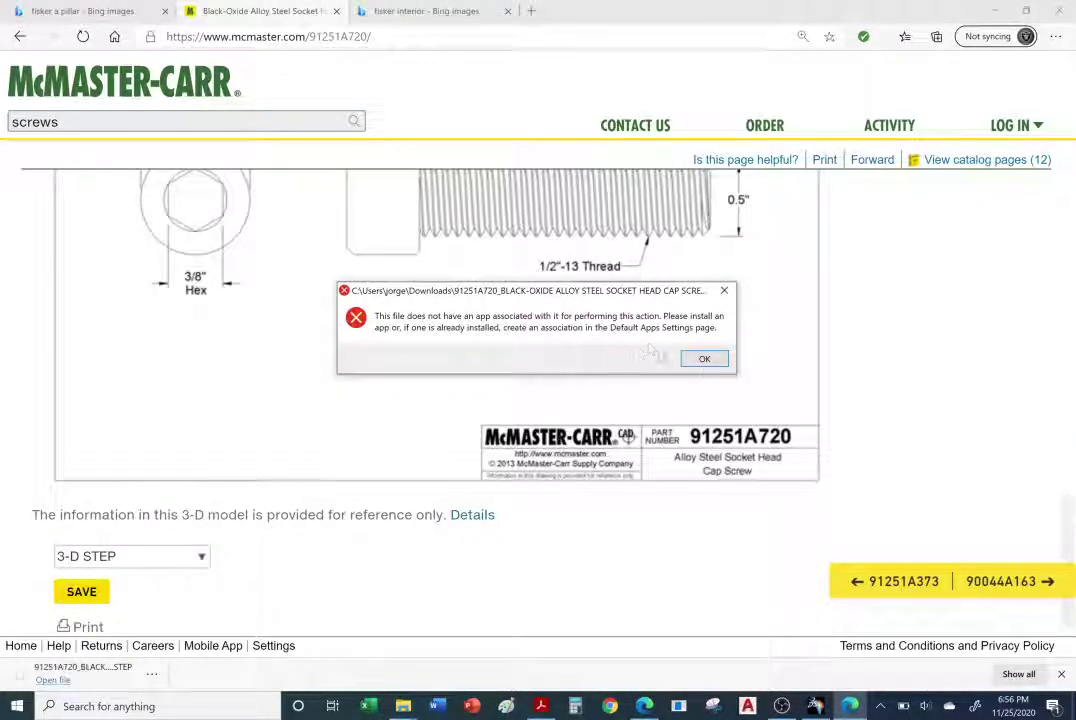
left_click(704, 358)
left_click(50, 681)
left_click(709, 361)
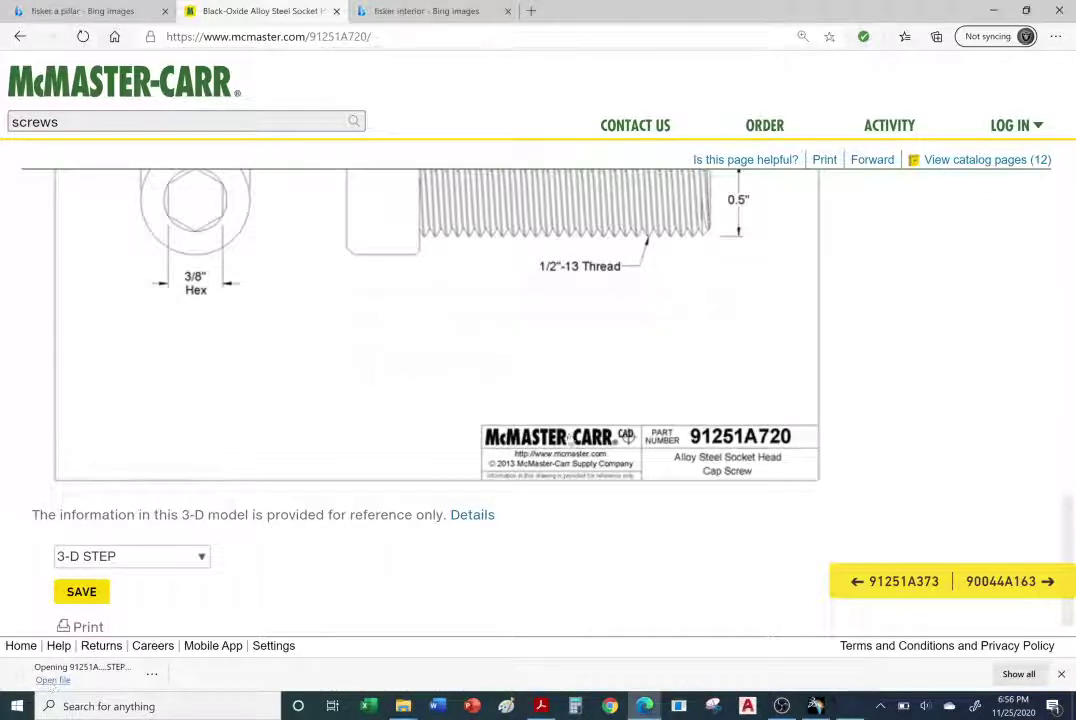
Switch to File Explorer and show the Downloads folder with the Name column wide enough for the STEP file's full name.
mouse_move(404, 708)
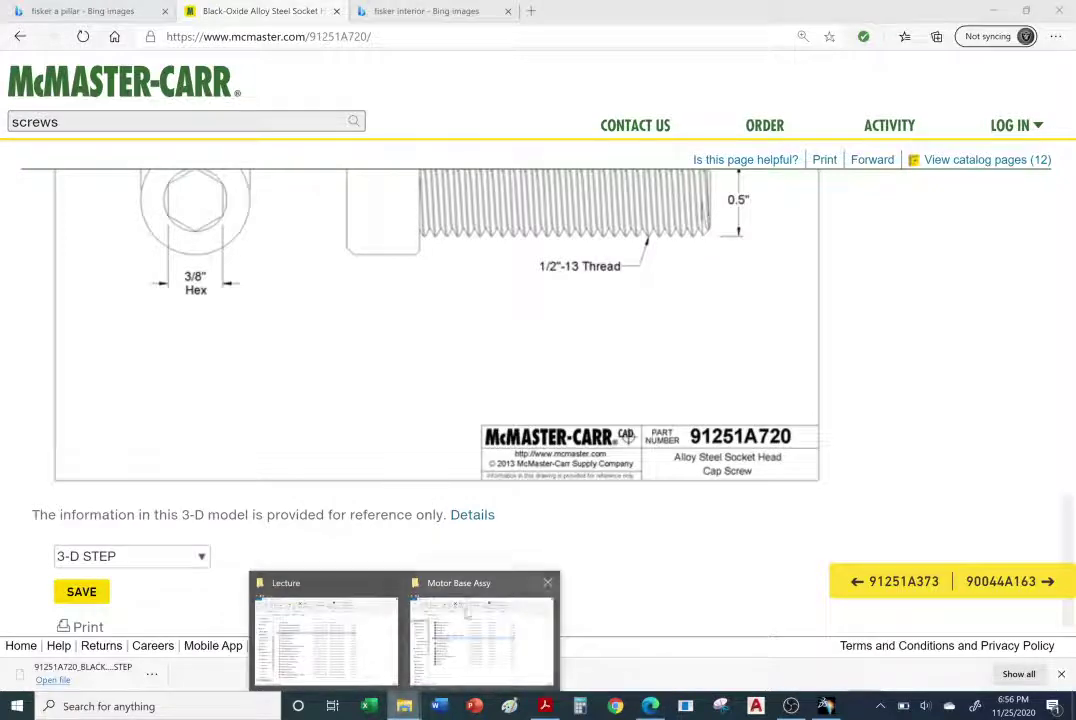
left_click(470, 620)
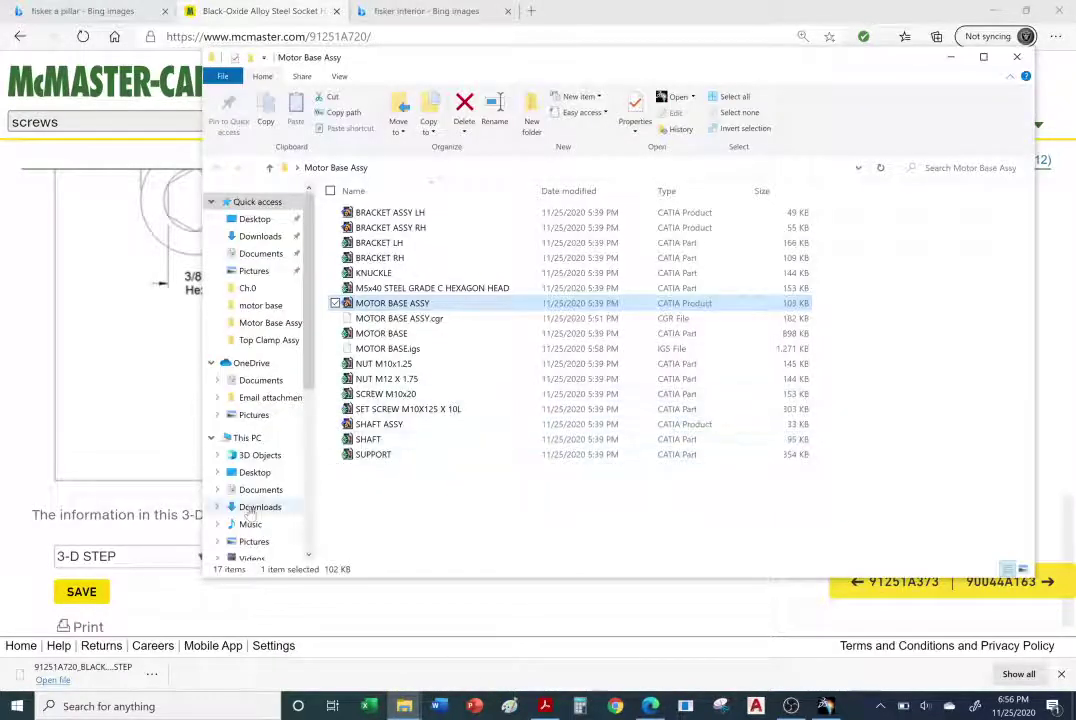
left_click(258, 507)
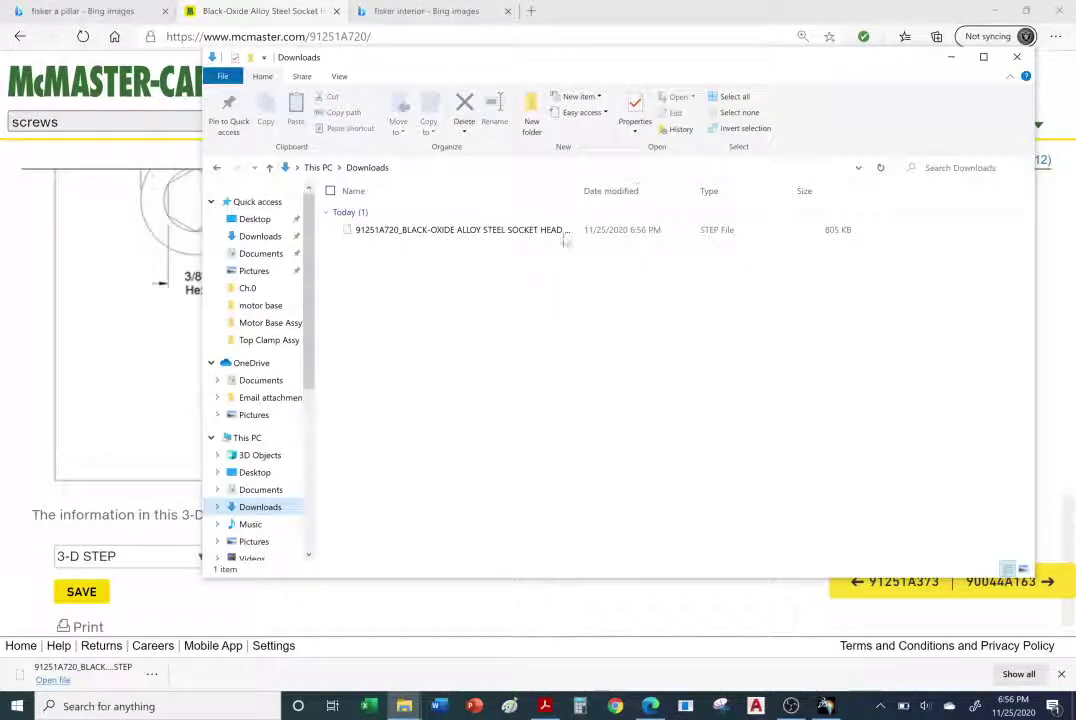
left_click_drag(579, 191, 658, 192)
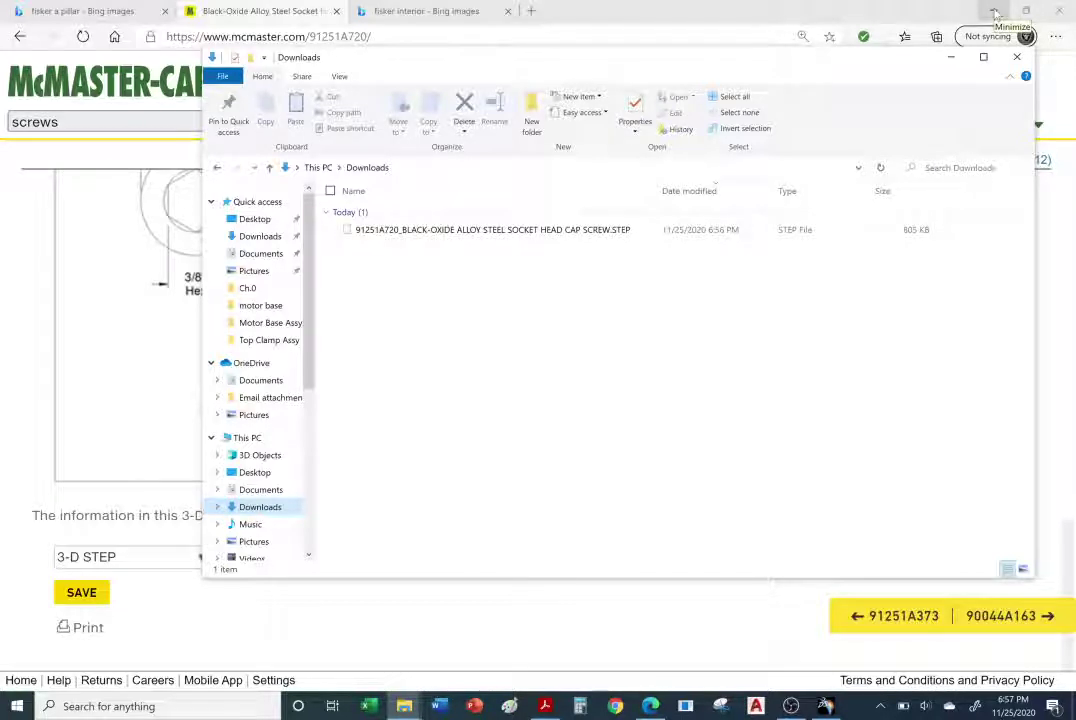
Switch to CATIA and try to open 91251A720_BLACK-OXIDE ALLOY STEEL SOCKET HEAD CAP SCREW.STEP from the Downloads folder.
key("alt+Tab")
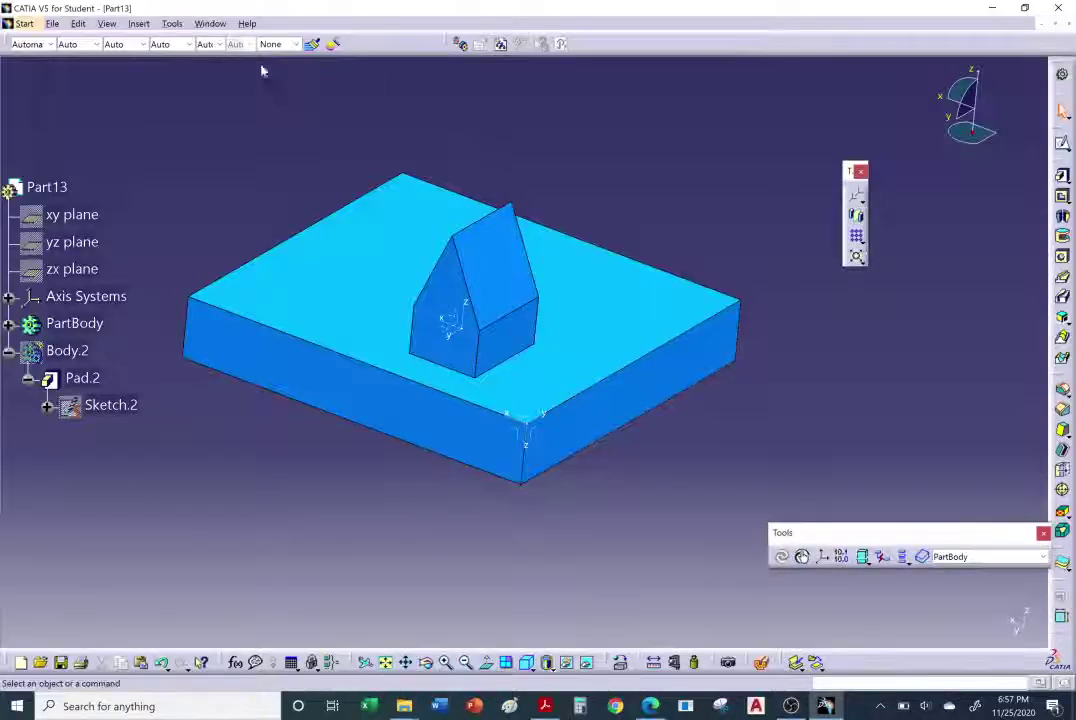
left_click(52, 23)
left_click(85, 82)
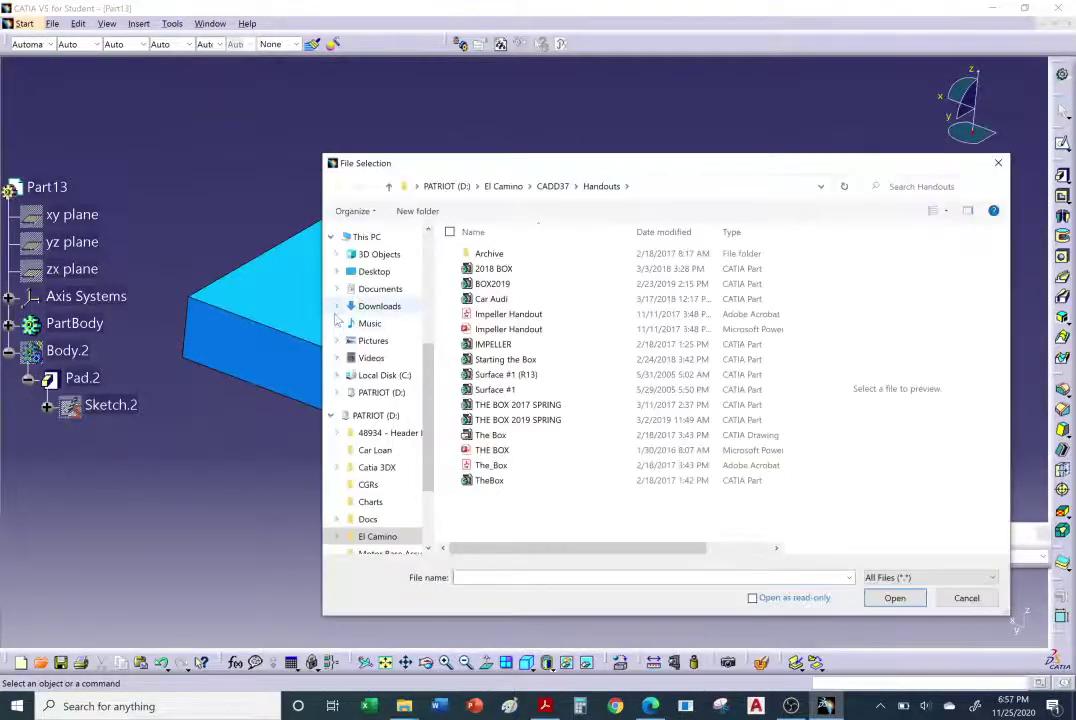
left_click(376, 306)
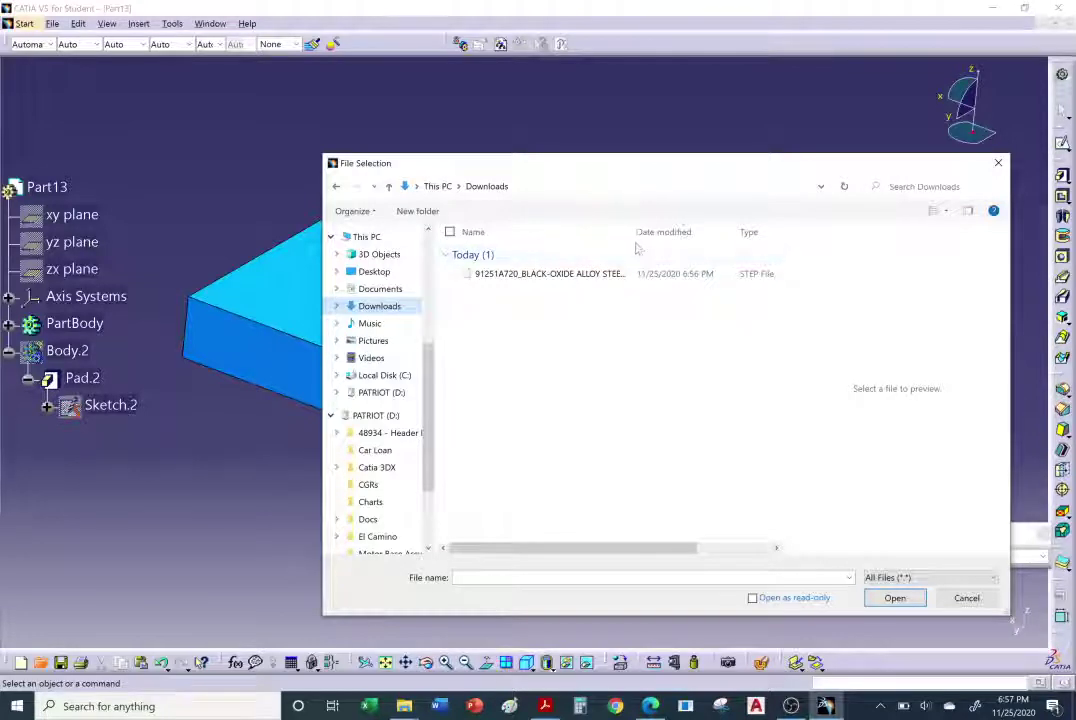
left_click_drag(629, 233, 766, 237)
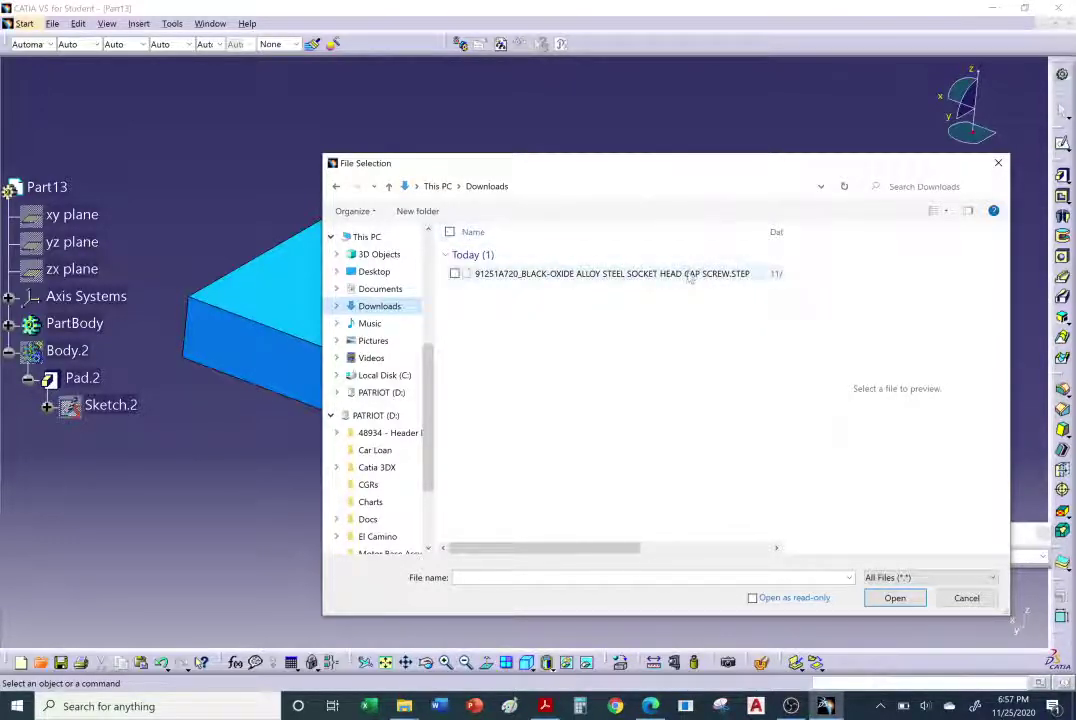
left_click(688, 275)
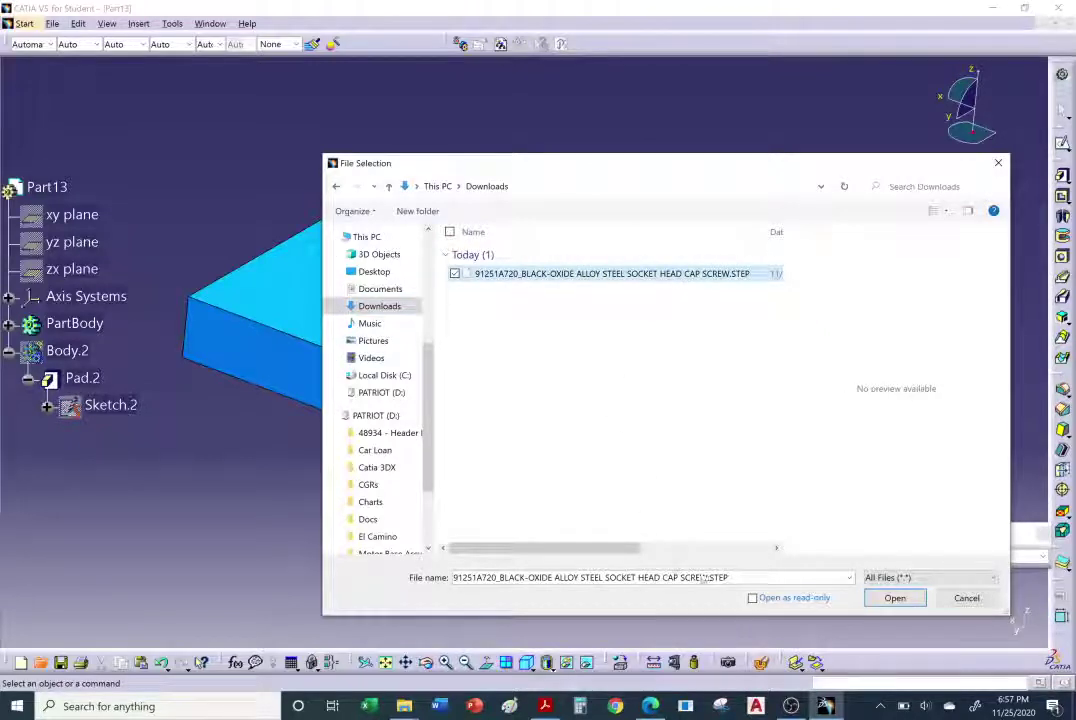
left_click(895, 598)
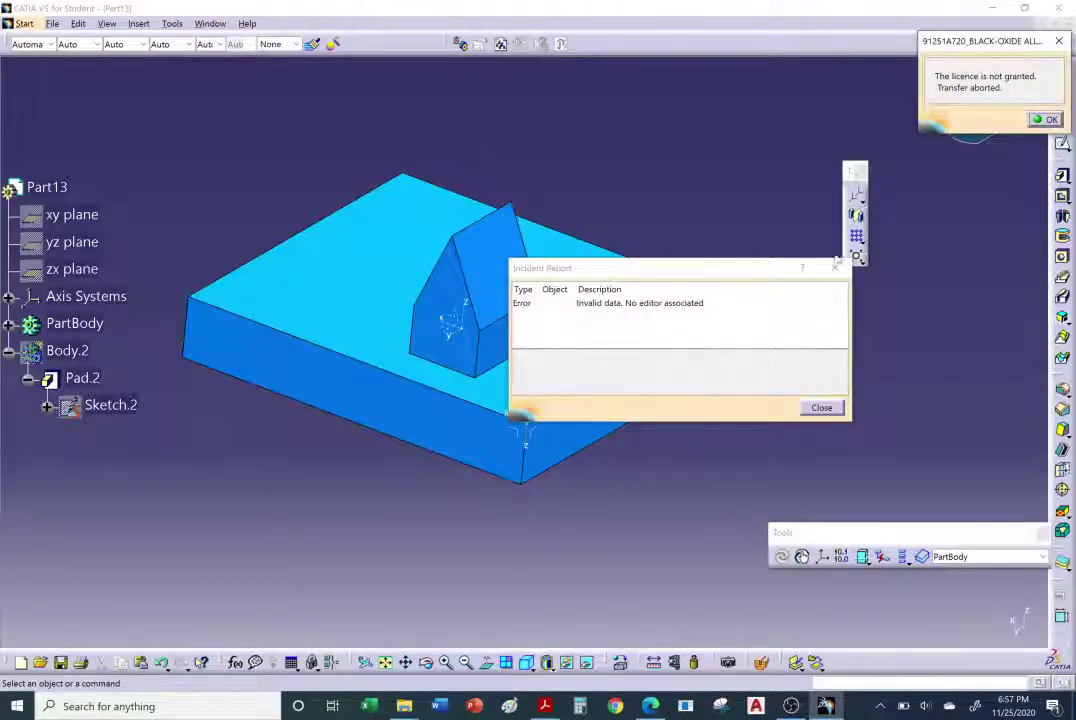
left_click(820, 408)
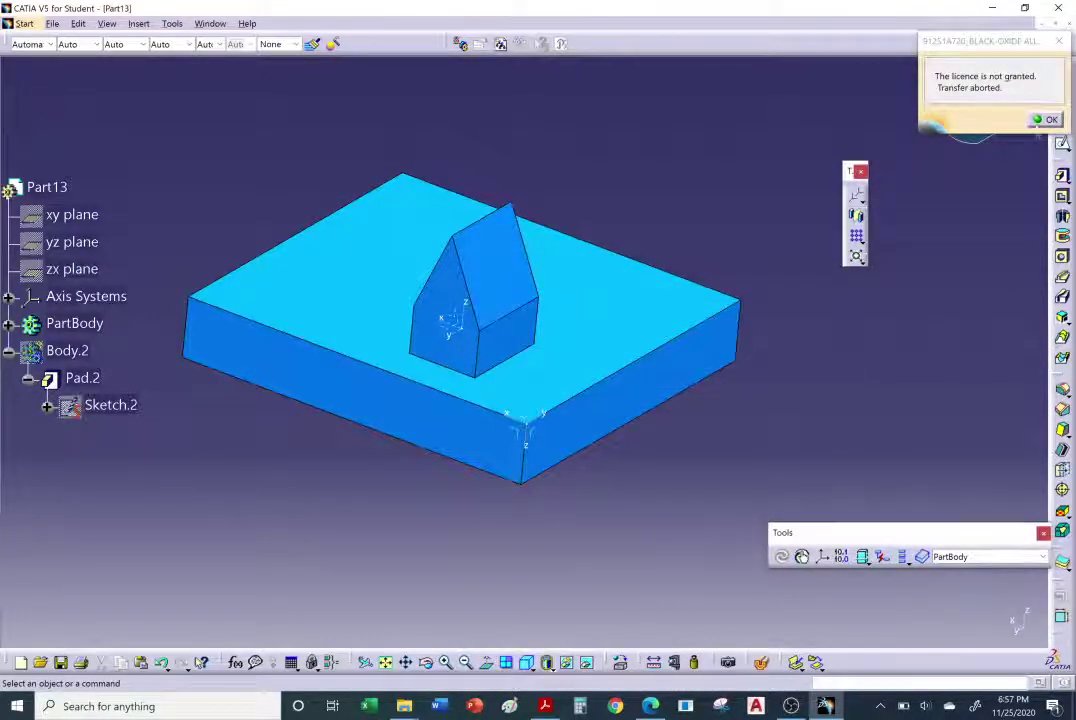
Switch back to the browser and download the screw's CAD model in 3-D IGES format.
left_click(824, 707)
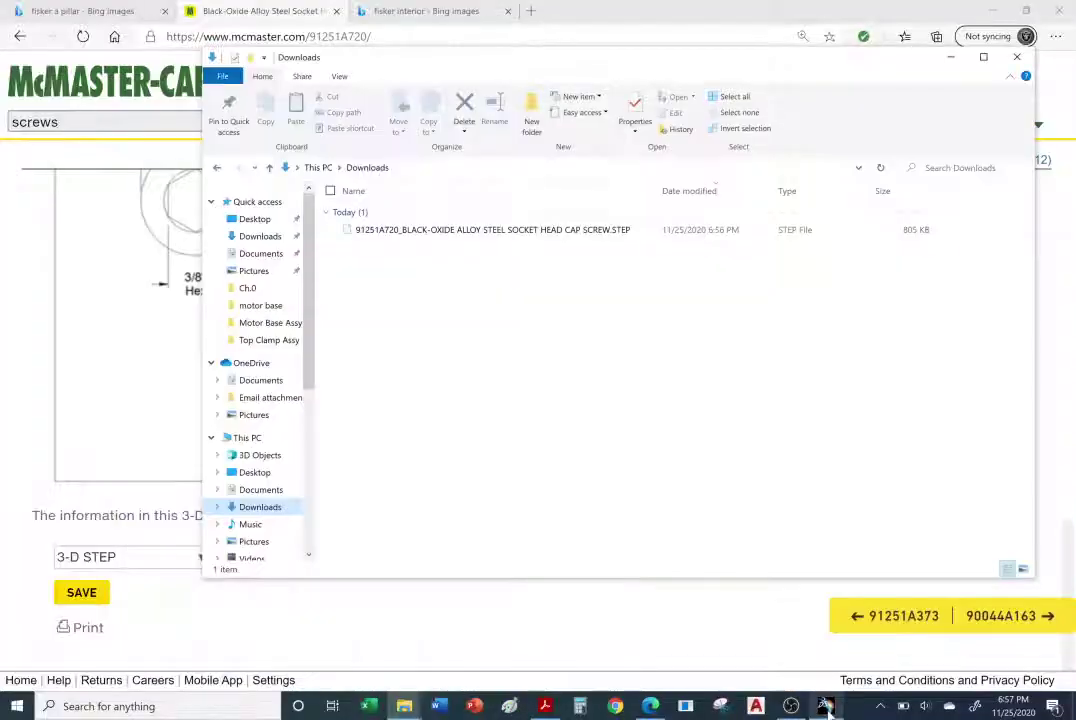
left_click(824, 707)
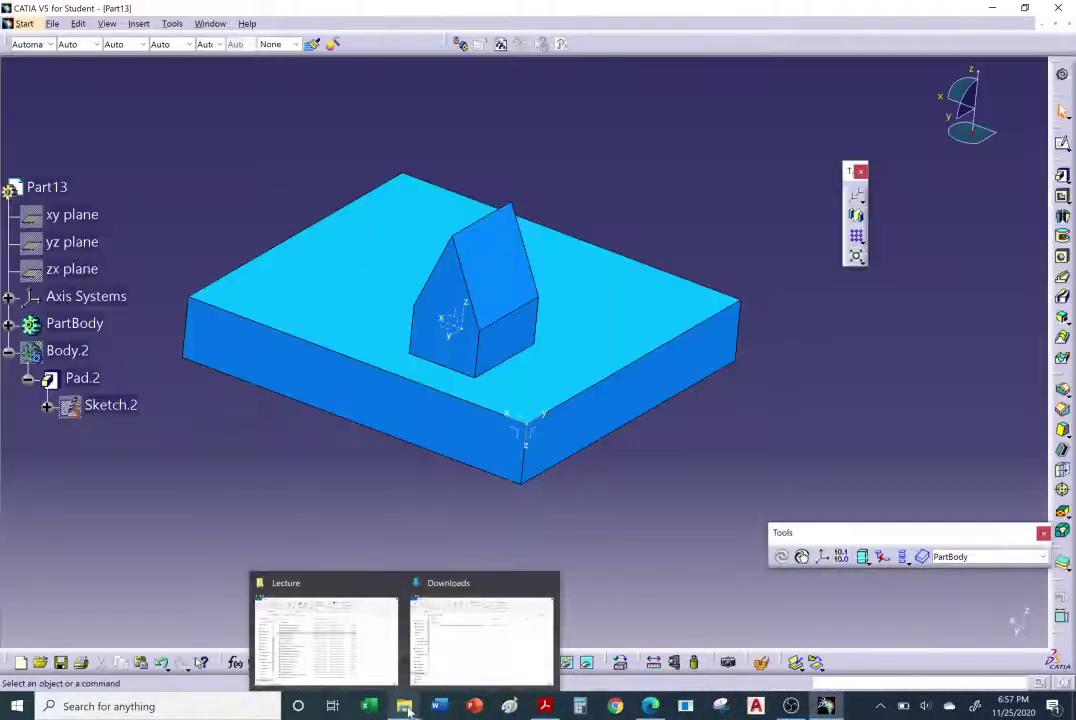
left_click(405, 707)
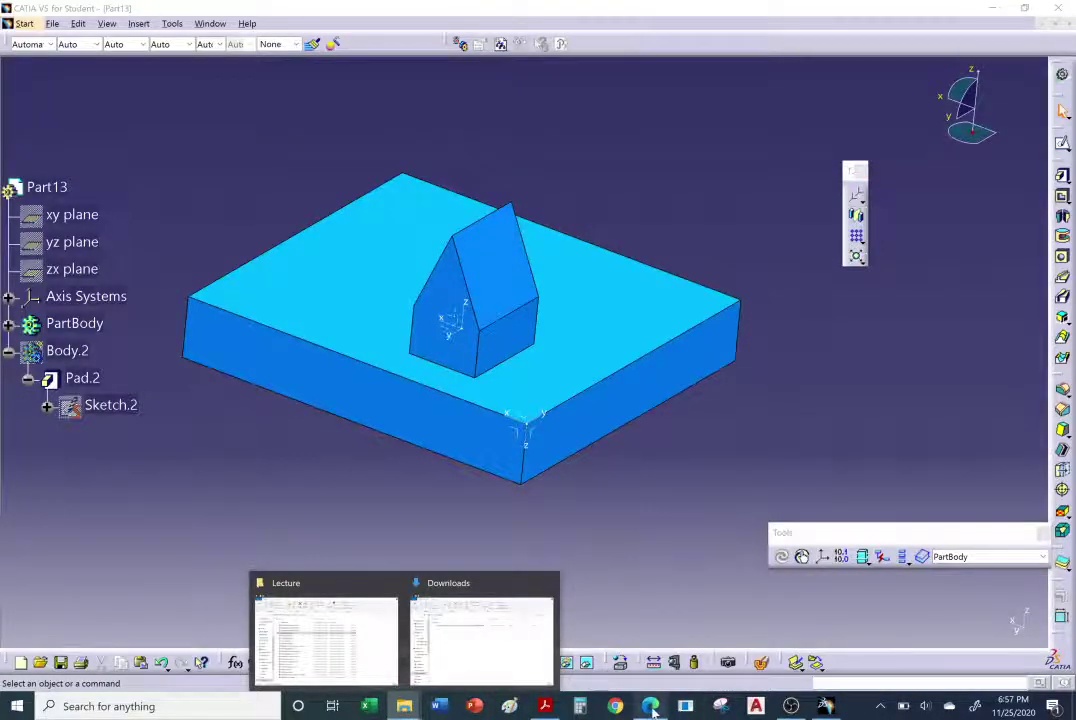
left_click(651, 707)
left_click(201, 560)
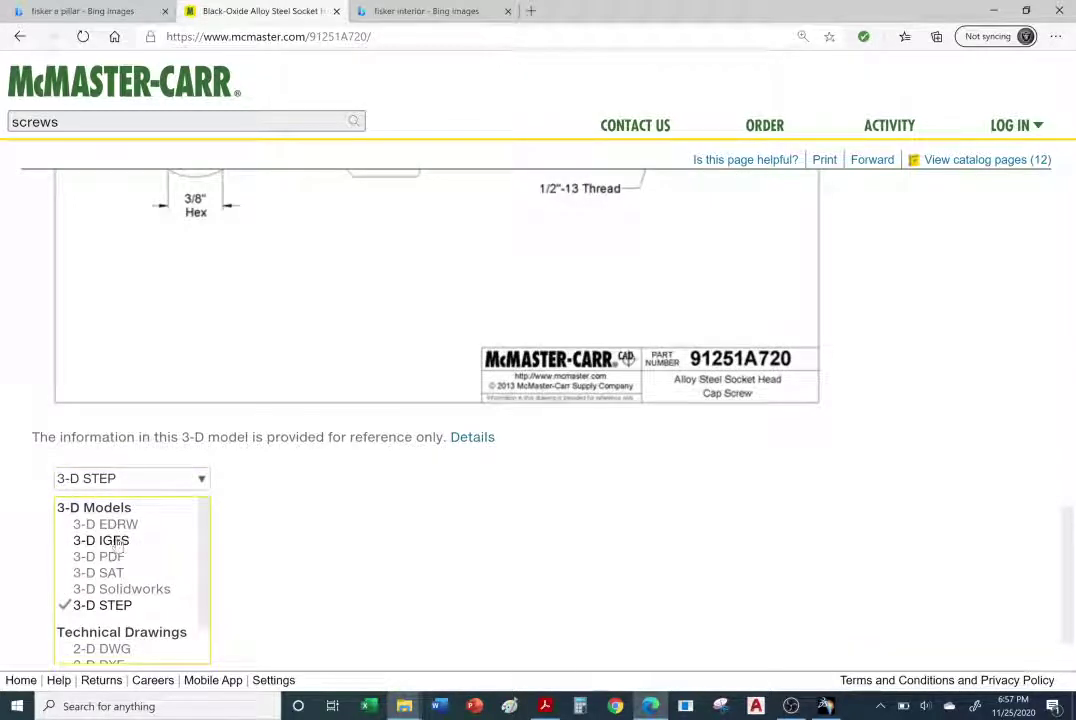
left_click(119, 541)
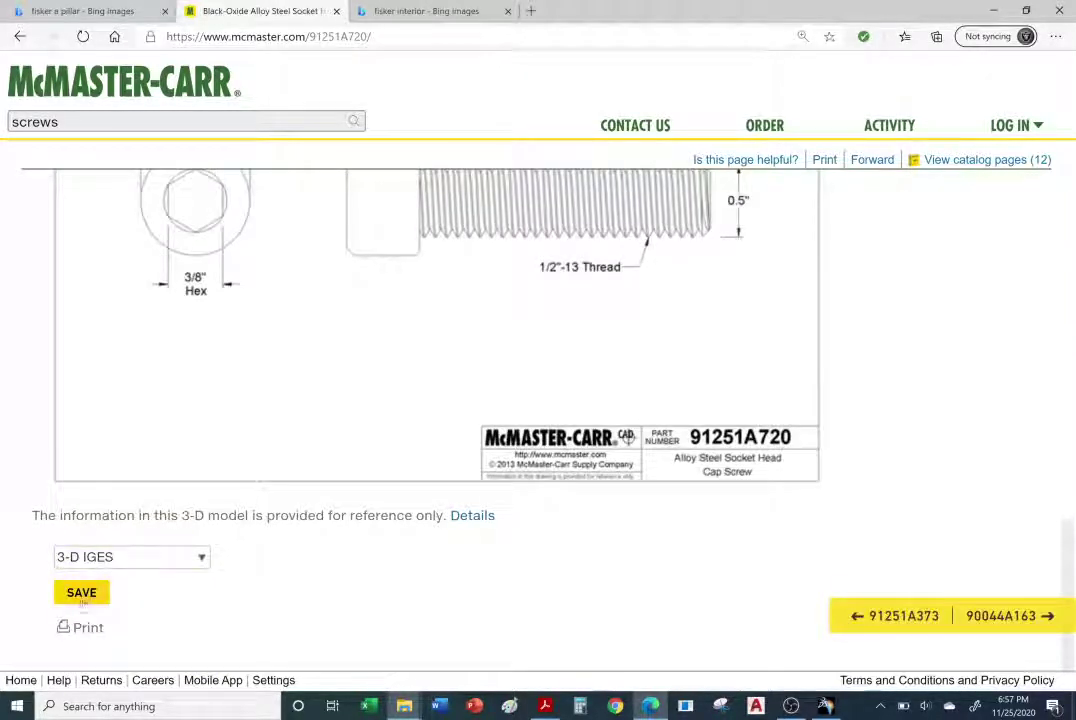
left_click(84, 594)
left_click(84, 594)
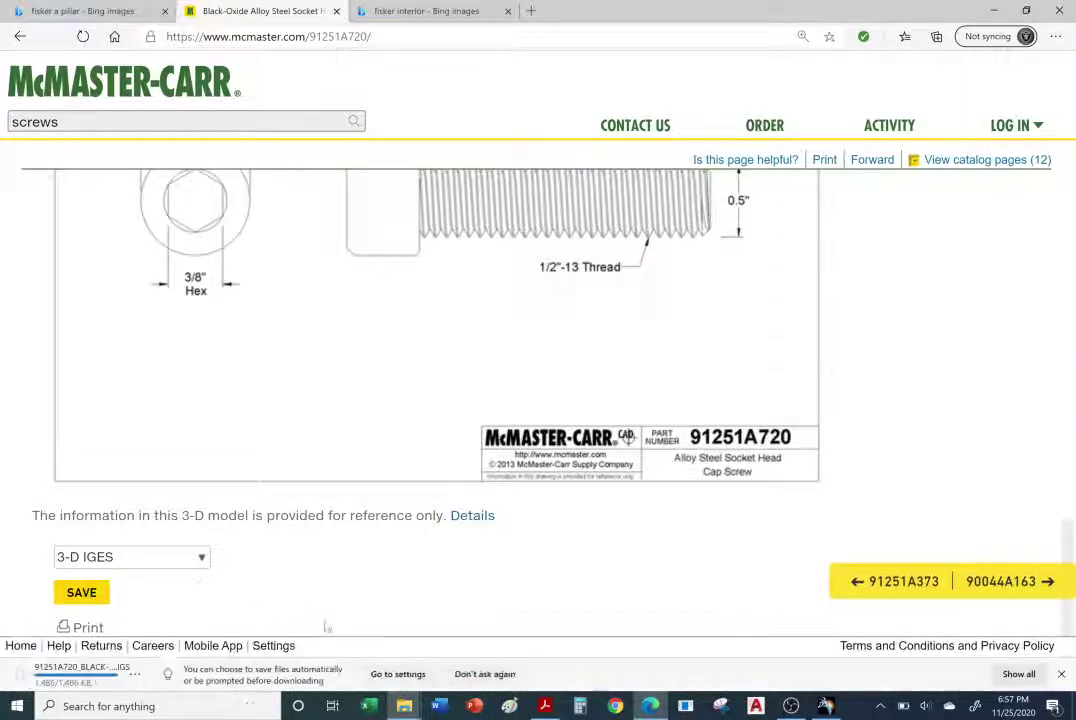
Return to CATIA and open 91251A720_BLACK-OXIDE ALLOY STEEL SOCKET HEAD CAP SCREW.IGS from the Downloads folder.
left_click(824, 706)
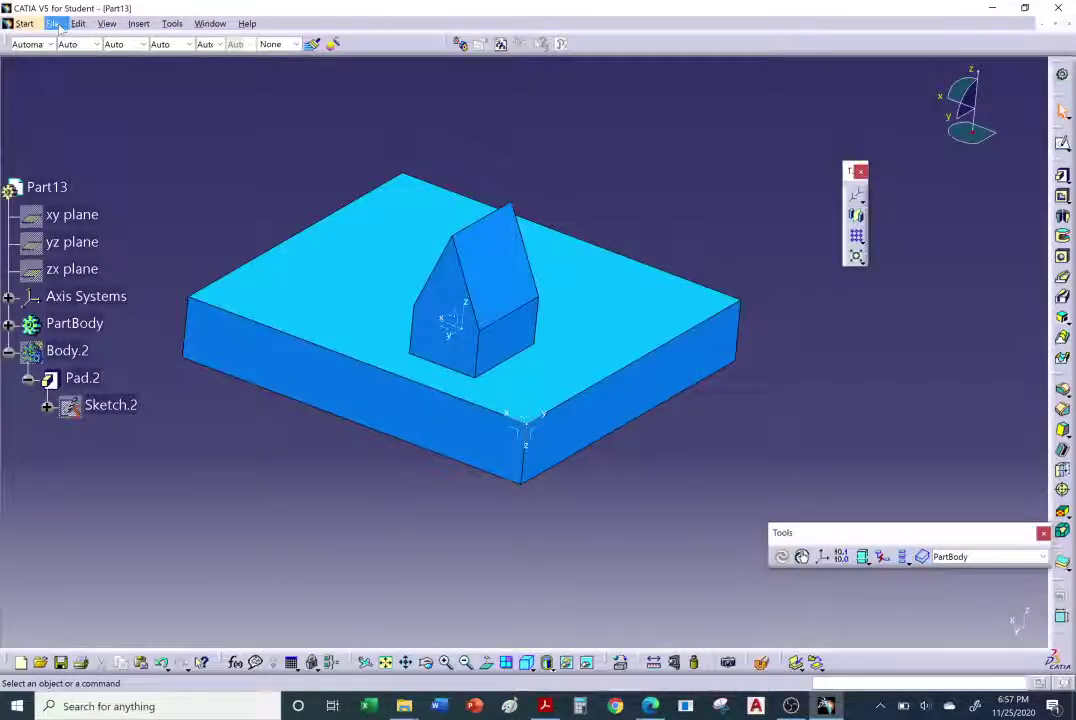
left_click(52, 23)
left_click(80, 82)
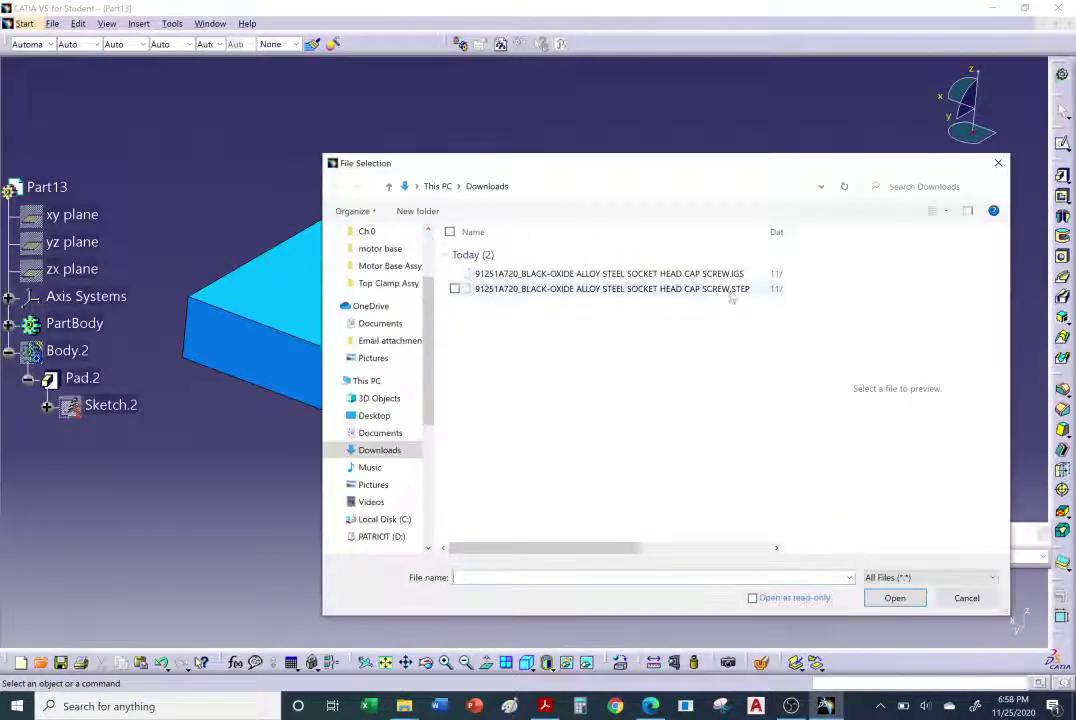
scroll(432, 438, "down", 2)
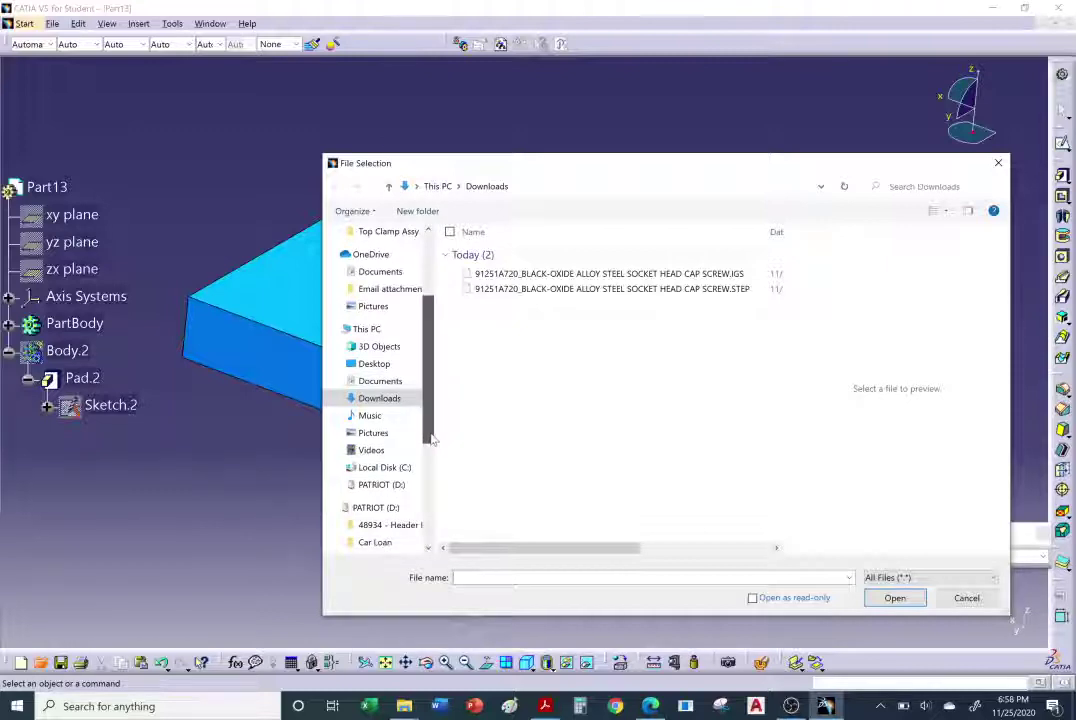
scroll(430, 438, "up", 3)
scroll(420, 440, "down", 1)
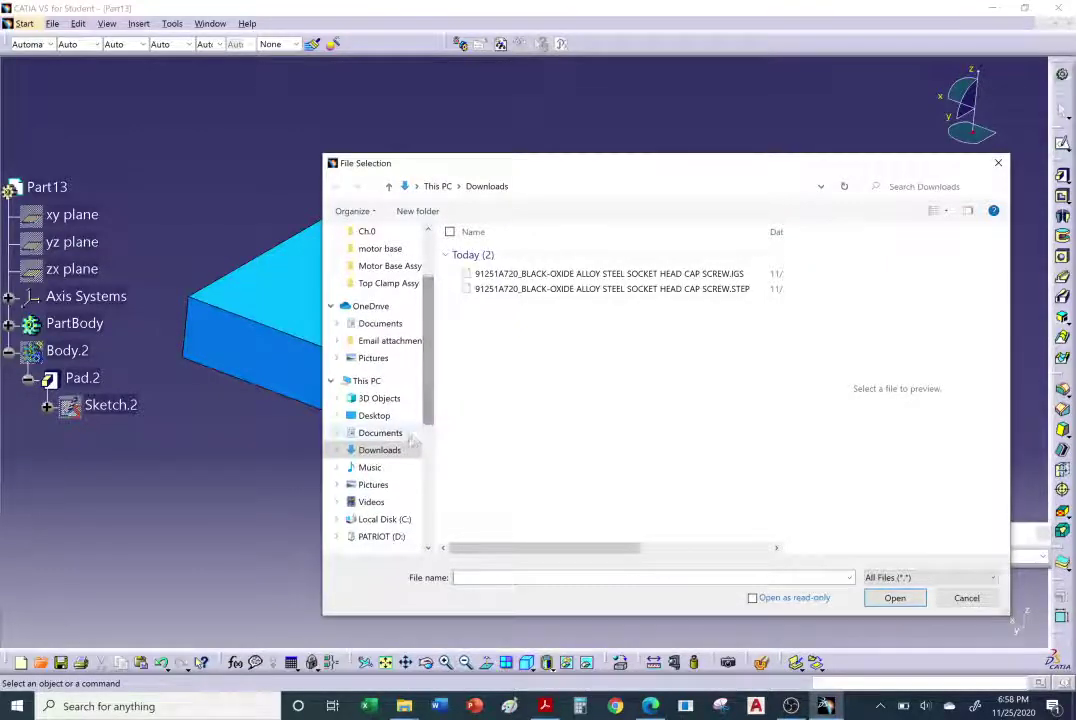
left_click(600, 273)
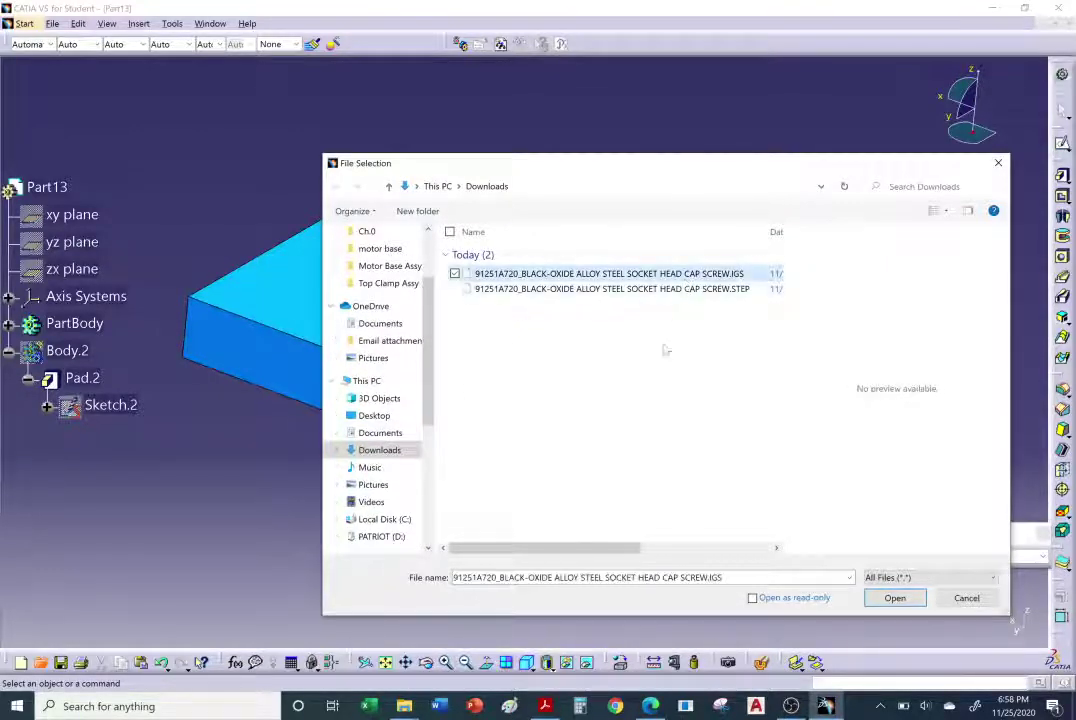
left_click(893, 598)
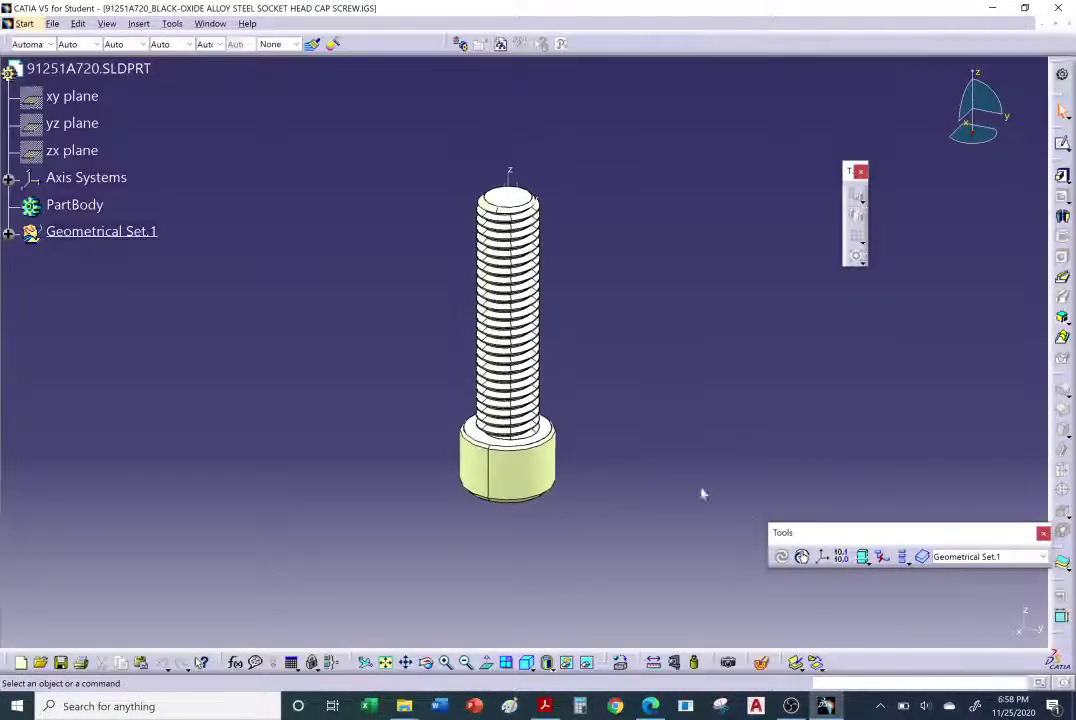
middle_click_drag(702, 493, 491, 208)
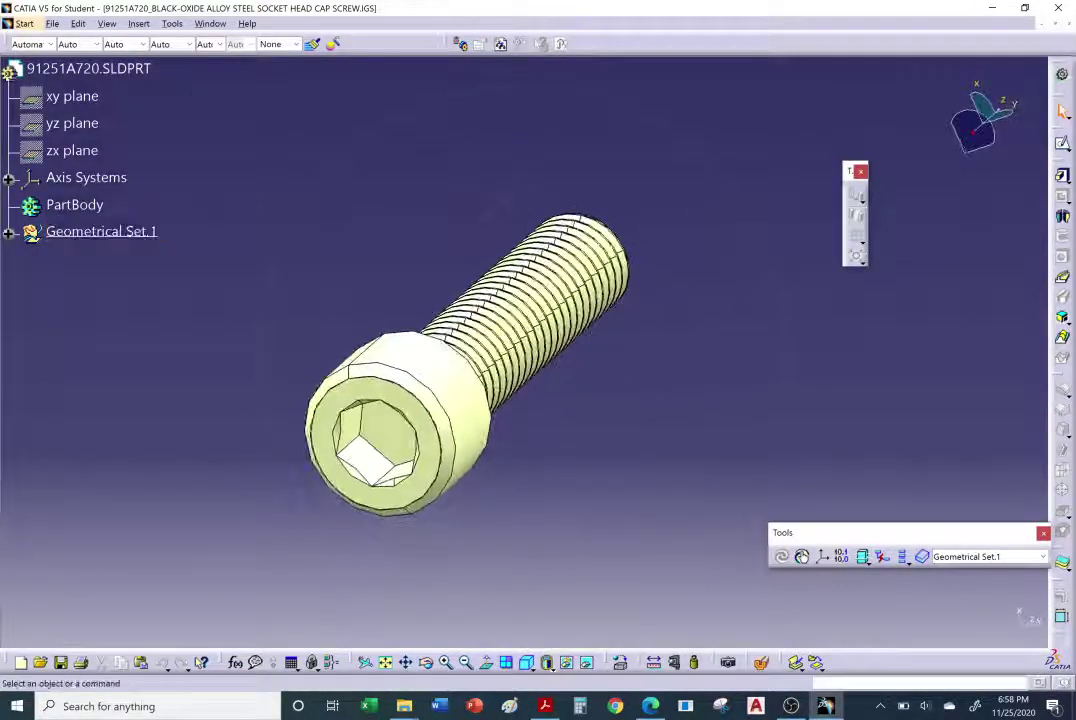
Start opening another document and browse to the PATRIOT (D:) drive.
left_click(55, 24)
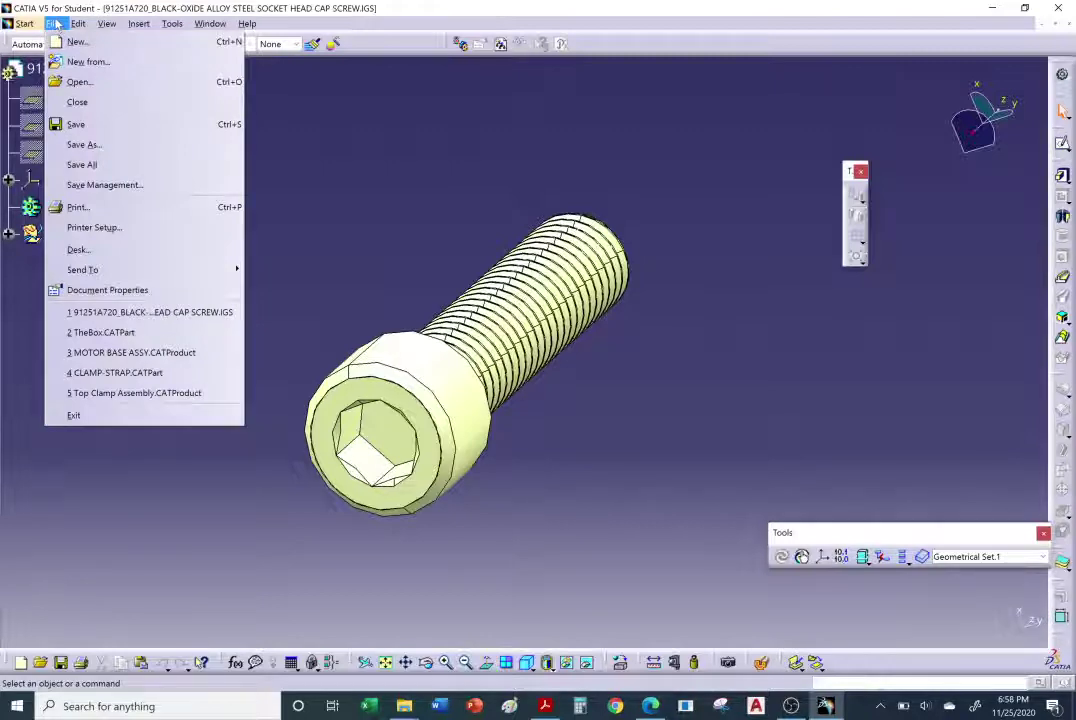
left_click(180, 89)
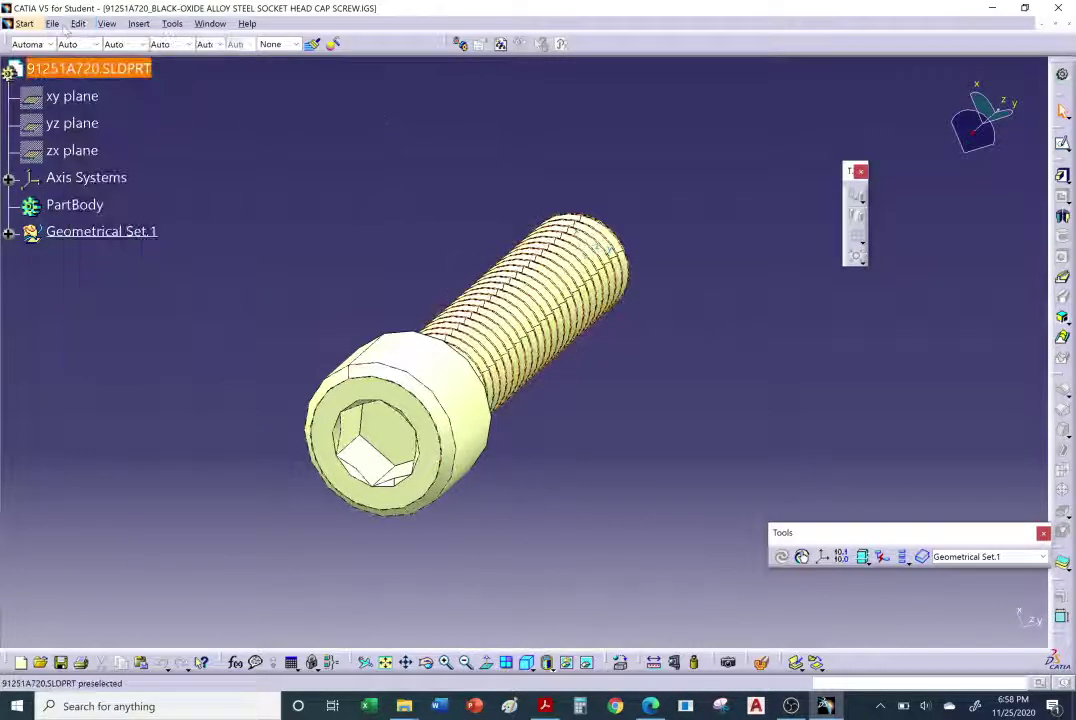
left_click(55, 24)
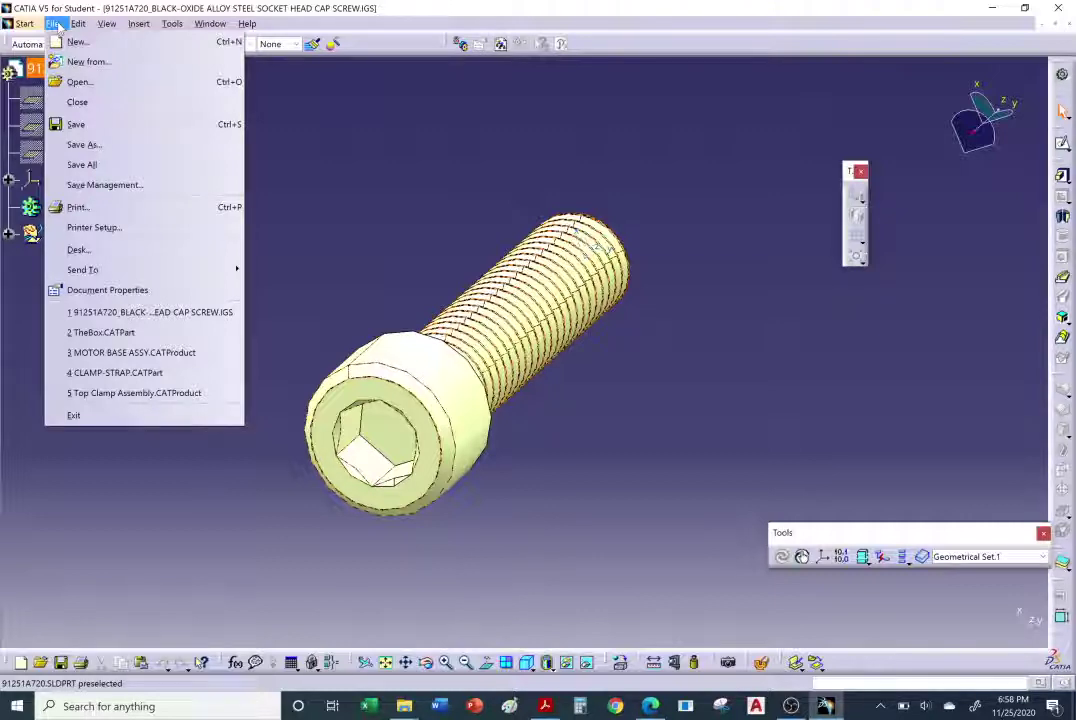
left_click(80, 81)
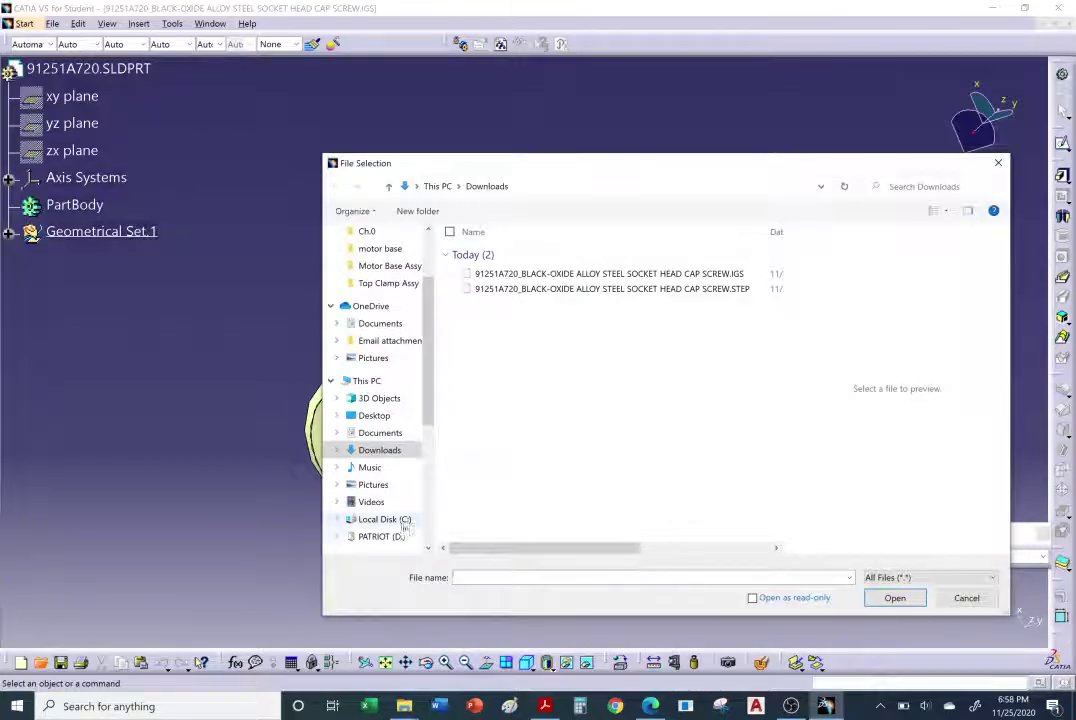
left_click(381, 536)
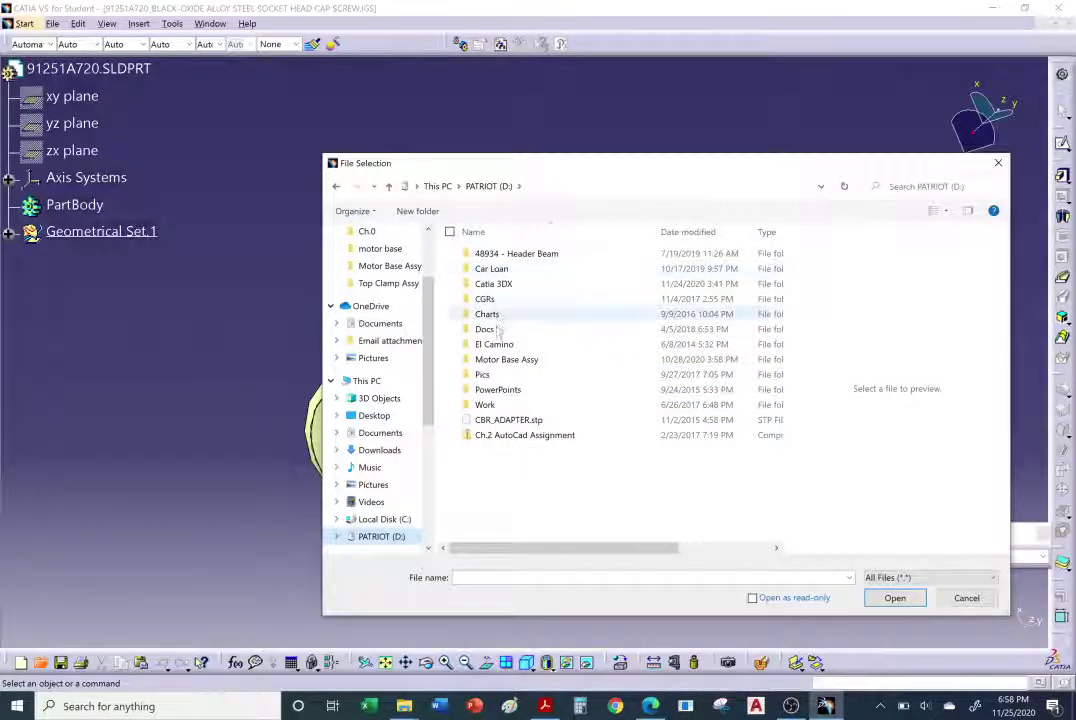
left_click(494, 406)
double_click(494, 406)
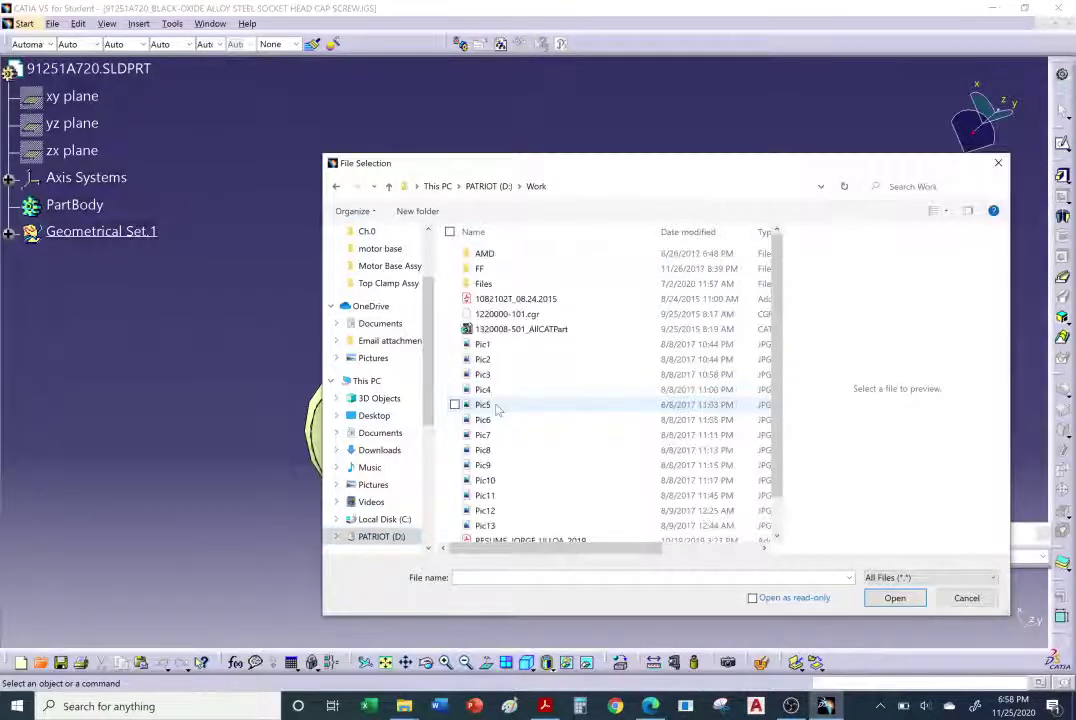
scroll(504, 408, "down", 1)
scroll(524, 368, "up", 1)
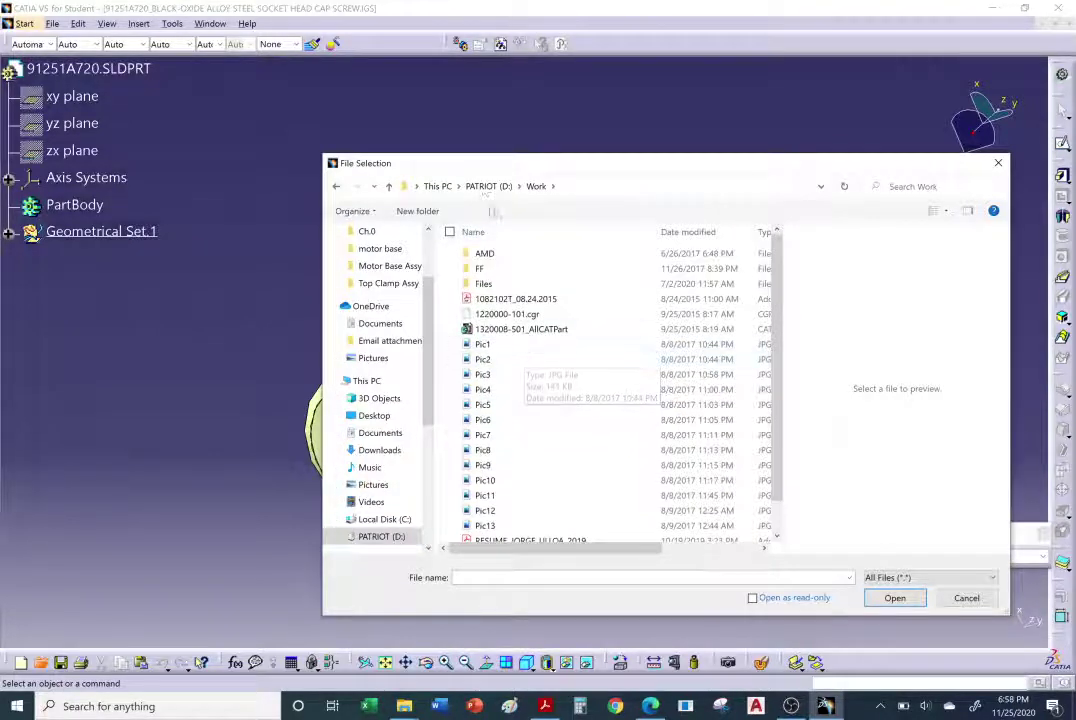
left_click(488, 186)
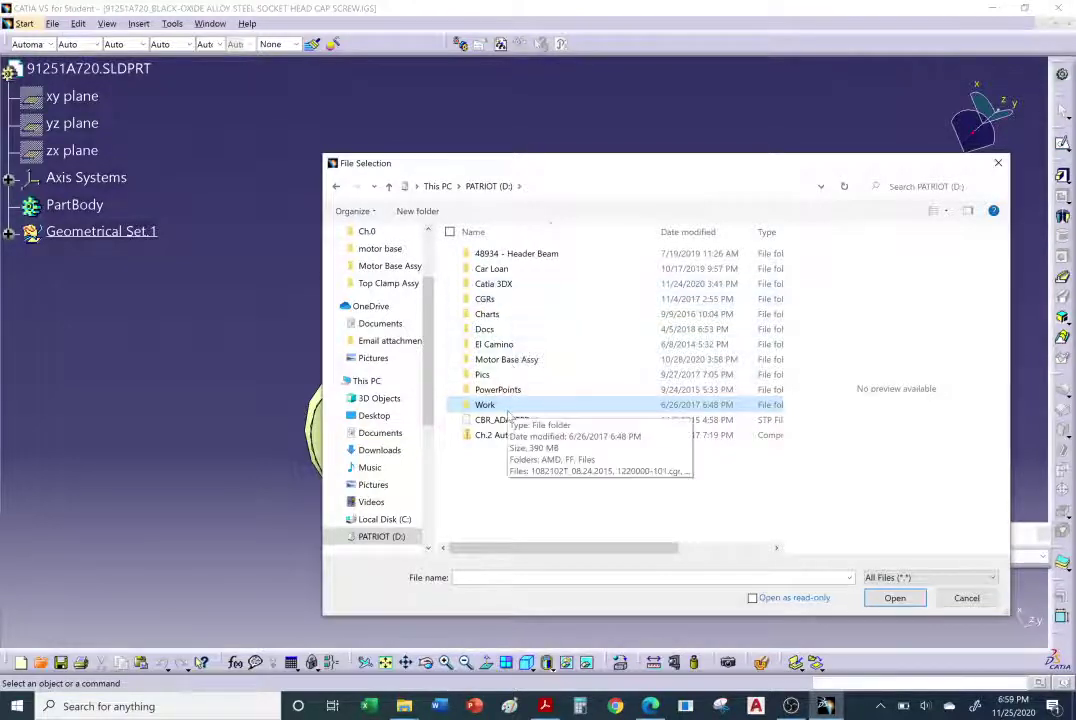
Open MILLING FIXTURE ASSEMBLY from the inner Milling Fixture Assy folder under El Camino and Catia.
double_click(494, 344)
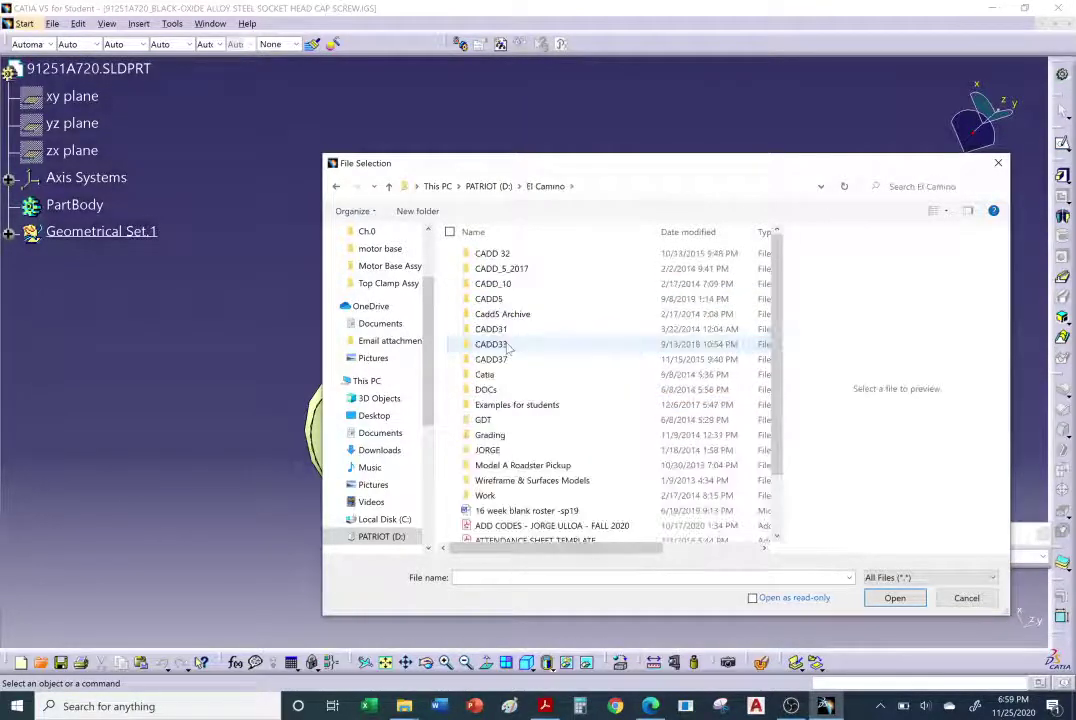
scroll(581, 325, "down", 1)
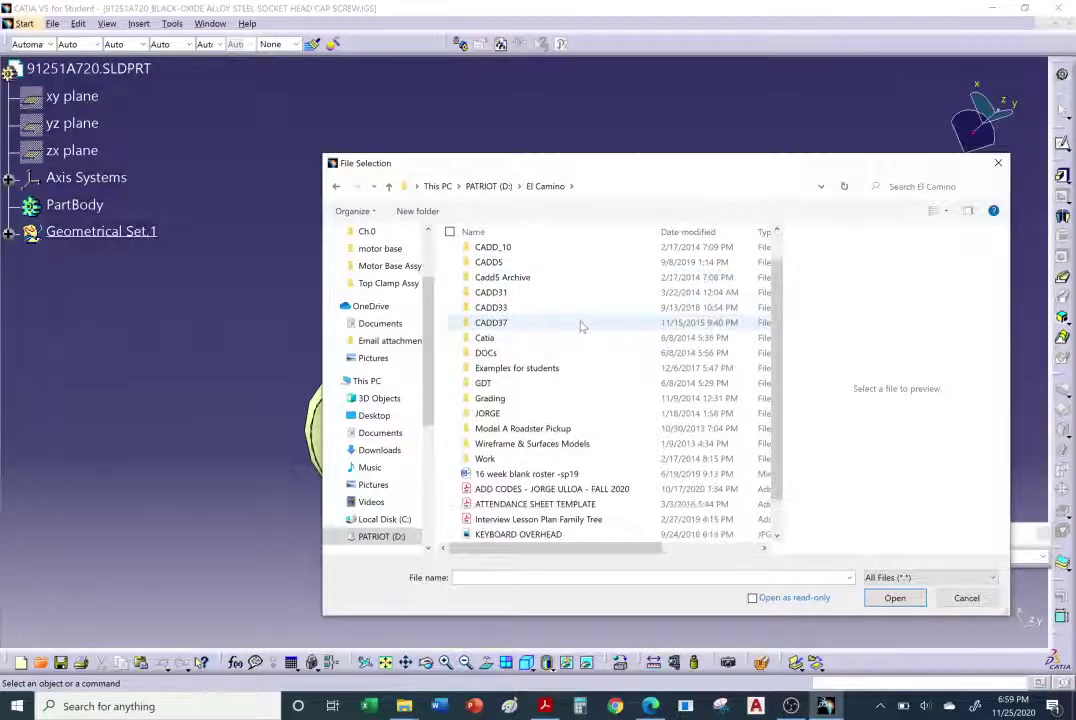
double_click(543, 344)
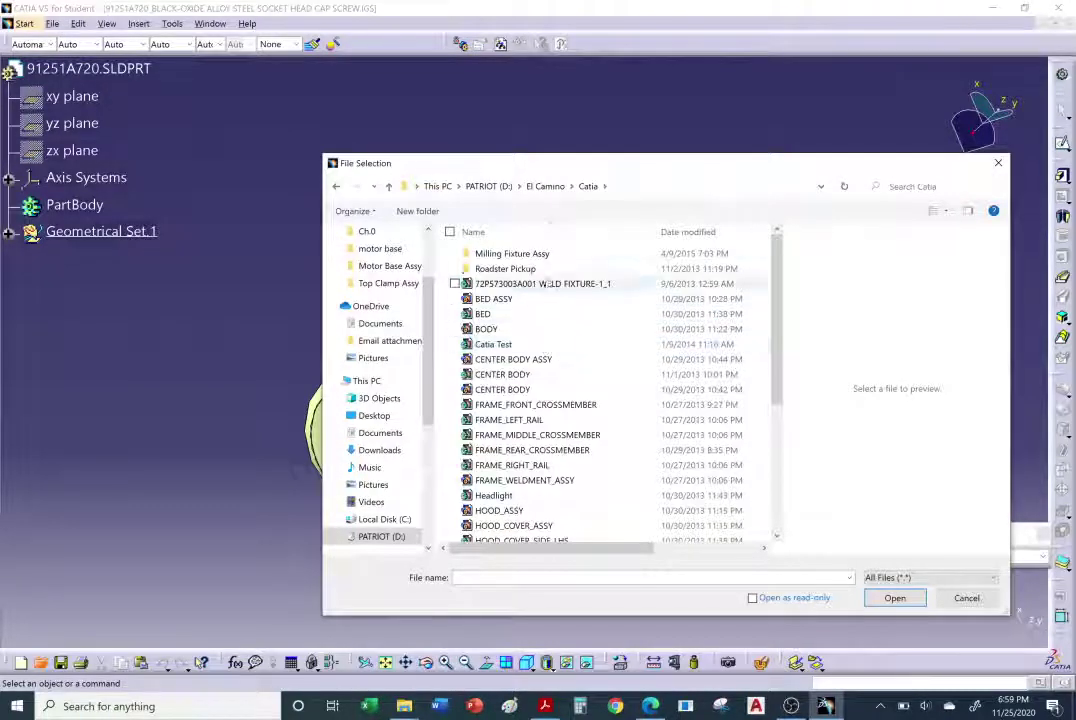
double_click(540, 256)
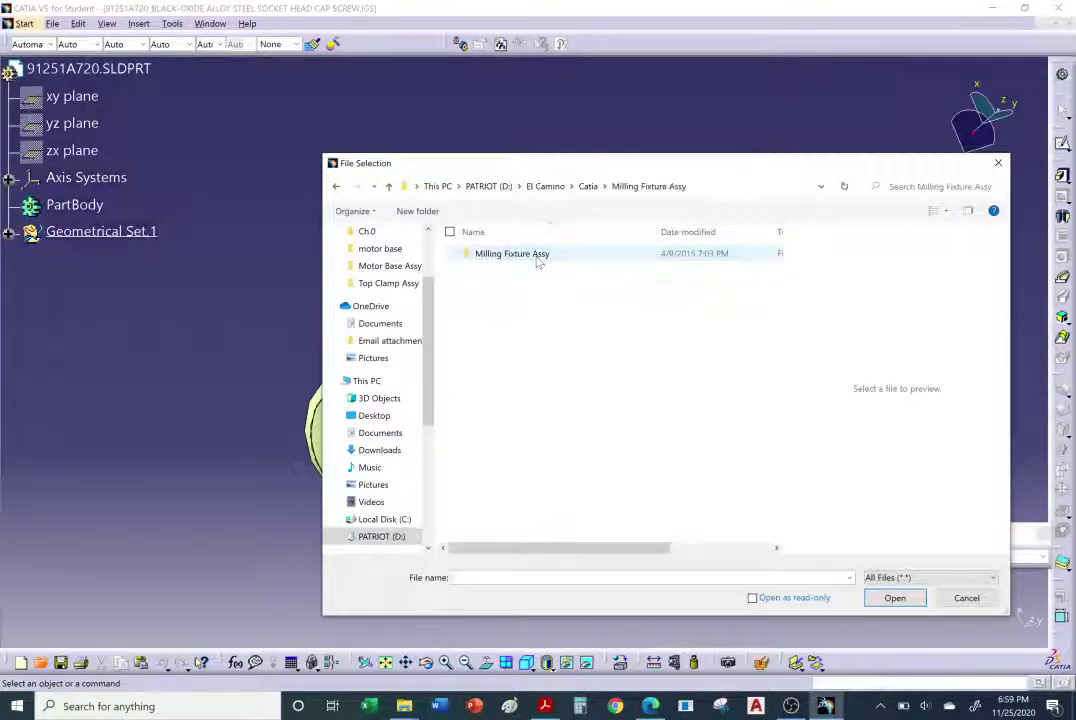
double_click(528, 257)
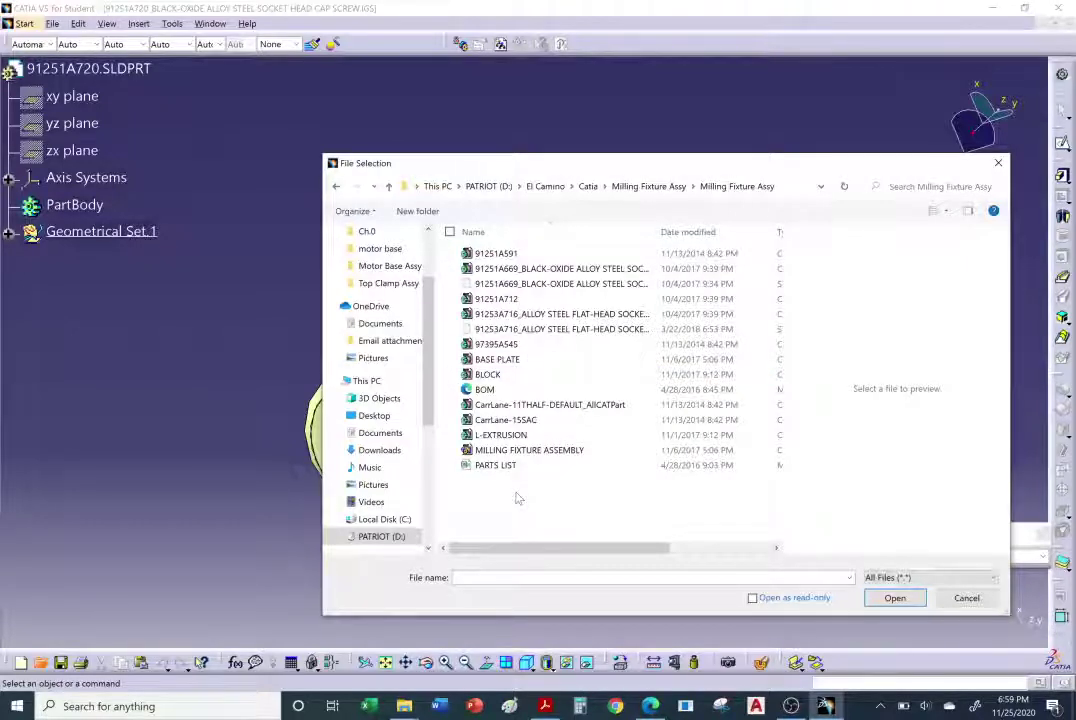
left_click(540, 450)
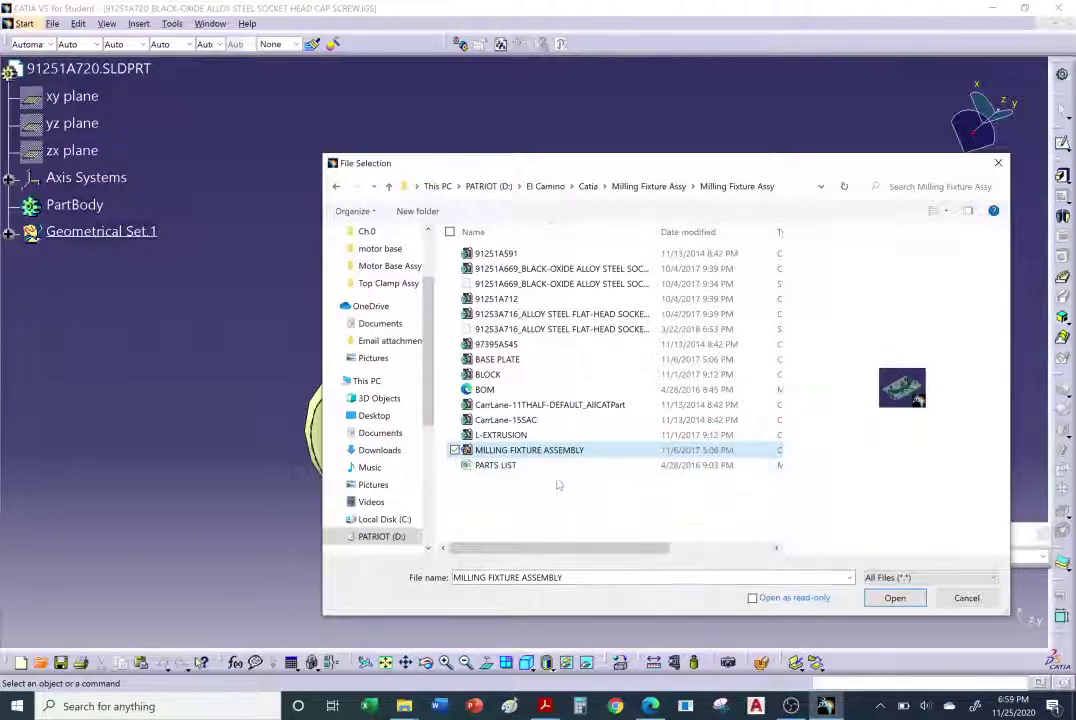
left_click(868, 594)
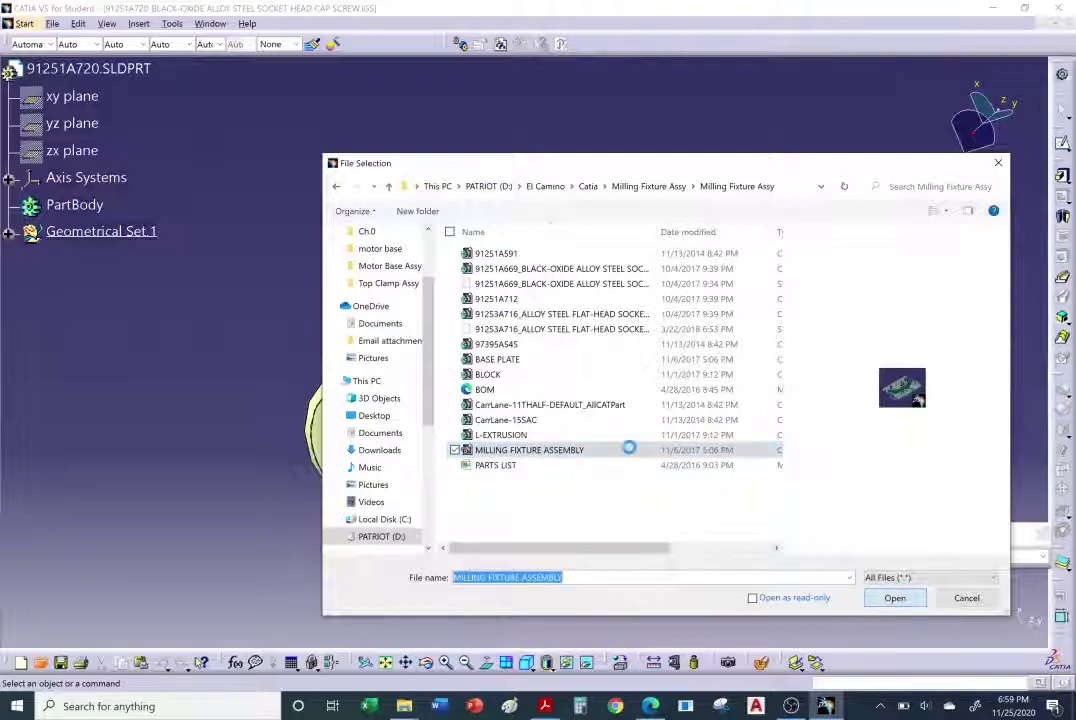
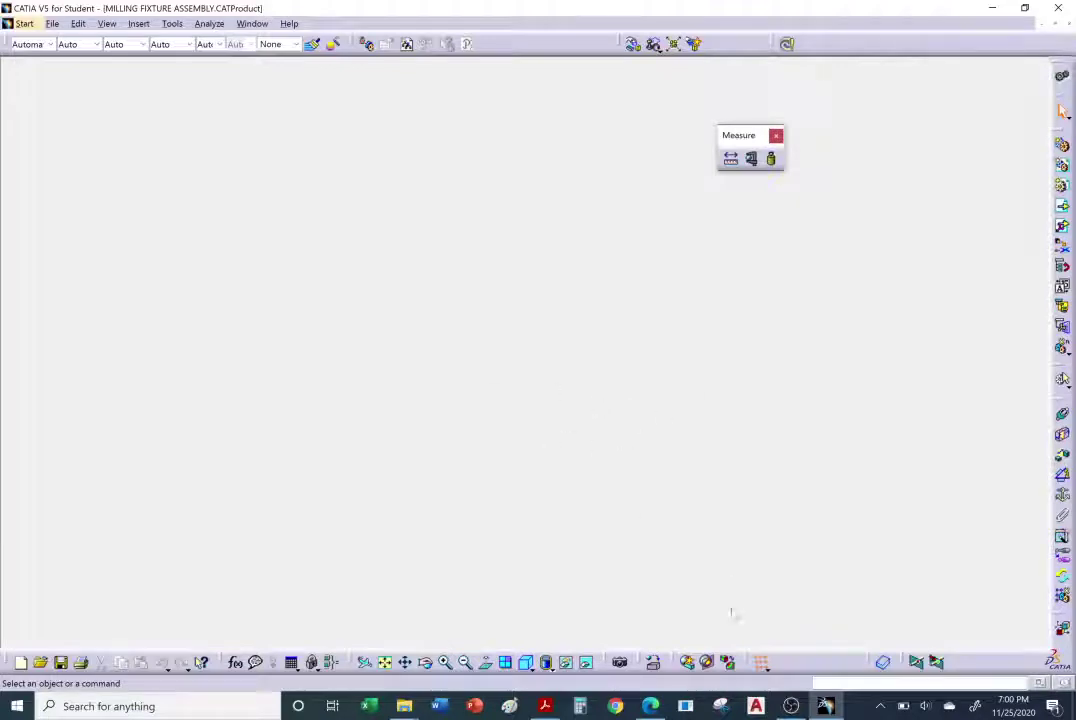
Minimise the Downloads folder and close the Boolean operations PDF and the McMaster-Carr browser window.
left_click(826, 708)
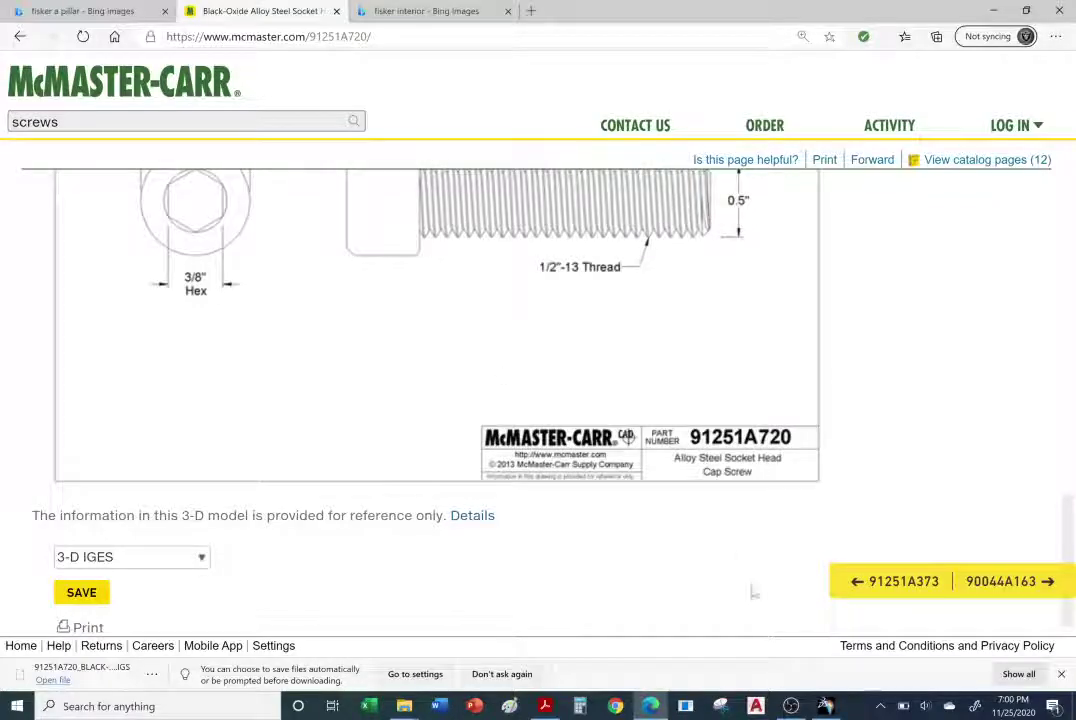
left_click(822, 708)
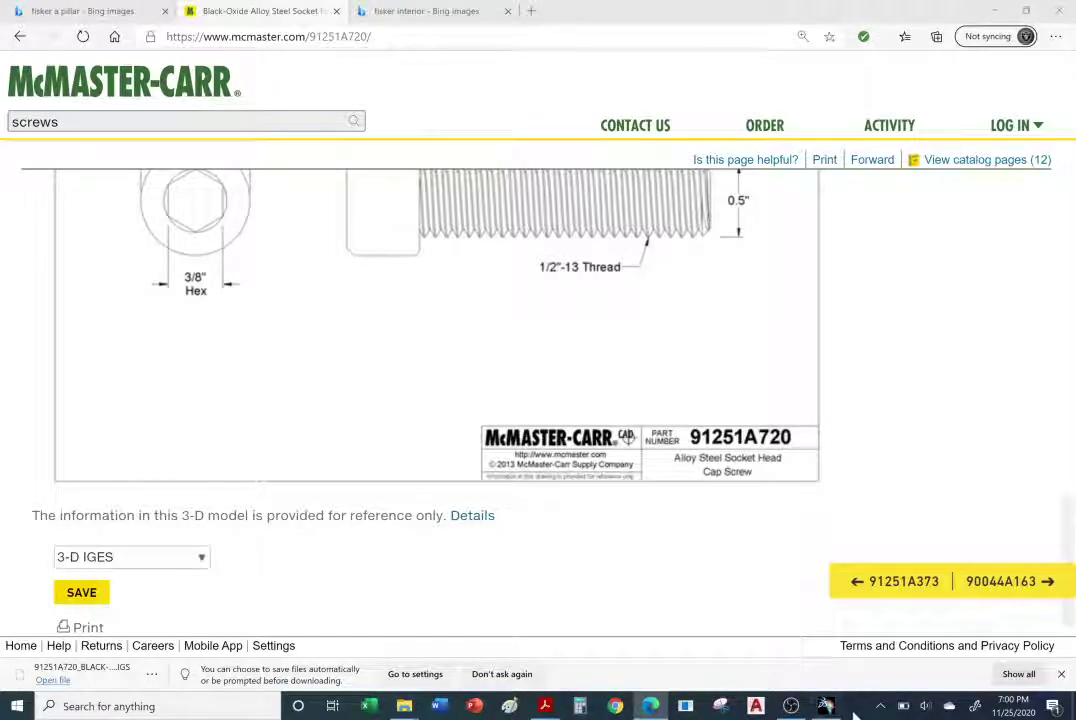
left_click(992, 15)
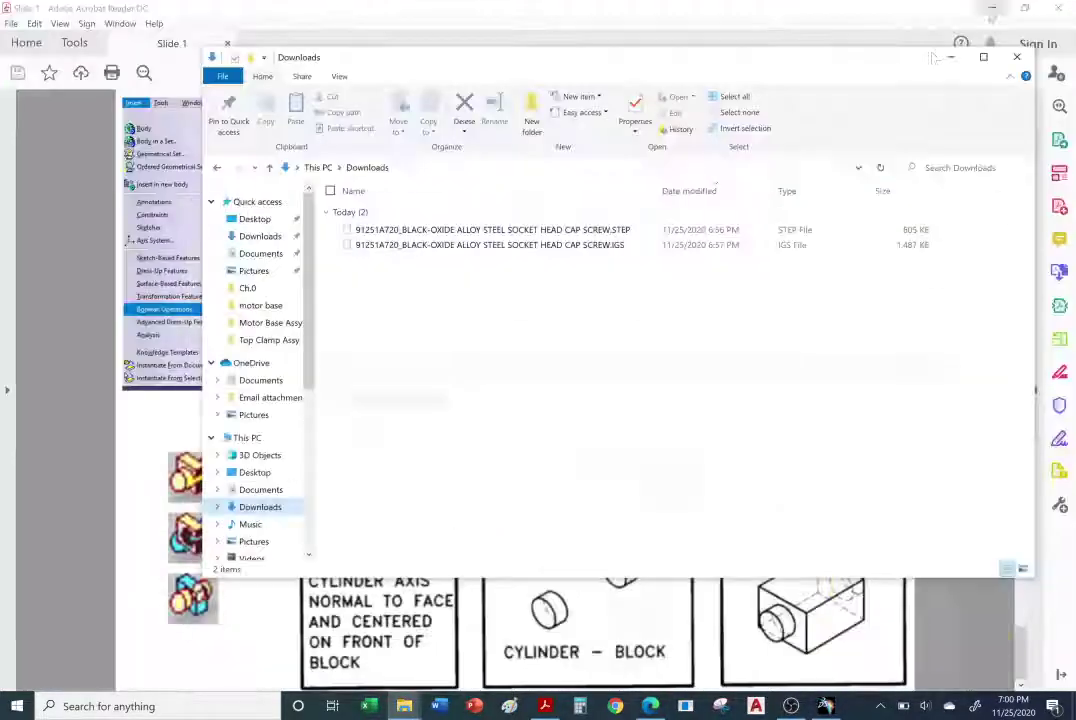
left_click(951, 57)
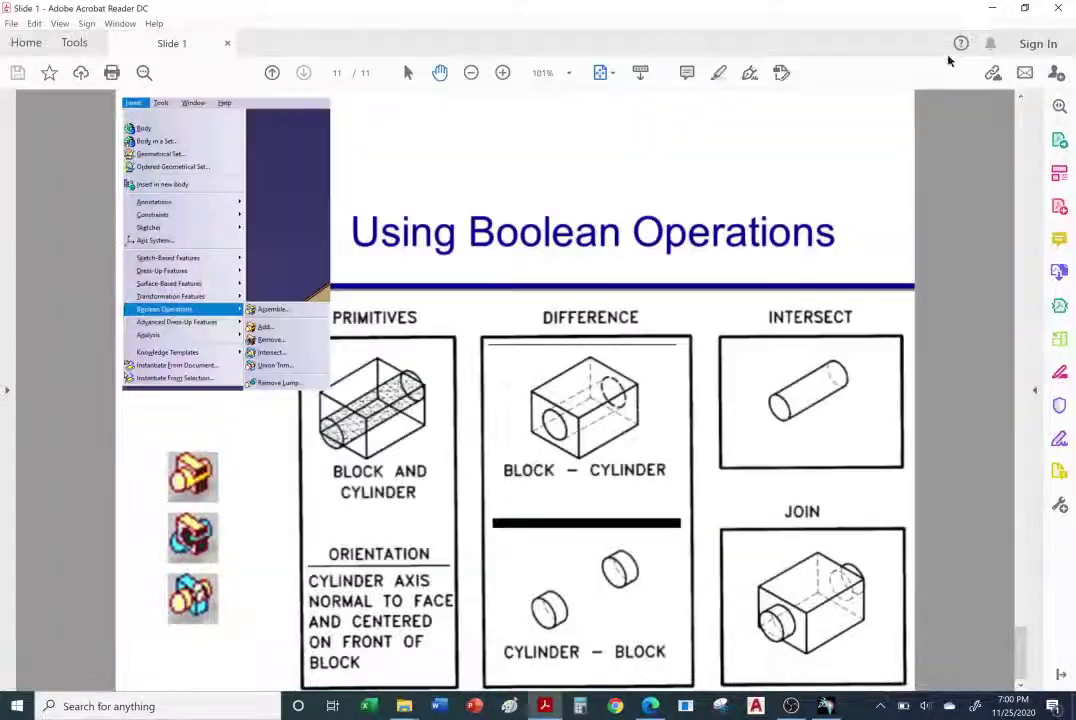
left_click(1056, 9)
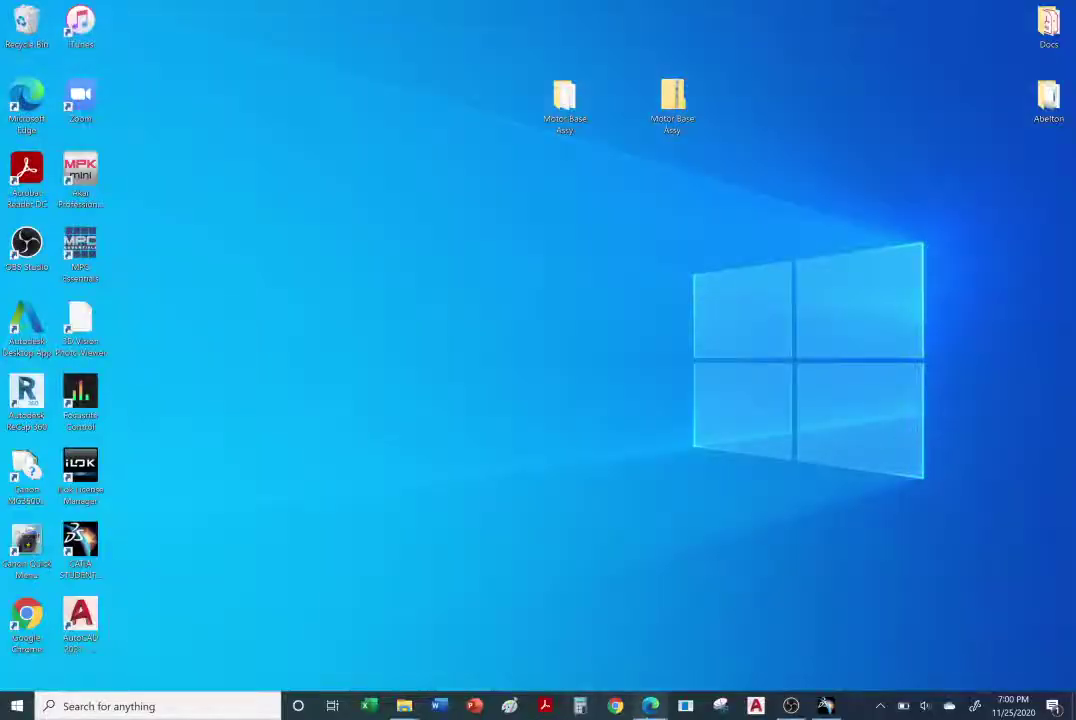
key("alt+Tab")
key("alt+Tab")
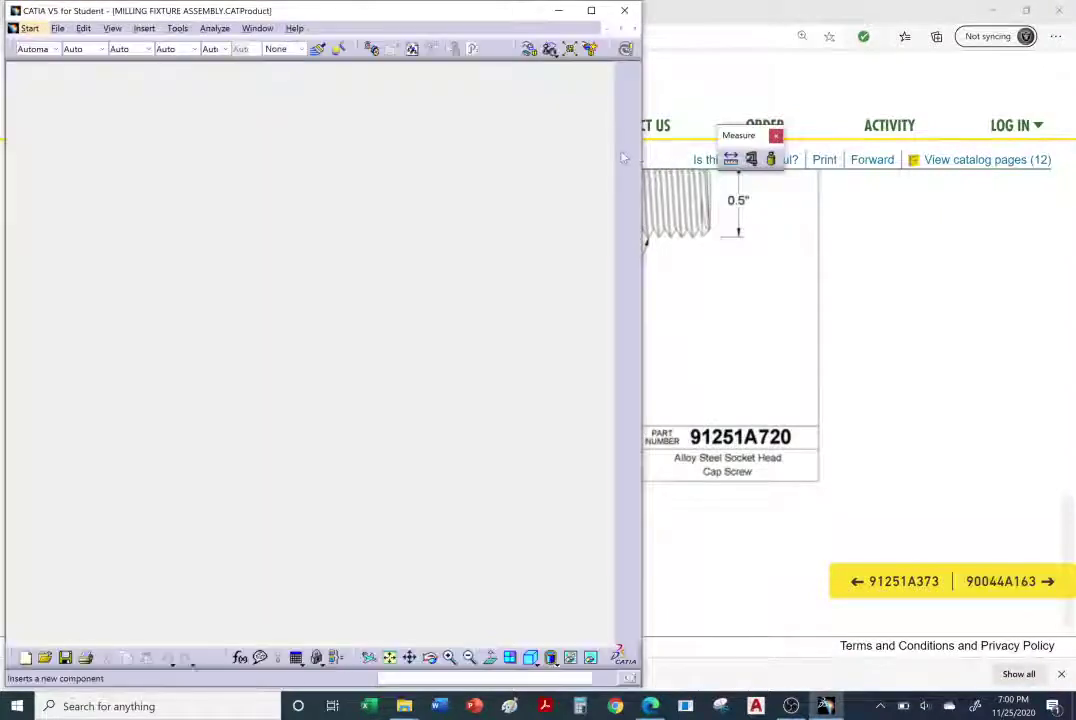
left_click(1070, 27)
left_click(1059, 10)
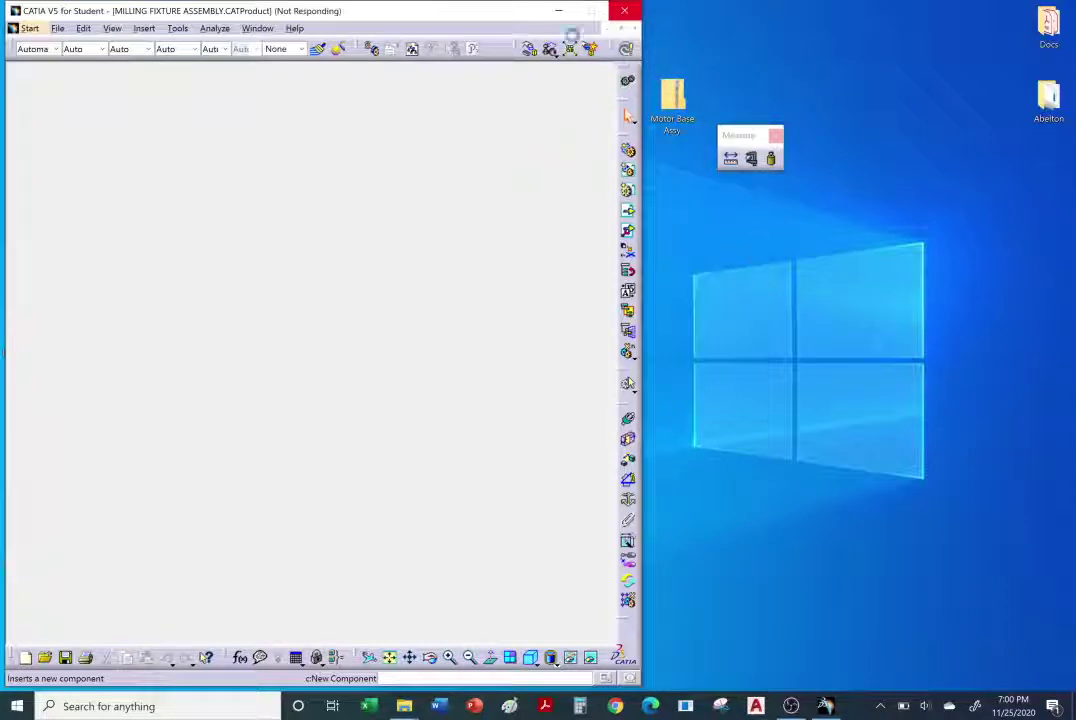
Minimise the milling fixture session and decline to recover previous session data in the second CATIA session.
left_click(560, 14)
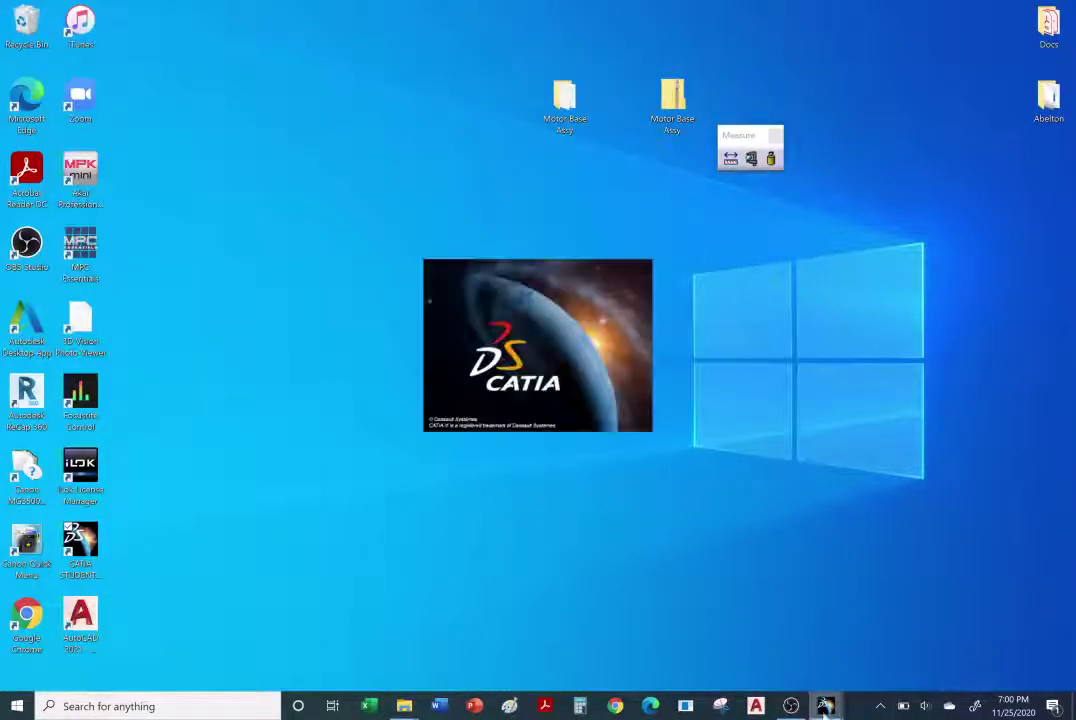
mouse_move(832, 710)
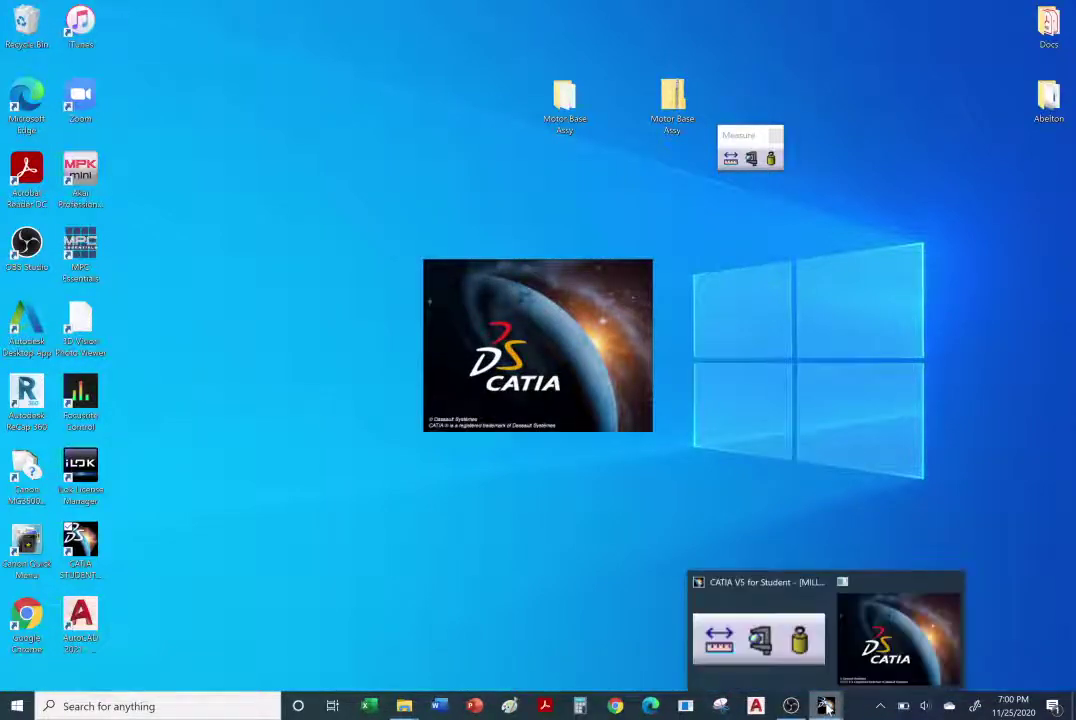
left_click(804, 676)
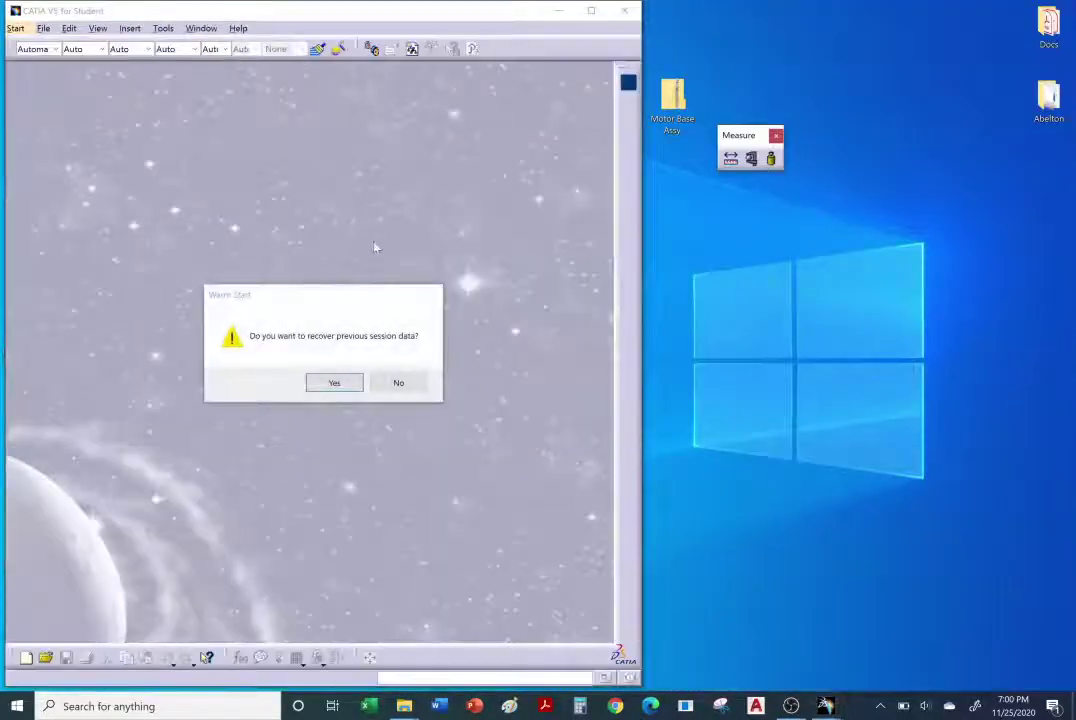
left_click(397, 386)
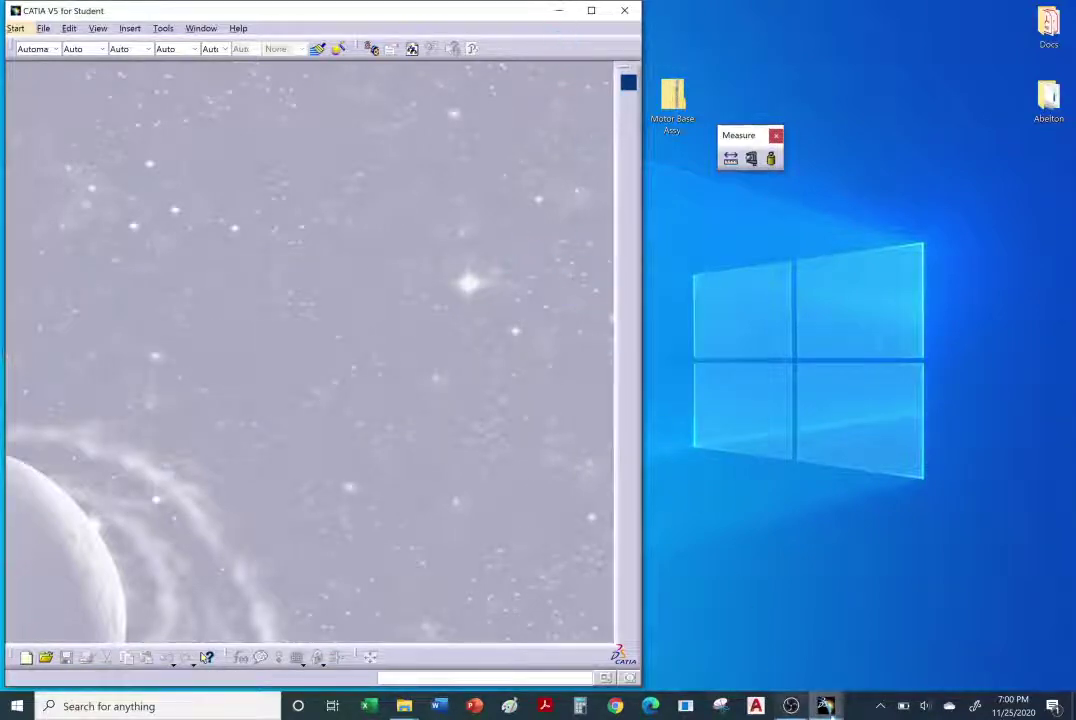
Bring the MILLING FIXTURE ASSEMBLY session to the front and maximise its window.
mouse_move(825, 706)
left_click(722, 525)
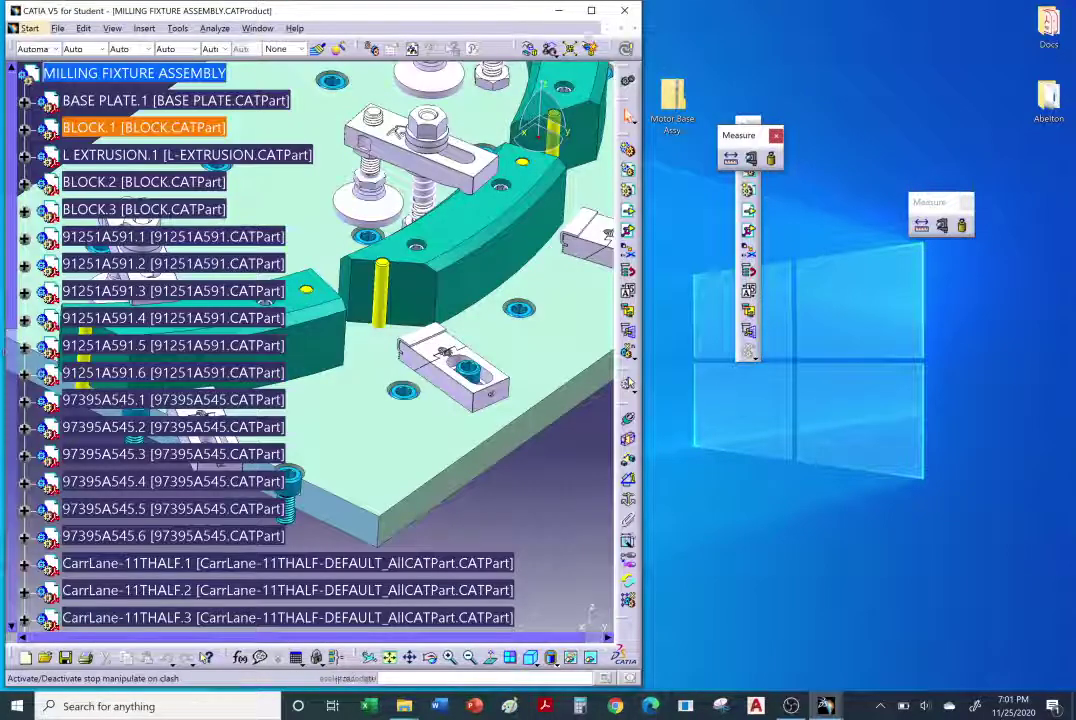
left_click(591, 10)
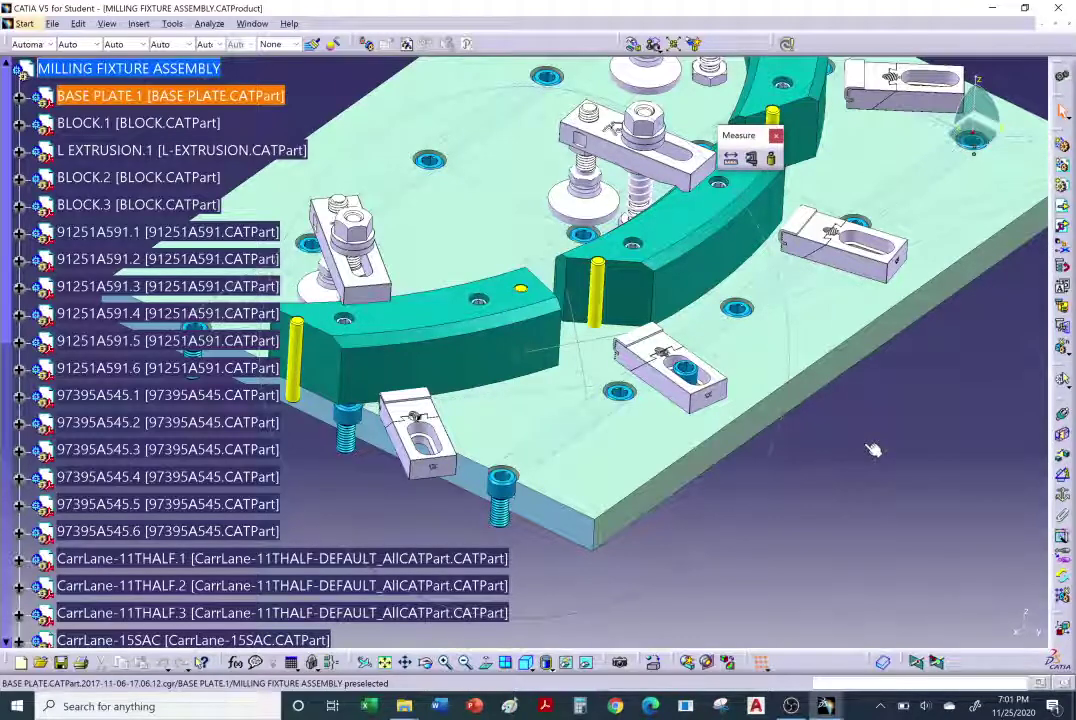
middle_click_drag(872, 450, 866, 450)
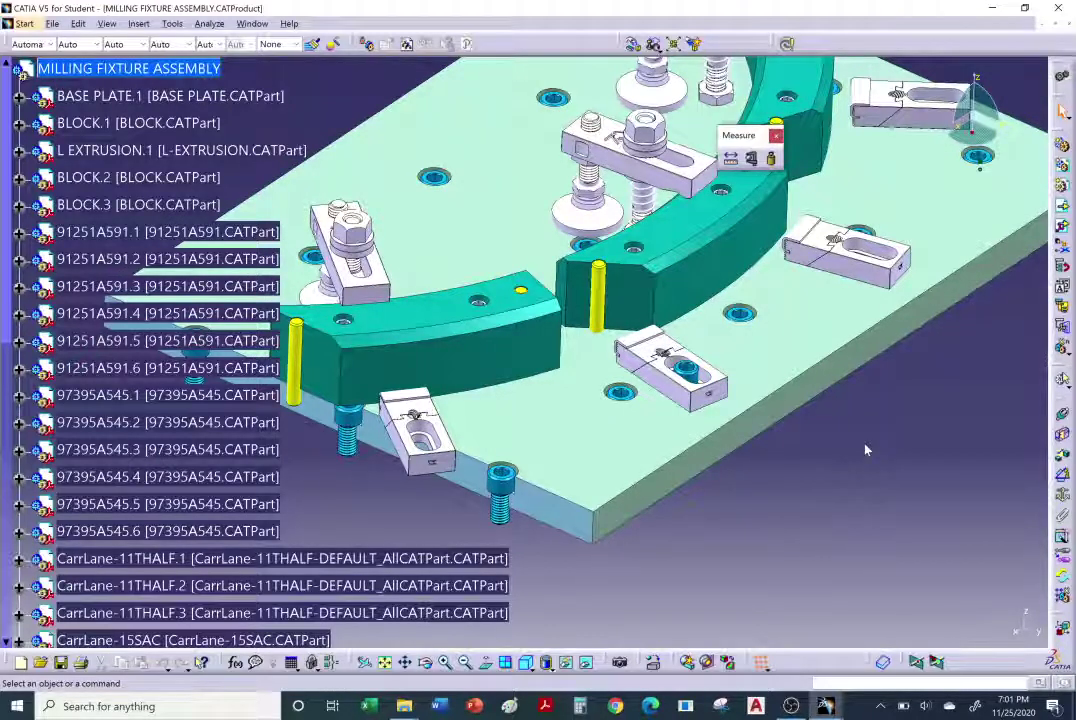
Expand the L EXTRUSION.1 component down to its PartBody features and unhide Shaft.1.
left_click(17, 150)
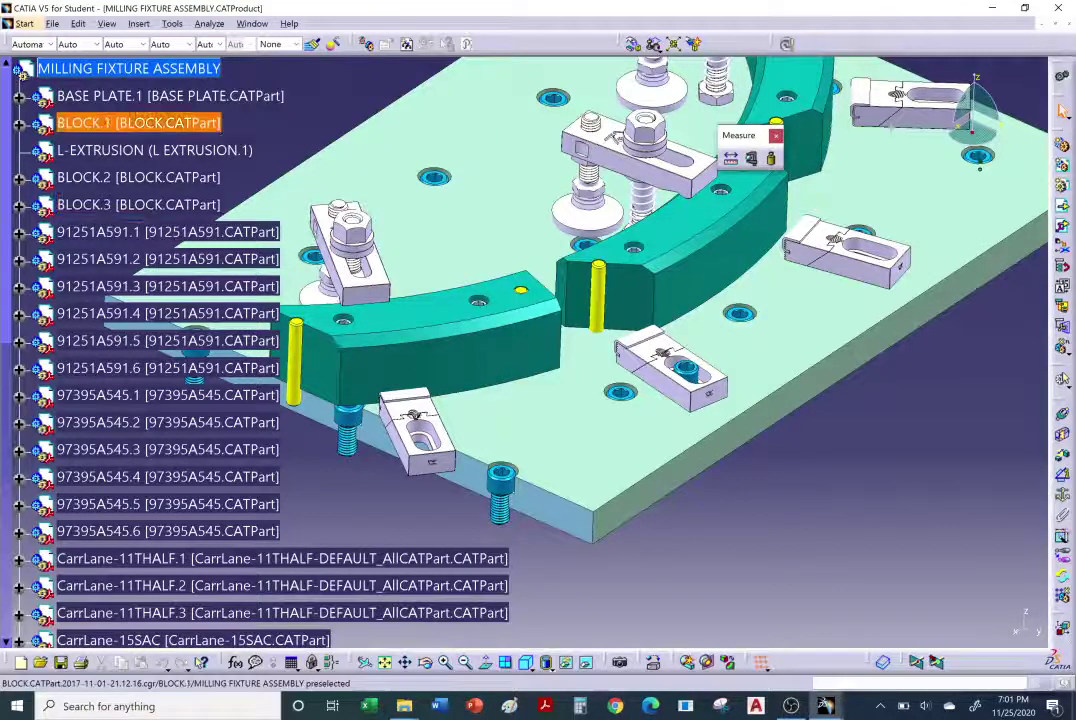
left_click(85, 153)
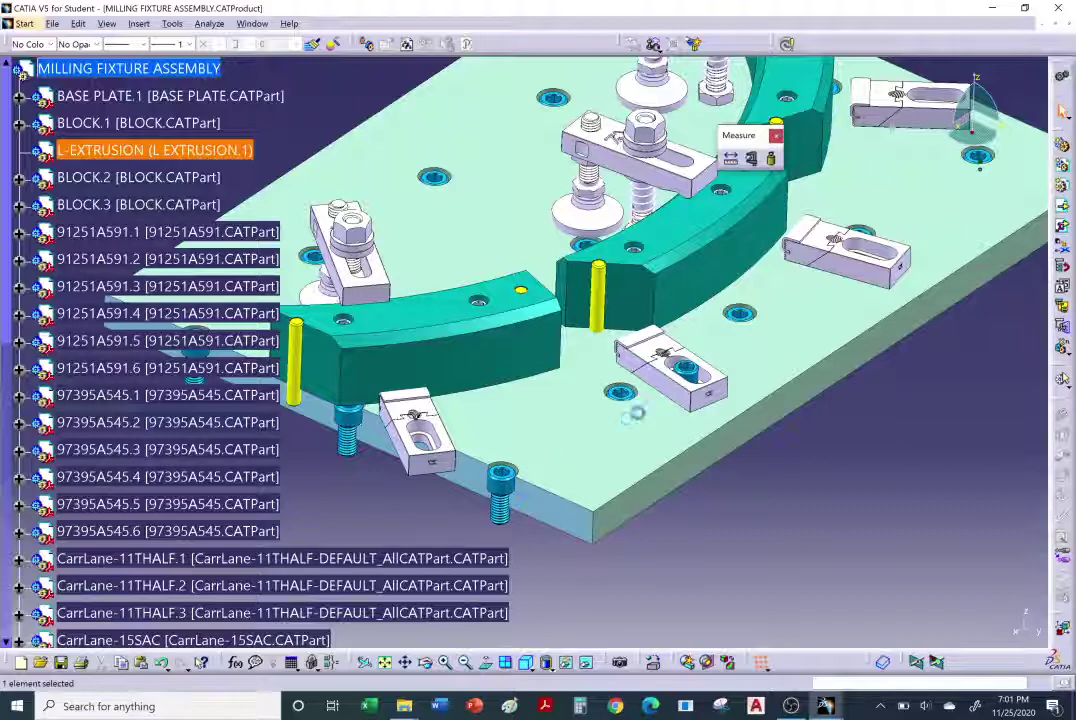
left_click(19, 149)
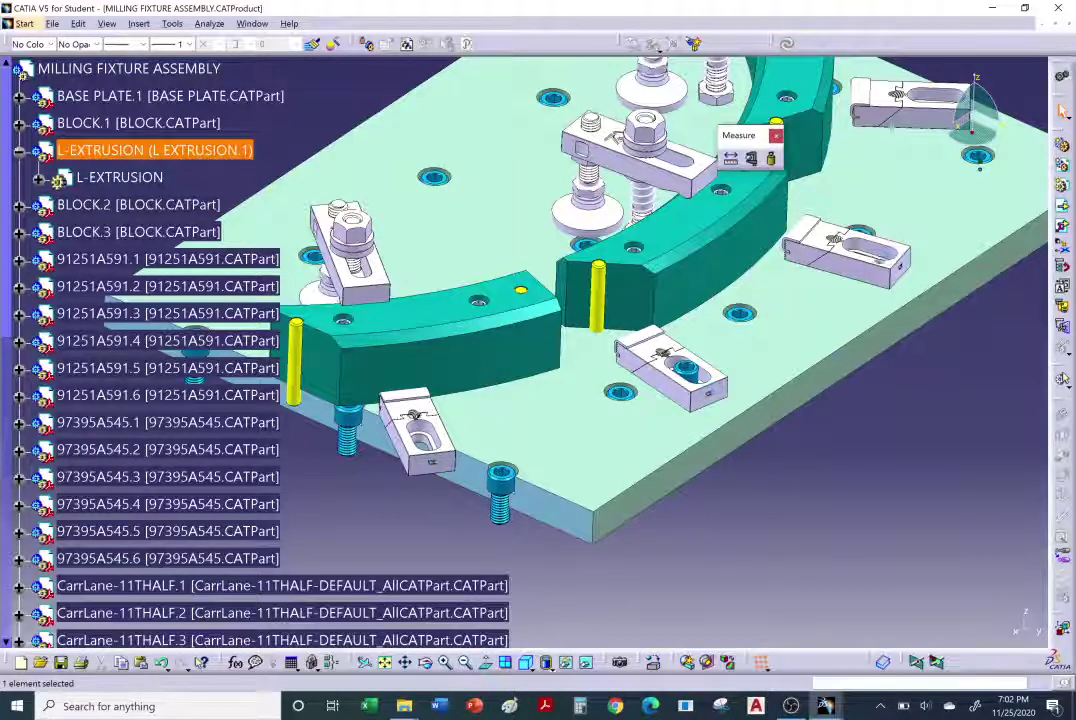
left_click(38, 177)
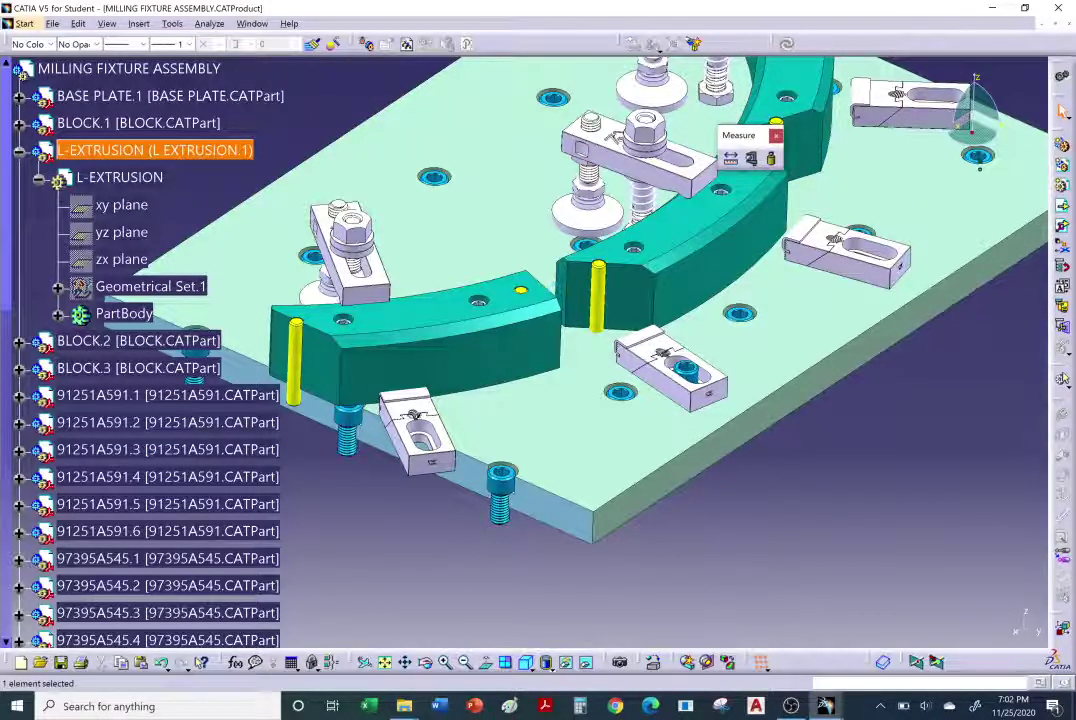
left_click(57, 313)
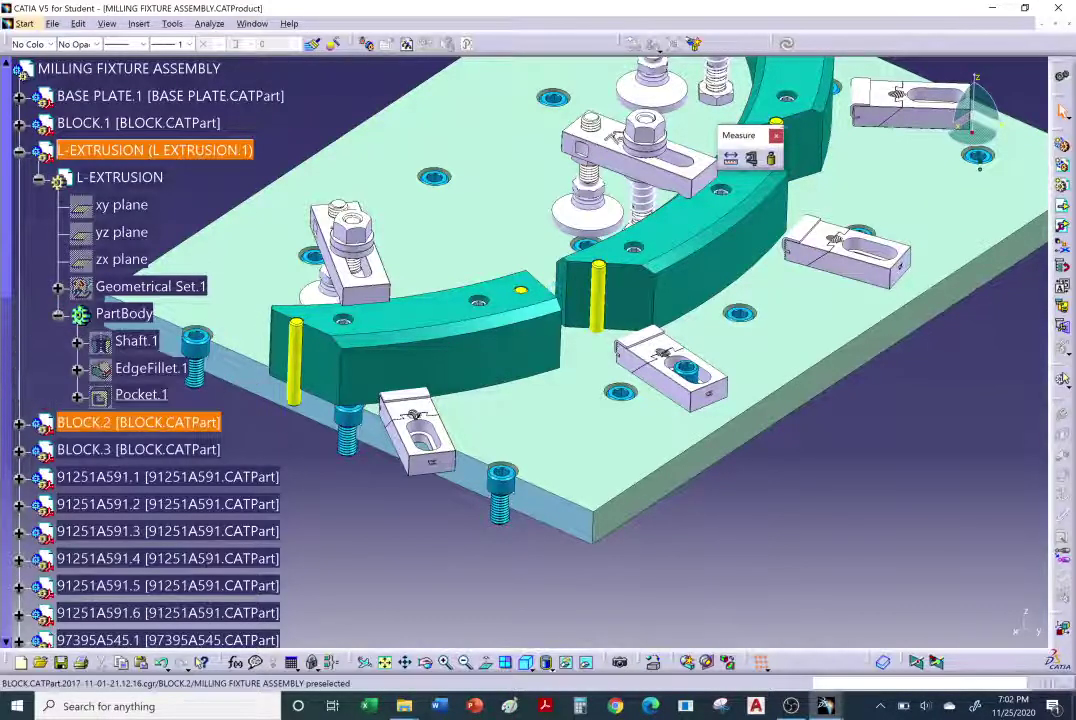
right_click(128, 341)
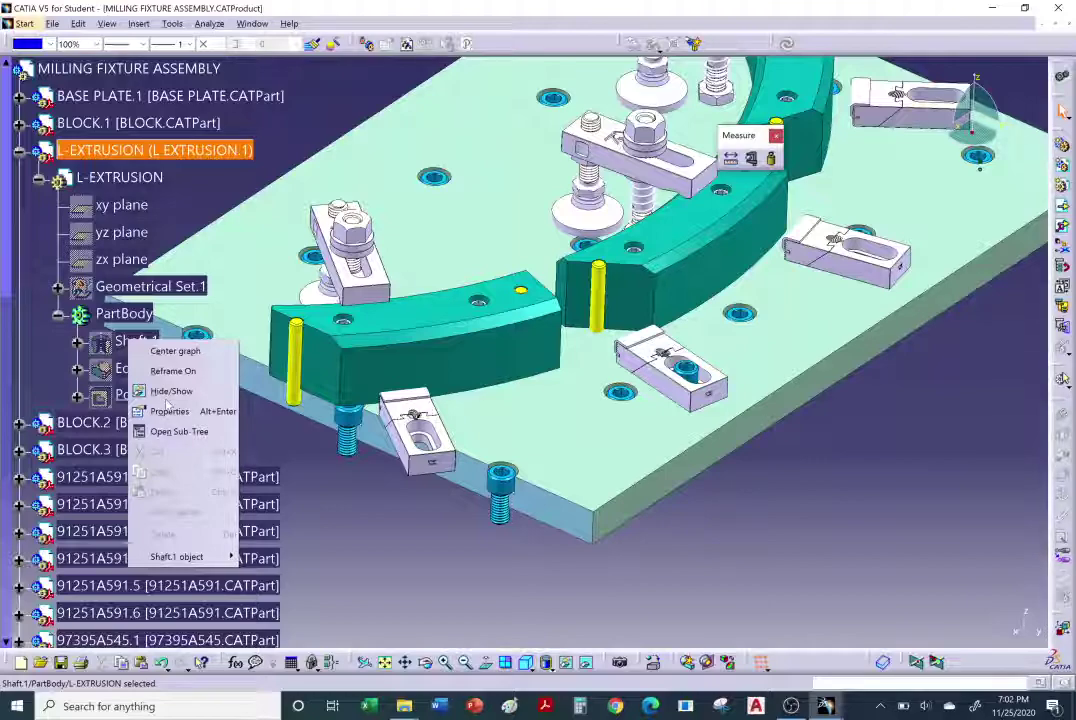
key("Escape")
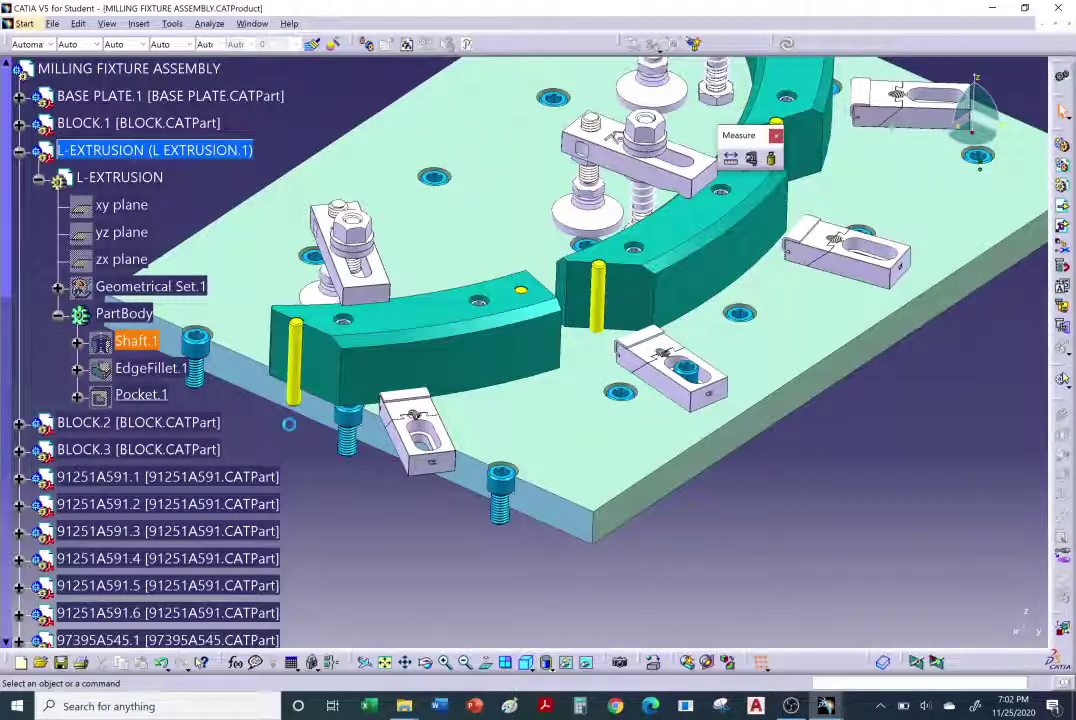
Examine the L extrusion in the fixture and centre the specification tree on the CarrLane-11THALF.3 clamp.
middle_click_drag(373, 360, 373, 360)
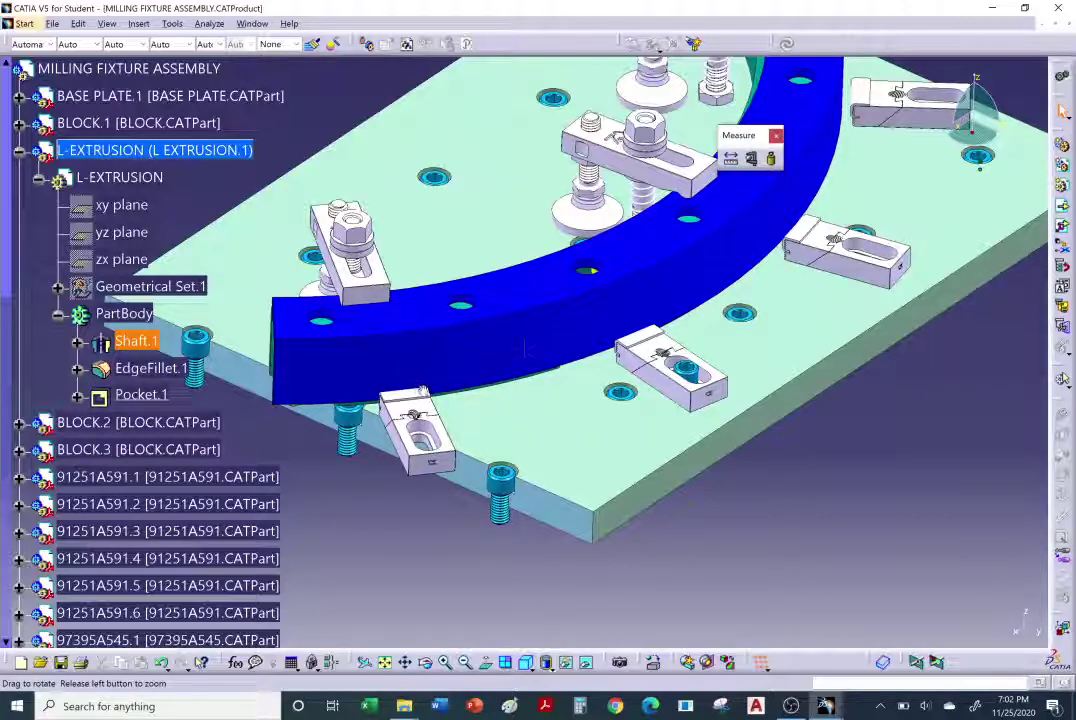
middle_click_drag(424, 391, 631, 439)
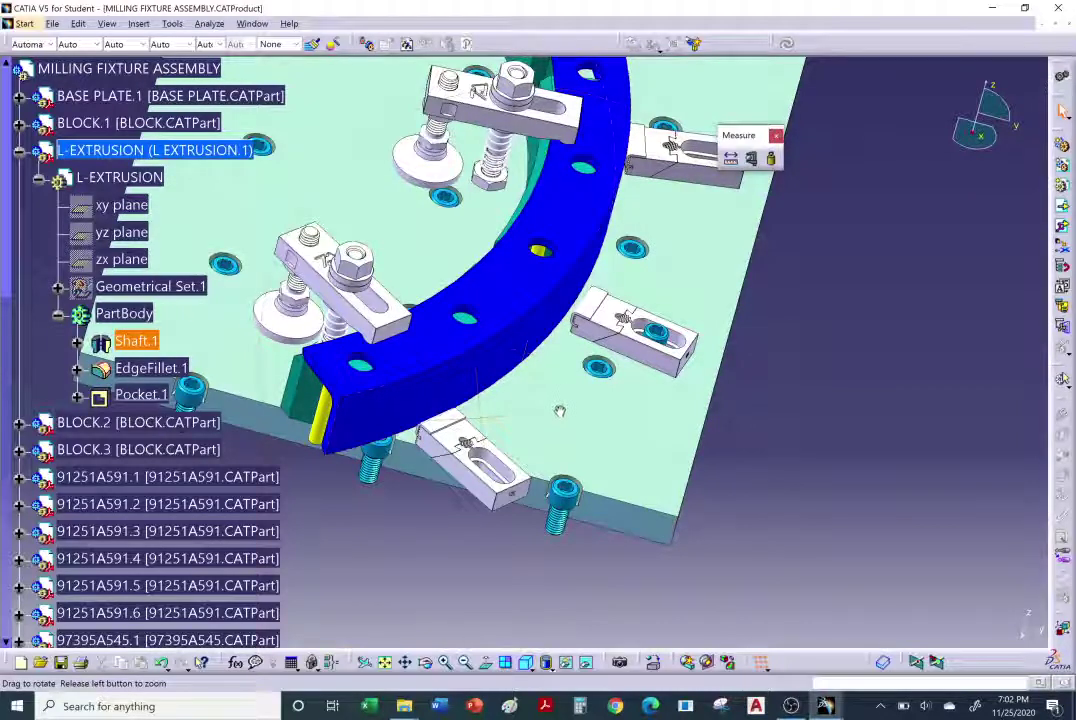
middle_click_drag(403, 390, 220, 393)
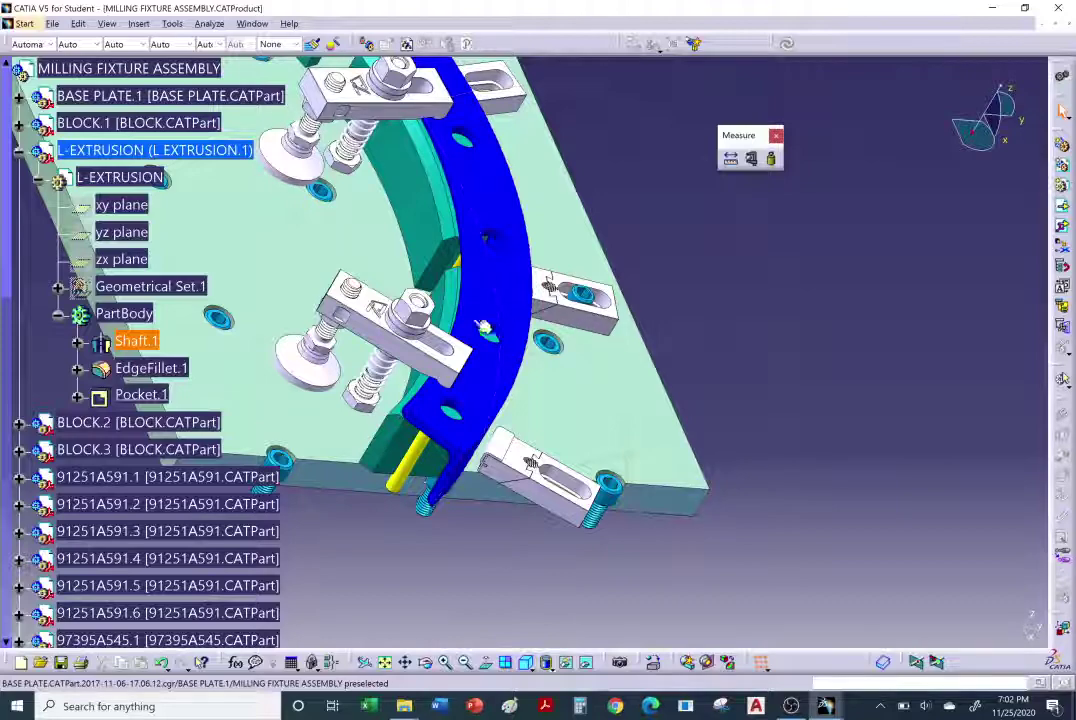
middle_click_drag(492, 325, 470, 328)
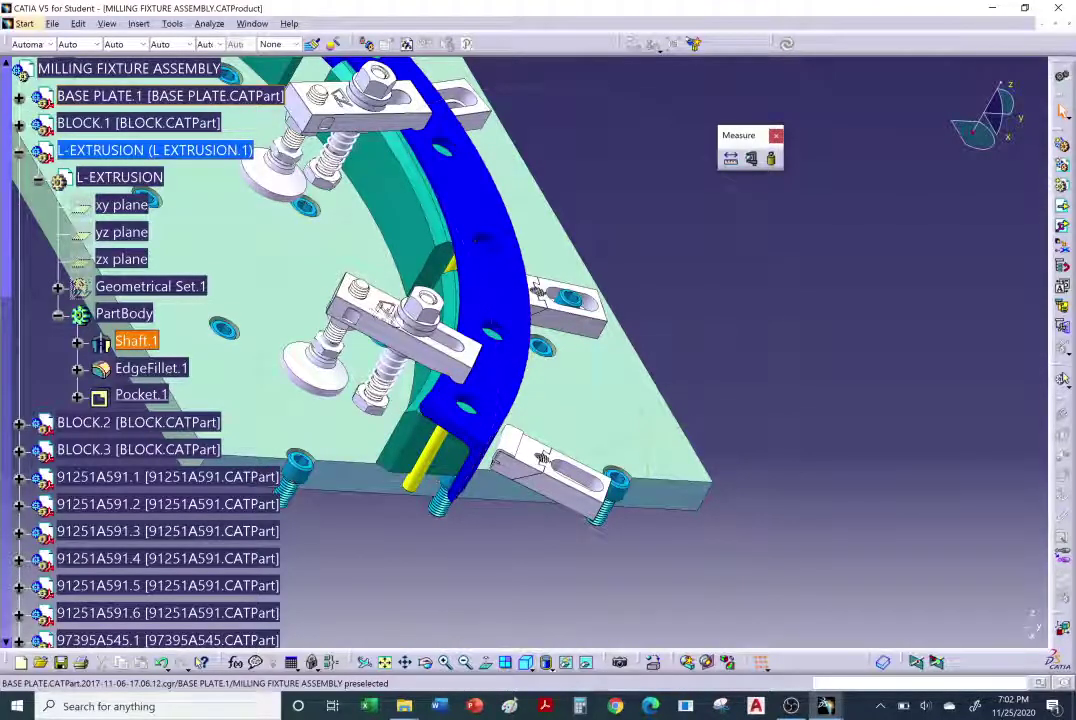
middle_click_drag(540, 457, 470, 390)
right_click(408, 326)
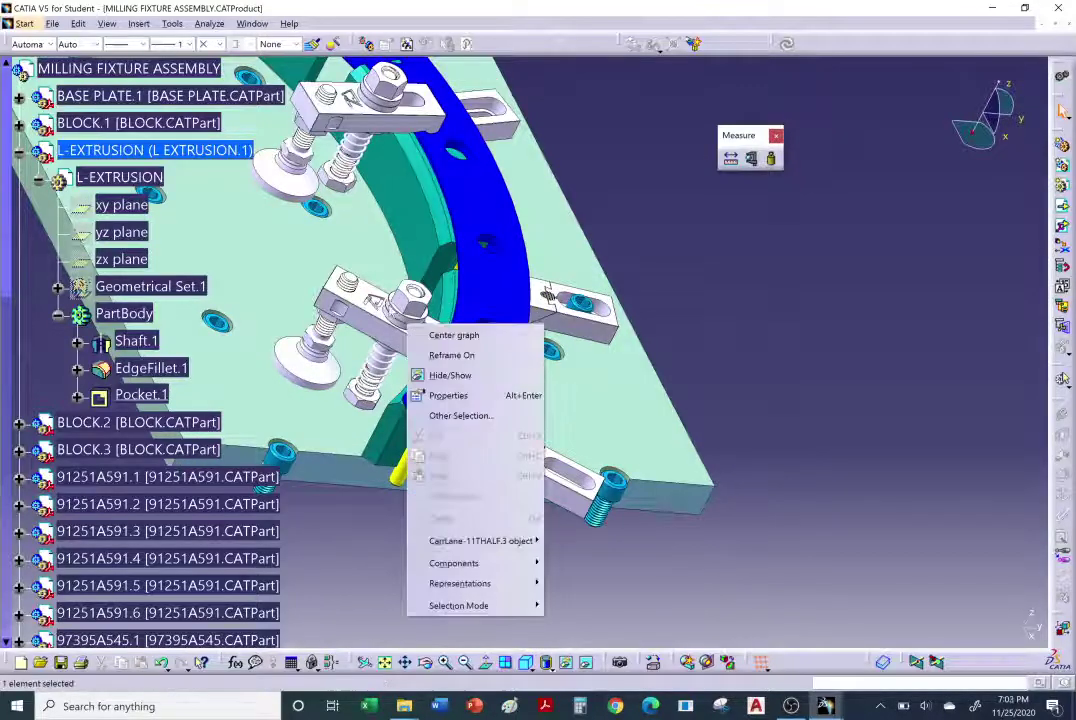
left_click(453, 335)
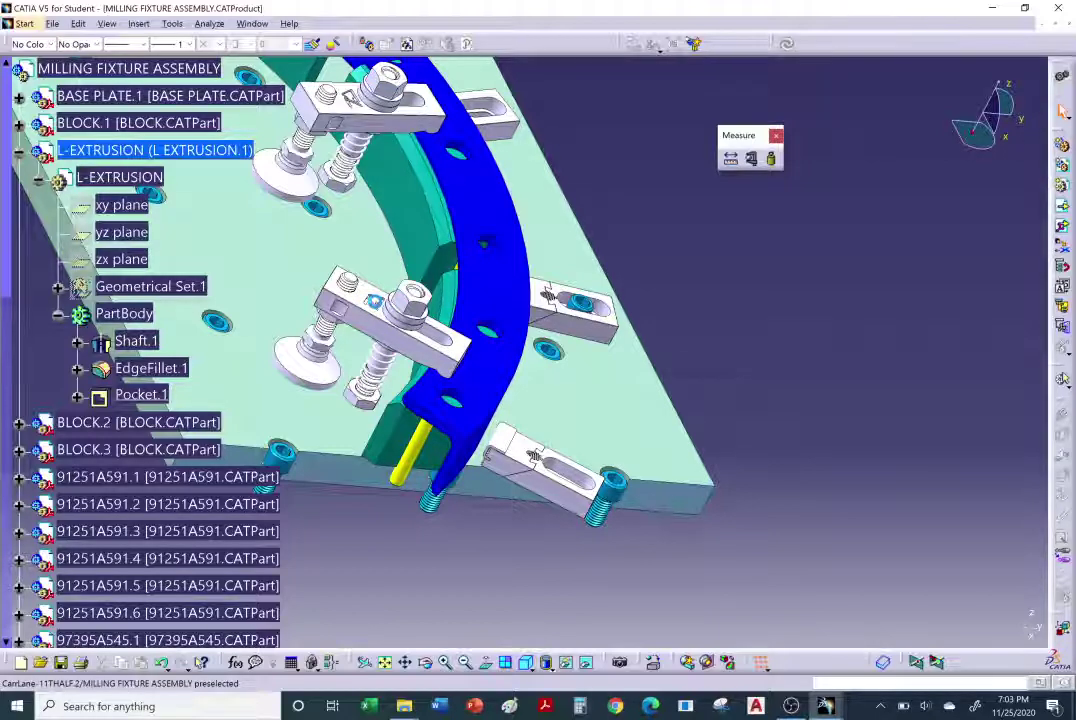
left_click(345, 290)
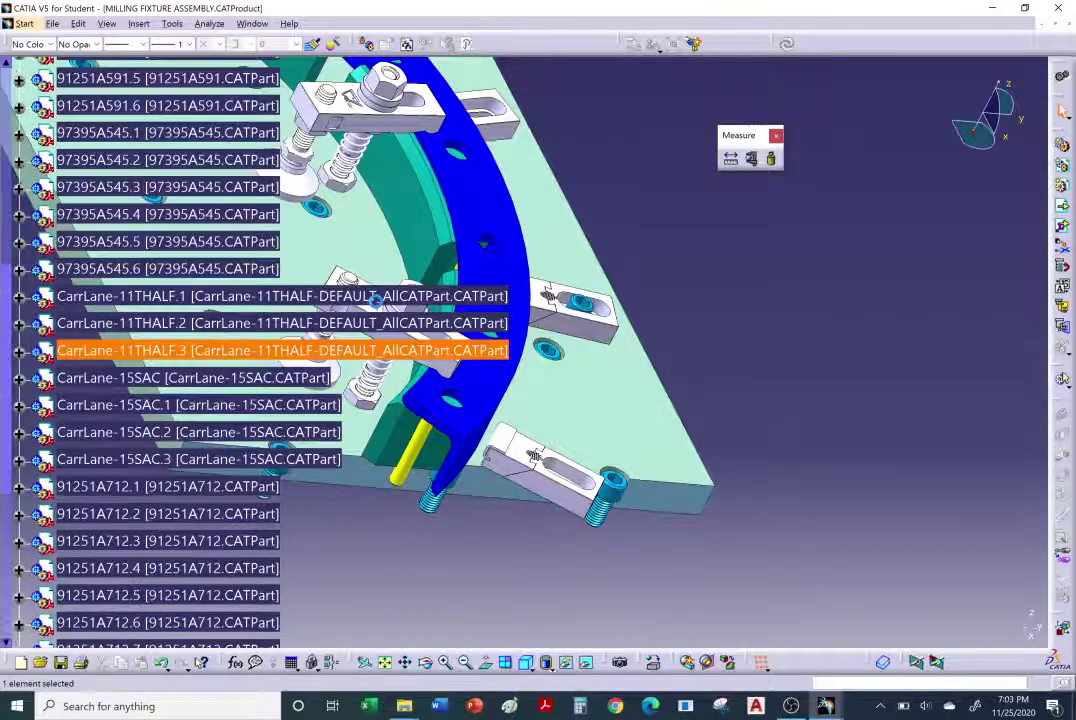
Expand the CarrLane-11THALF.3 component and its part to list the bodies it contains.
right_click(207, 351)
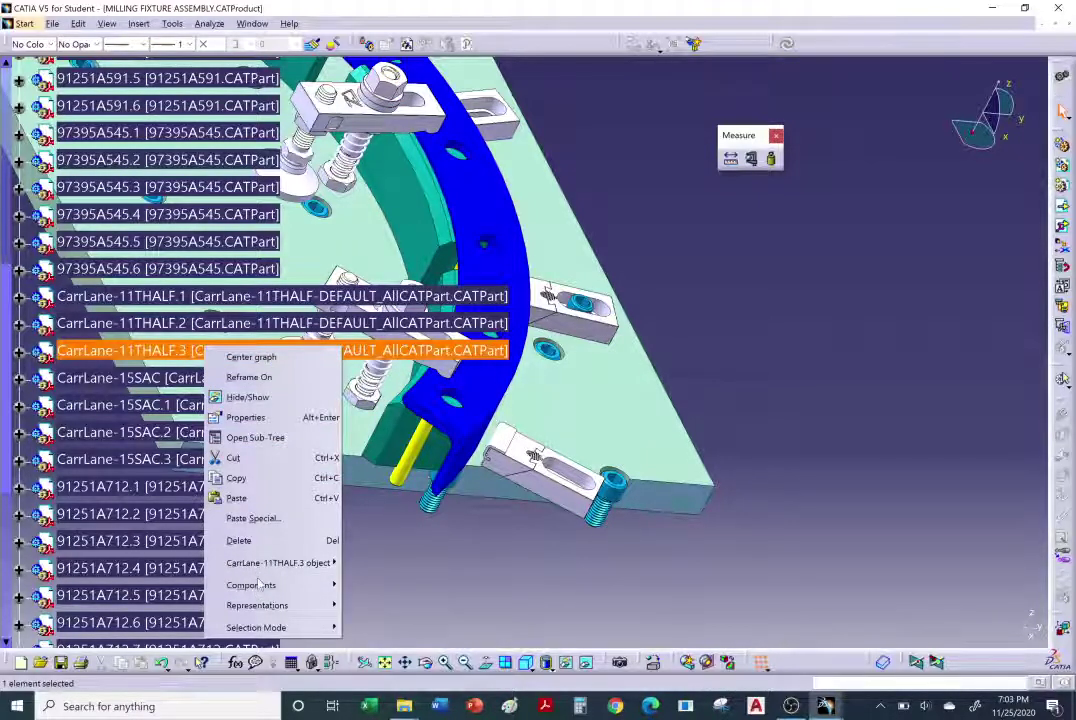
mouse_move(263, 568)
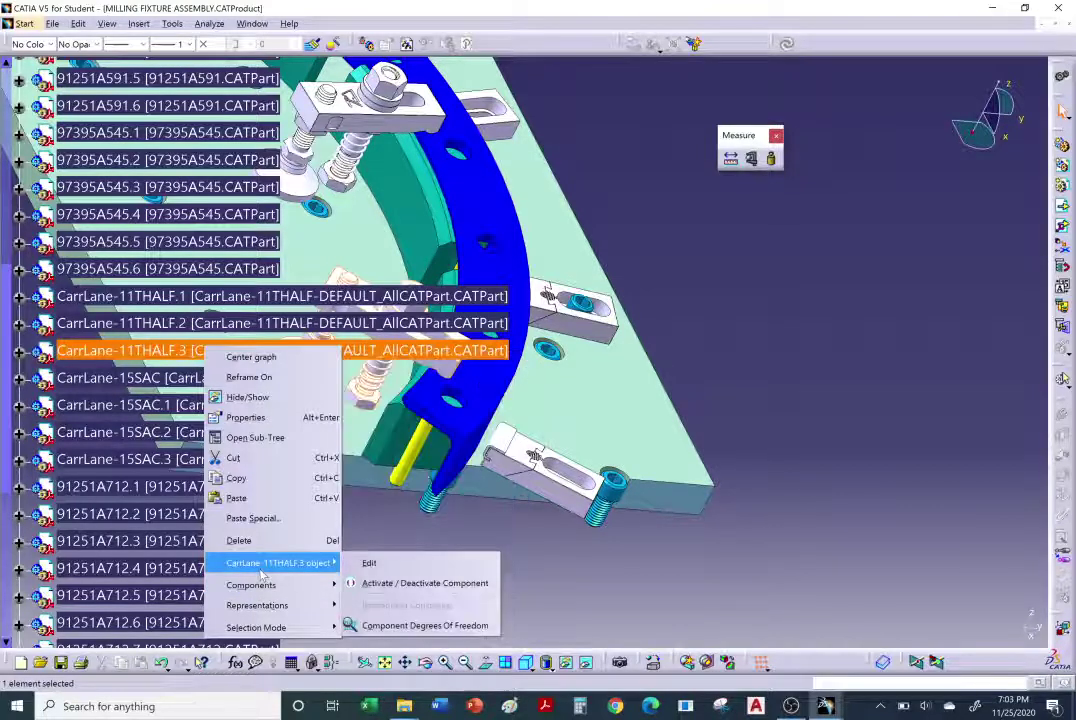
mouse_move(312, 594)
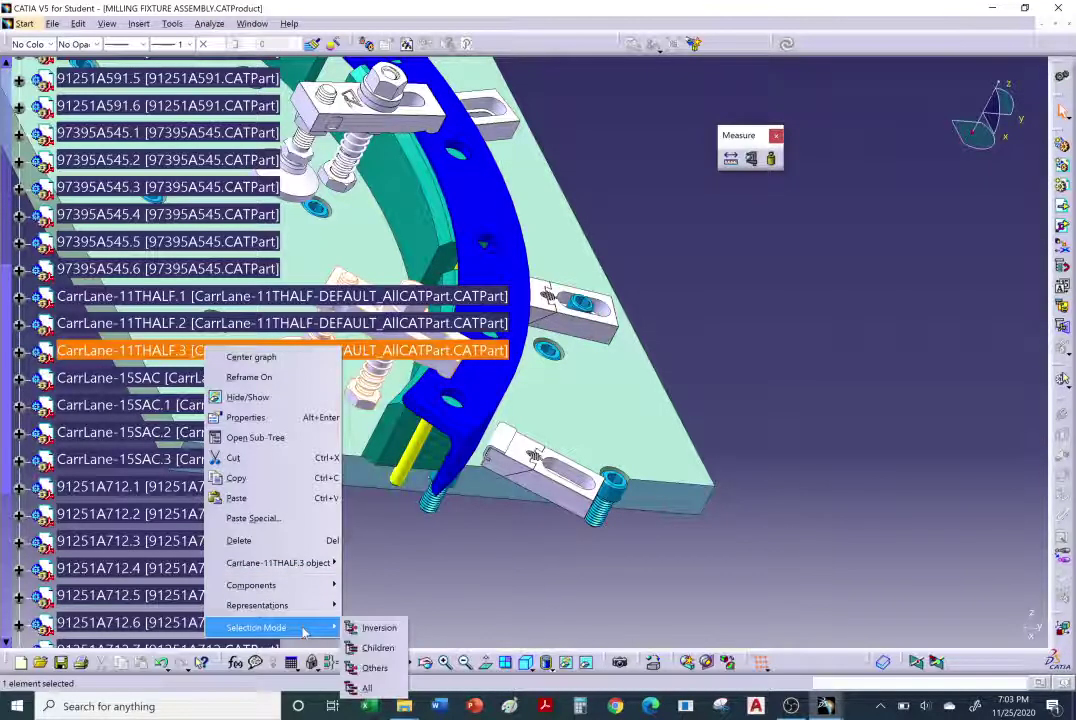
left_click(30, 352)
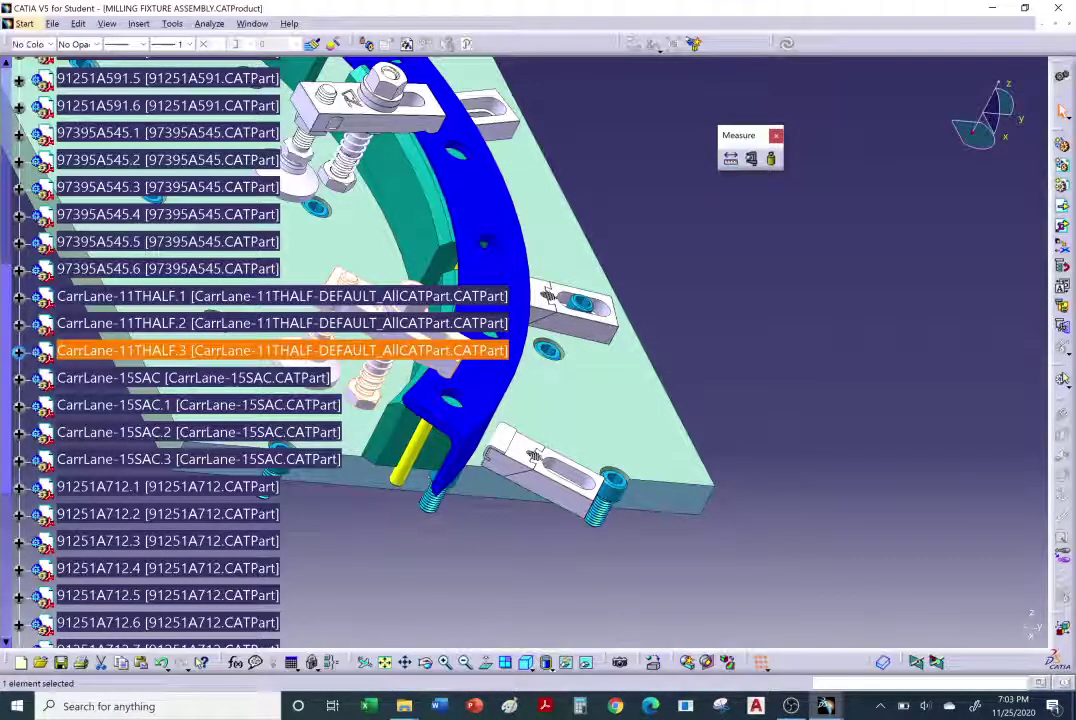
left_click(19, 351)
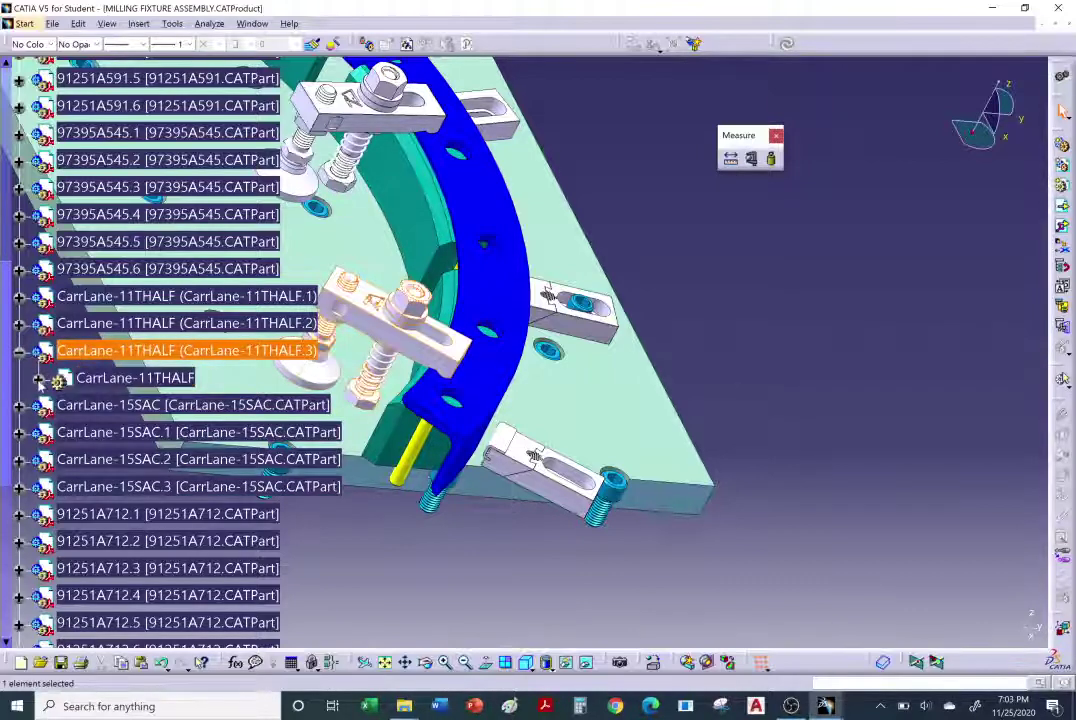
left_click(38, 379)
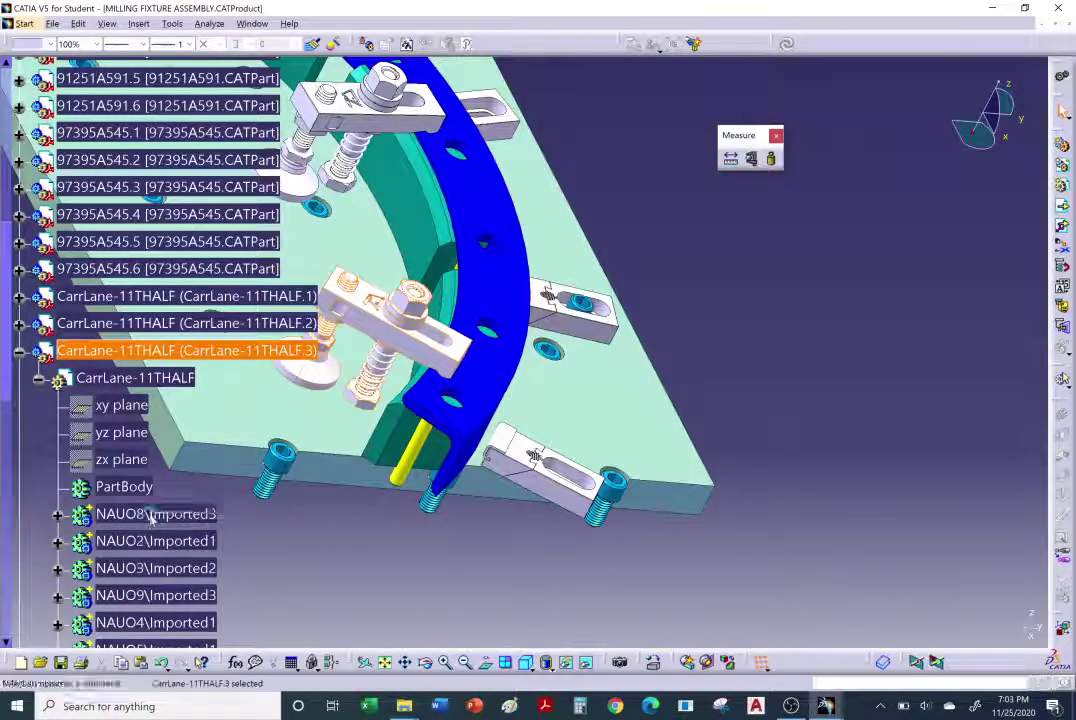
Open the CarrLane-11THALF part in its own window and orient the clamp upright to examine it.
right_click(151, 516)
mouse_move(230, 503)
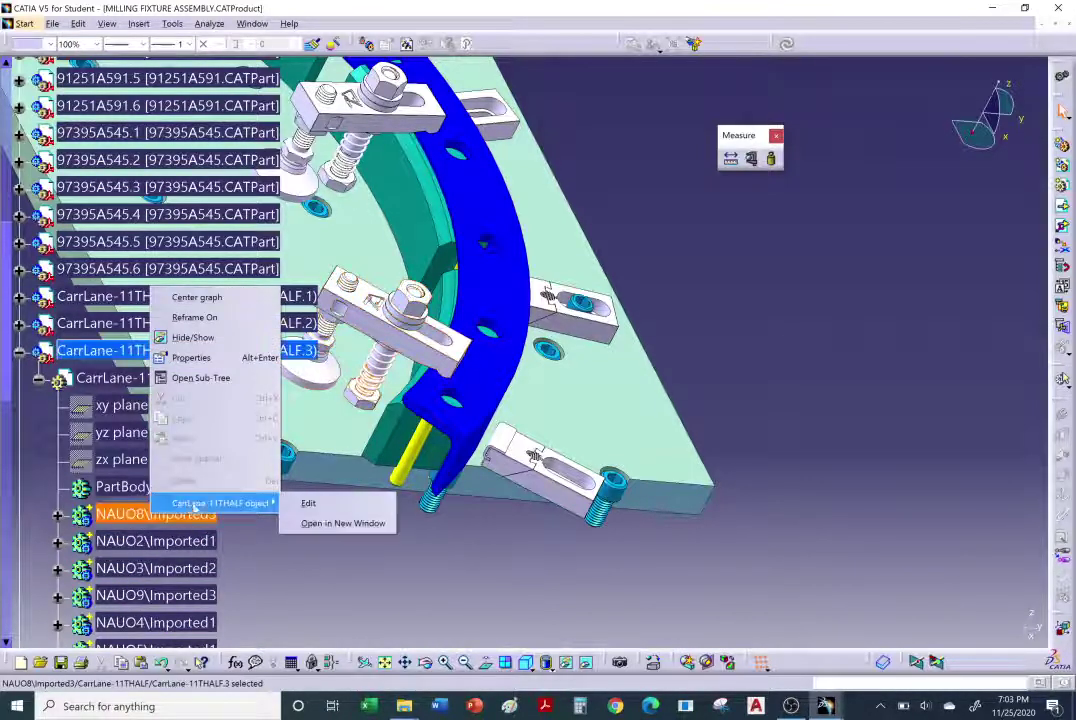
left_click(341, 523)
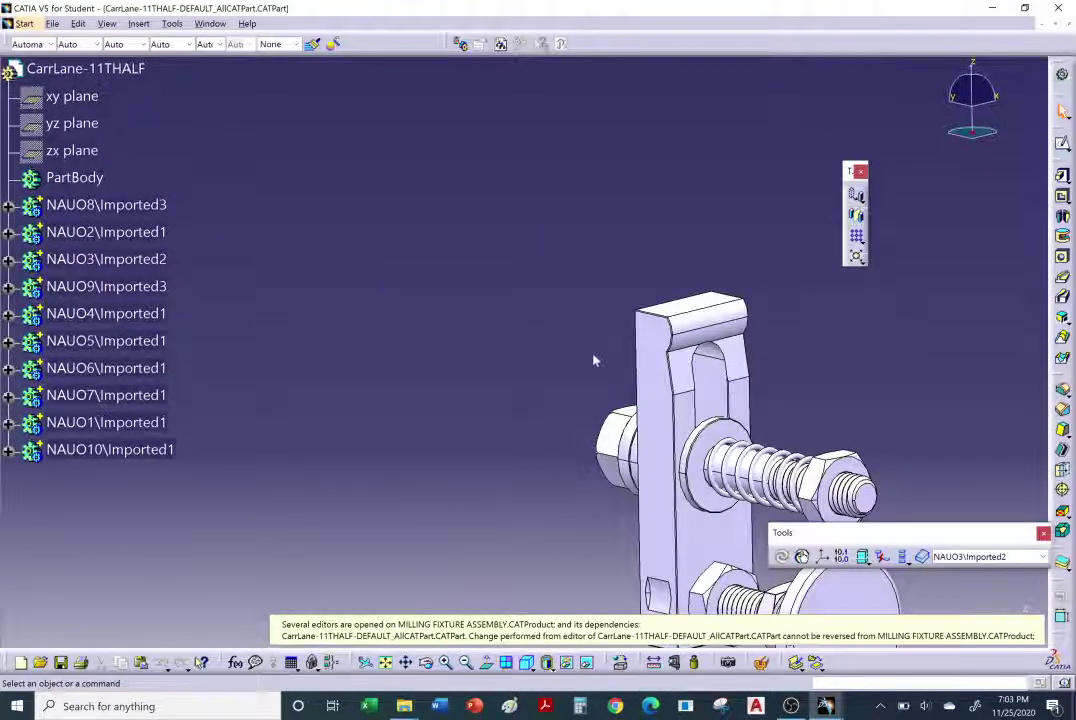
middle_click_drag(658, 357, 174, 121)
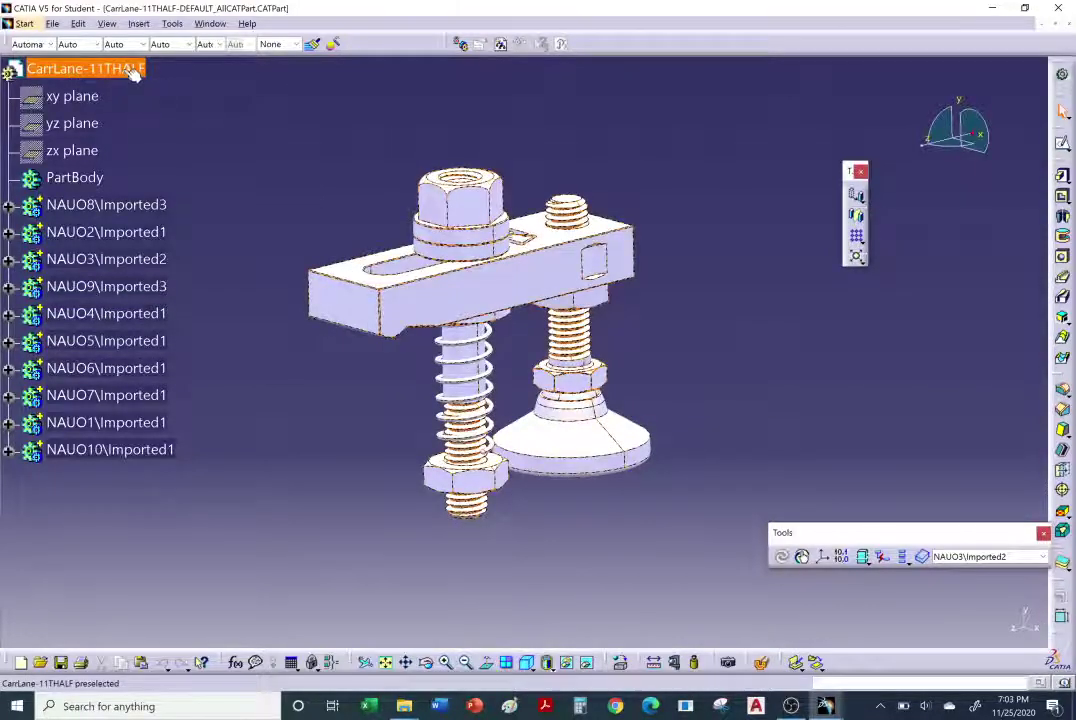
middle_click_drag(488, 396, 473, 356)
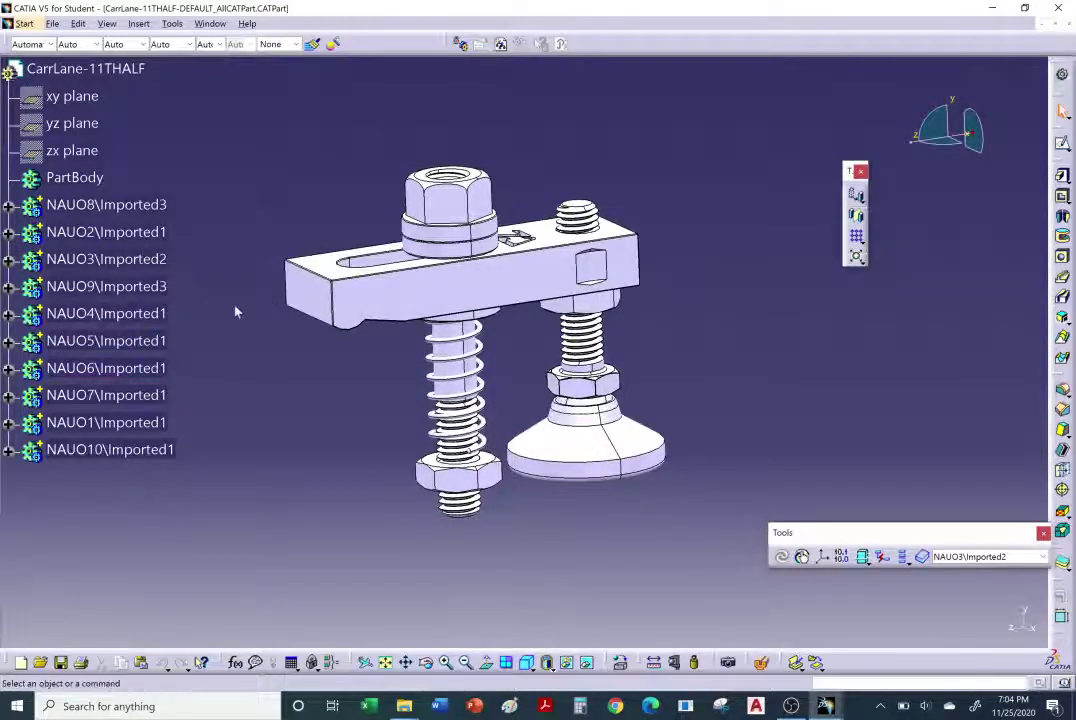
Expand the NAUO8\Imported3 and NAUO2\Imported1 bodies and deactivate Translate.1 on the threaded stud.
left_click(8, 205)
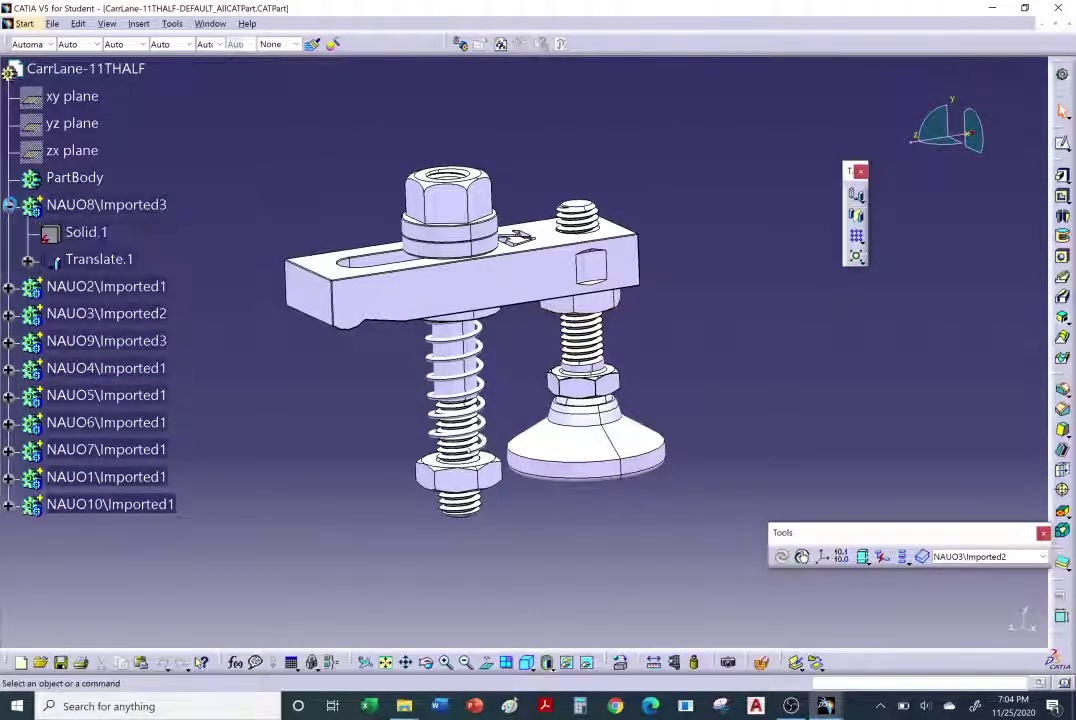
left_click(8, 287)
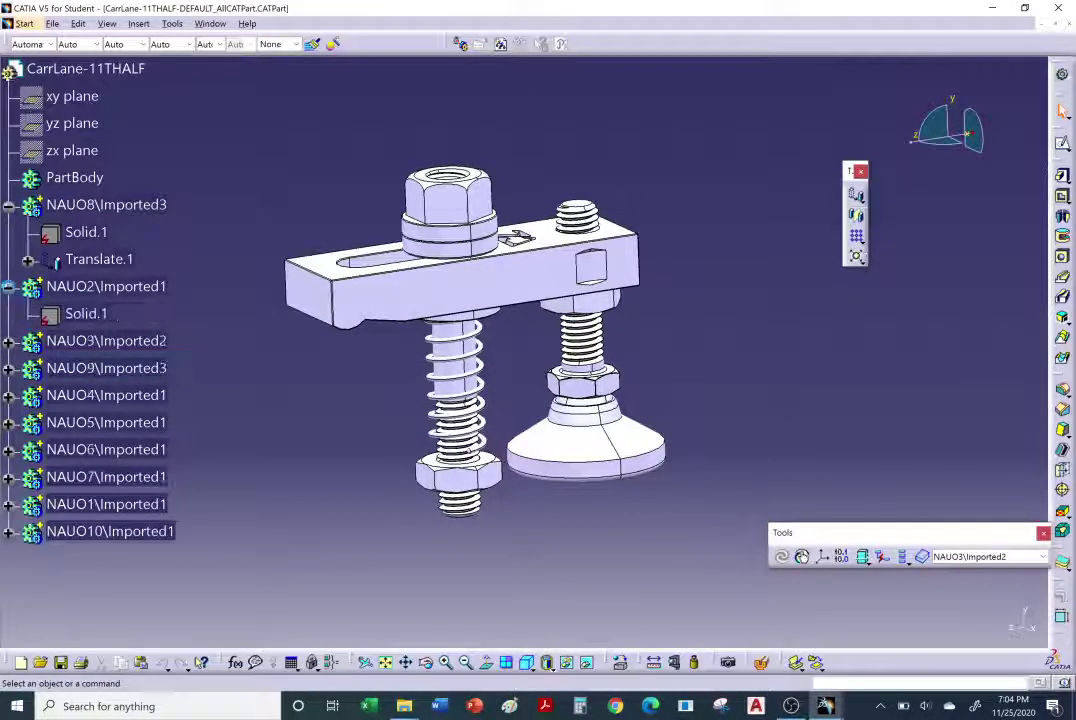
left_click(128, 260)
right_click(128, 260)
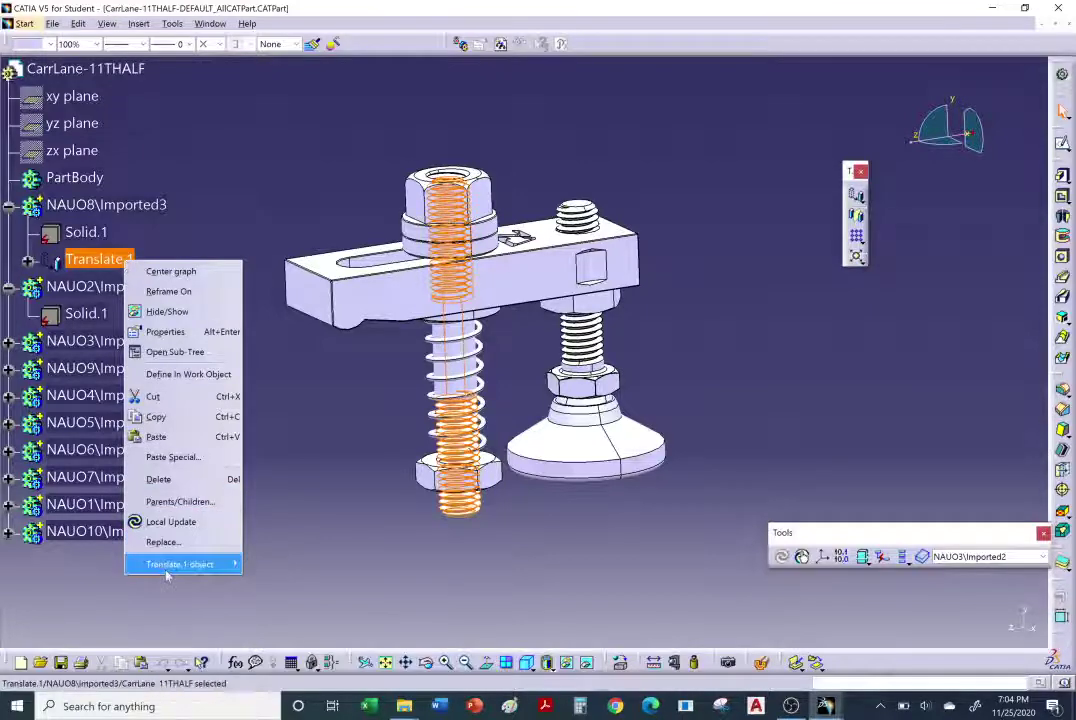
mouse_move(185, 564)
left_click(290, 587)
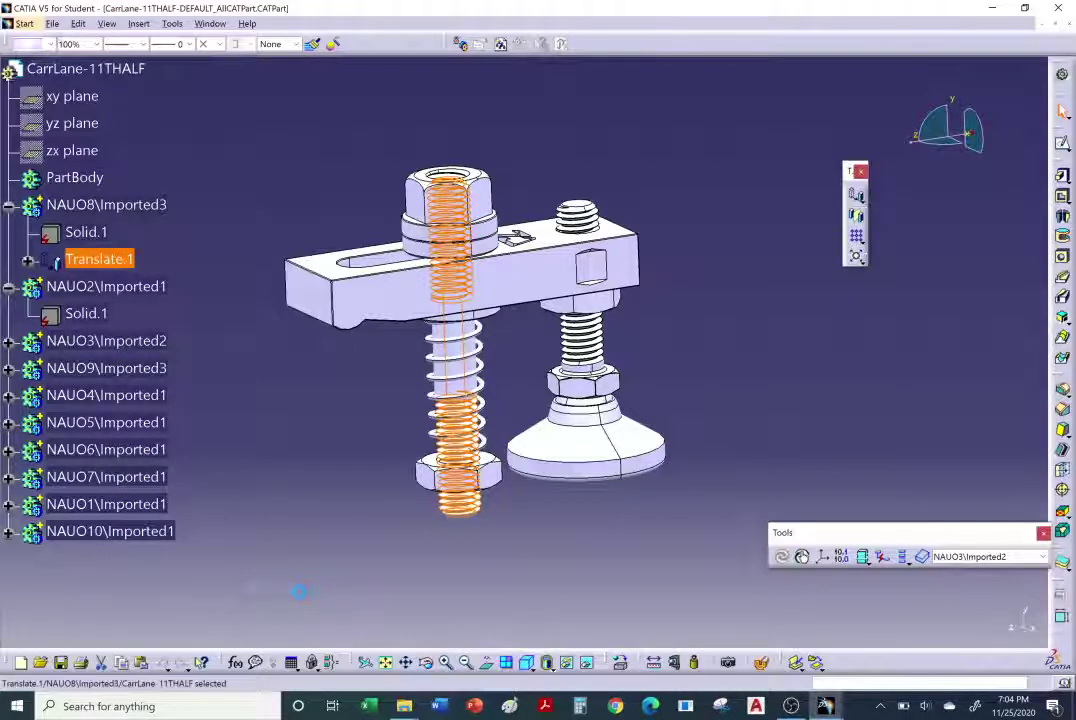
Reactivate Translate.1 in the NAUO8\Imported3 body and examine the stud's position in the clamp.
middle_click_drag(437, 514, 166, 289)
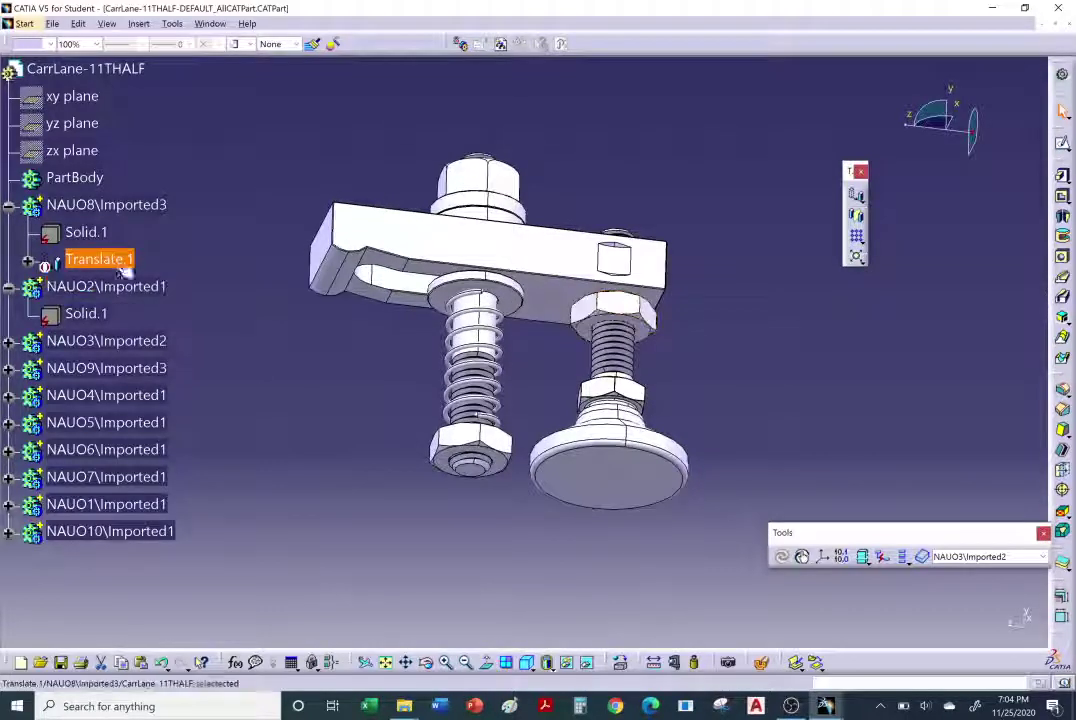
right_click(117, 262)
mouse_move(181, 578)
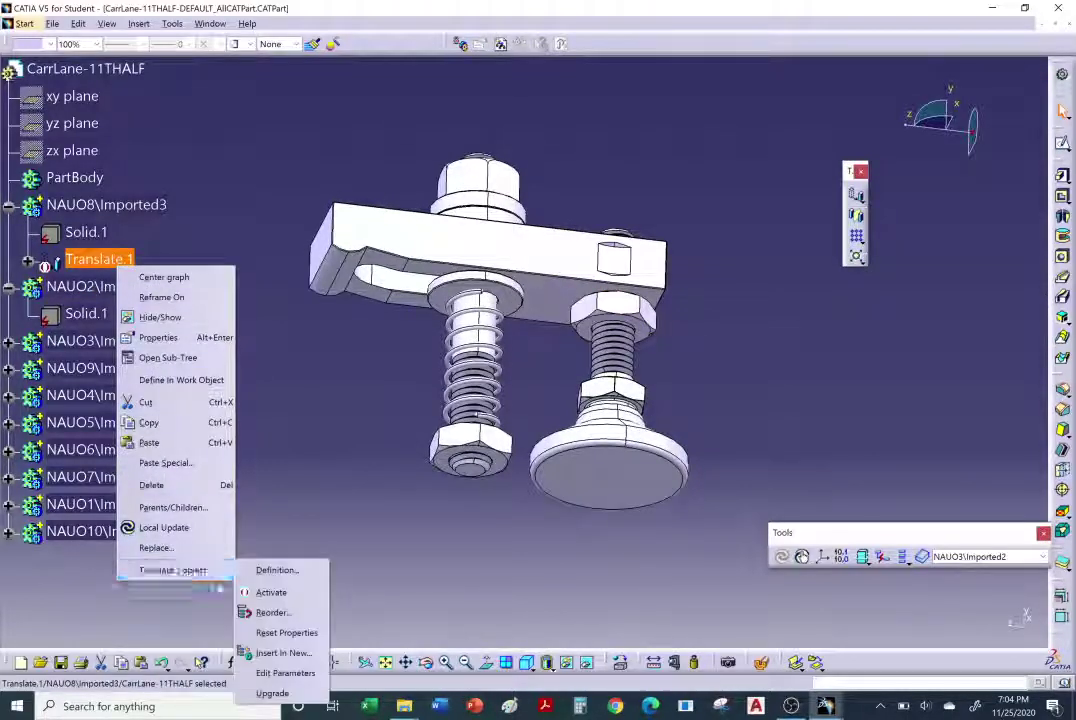
left_click(268, 592)
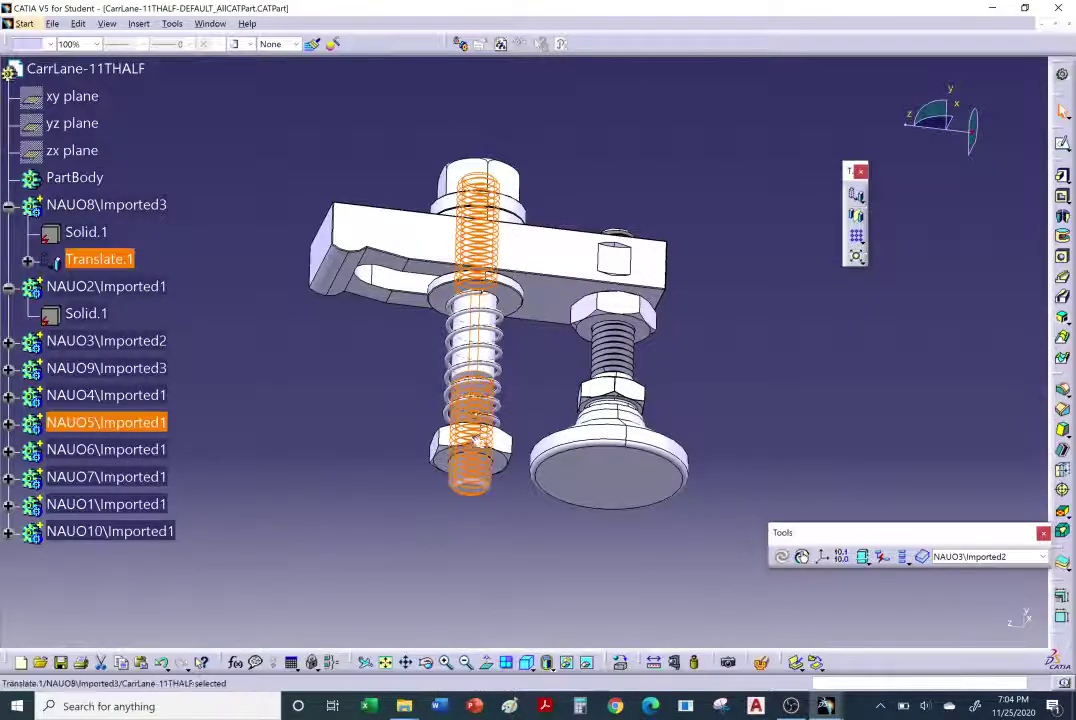
middle_click_drag(462, 368, 605, 200)
middle_click_drag(500, 380, 263, 301)
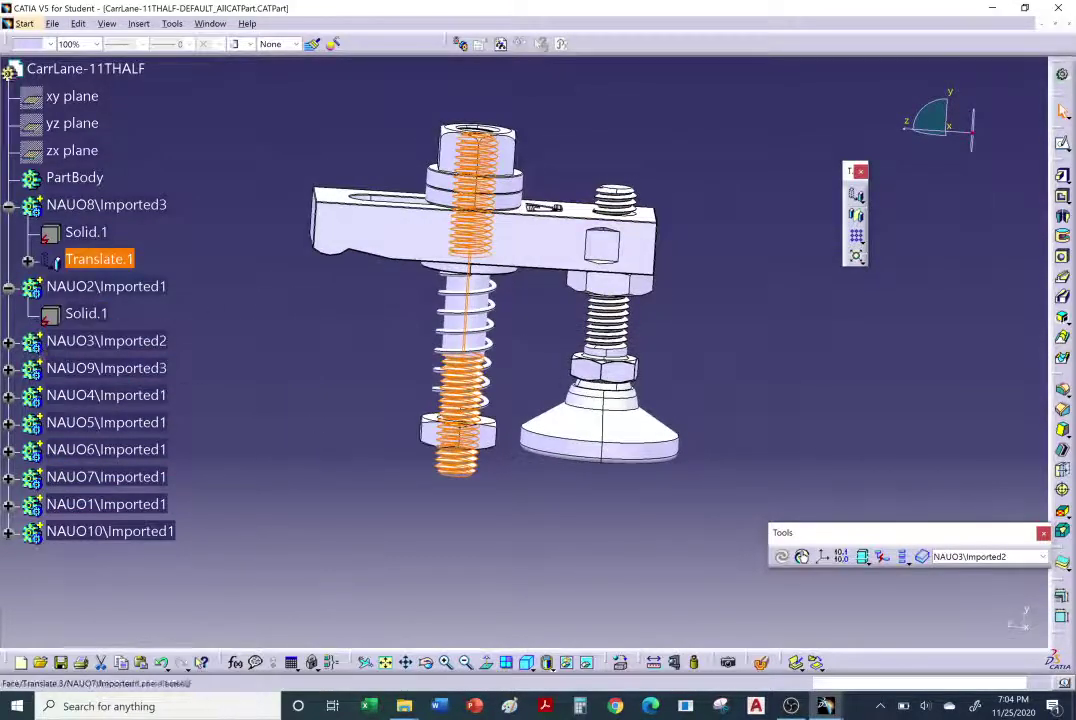
Expand the NAUO7\Imported1 swivel foot body, then deactivate and reactivate its Translate.3.
left_click(8, 477)
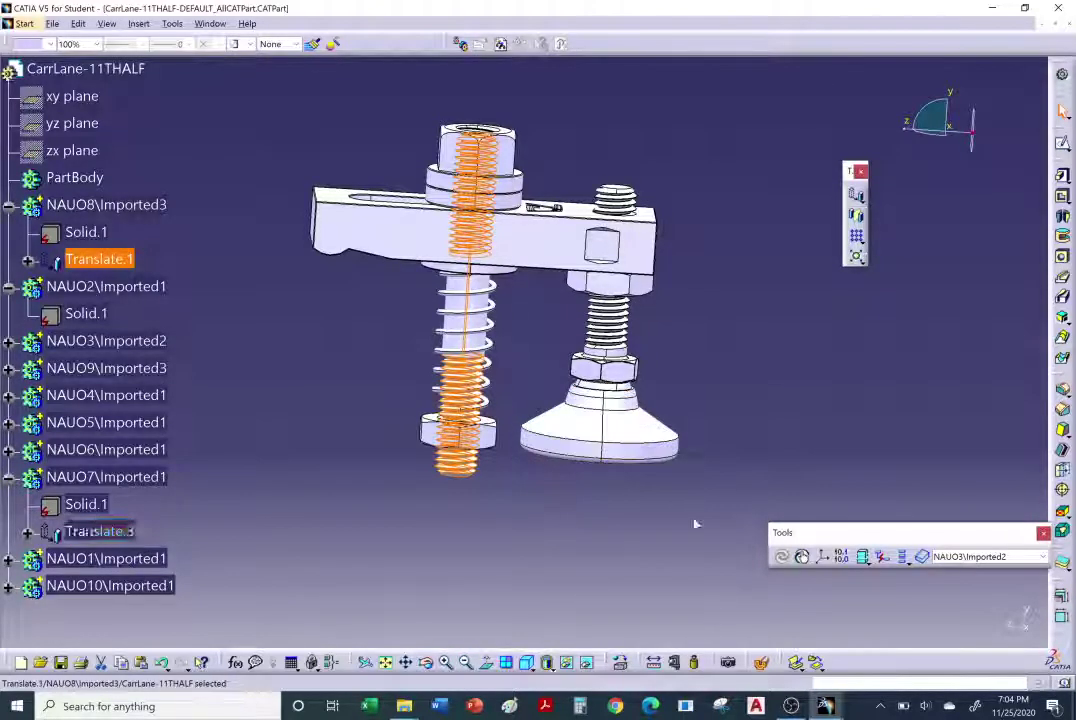
right_click(126, 536)
mouse_move(139, 527)
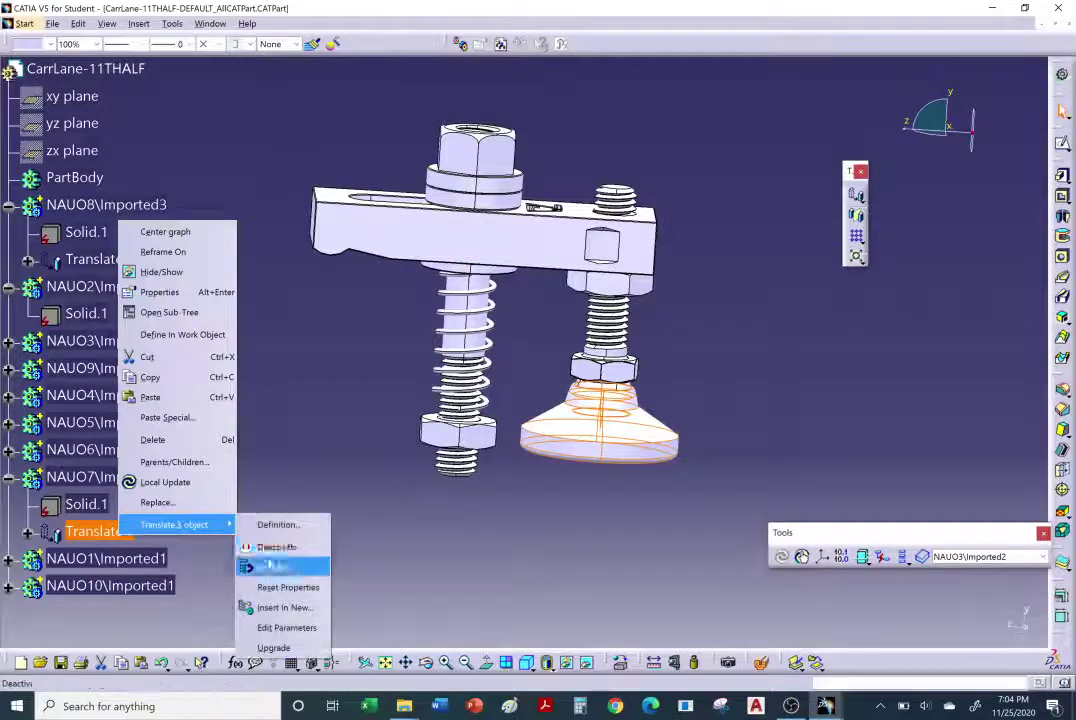
left_click(266, 547)
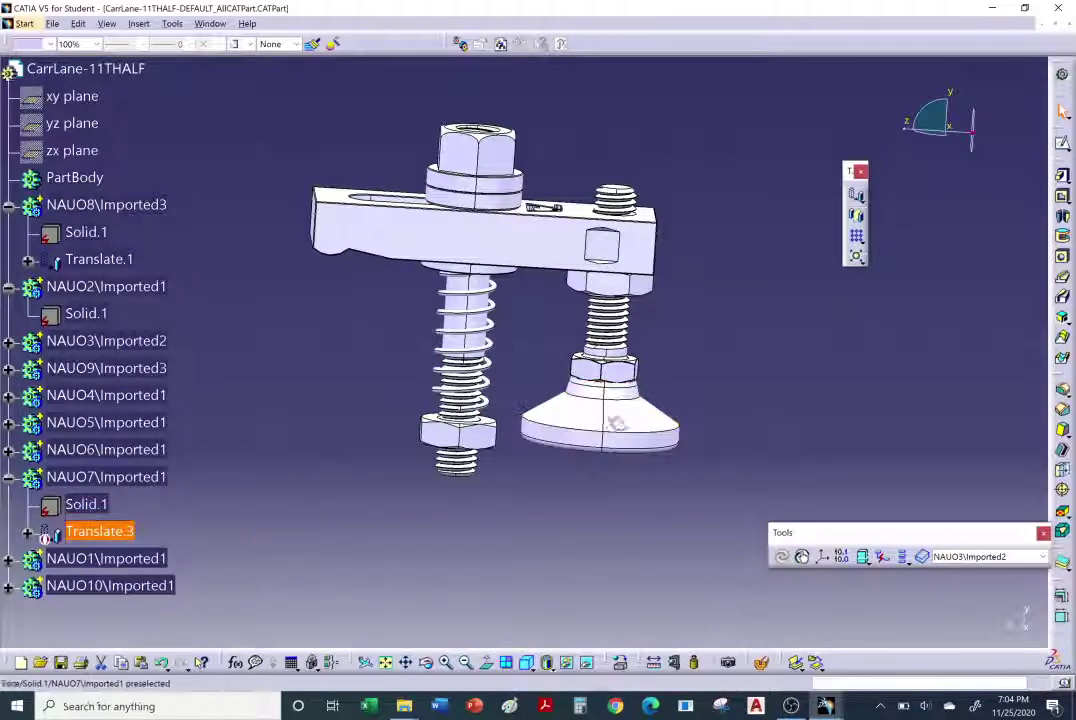
right_click(135, 537)
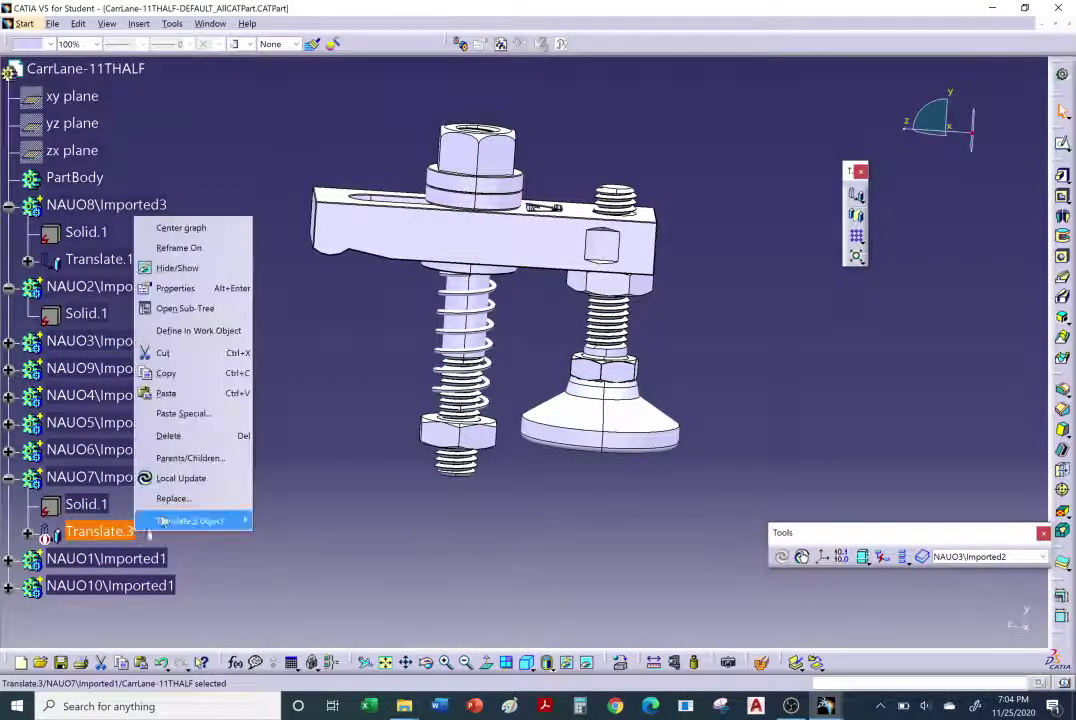
mouse_move(200, 518)
left_click(285, 543)
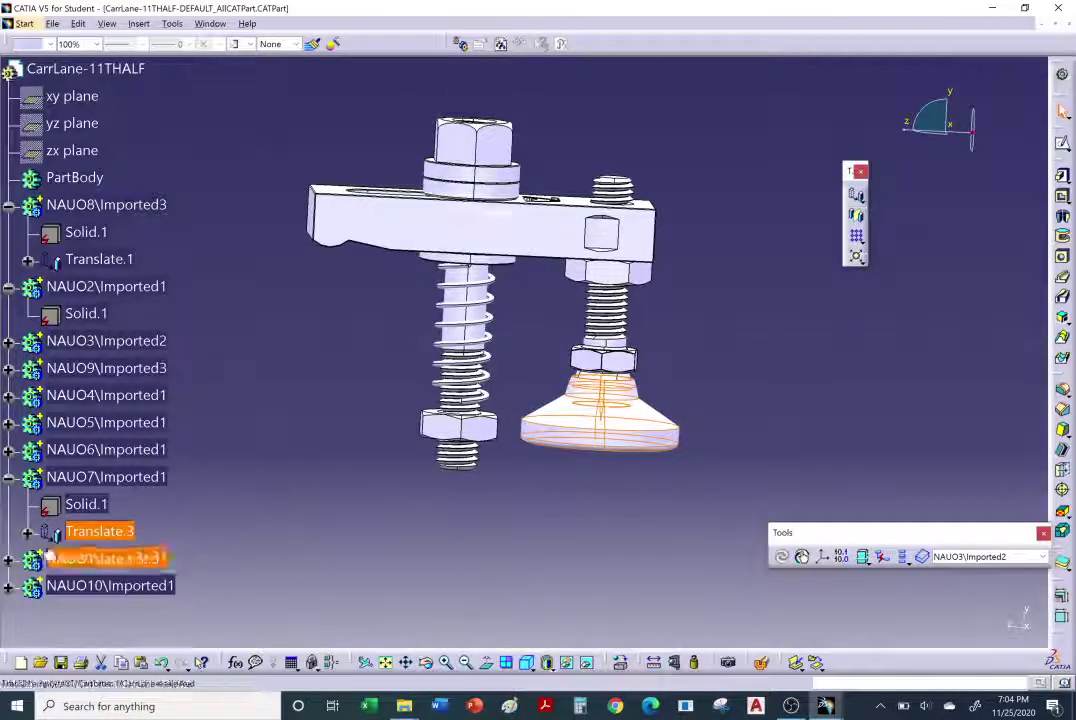
Set the Translate.3 distance of the swivel foot body to -2.125 in along the zx plane direction.
left_click(28, 531)
double_click(110, 533)
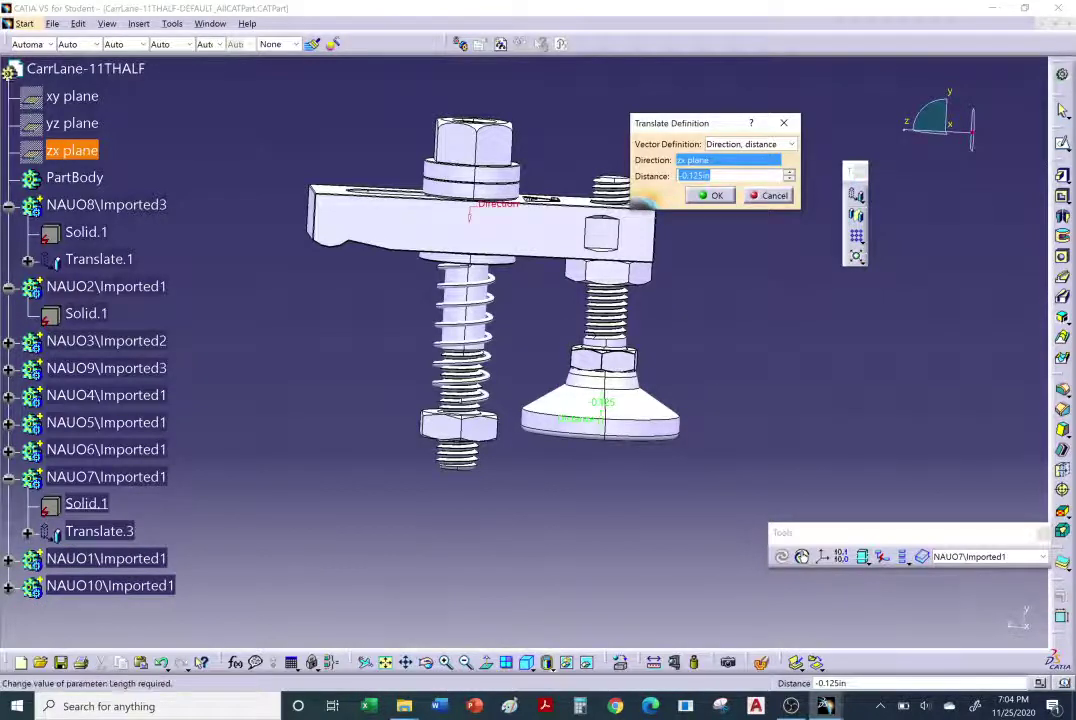
left_click(789, 179)
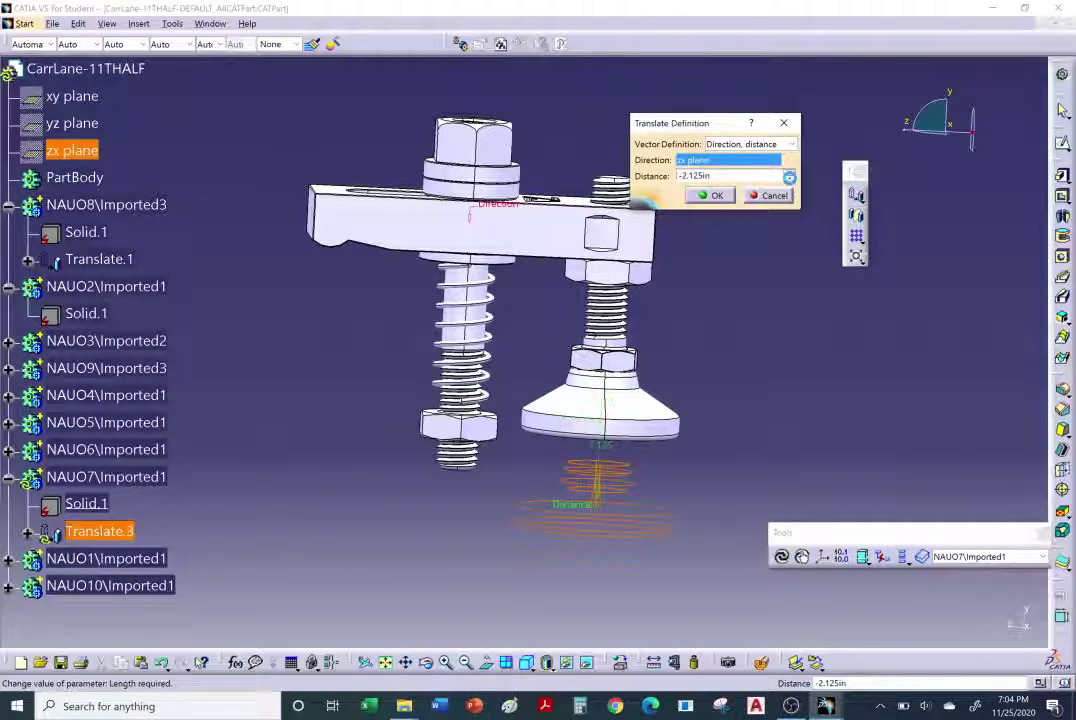
left_click(710, 195)
middle_click_drag(667, 364, 622, 381)
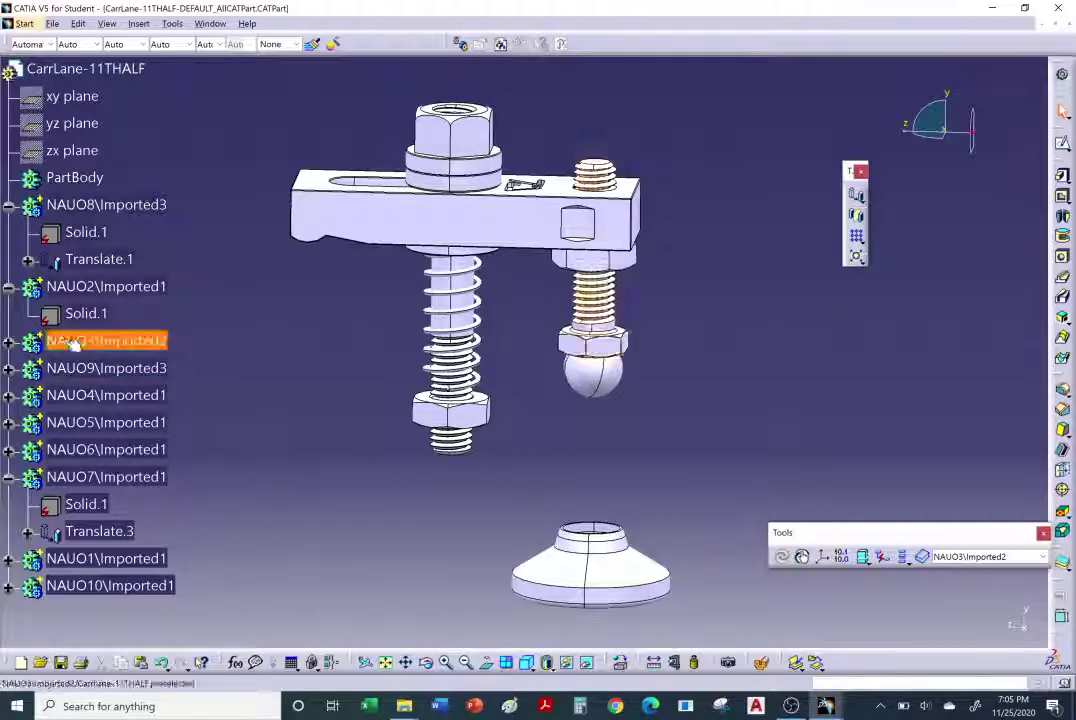
Expand the NAUO3\Imported2 body and set the swivel foot's Translate.3 distance back to -0.125 in.
left_click(8, 341)
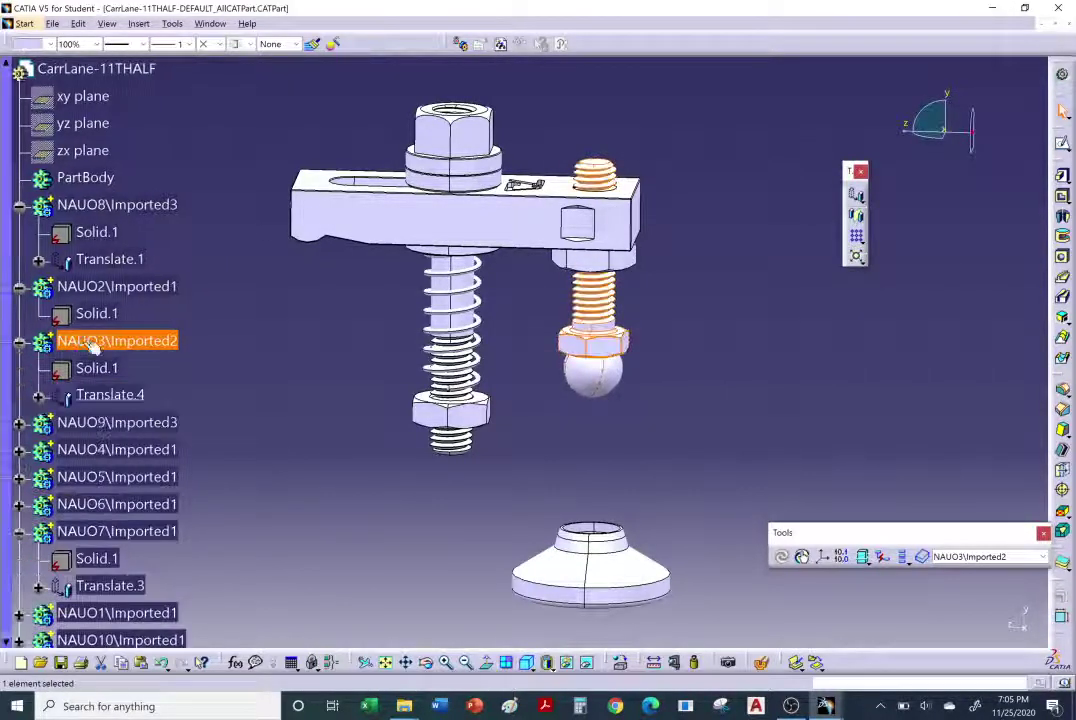
left_click(168, 343)
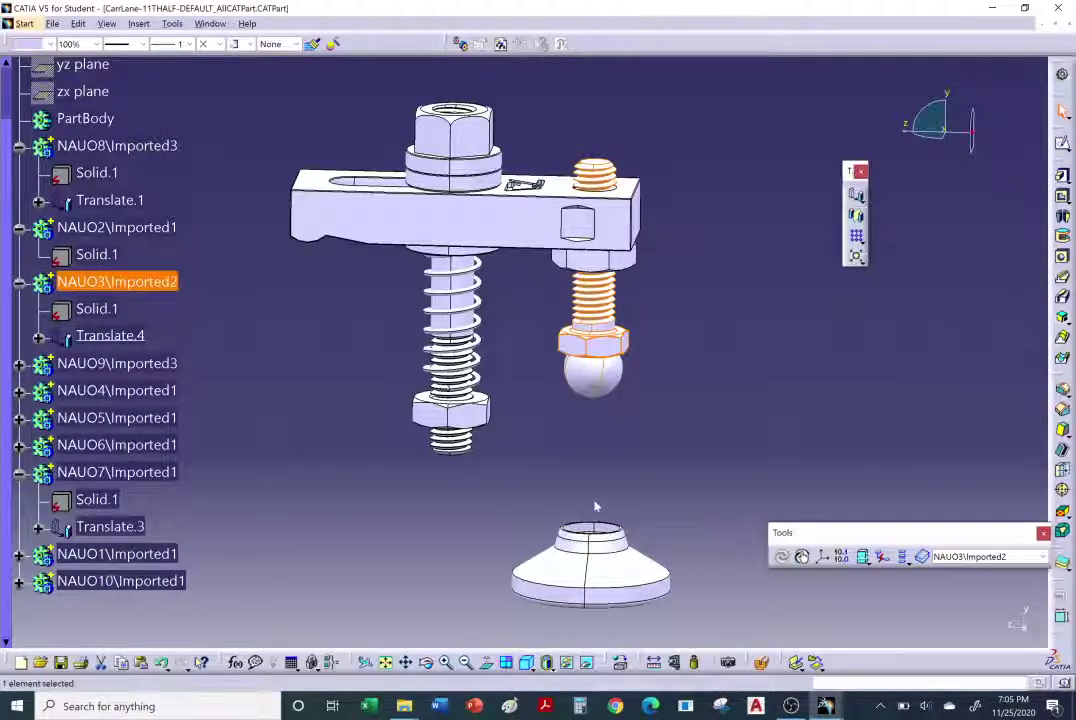
double_click(128, 524)
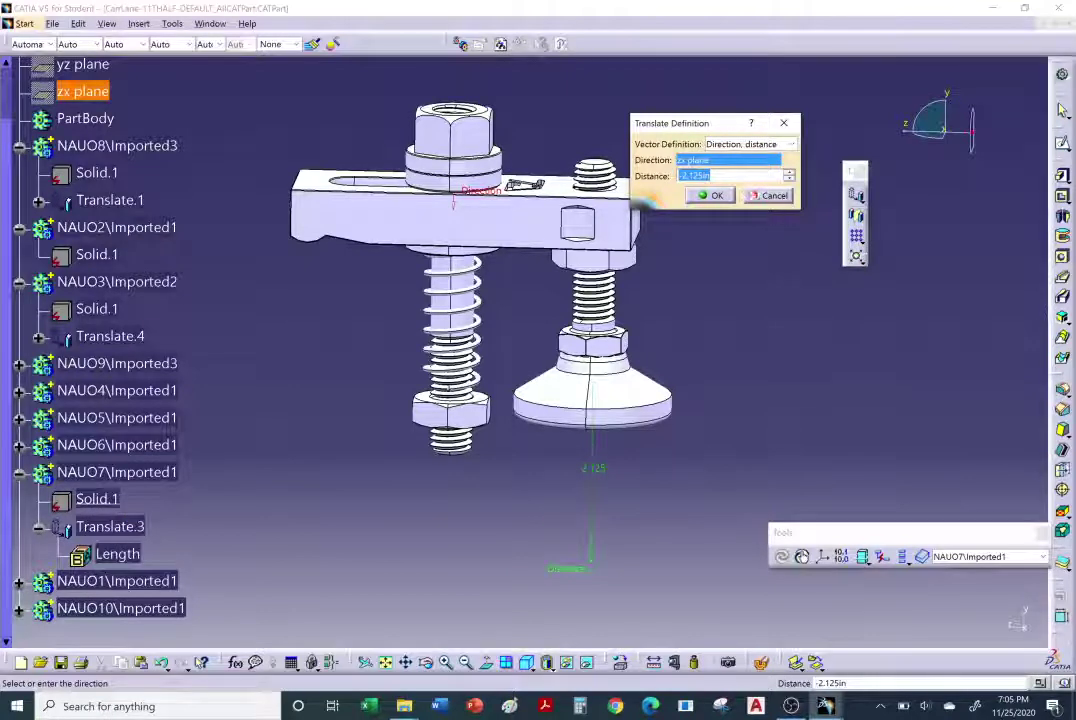
left_click(787, 177)
left_click(788, 172)
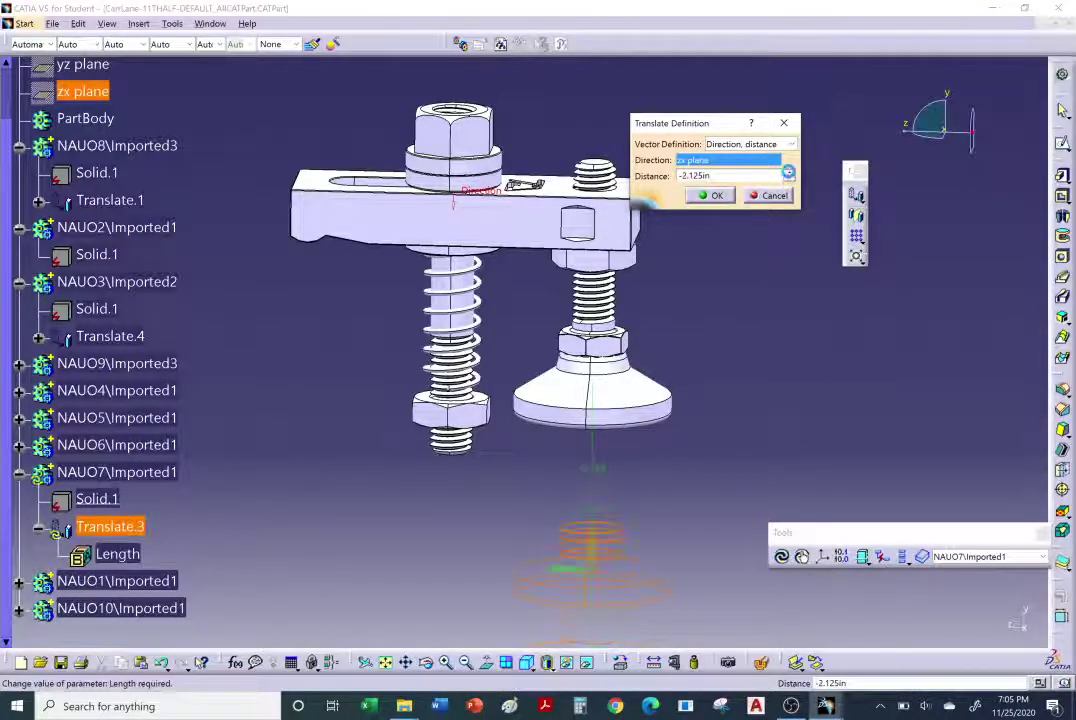
left_click(712, 195)
Centre the tree on the NAUO10\Imported1 nut body under the spring and set its Translate.2 distance to -2.125 in.
middle_click_drag(692, 283, 469, 271)
middle_click_drag(490, 360, 470, 340)
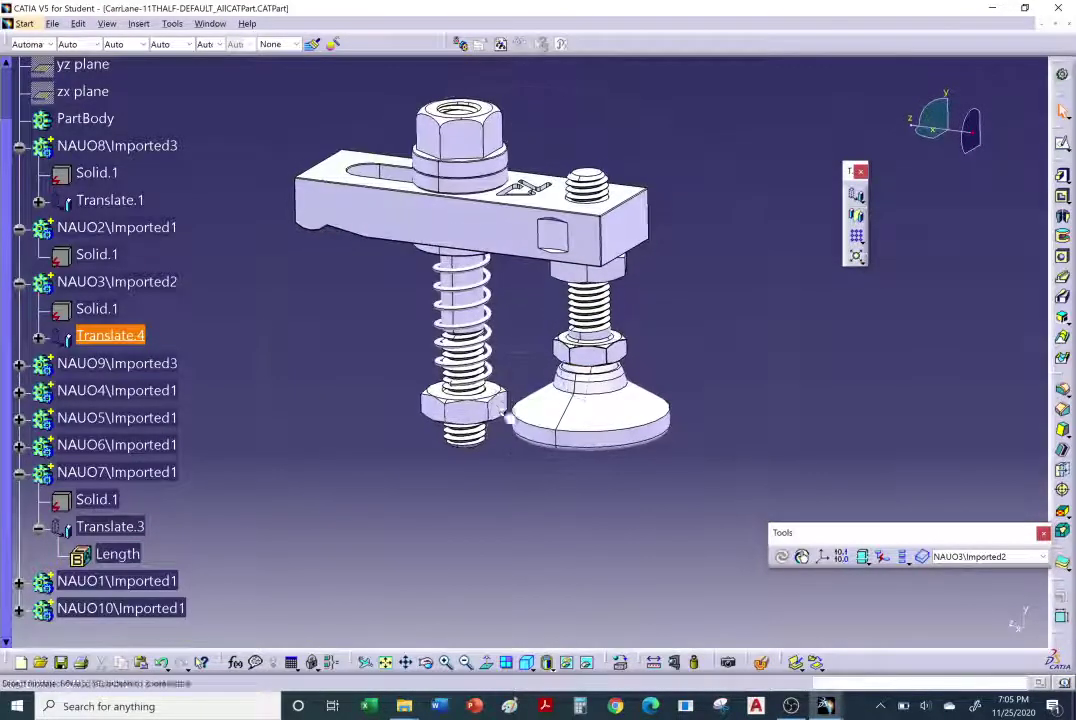
left_click(445, 415)
right_click(486, 93)
left_click(530, 100)
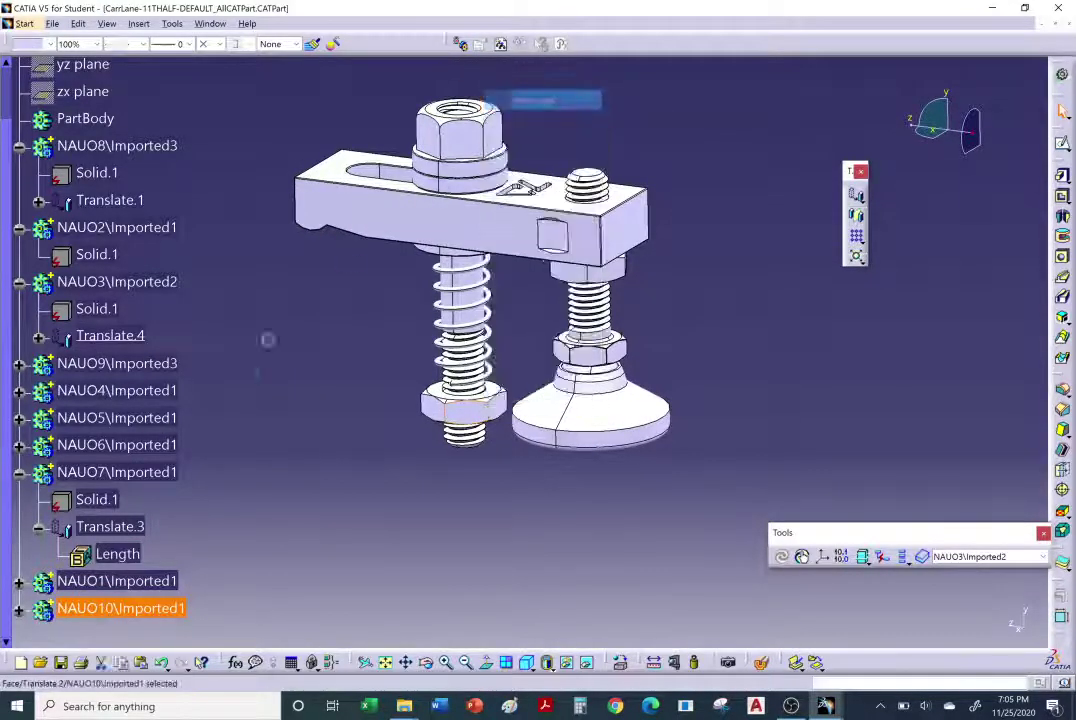
double_click(127, 351)
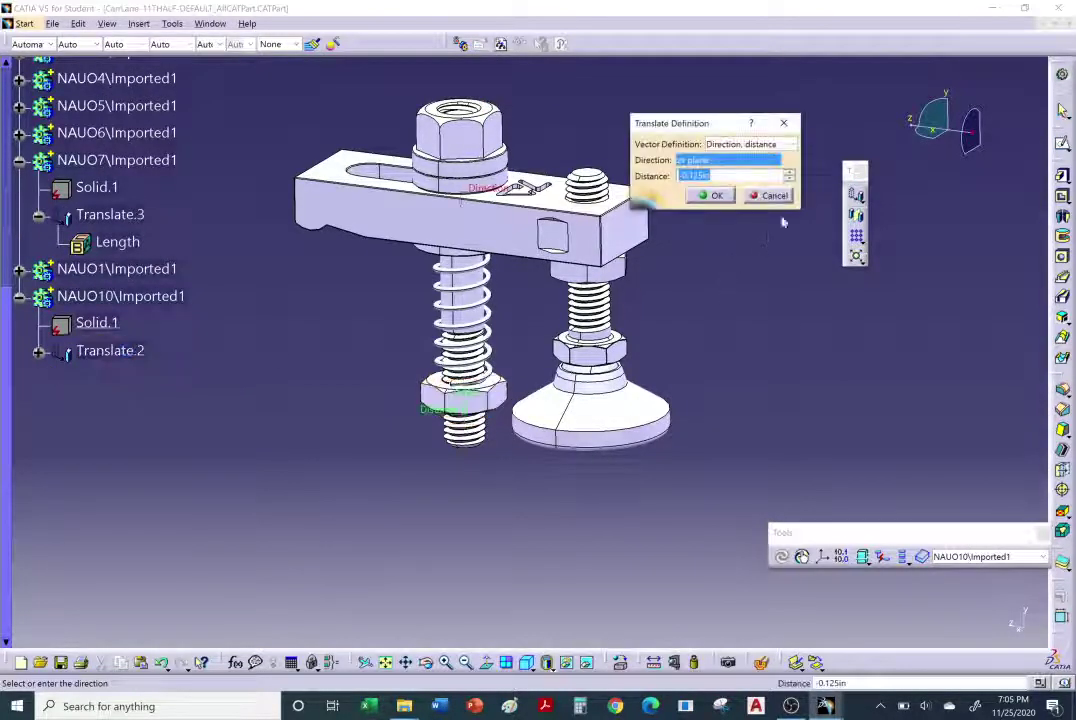
type("-1.125")
left_click(789, 179)
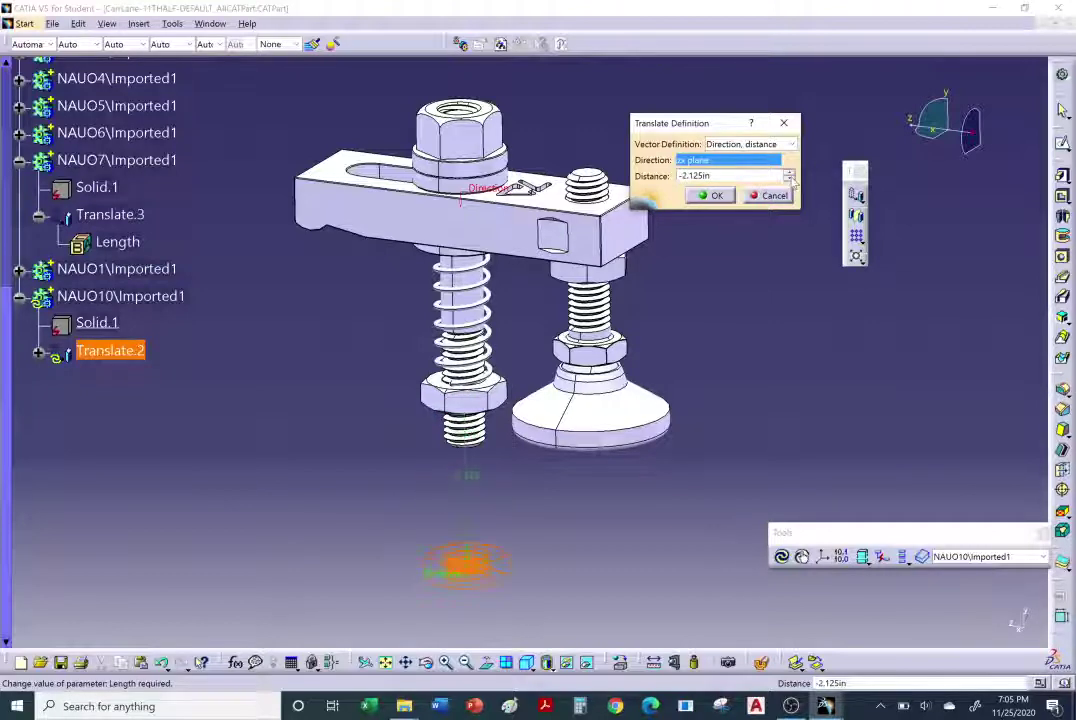
left_click(727, 196)
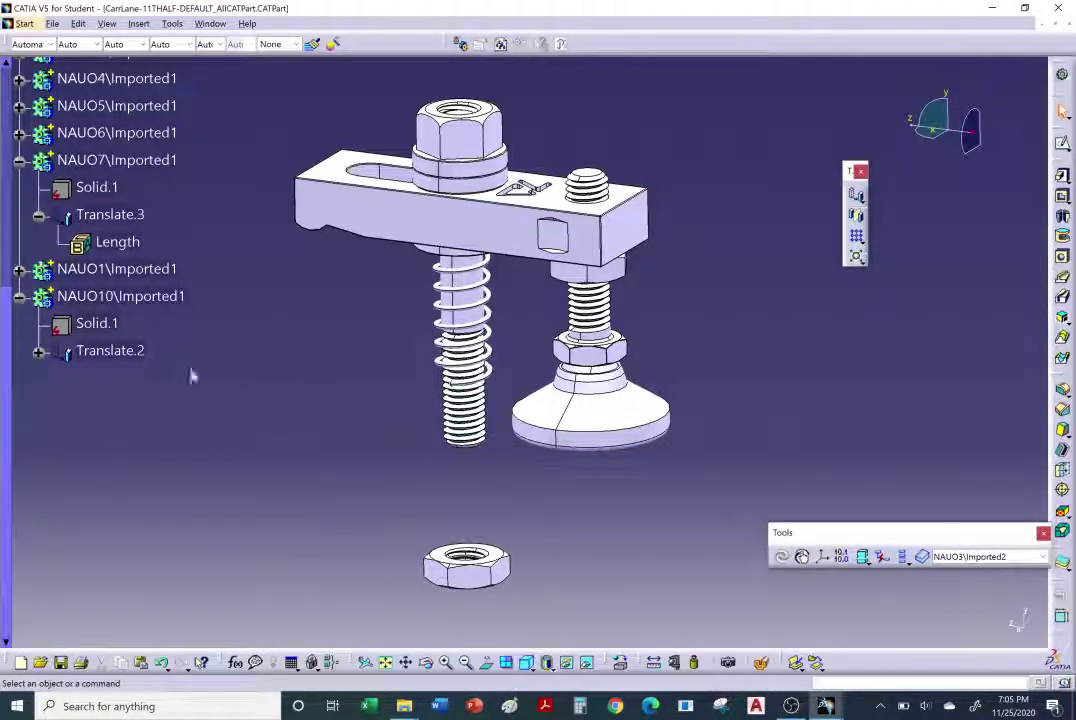
Delete Translate.2 from the NAUO10\Imported1 nut body without deleting its exclusive parents.
right_click(112, 351)
left_click(150, 574)
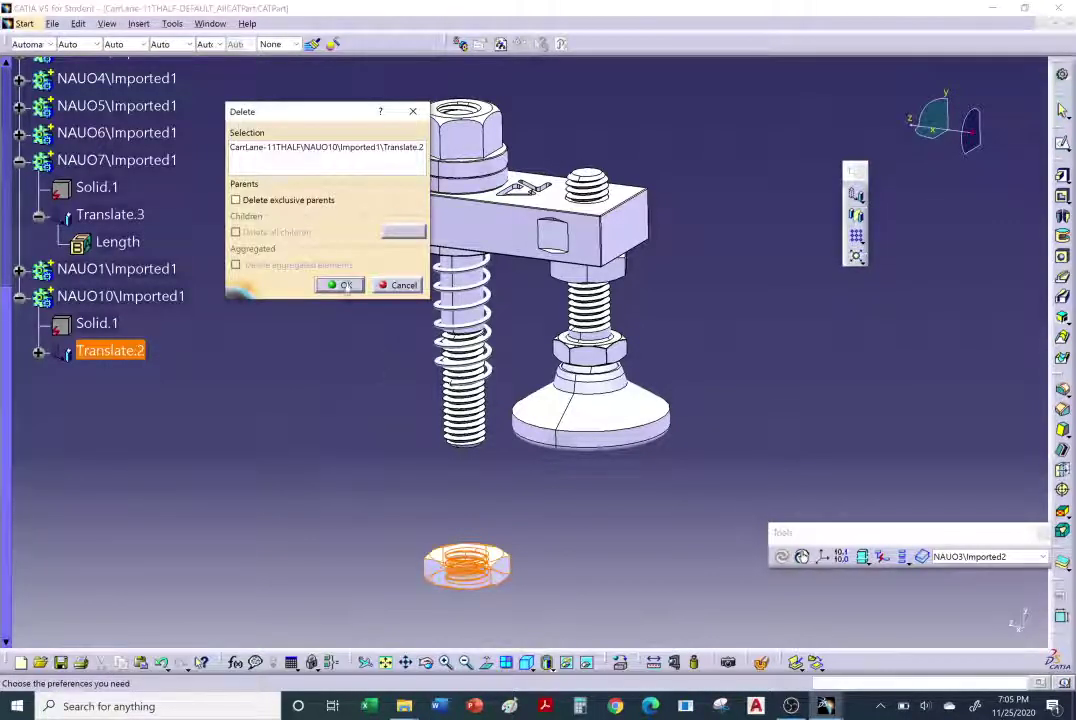
left_click(343, 285)
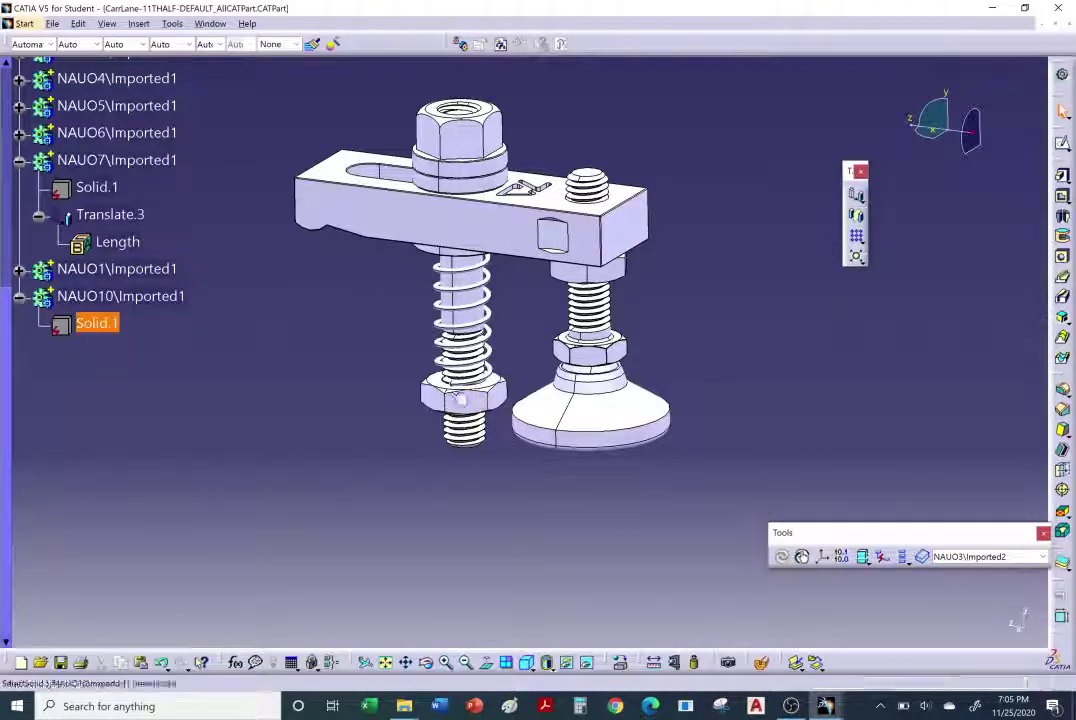
Set the fill colour of the NAUO10\Imported1 nut body under the spring to bright green in its graphic properties.
right_click(157, 299)
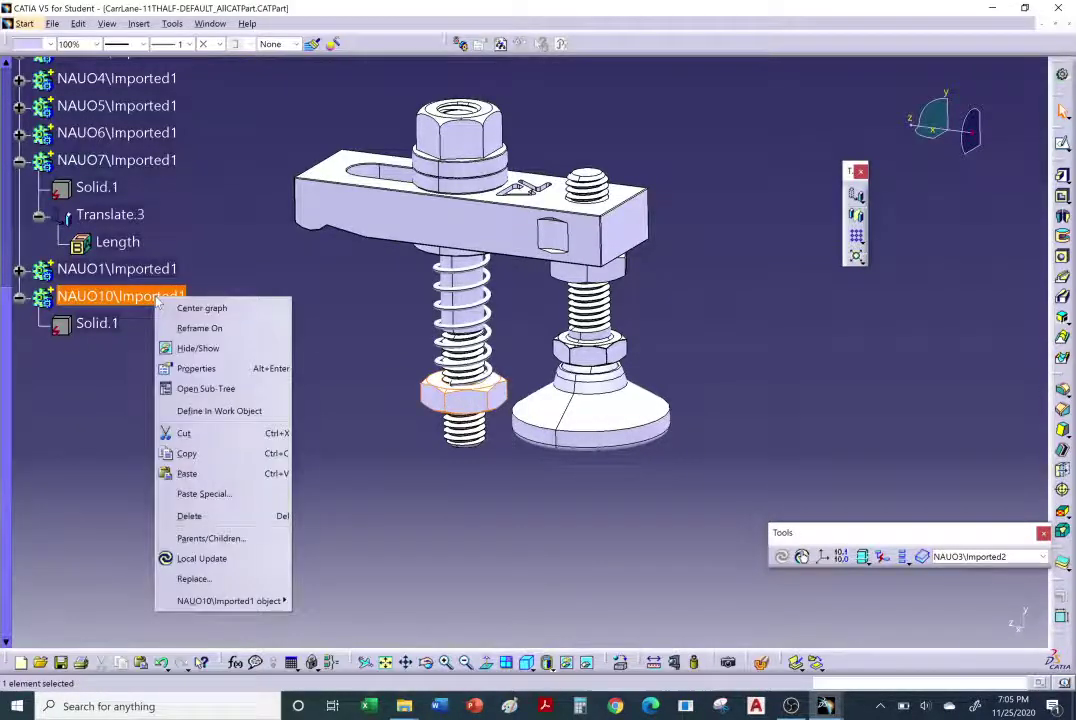
left_click(196, 368)
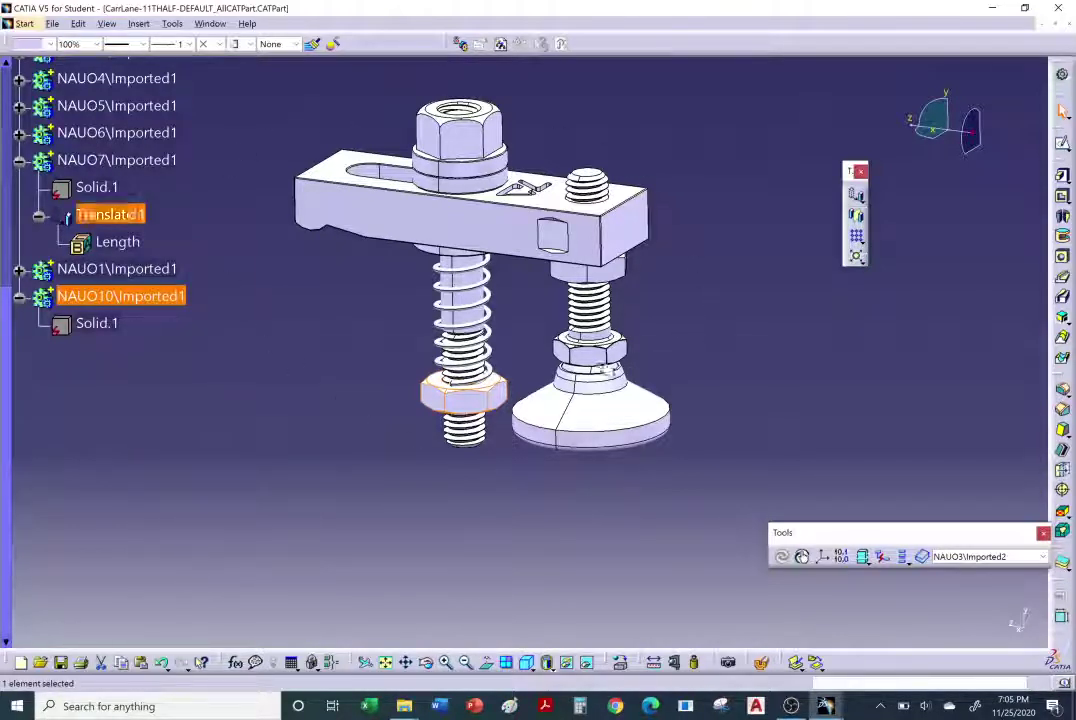
right_click(154, 294)
mouse_move(207, 595)
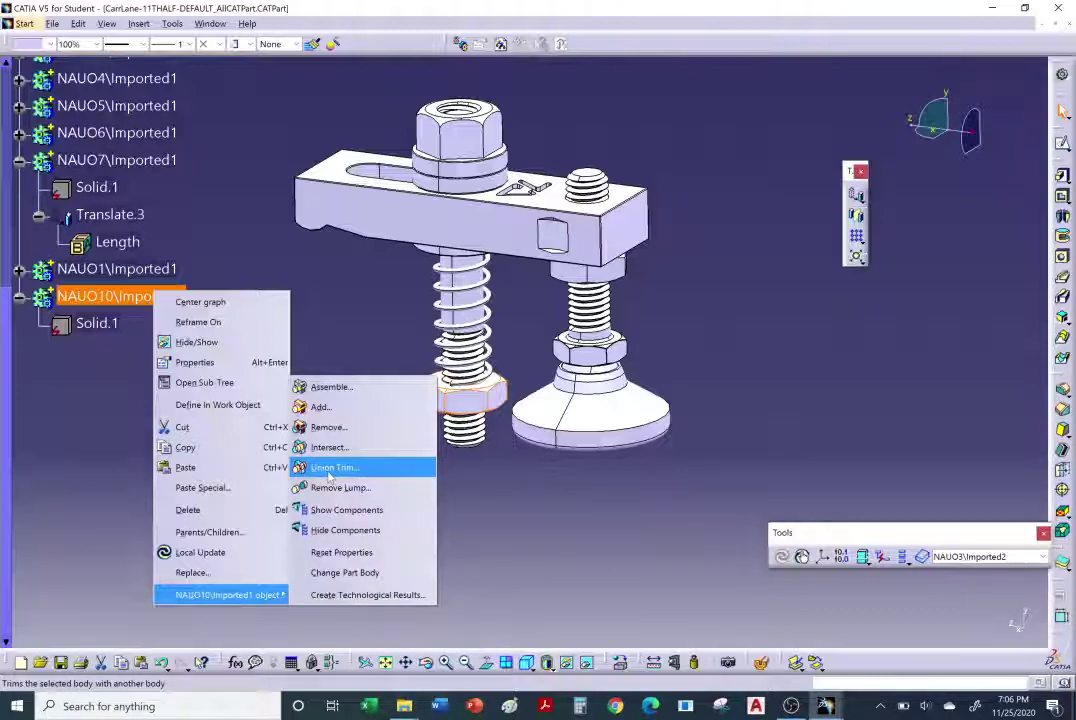
left_click(198, 362)
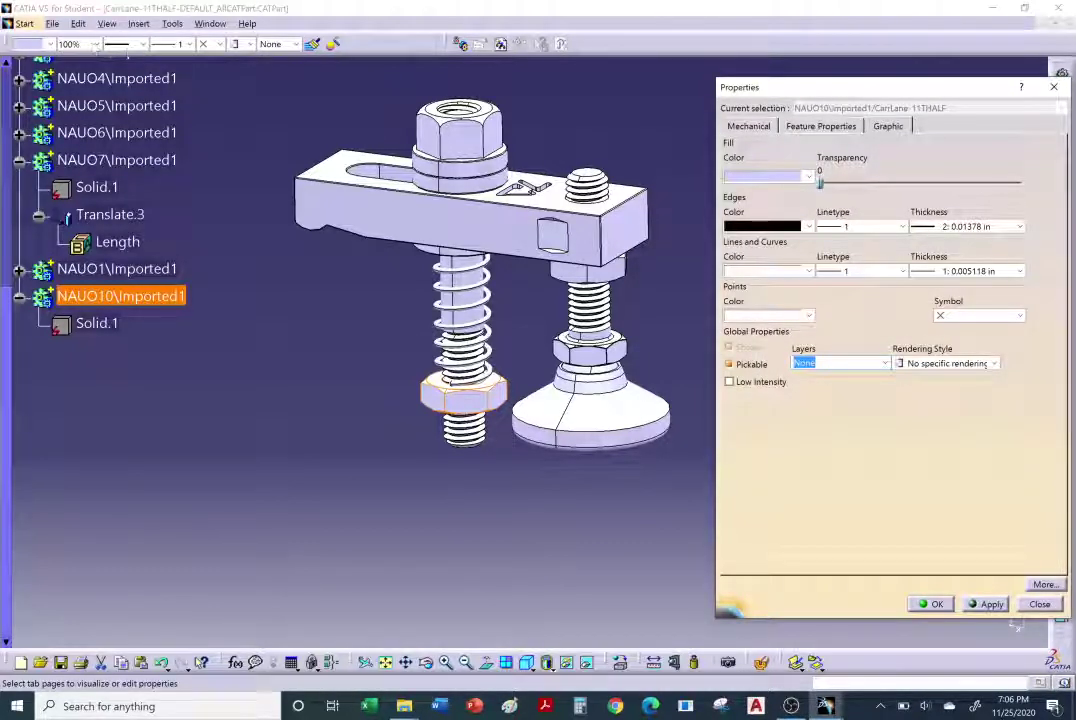
left_click(809, 176)
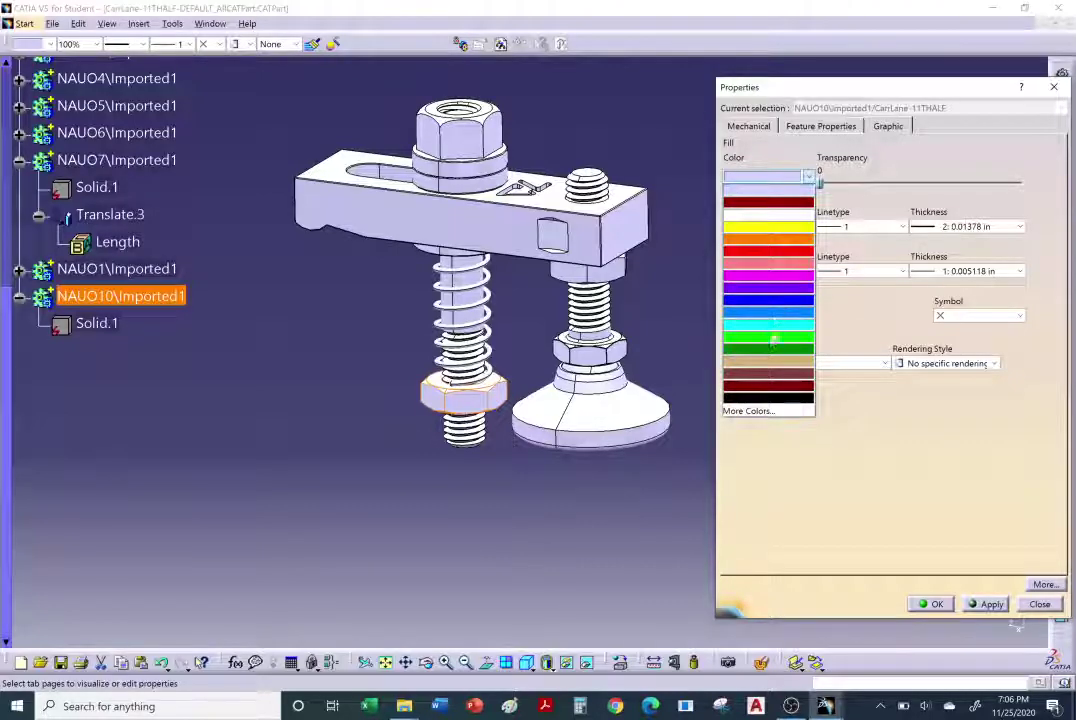
left_click(770, 336)
key("Return")
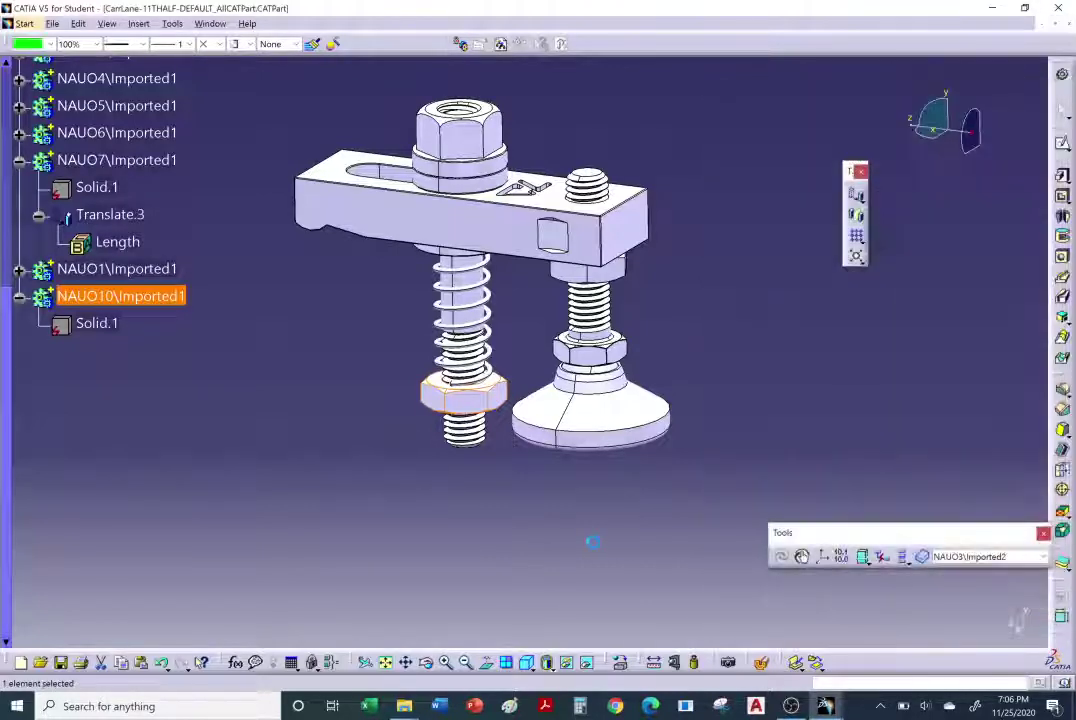
left_click(535, 470)
middle_click_drag(535, 470, 523, 510)
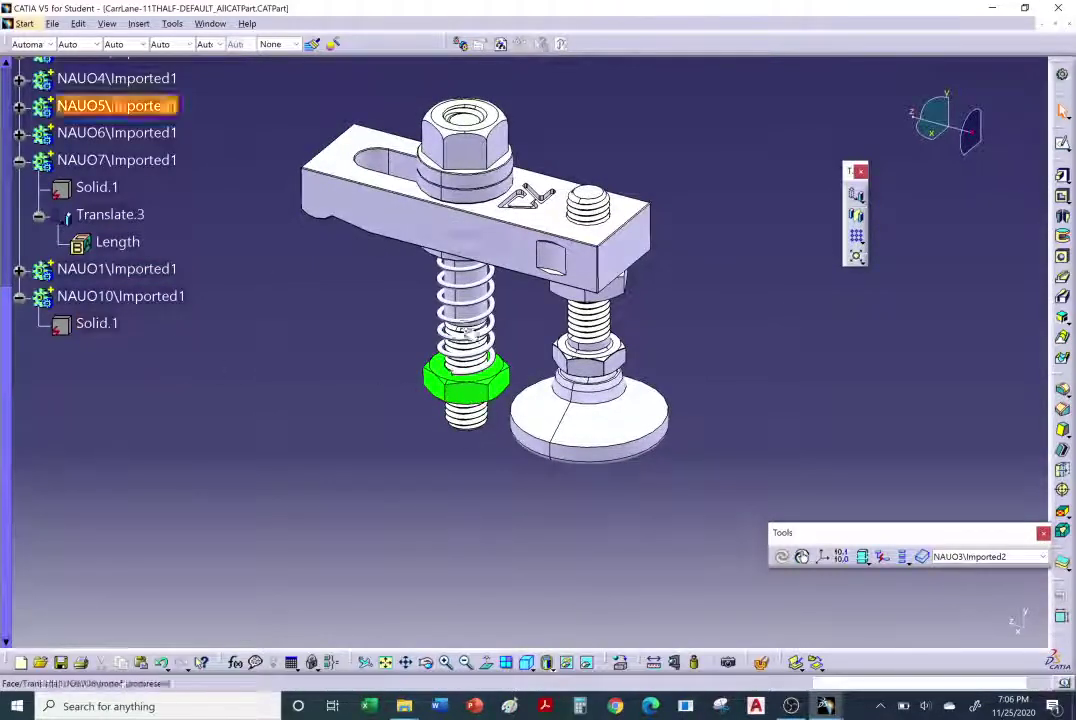
middle_click_drag(460, 432, 400, 340)
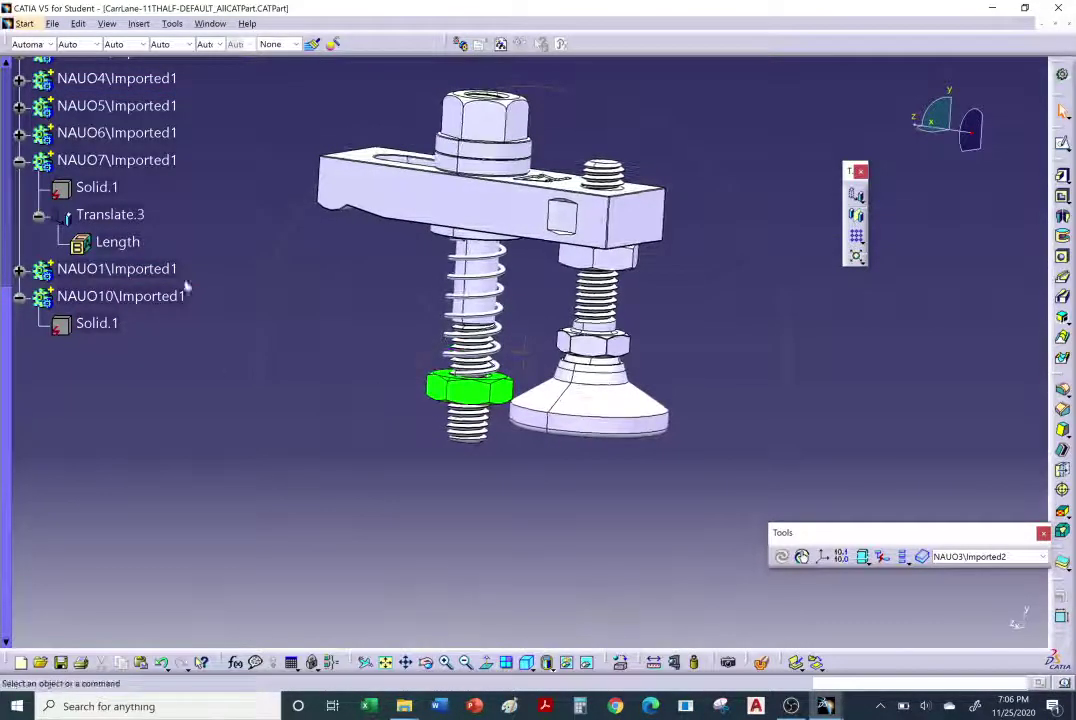
Define the NAUO10\Imported1 nut as the in-work object and translate it along the Y direction, placing it at the spring's lower end.
right_click(168, 298)
key("Escape")
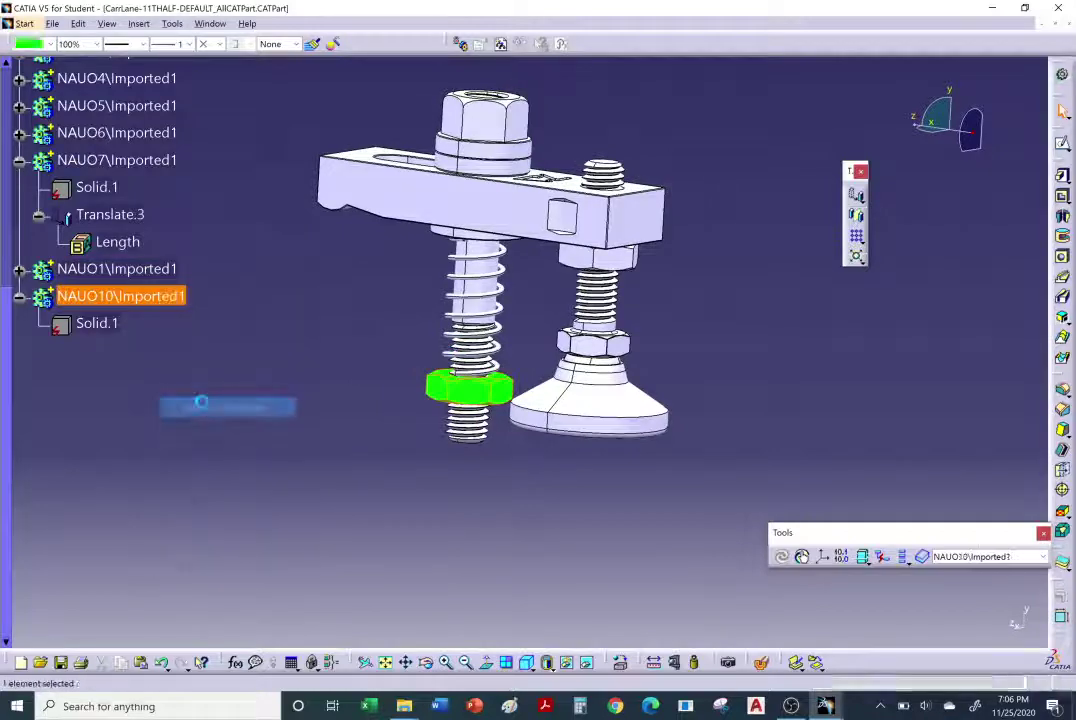
left_click(857, 197)
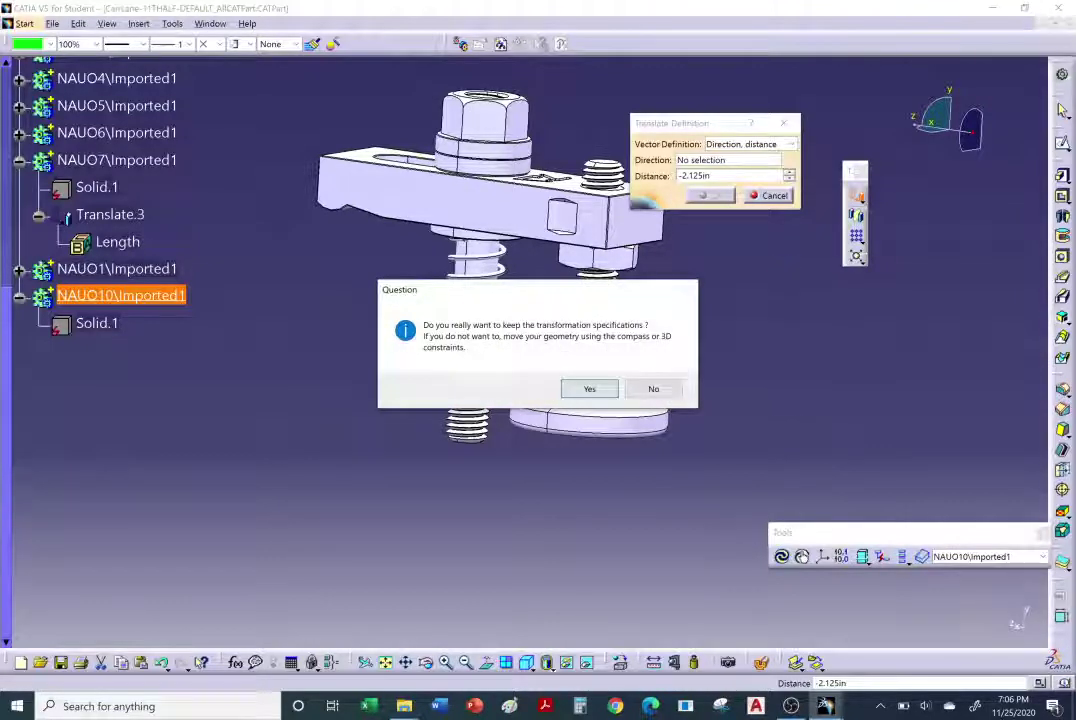
left_click(586, 389)
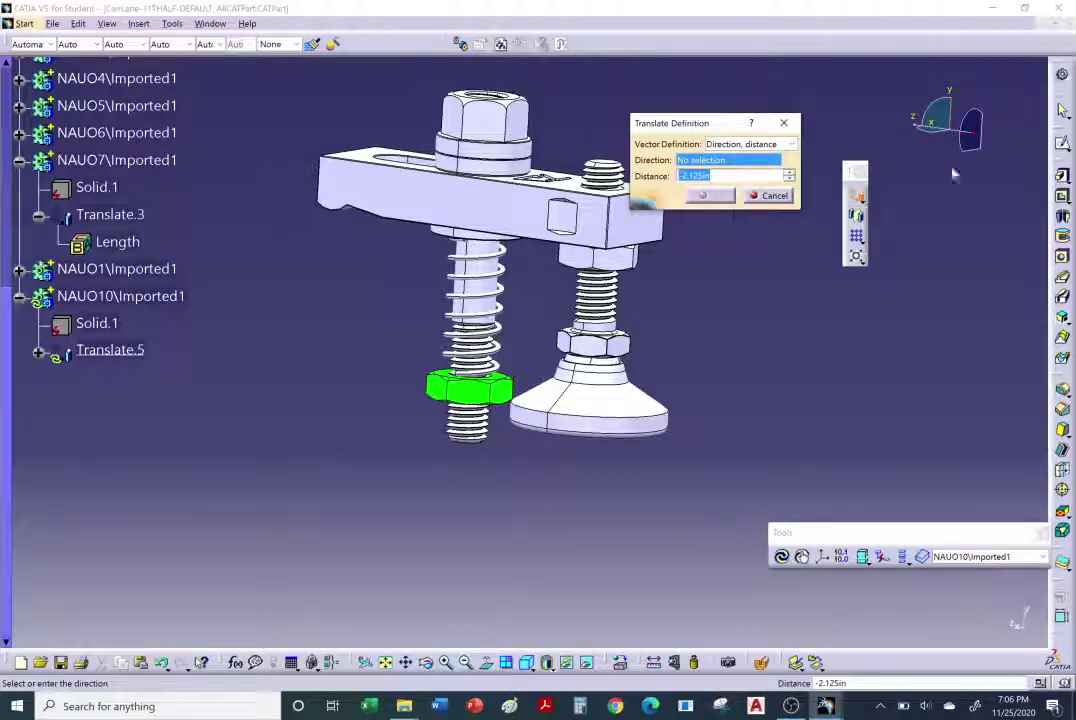
right_click(713, 163)
left_click(740, 210)
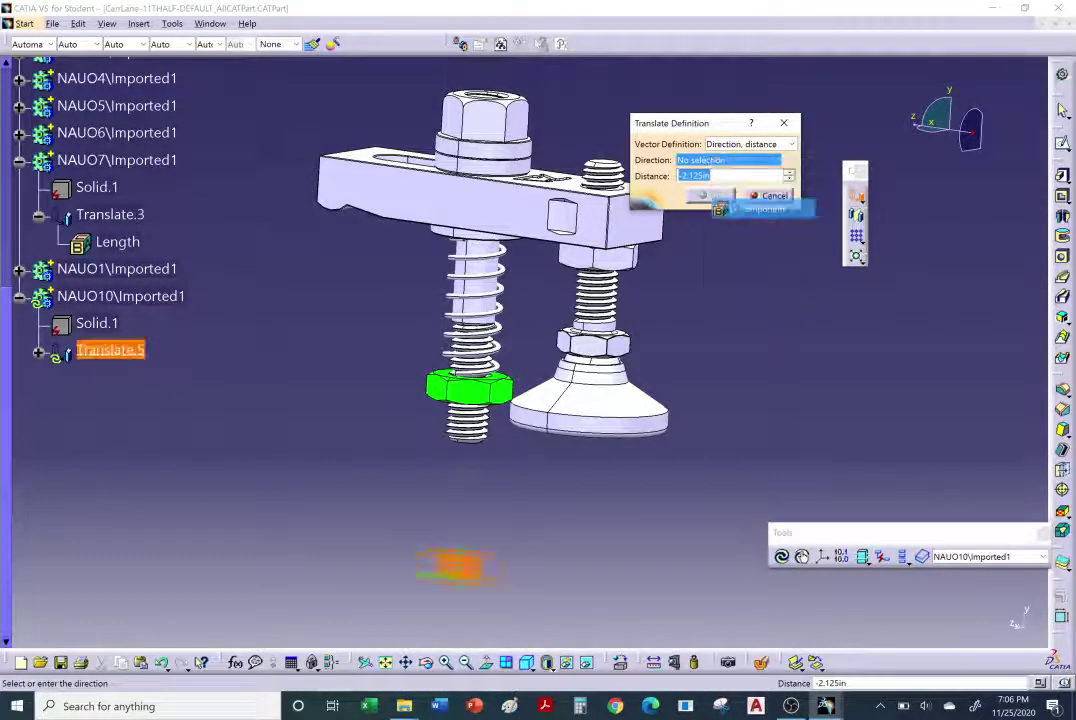
left_click_drag(457, 590, 468, 428)
key("Return")
middle_click_drag(644, 327, 442, 283)
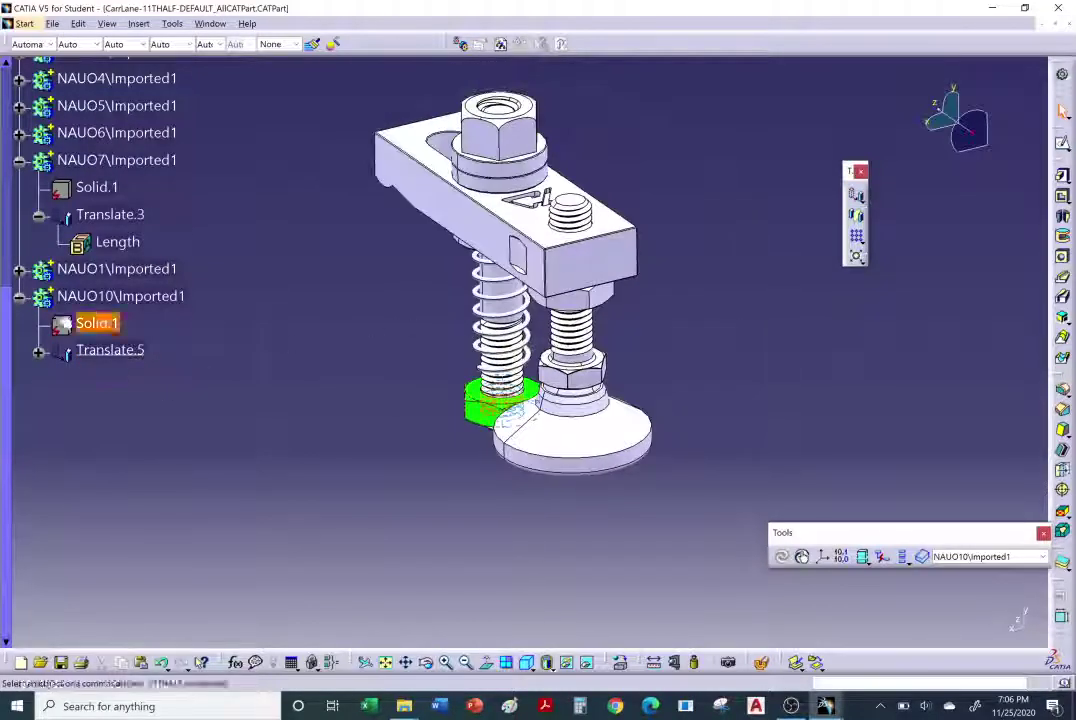
Collapse the NAUO10\Imported1 and NAUO7\Imported1 bodies in the specification tree and bring the upper part of the tree into view.
left_click(20, 297)
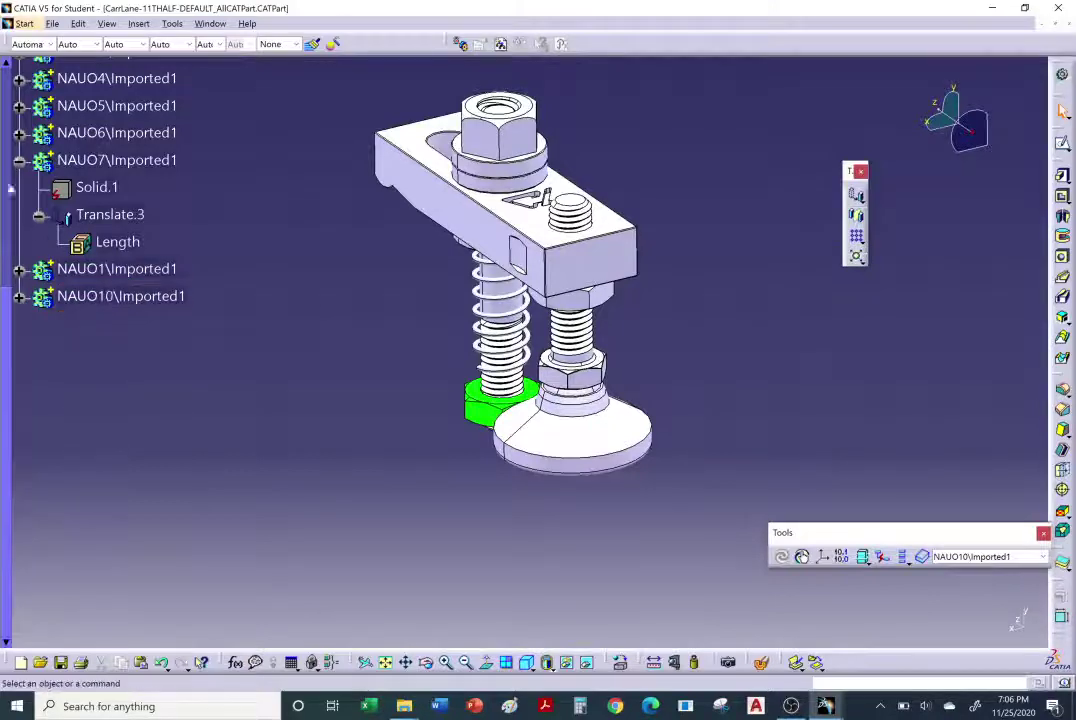
left_click(19, 160)
scroll(13, 317, "up", 4)
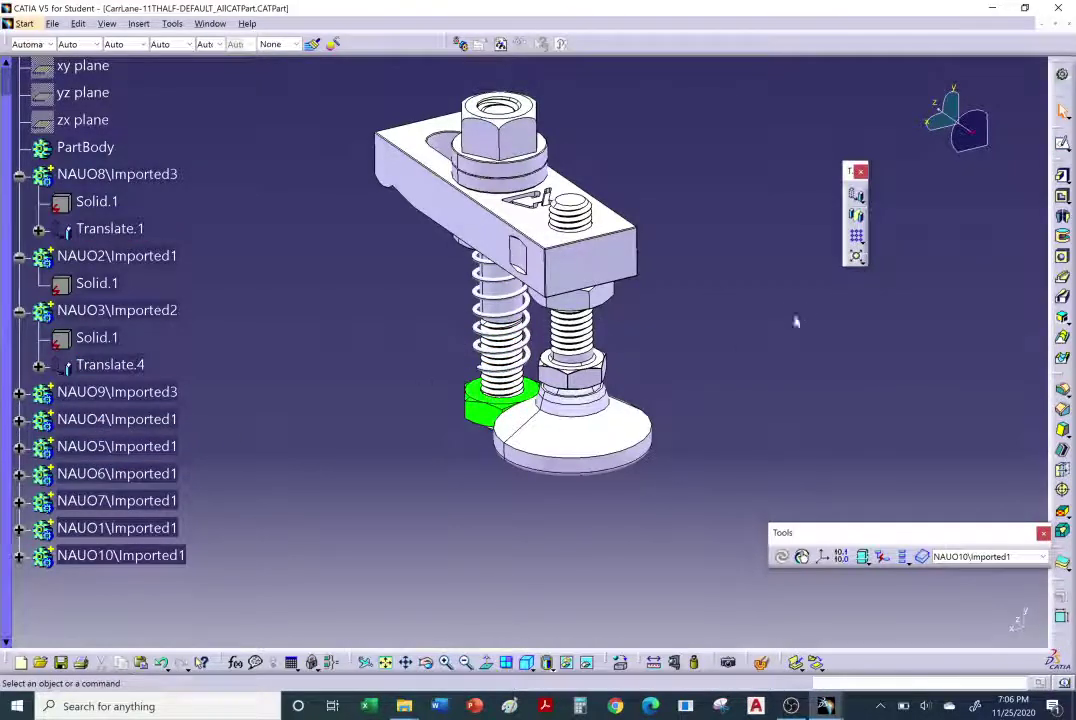
middle_click_drag(677, 408, 689, 456)
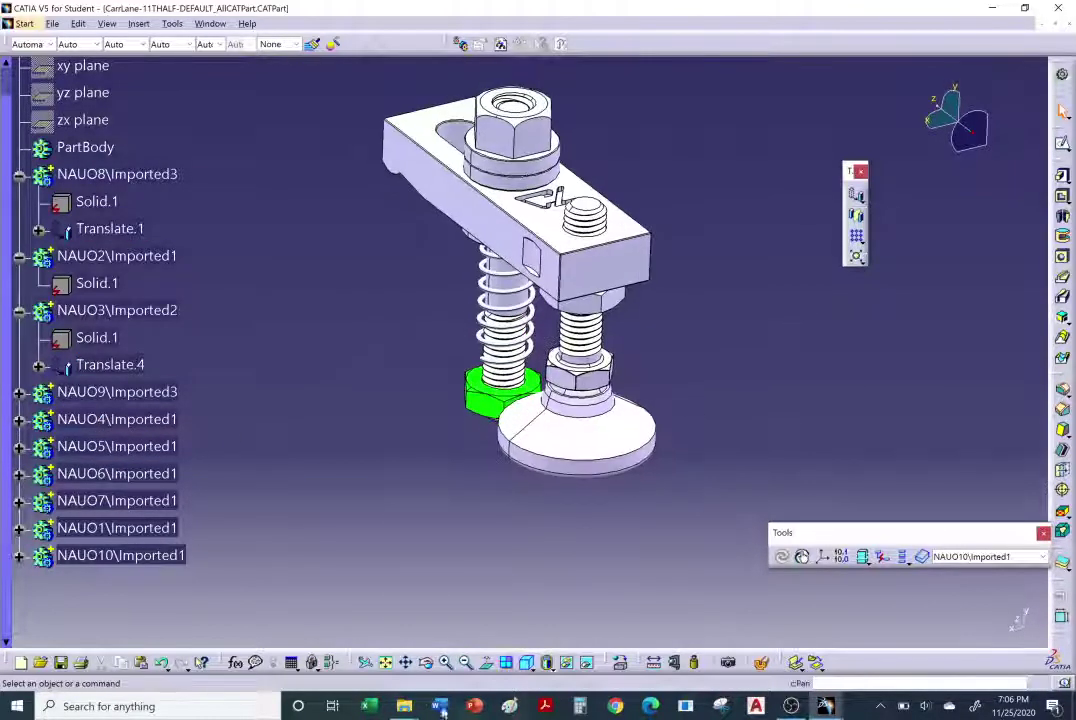
left_click(404, 706)
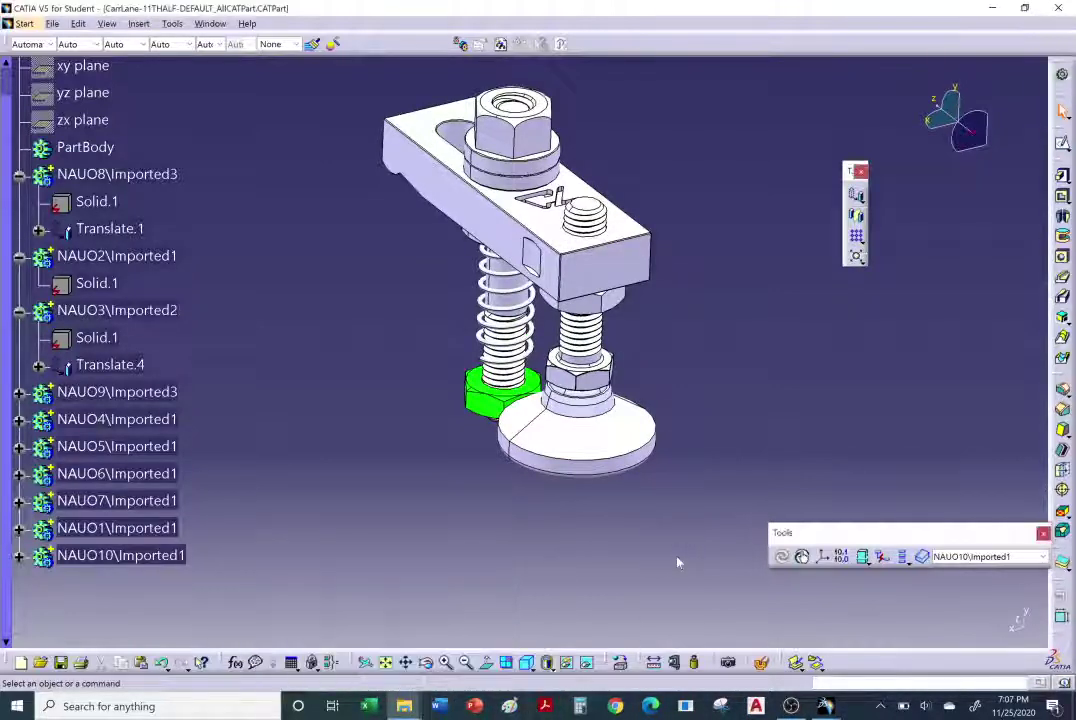
middle_click_drag(635, 352, 637, 390)
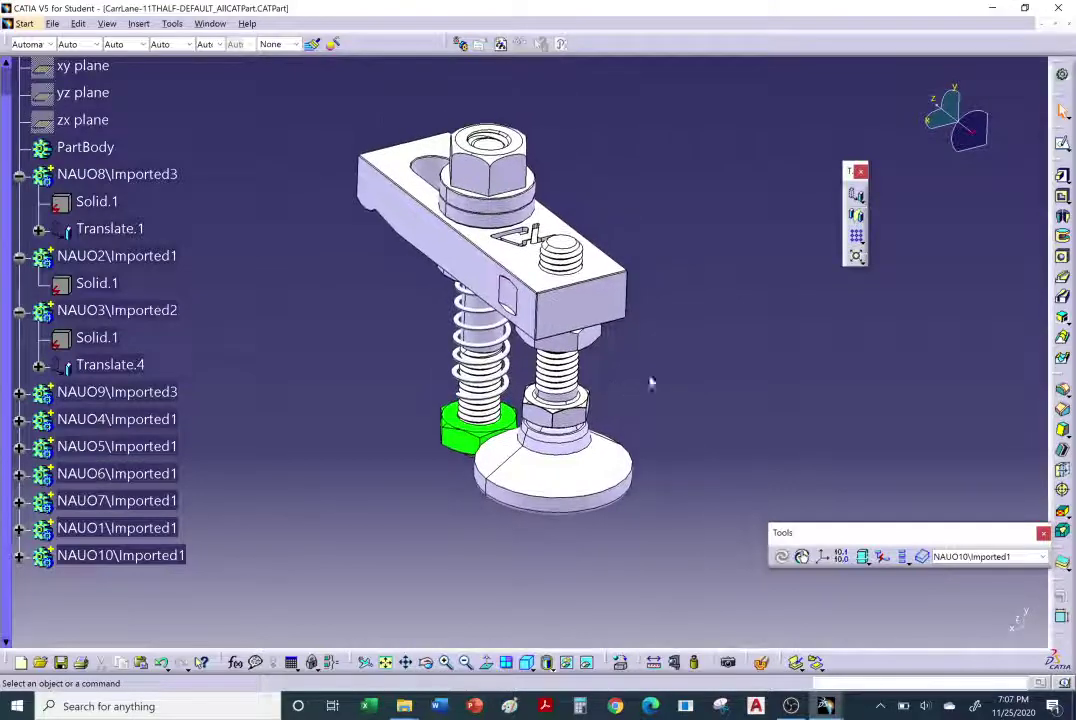